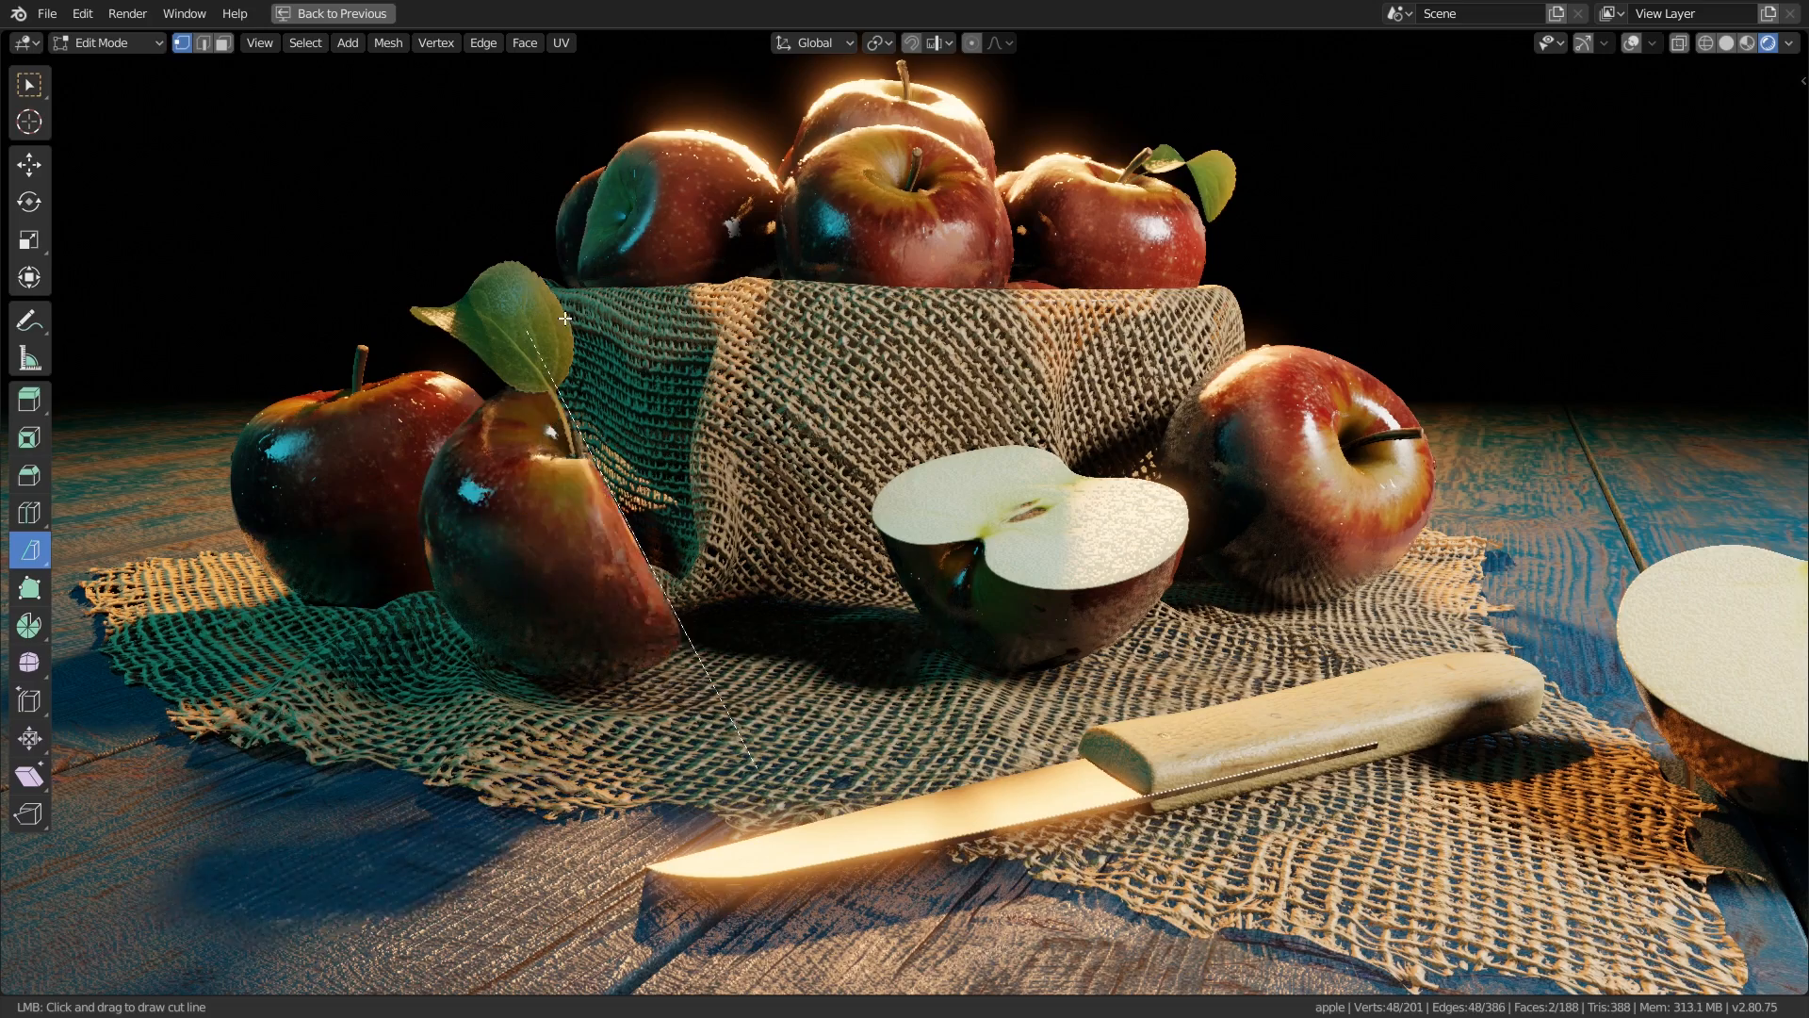
pyautogui.scroll(-2, 799, 464)
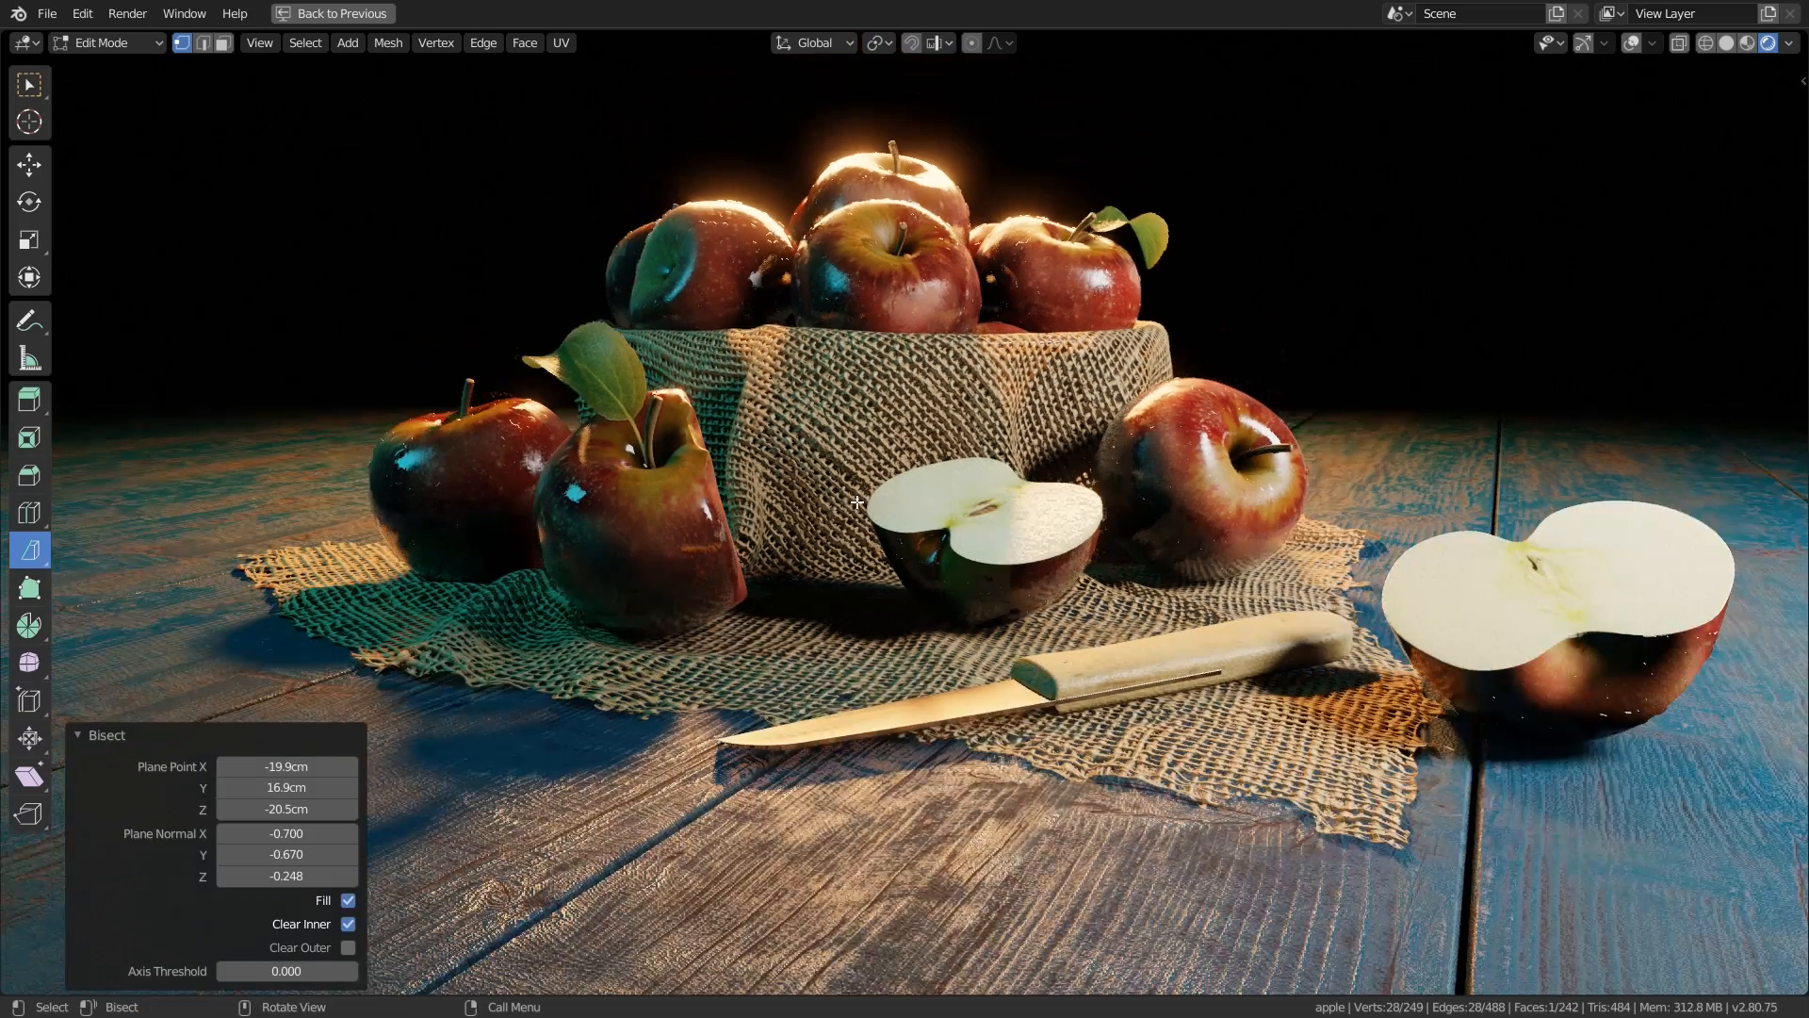
pyautogui.moveTo(1196, 471); pyautogui.dragTo(1292, 523, button='middle')
pyautogui.keyDown('shift'); pyautogui.moveTo(1292, 523); pyautogui.dragTo(1269, 560, button='middle'); pyautogui.keyUp('shift')
pyautogui.scroll(2, 1269, 561)
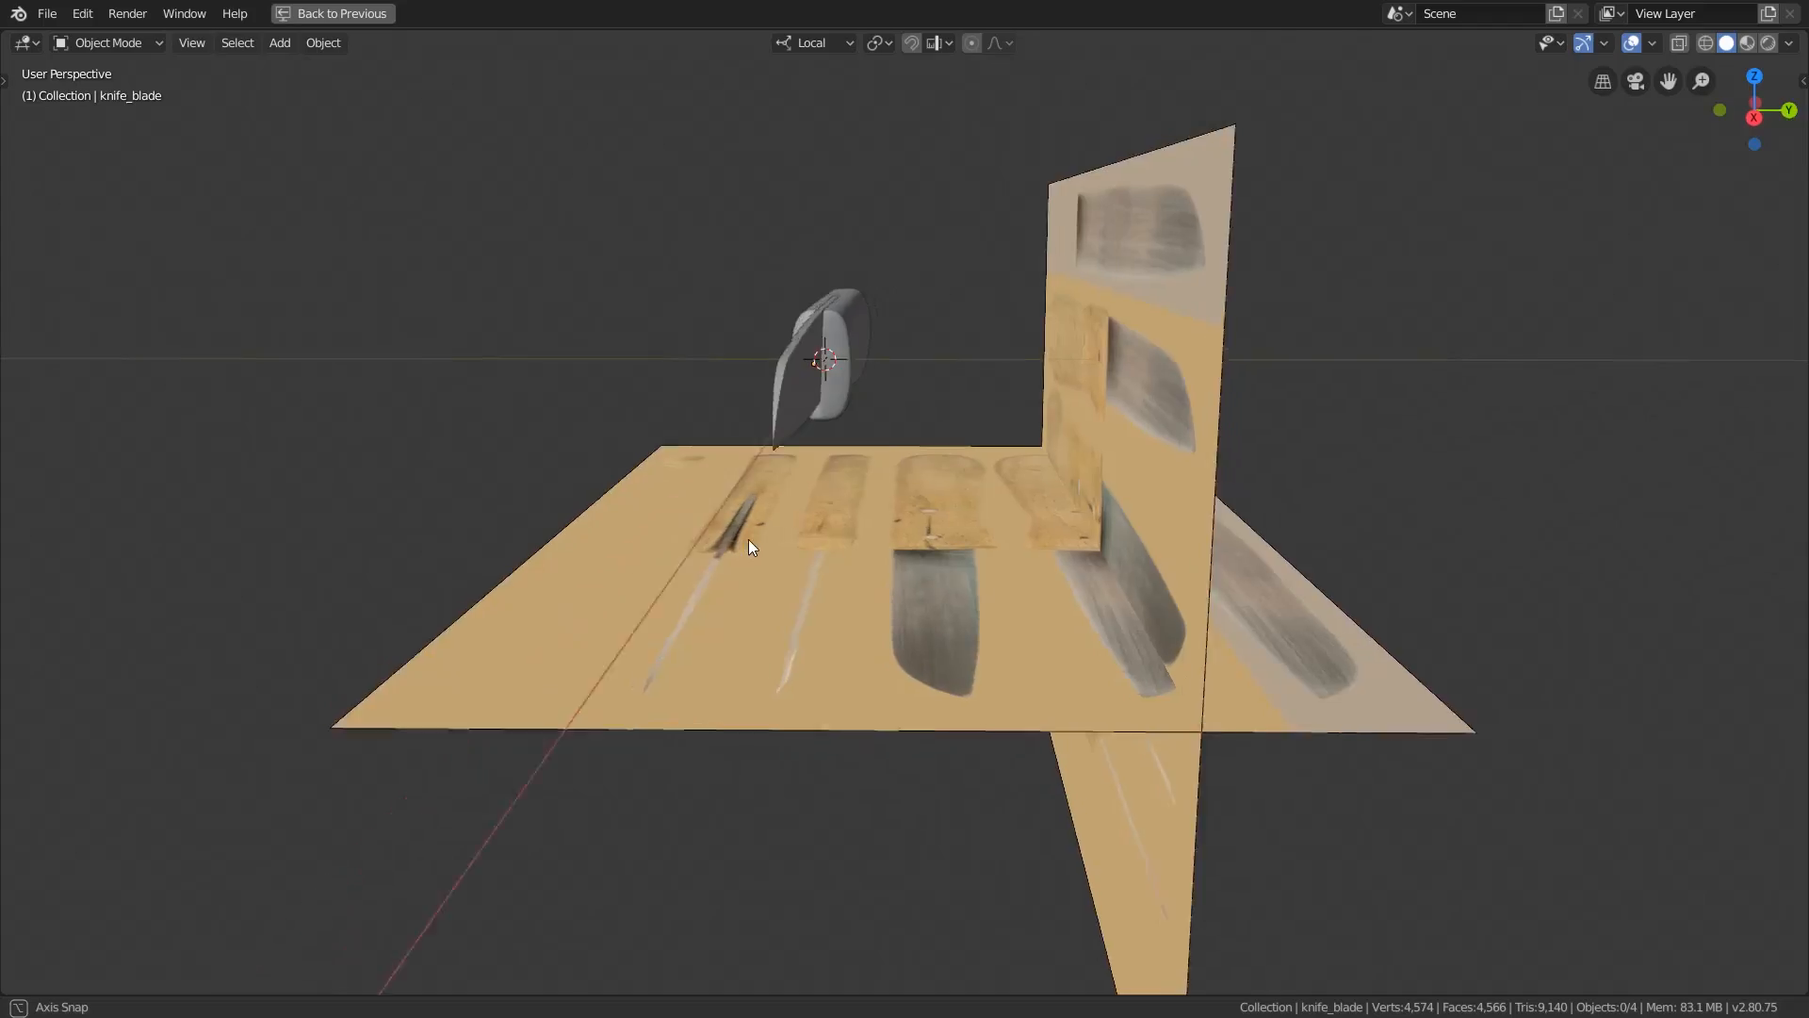
pyautogui.moveTo(748, 539); pyautogui.dragTo(1110, 544, button='middle')
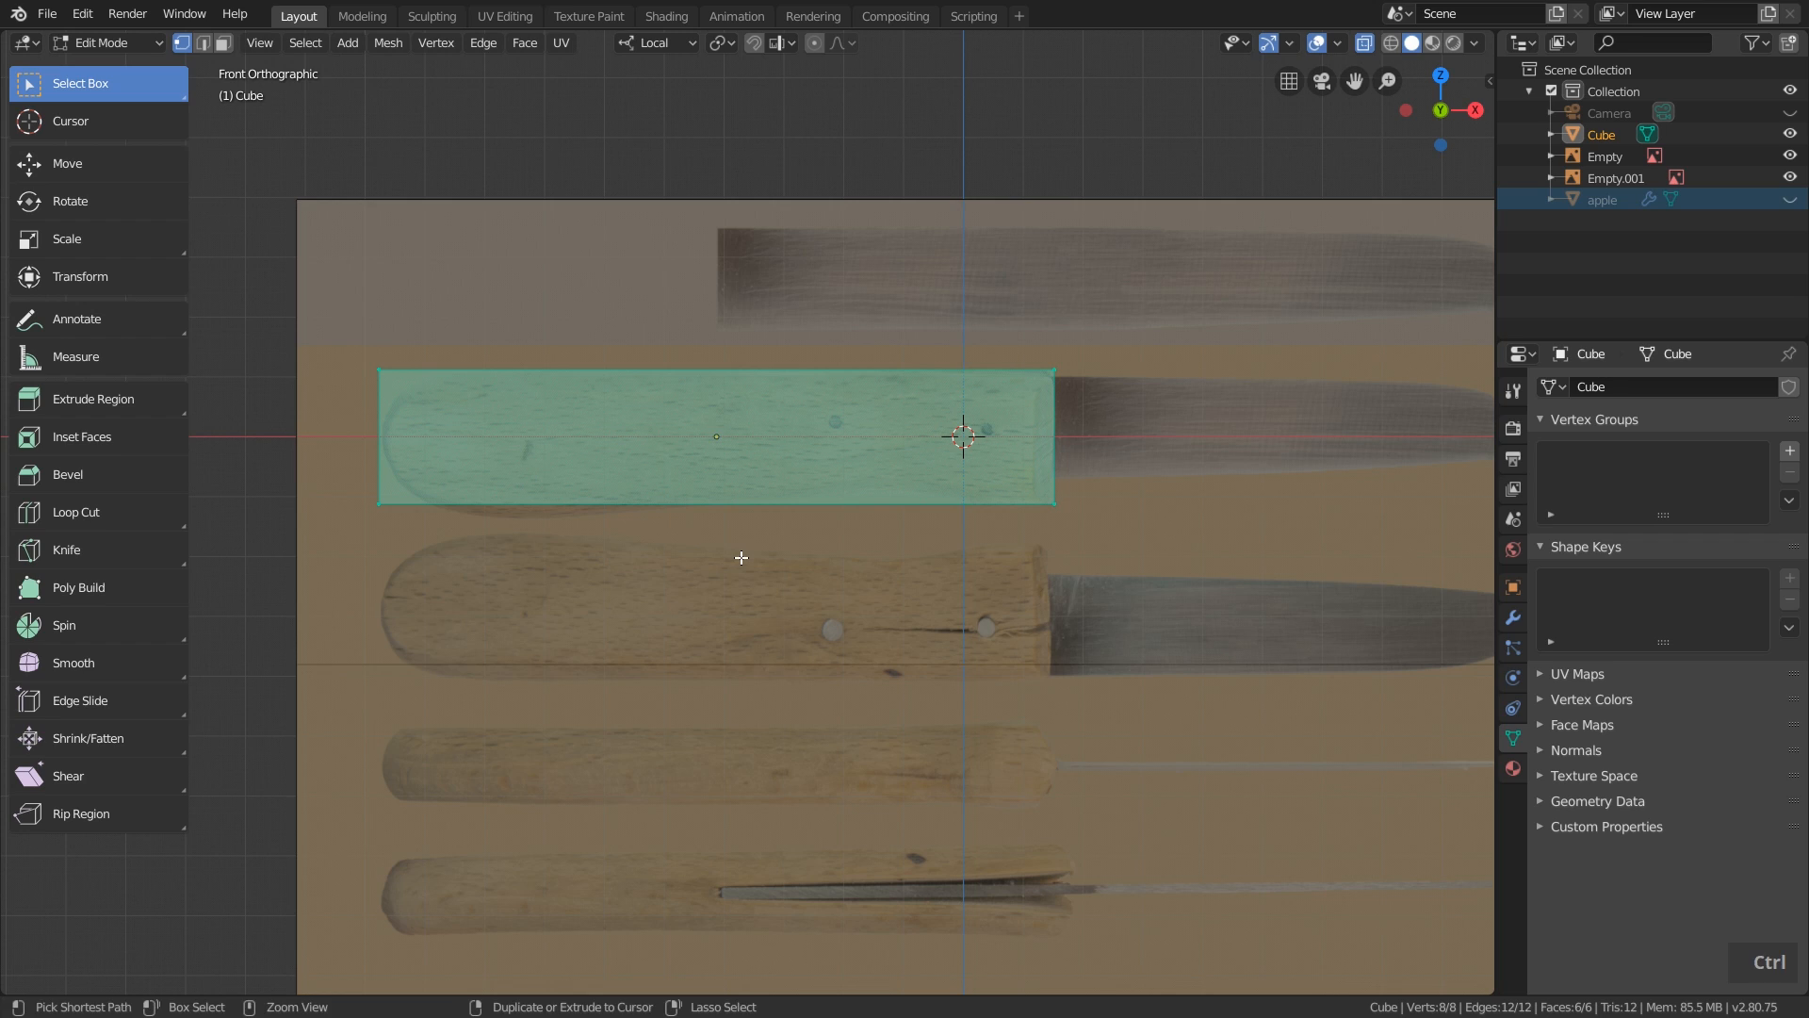
# Add four evenly spaced loop cuts across the length of the knife handle block.
pyautogui.hotkey('ctrl', 'r')
pyautogui.scroll(3, 729, 466)
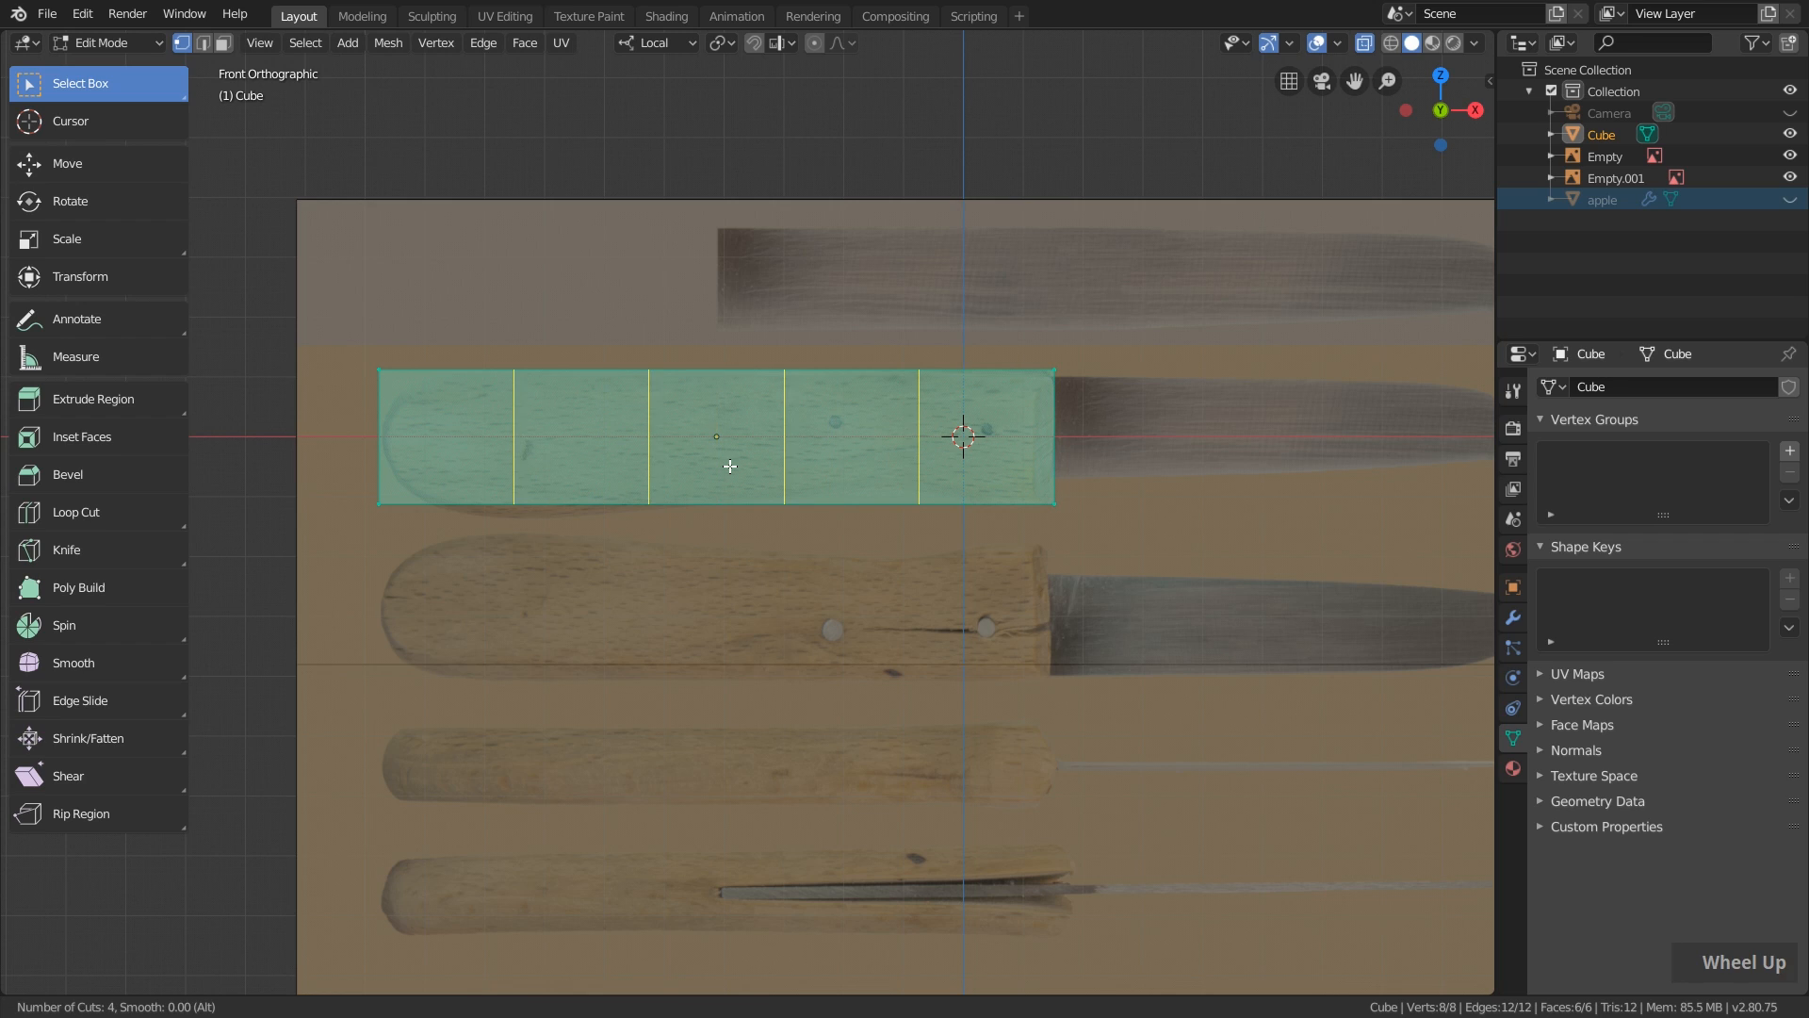
pyautogui.click(730, 465)
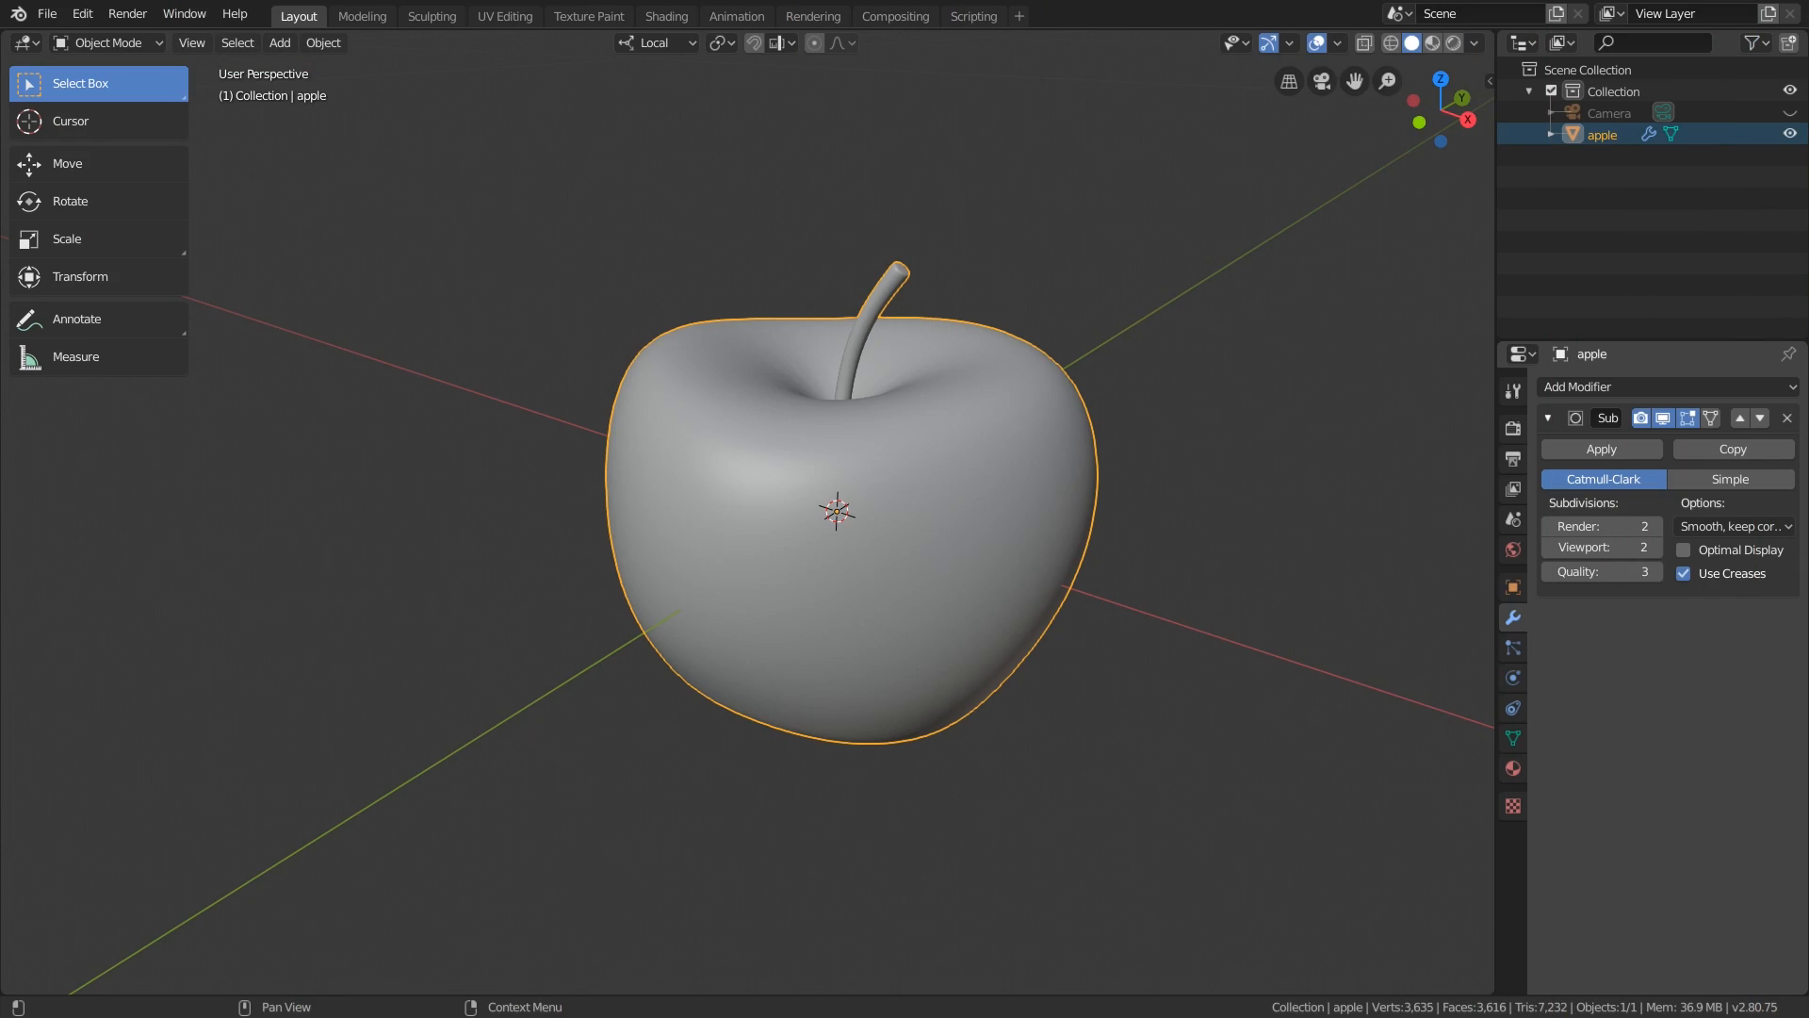
# Bring knife.png from the tex folder into the 3D scene as a reference image.
pyautogui.moveTo(1808, 268); pyautogui.dragTo(1213, 281)
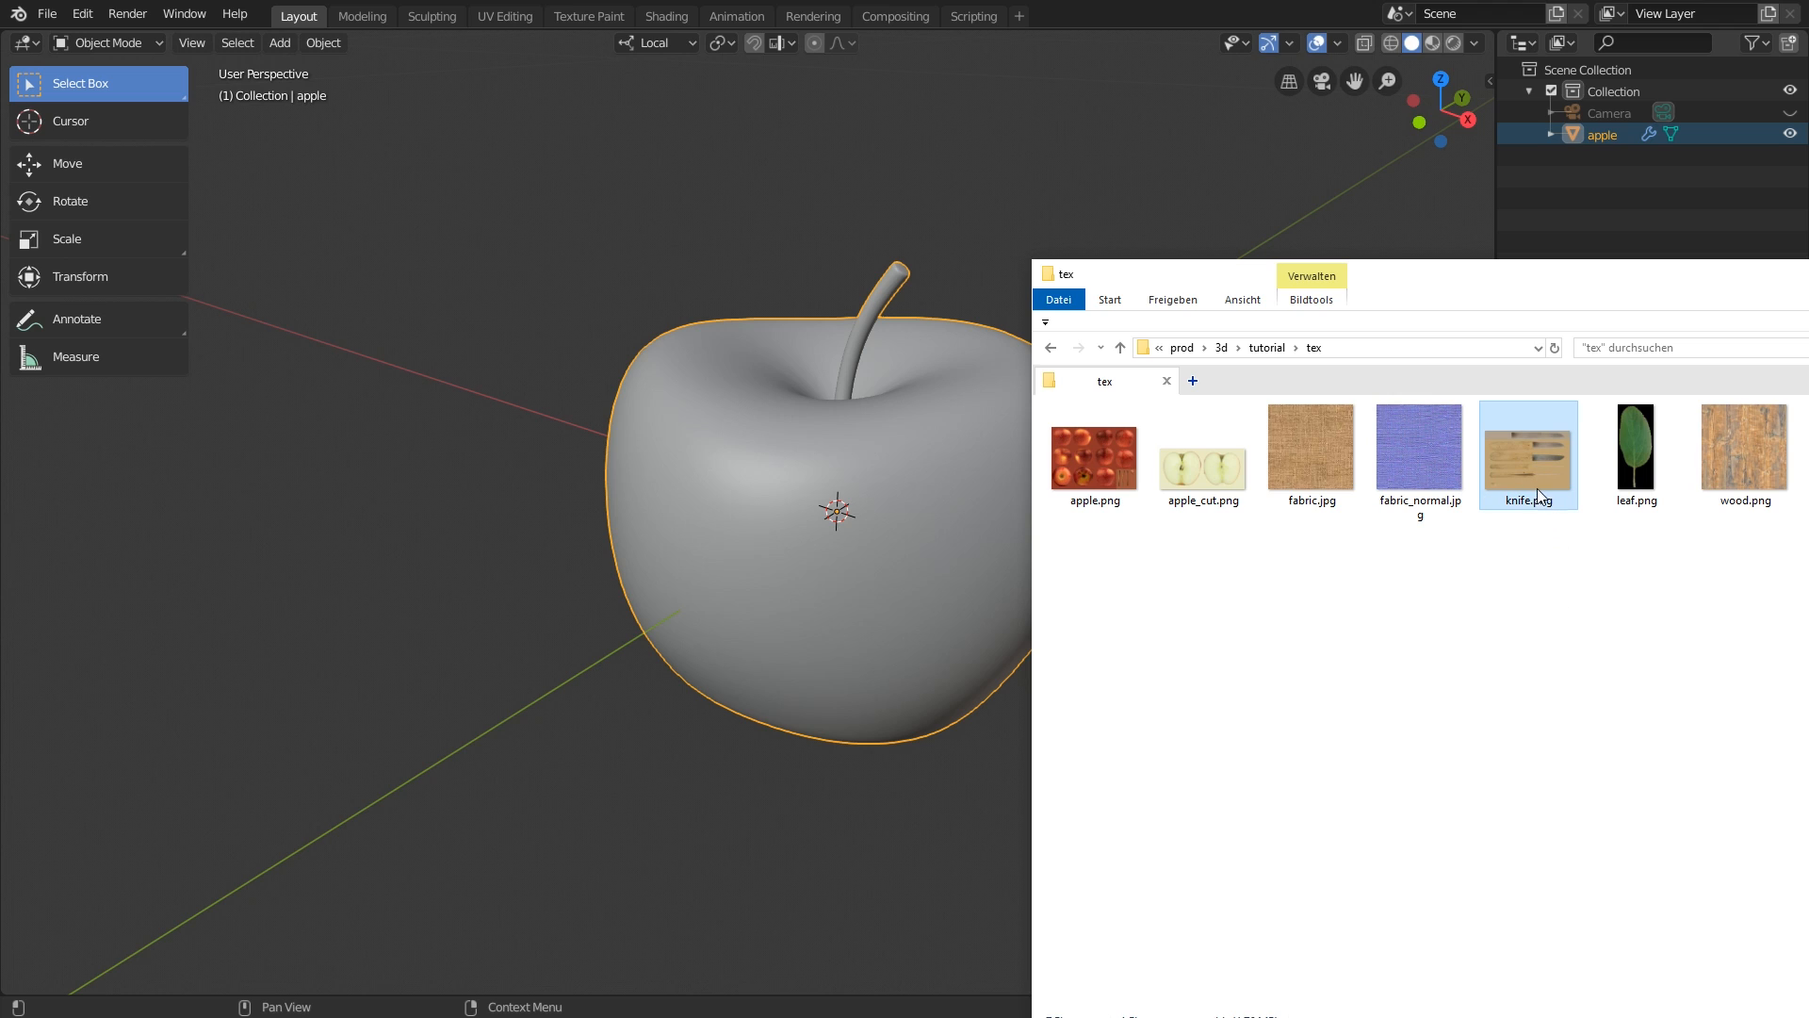
pyautogui.moveTo(1536, 487); pyautogui.dragTo(1113, 196)
pyautogui.moveTo(995, 194); pyautogui.dragTo(995, 194)
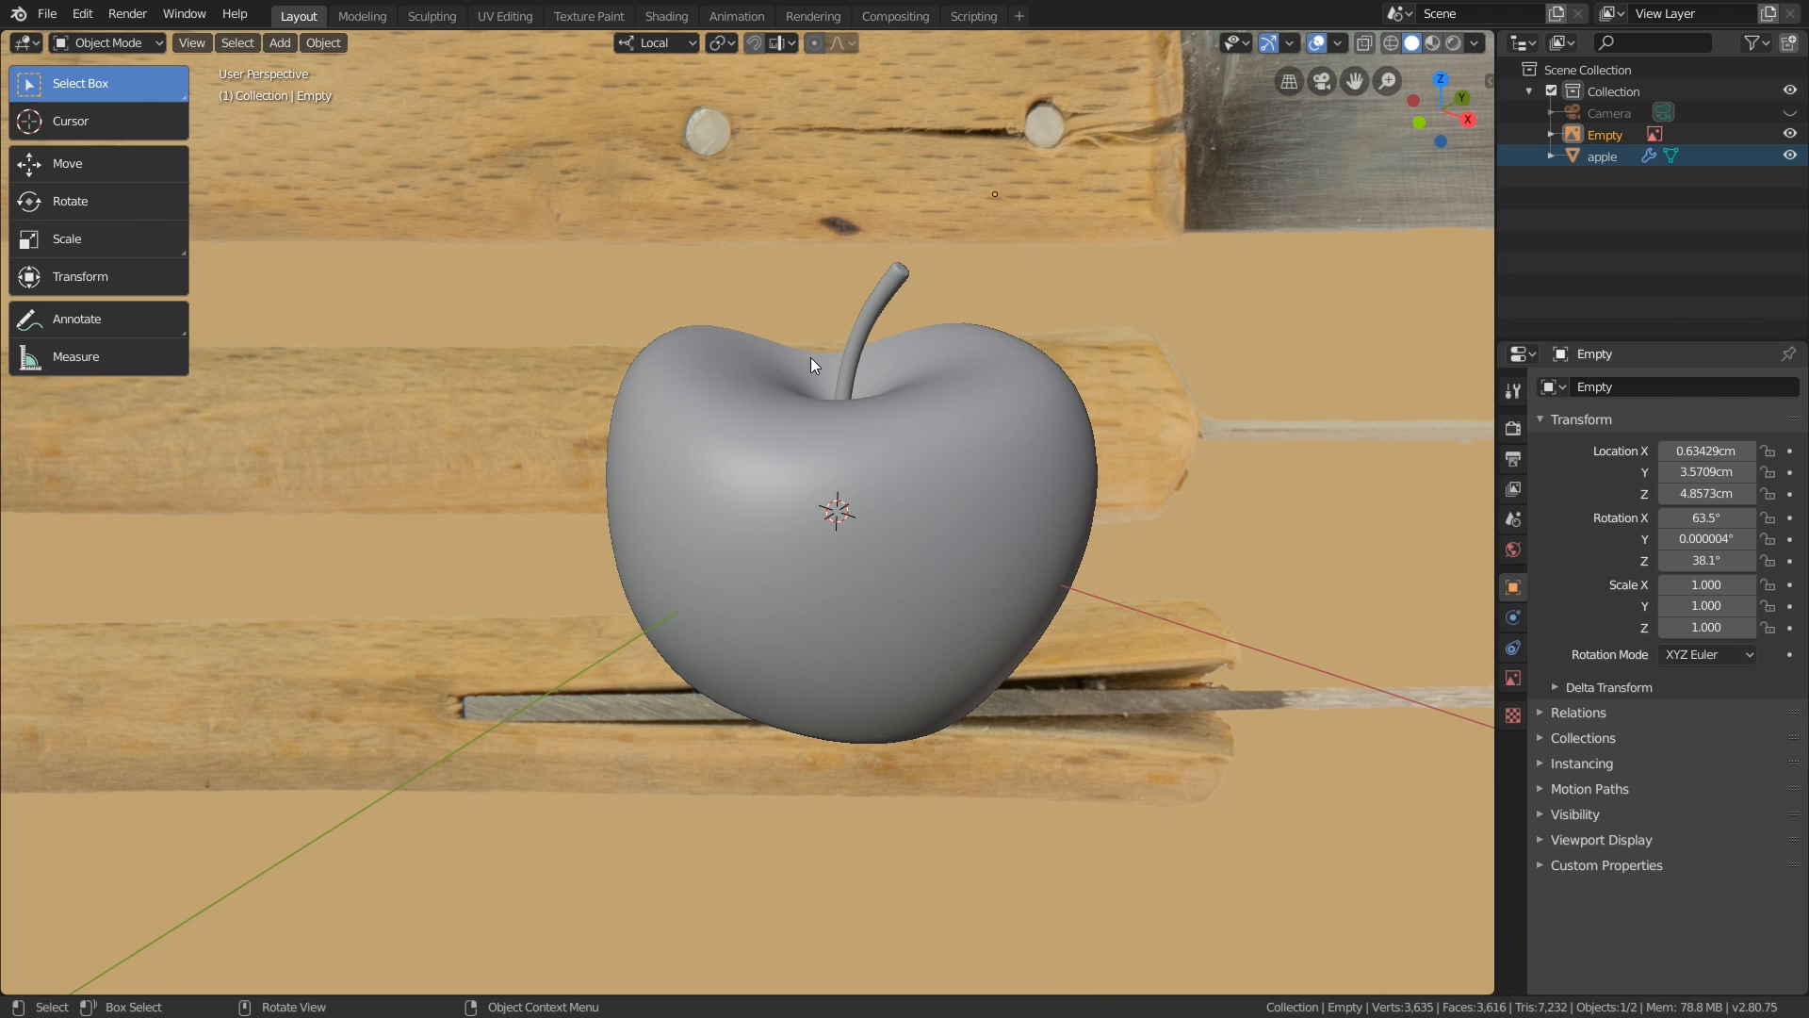
pyautogui.scroll(-6, 976, 439)
pyautogui.moveTo(976, 439); pyautogui.dragTo(1031, 469, button='middle')
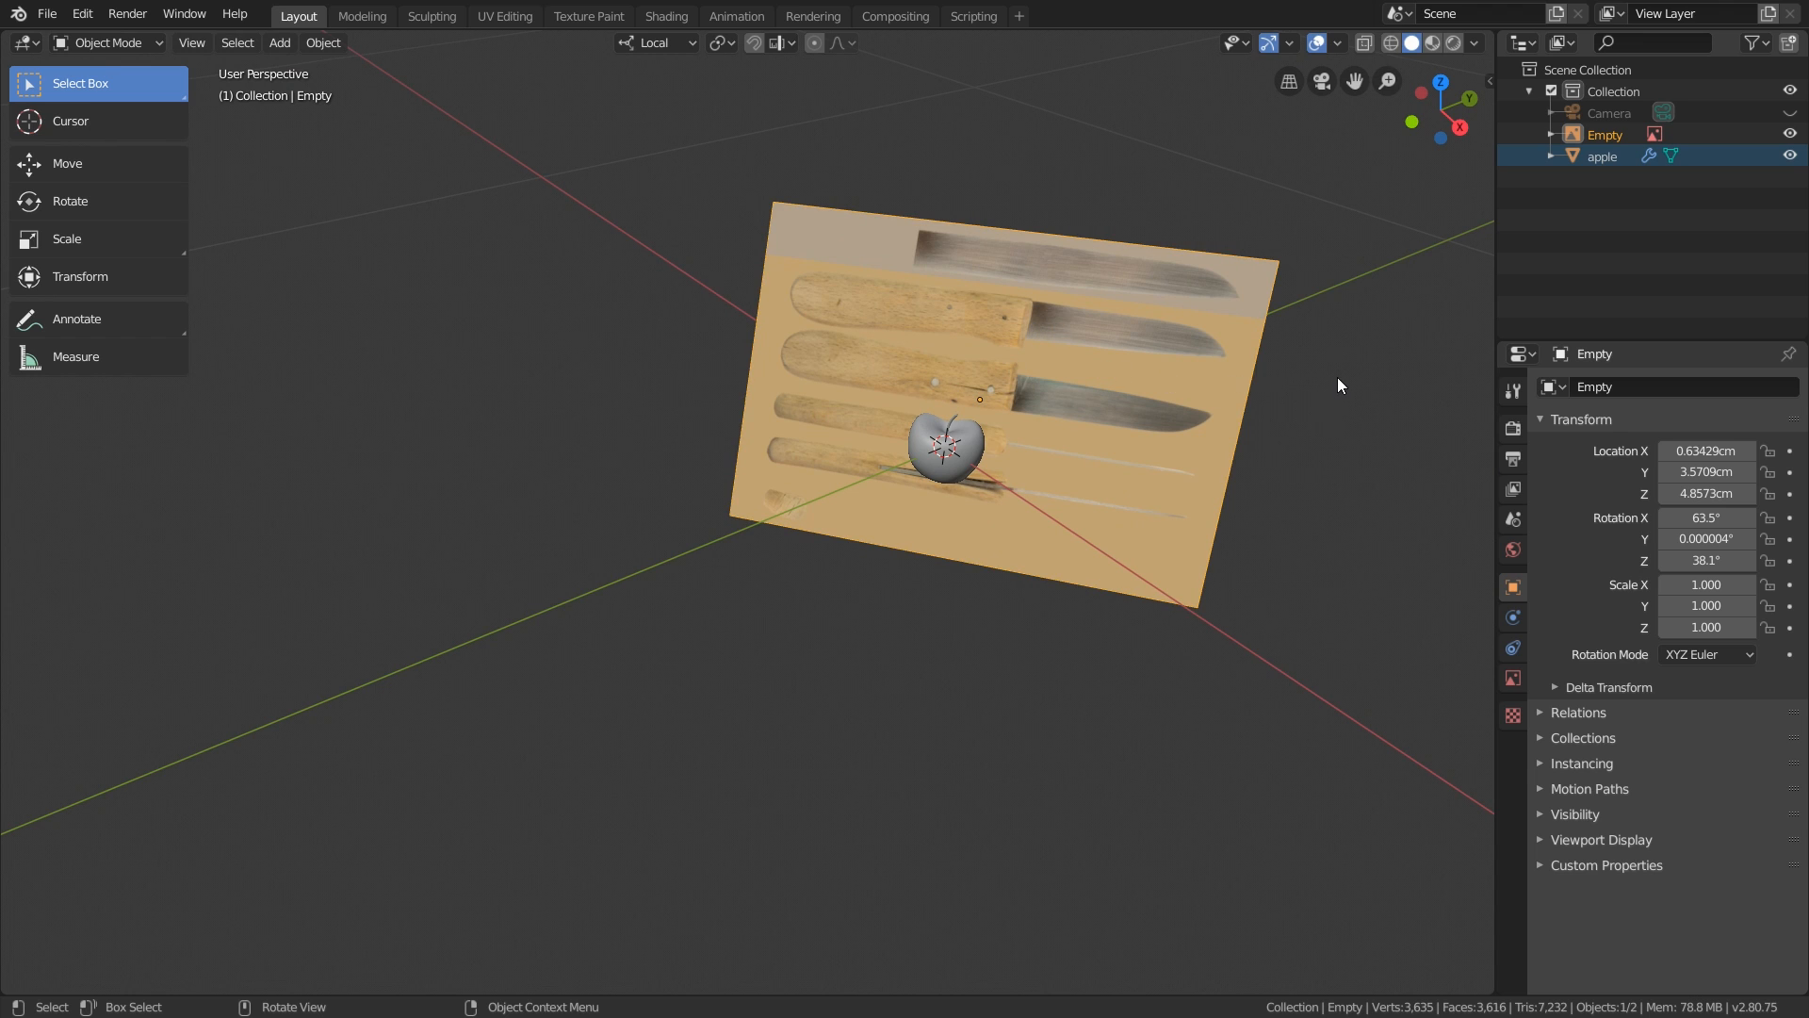
pyautogui.press('r')
pyautogui.rightClick(1276, 306)
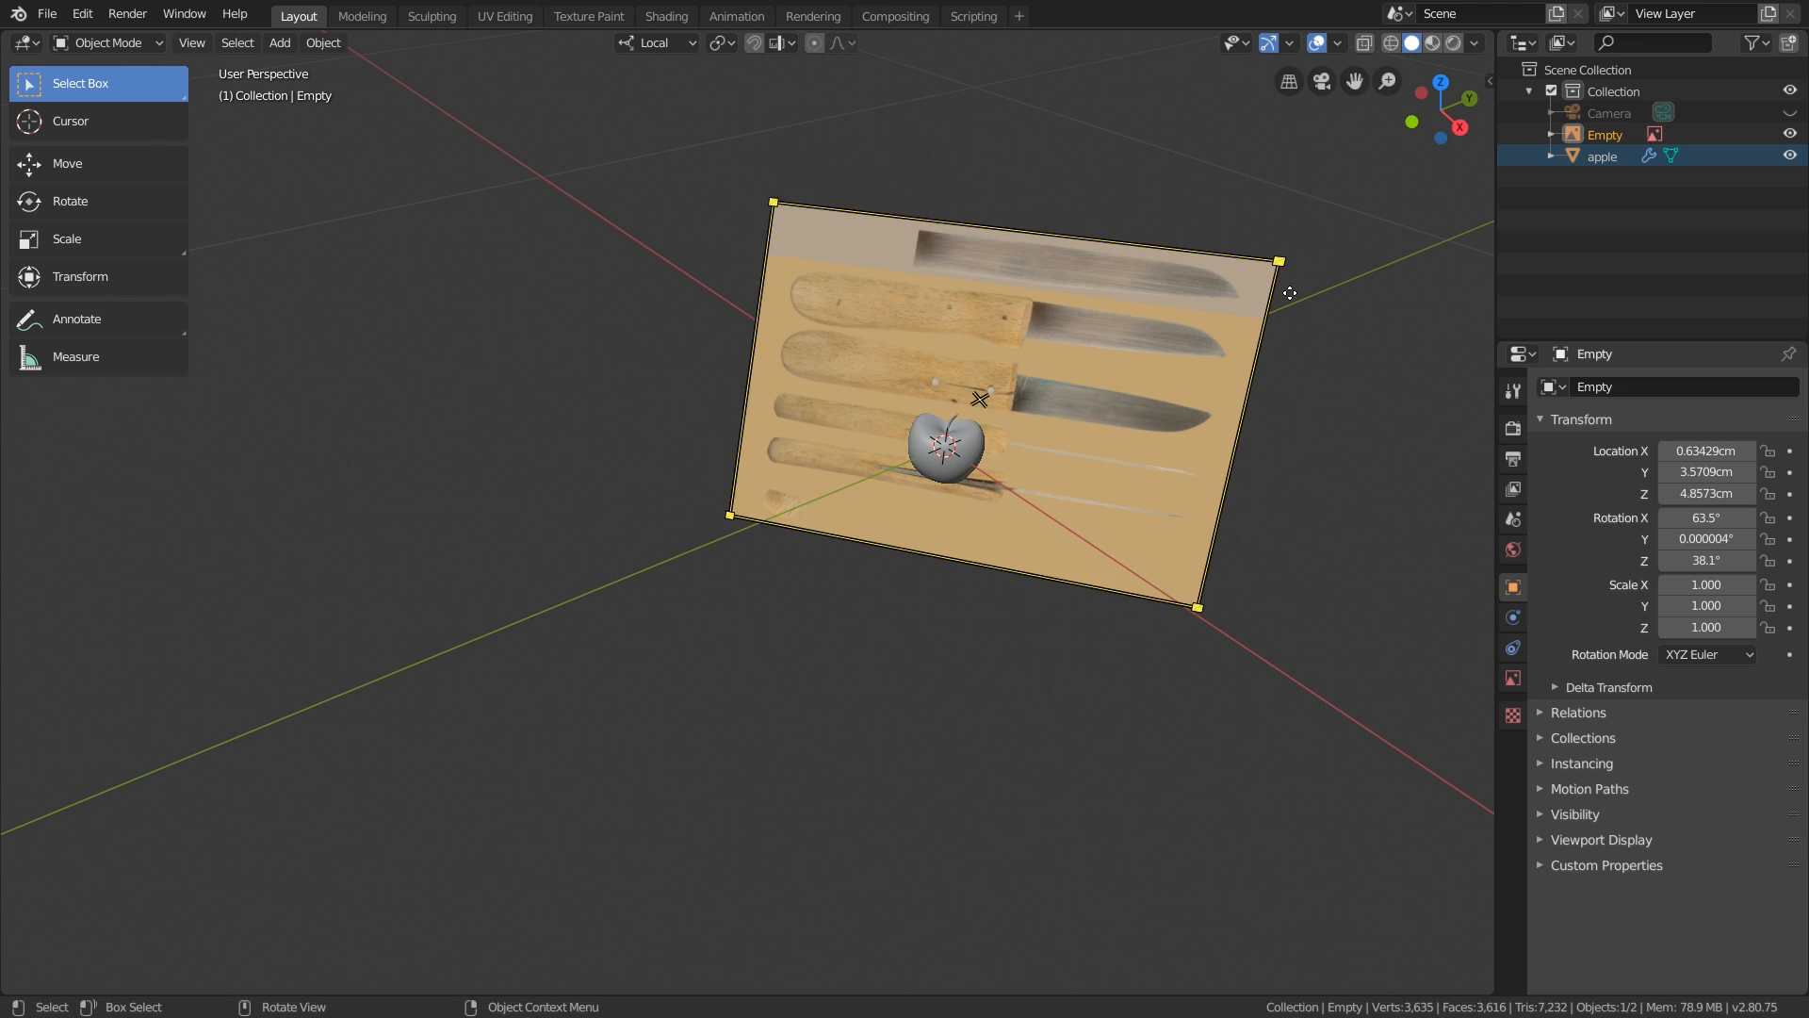
pyautogui.click(1490, 81)
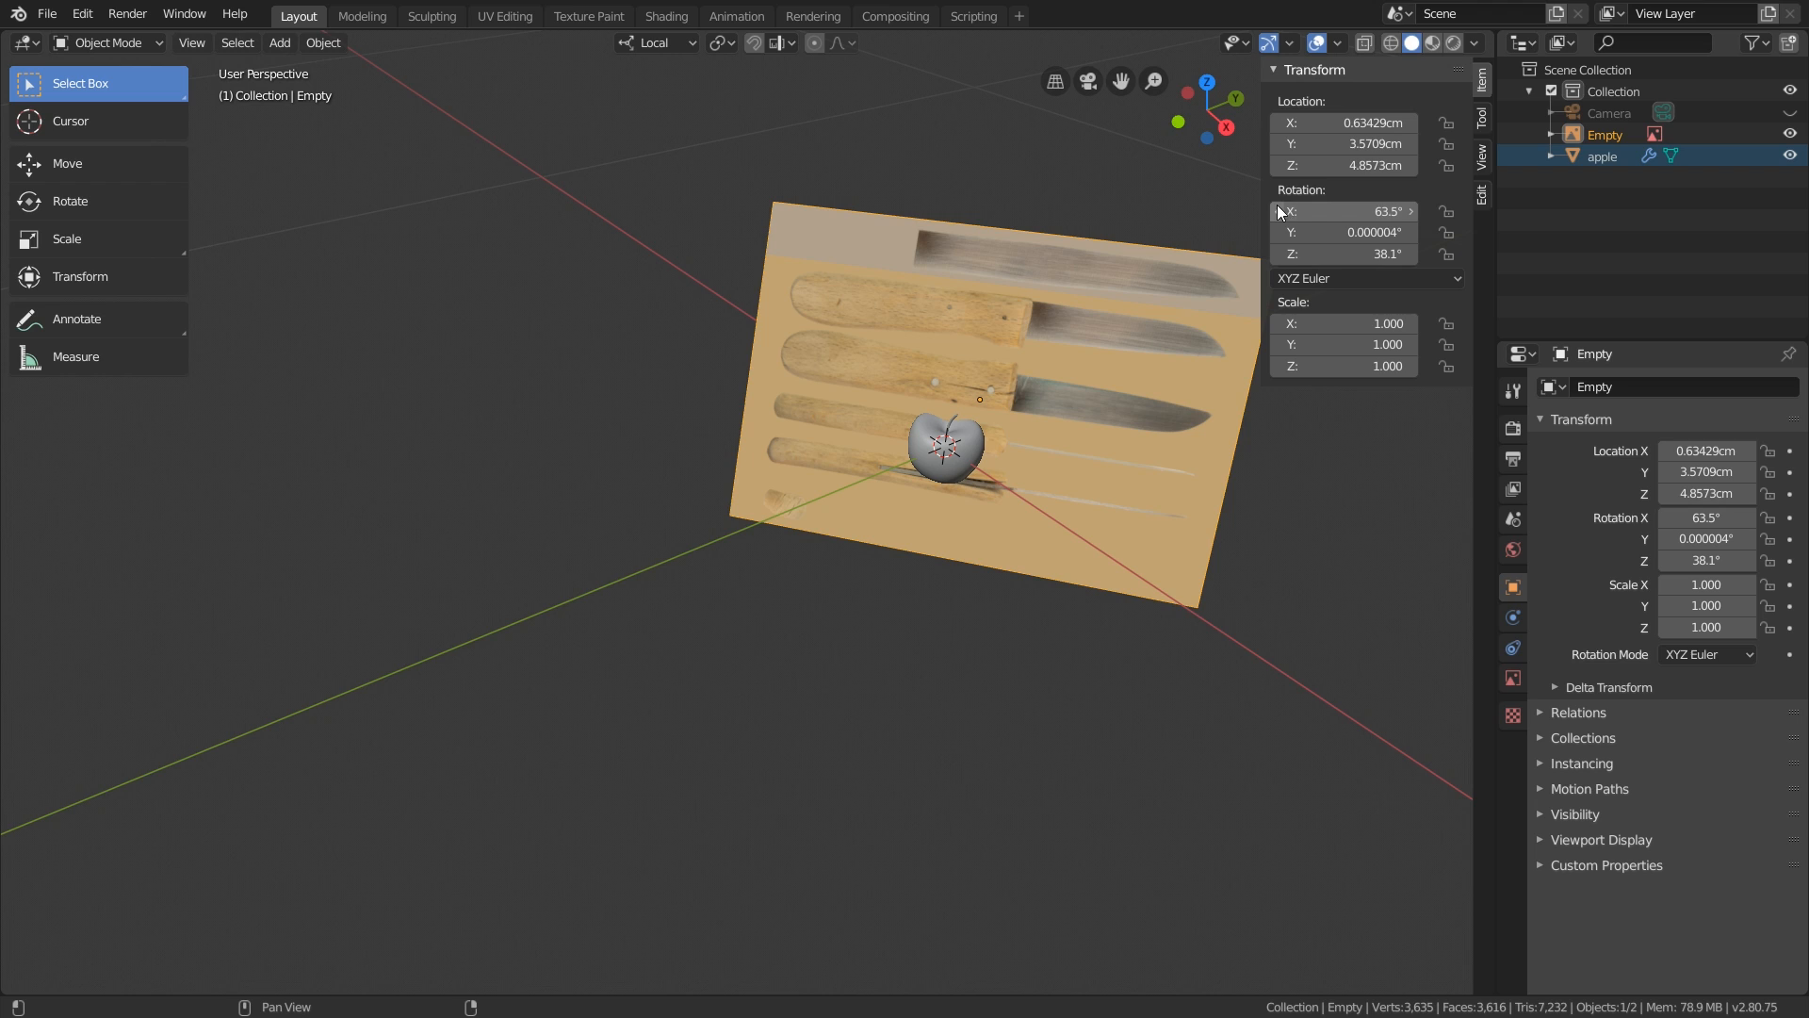
pyautogui.press('n')
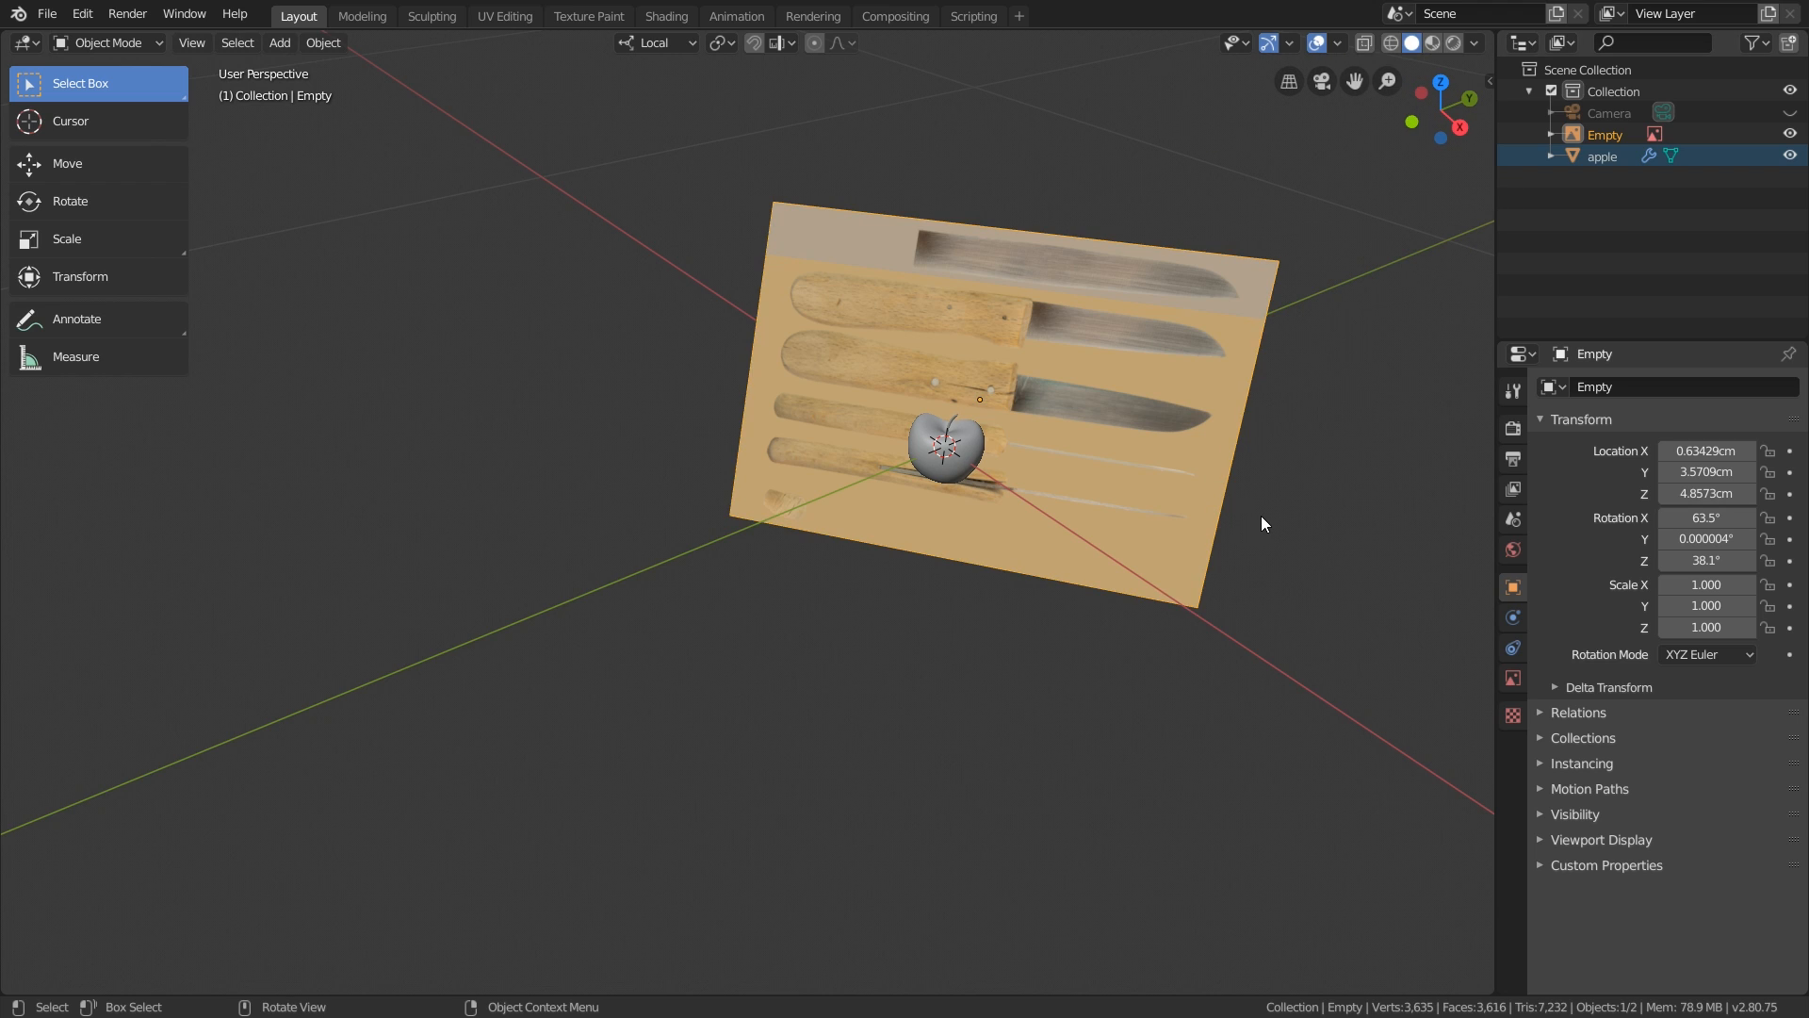
# Clear the rotation and location of the knife reference image so it lies flat at the world origin.
pyautogui.hotkey('alt', 'r')
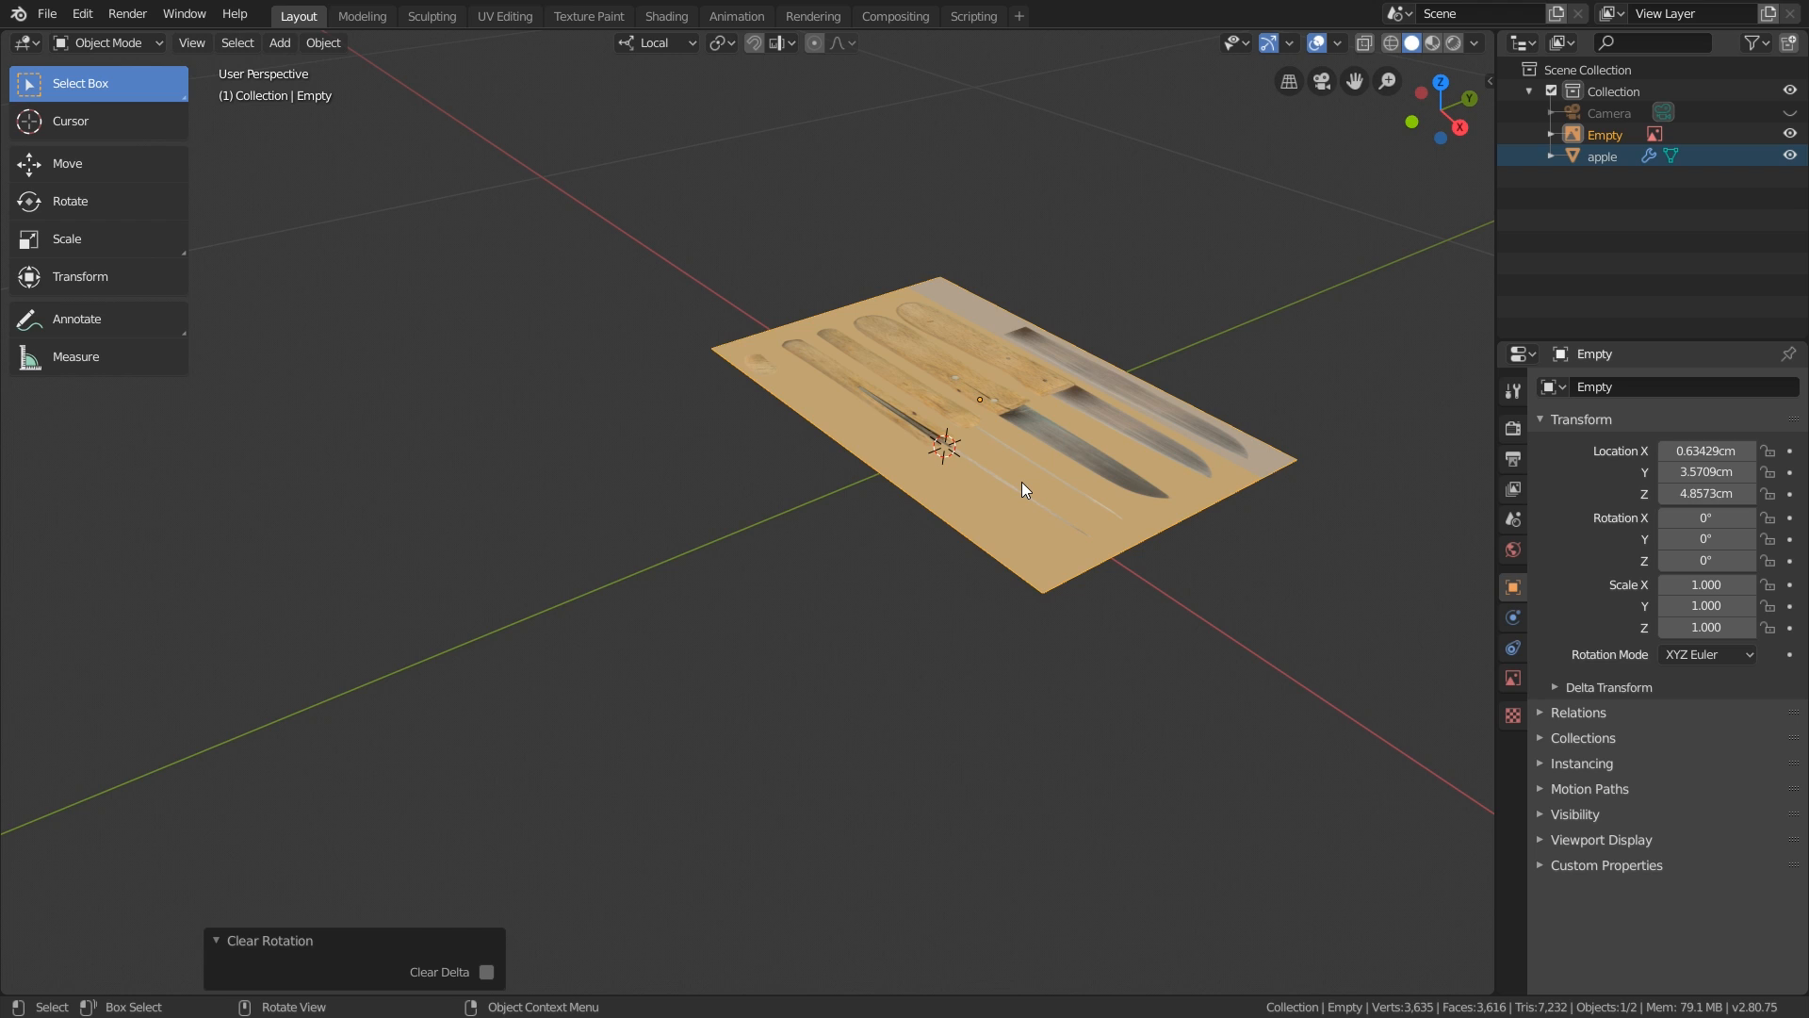
pyautogui.press('alt')
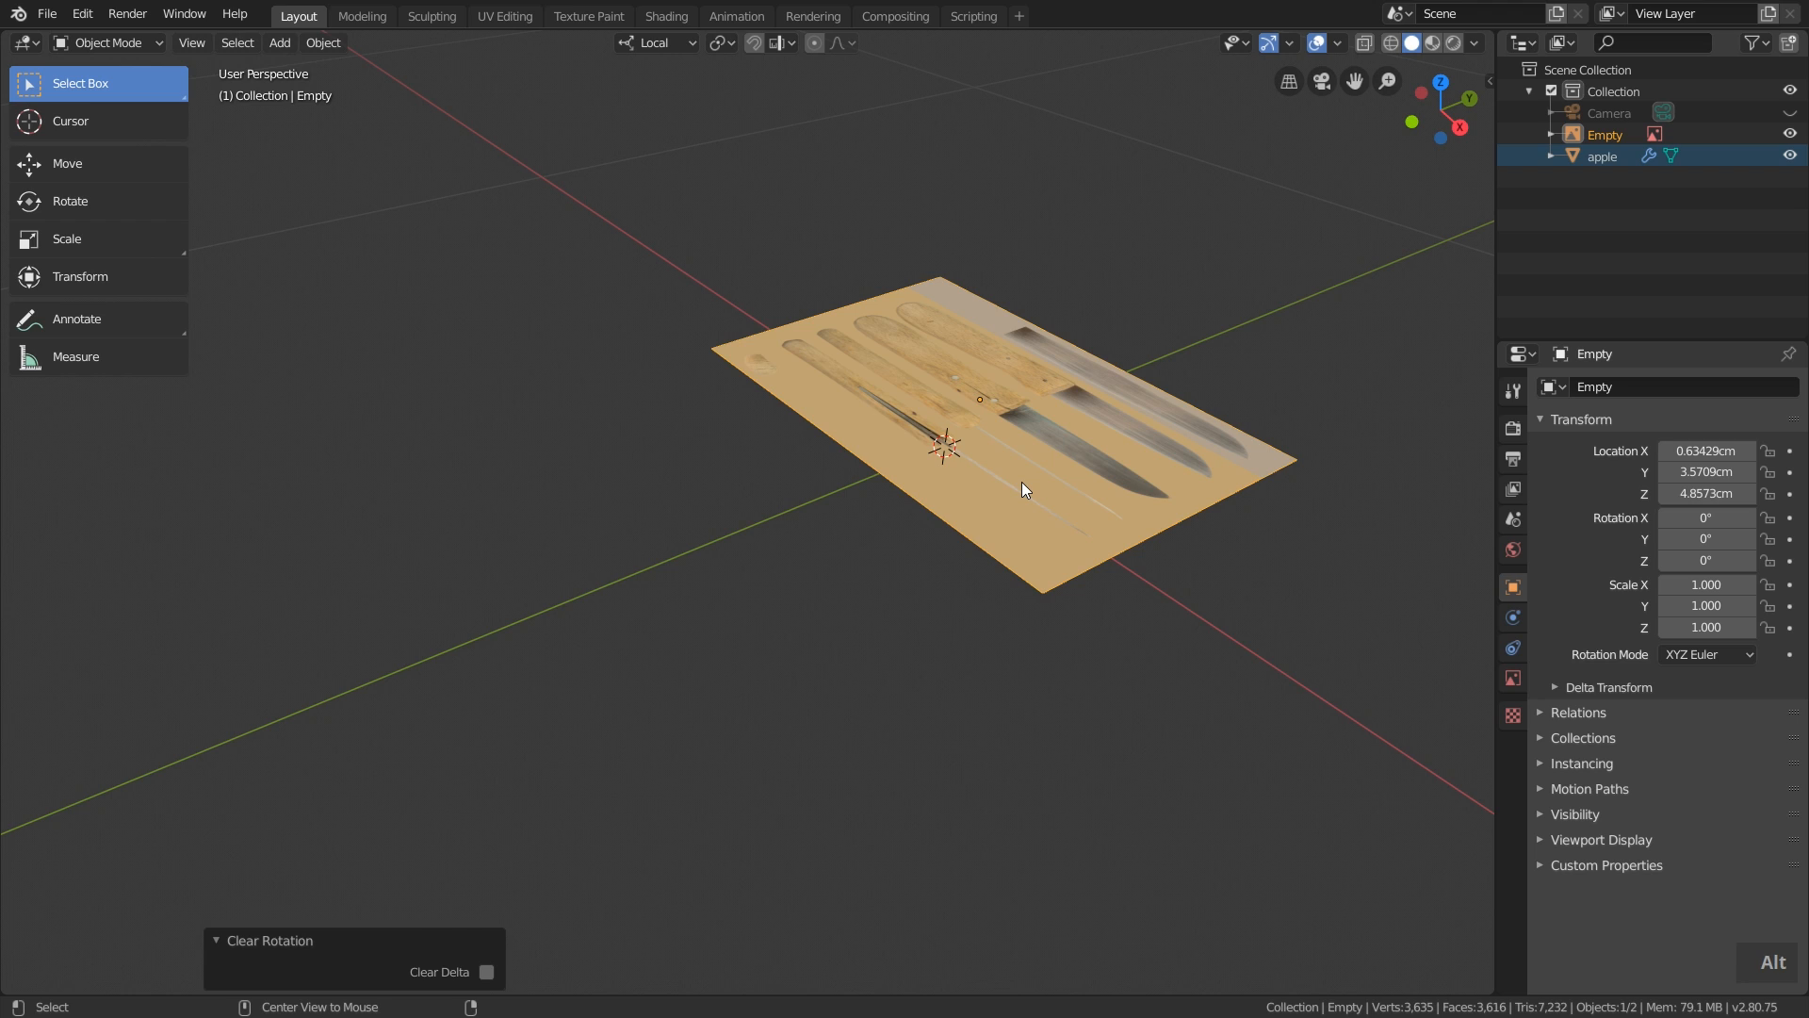
pyautogui.hotkey('alt', 'g')
pyautogui.scroll(3, 1037, 472)
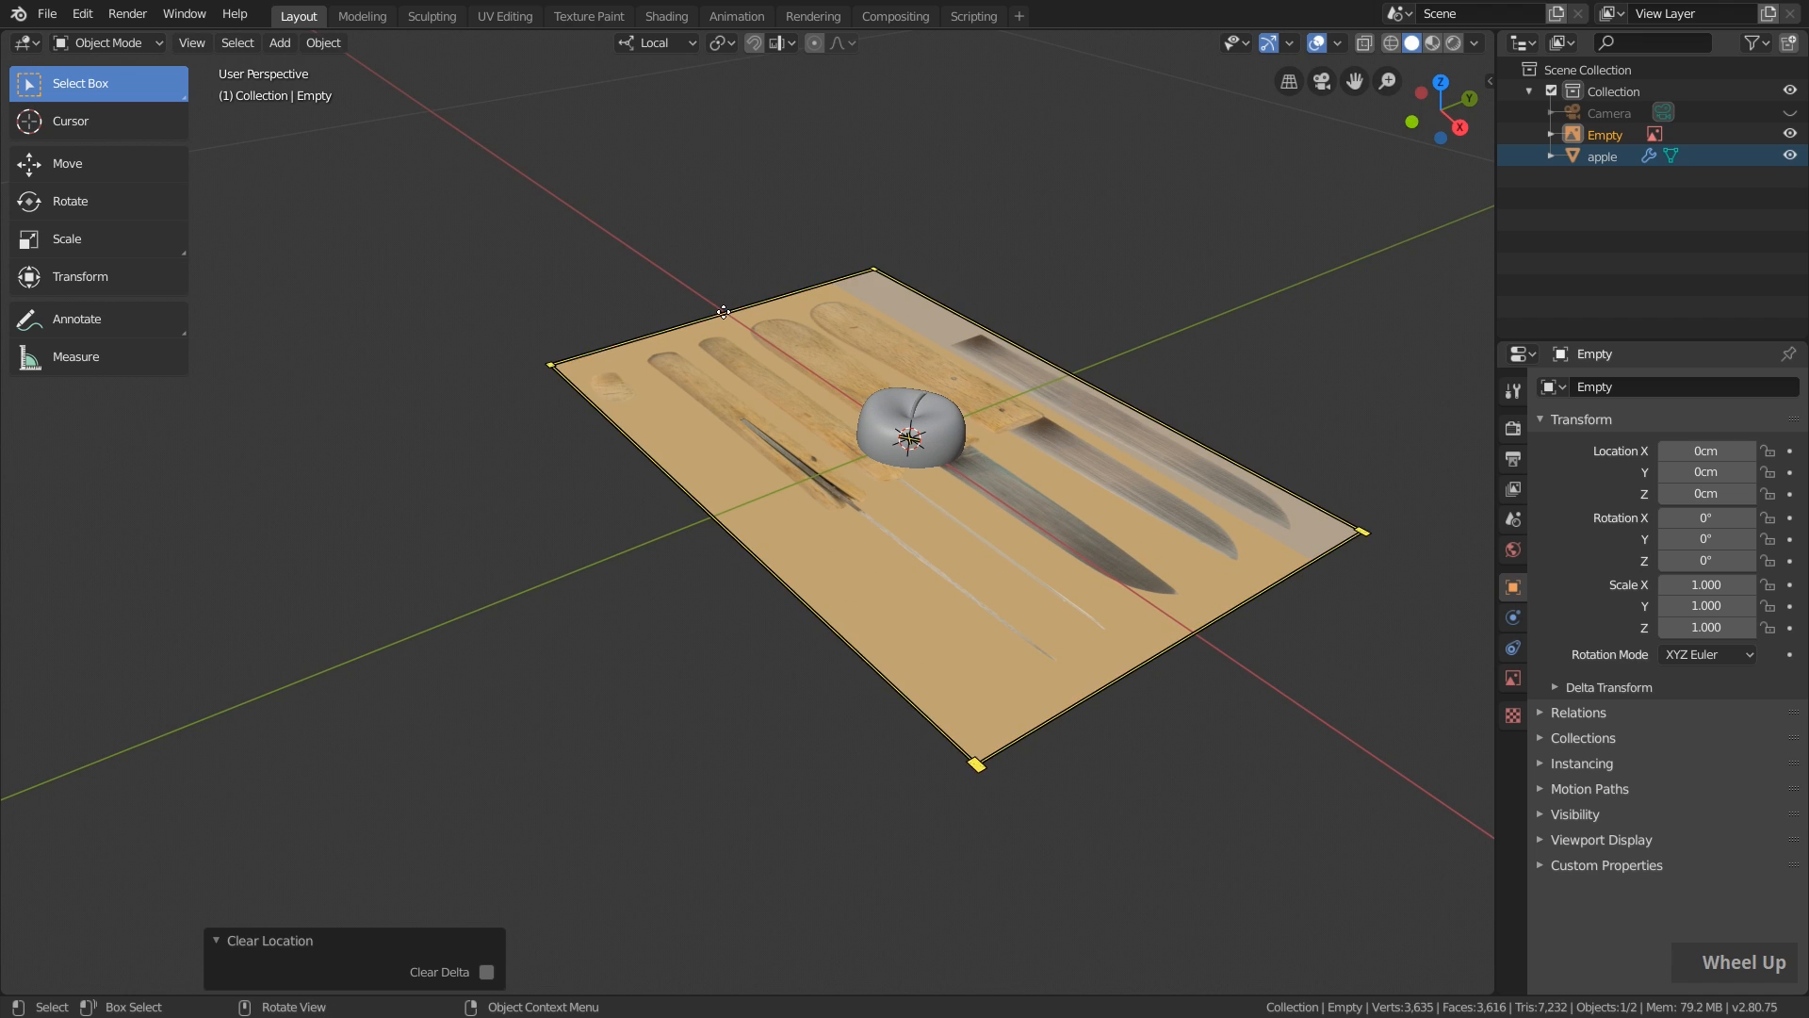
pyautogui.moveTo(1093, 573); pyautogui.dragTo(1138, 604, button='middle')
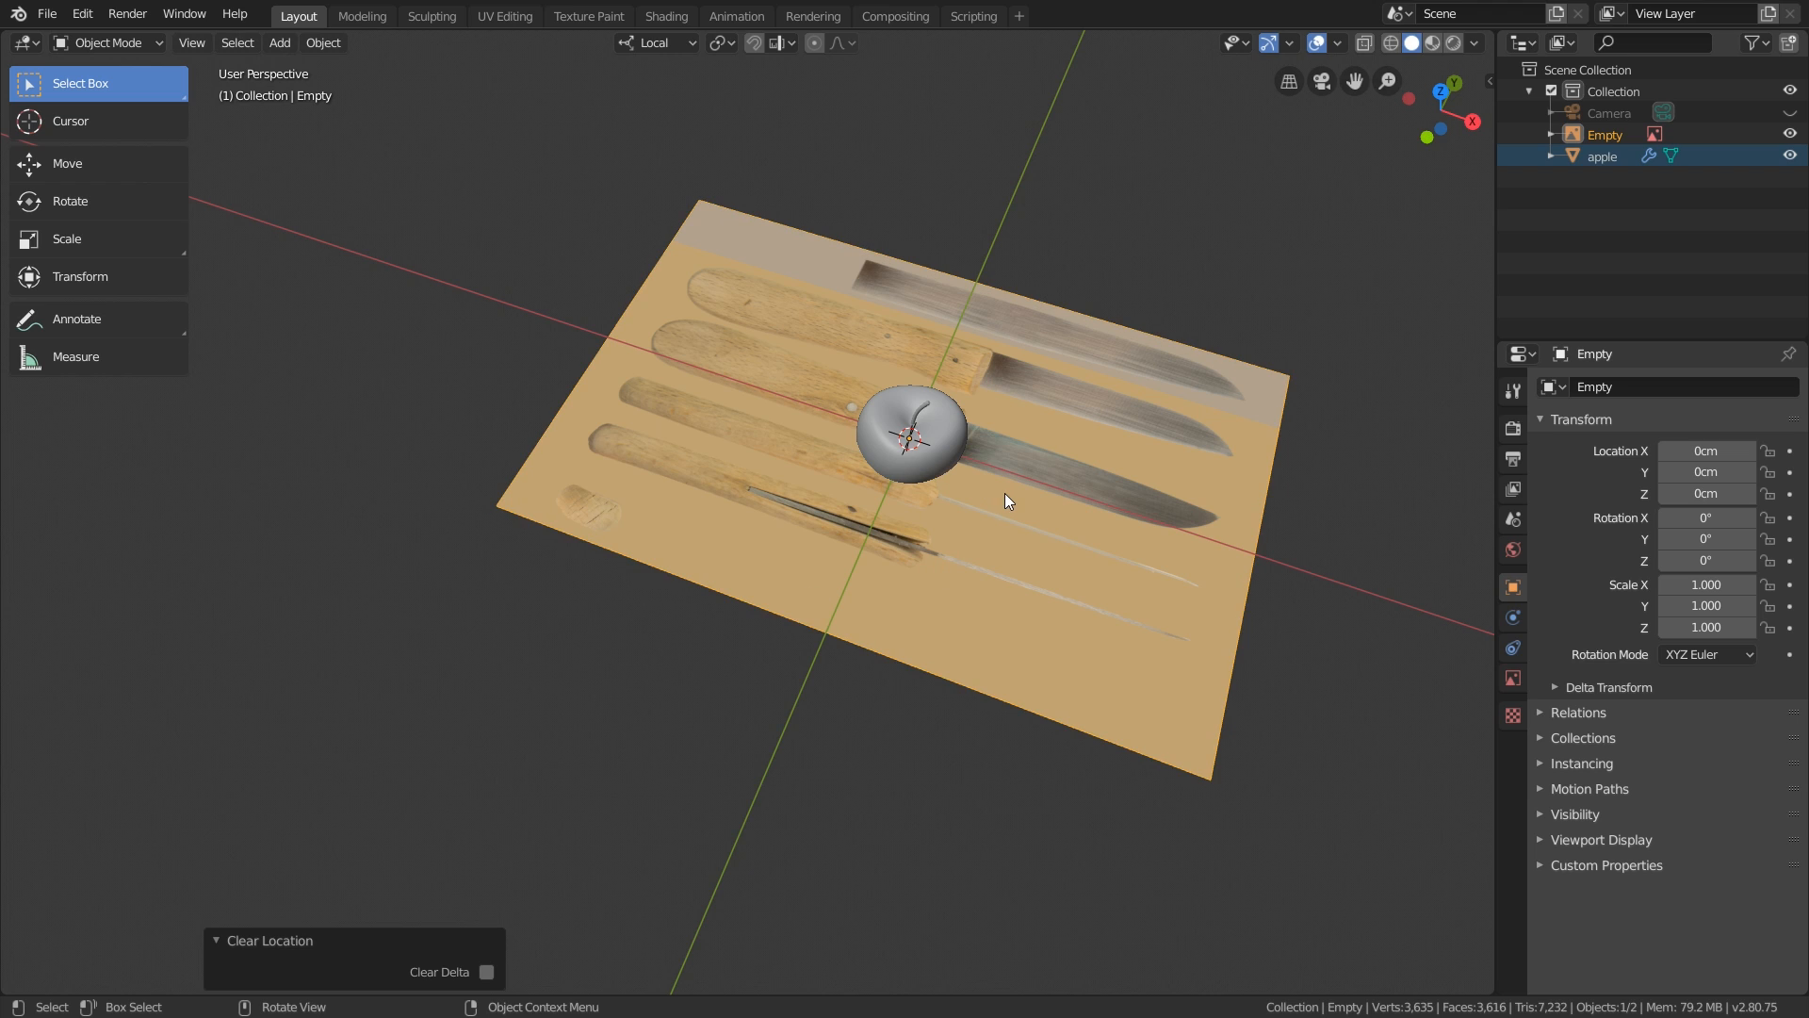
# Try the Move, Rotate and Scale gizmos on the knife image, ending with the Move tool active.
pyautogui.click(105, 161)
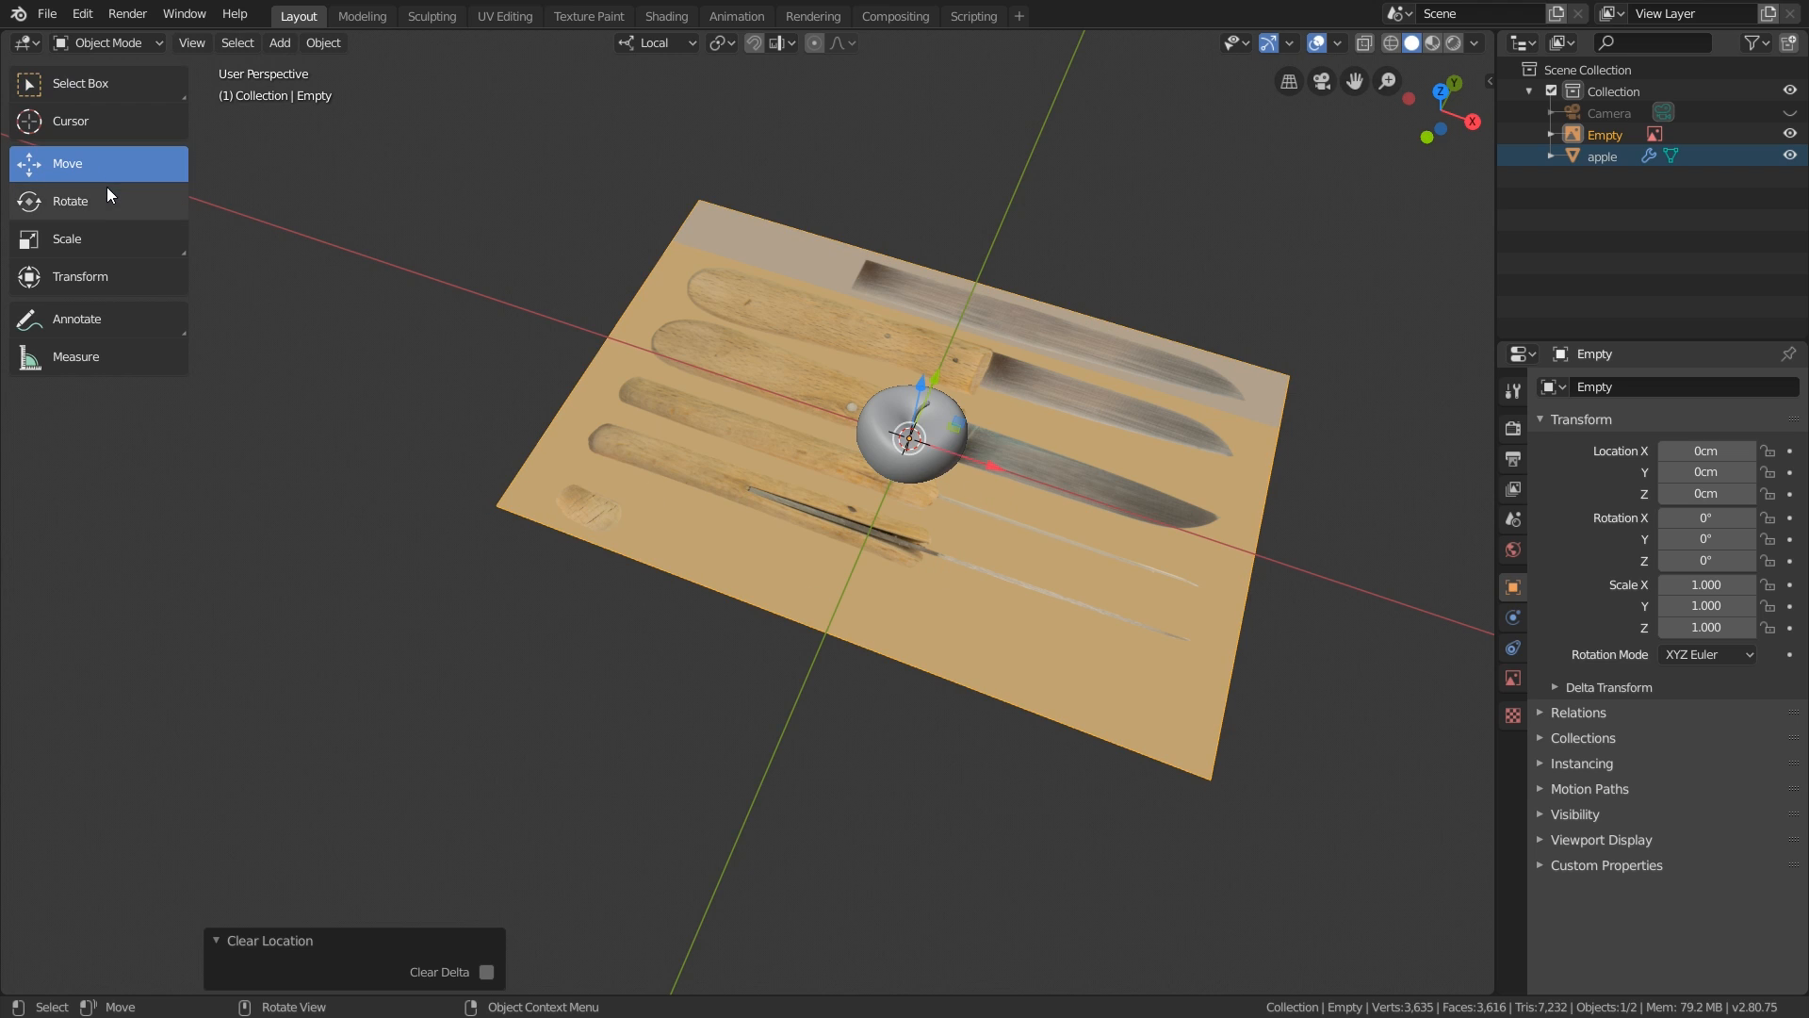
pyautogui.click(105, 196)
pyautogui.click(106, 239)
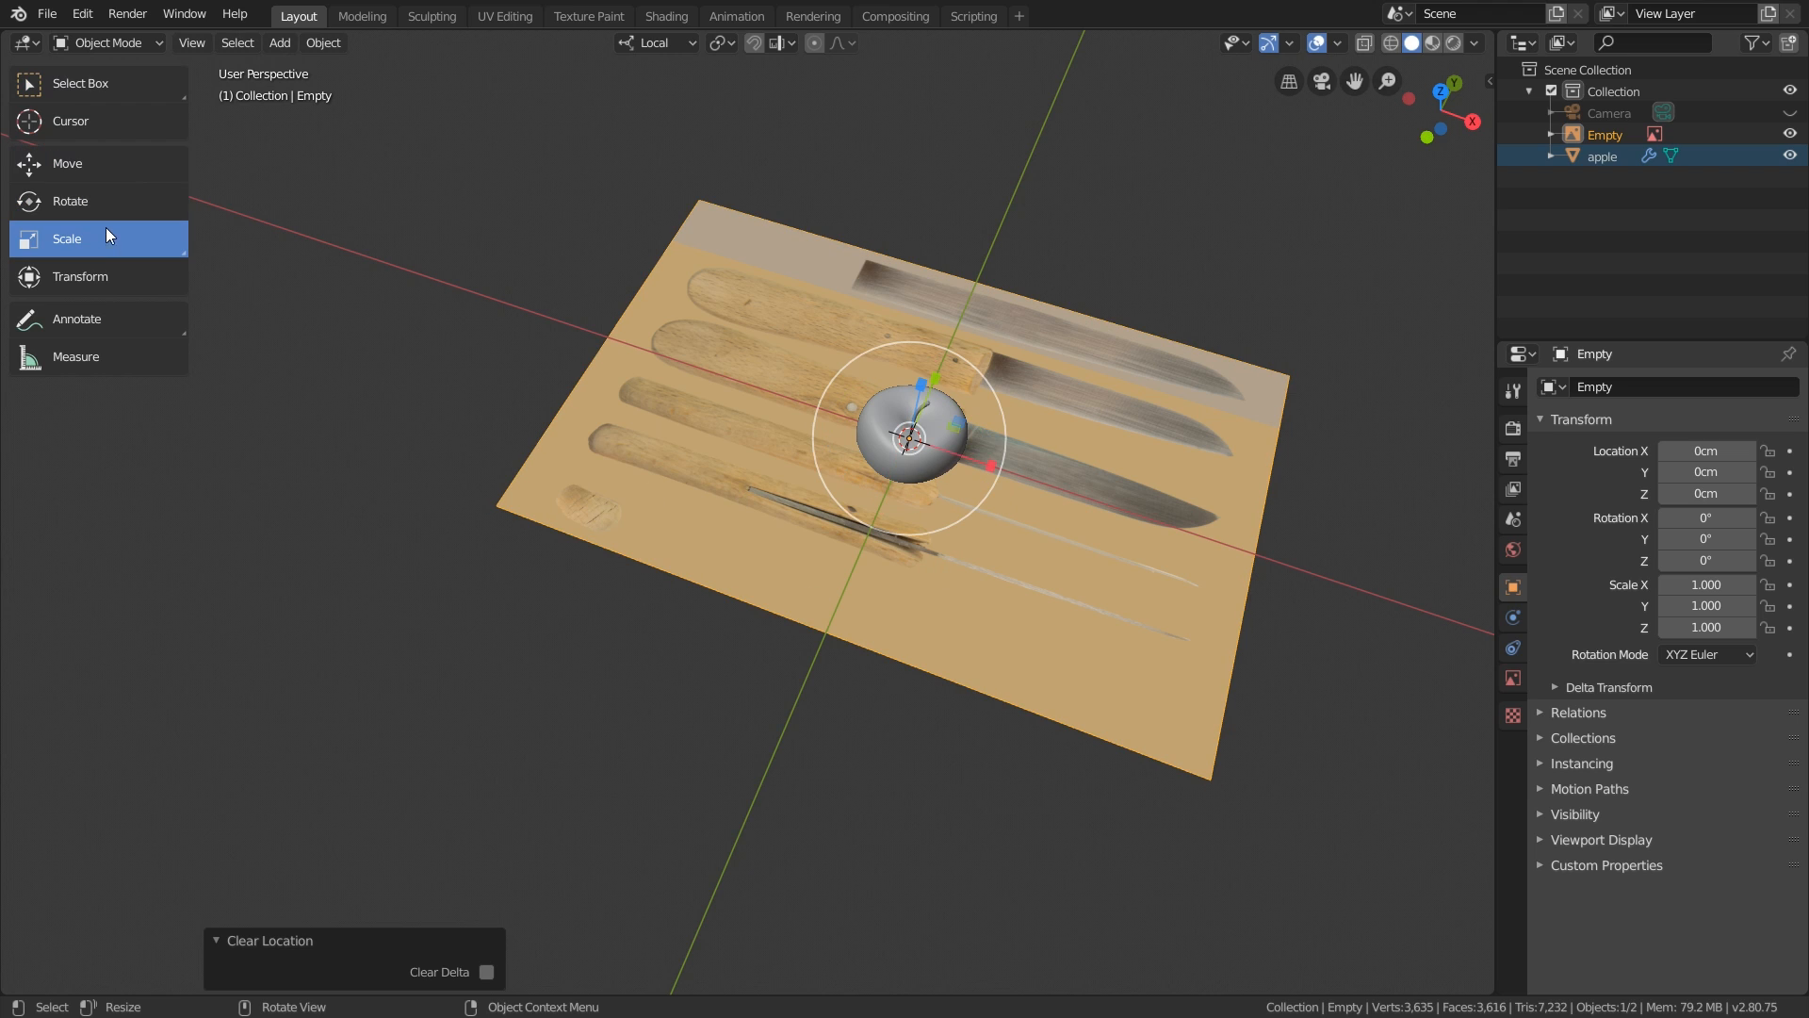
pyautogui.click(105, 163)
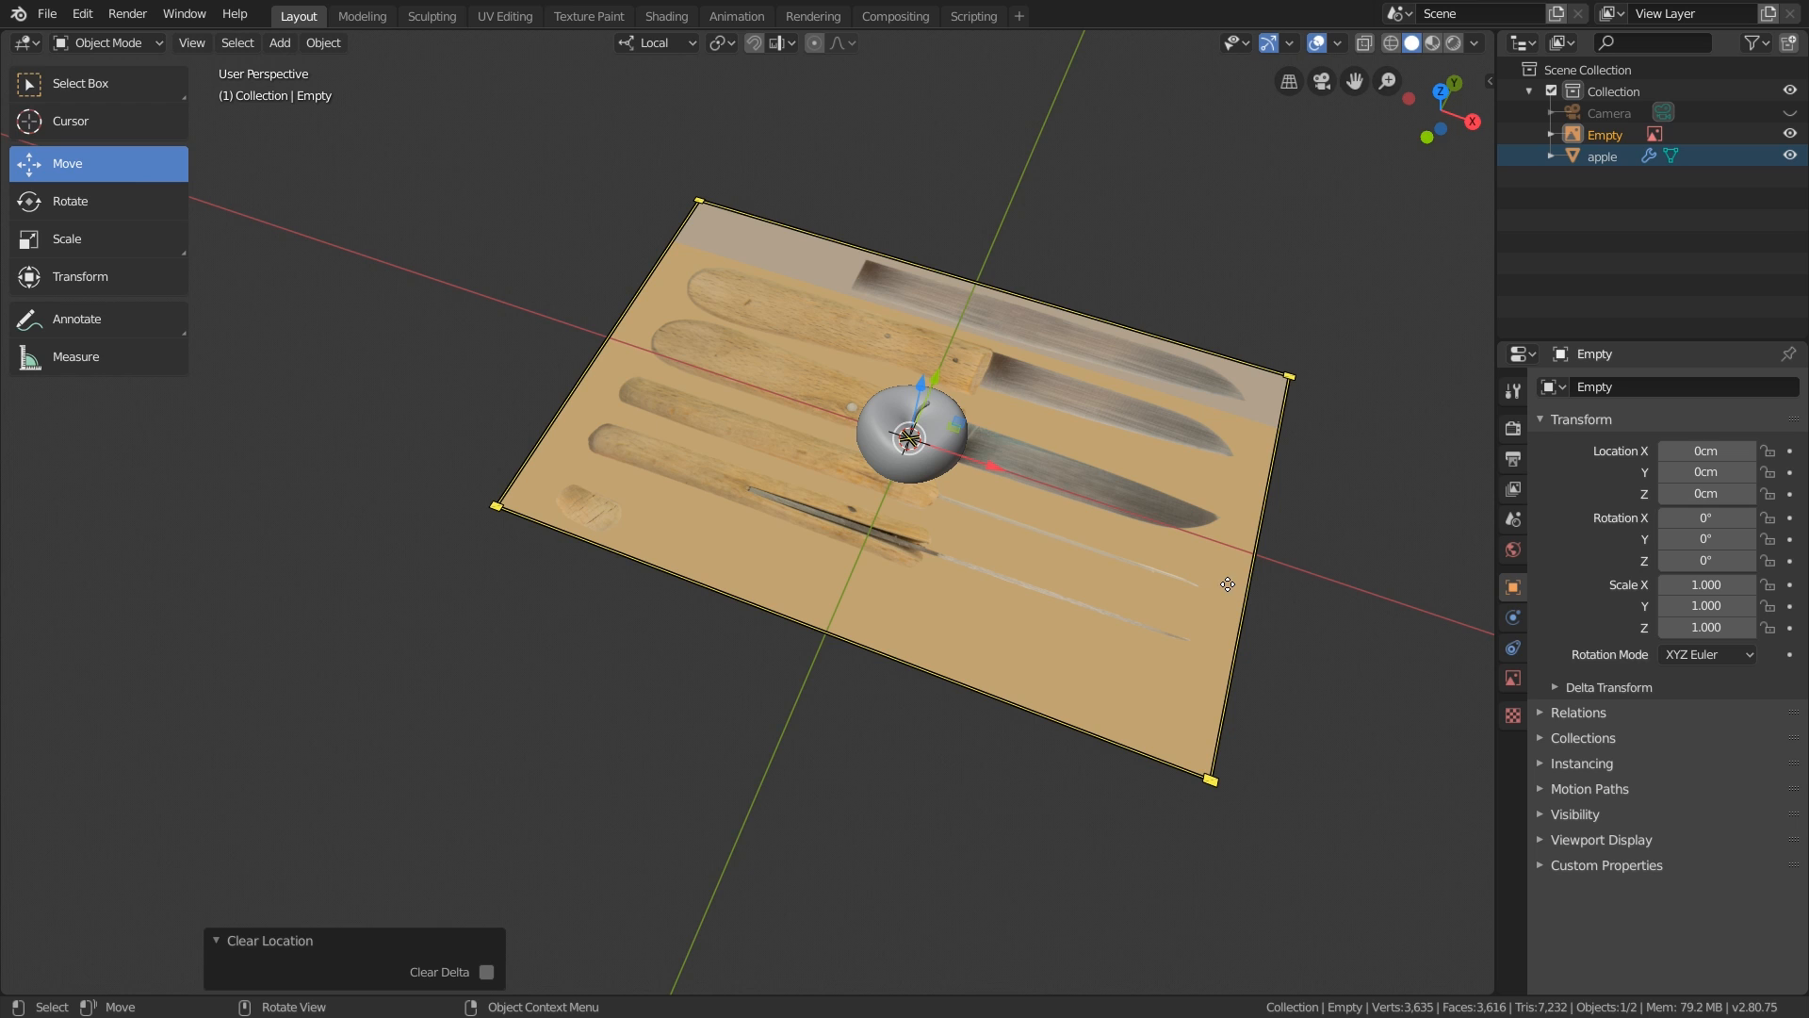
# Scale the knife reference image down to about 0.446 in top view, judging its size against the apple.
pyautogui.click(1227, 592)
pyautogui.click(1440, 91)
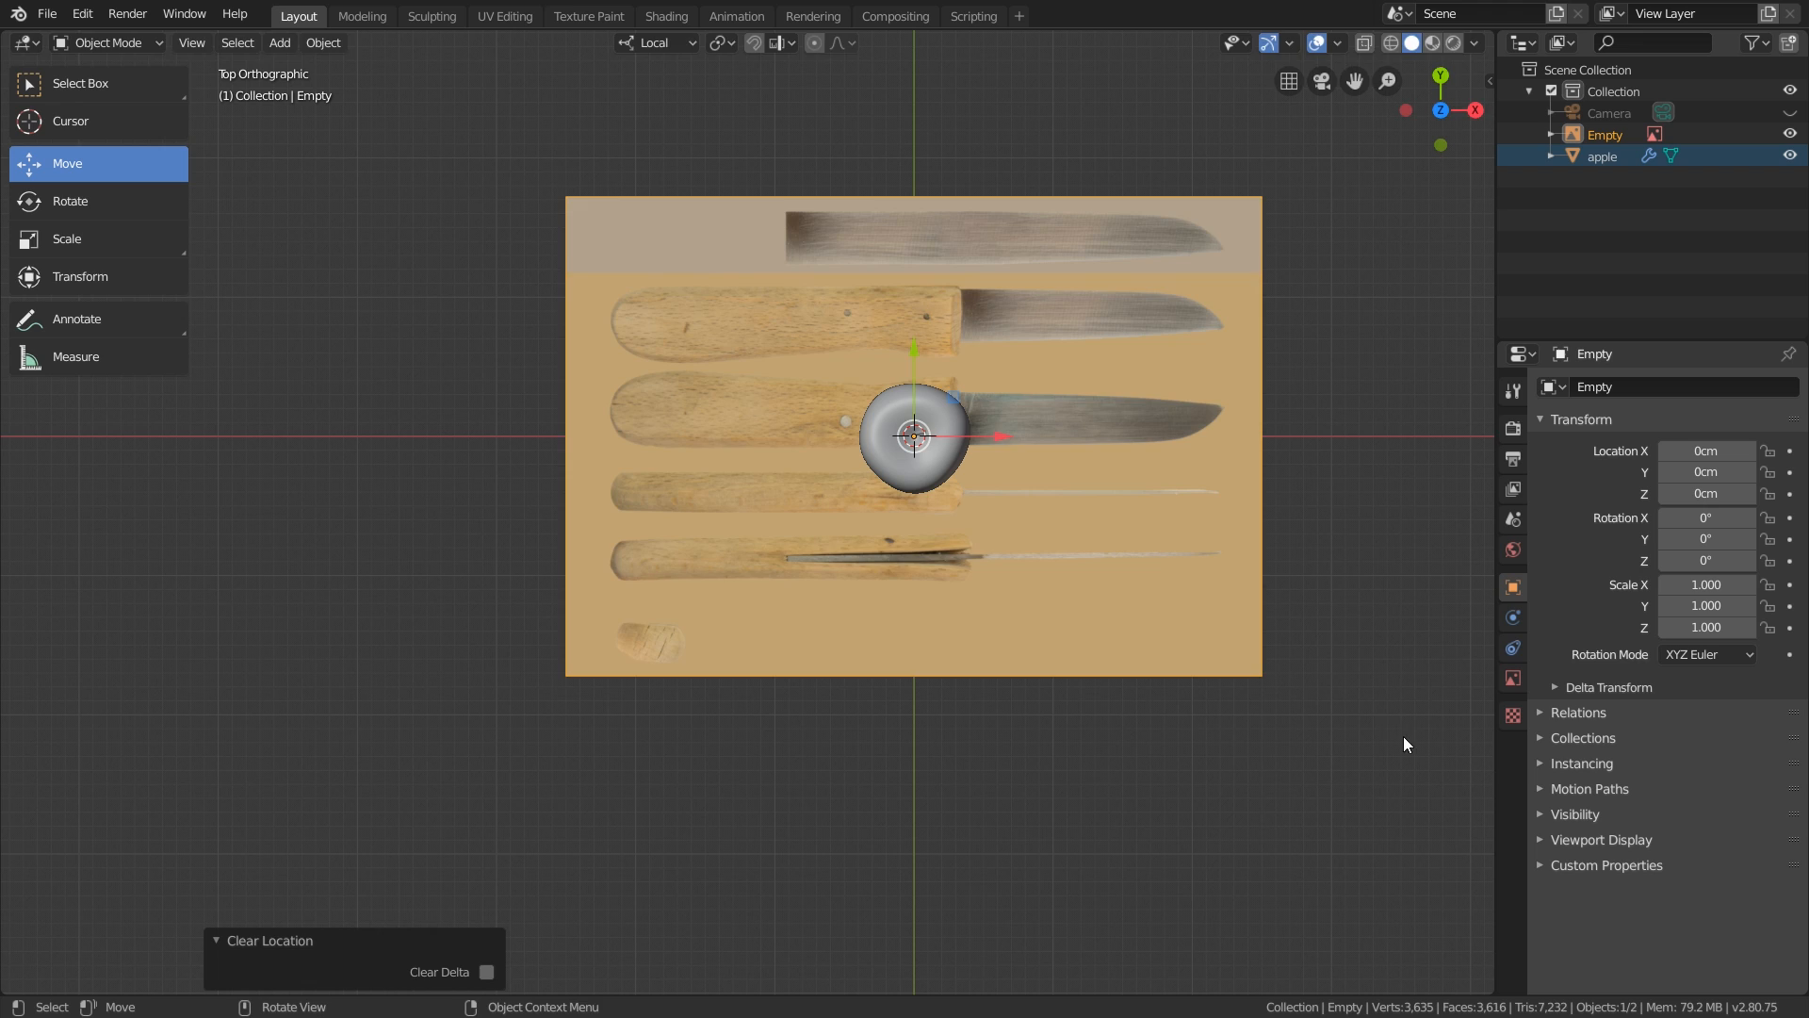
pyautogui.press('s')
pyautogui.click(1093, 612)
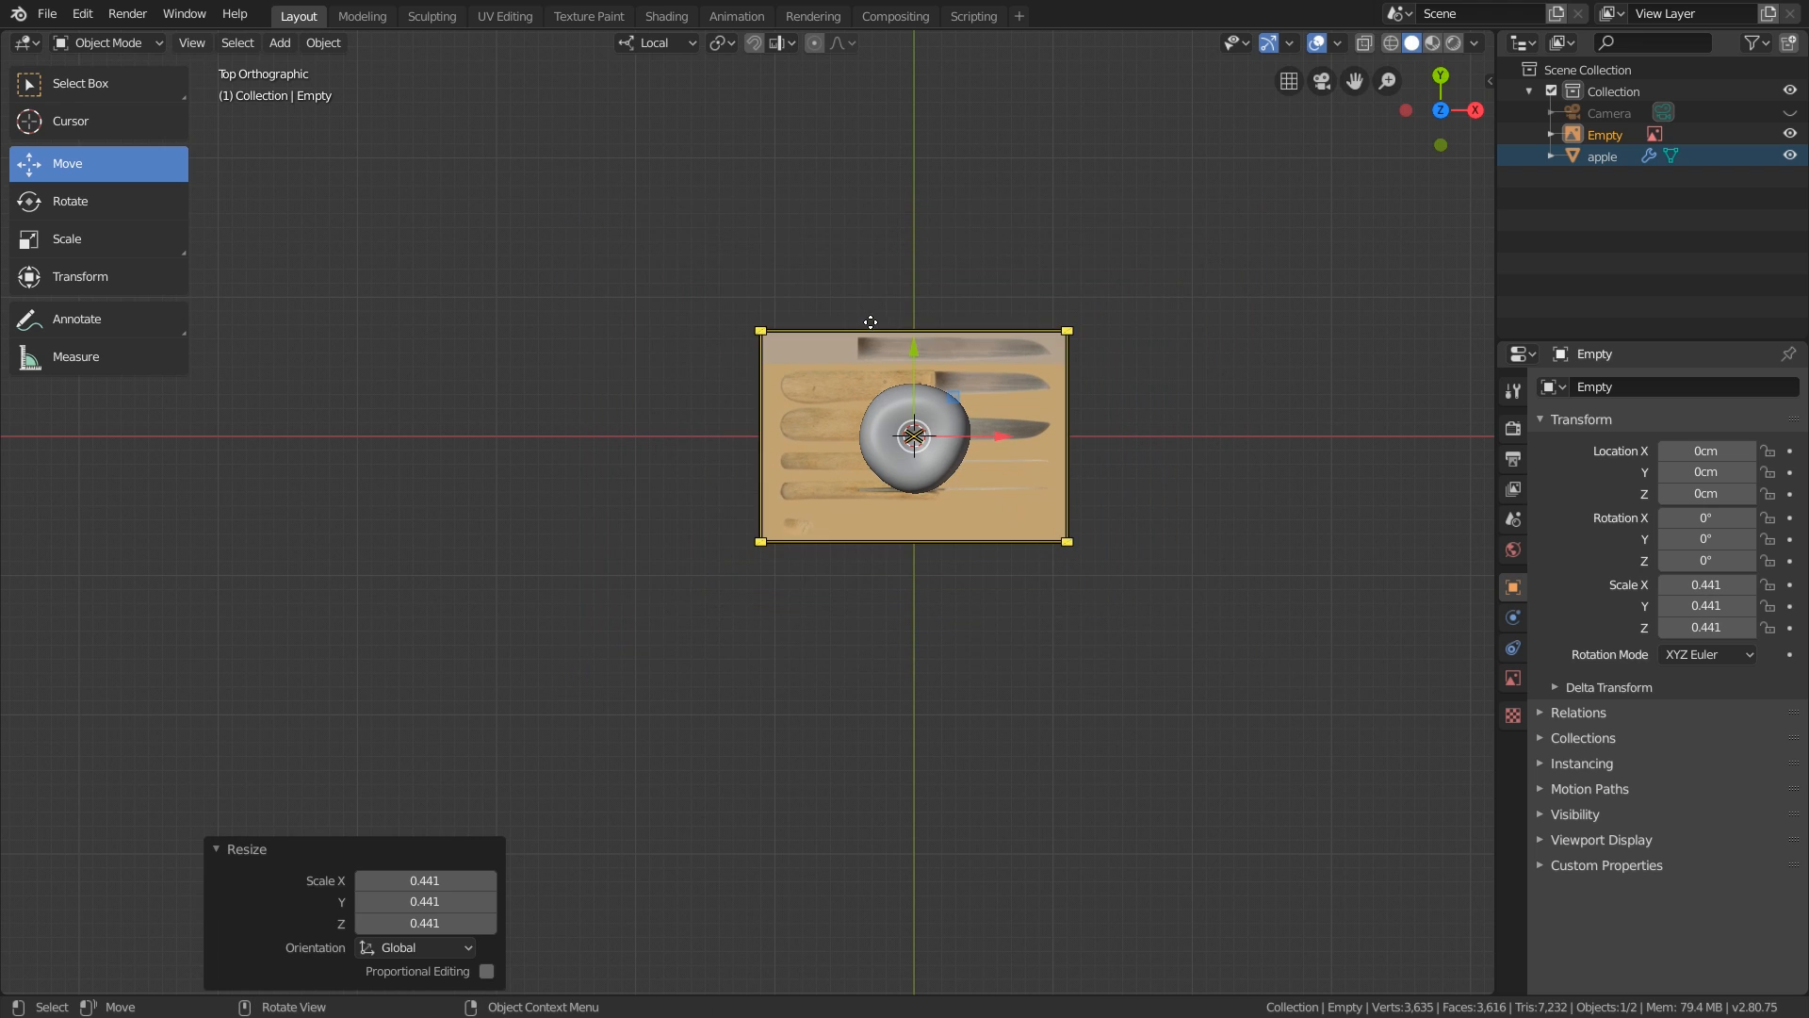
pyautogui.scroll(4, 943, 363)
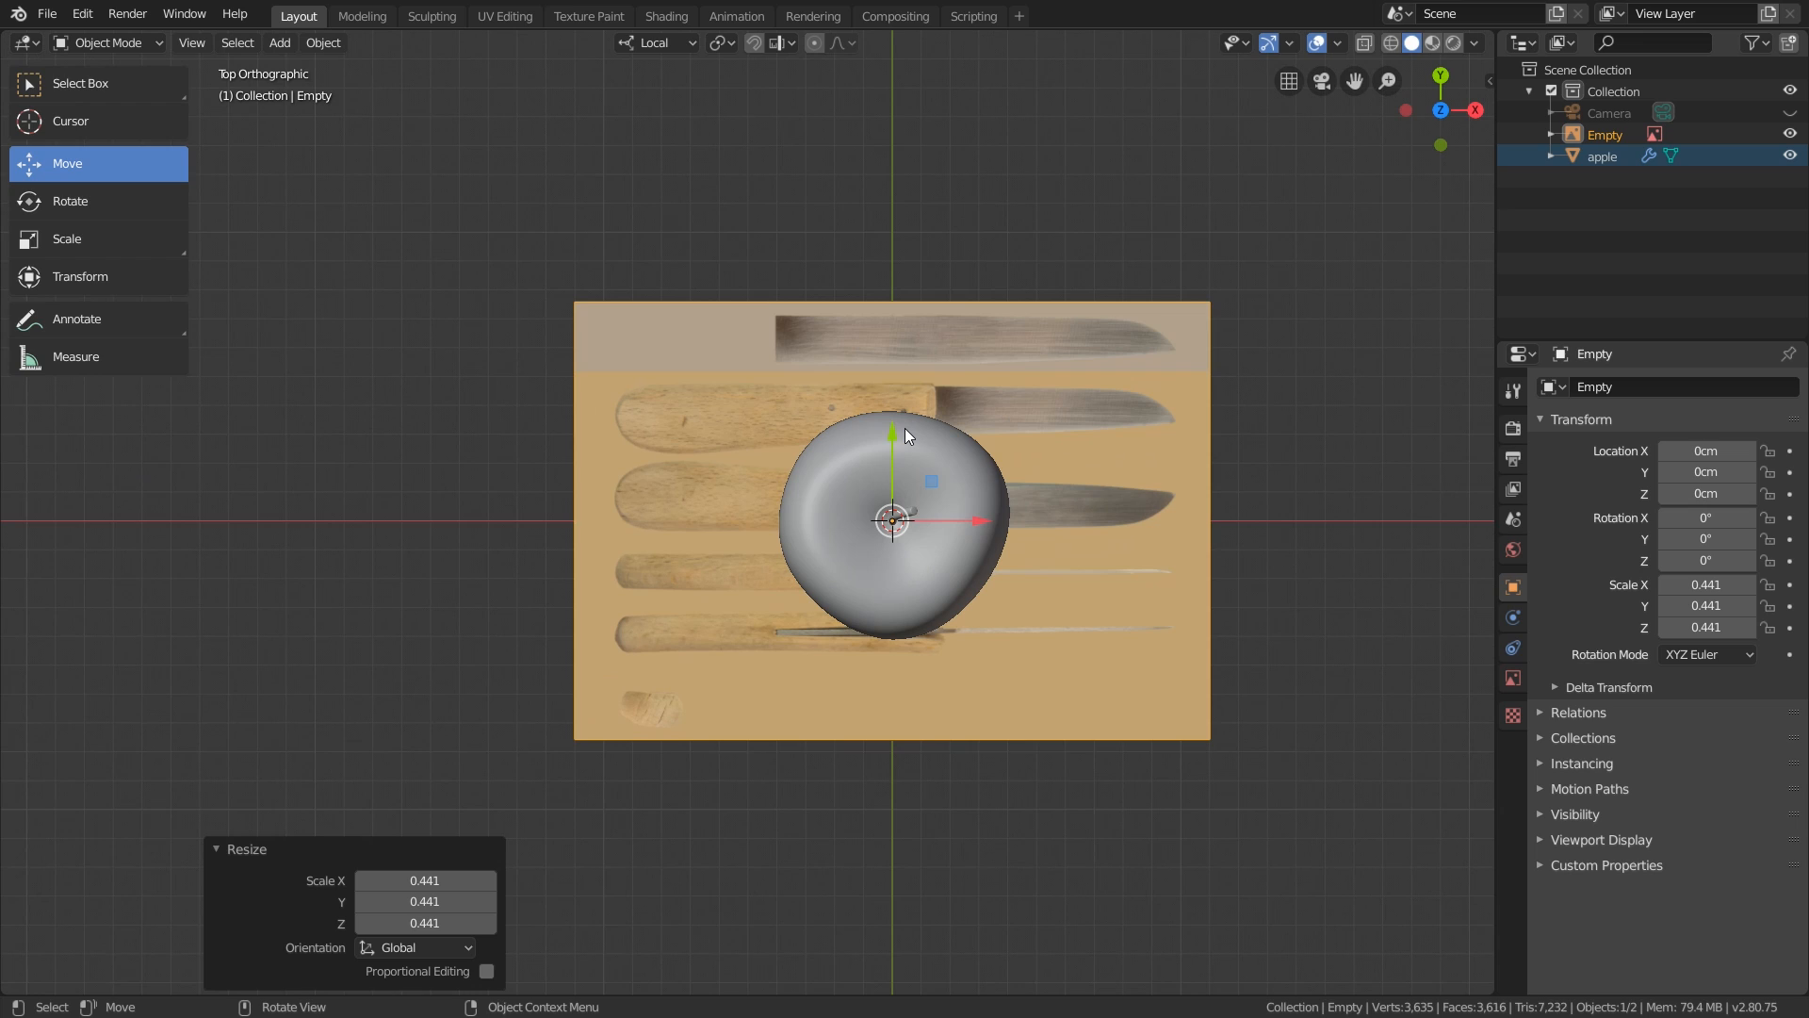
pyautogui.press('s')
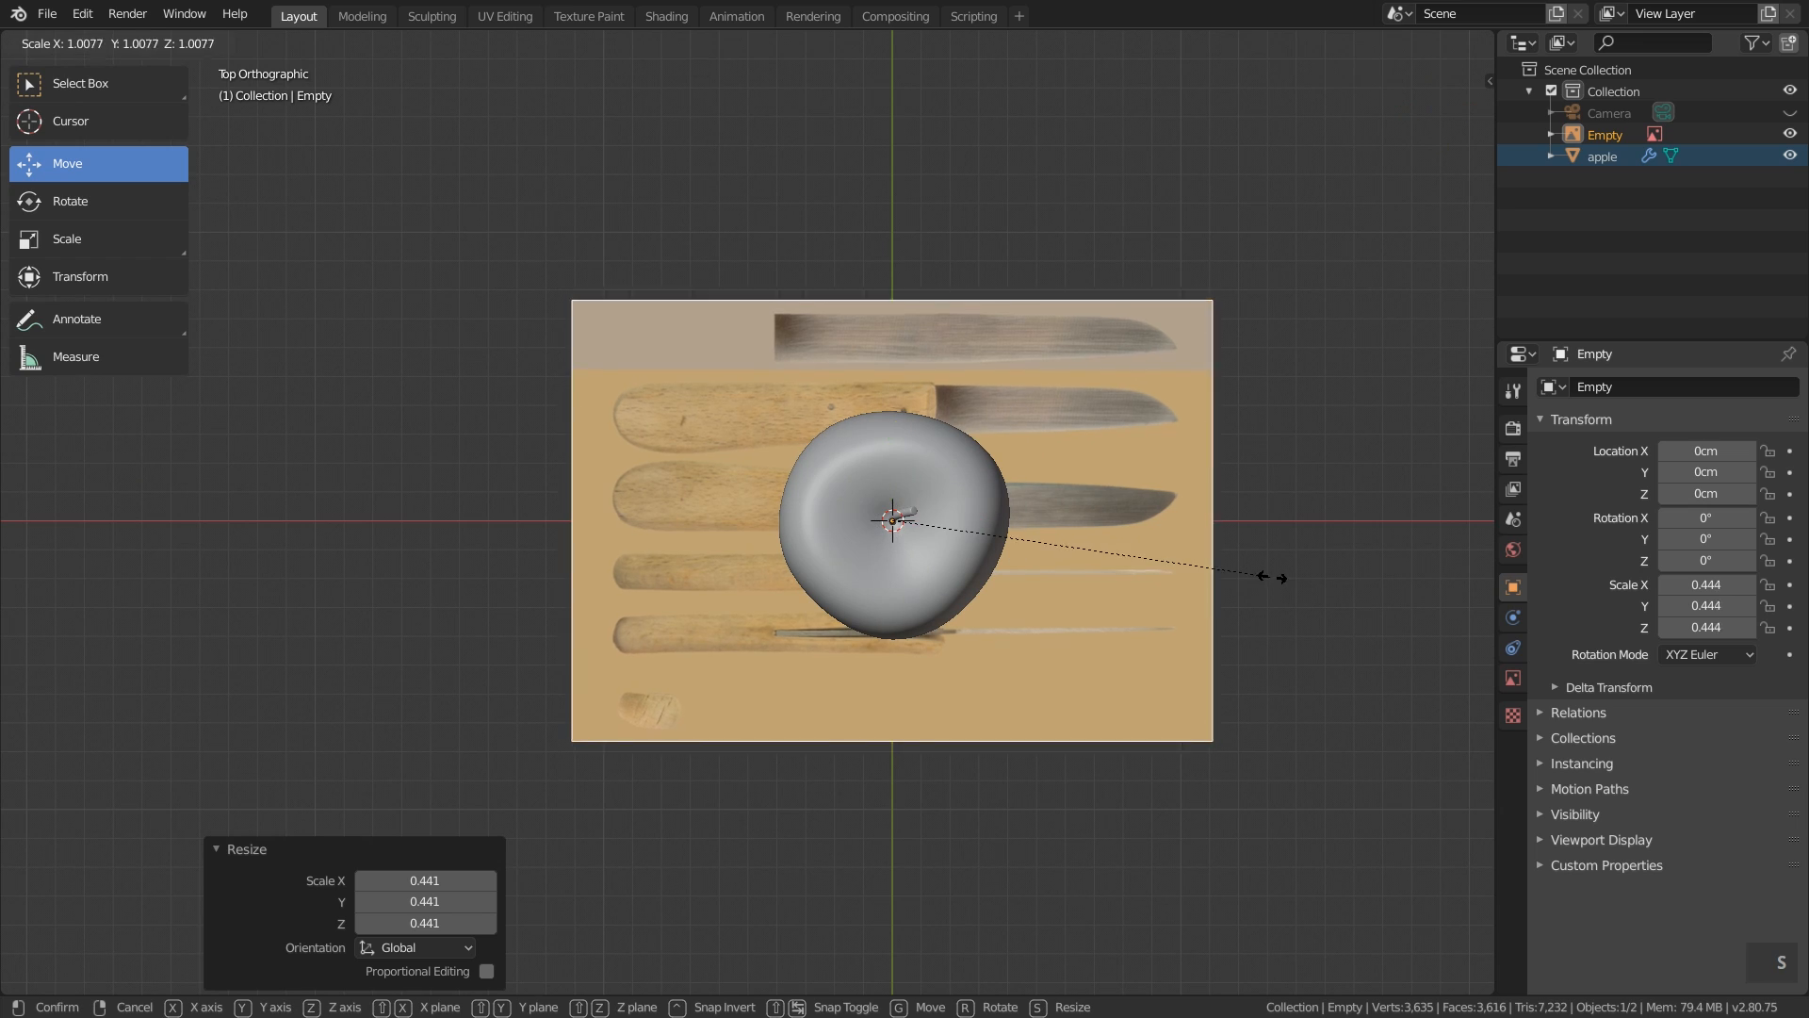
pyautogui.click(1272, 579)
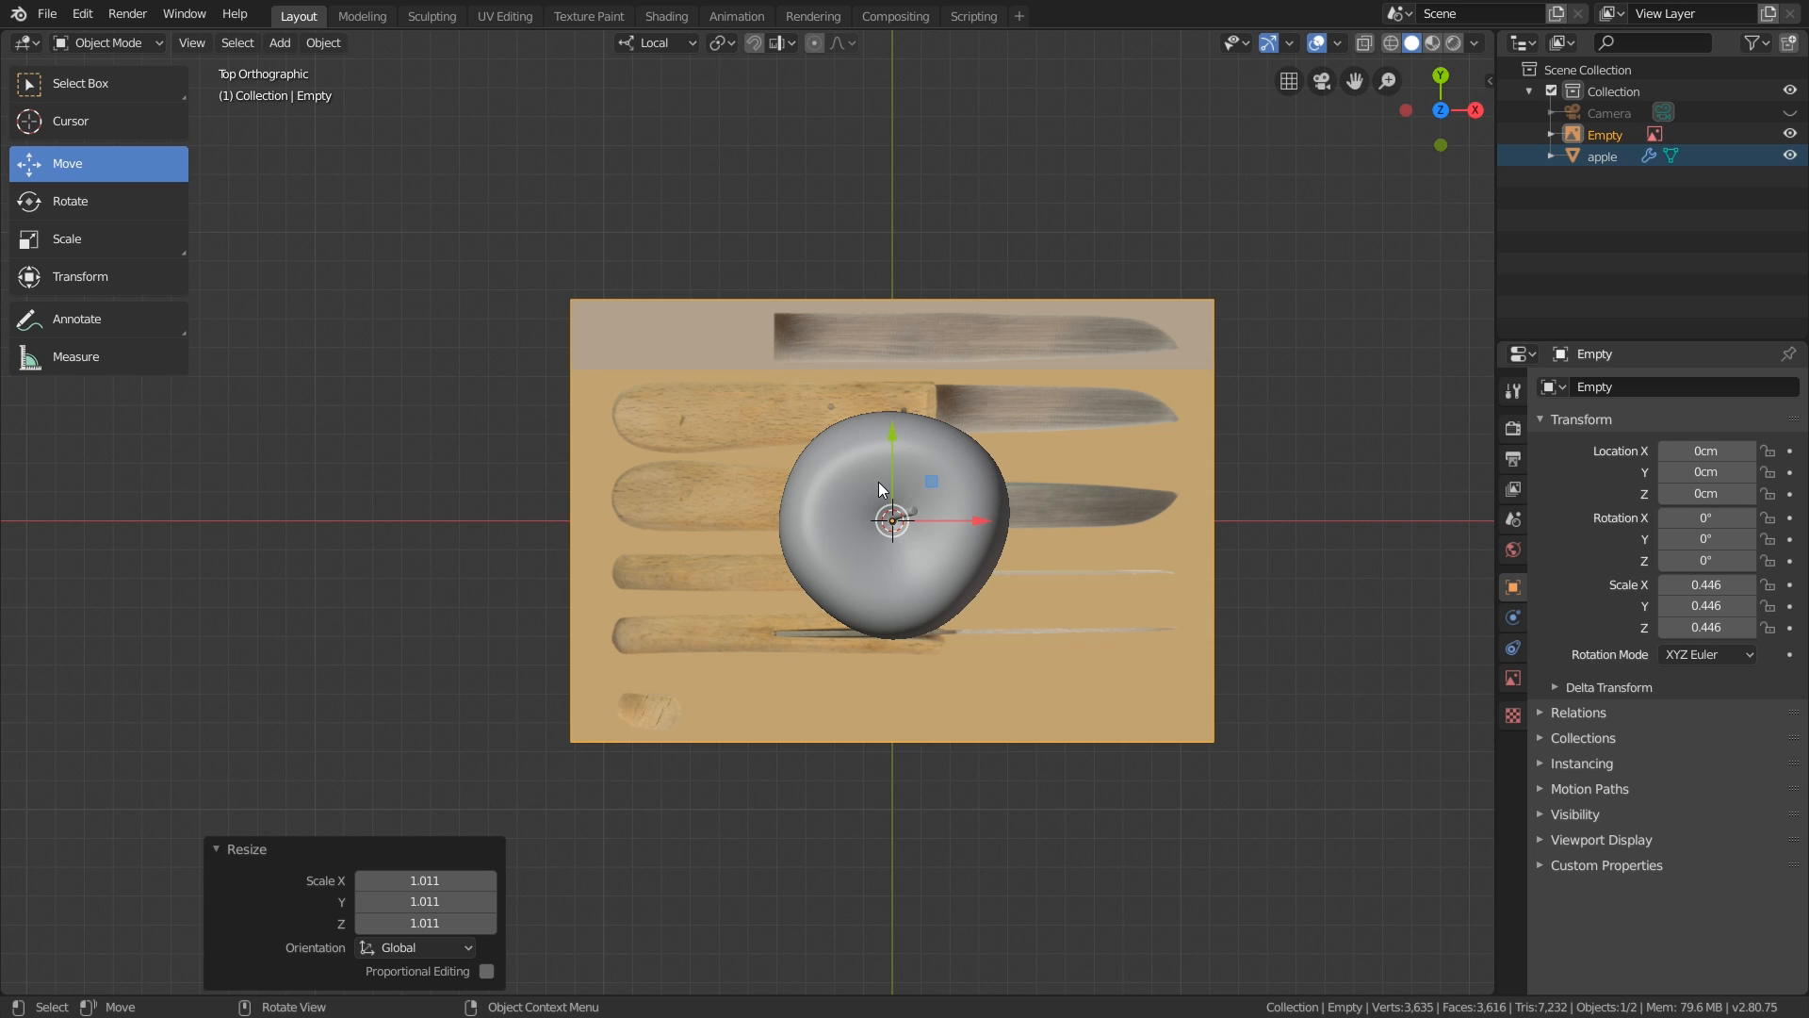
# Hide the apple and move the knife image to about 1.76 cm on Y and -3.81 cm on Z.
pyautogui.moveTo(895, 449)
pyautogui.mouseDown()
pyautogui.moveTo(902, 373)
pyautogui.moveTo(900, 474)
pyautogui.moveTo(889, 391)
pyautogui.mouseUp()
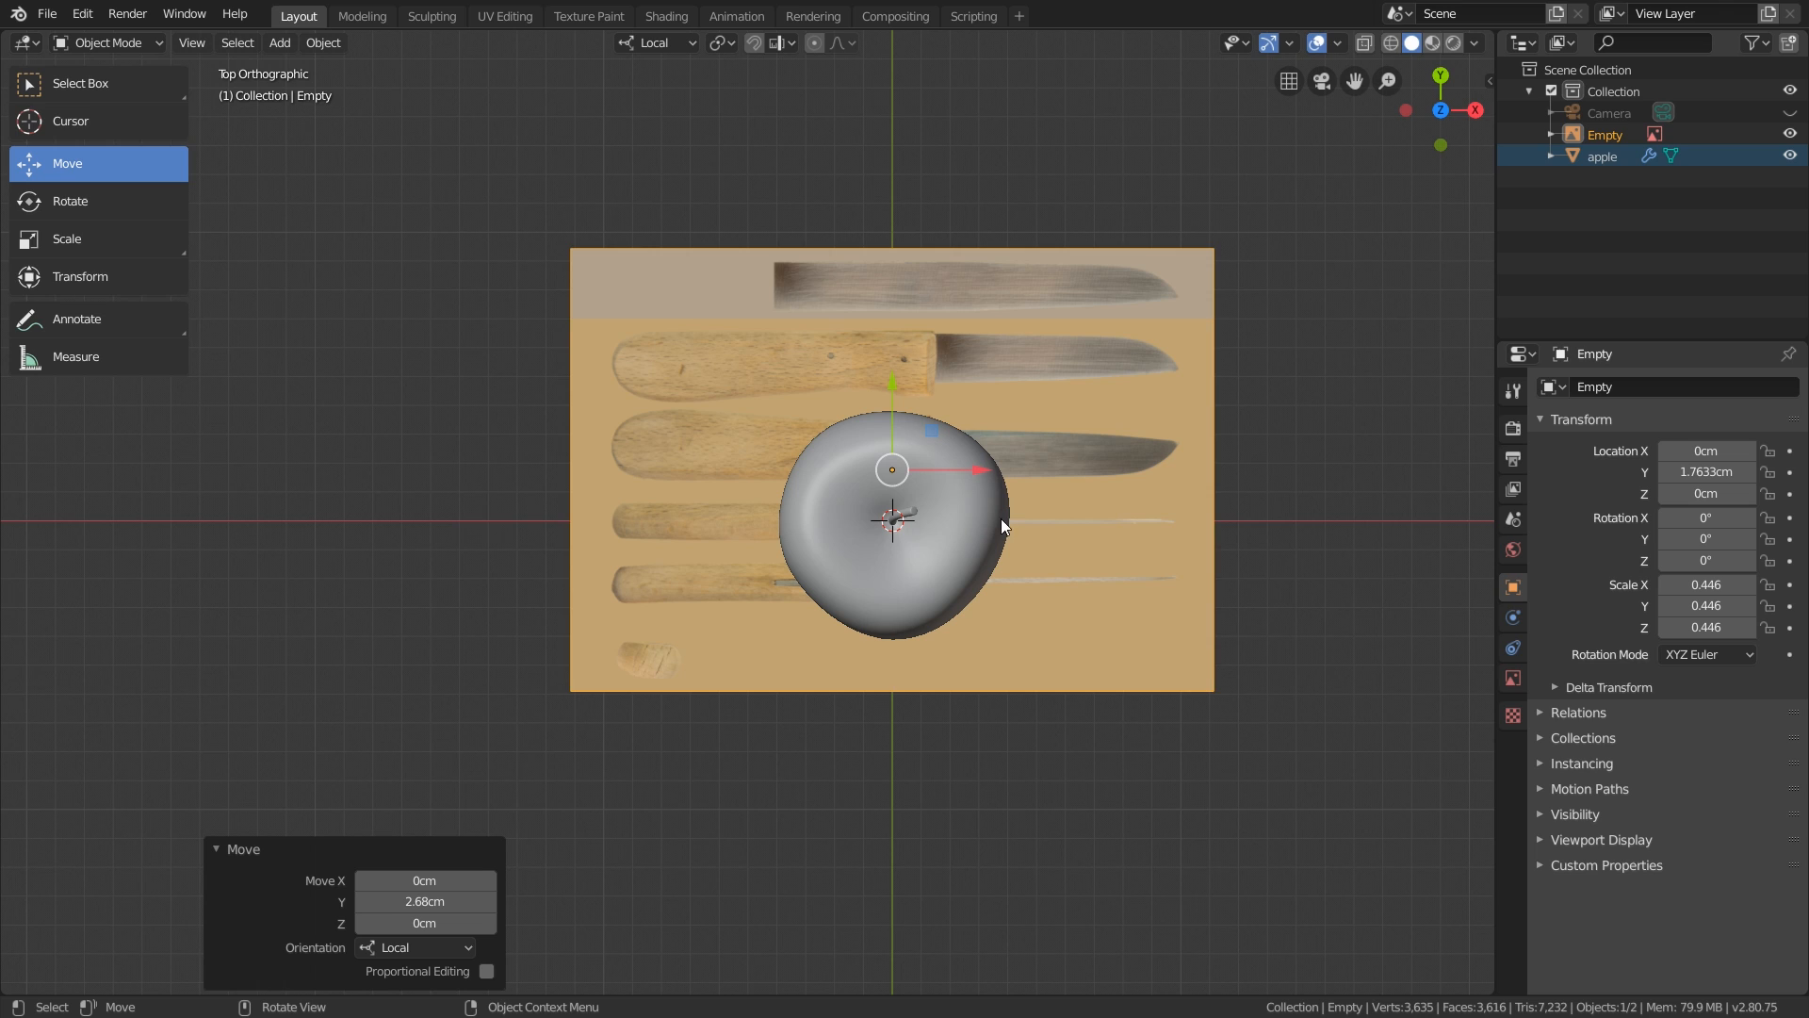
pyautogui.click(1790, 156)
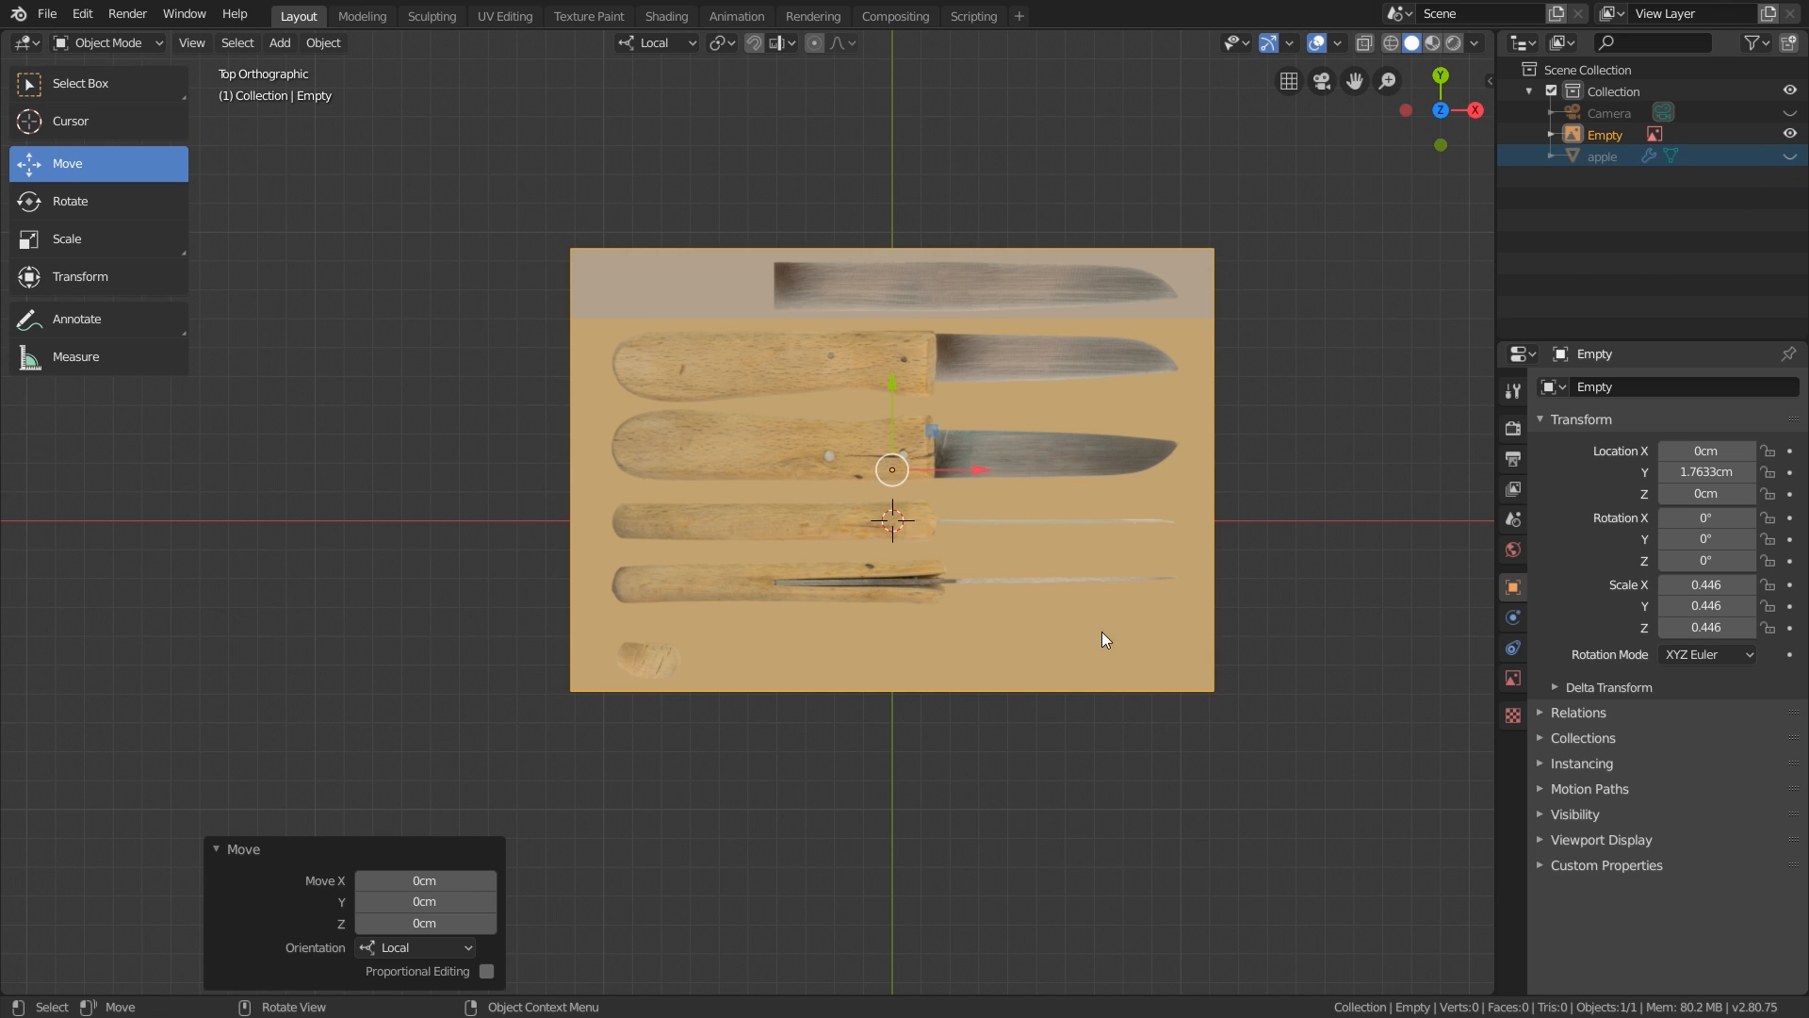
pyautogui.moveTo(983, 754); pyautogui.dragTo(980, 526, button='middle')
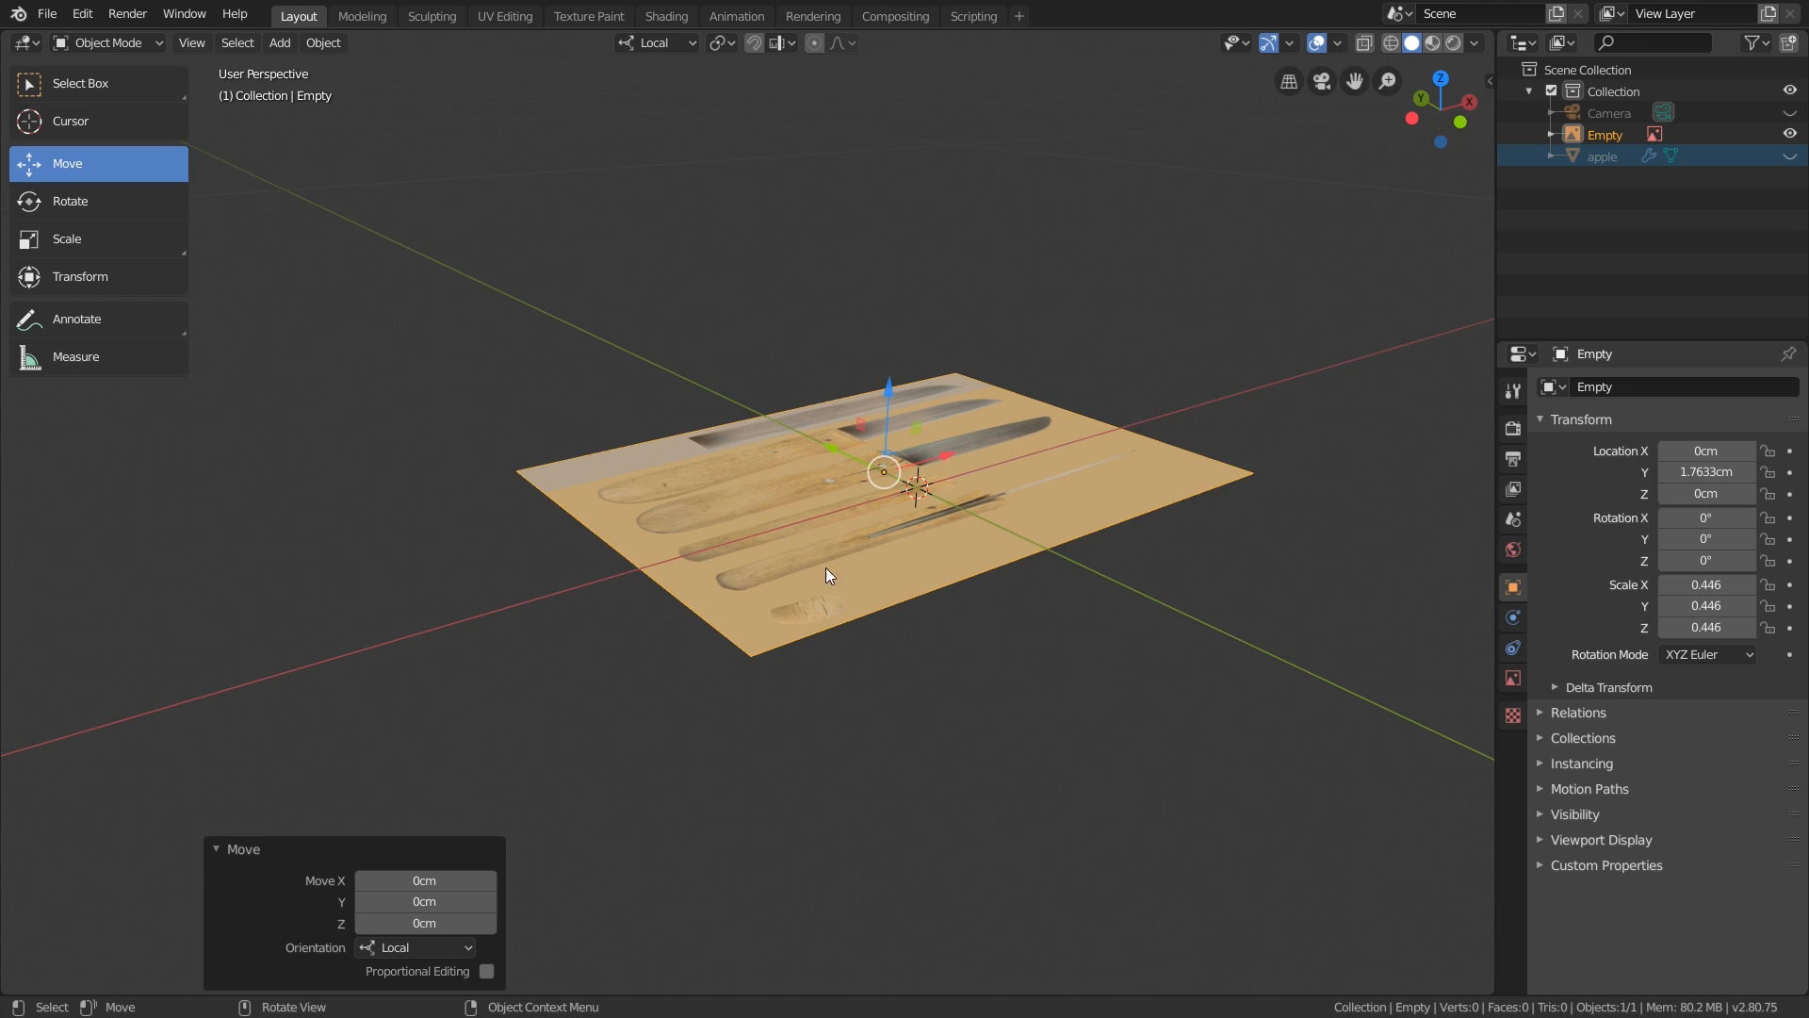
pyautogui.moveTo(889, 394); pyautogui.dragTo(836, 519)
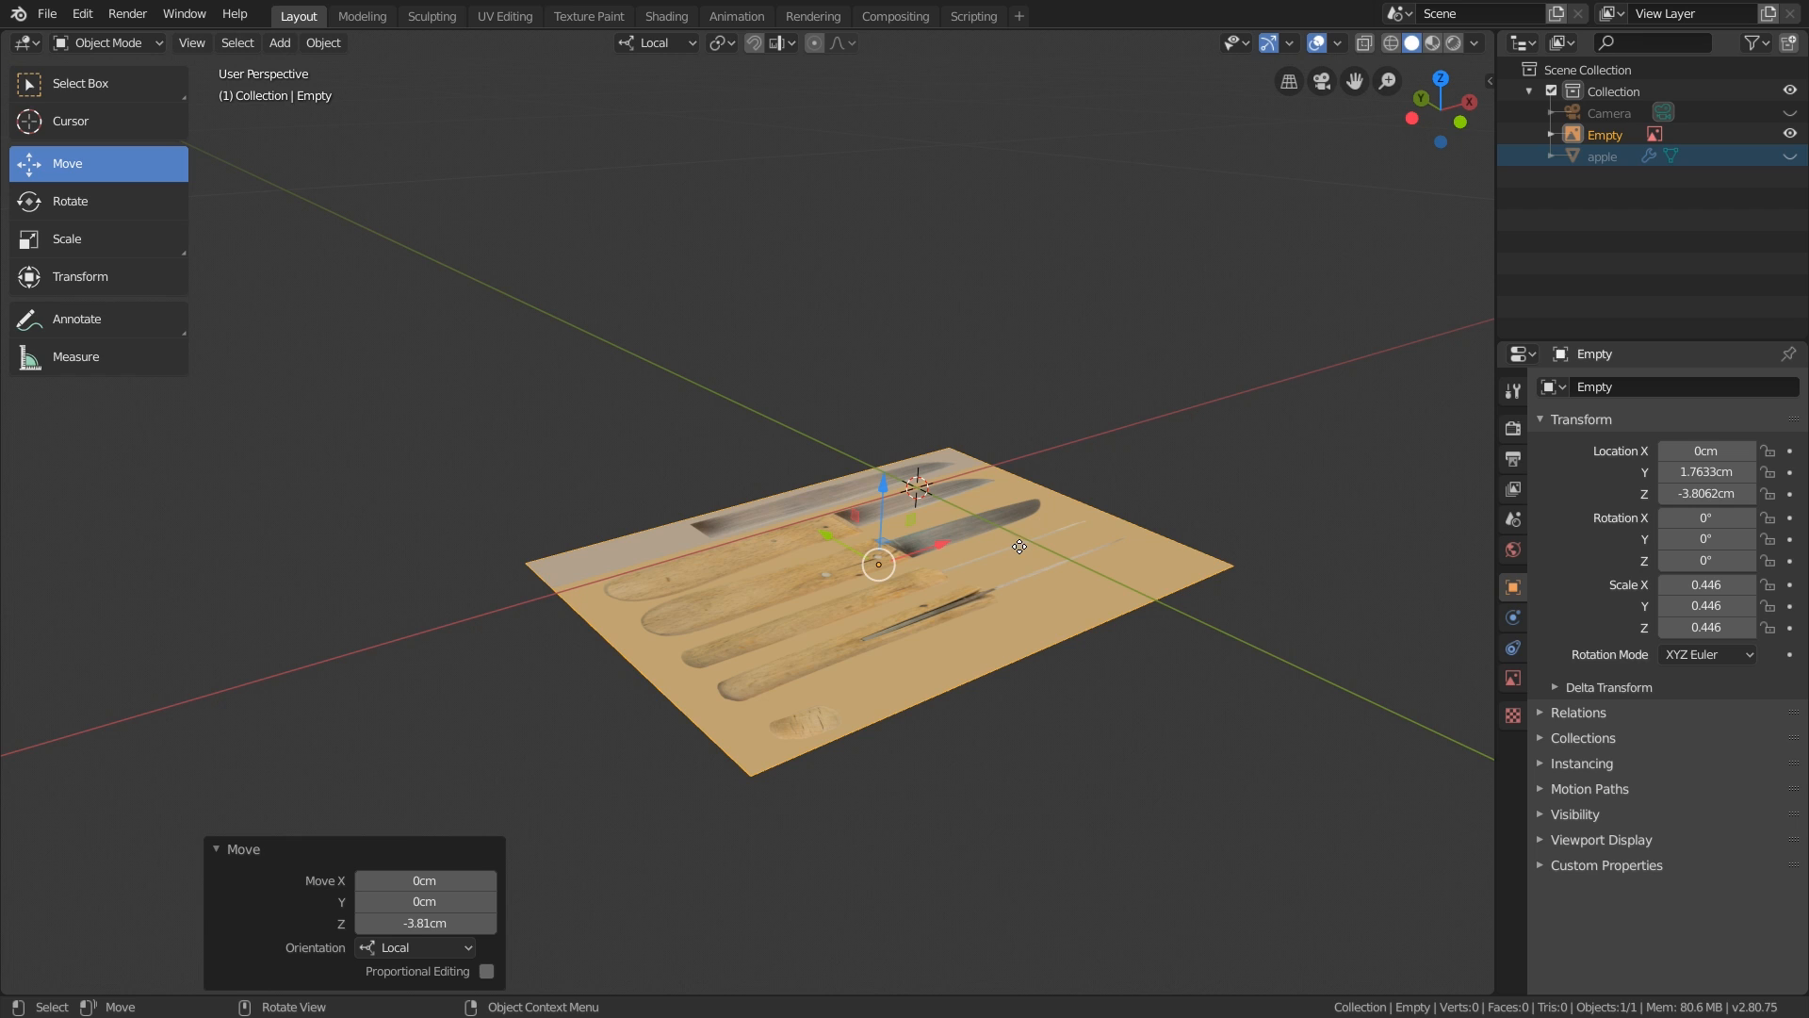
# Duplicate the knife image in left view and place the copy at about 5.78 cm on Y and 1.35 cm on Z.
pyautogui.click(1414, 120)
pyautogui.rightClick(840, 404)
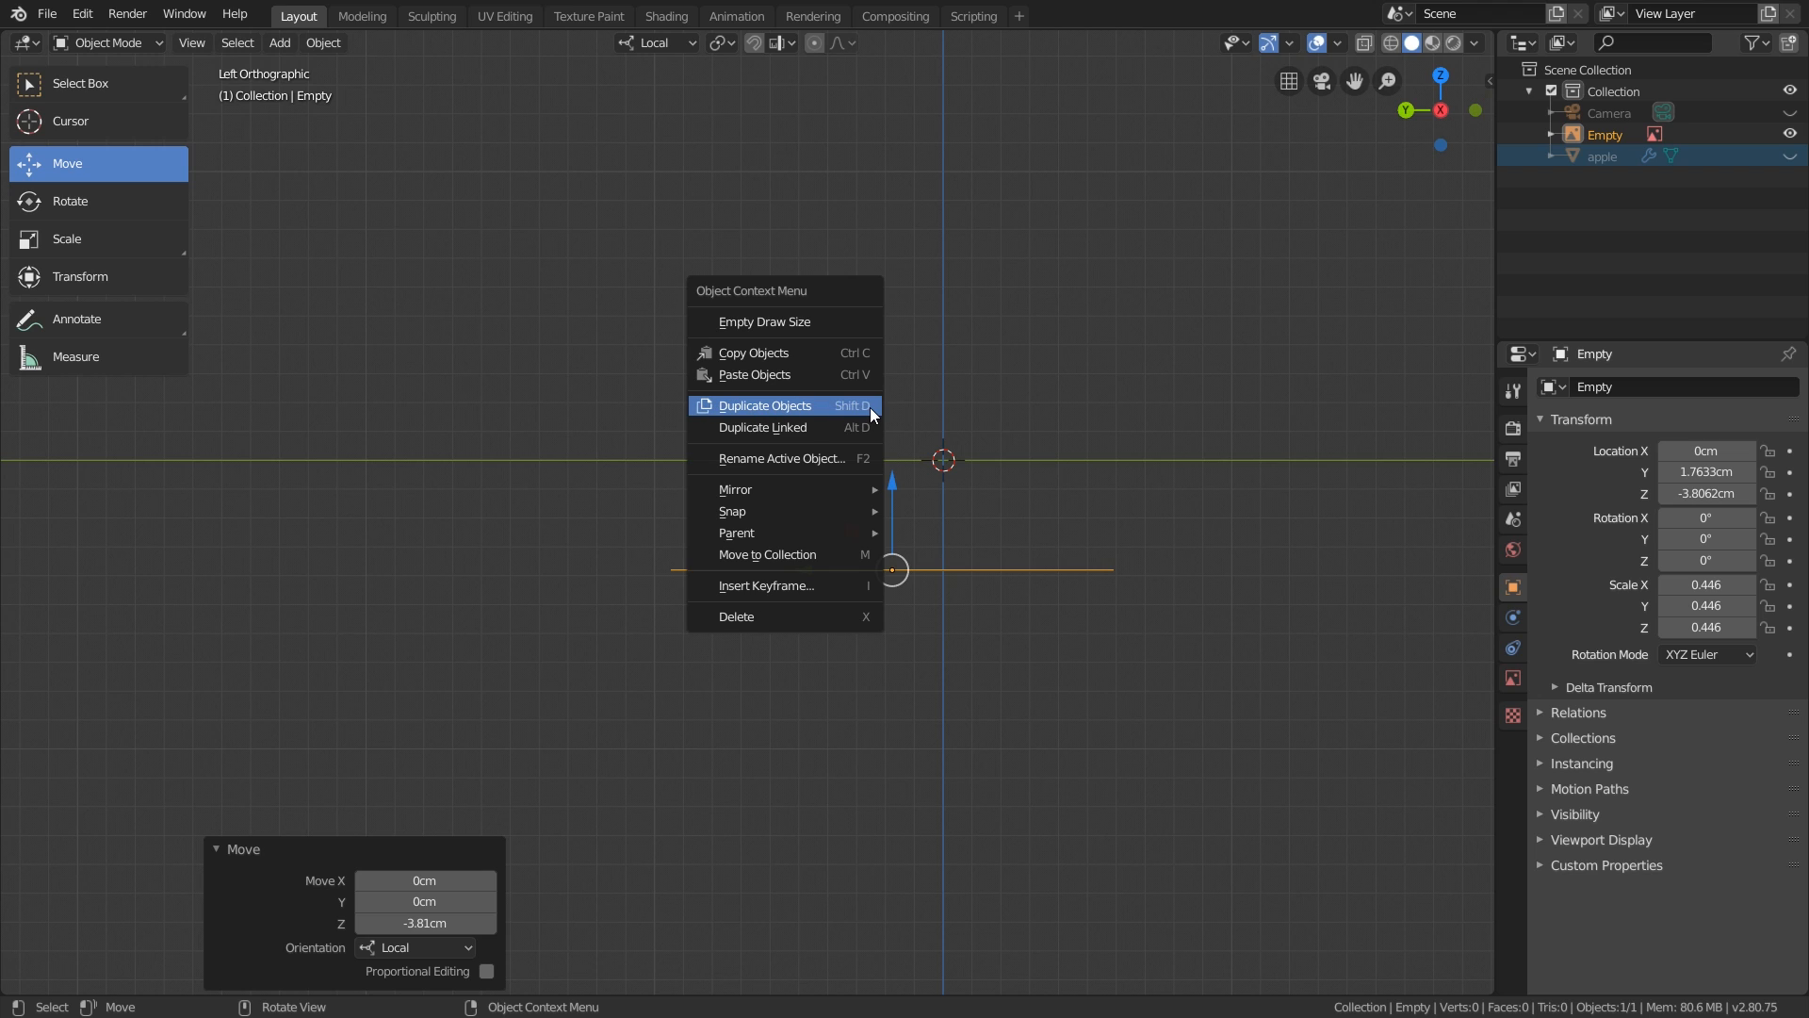
pyautogui.click(869, 407)
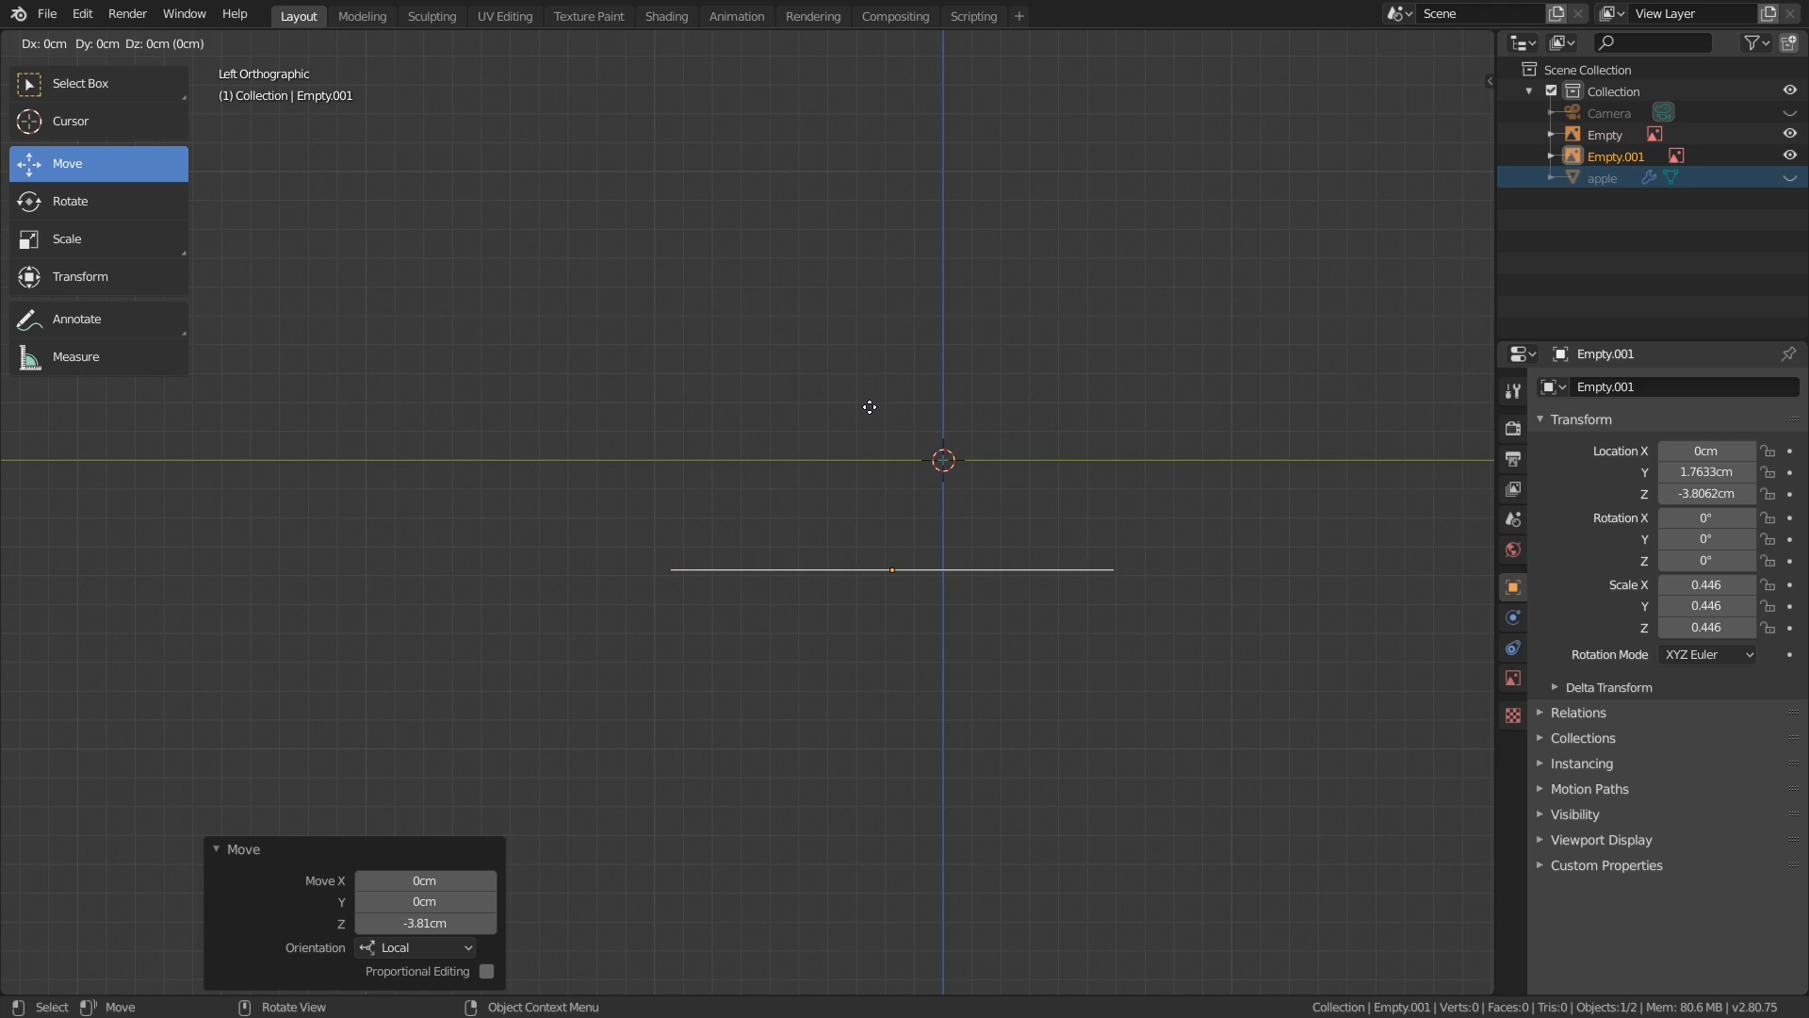
pyautogui.click(756, 259)
pyautogui.moveTo(754, 259); pyautogui.dragTo(1030, 478, button='middle')
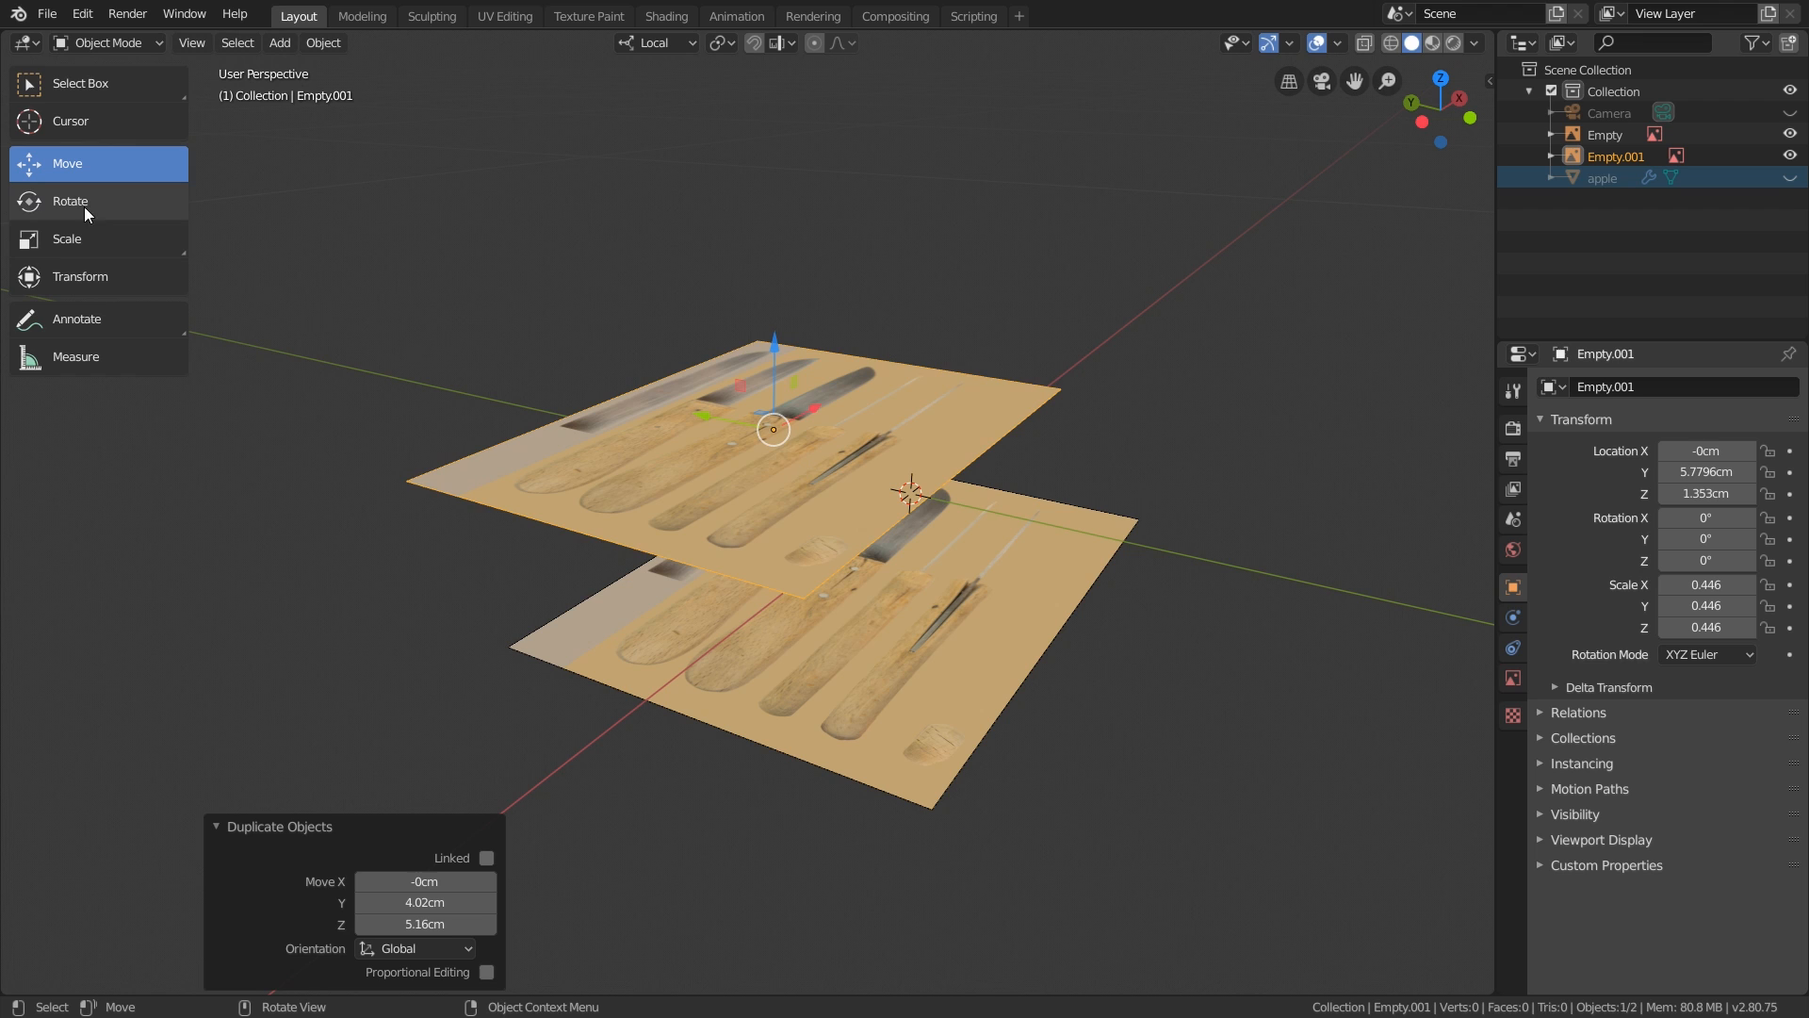
# Rotate the duplicated knife image 90° around its local X axis so that it stands upright.
pyautogui.press('r')
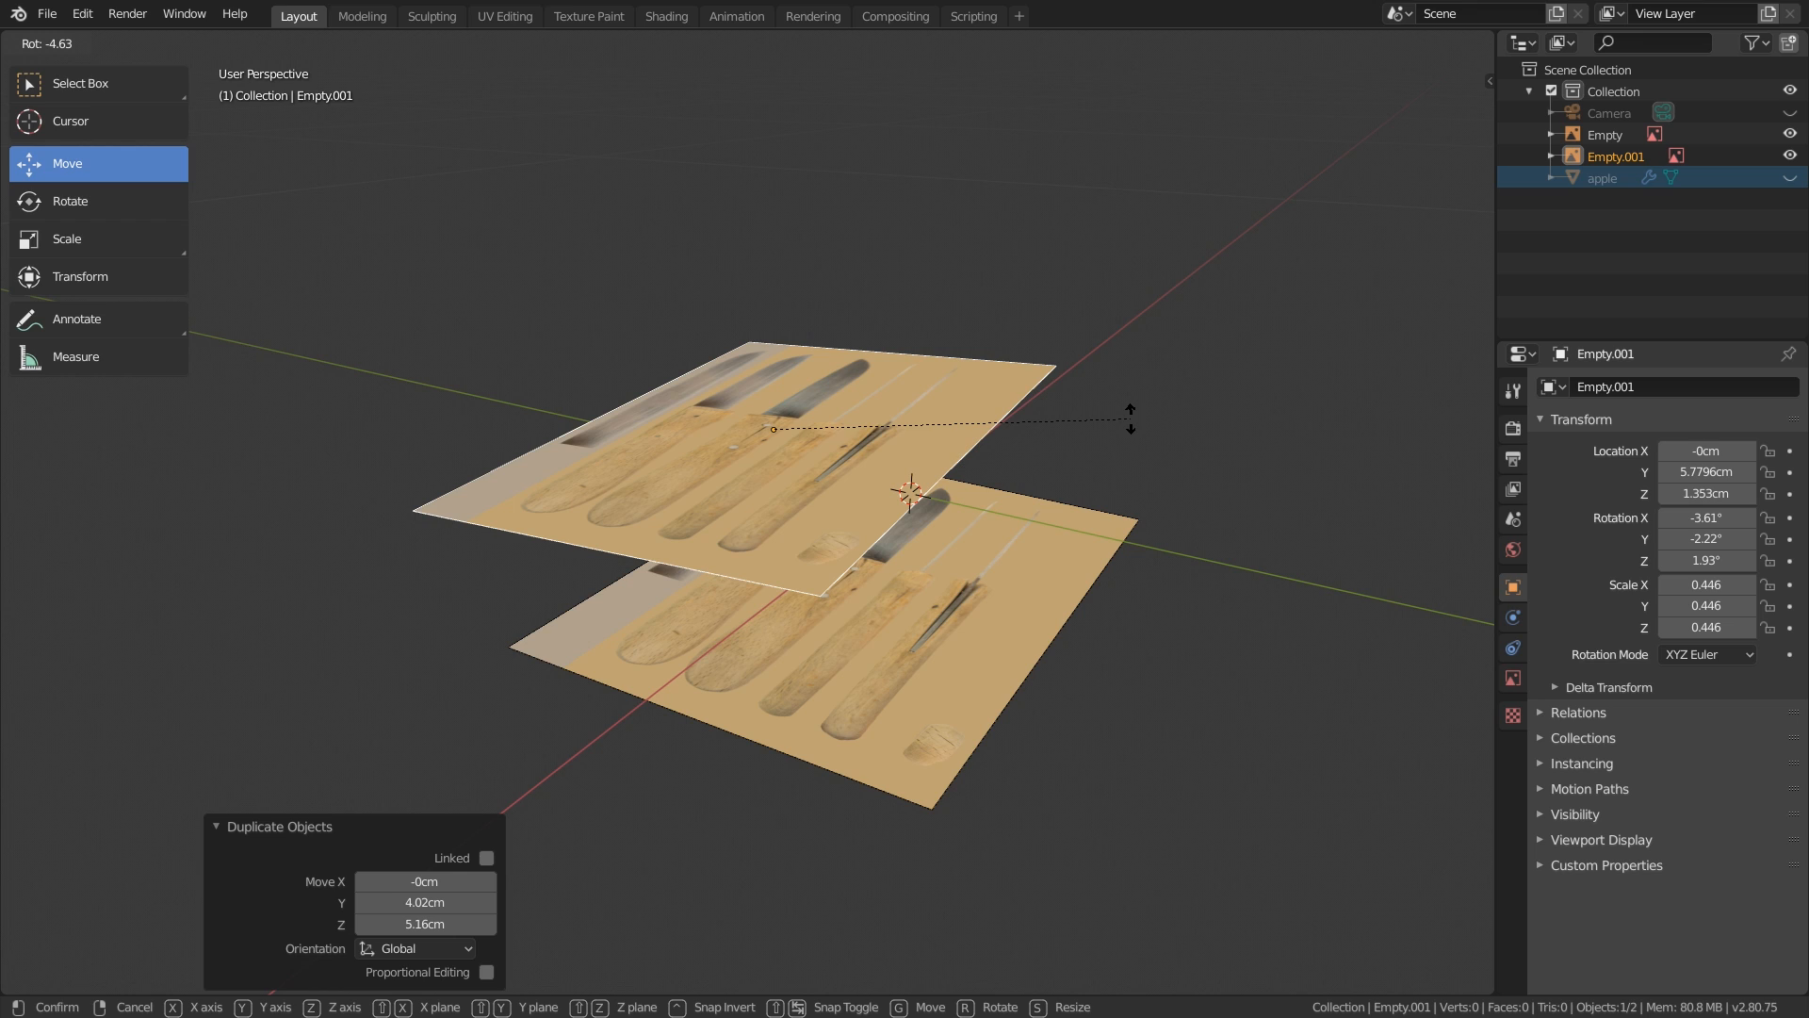
pyautogui.press('x')
pyautogui.press('x')
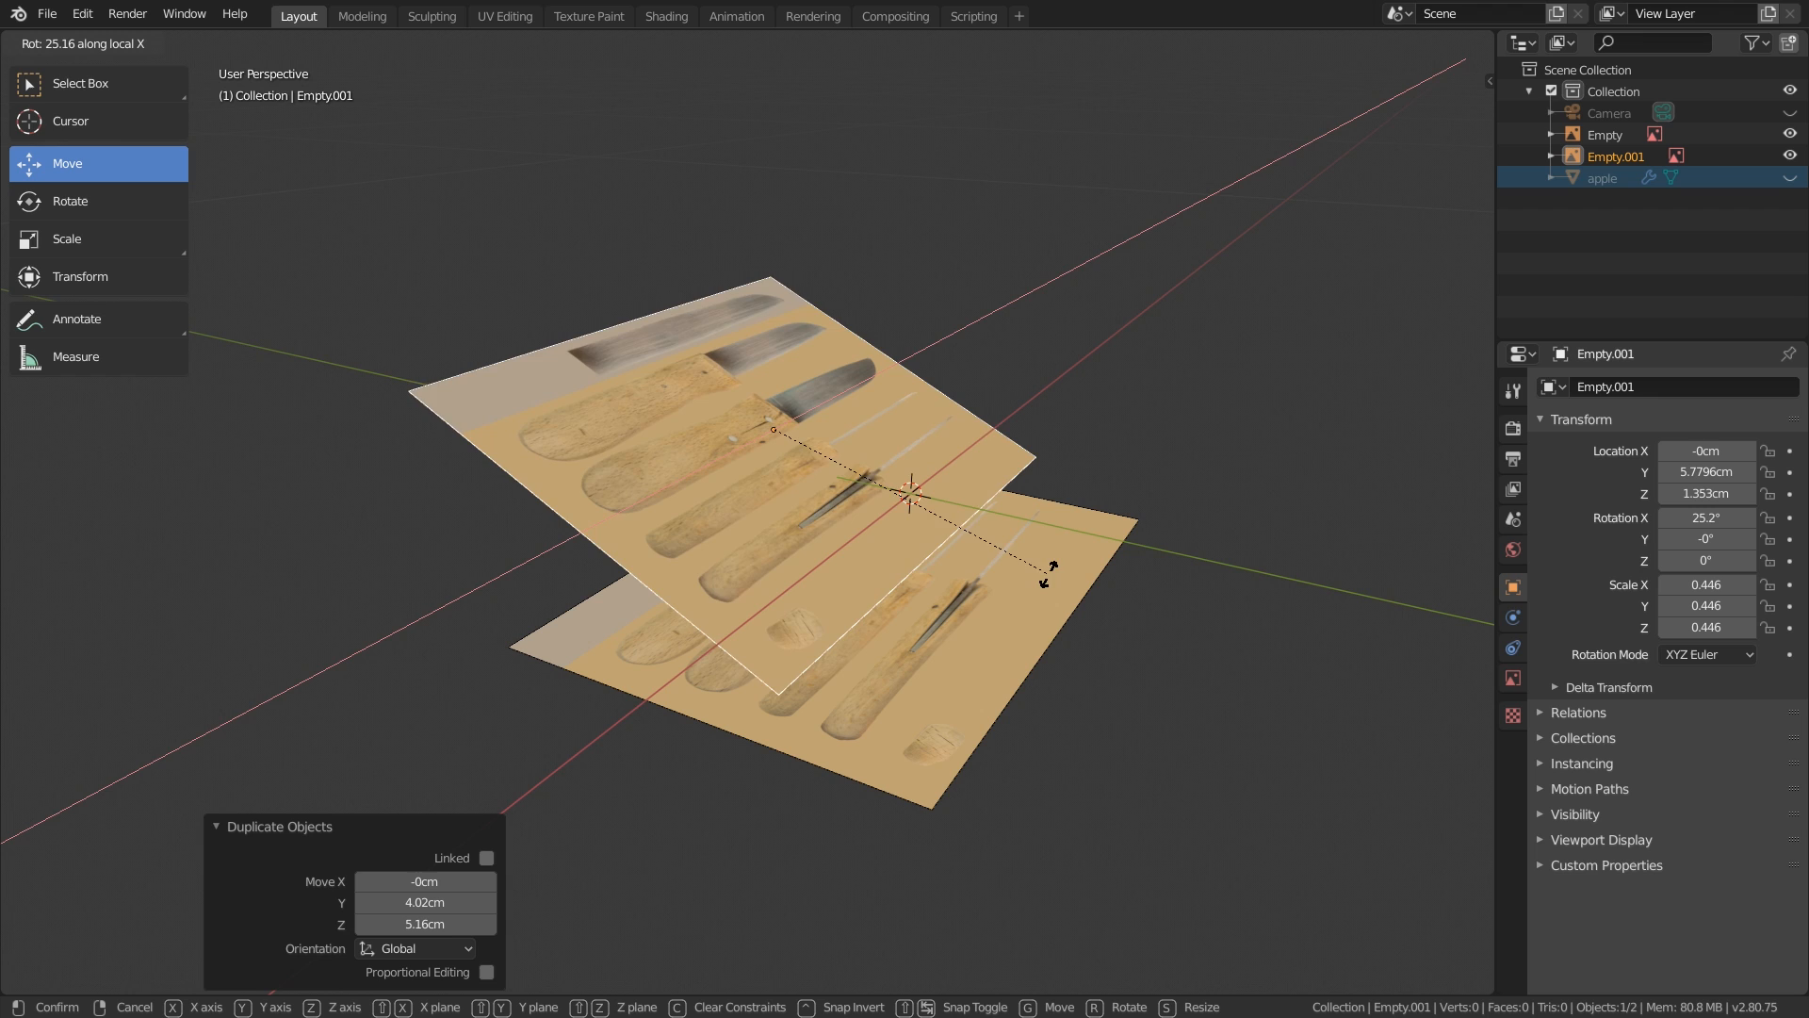
pyautogui.press('z')
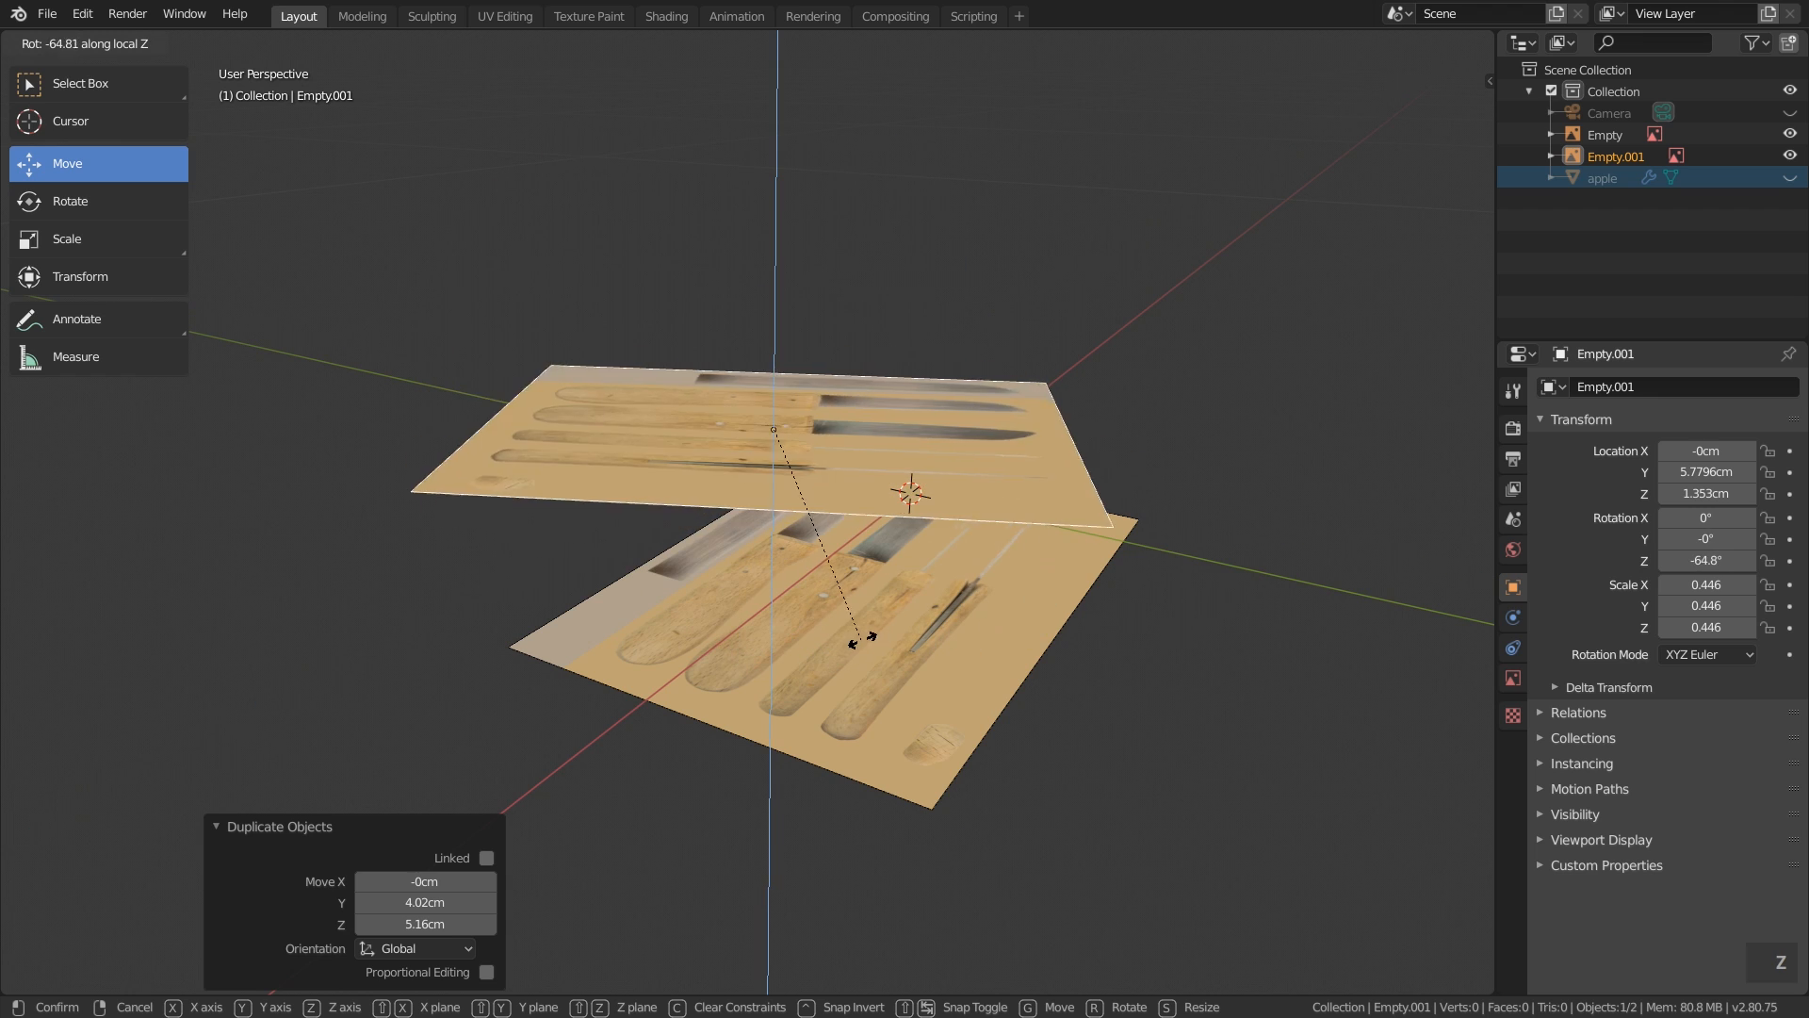
pyautogui.press('x')
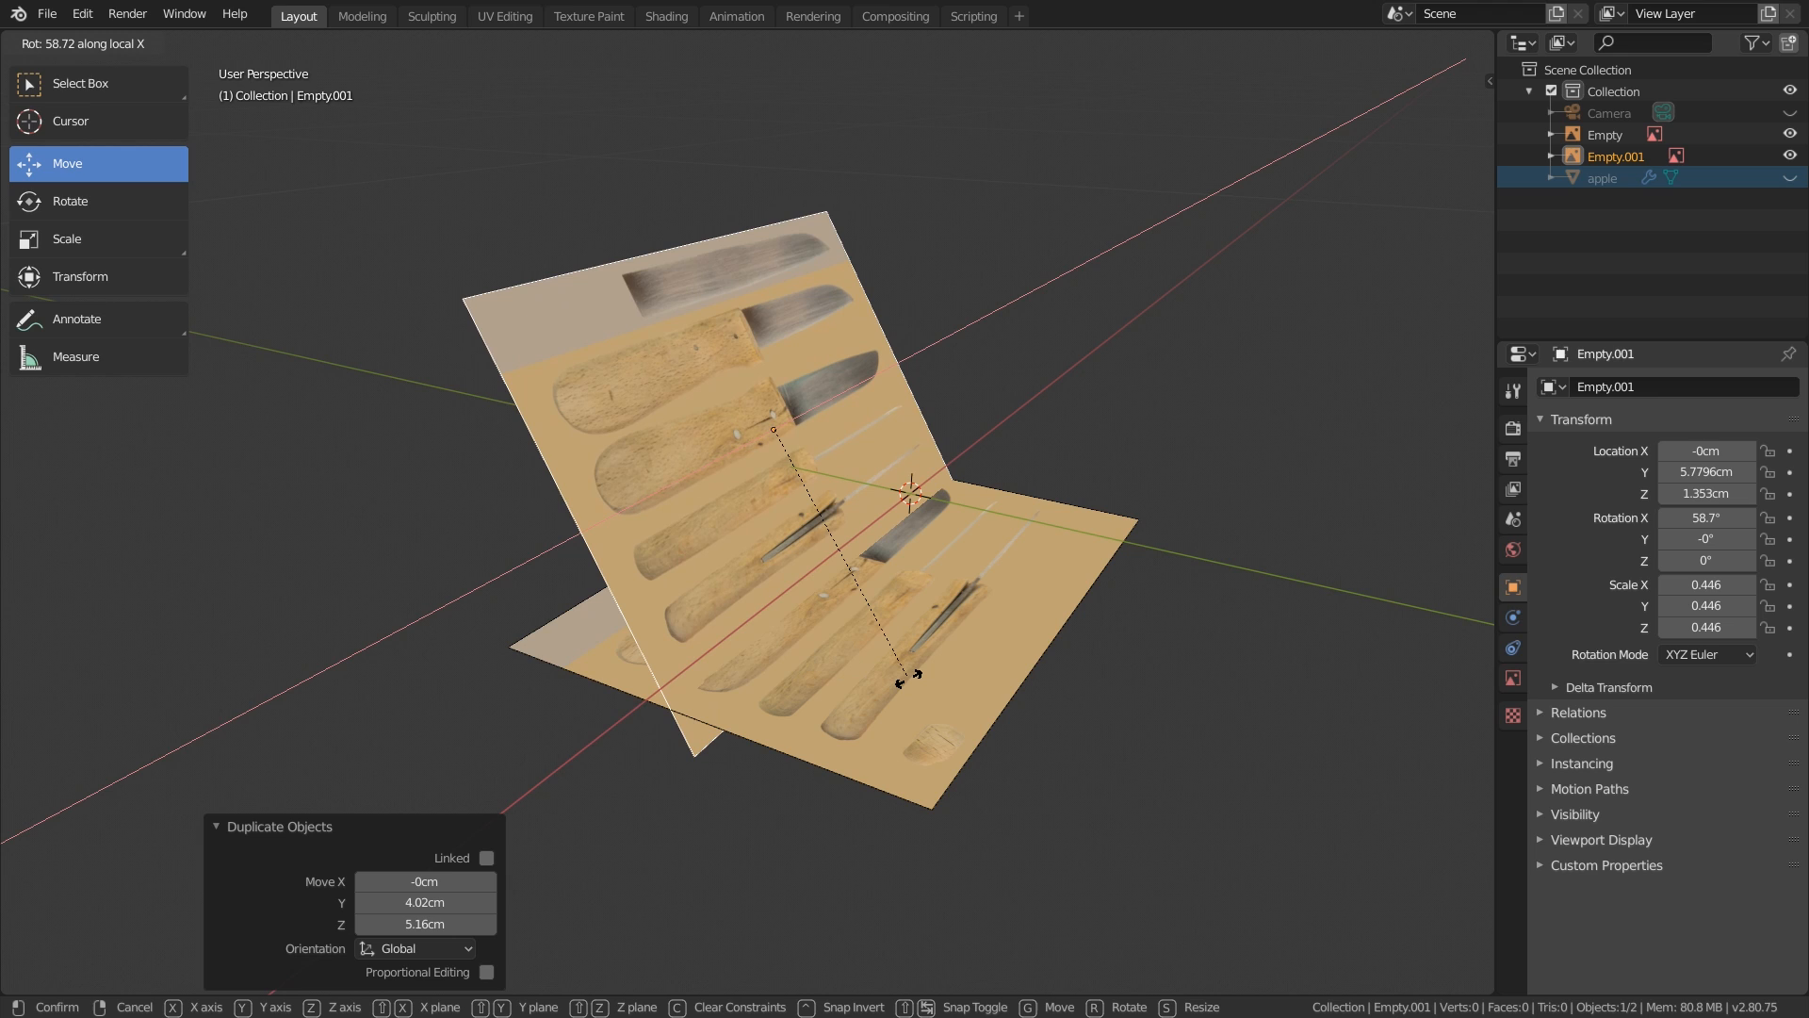
pyautogui.write('90')
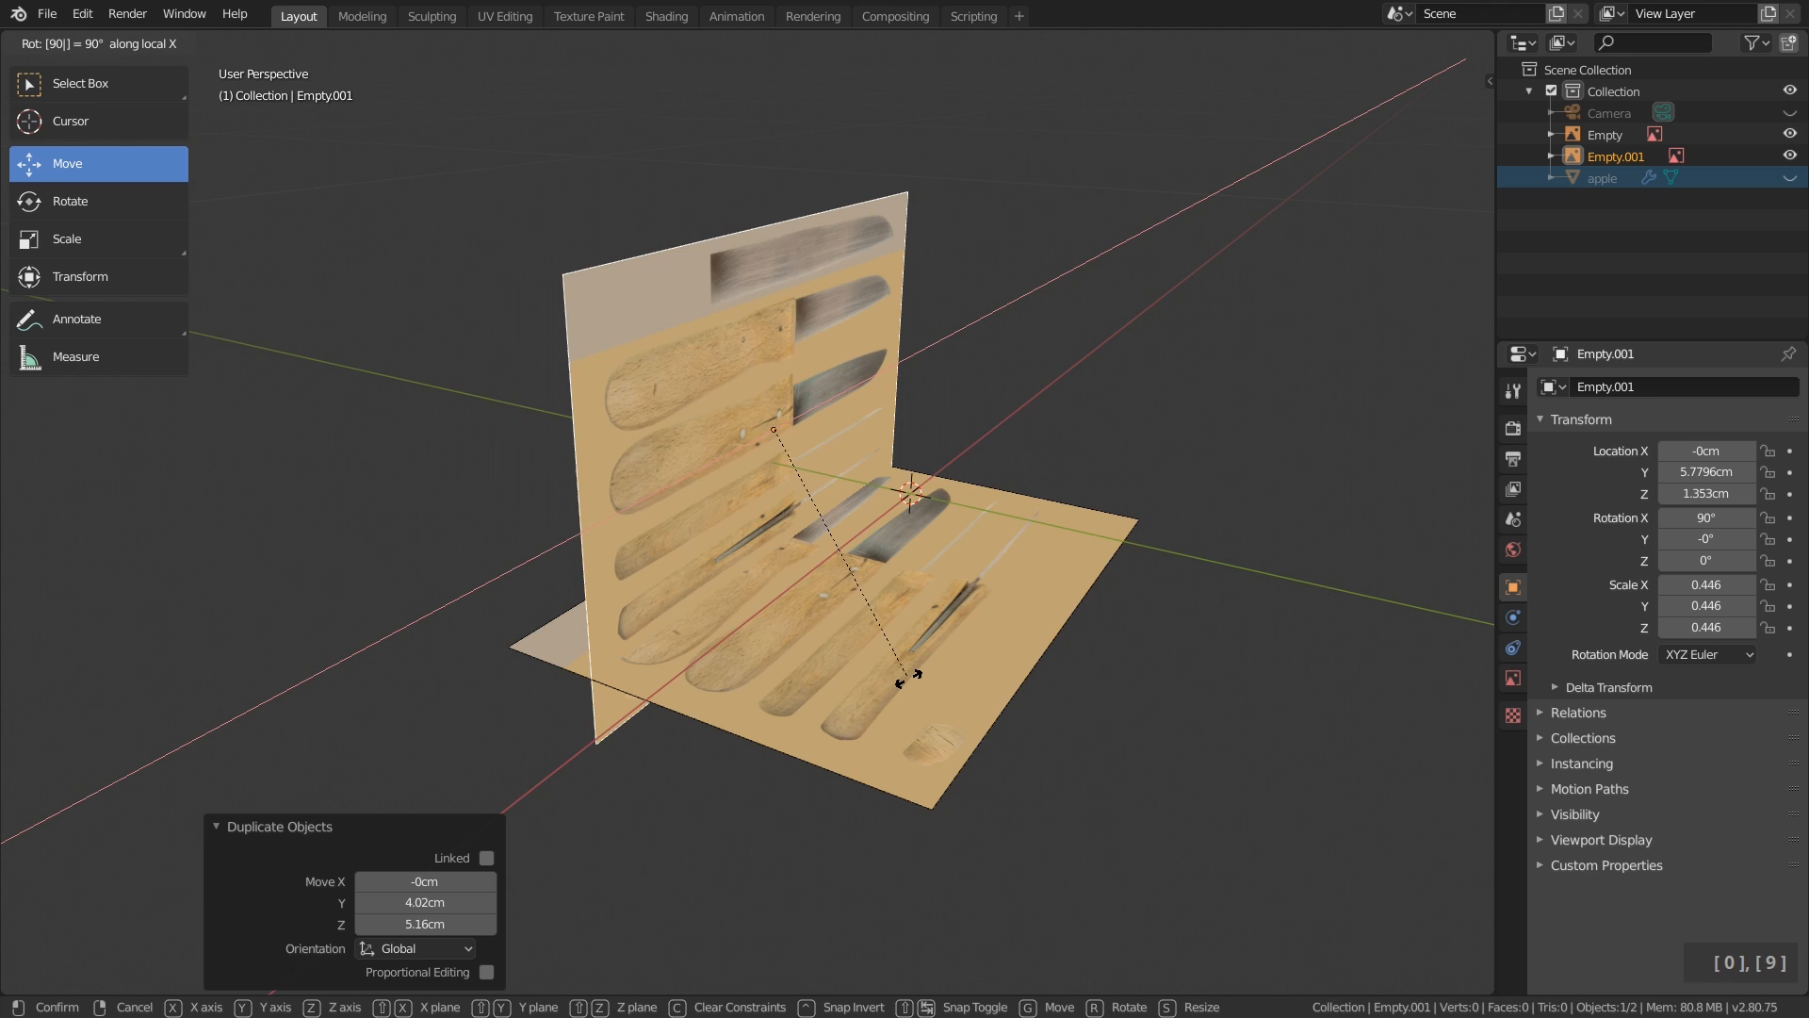
pyautogui.press('Return')
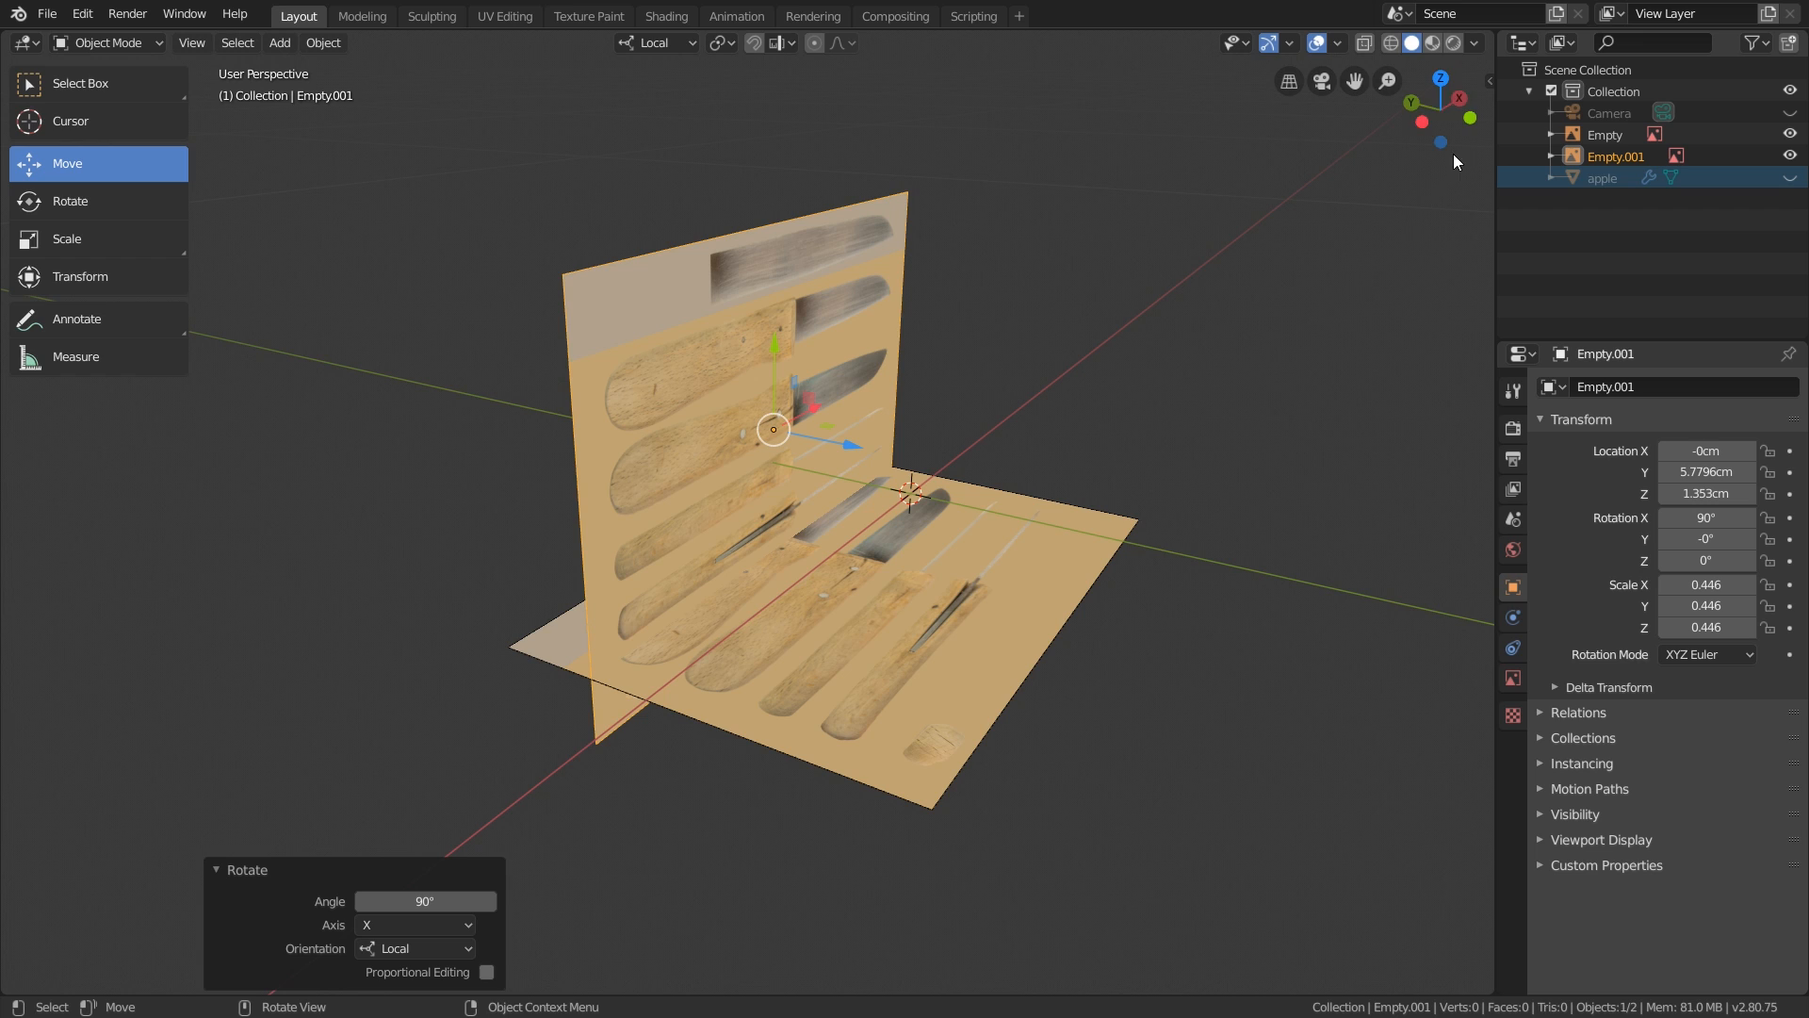
# Lower the upright knife image in front view by about 5.06 cm, to about -3.71 cm on Z.
pyautogui.click(1470, 118)
pyautogui.moveTo(776, 334); pyautogui.dragTo(748, 483)
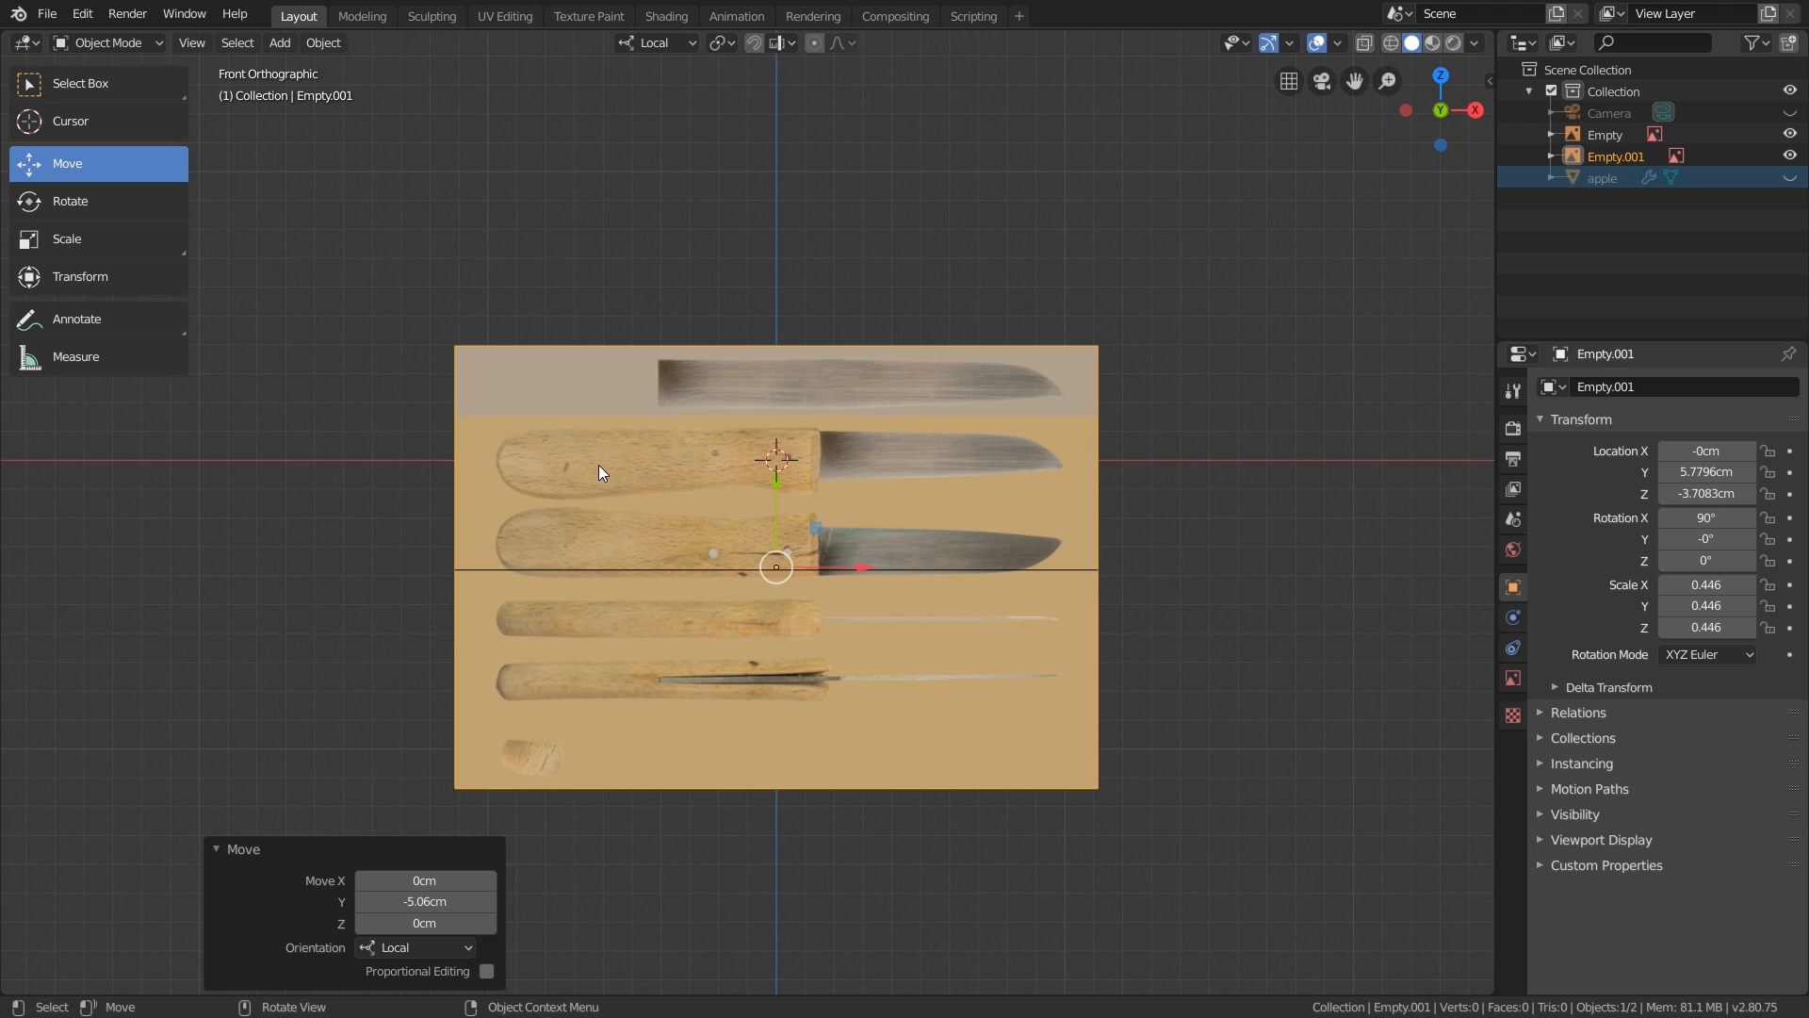
pyautogui.moveTo(693, 451); pyautogui.dragTo(839, 488, button='middle')
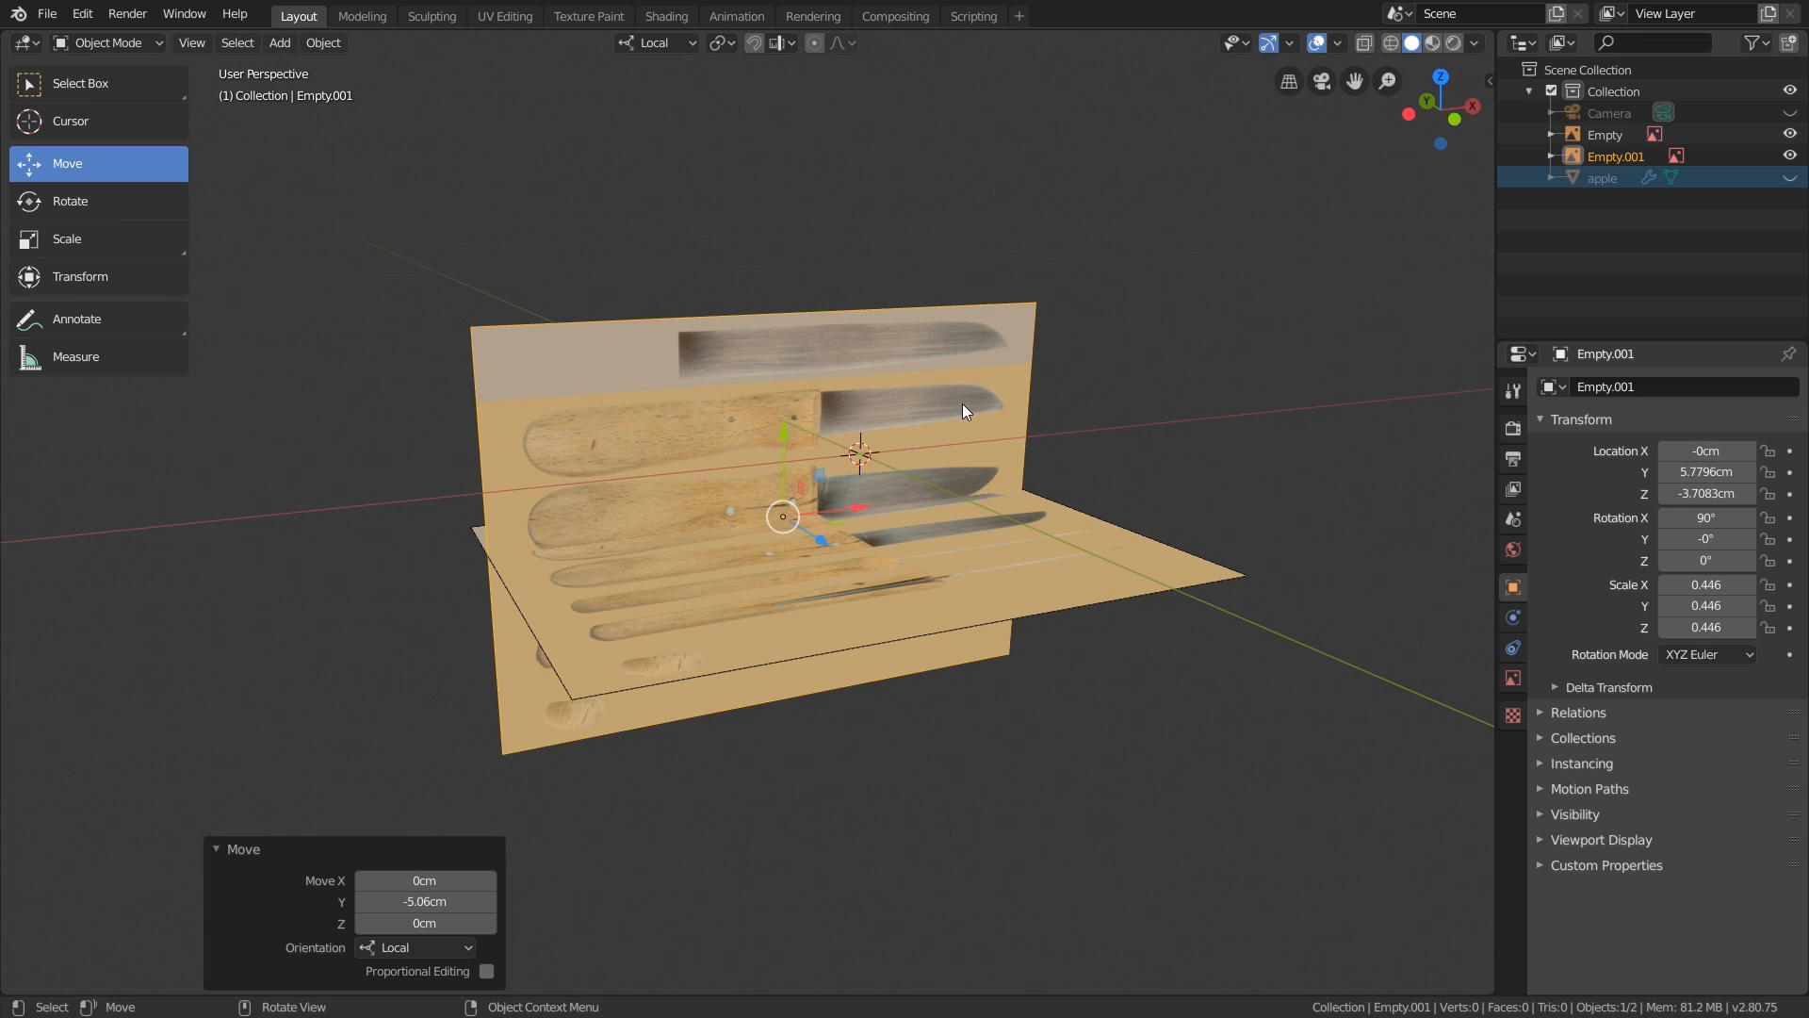
pyautogui.moveTo(963, 403); pyautogui.dragTo(922, 426, button='middle')
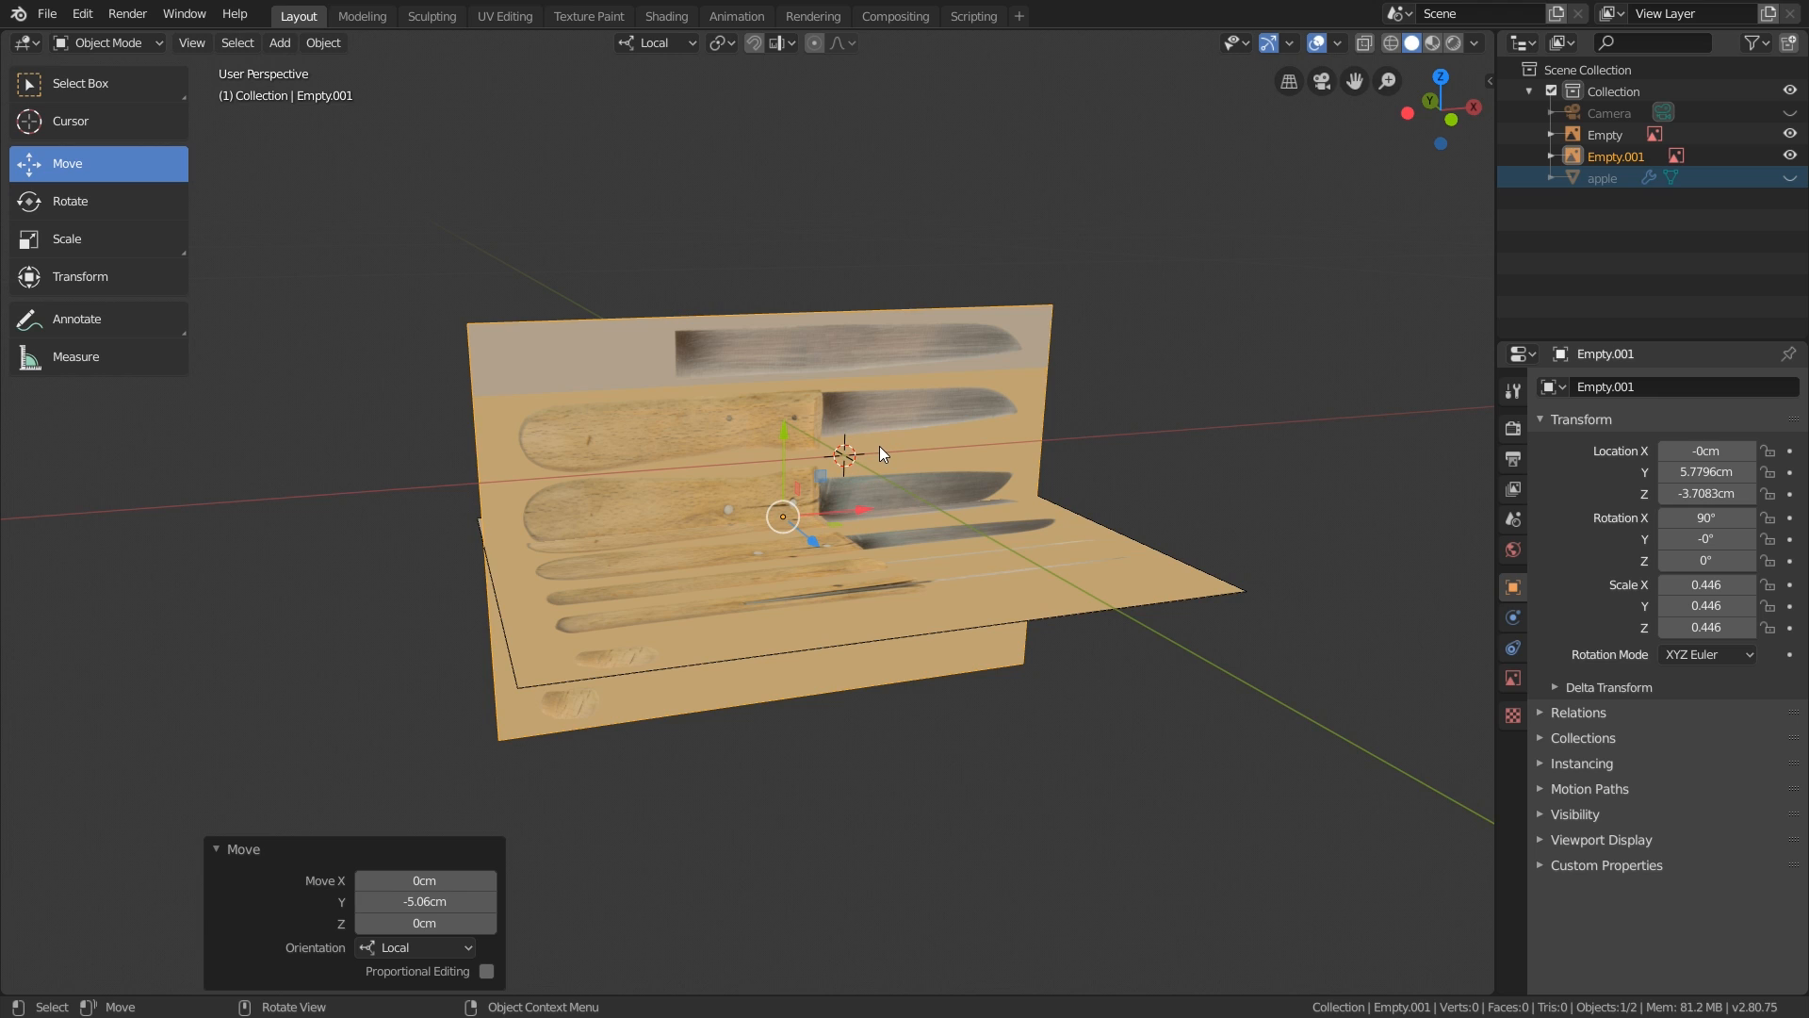
# Add a mesh cube at the origin and scale it down uniformly, by about 0.034 and again by about 0.312.
pyautogui.rightClick(1116, 353)
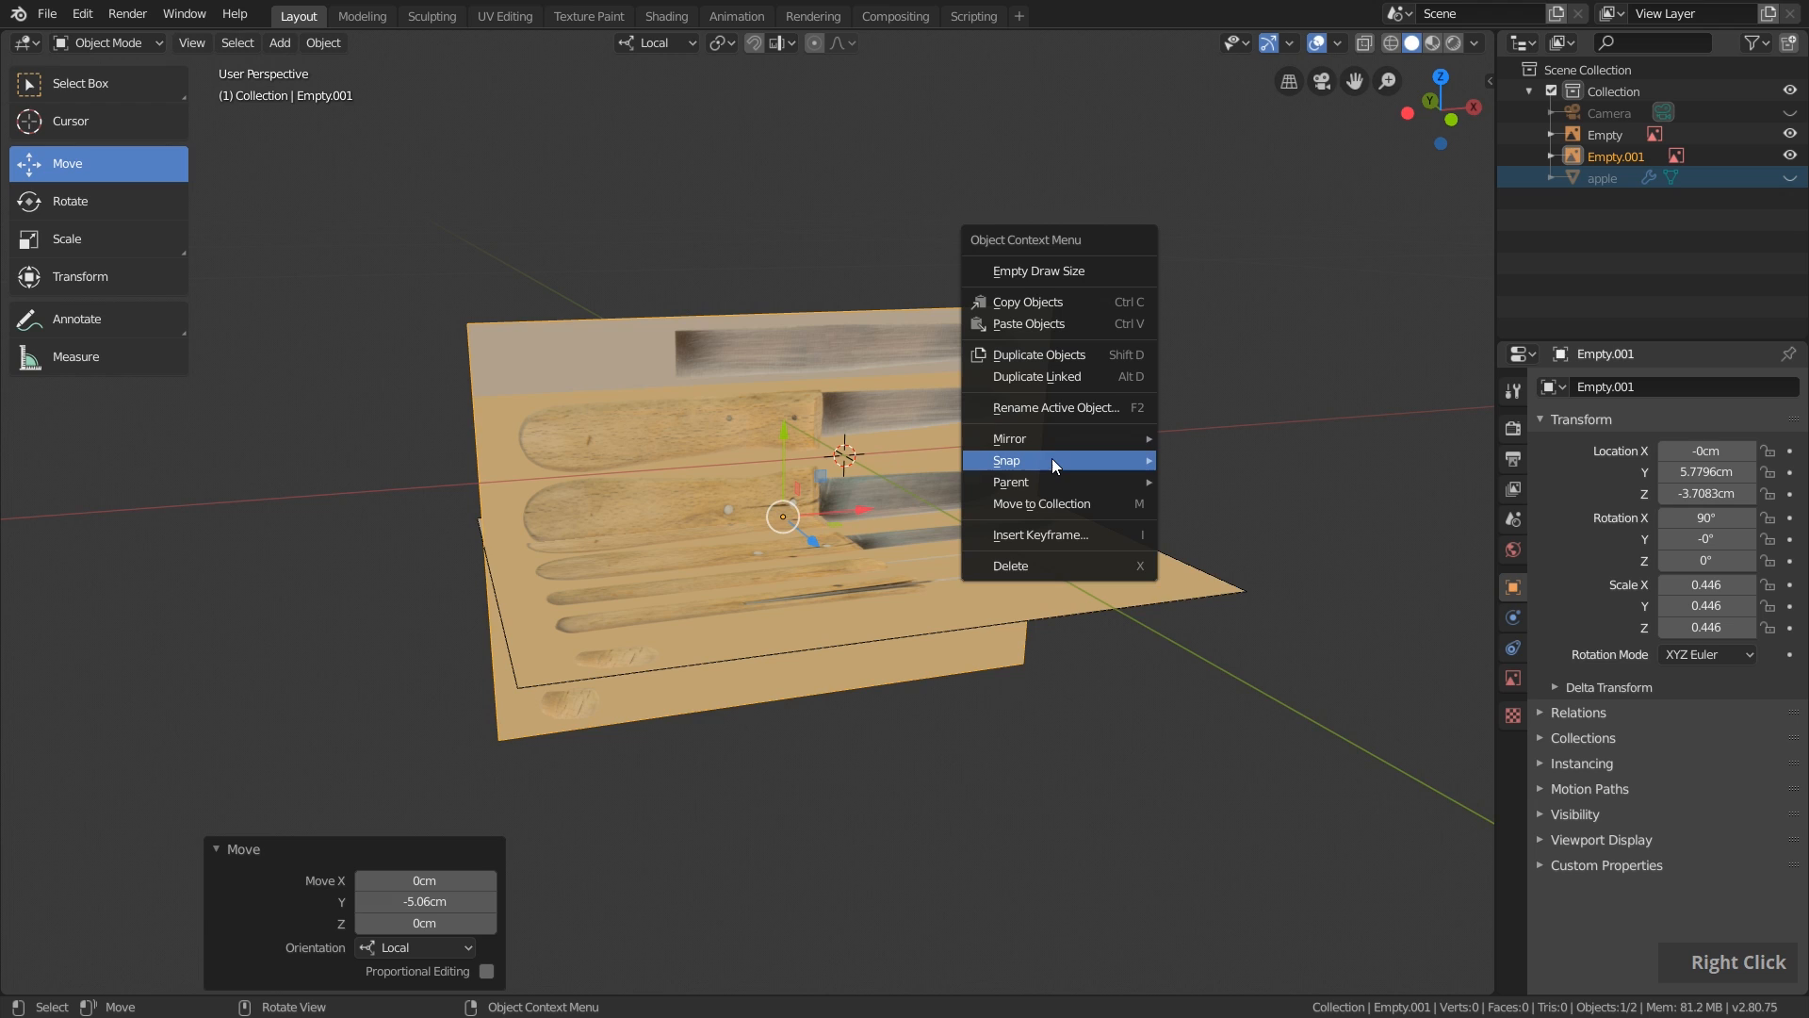
pyautogui.moveTo(1049, 460)
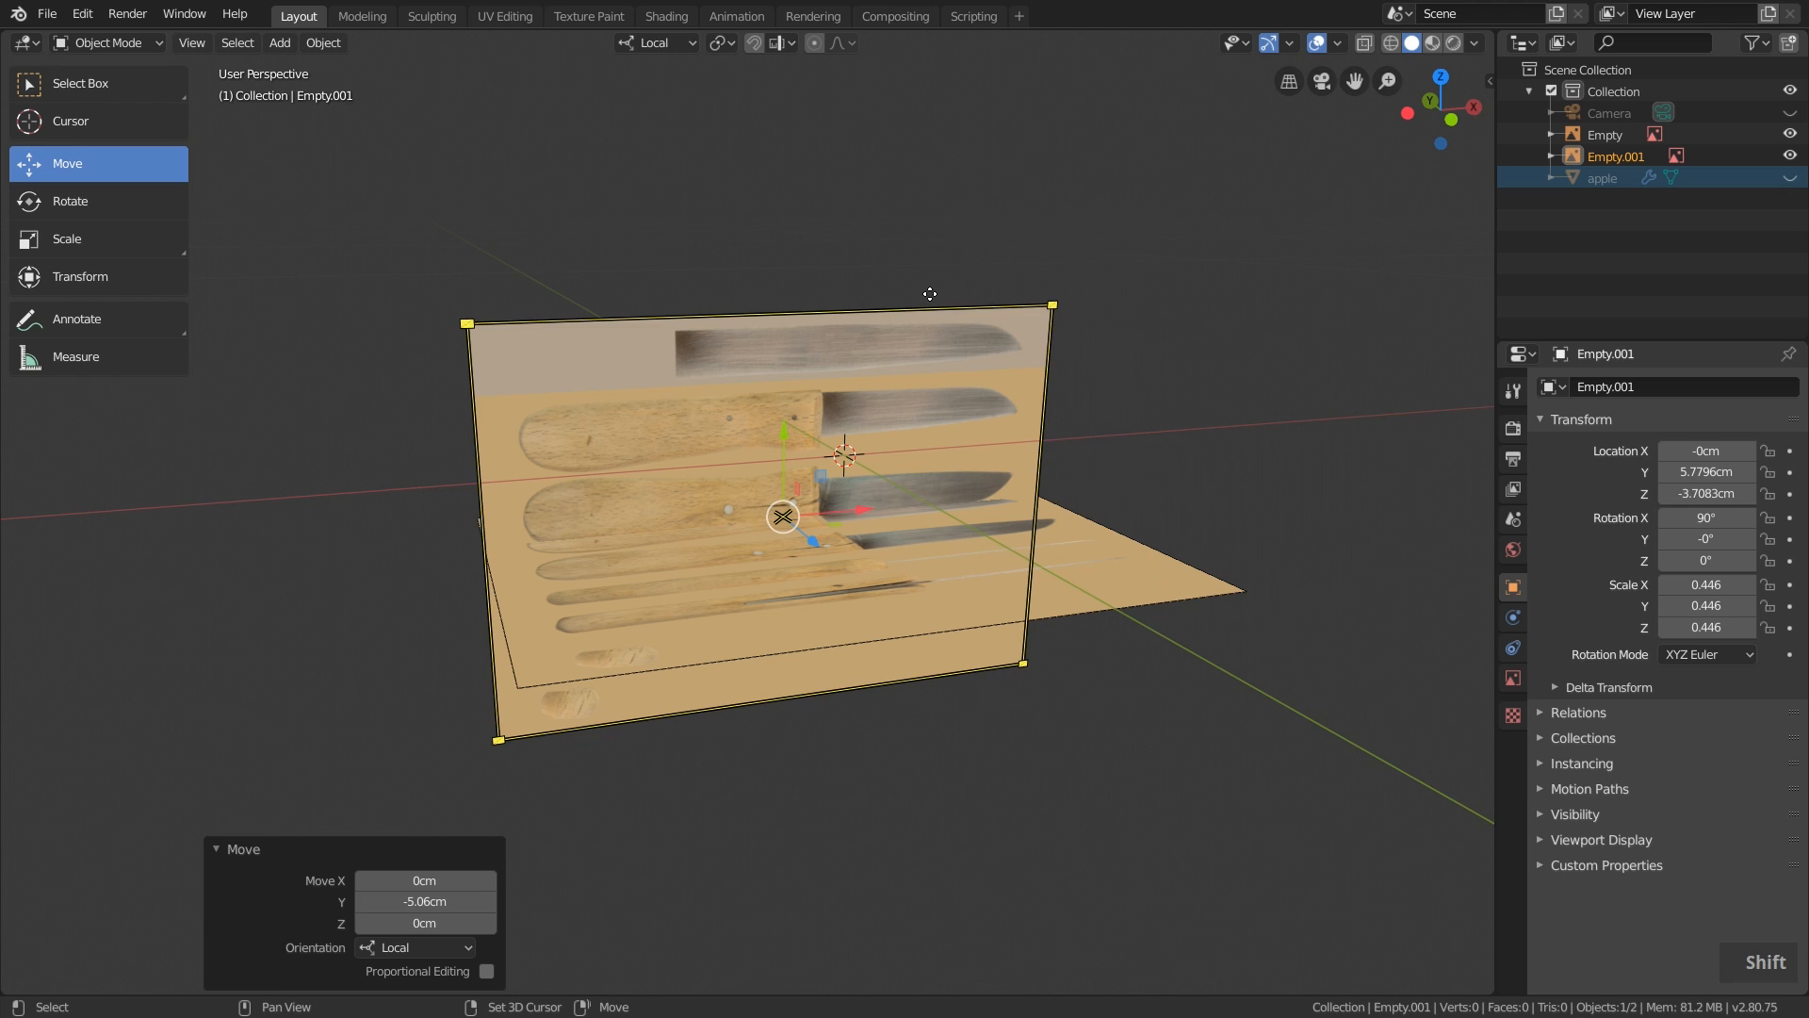
pyautogui.hotkey('shift', 'a')
pyautogui.moveTo(930, 294)
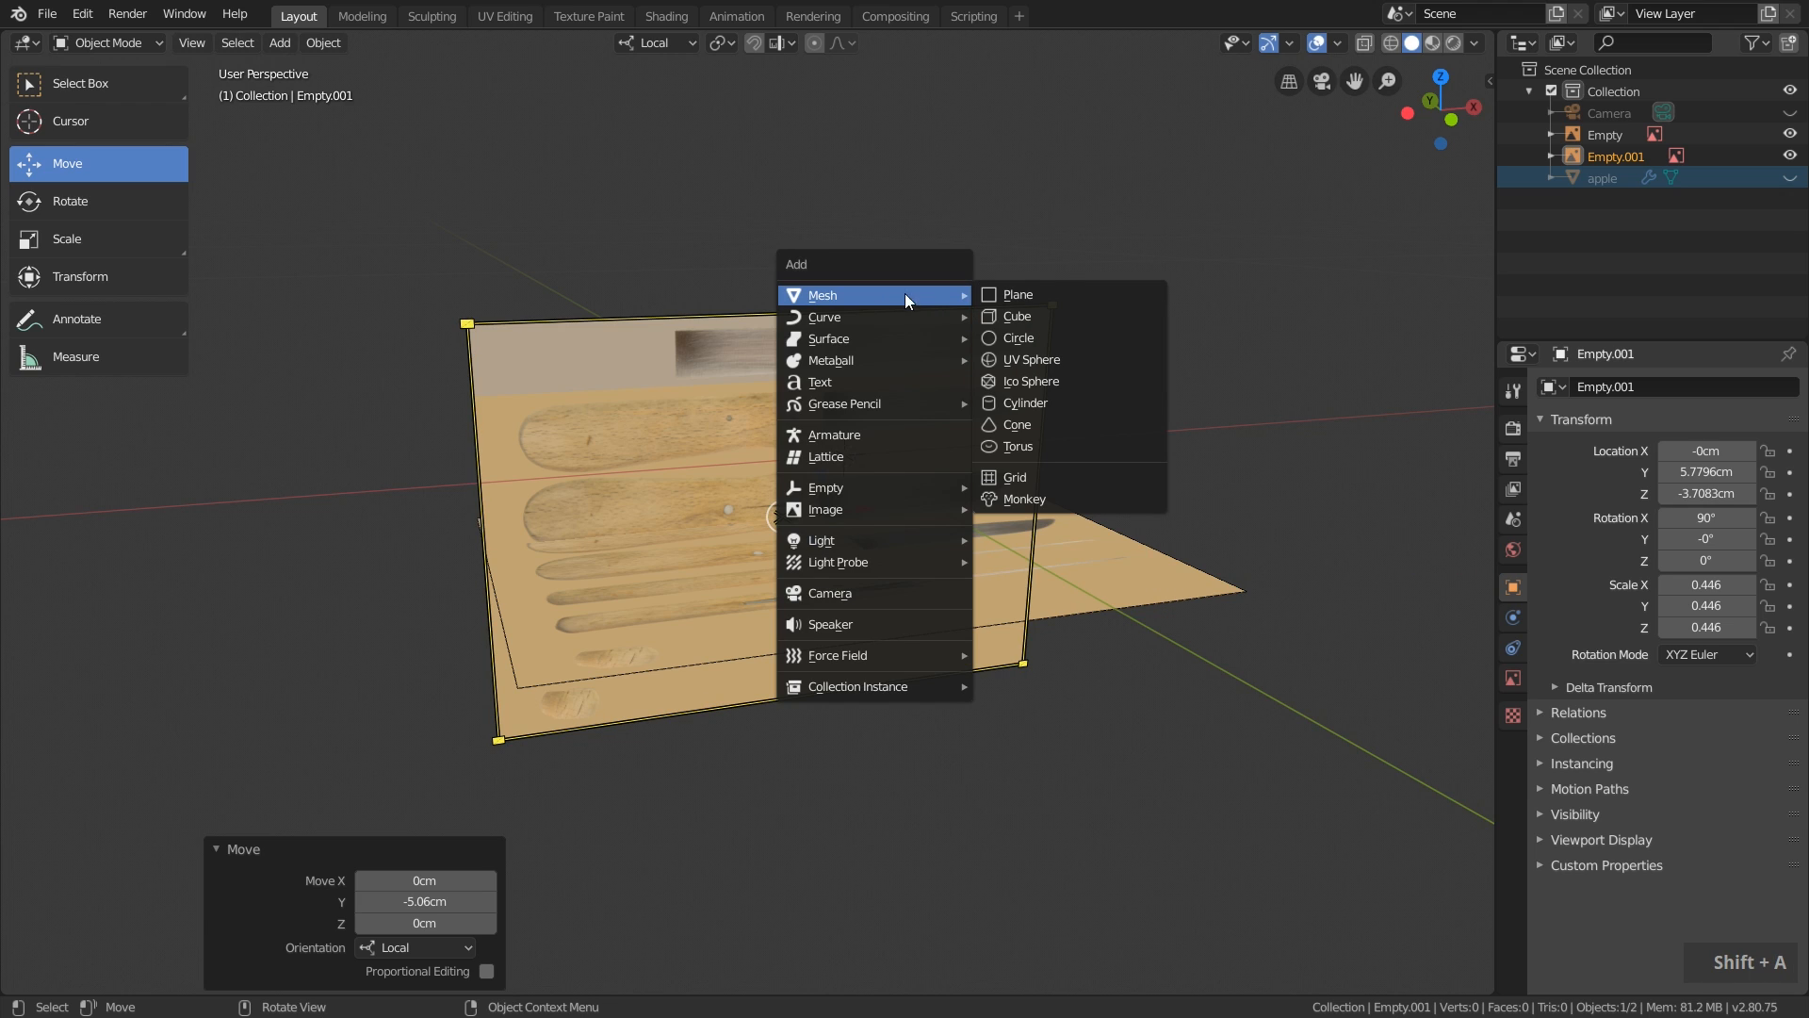
pyautogui.click(1037, 315)
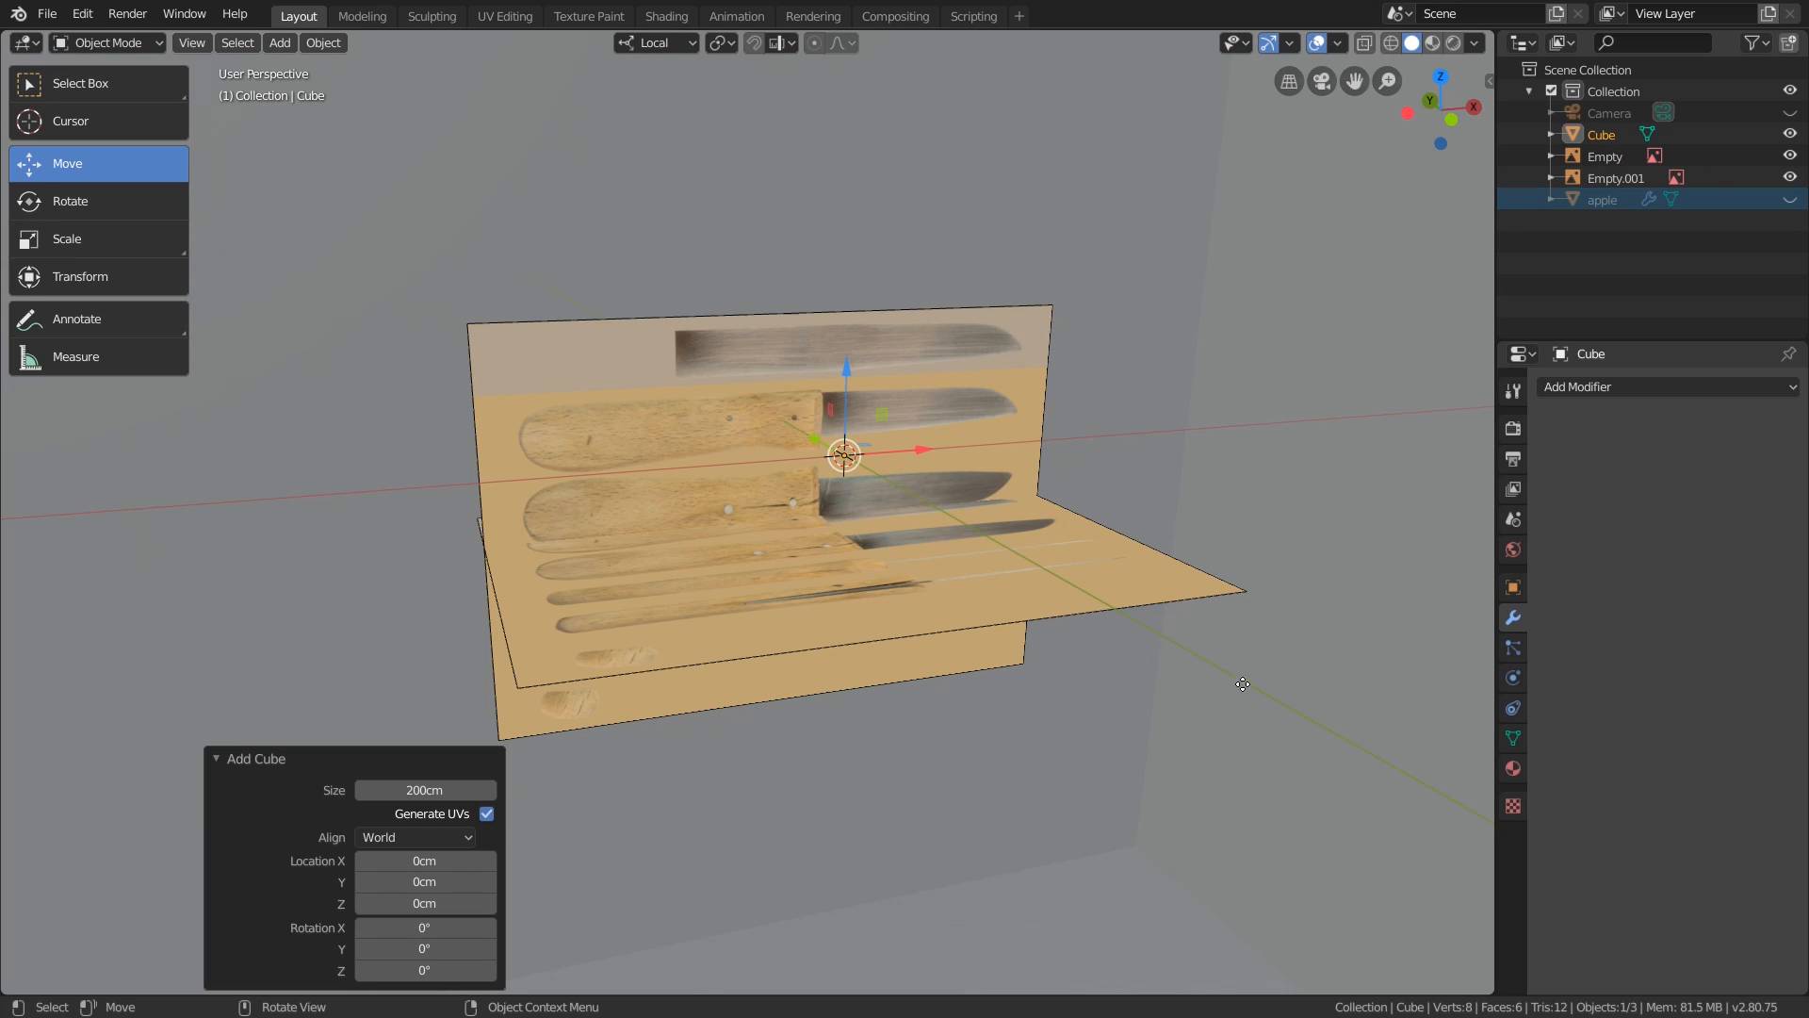
pyautogui.press('s')
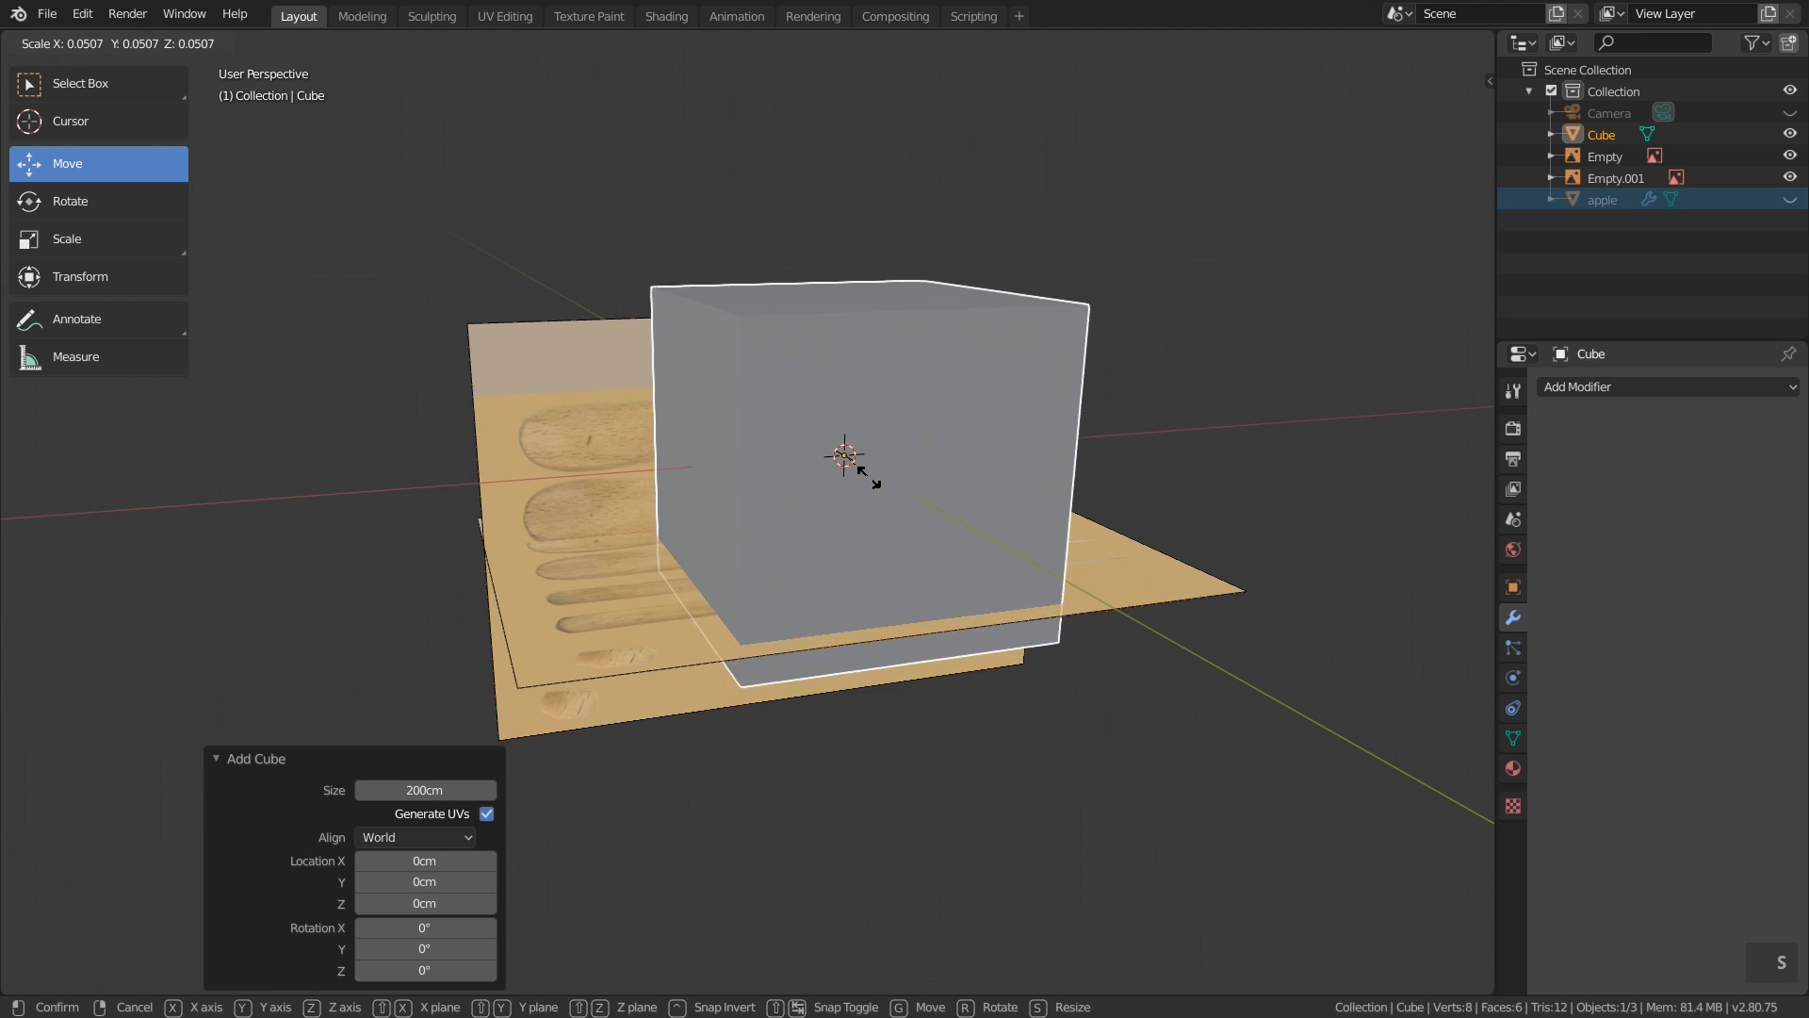
pyautogui.click(867, 476)
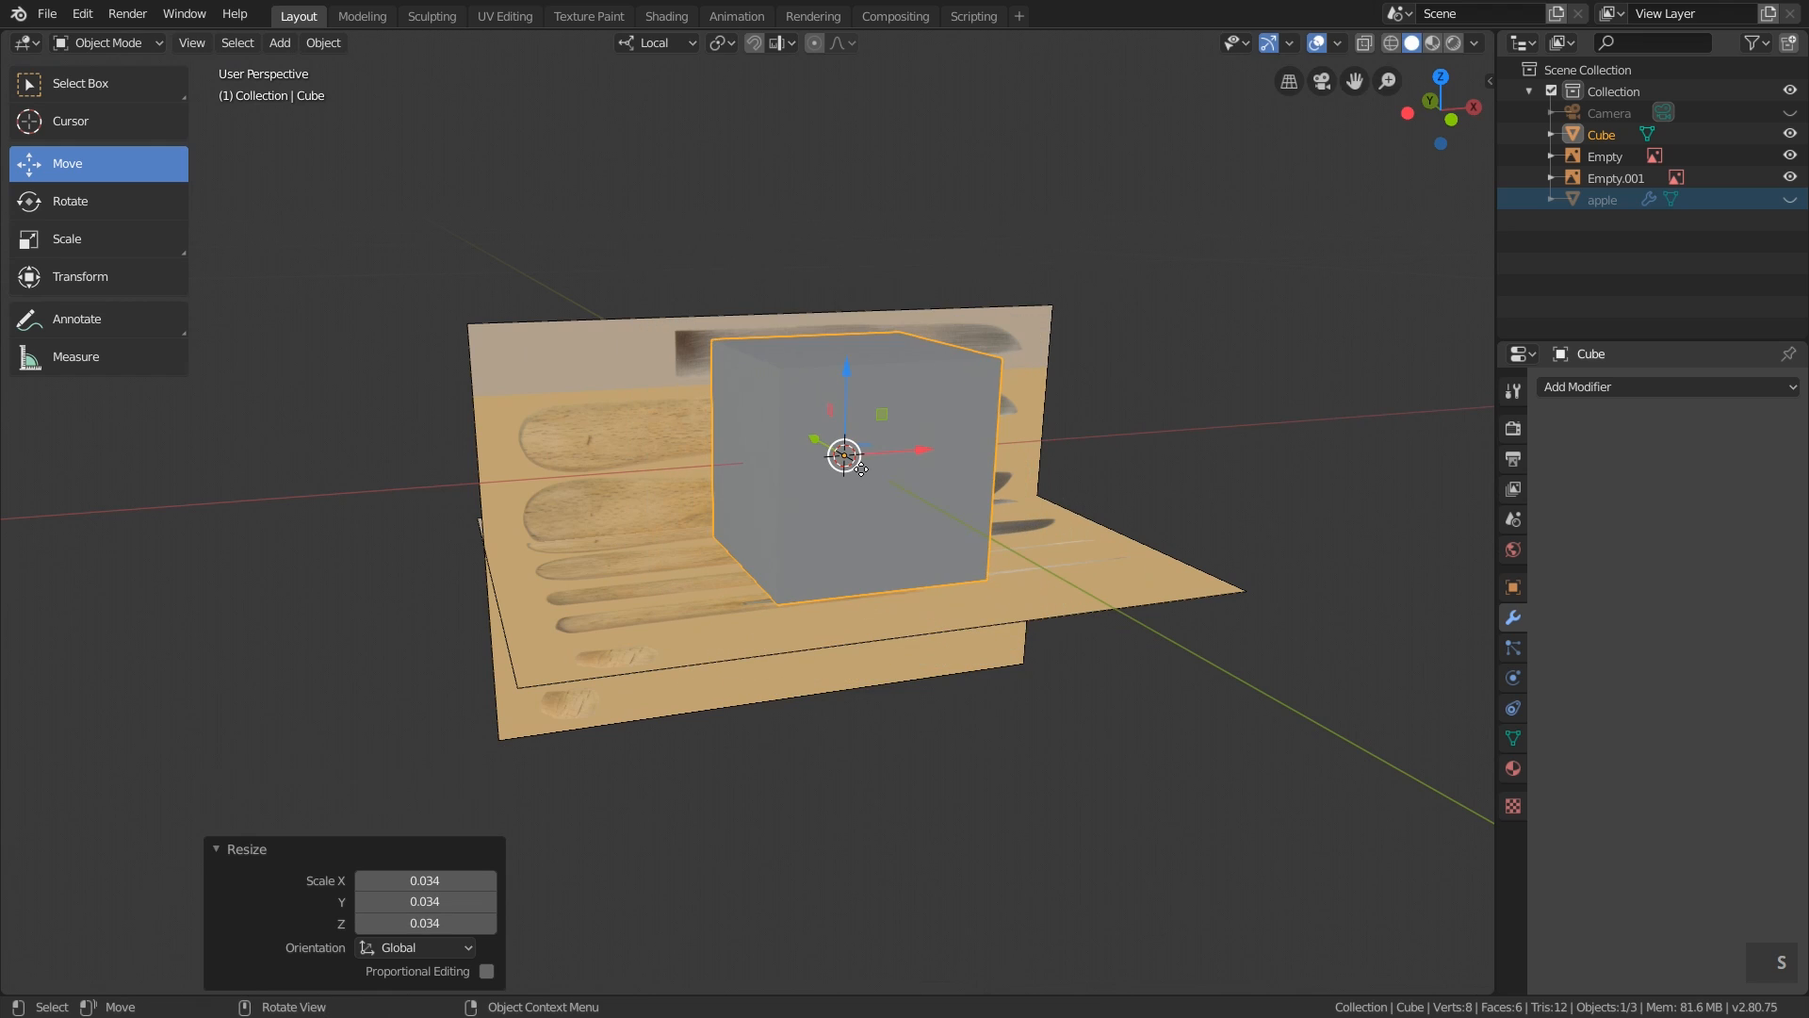
pyautogui.press('s')
pyautogui.click(956, 577)
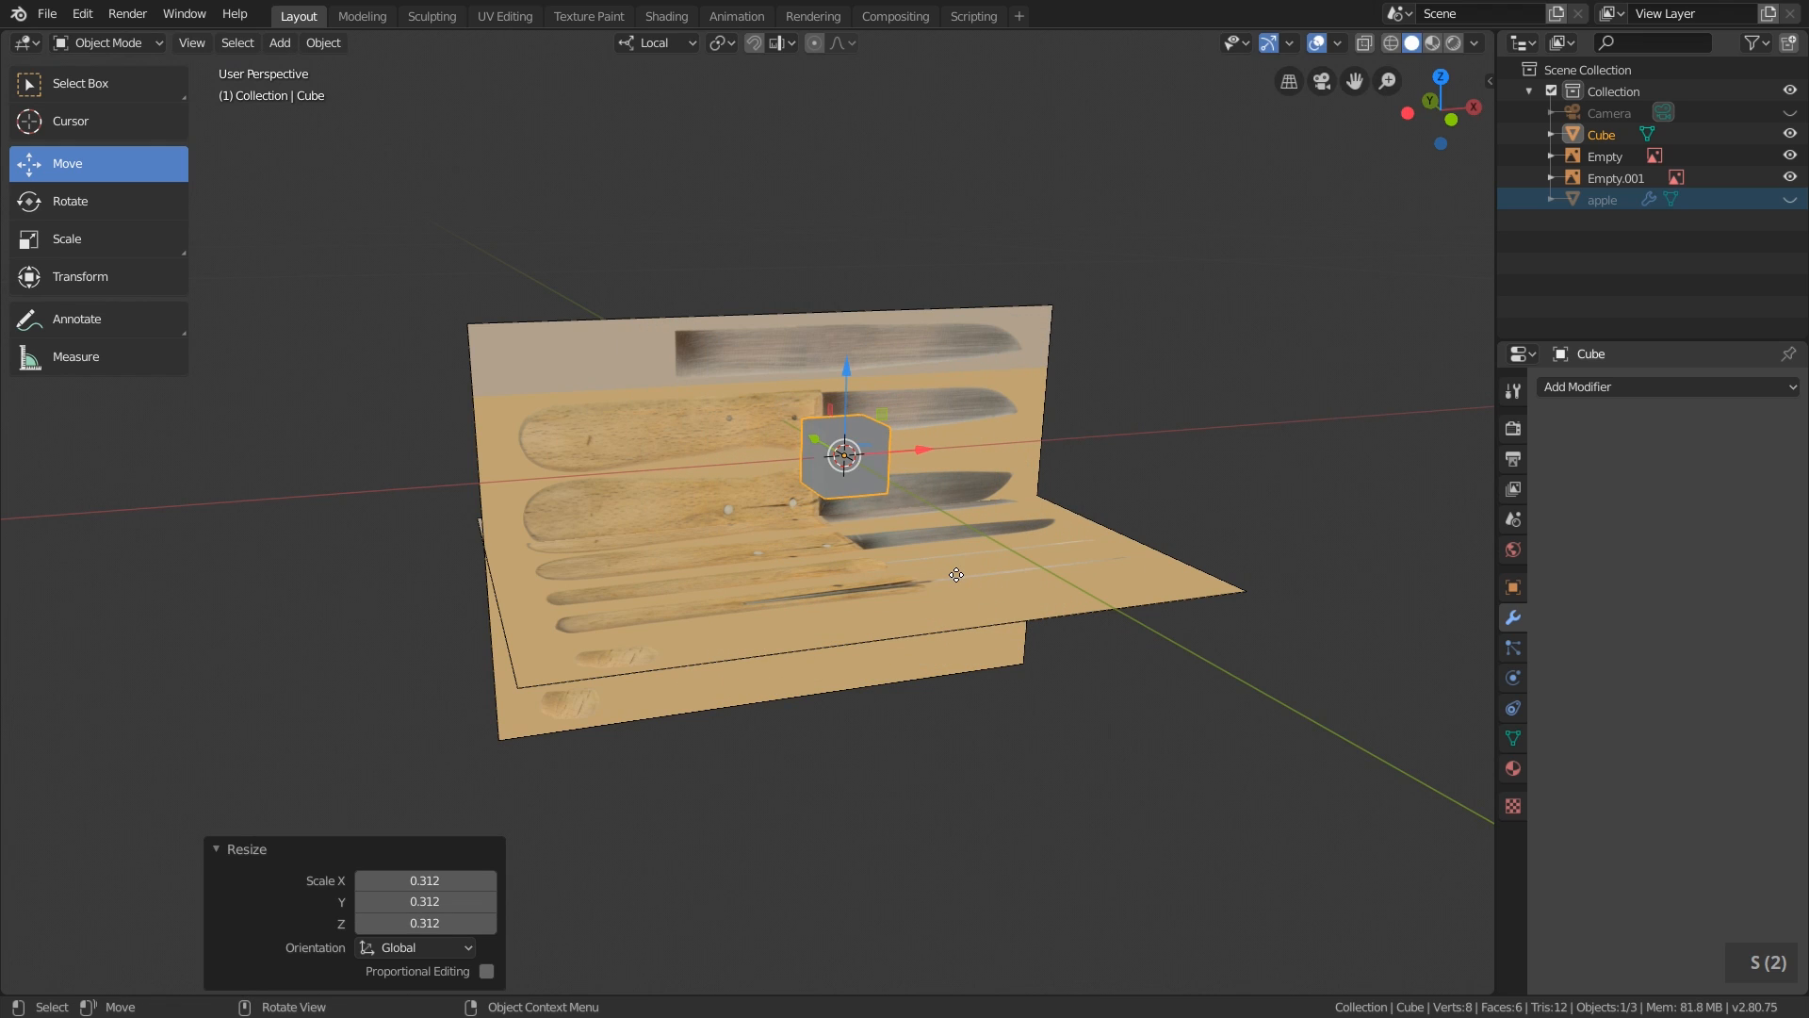
# In front view, scale the cube uniformly by about 0.957 and 1.094 to match the height of the upper knife handle.
pyautogui.click(1452, 121)
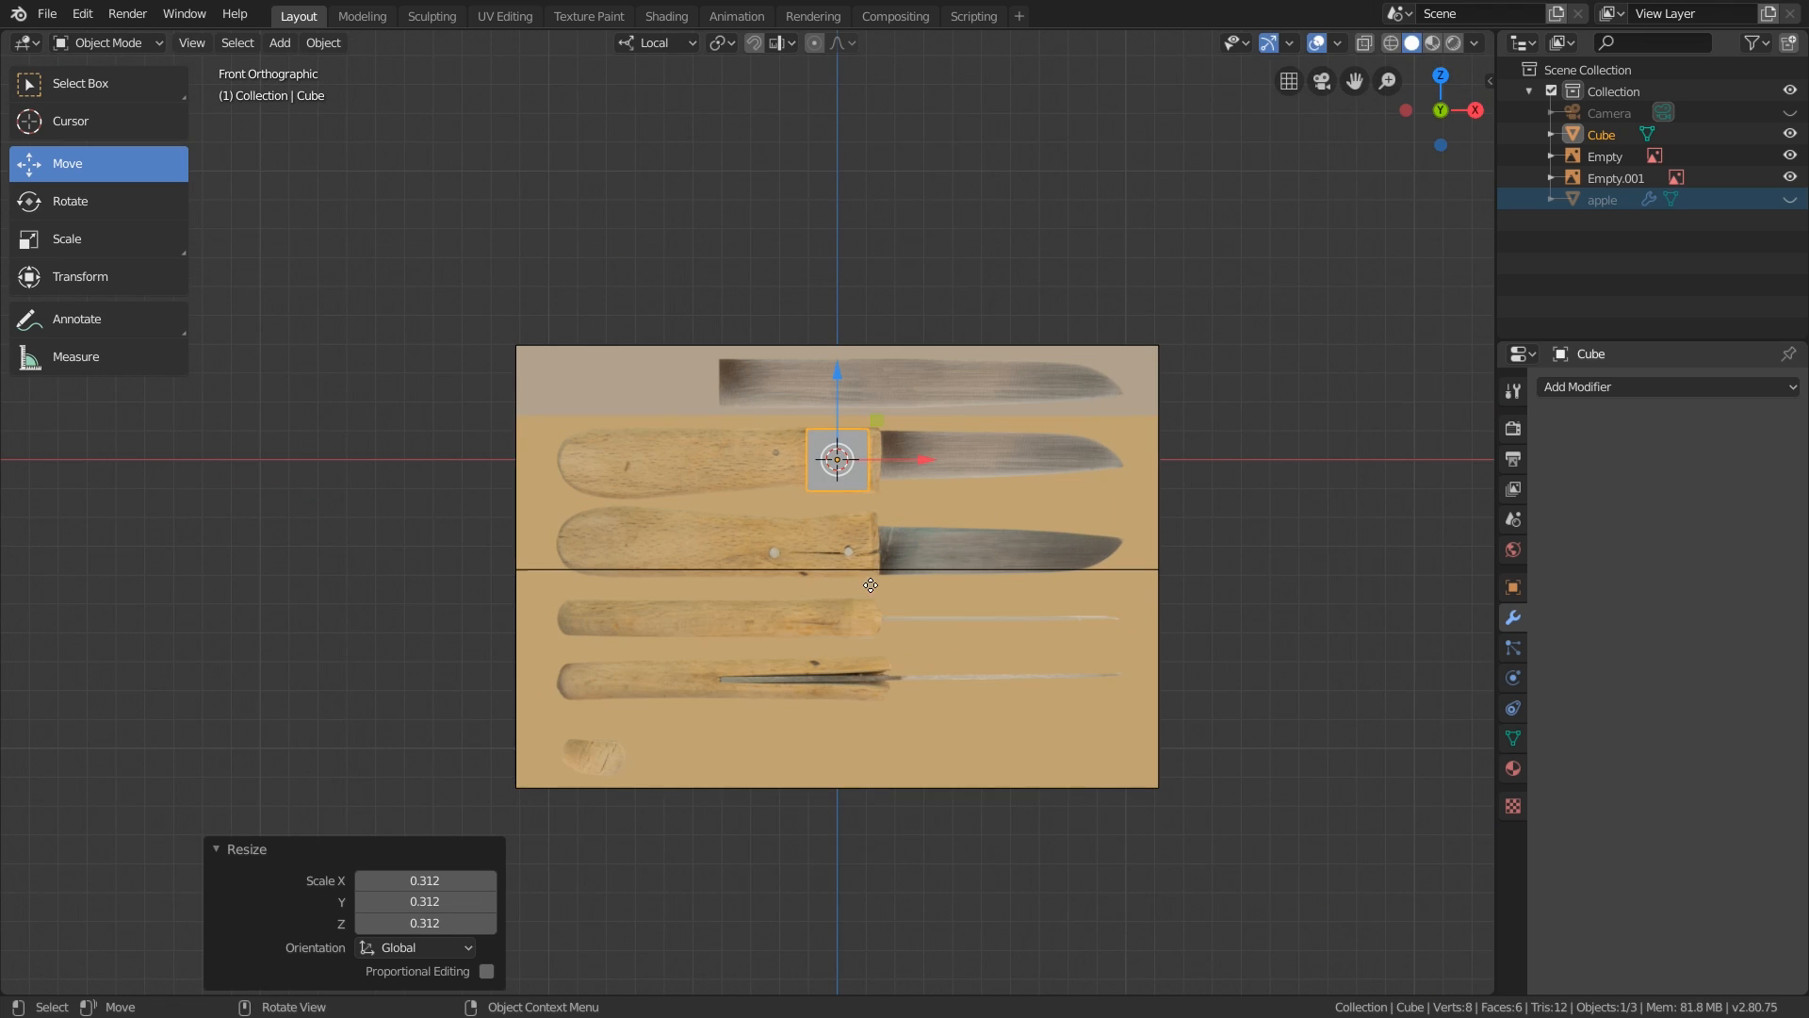
pyautogui.scroll(4, 843, 460)
pyautogui.press('s')
pyautogui.click(1028, 641)
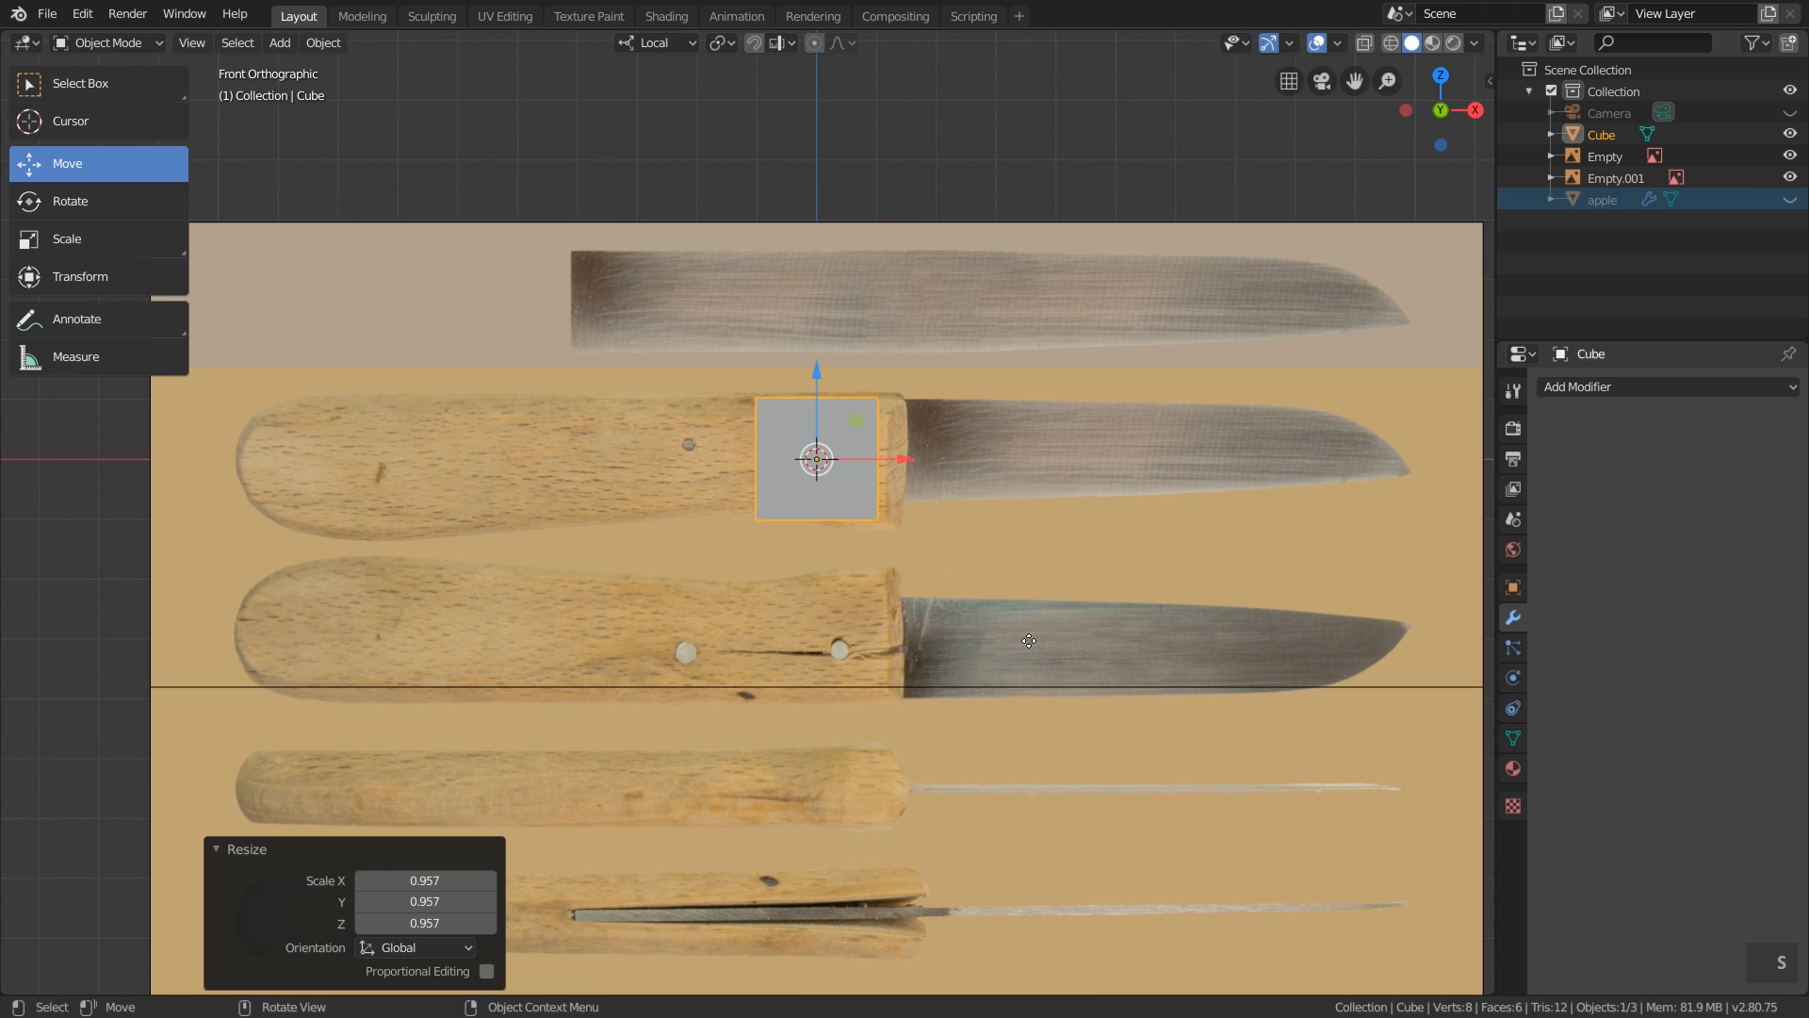
pyautogui.press('s')
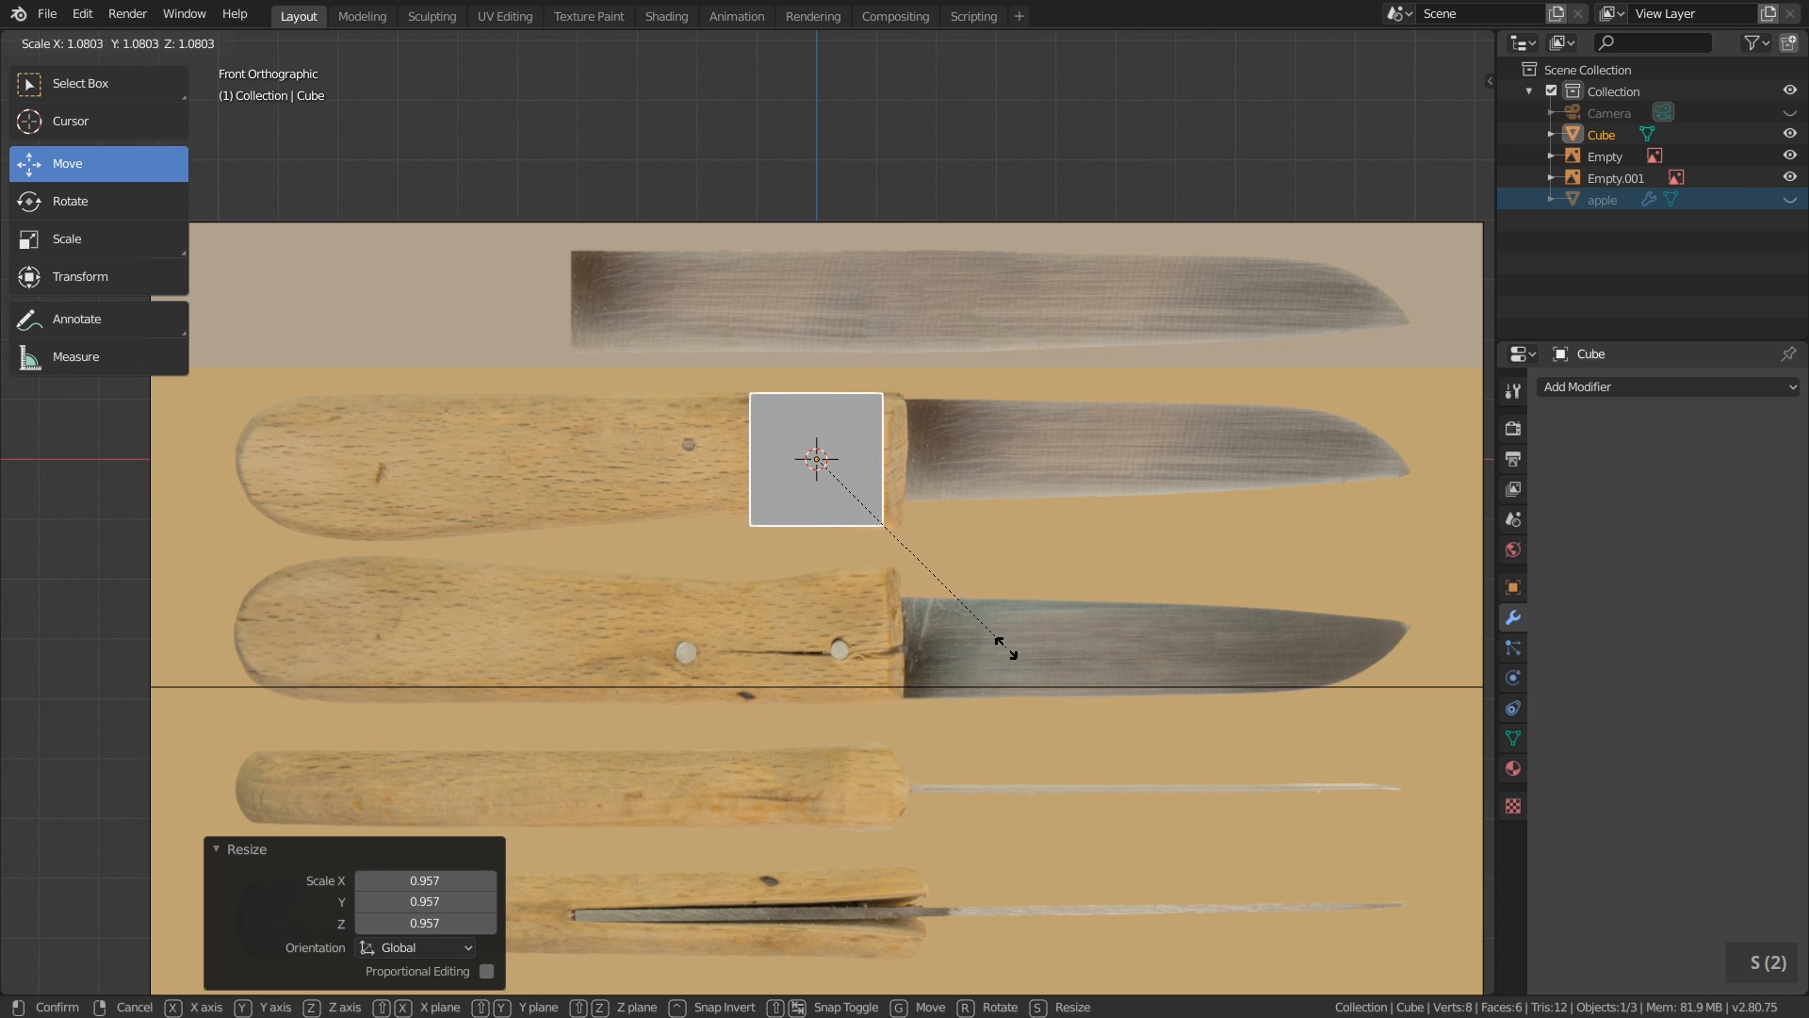
pyautogui.click(1003, 645)
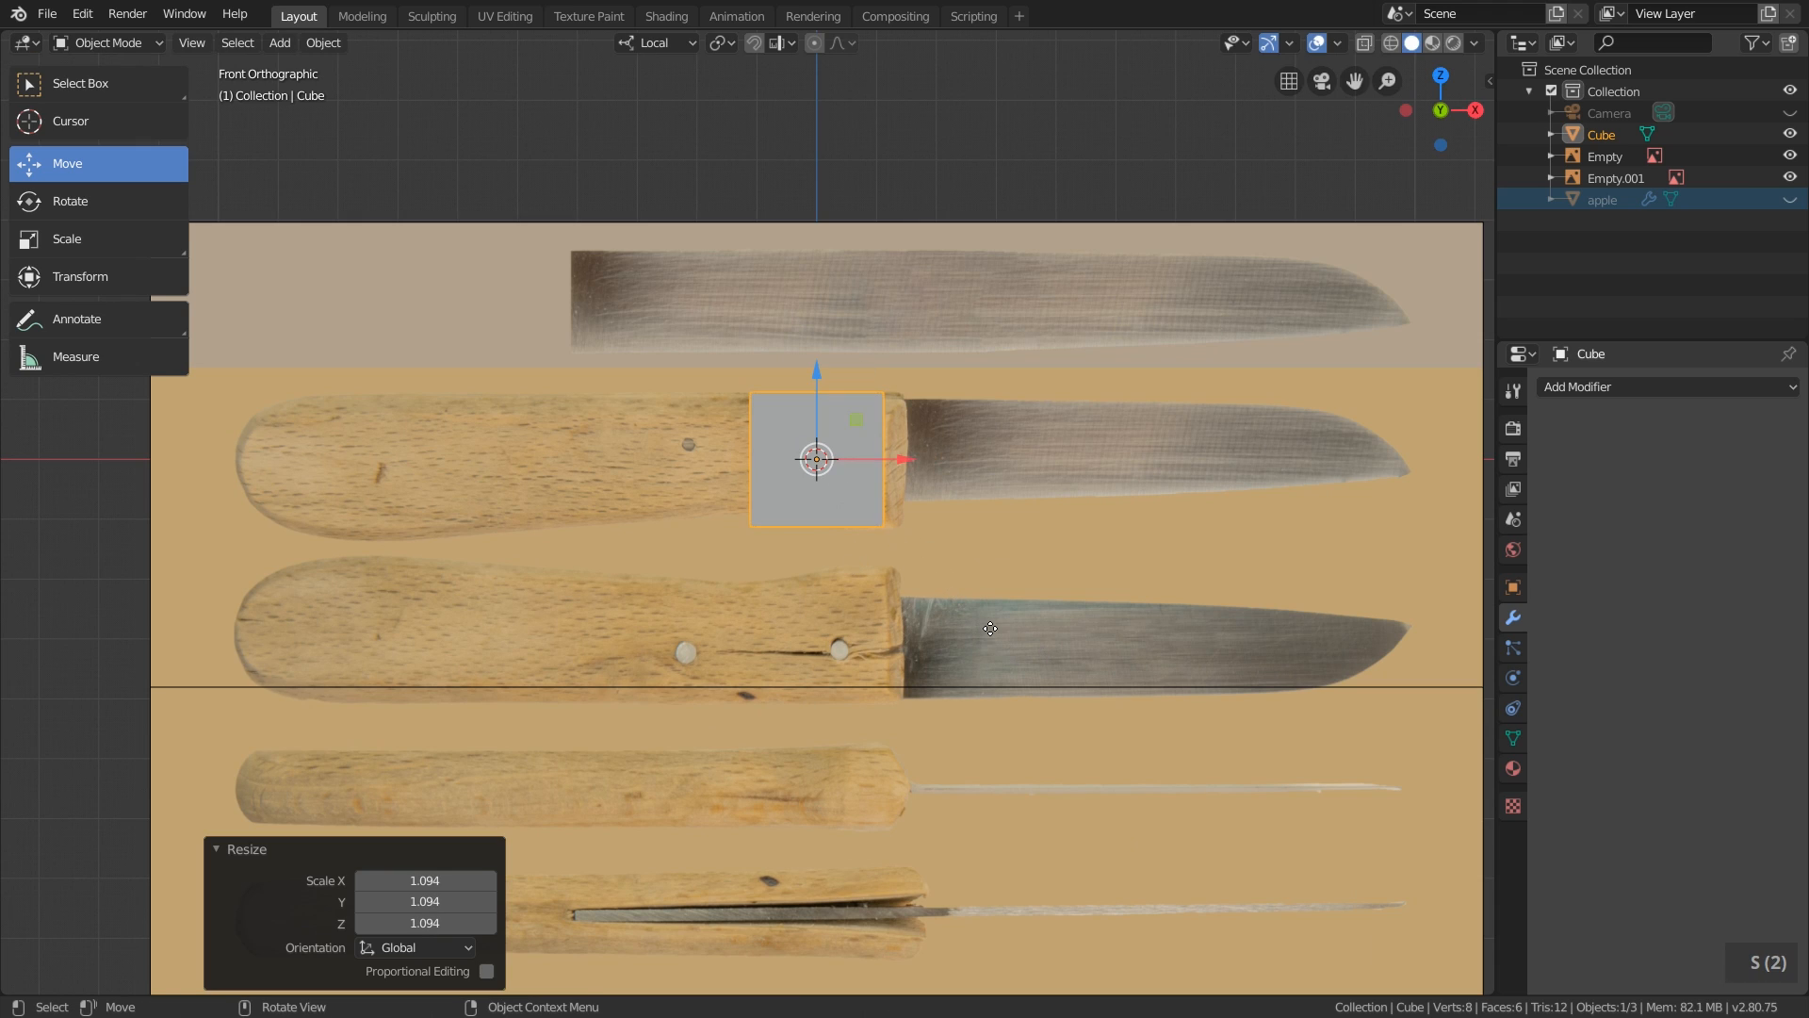
# In top view, scale the cube along its local Y axis by about 0.585 to match the handle's thickness.
pyautogui.click(1440, 75)
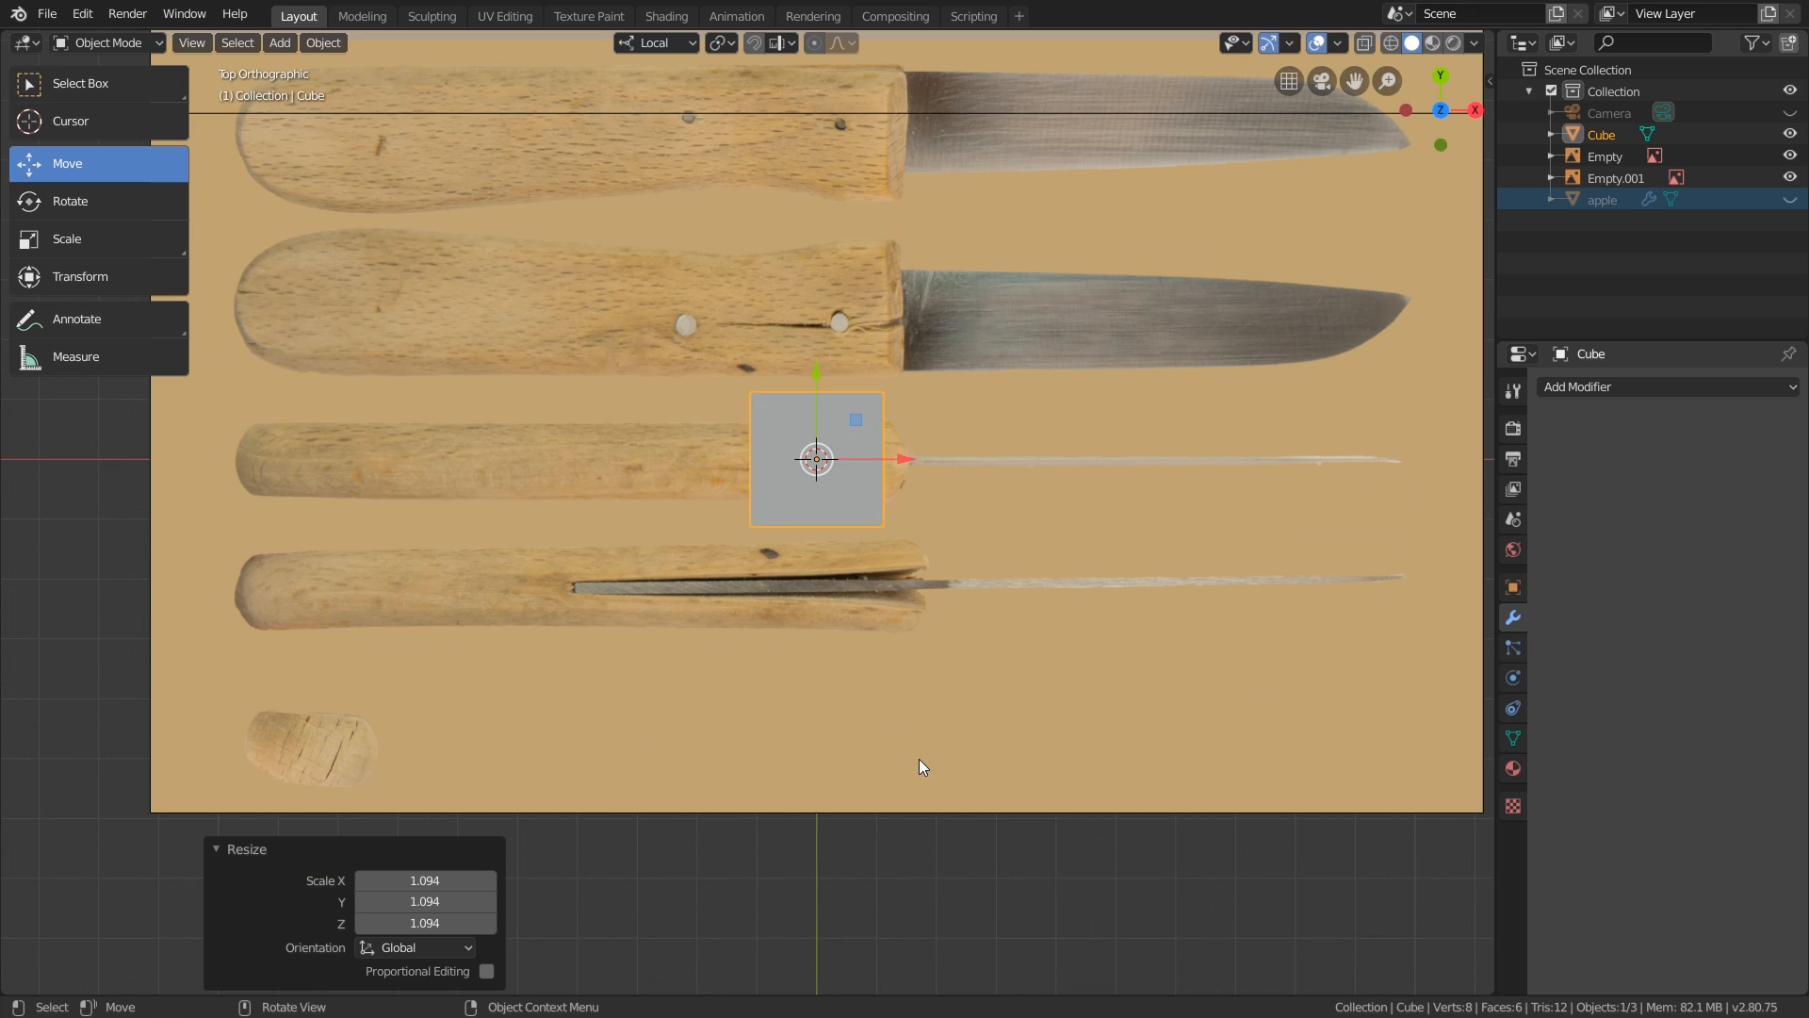
pyautogui.press('s')
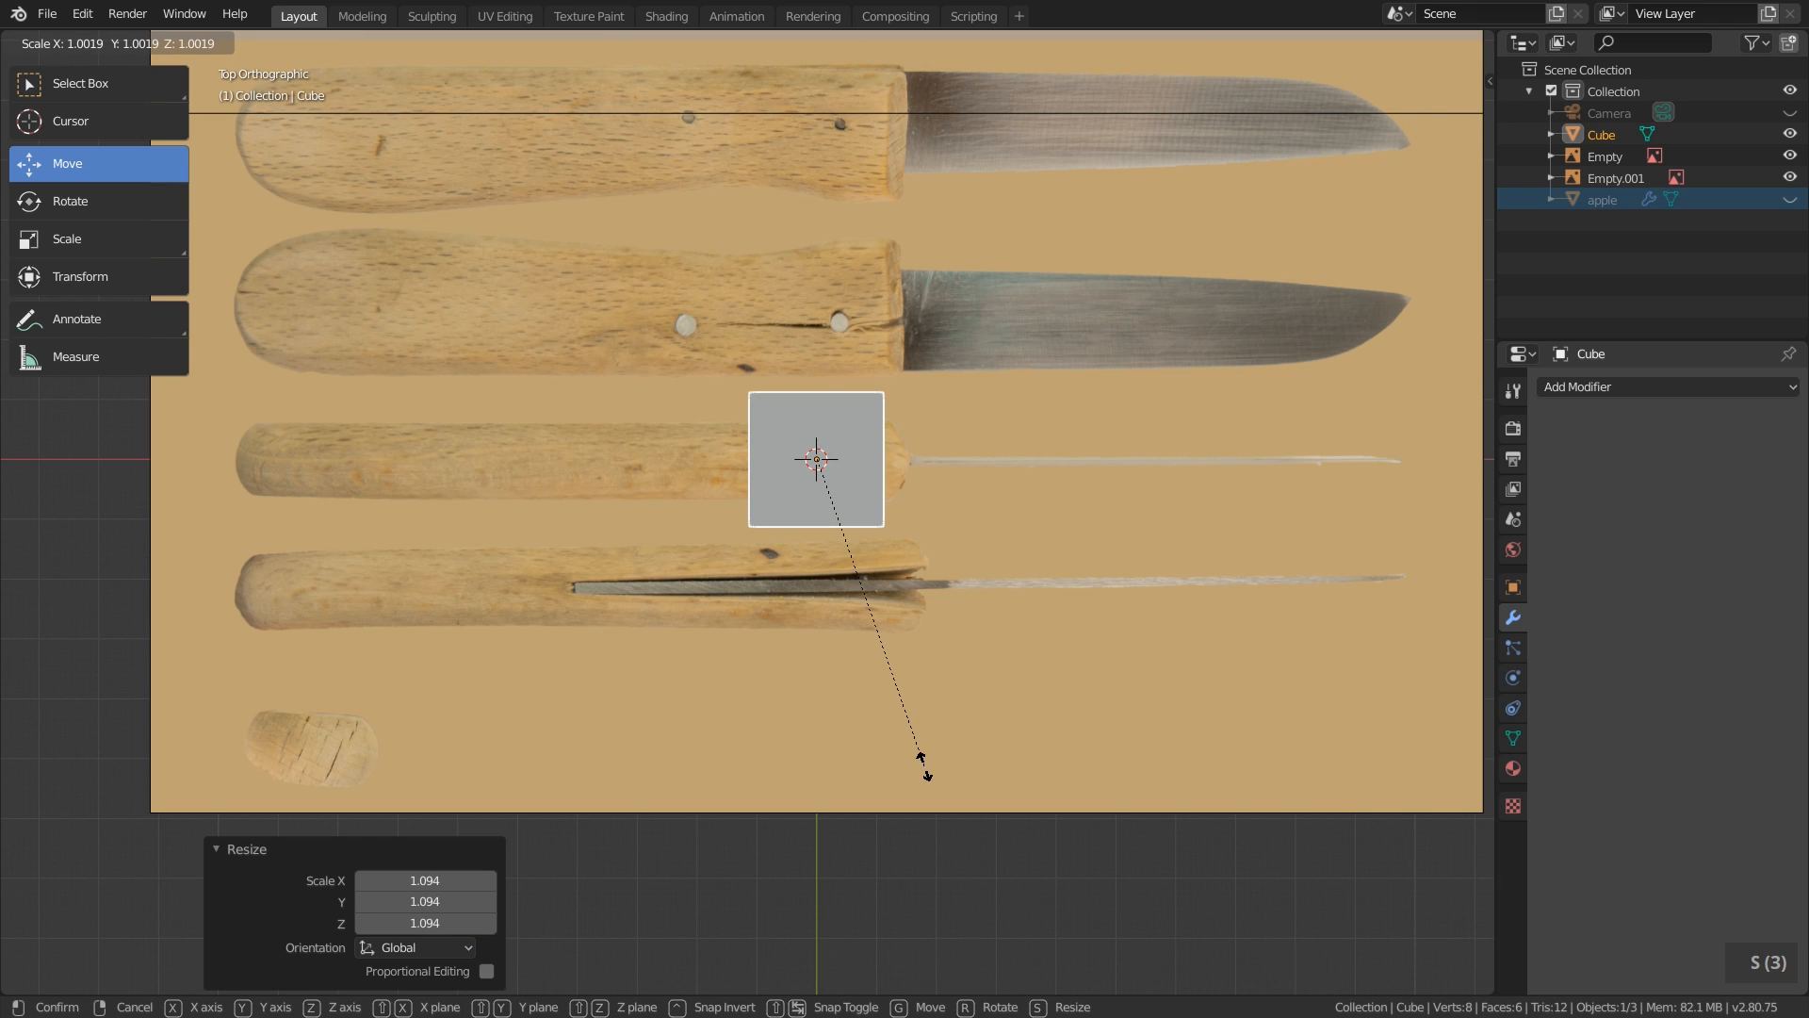
pyautogui.press('y')
pyautogui.press('y')
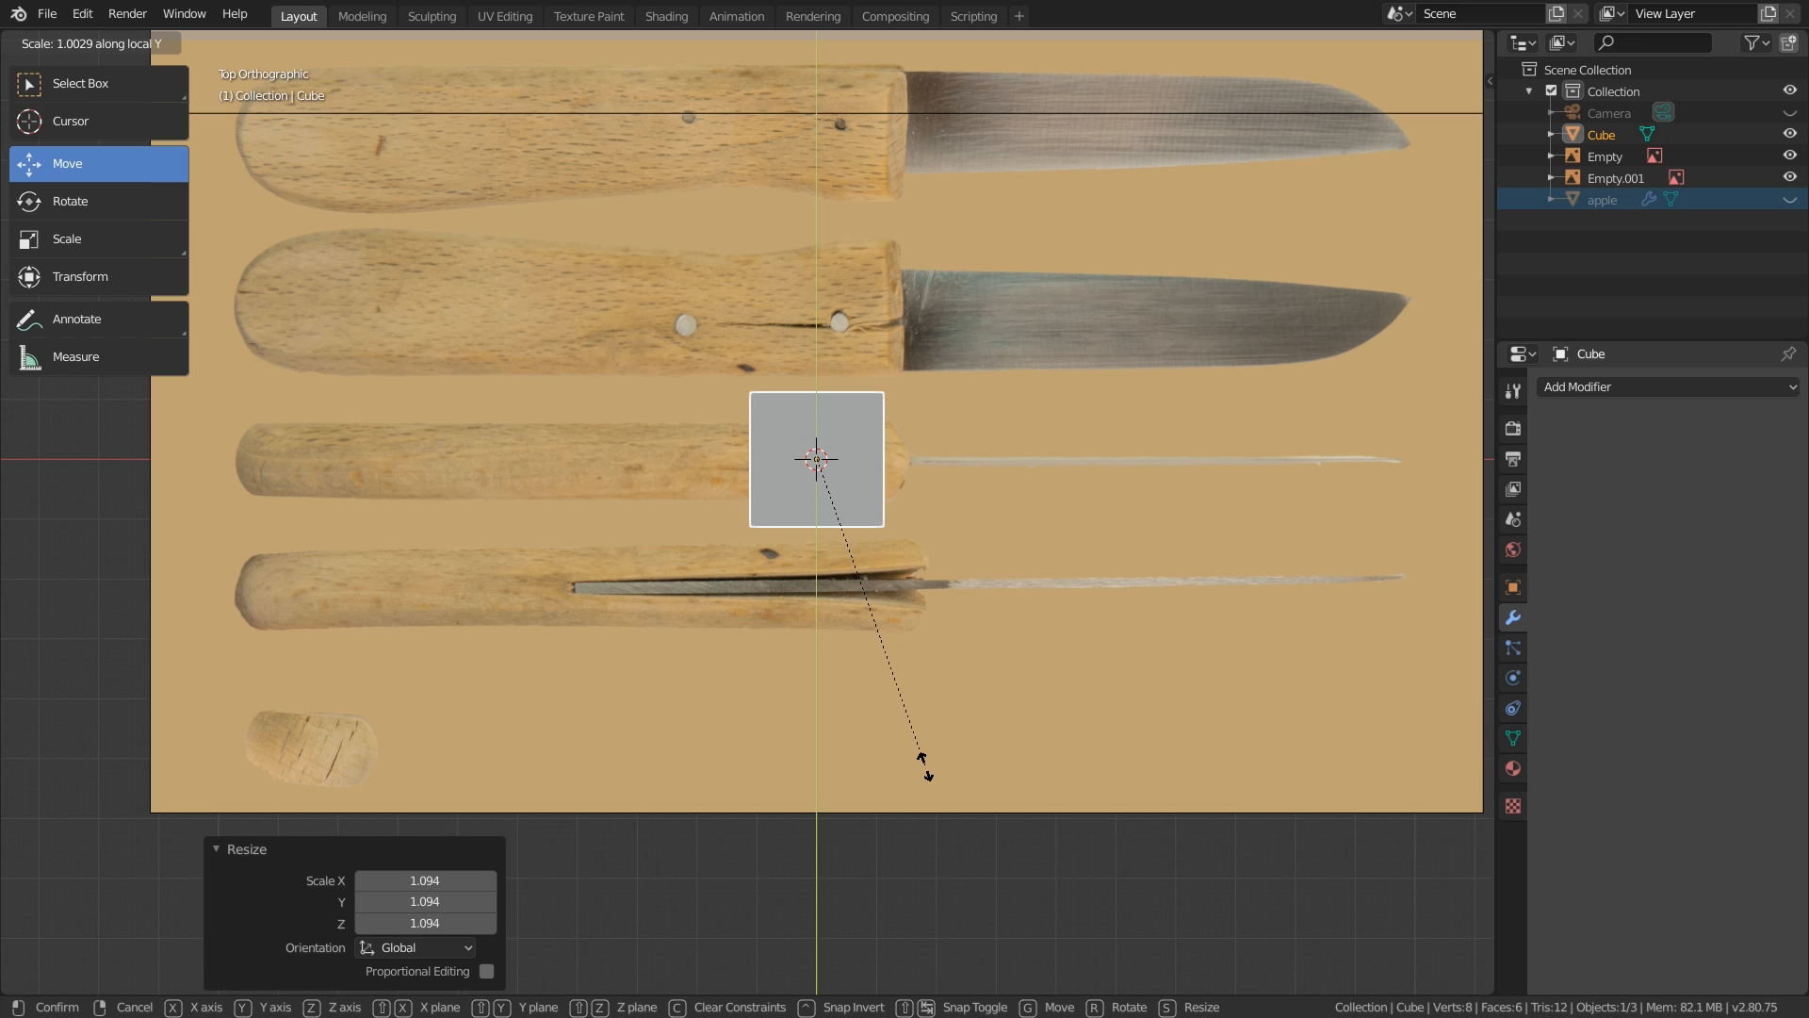
pyautogui.click(852, 650)
# Move the cube about -4.13 cm along its local X axis to the middle of the handle.
pyautogui.press('g')
pyautogui.press('x')
pyautogui.press('x')
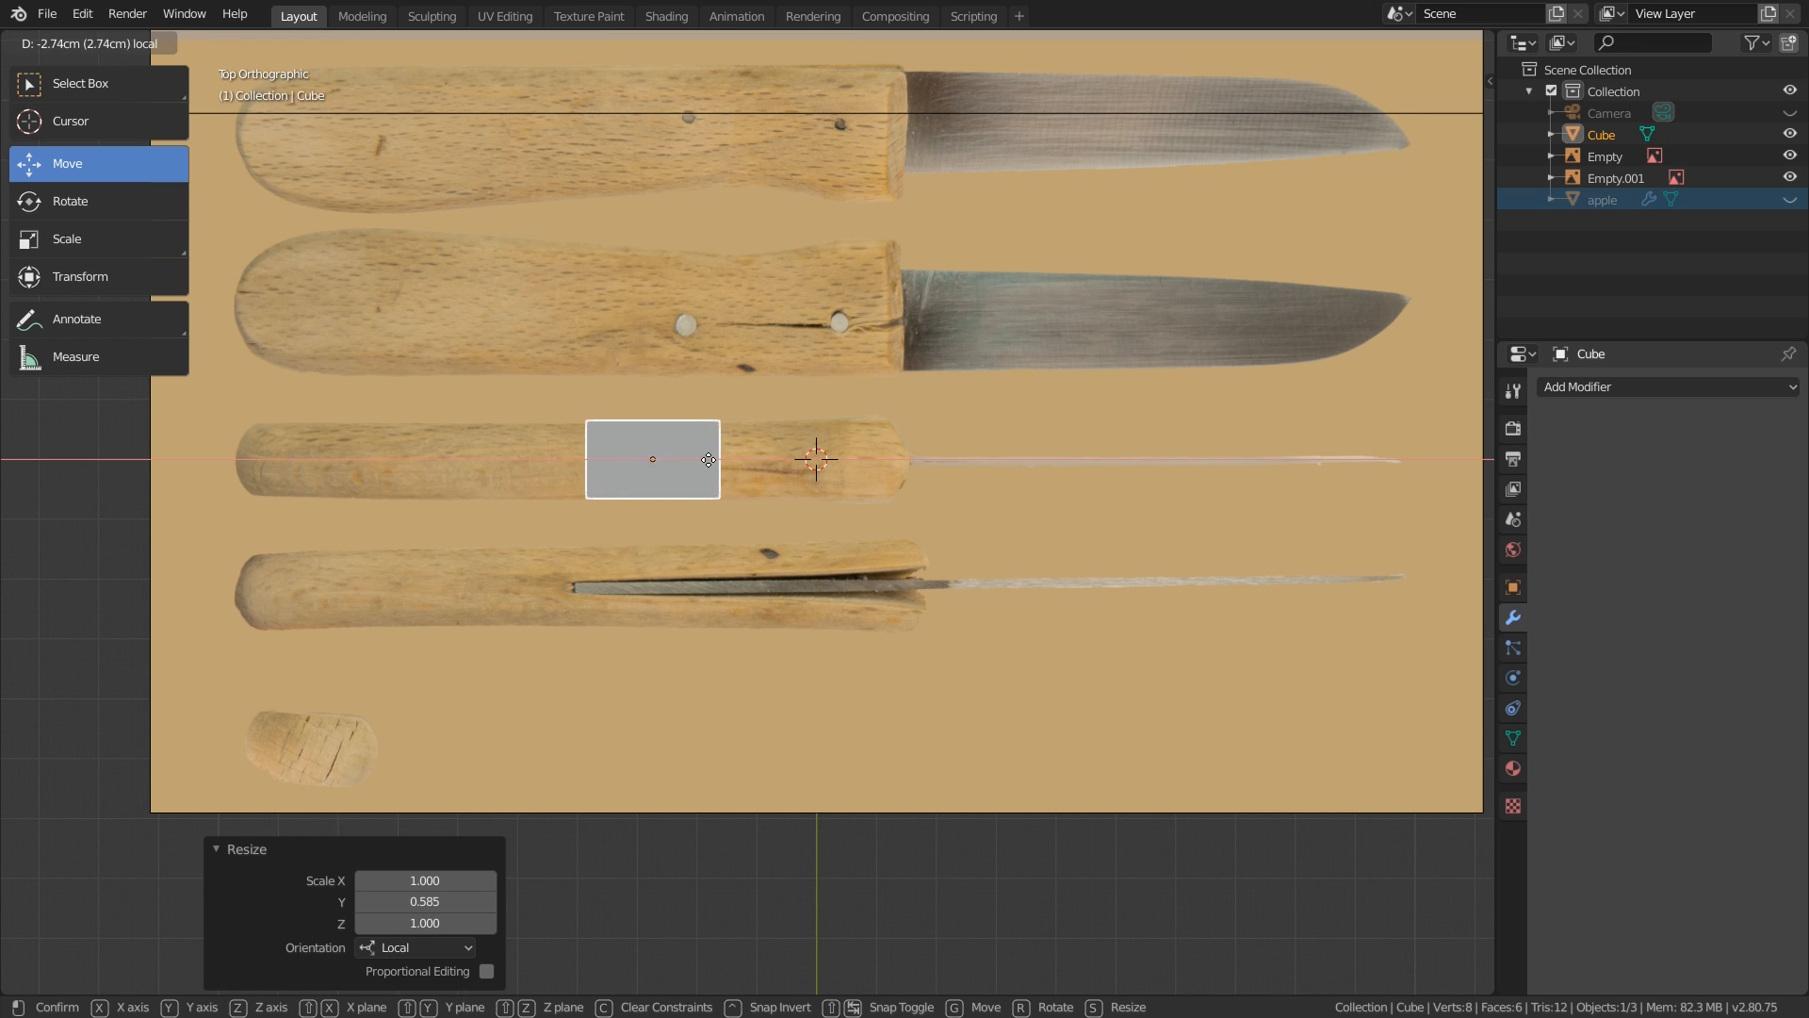
pyautogui.click(627, 461)
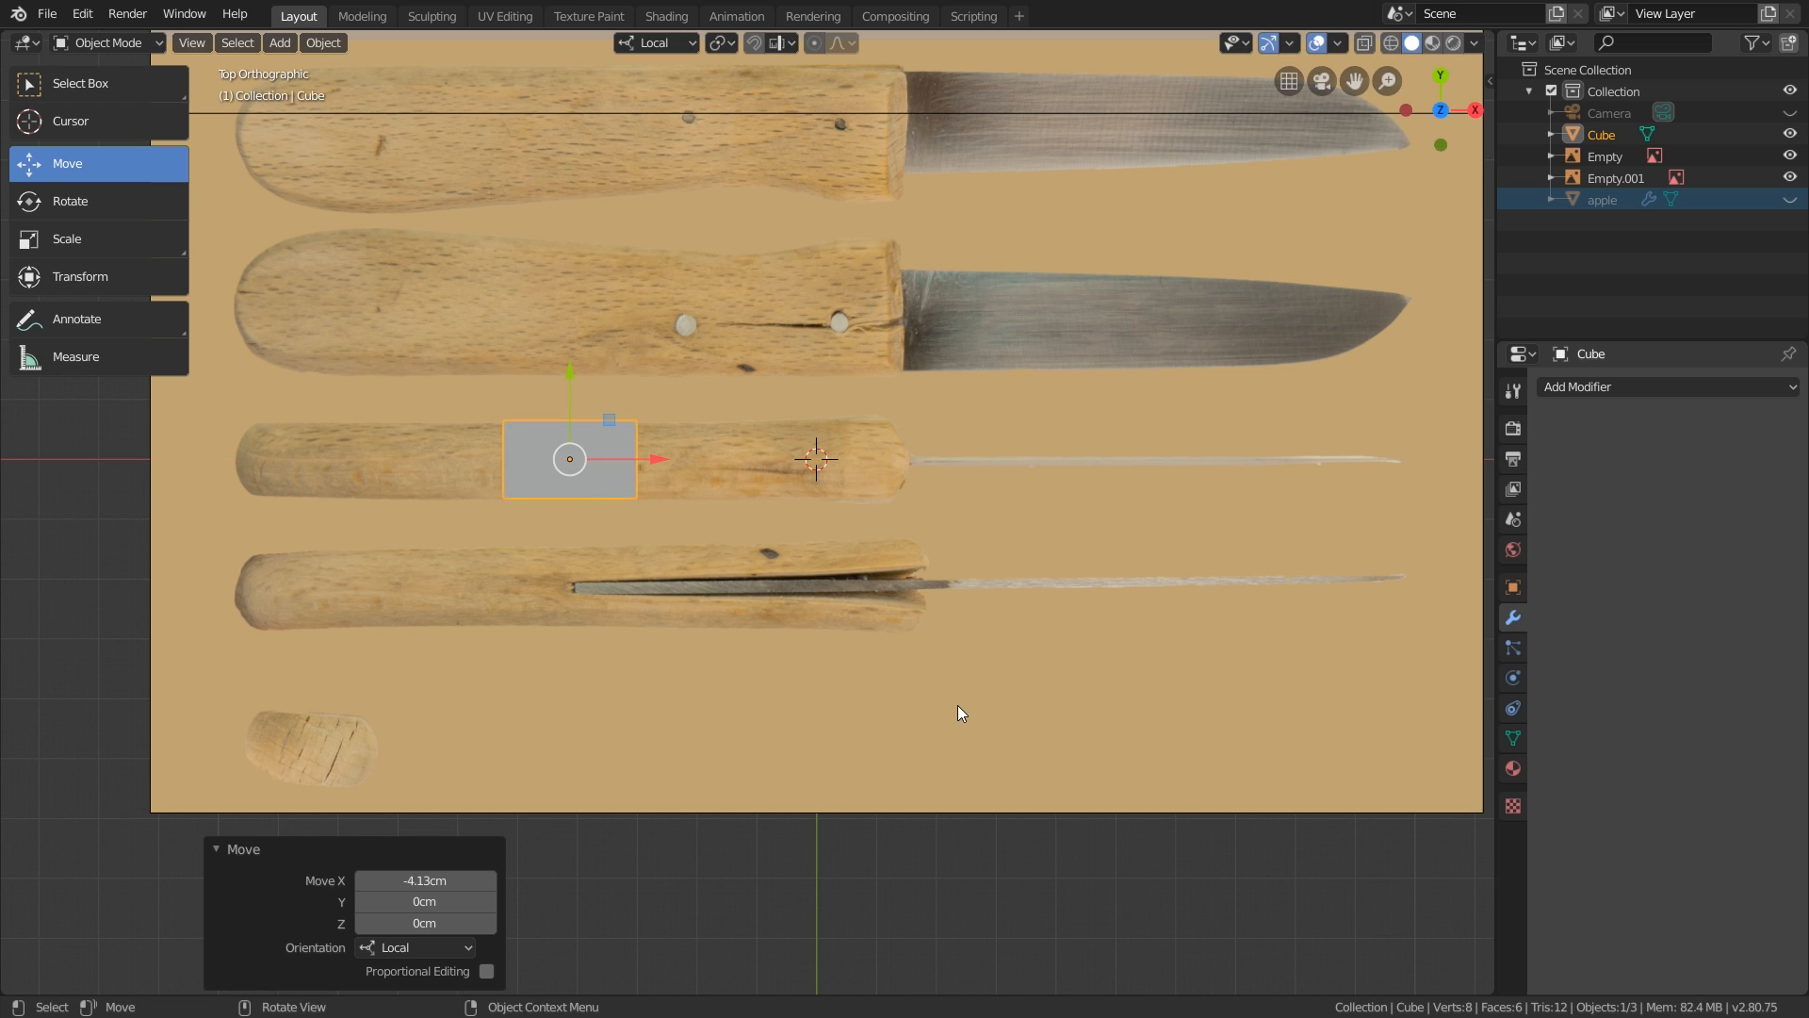
# Stretch the cube along local X by about 5.028 to the handle's full length, and check it in front, right and top views.
pyautogui.press('s')
pyautogui.press('x')
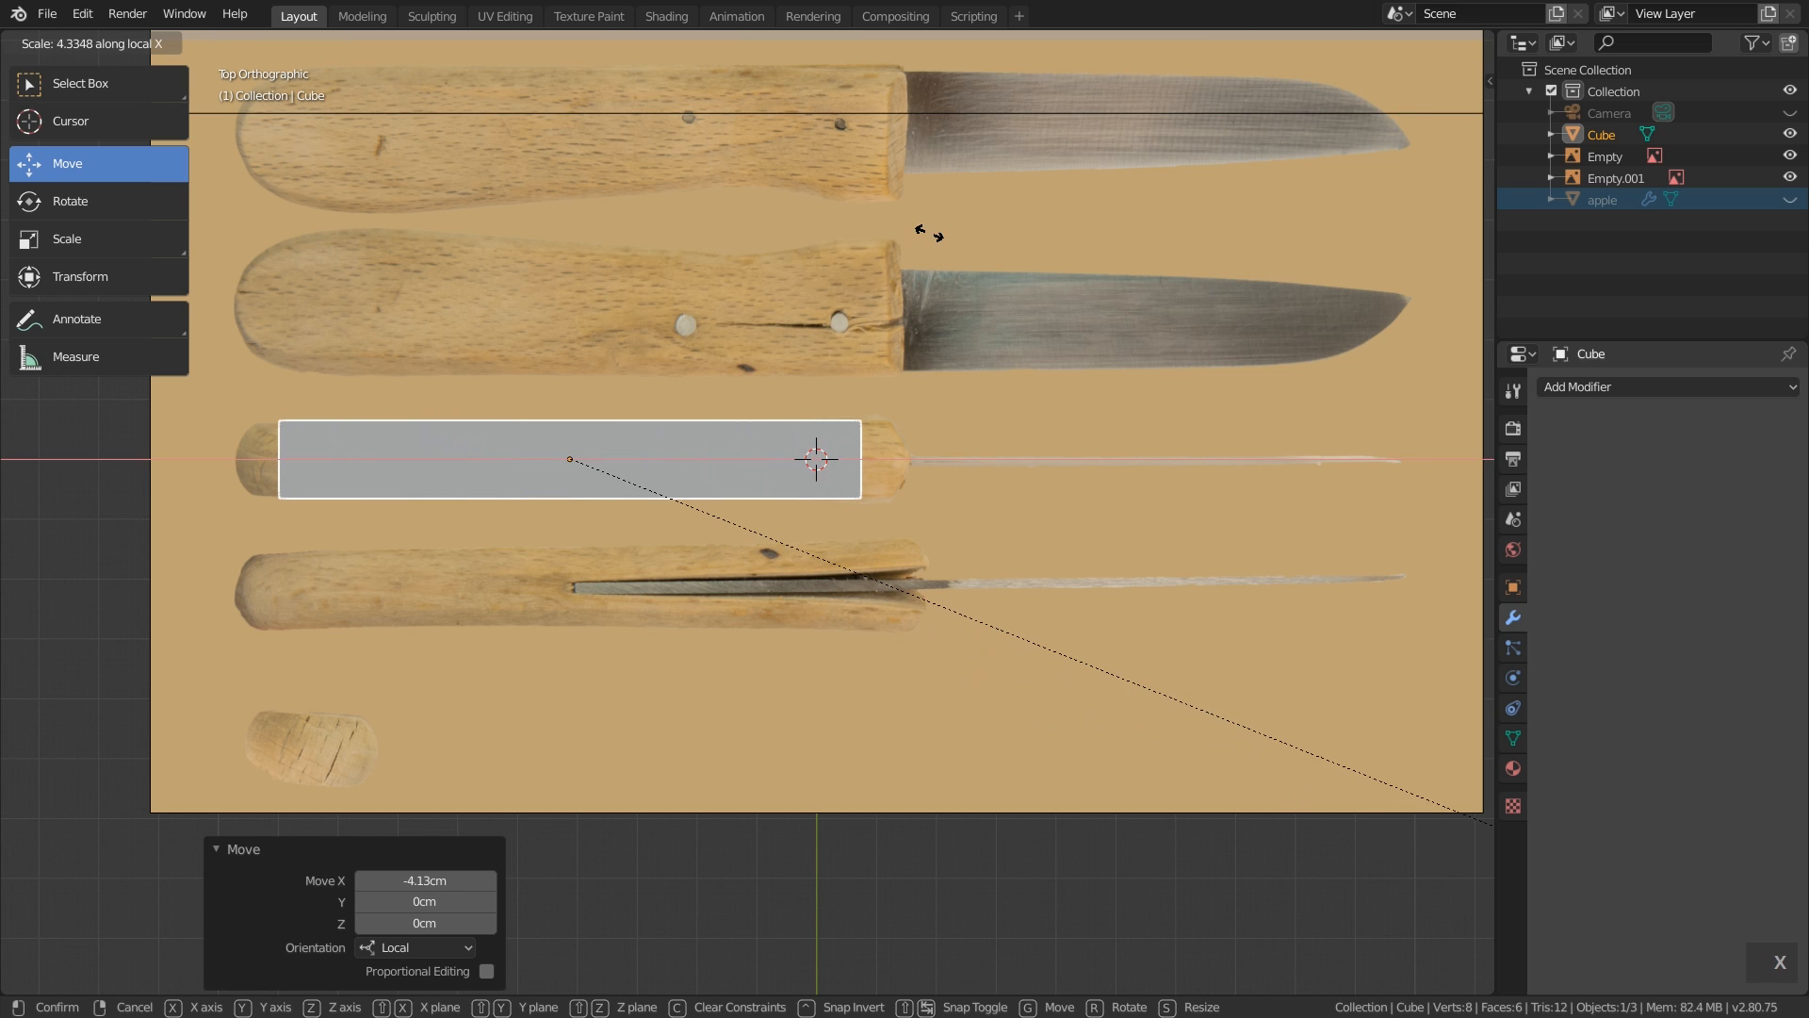
pyautogui.click(1223, 363)
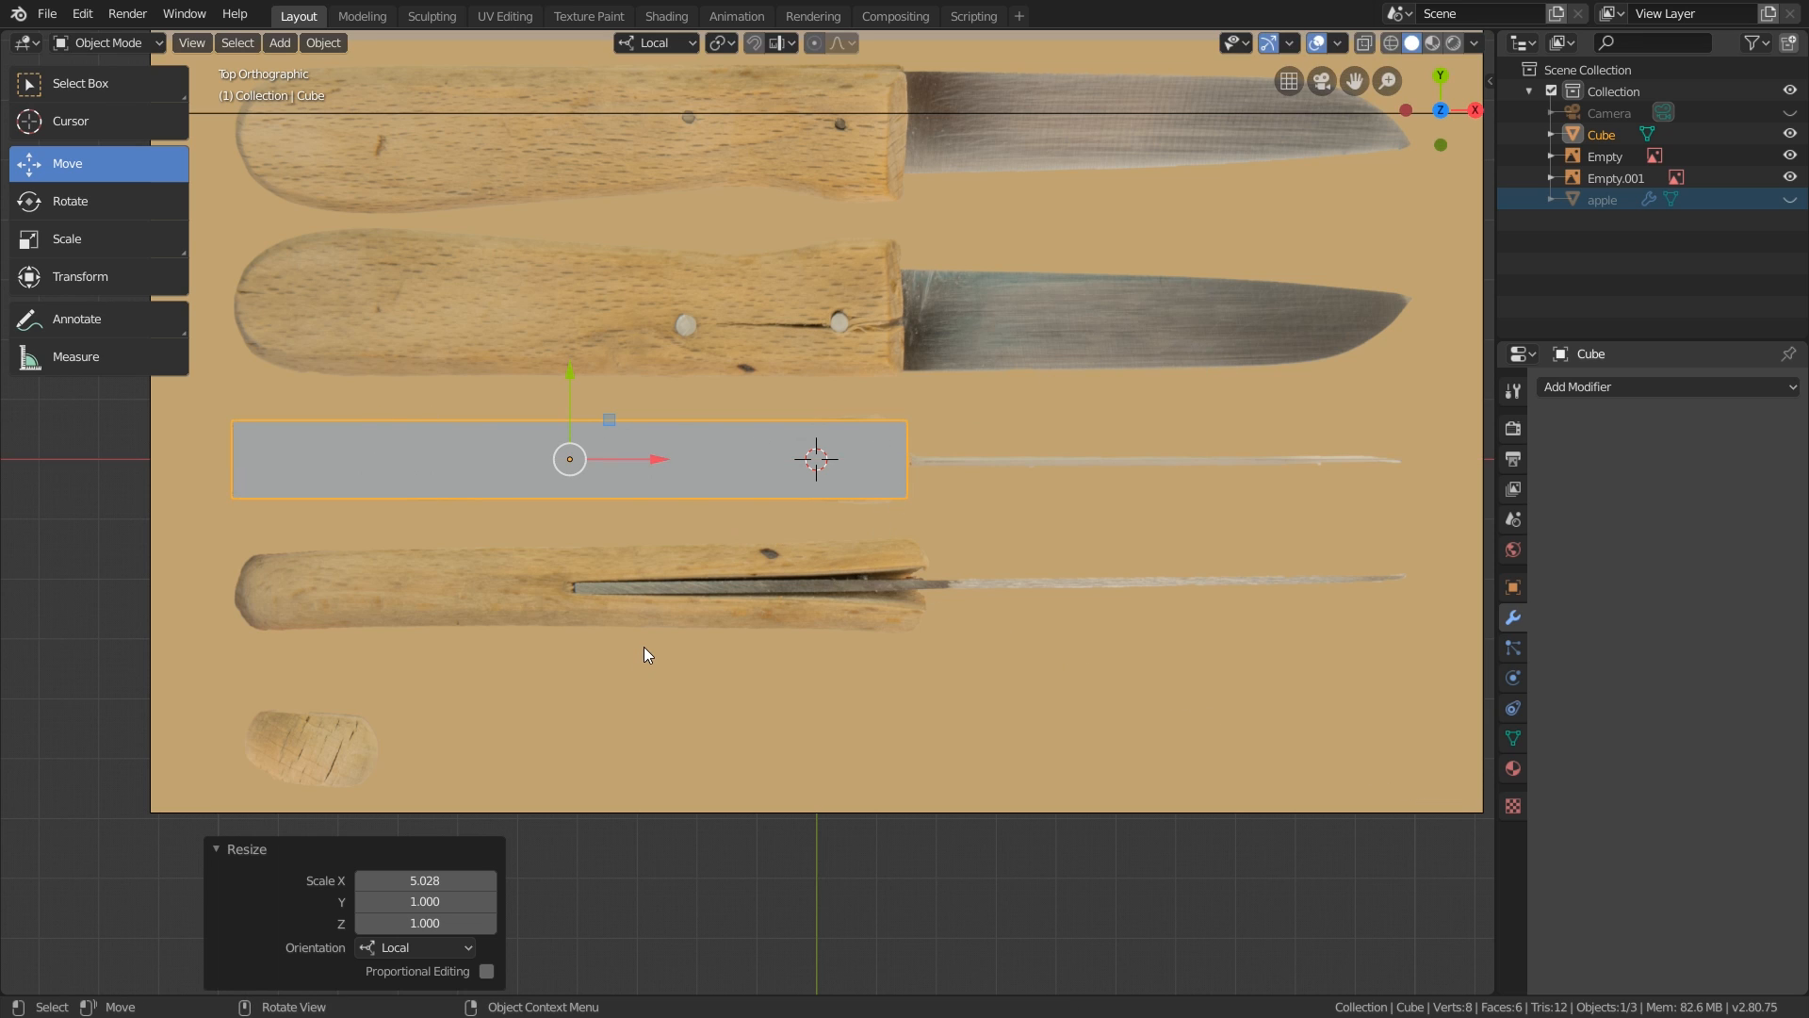
pyautogui.scroll(-3, 726, 450)
pyautogui.scroll(1, 953, 342)
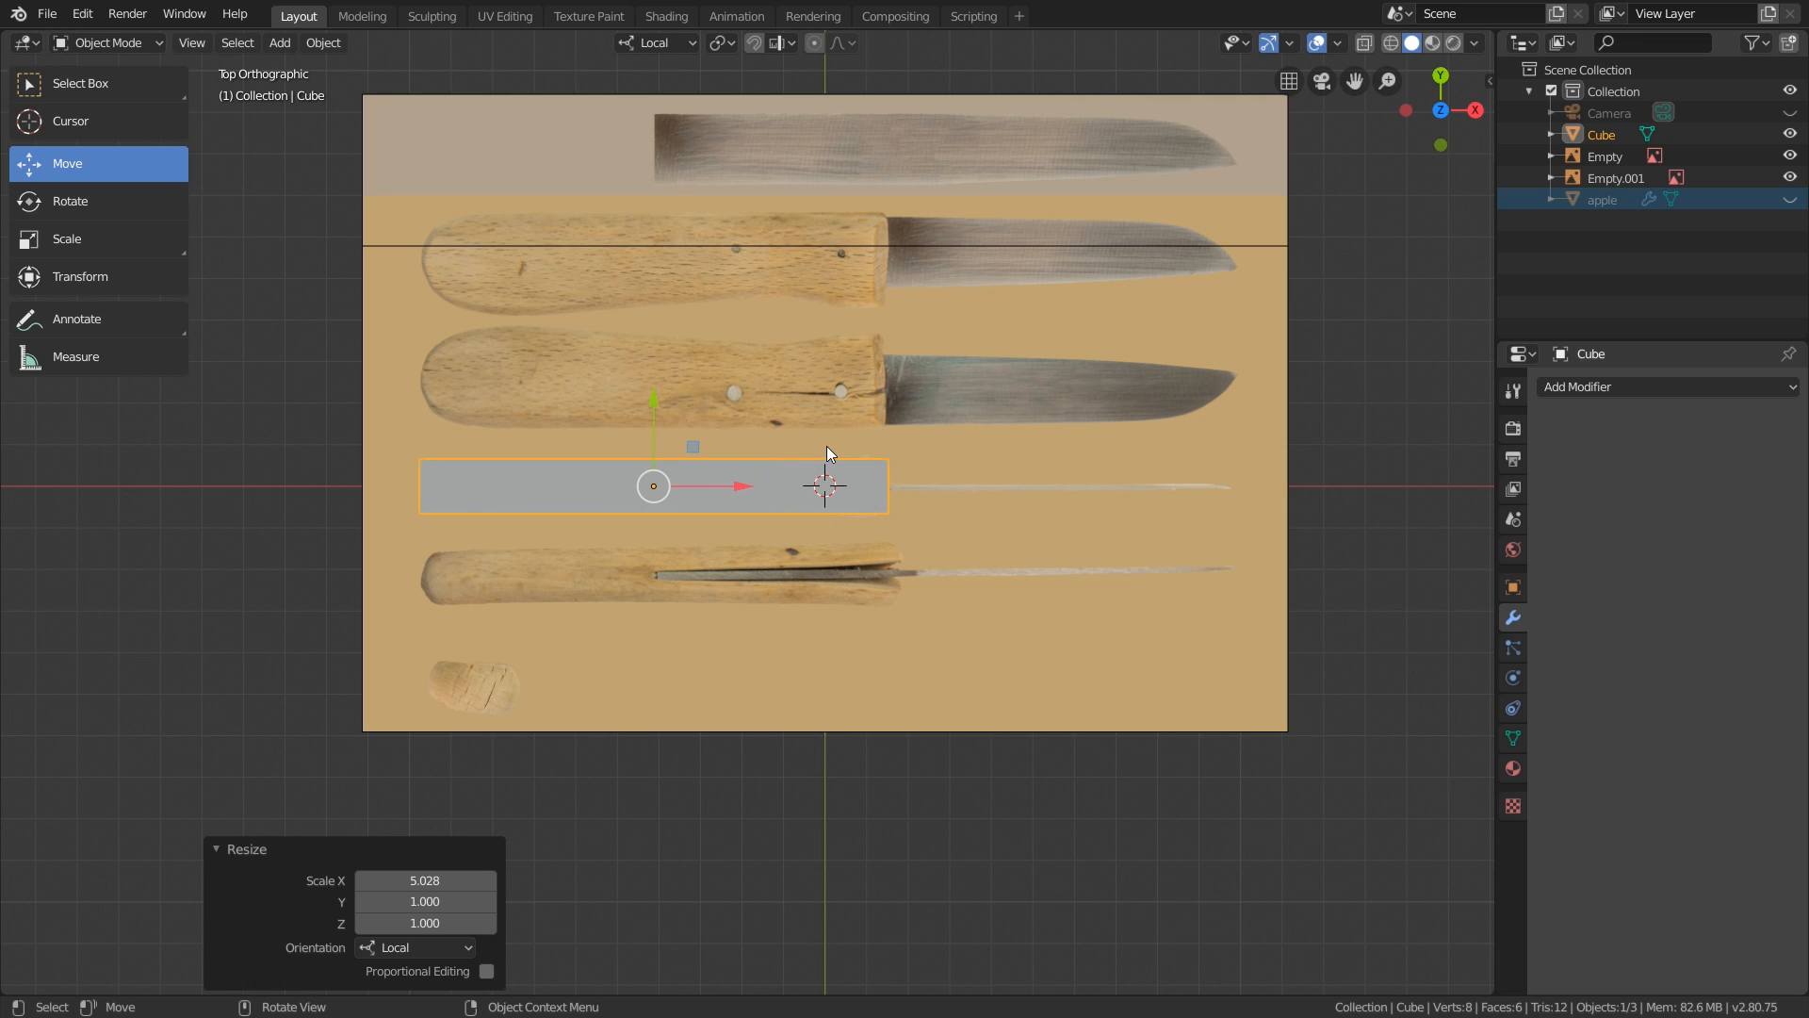
pyautogui.press('KP_1')
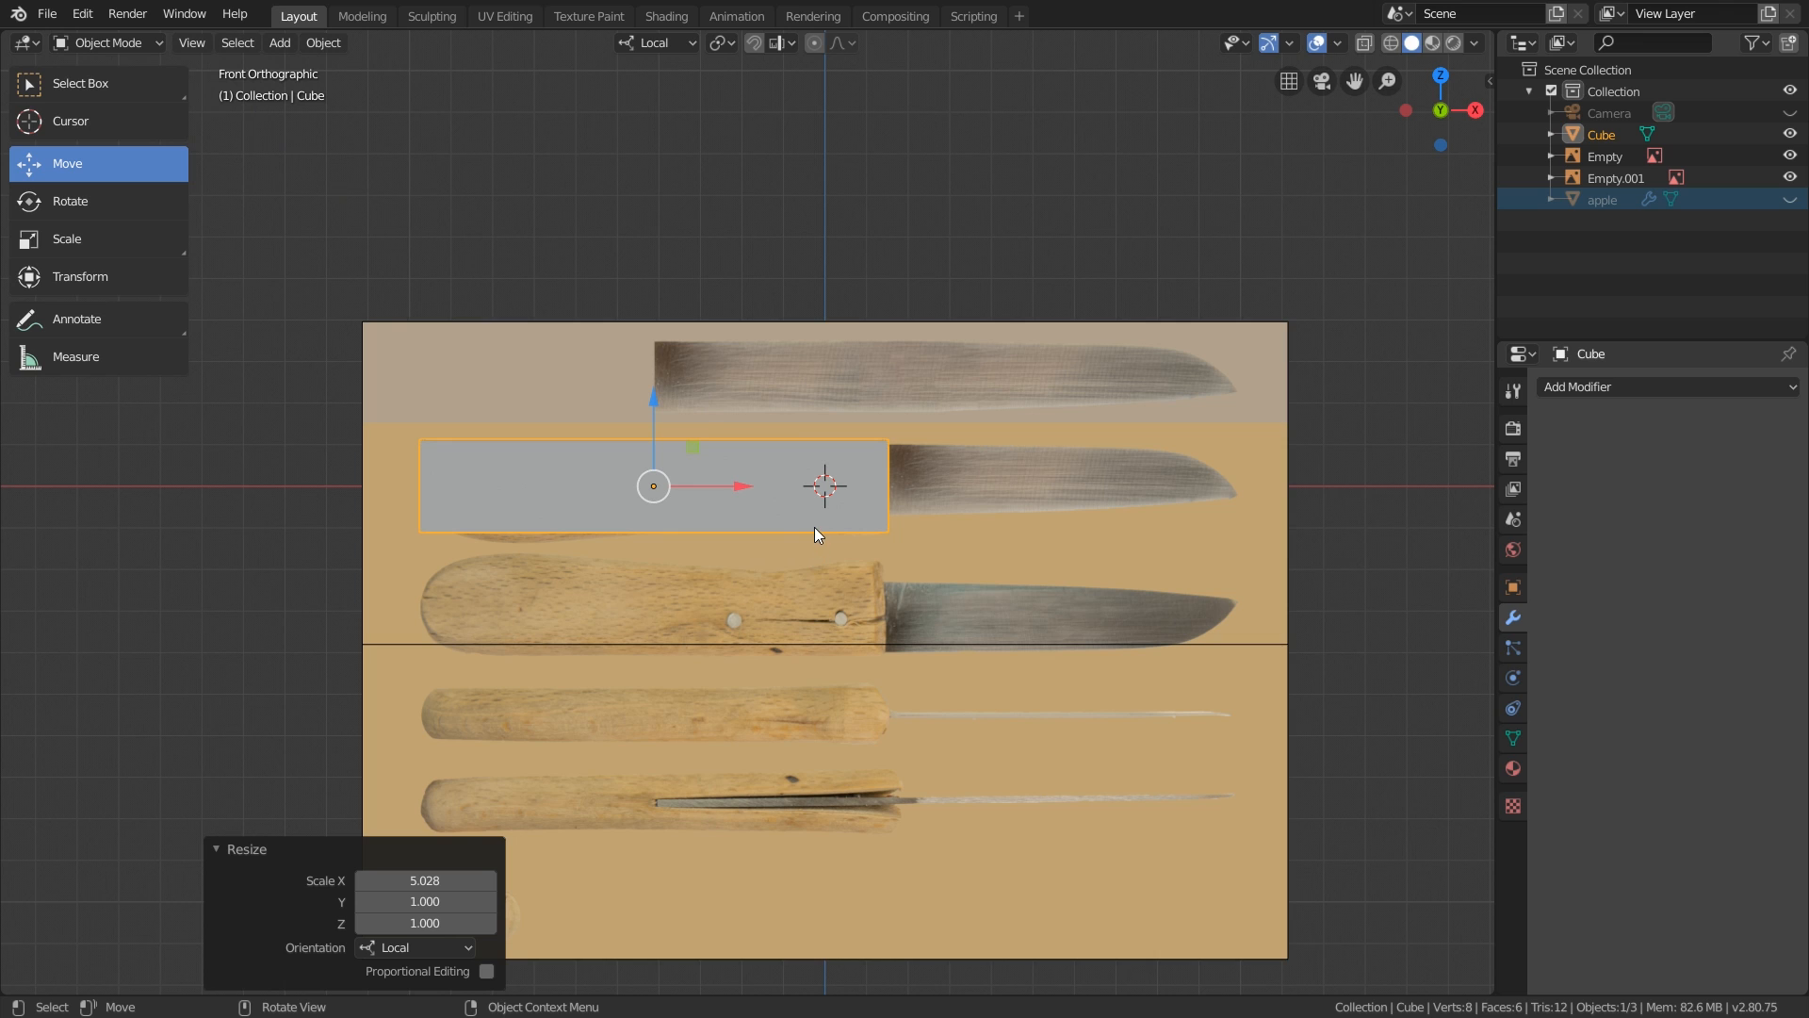
pyautogui.press('KP_3')
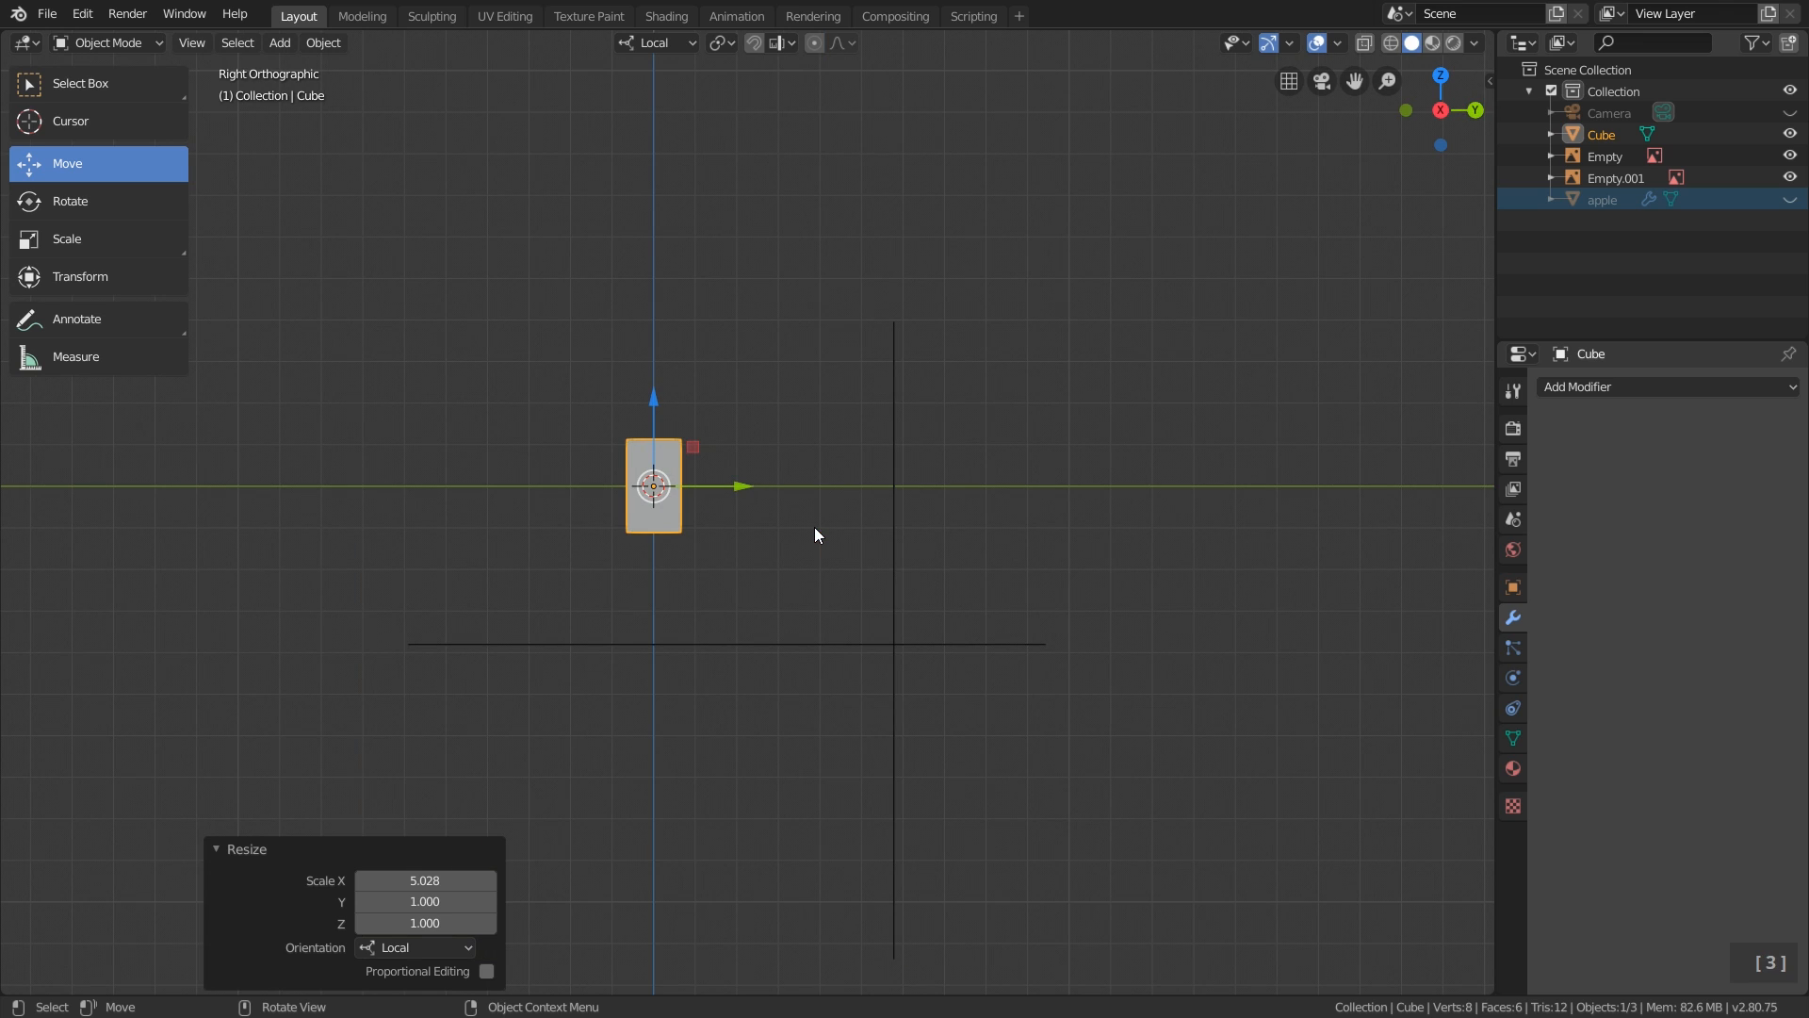
pyautogui.press('KP_7')
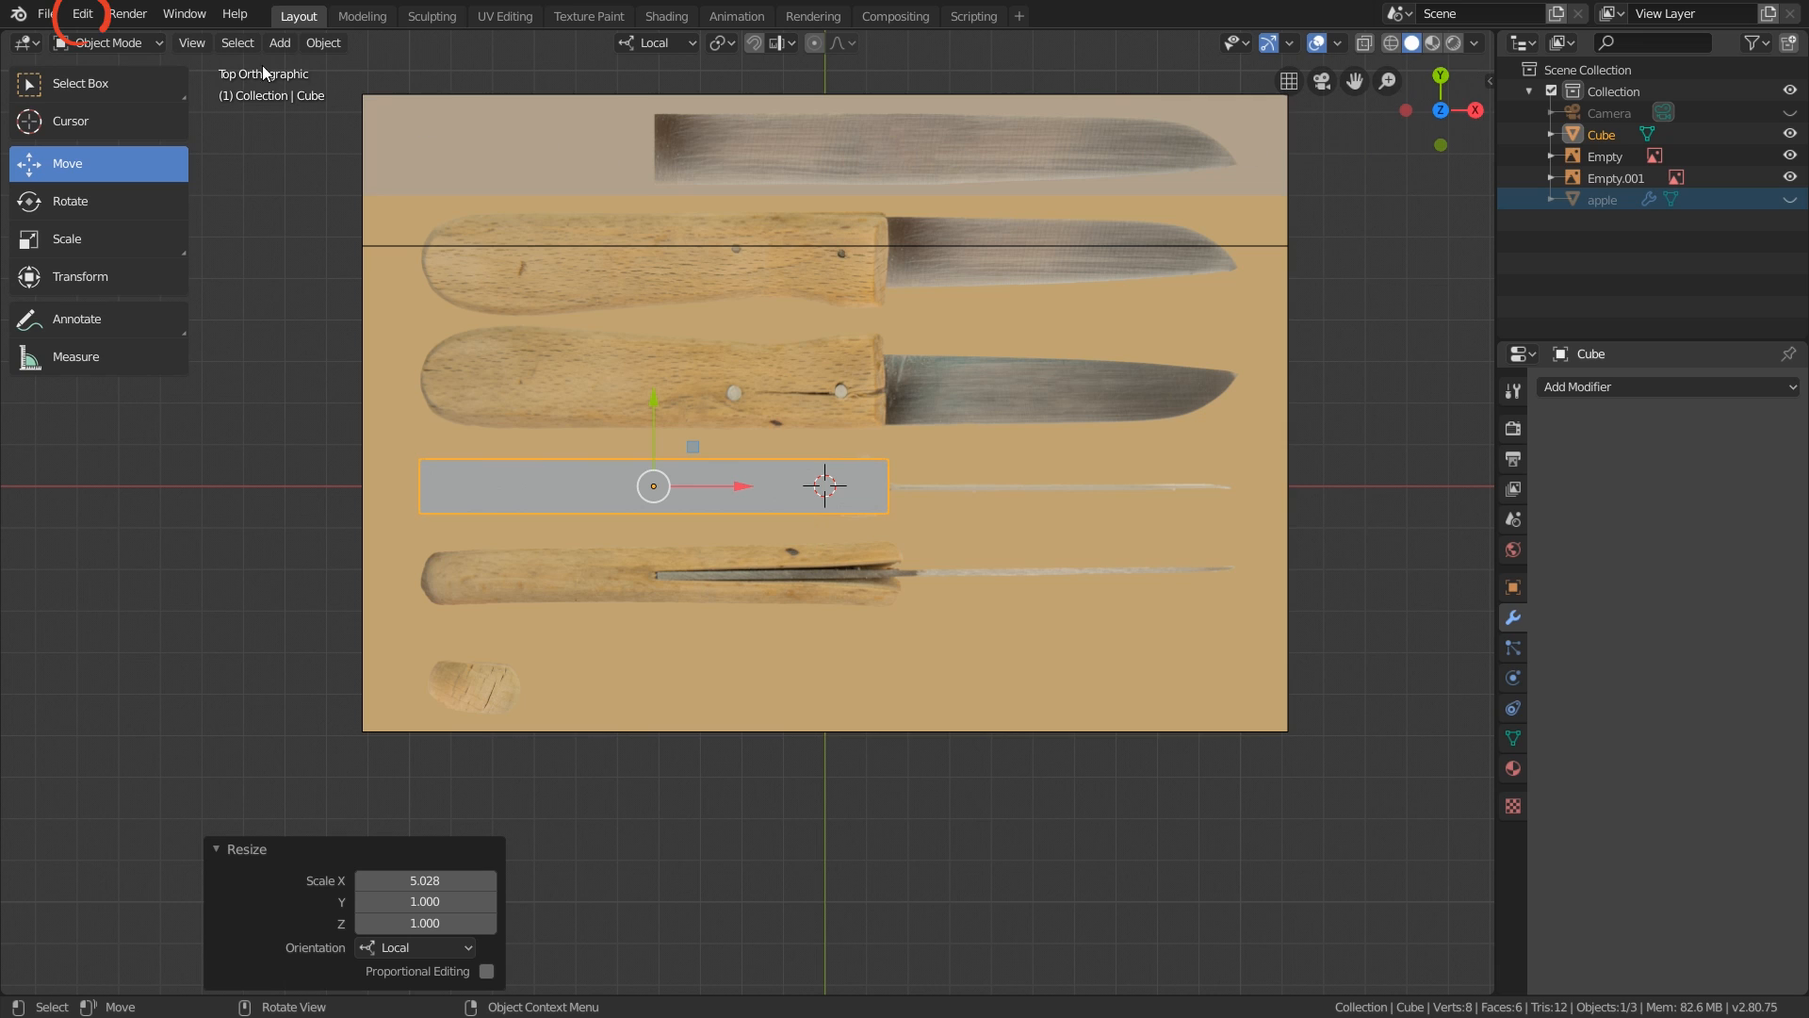
# Enable Emulate Numpad in the input preferences, and try switching to the right and top views.
pyautogui.click(82, 14)
pyautogui.click(131, 299)
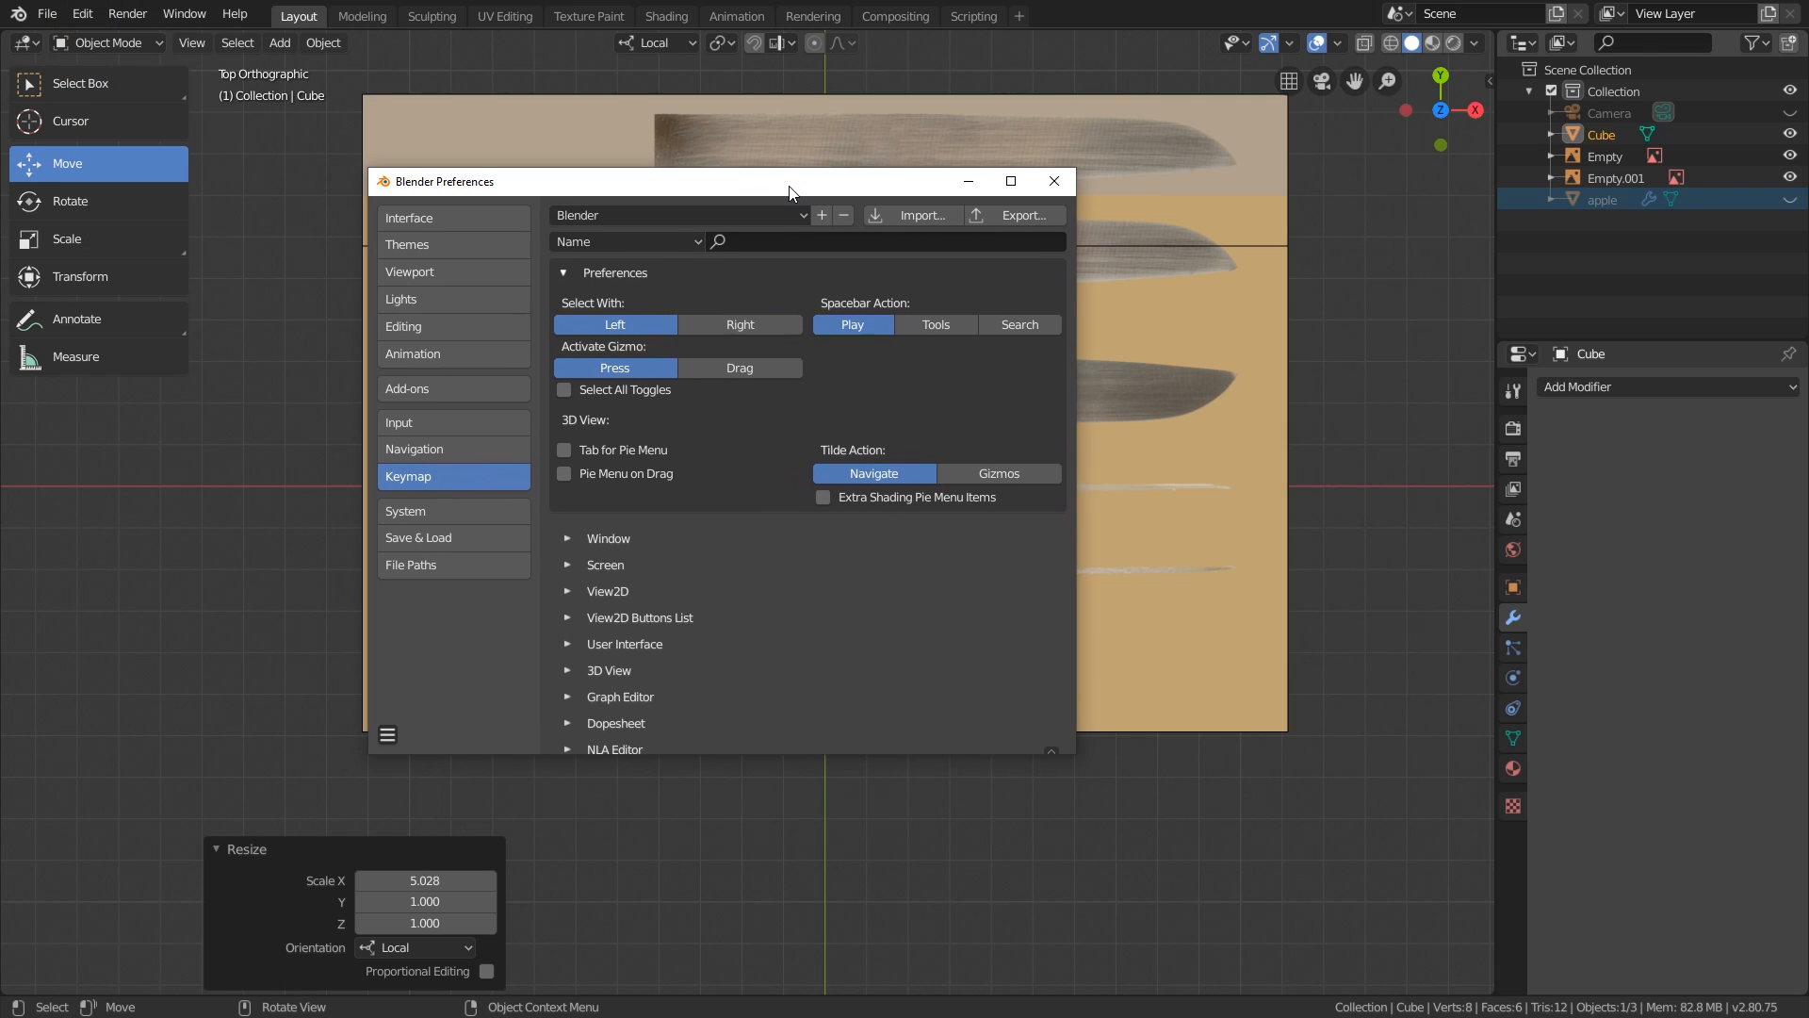
pyautogui.click(403, 432)
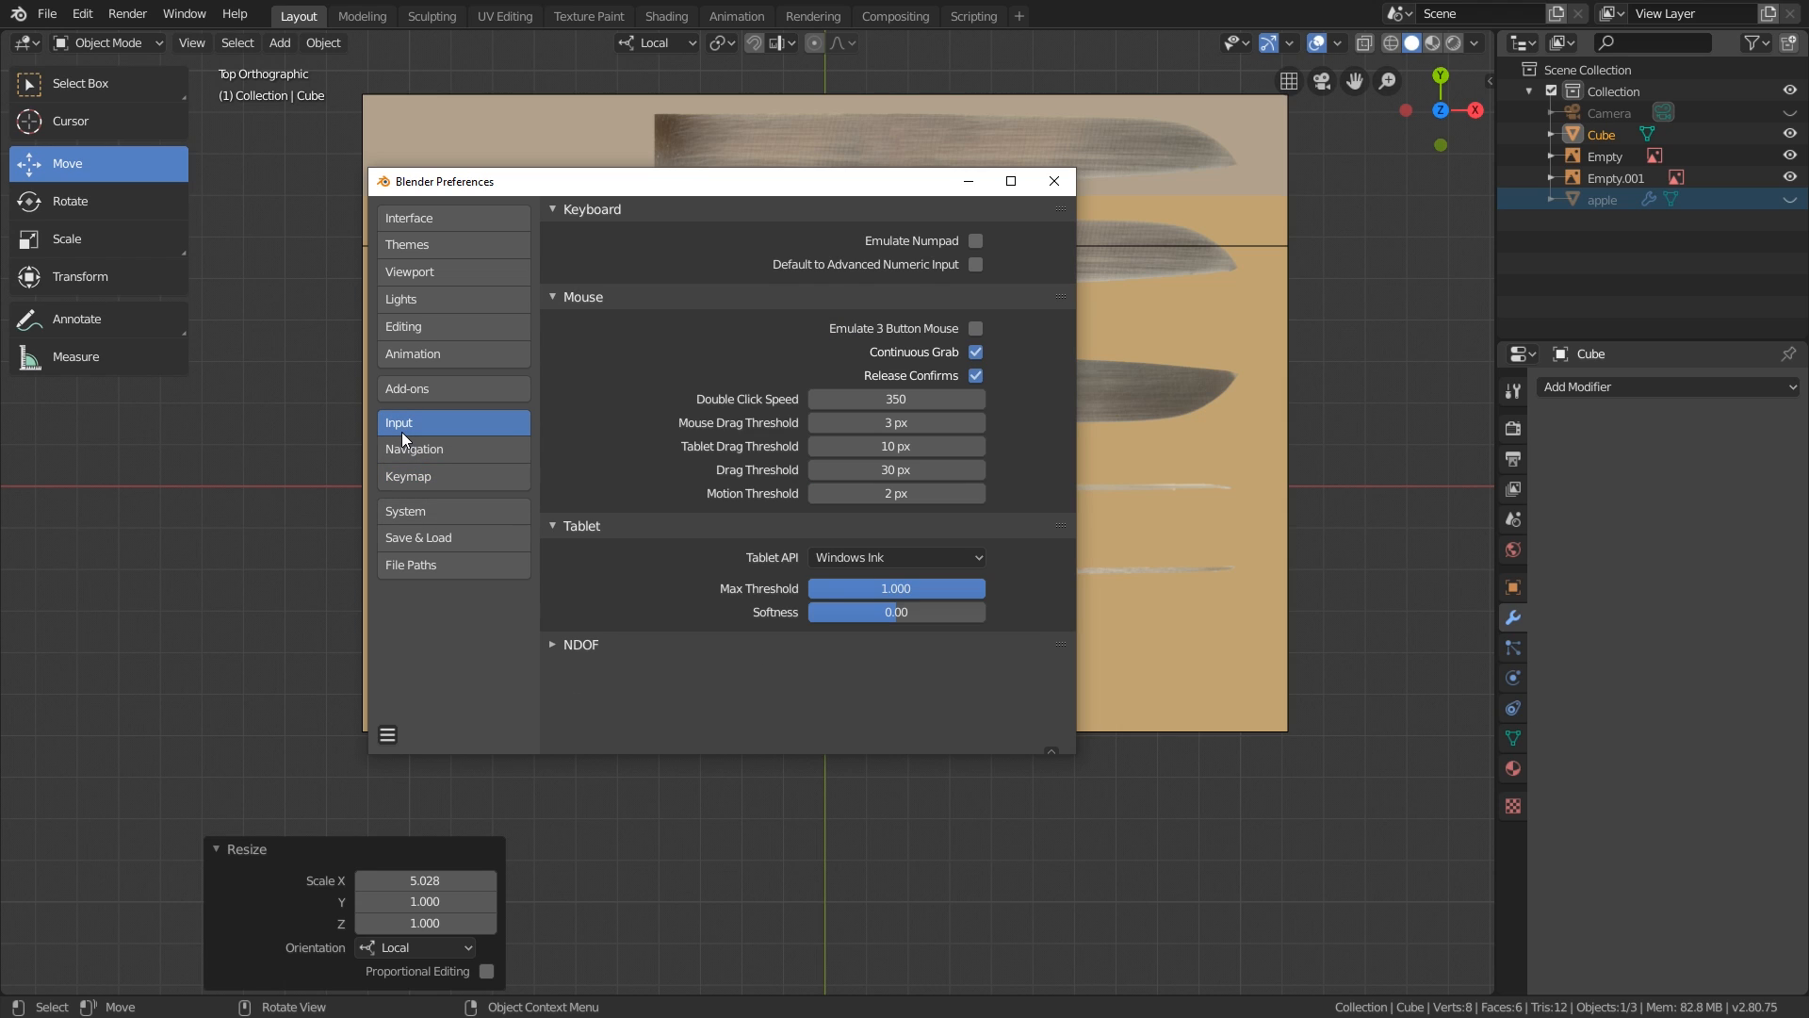
pyautogui.click(971, 244)
pyautogui.click(1054, 181)
pyautogui.press('3')
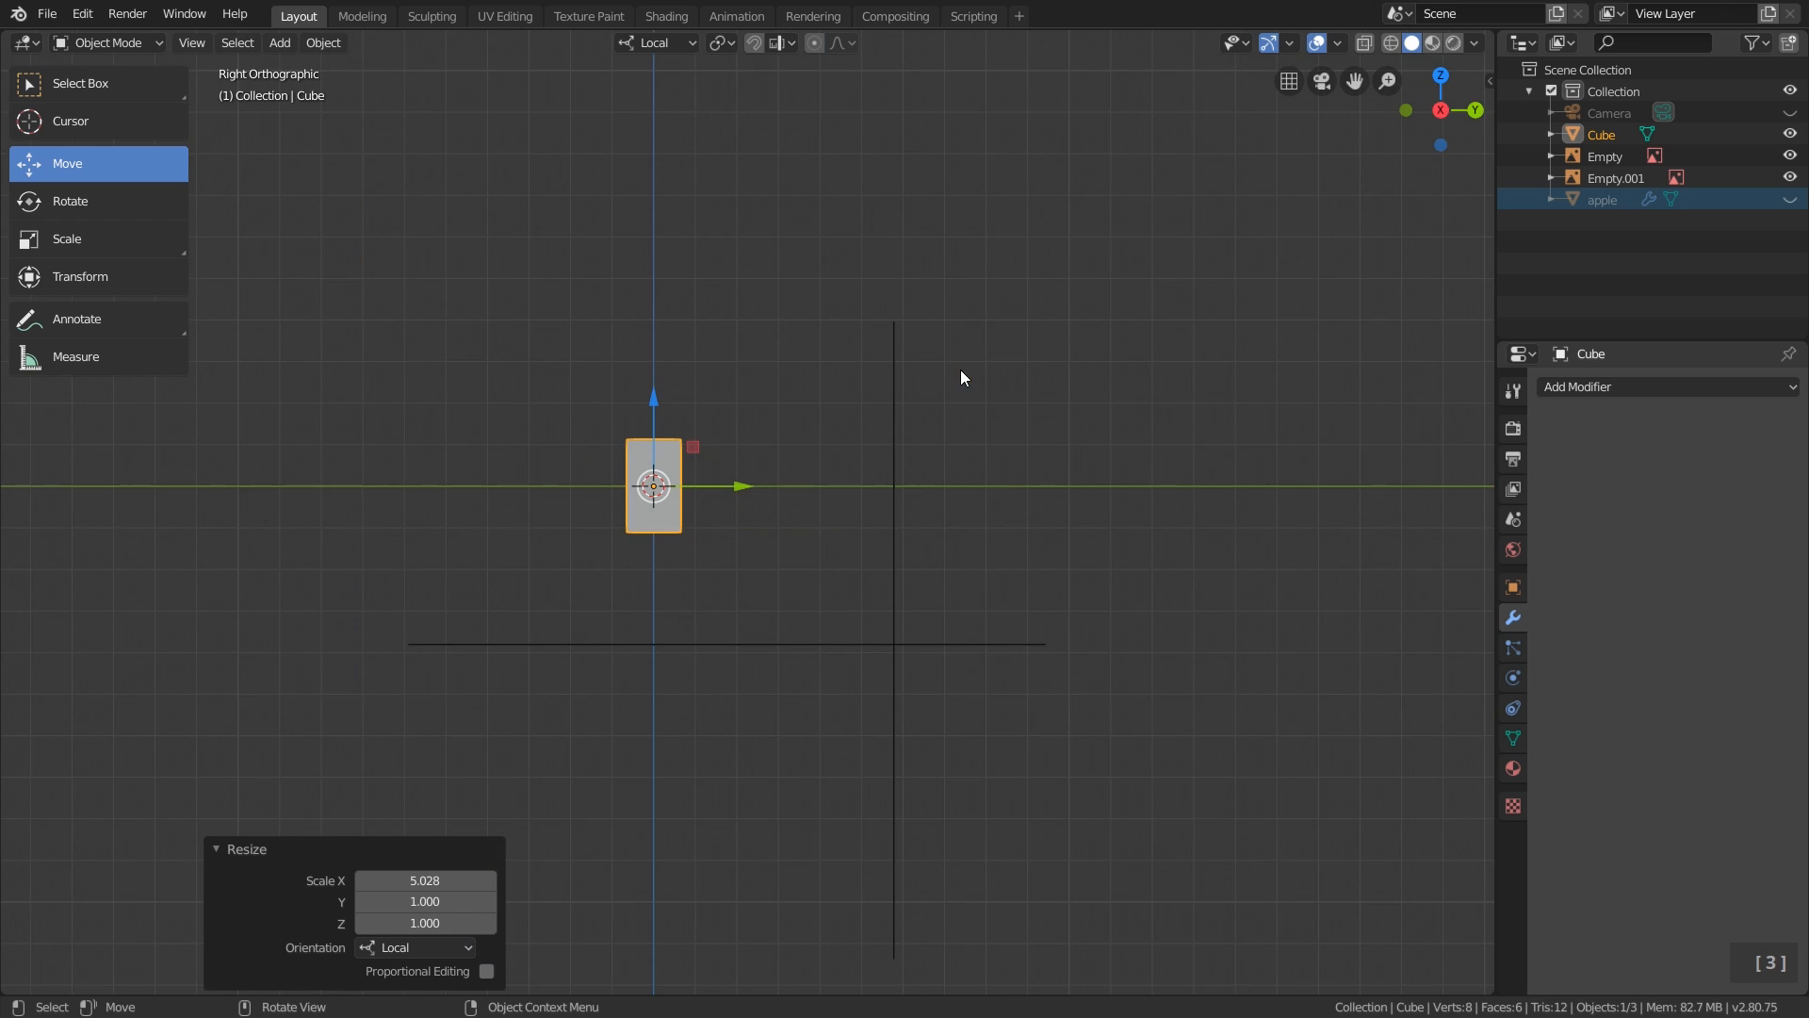
pyautogui.press('7')
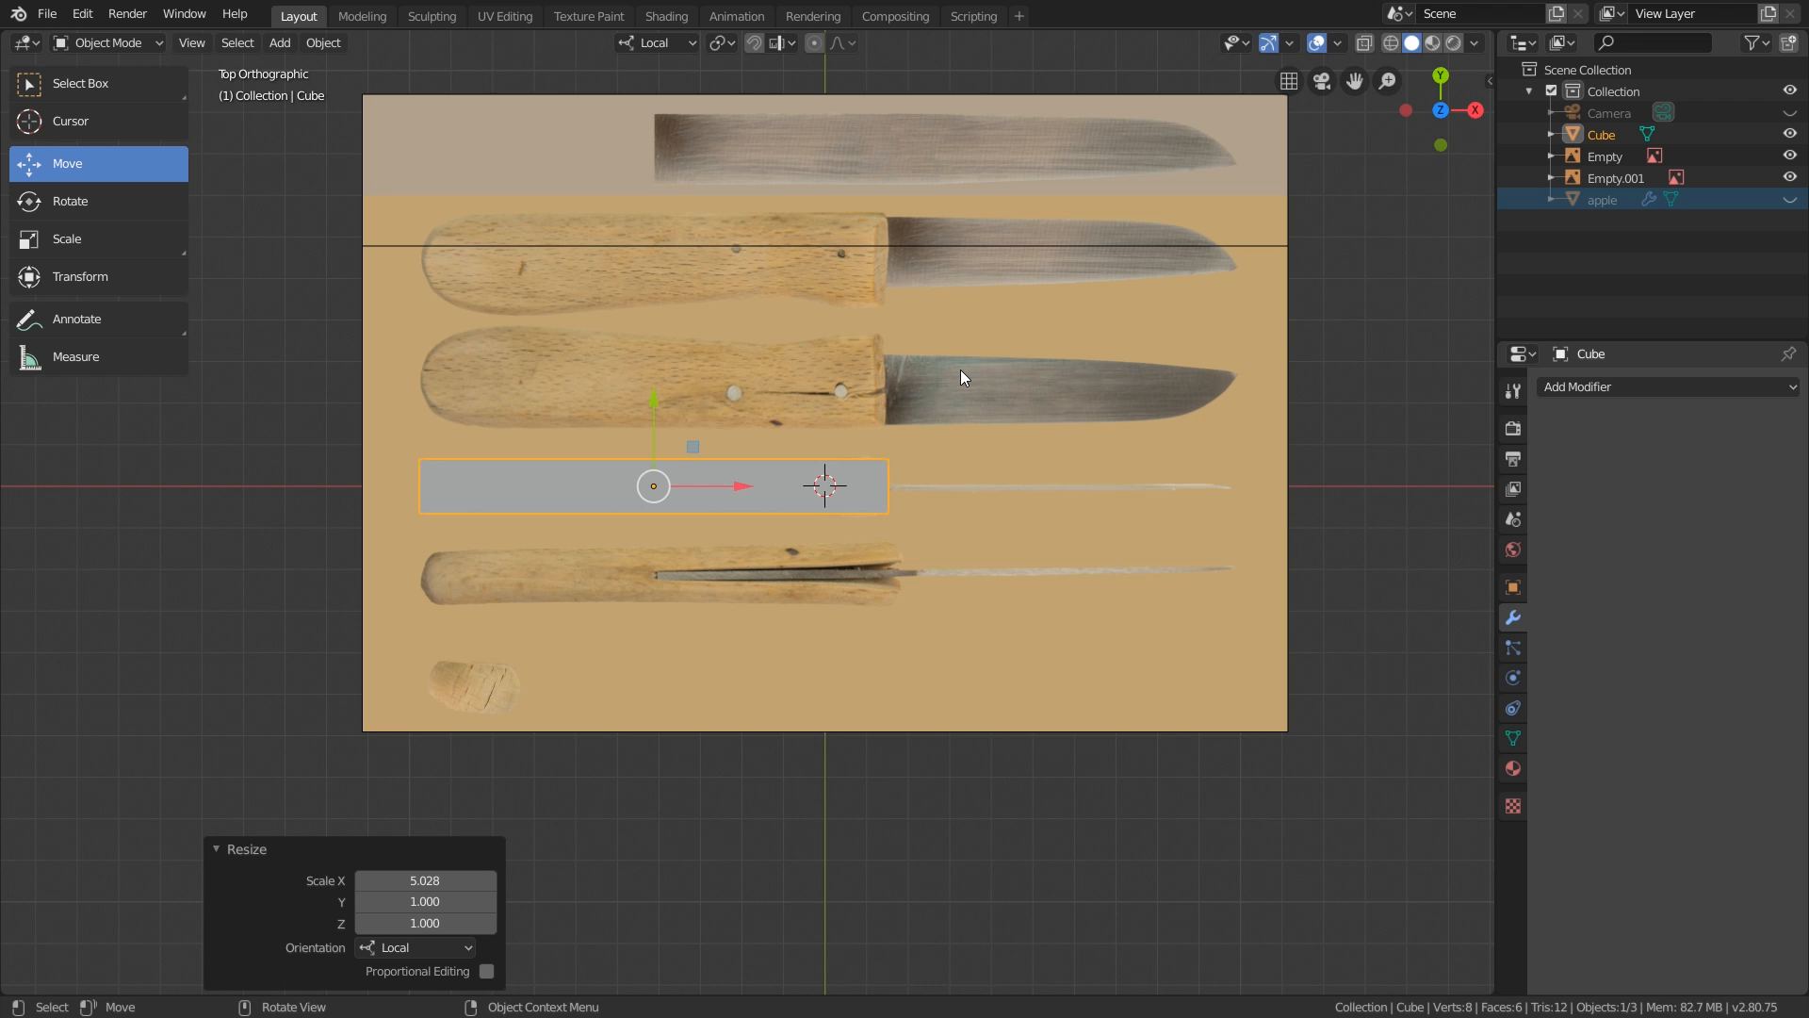
# Inspect the cube against the reference images by flipping between opposite top and front views, plus the right view.
pyautogui.press('9')
pyautogui.press('9')
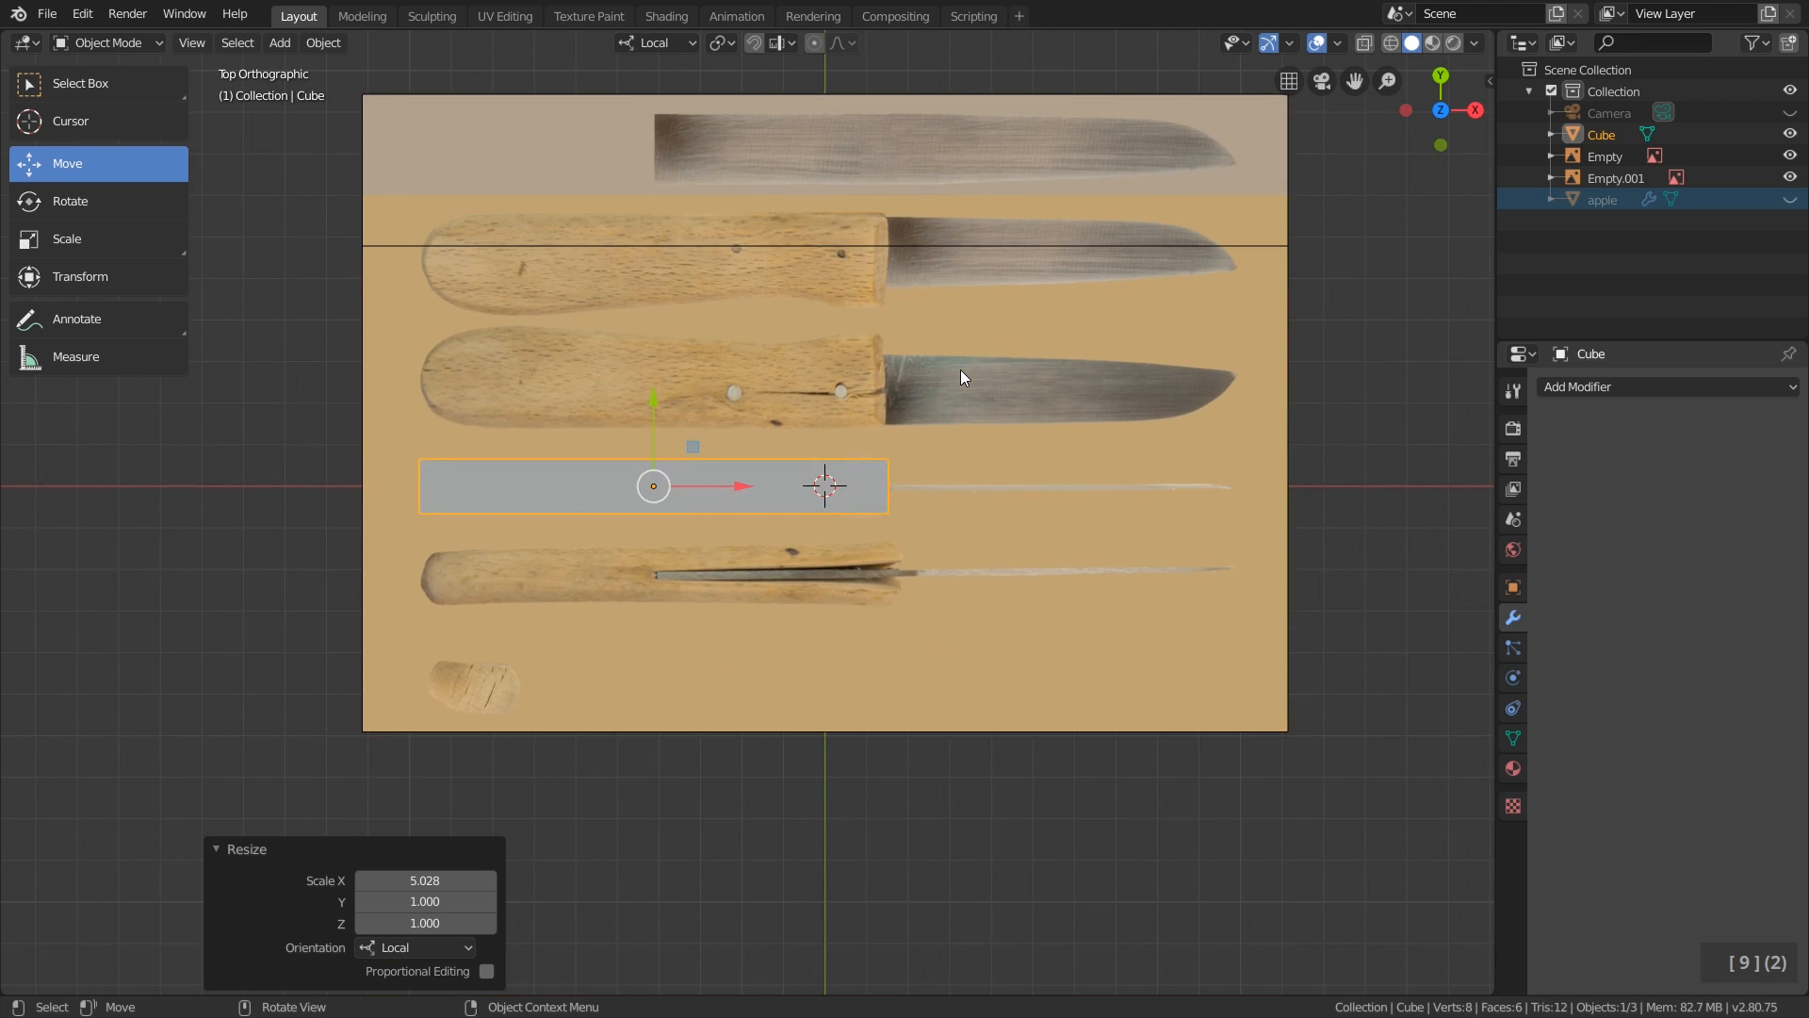
pyautogui.press('9')
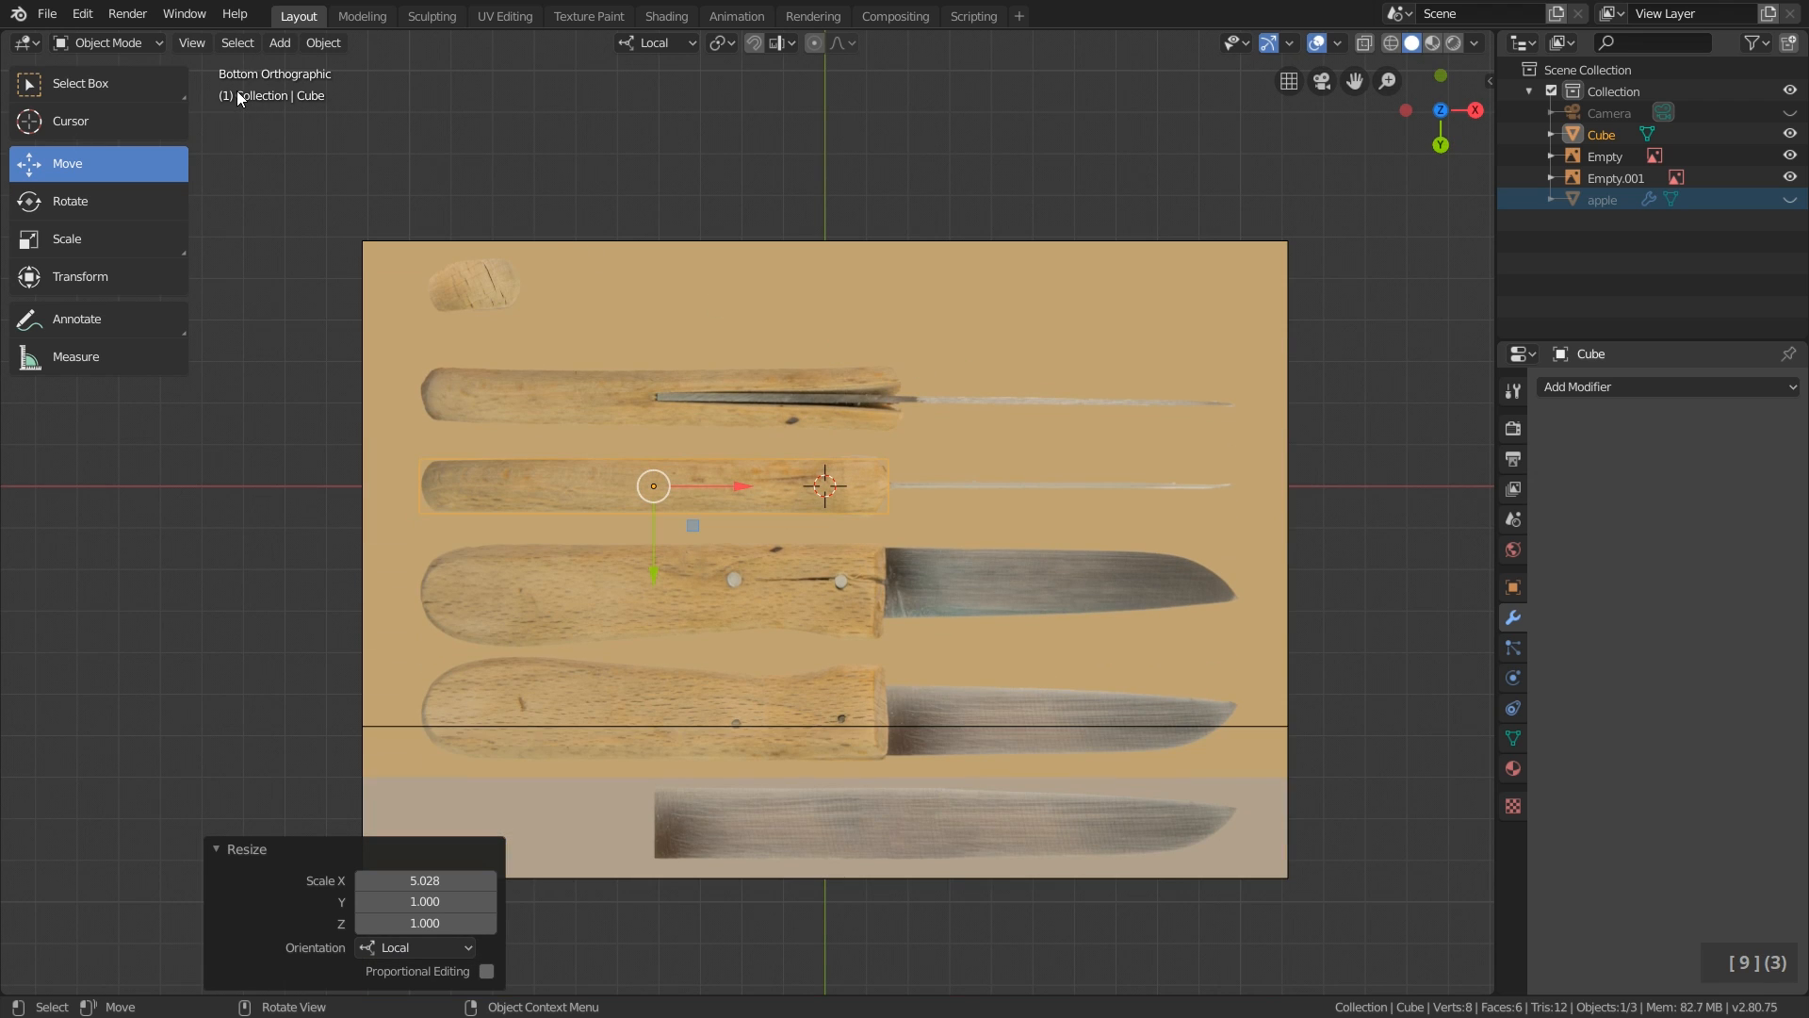
pyautogui.press('9')
pyautogui.press('9')
pyautogui.press('1')
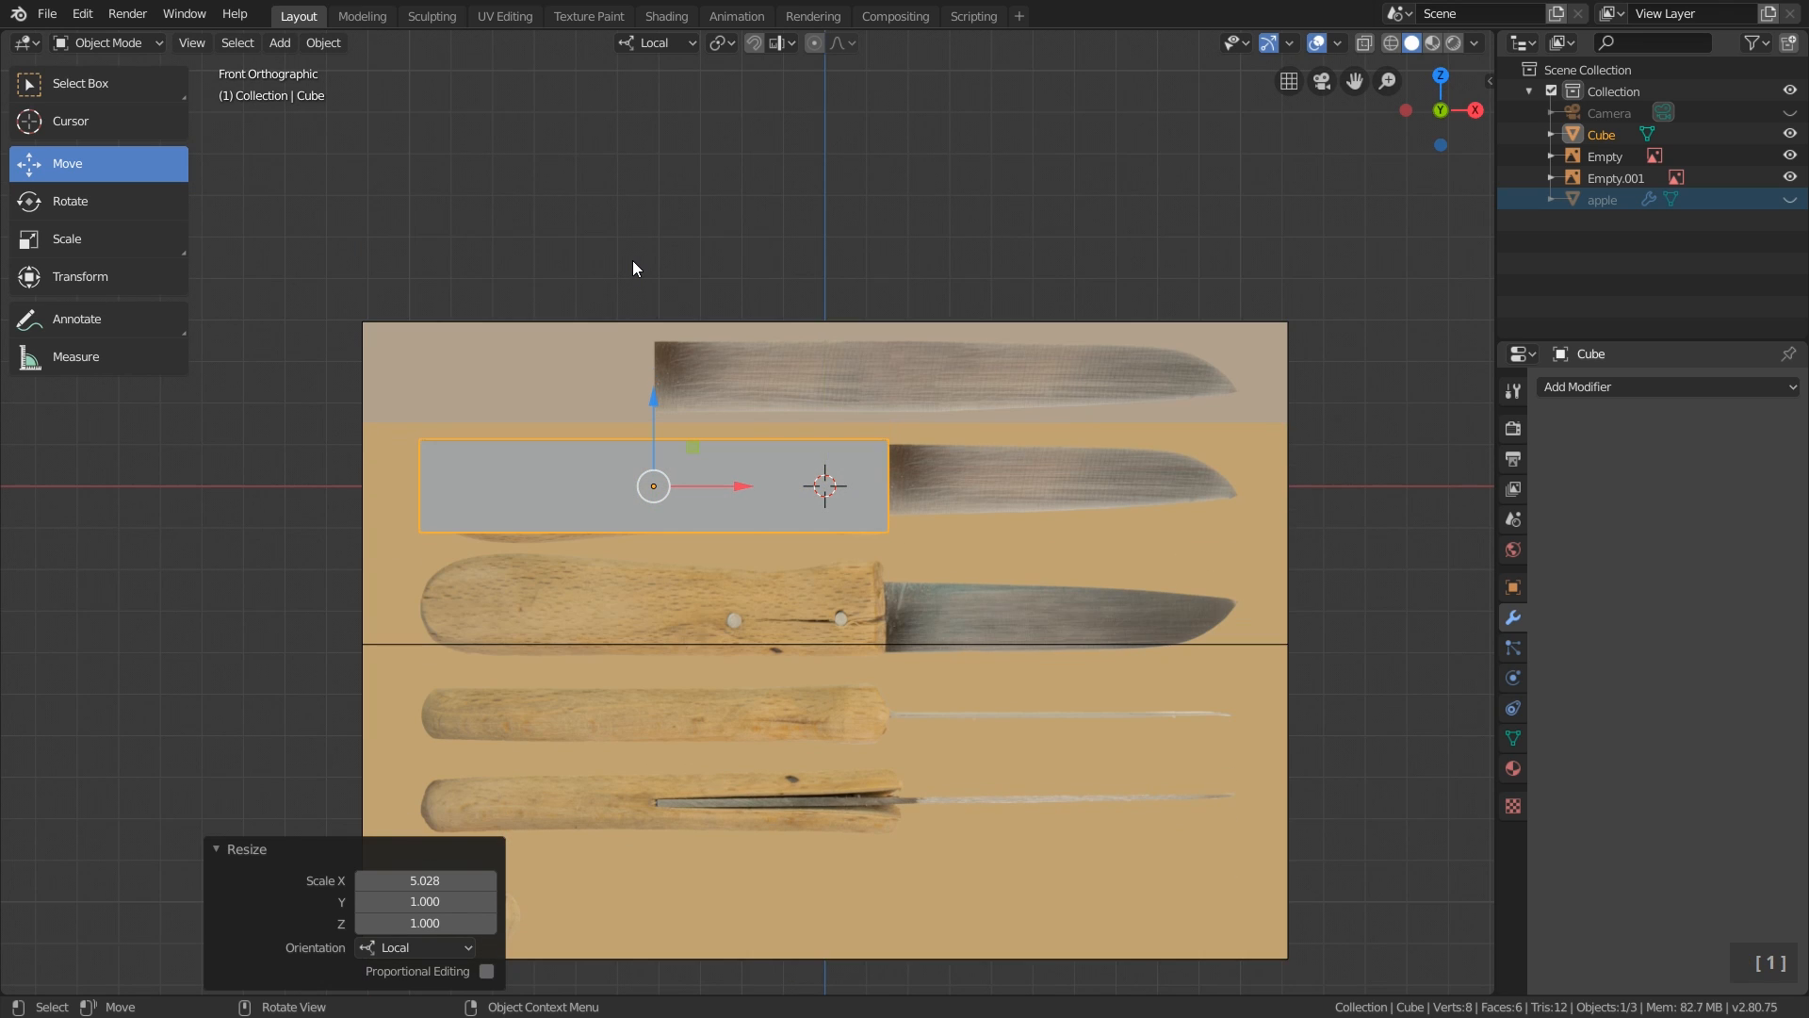
pyautogui.press('9')
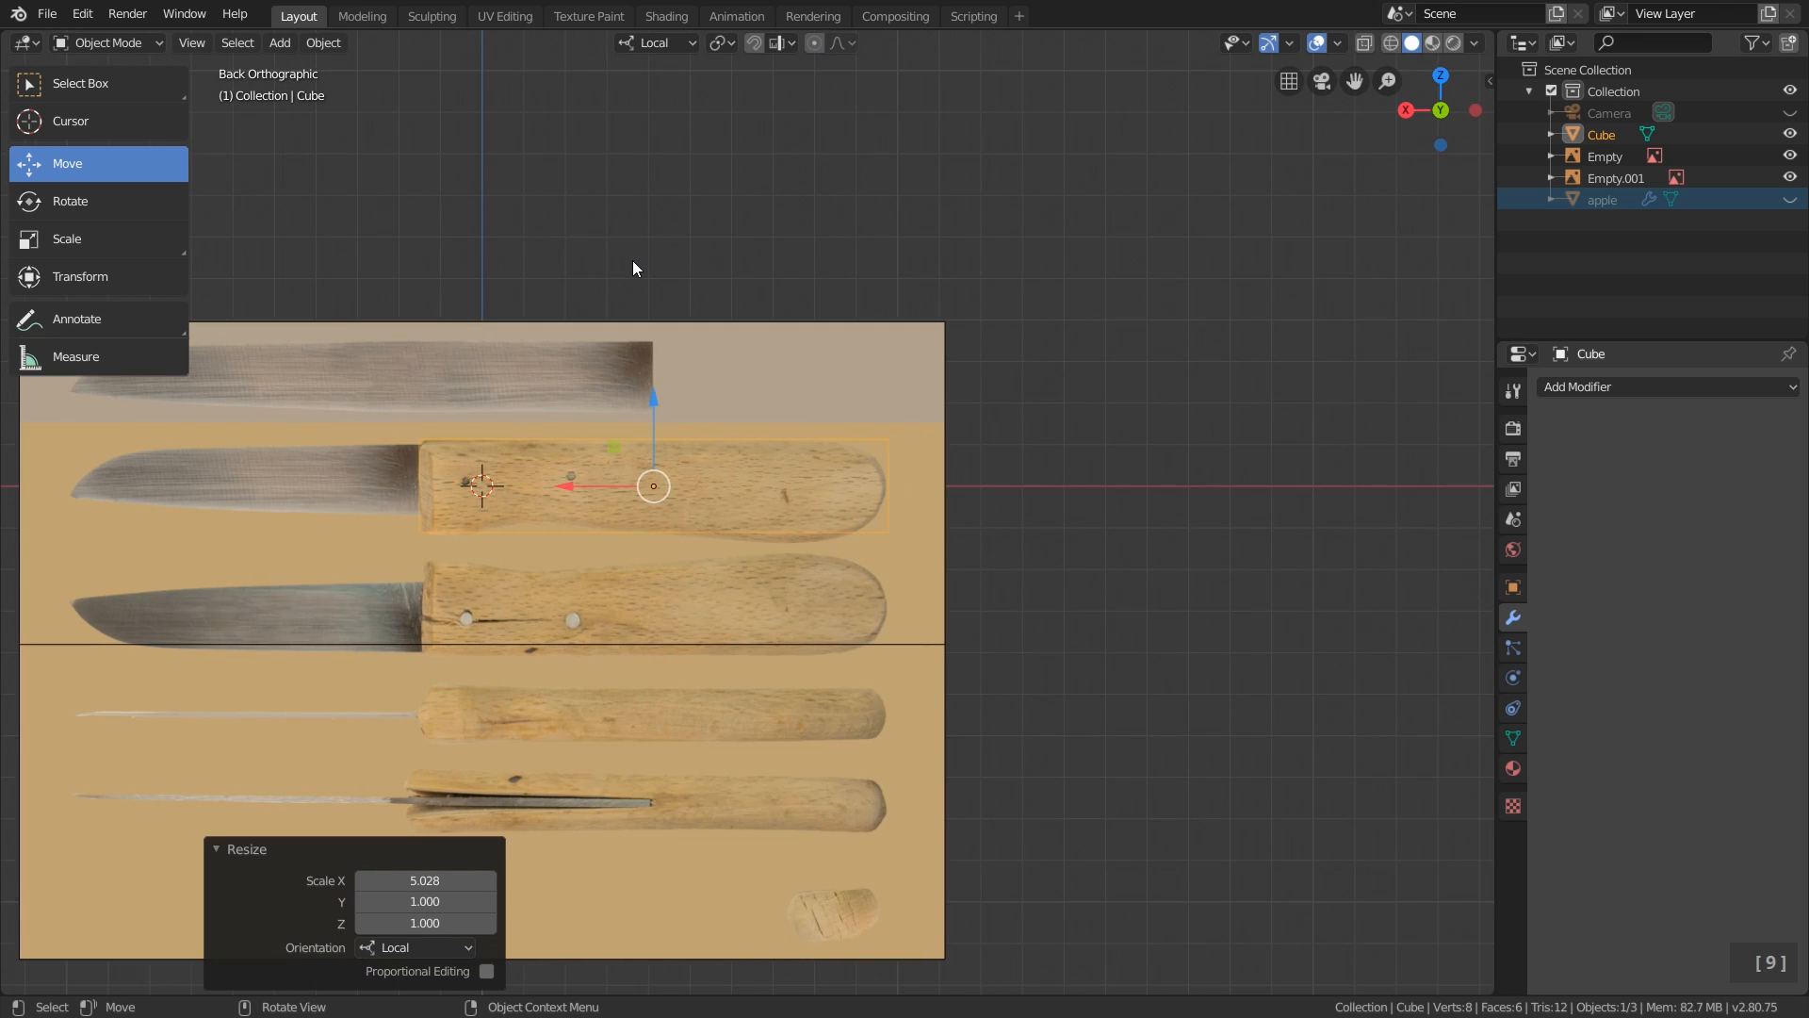
pyautogui.press('1')
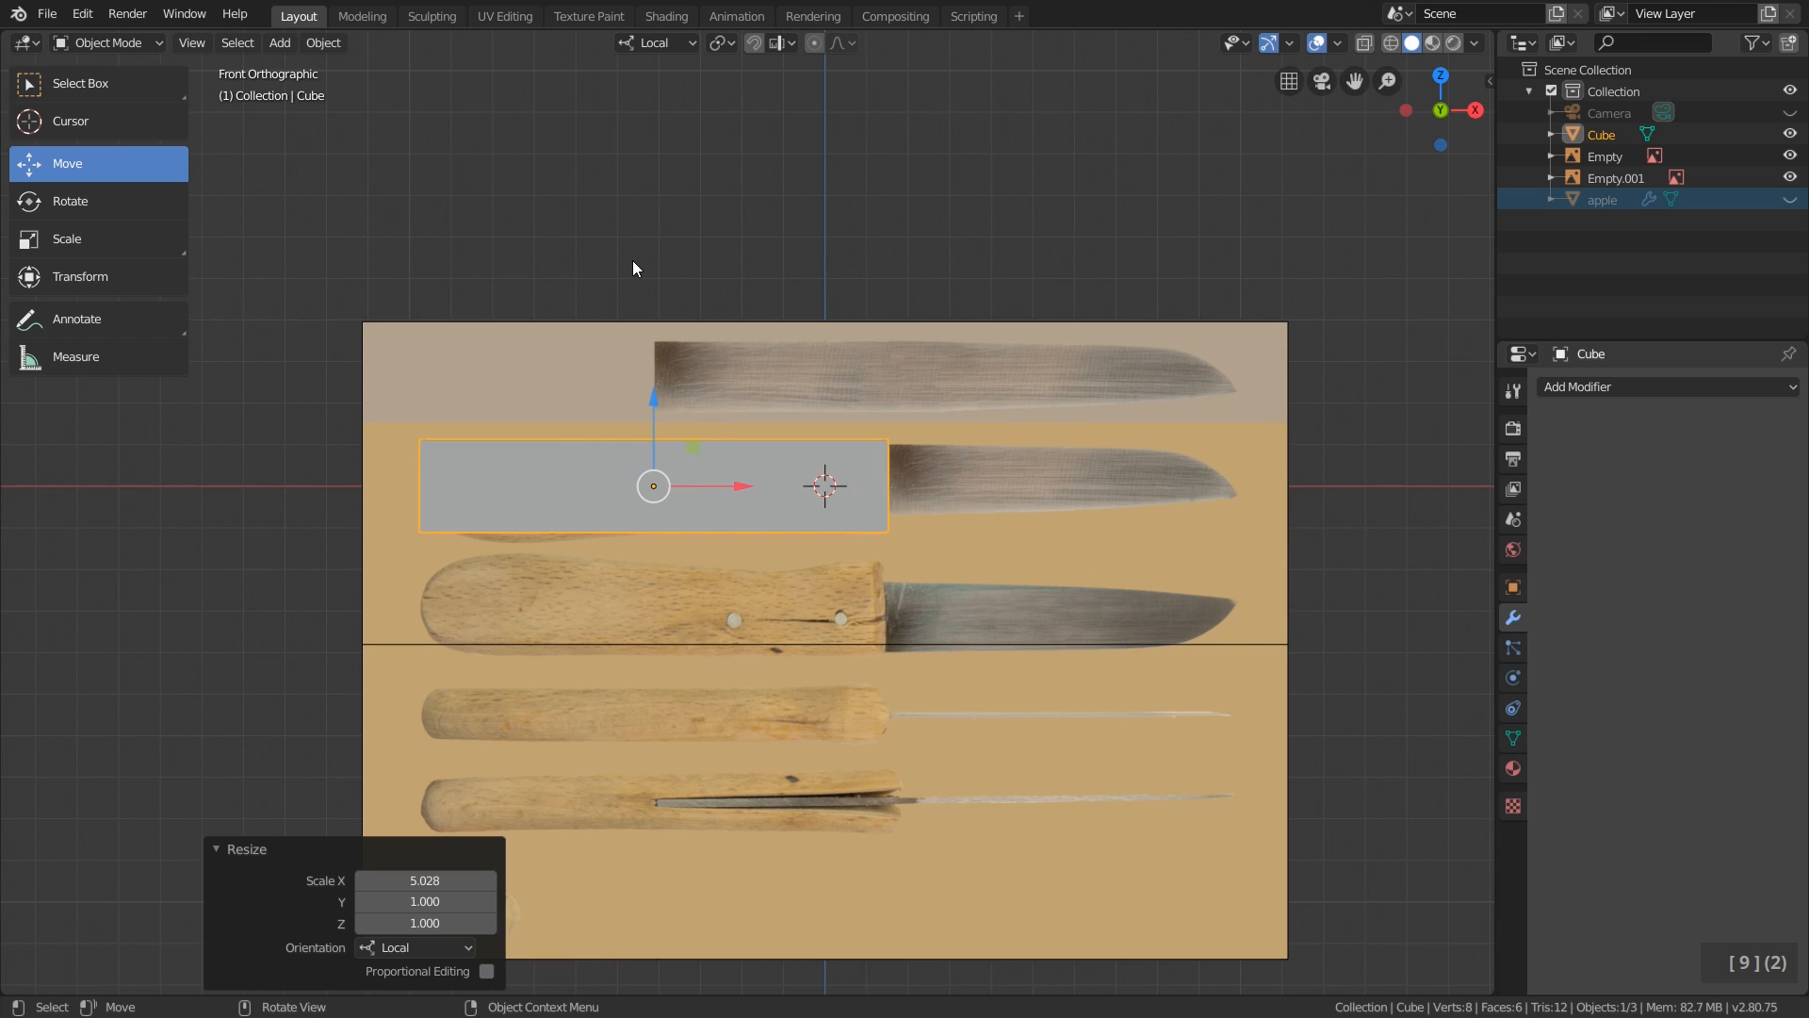
pyautogui.press('3')
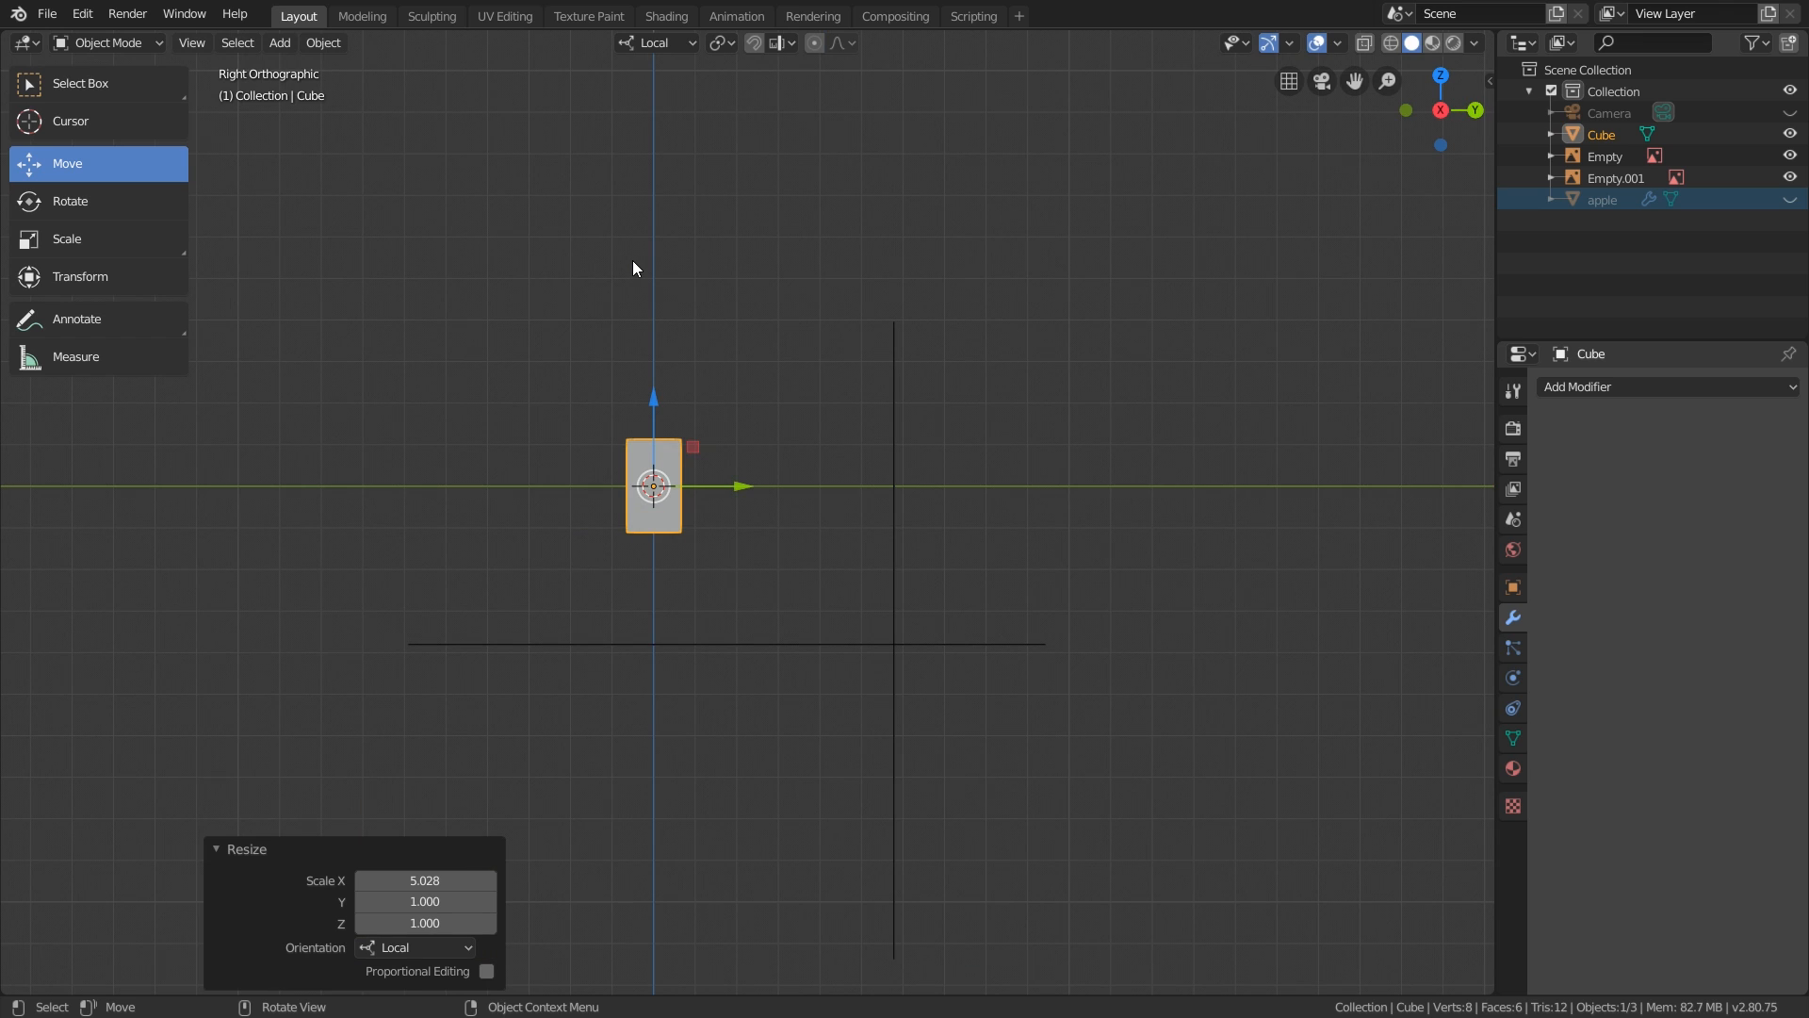
pyautogui.press('9')
pyautogui.press('9')
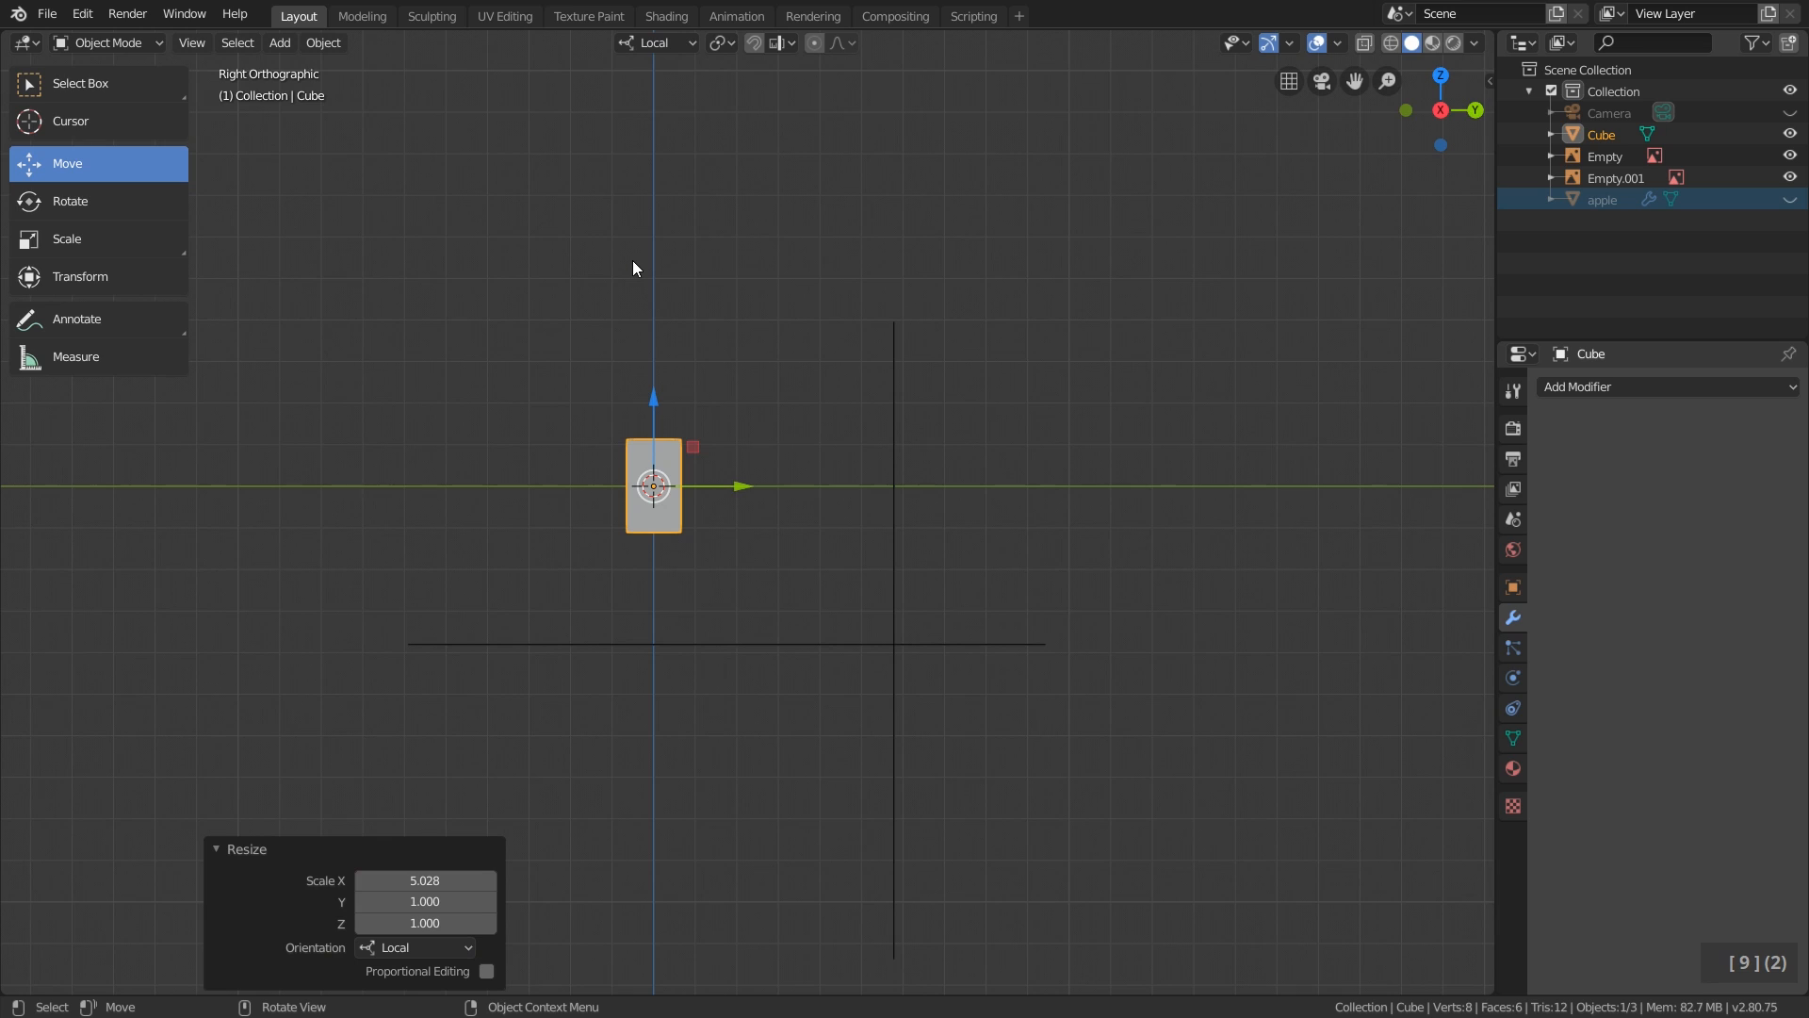
pyautogui.press('1')
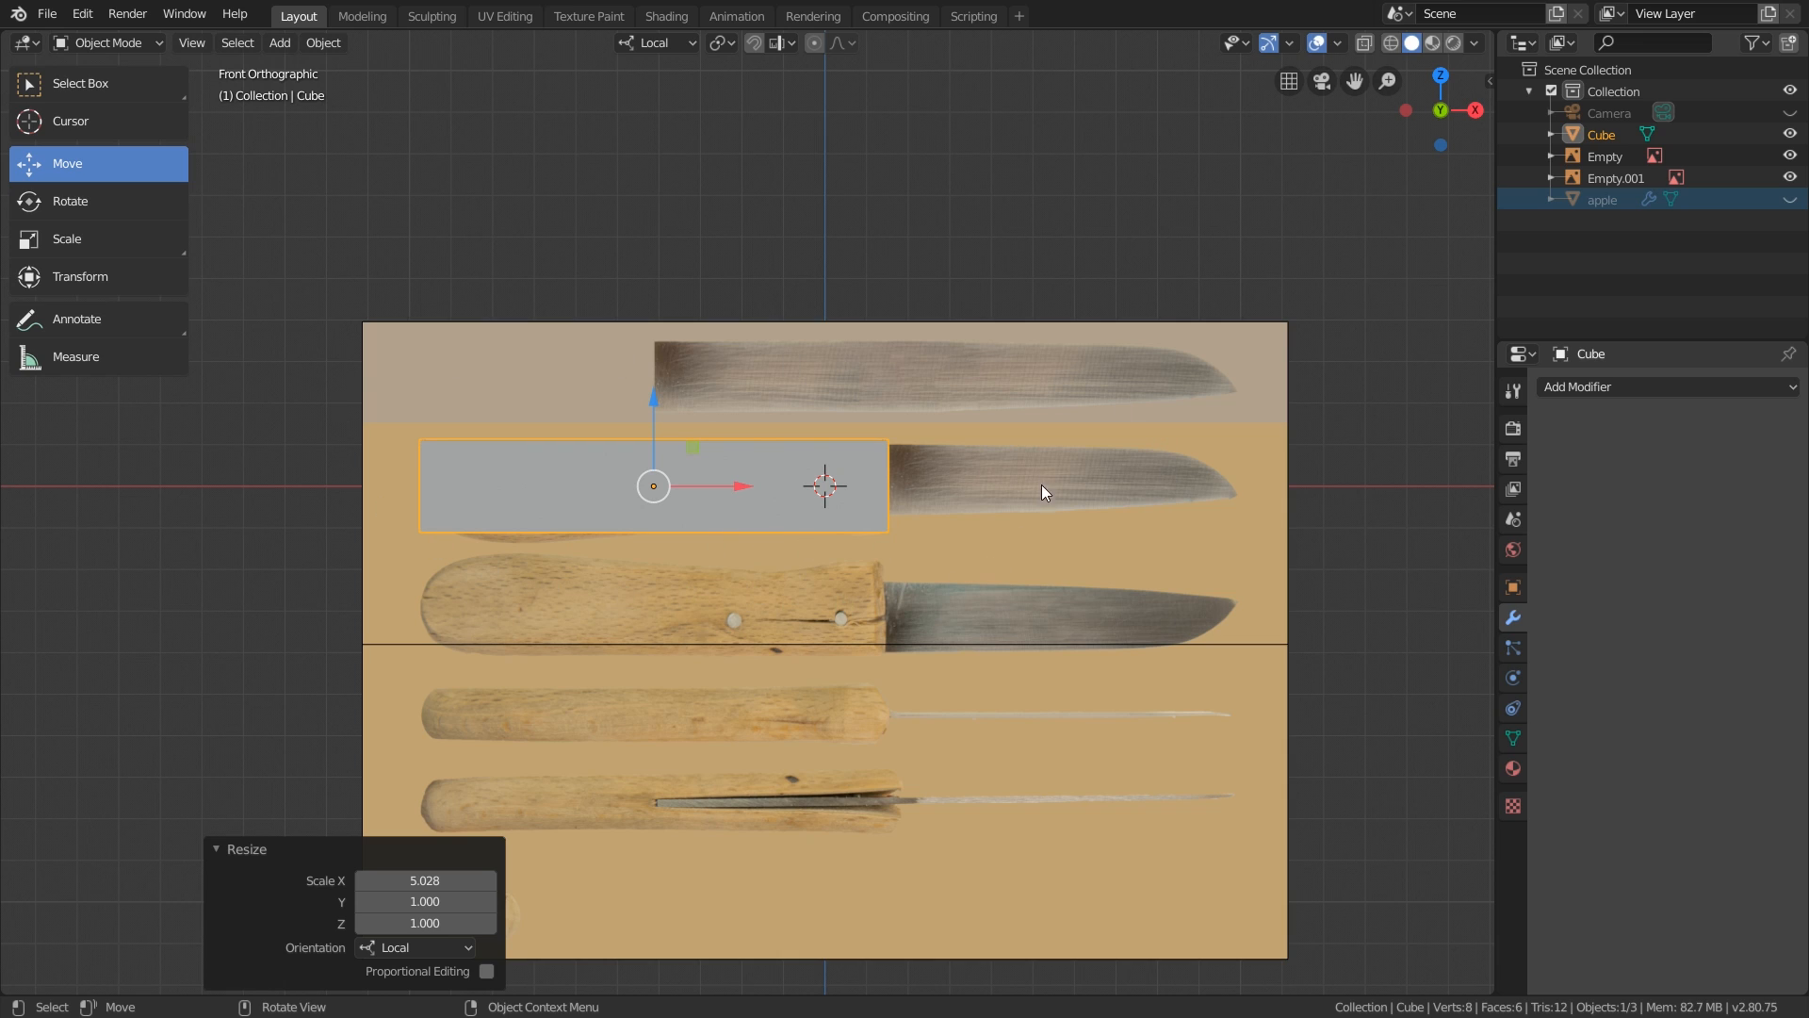
# Set the upright knife reference image's depth to Front, enable Use Alpha, and set its transparency to about 0.468.
pyautogui.click(1042, 441)
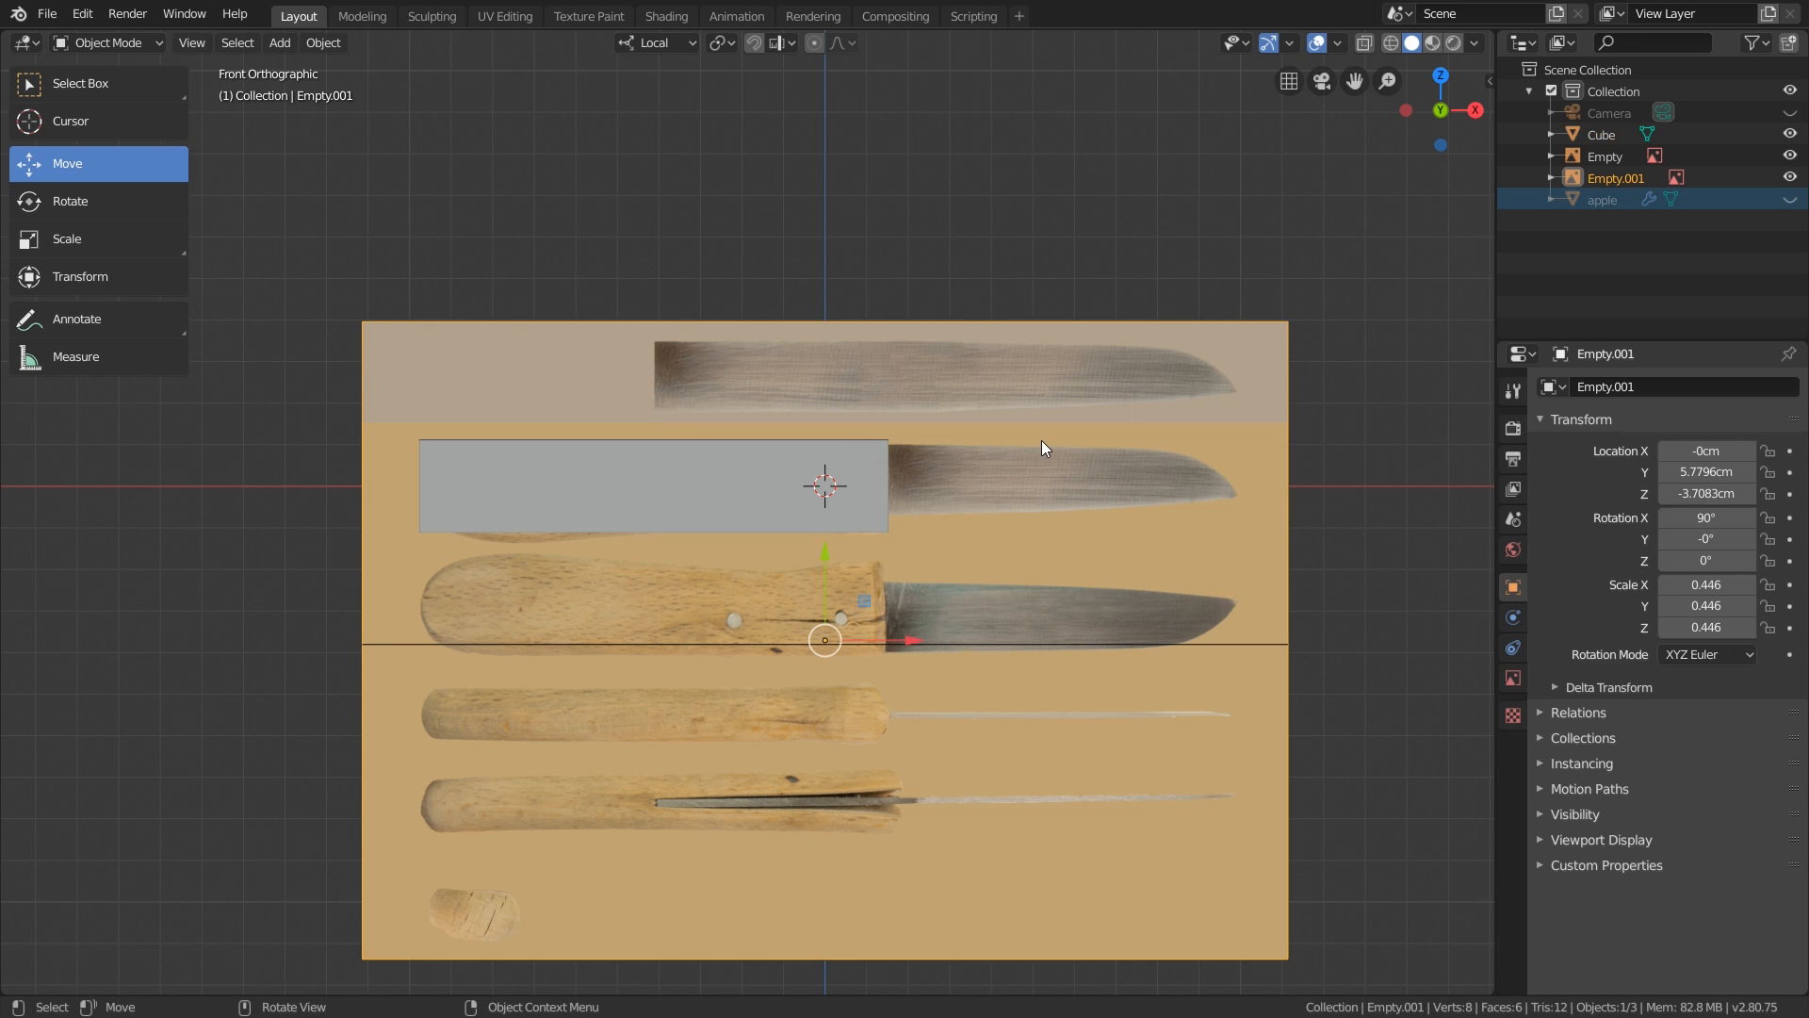
pyautogui.click(1513, 679)
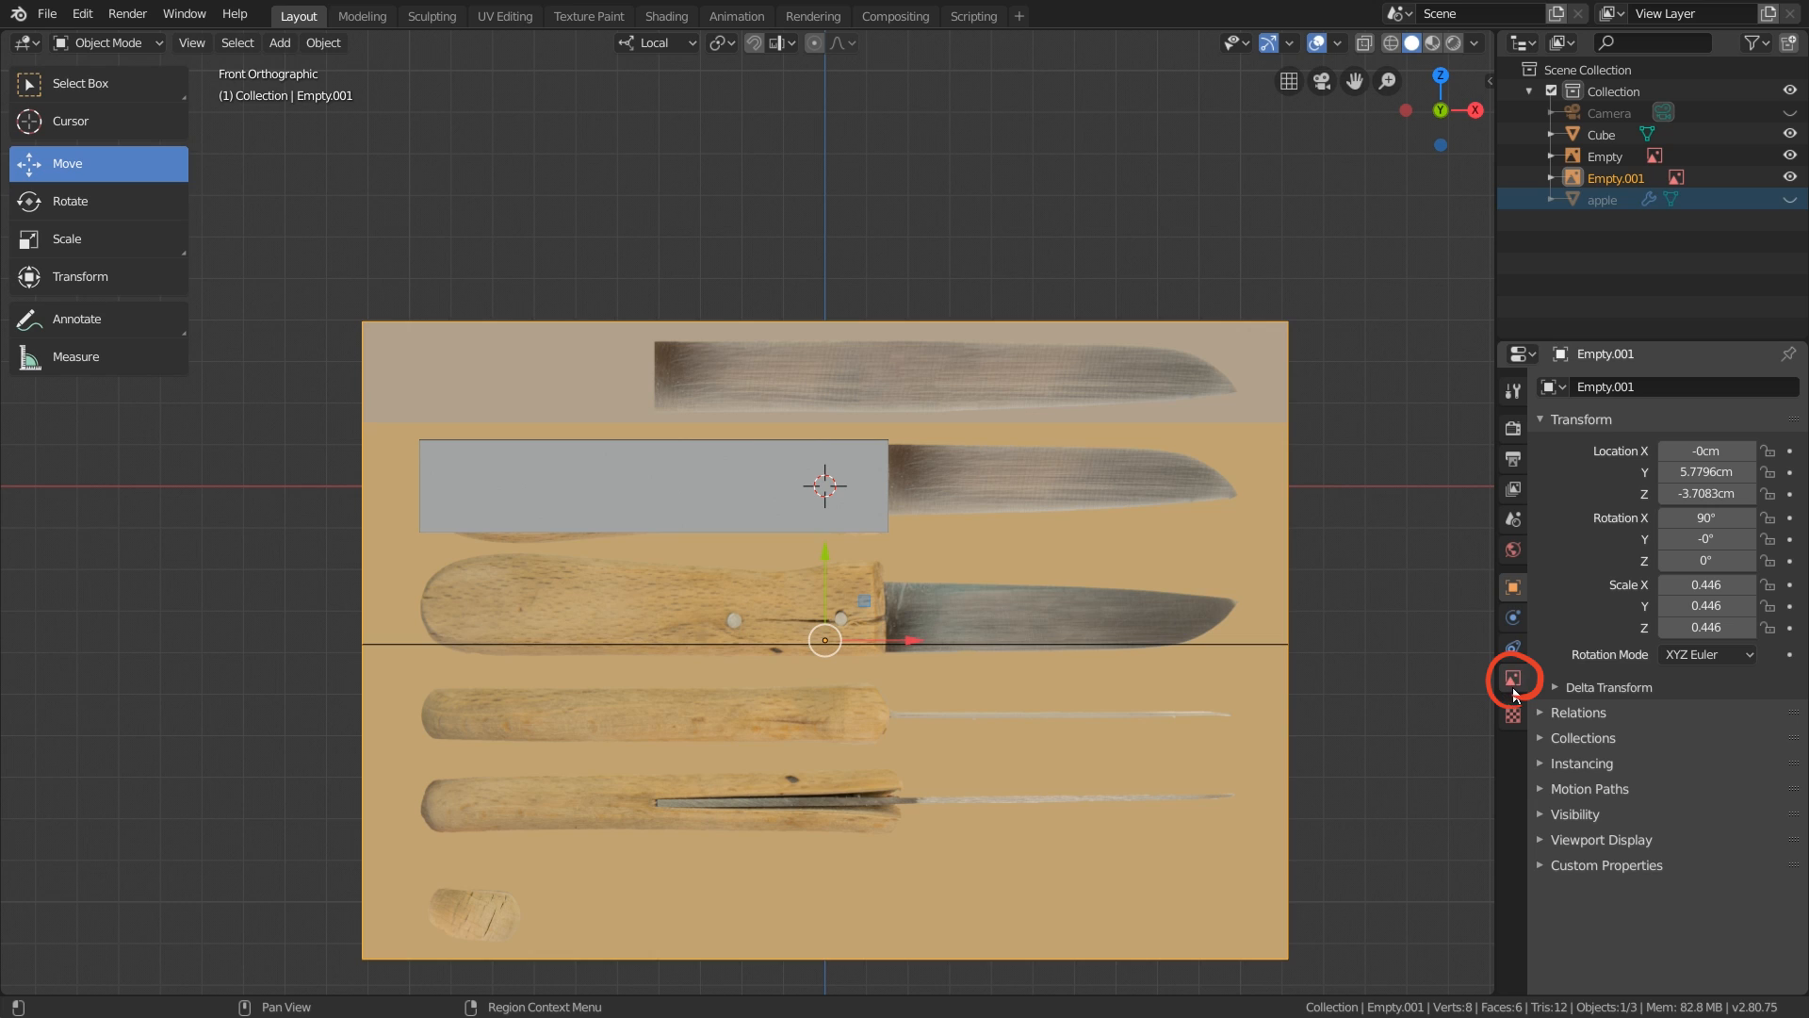
pyautogui.click(1511, 680)
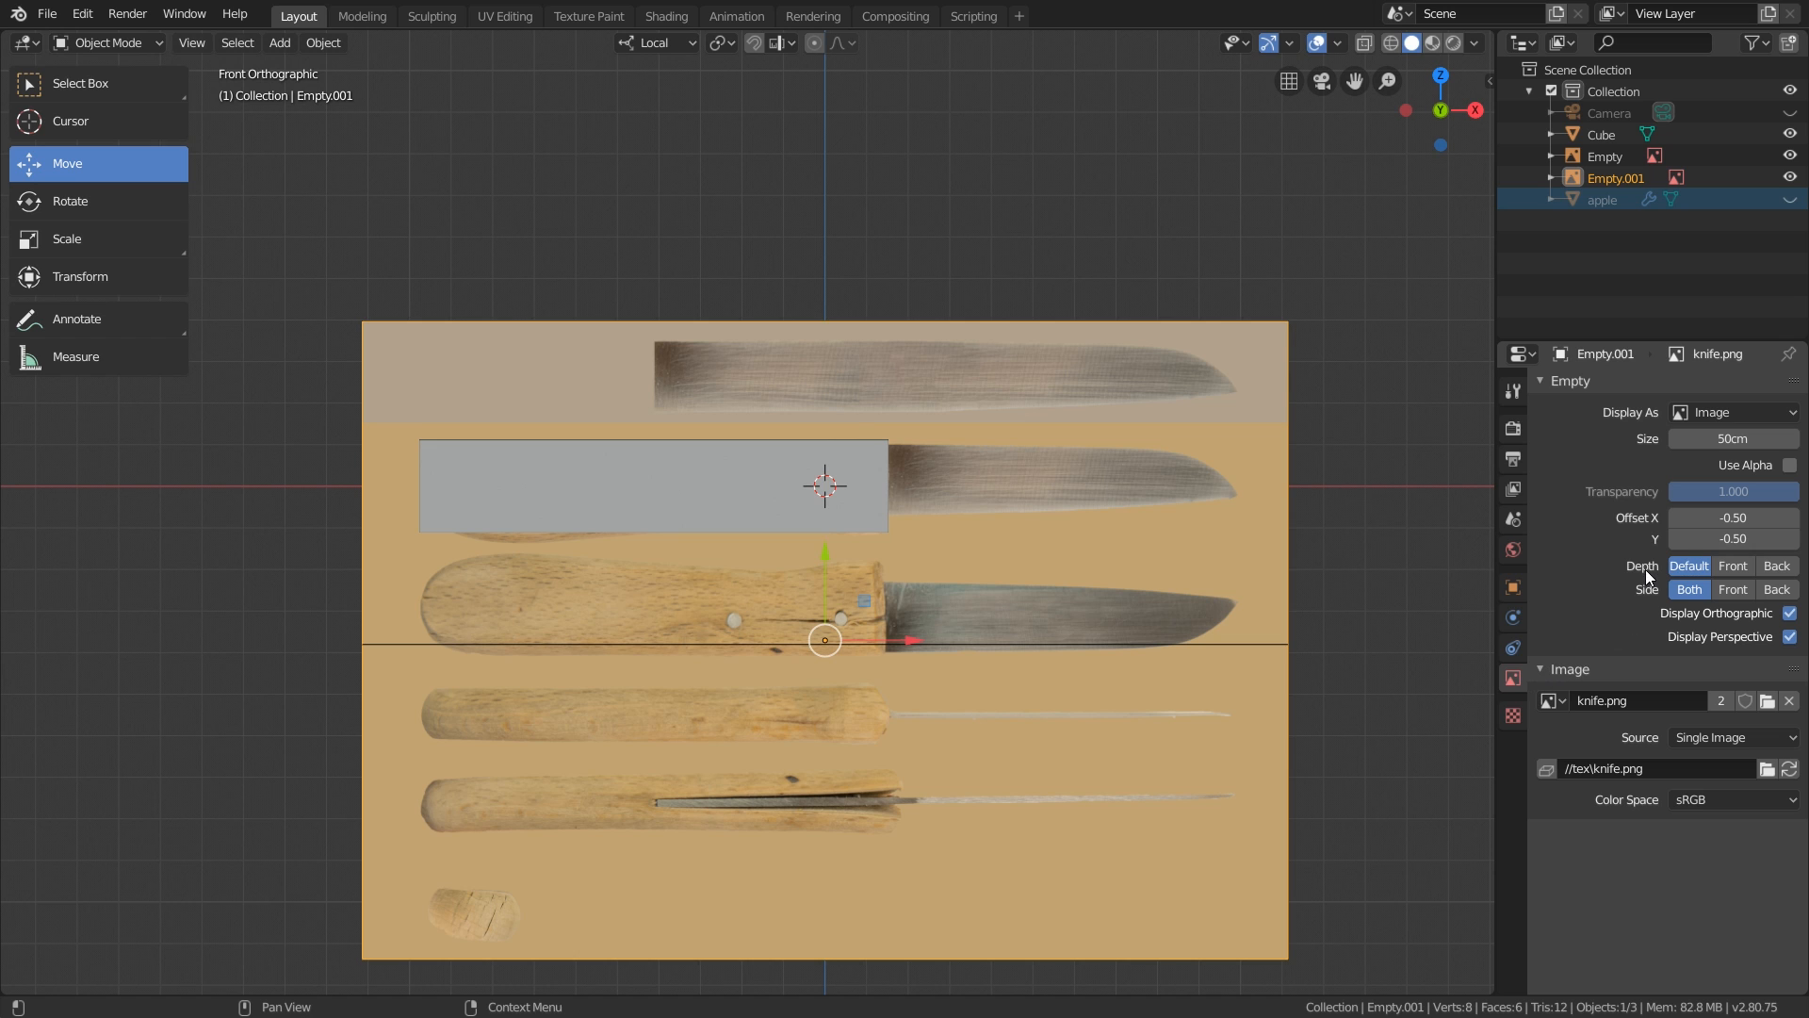
pyautogui.click(1736, 568)
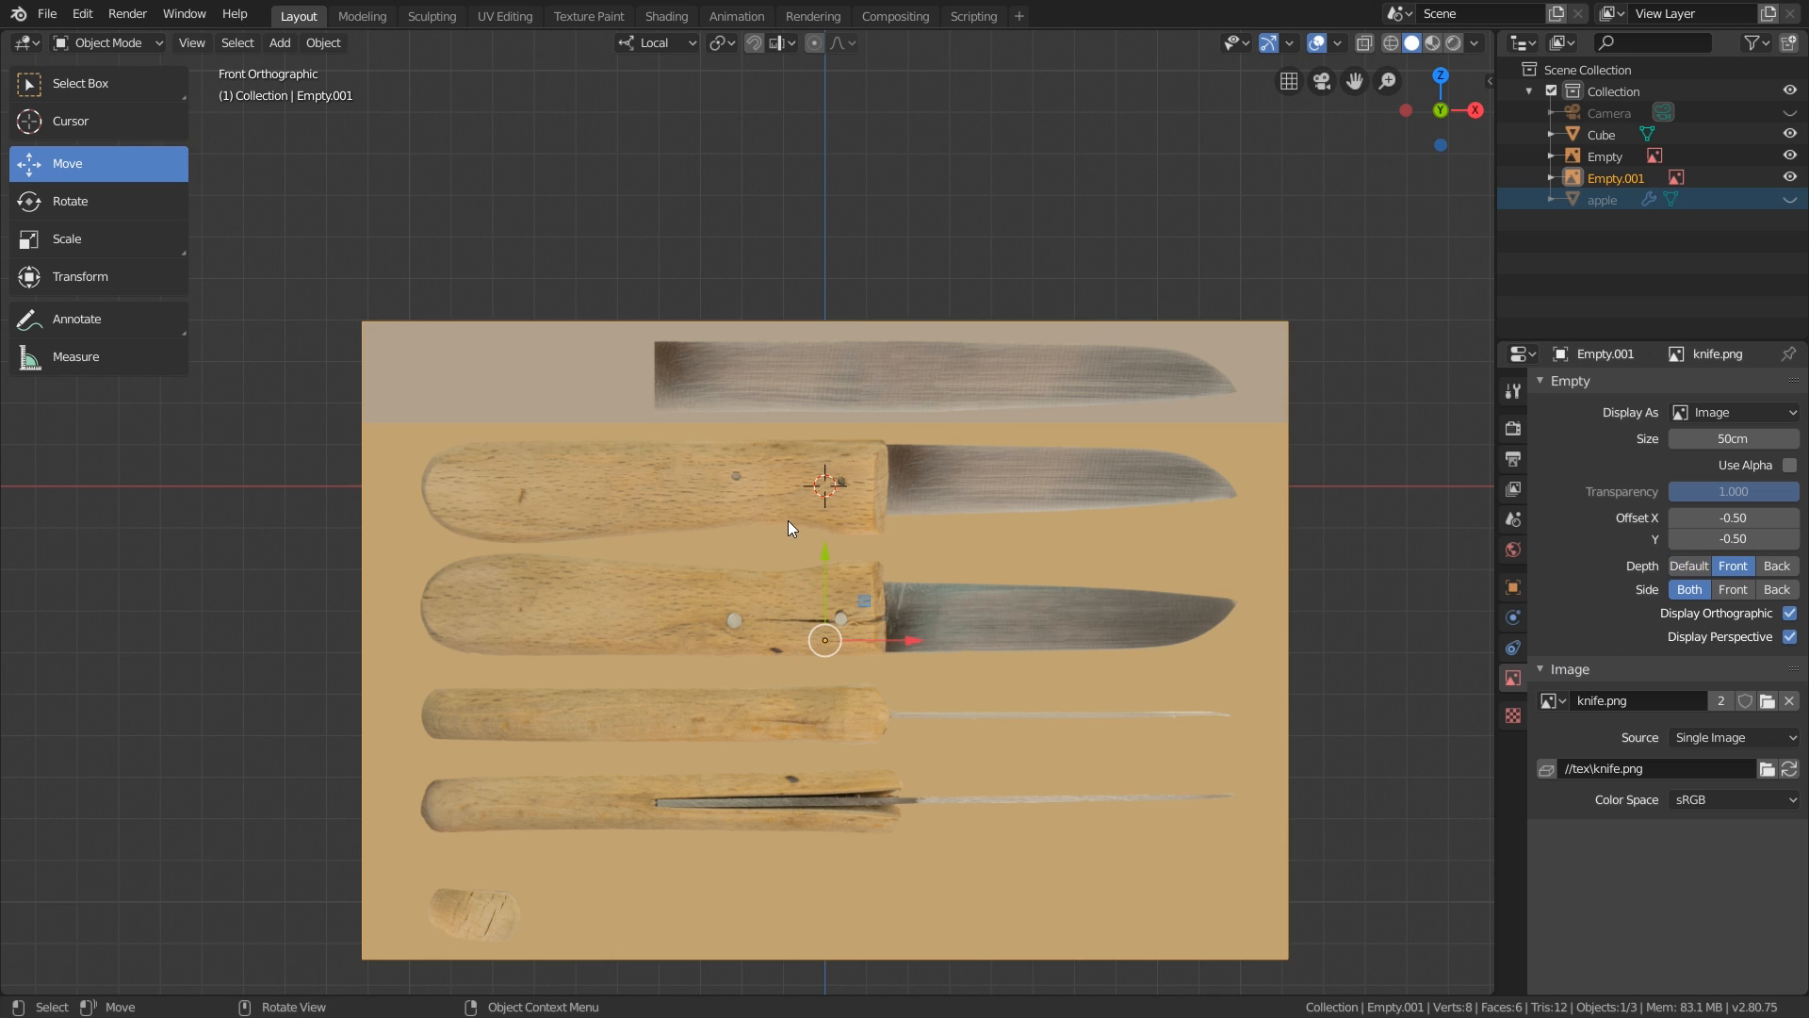
pyautogui.moveTo(788, 520); pyautogui.dragTo(874, 553, button='middle')
pyautogui.press('KP_1')
pyautogui.click(1789, 465)
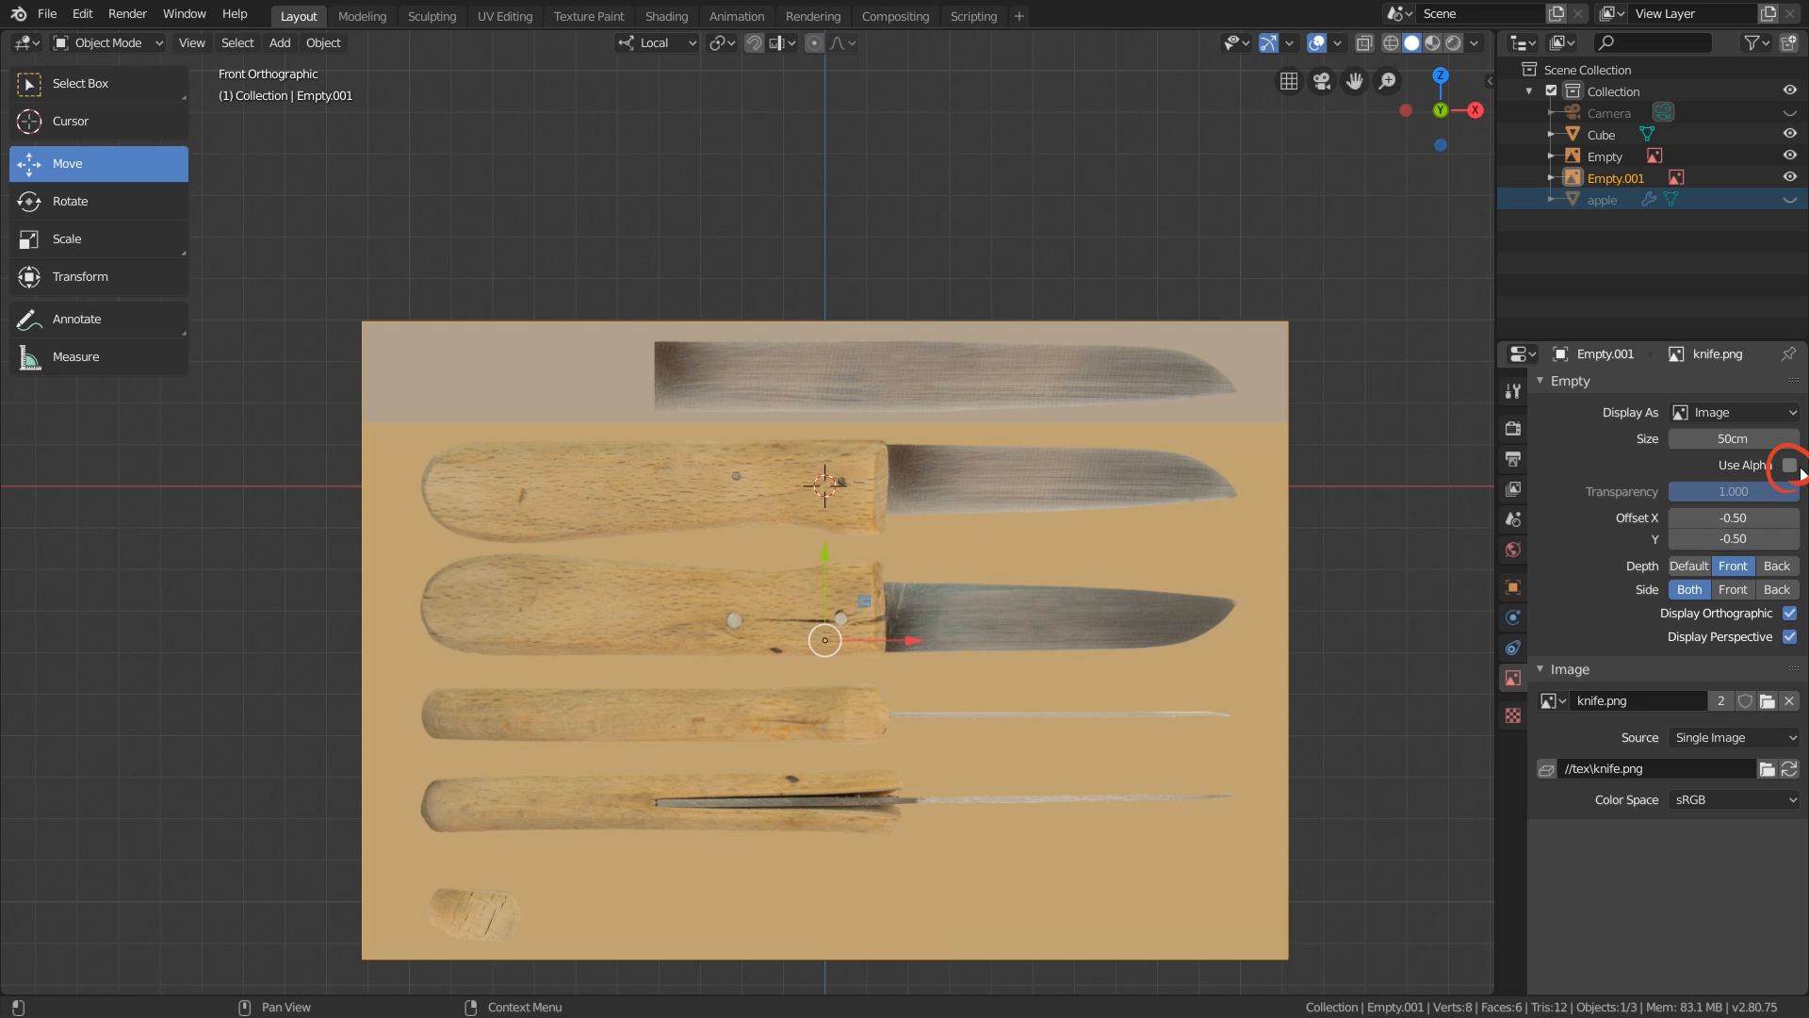
pyautogui.moveTo(1789, 492); pyautogui.dragTo(1730, 490)
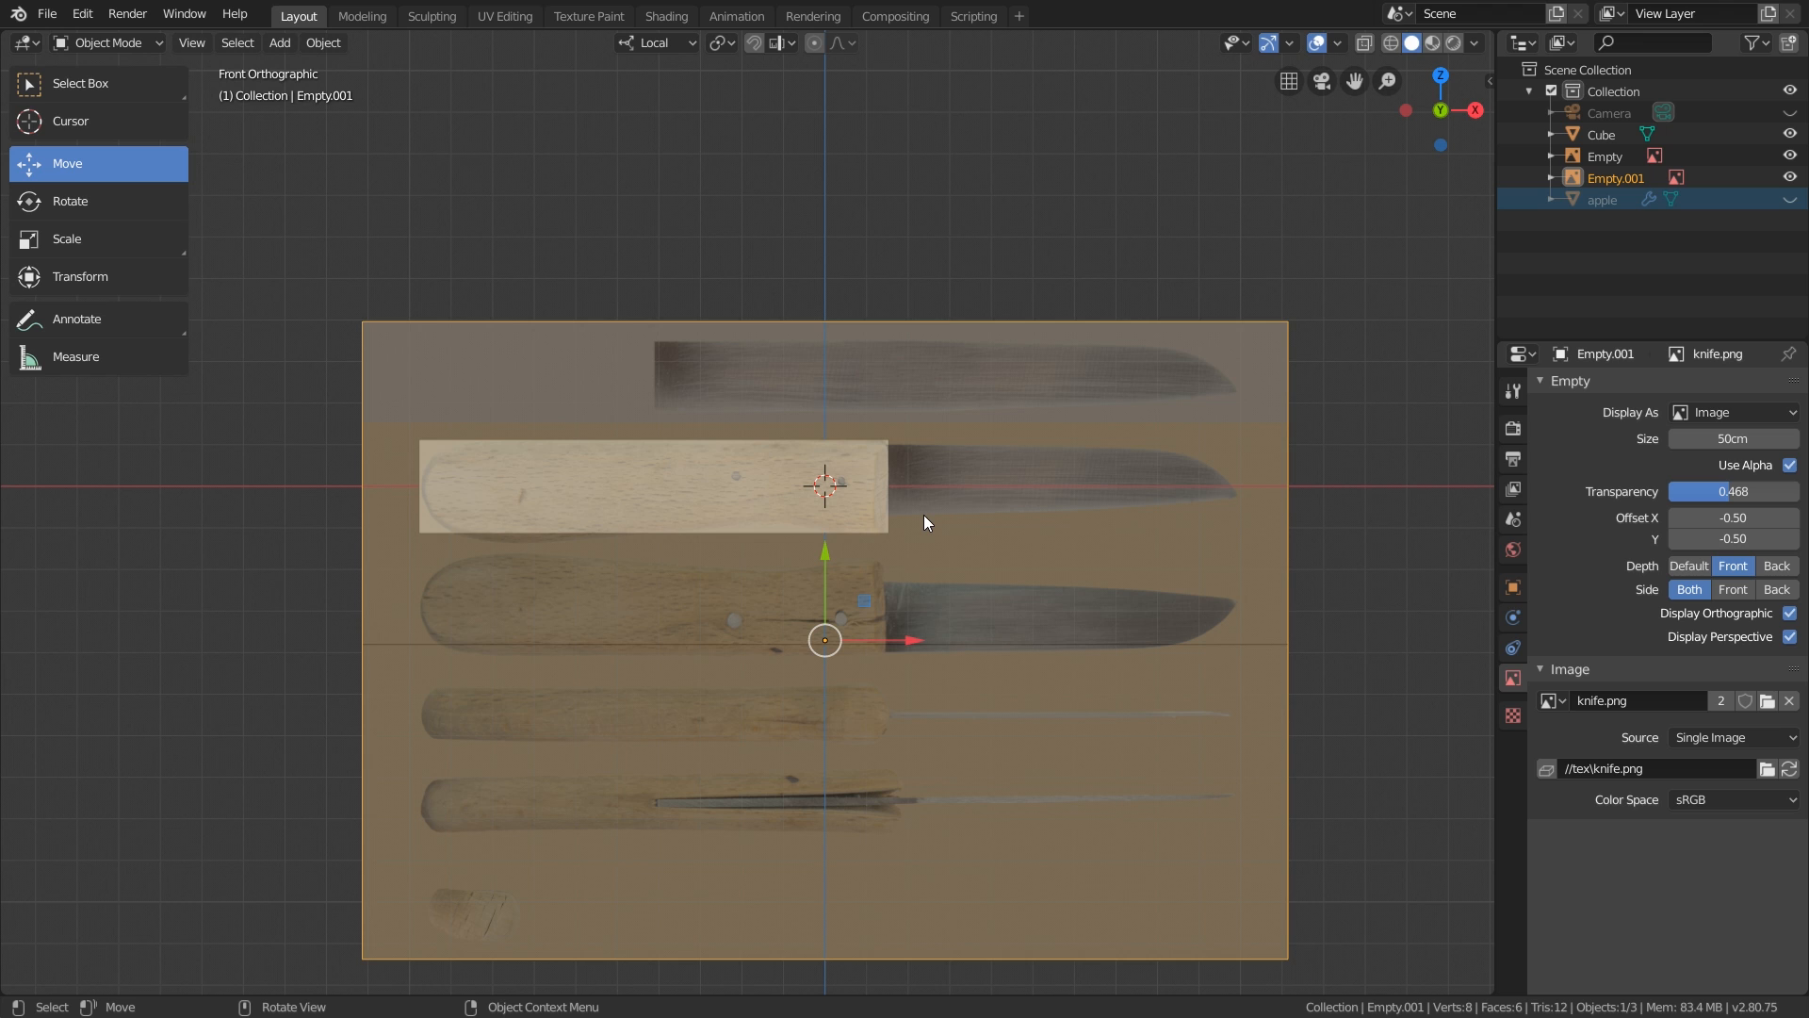
# Set the horizontal knife reference image's depth to Front, enable Use Alpha, and set its transparency to about 0.525.
pyautogui.press('KP_7')
pyautogui.scroll(-4, 896, 679)
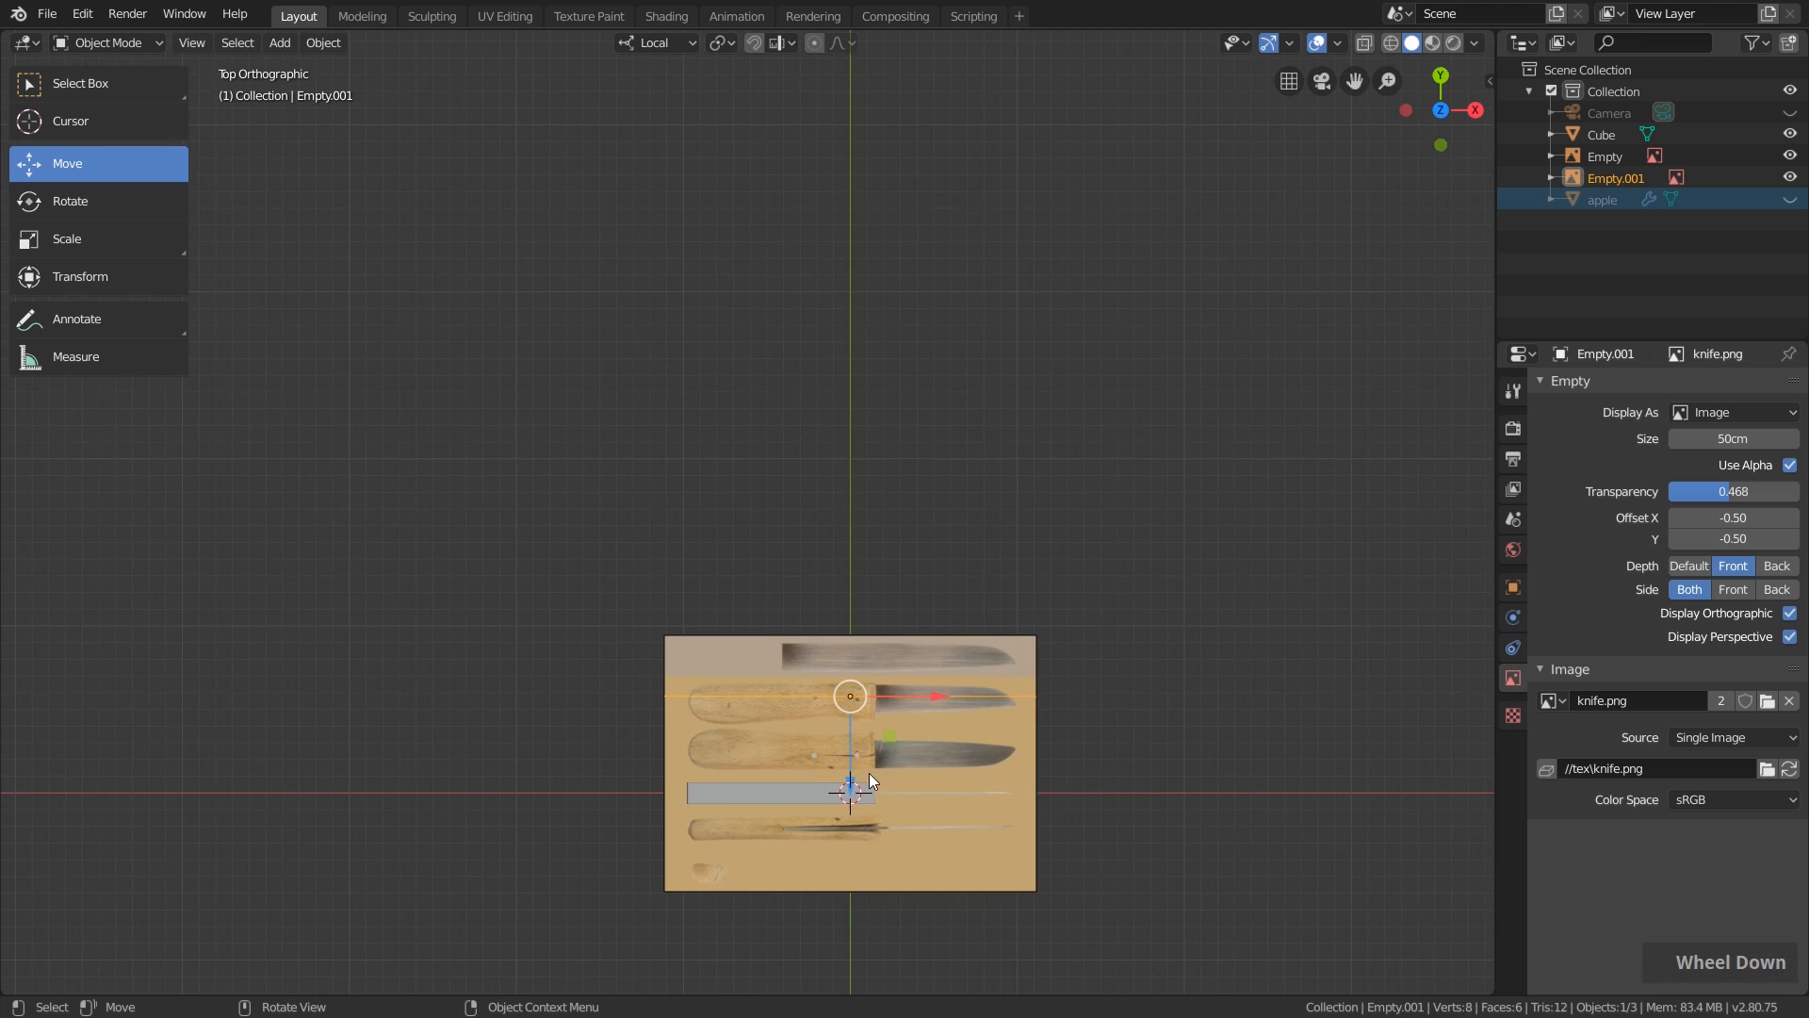
pyautogui.scroll(4, 857, 796)
pyautogui.click(1011, 646)
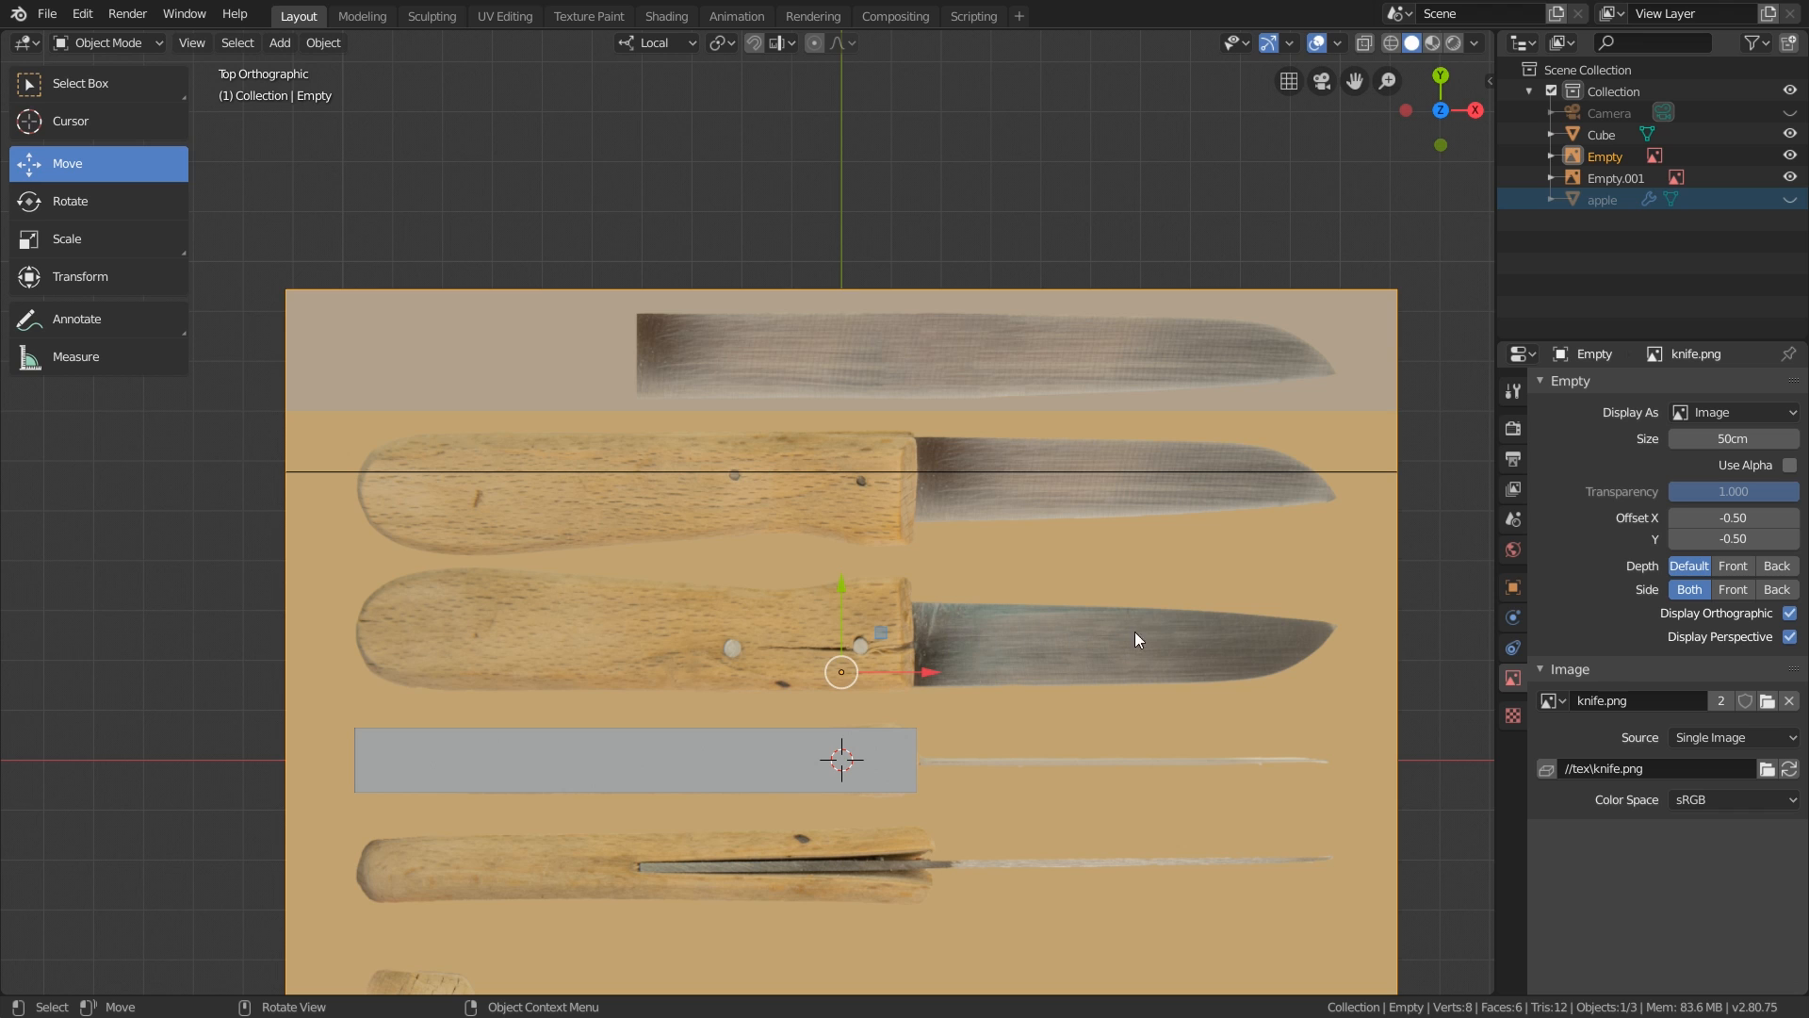
pyautogui.click(1734, 566)
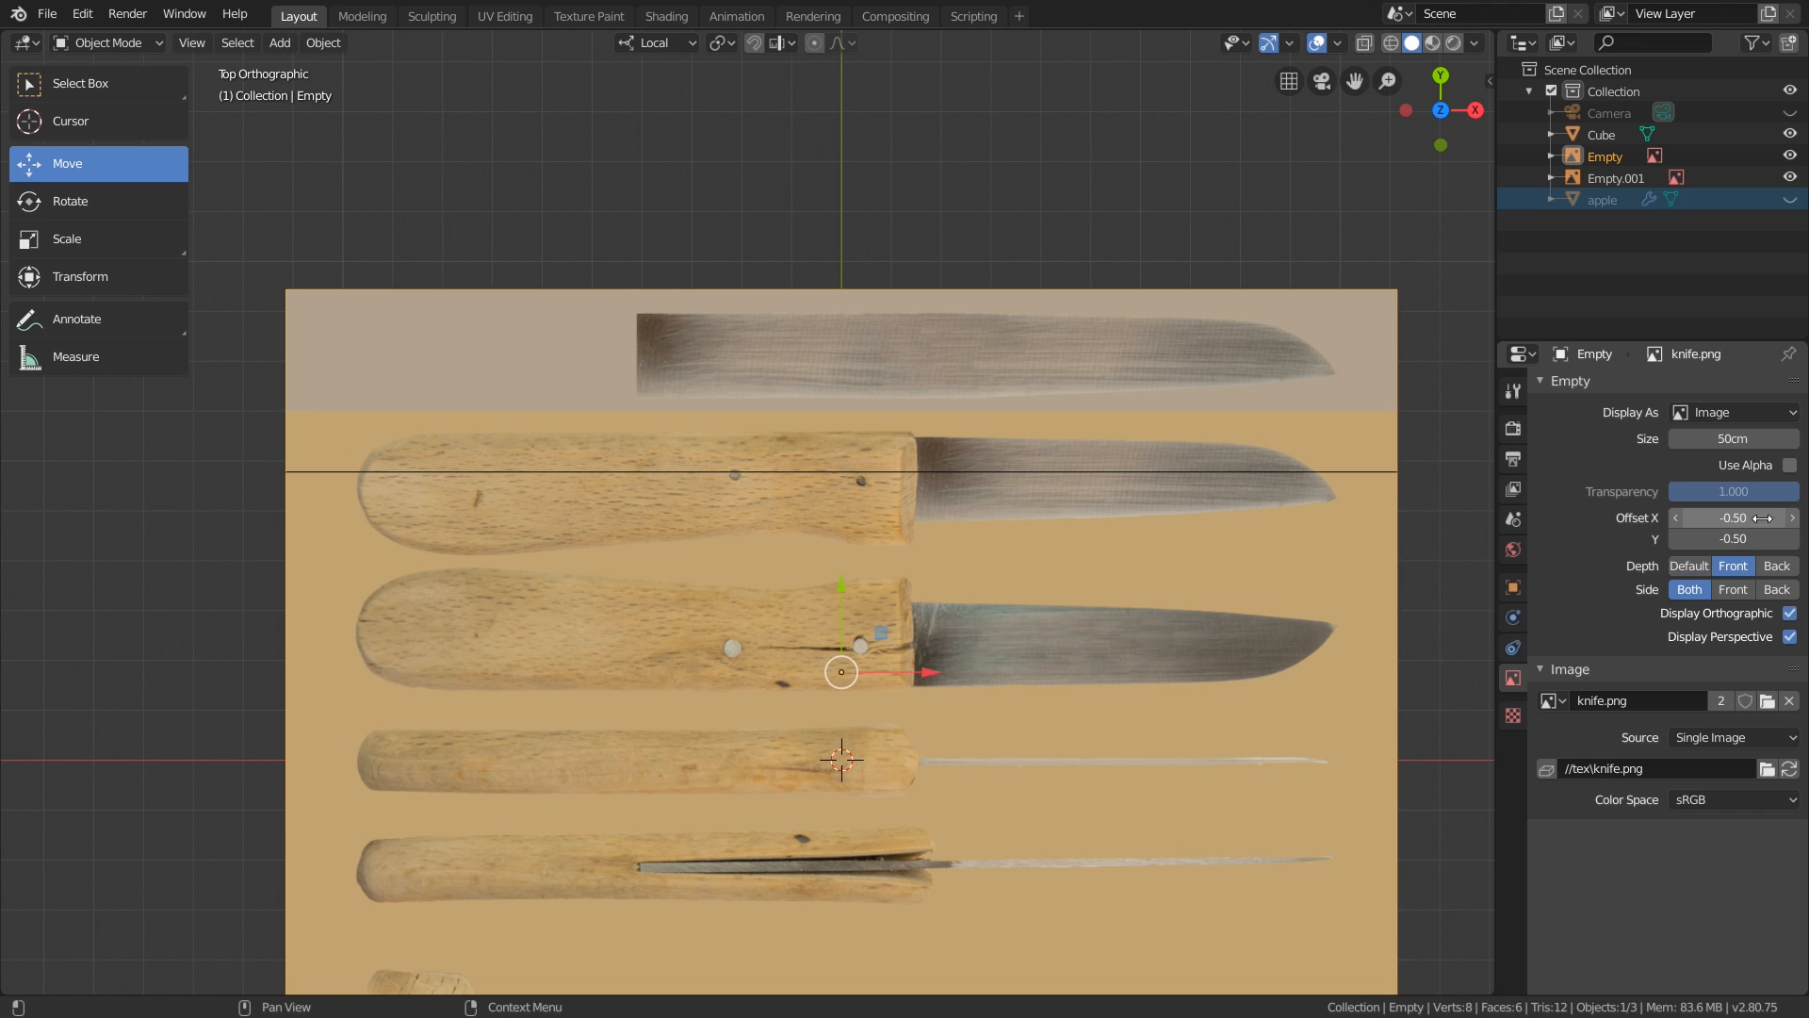
pyautogui.click(1790, 465)
pyautogui.moveTo(1781, 499); pyautogui.dragTo(1042, 608)
pyautogui.scroll(-2, 908, 765)
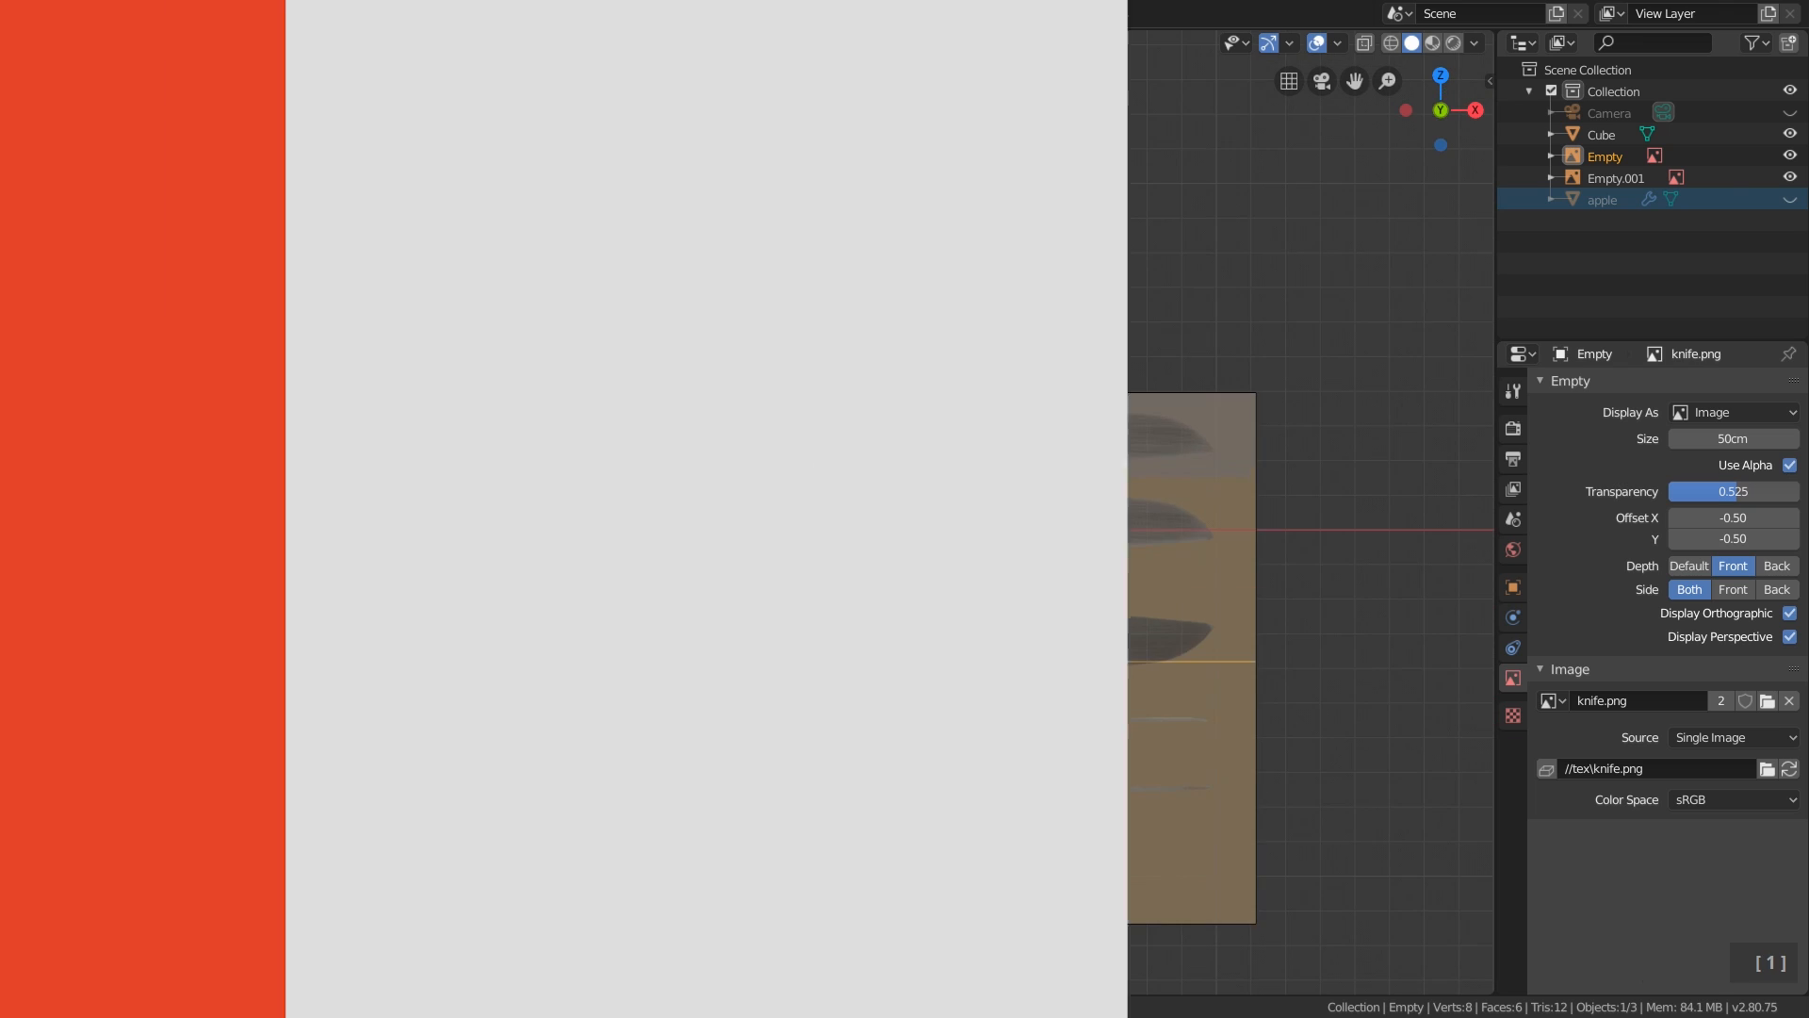
# Enter Edit Mode on the handle cube and turn on X-ray so its hidden vertices can be selected, working in front view.
pyautogui.press('KP_1')
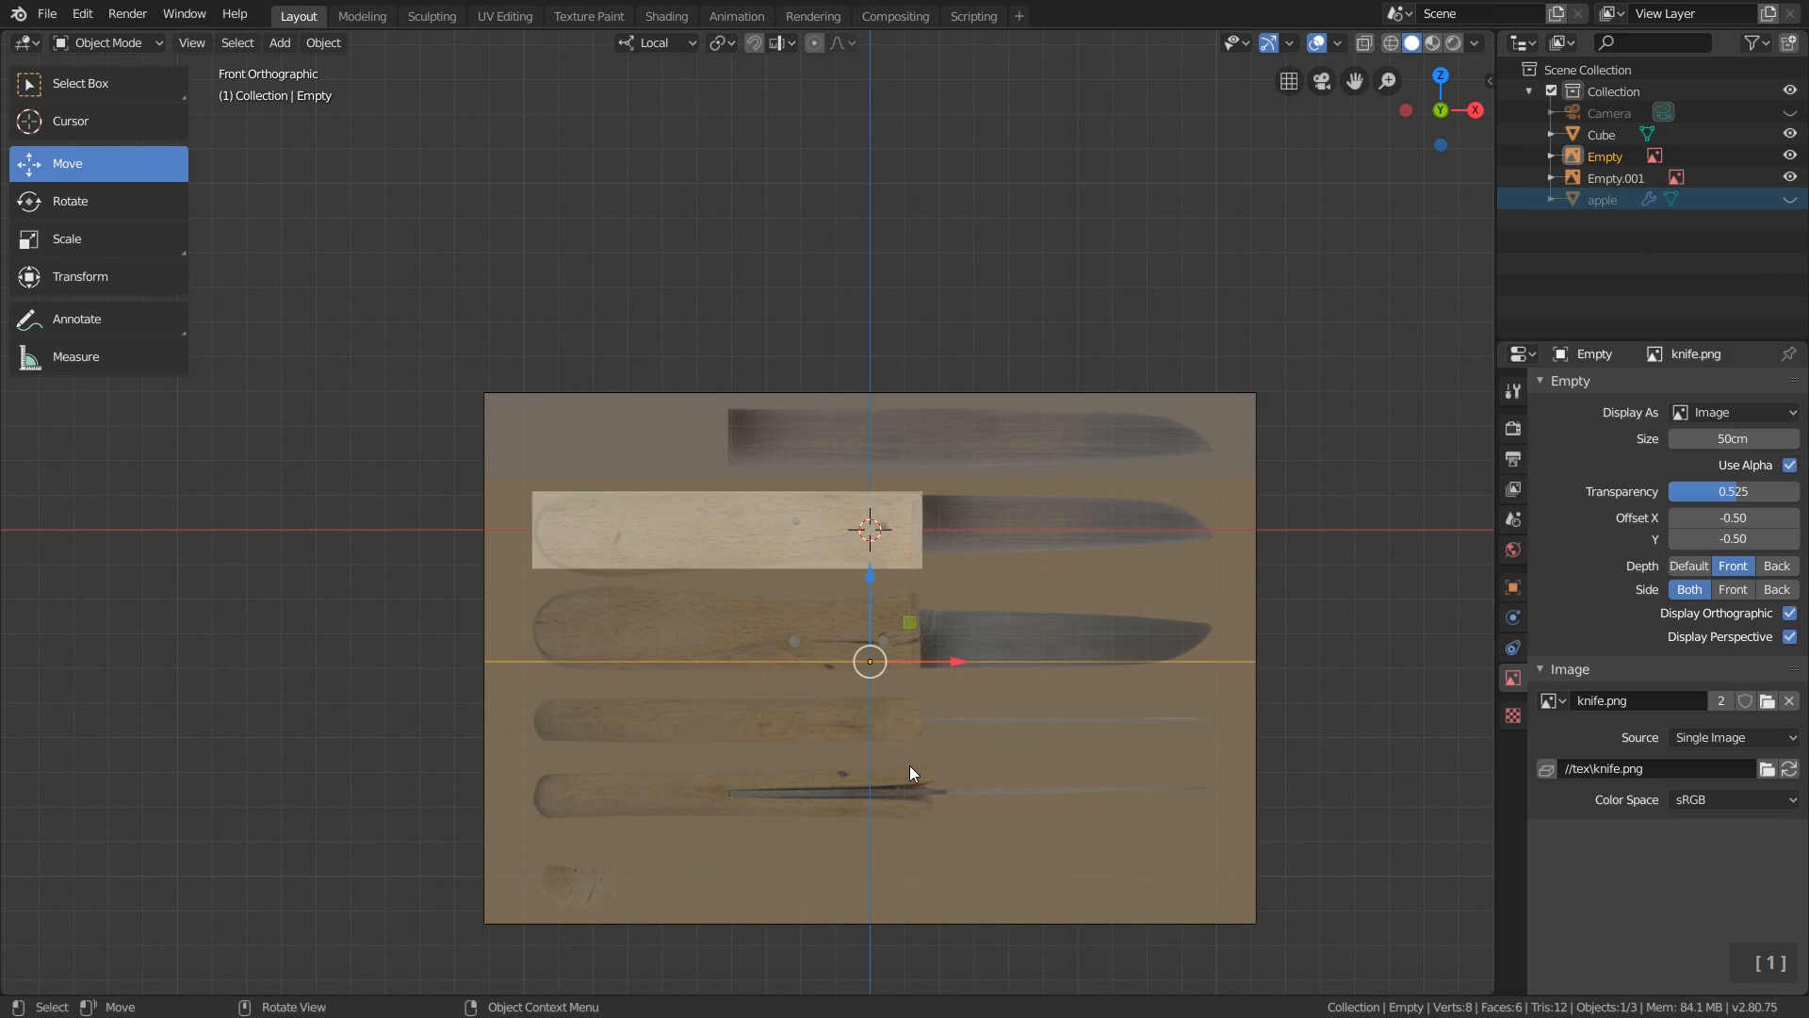
pyautogui.keyDown('shift'); pyautogui.moveTo(927, 778); pyautogui.dragTo(899, 684, button='middle'); pyautogui.keyUp('shift')
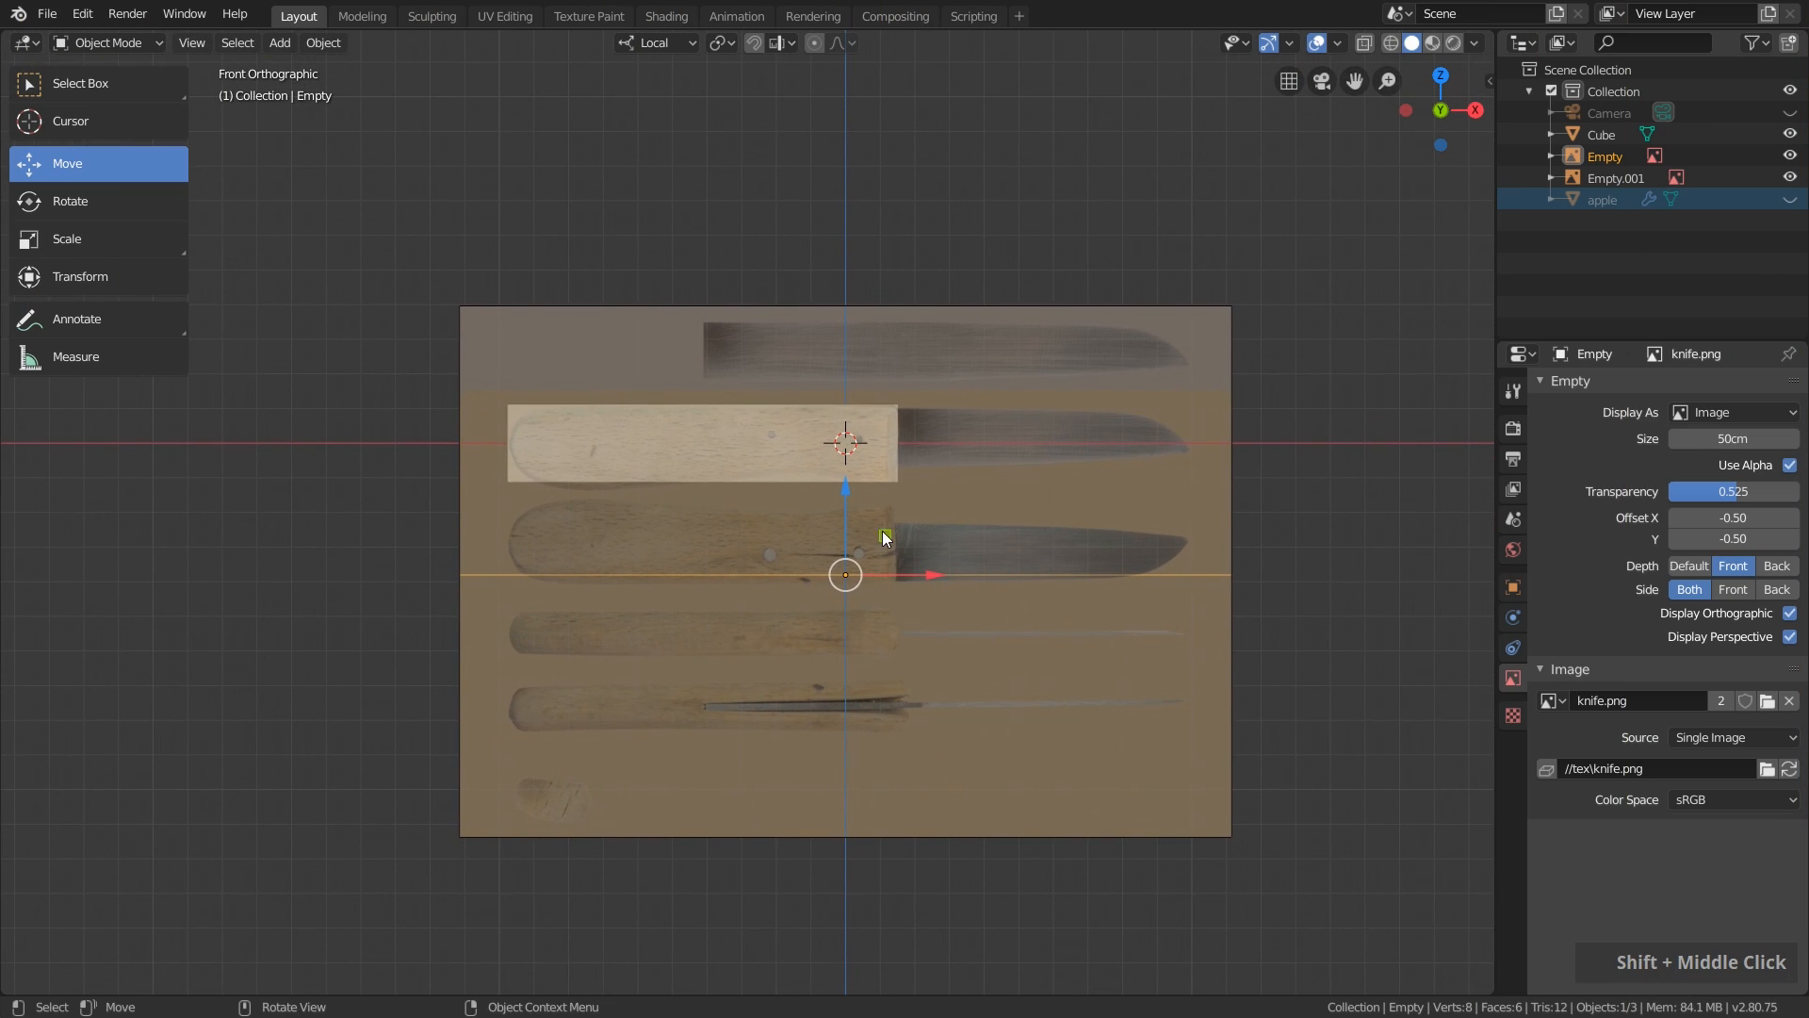
pyautogui.click(751, 450)
pyautogui.click(751, 460)
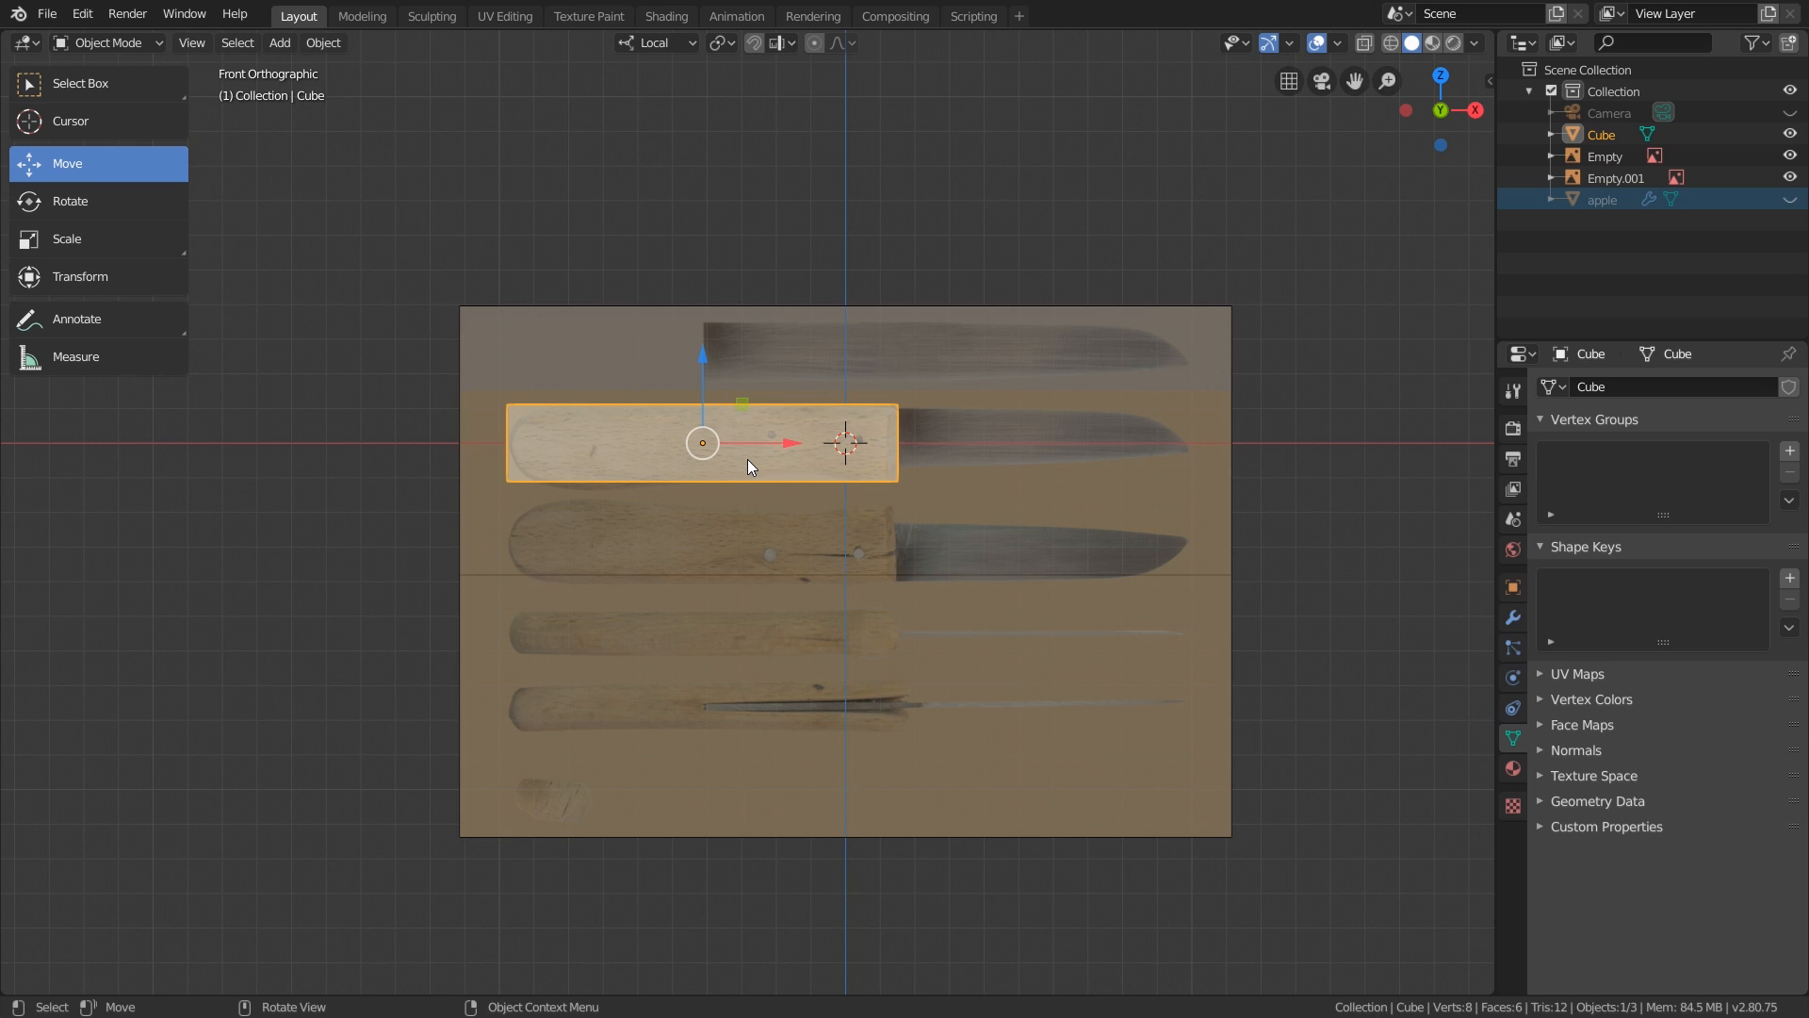
pyautogui.press('Tab')
pyautogui.scroll(3, 743, 490)
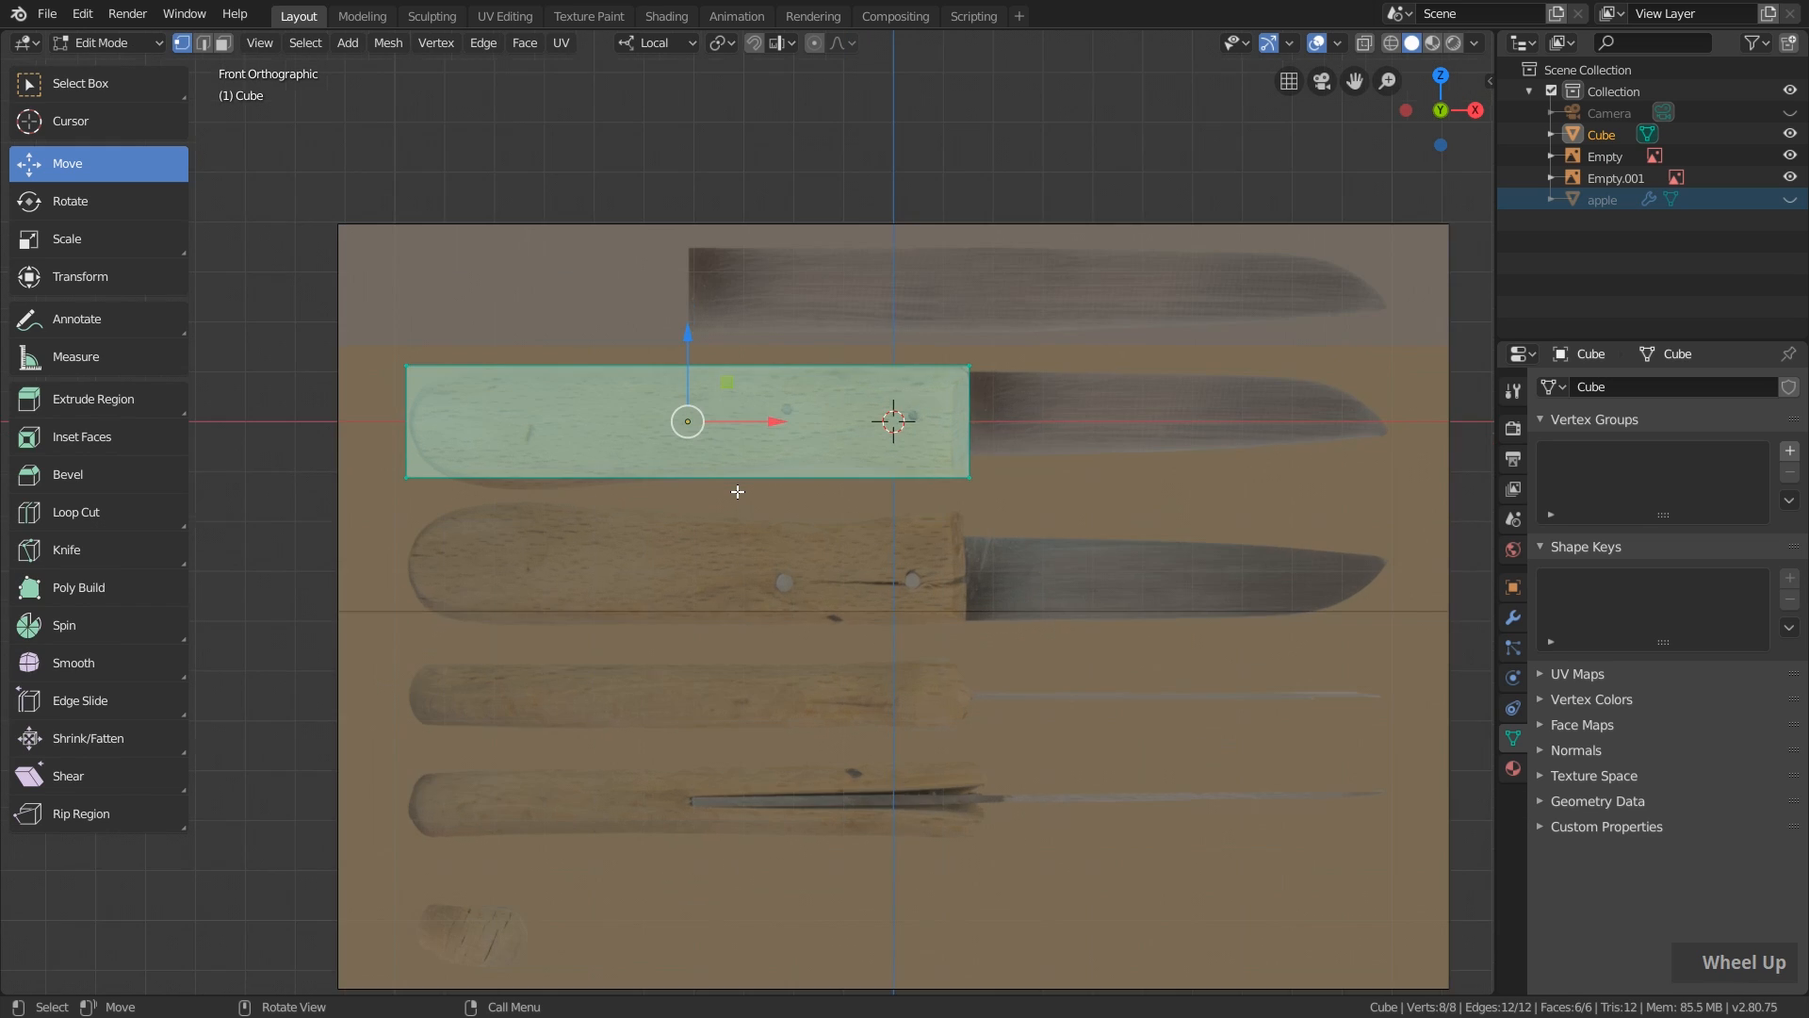
pyautogui.keyDown('shift'); pyautogui.moveTo(735, 493); pyautogui.dragTo(783, 525, button='middle'); pyautogui.keyUp('shift')
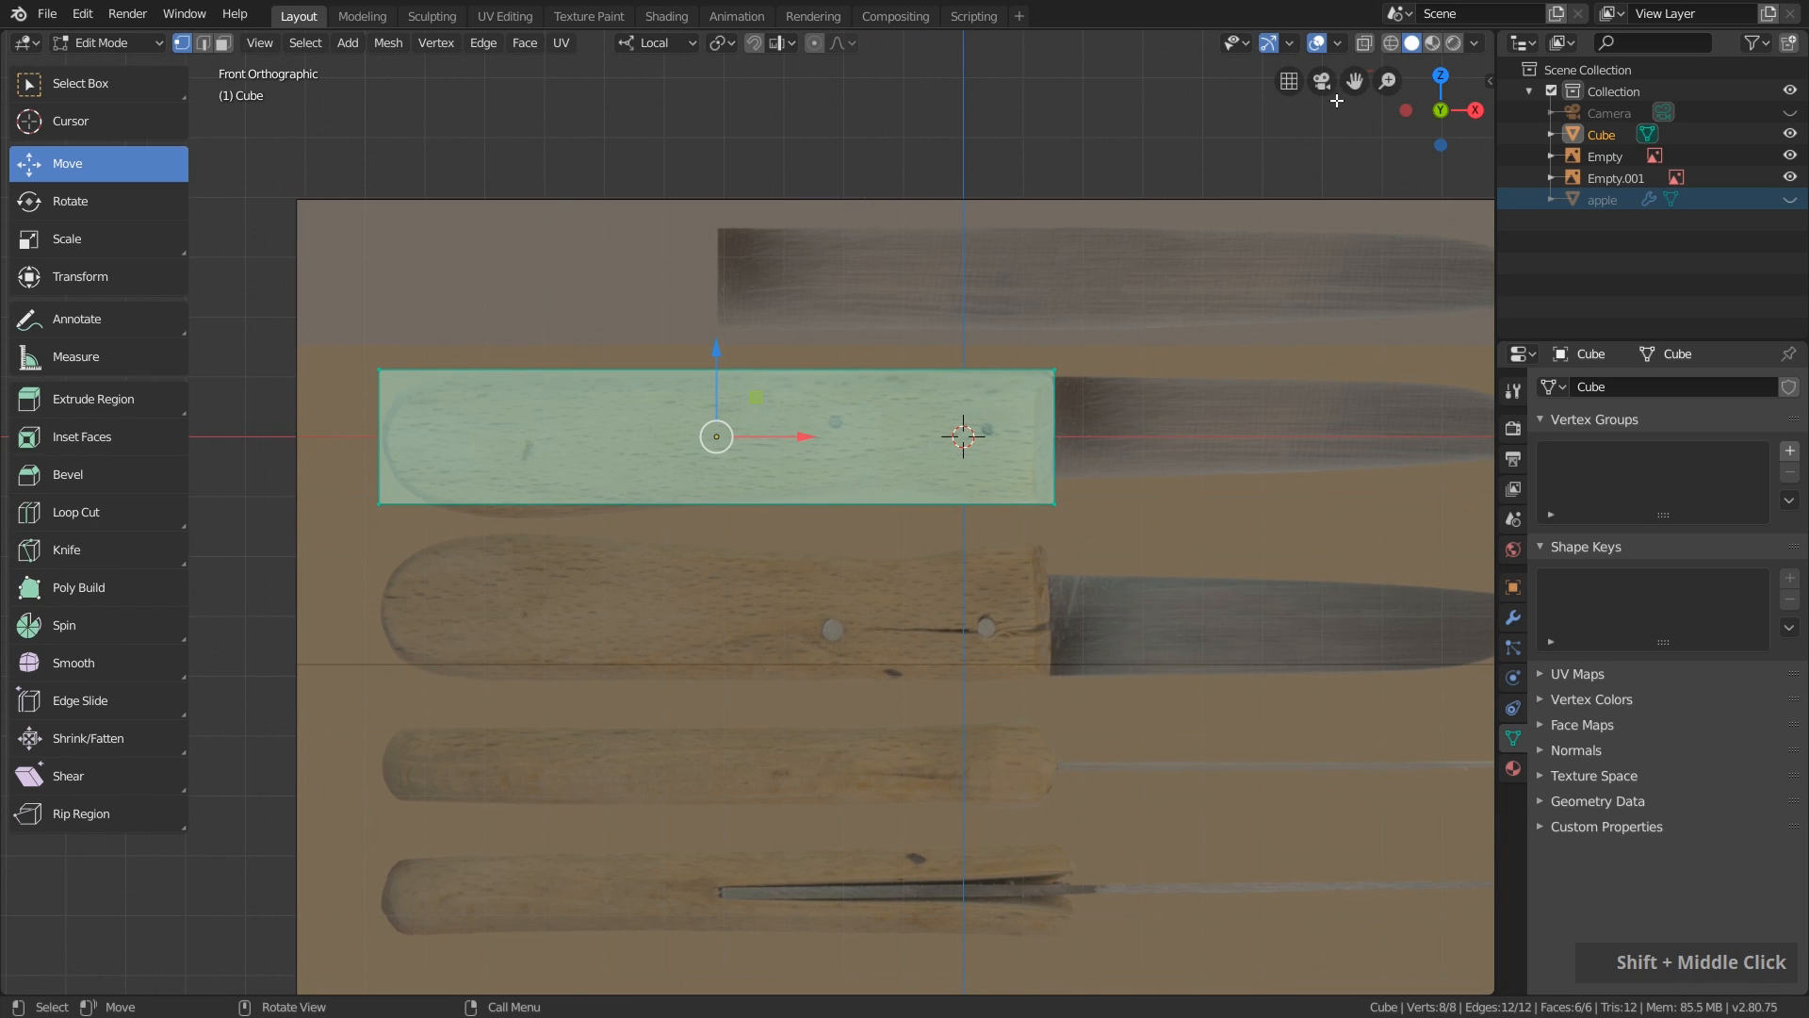
pyautogui.hotkey('alt', 'z')
pyautogui.moveTo(1126, 399); pyautogui.dragTo(1006, 603, button='middle')
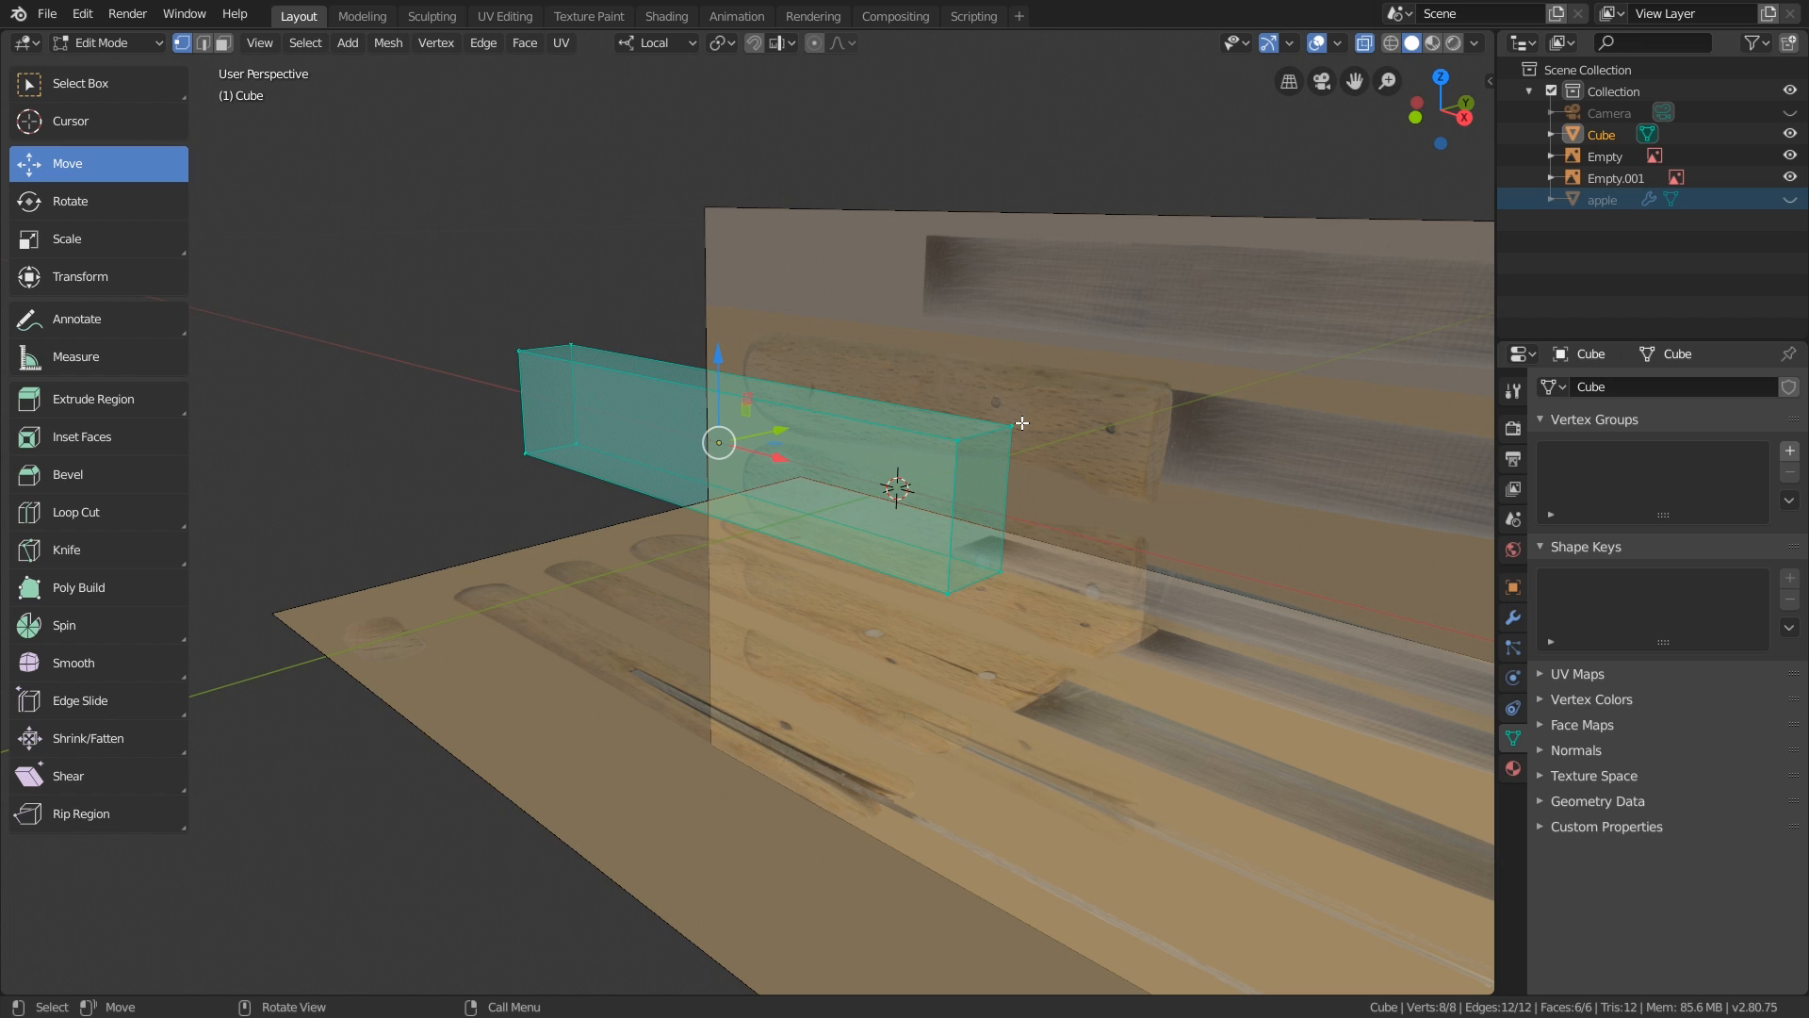
pyautogui.press('KP_1')
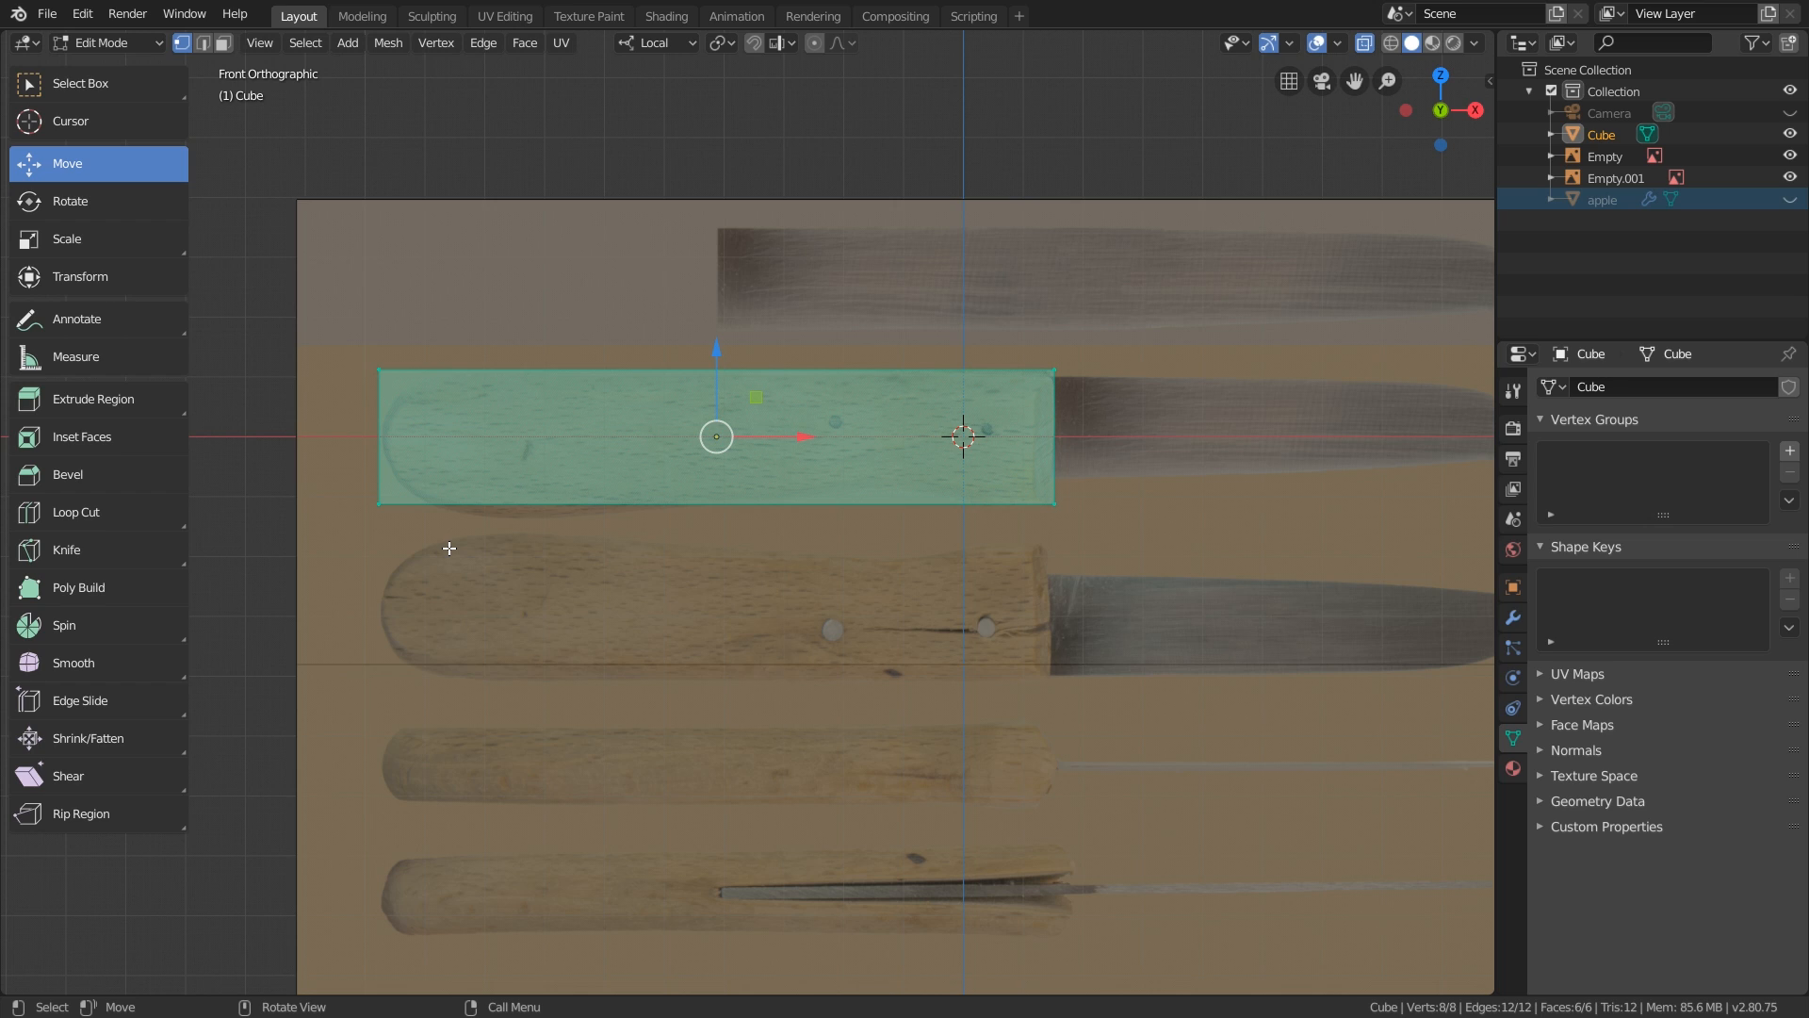
# Add four evenly spaced vertical loop cuts along the handle cube without sliding them, and deselect everything.
pyautogui.click(39, 510)
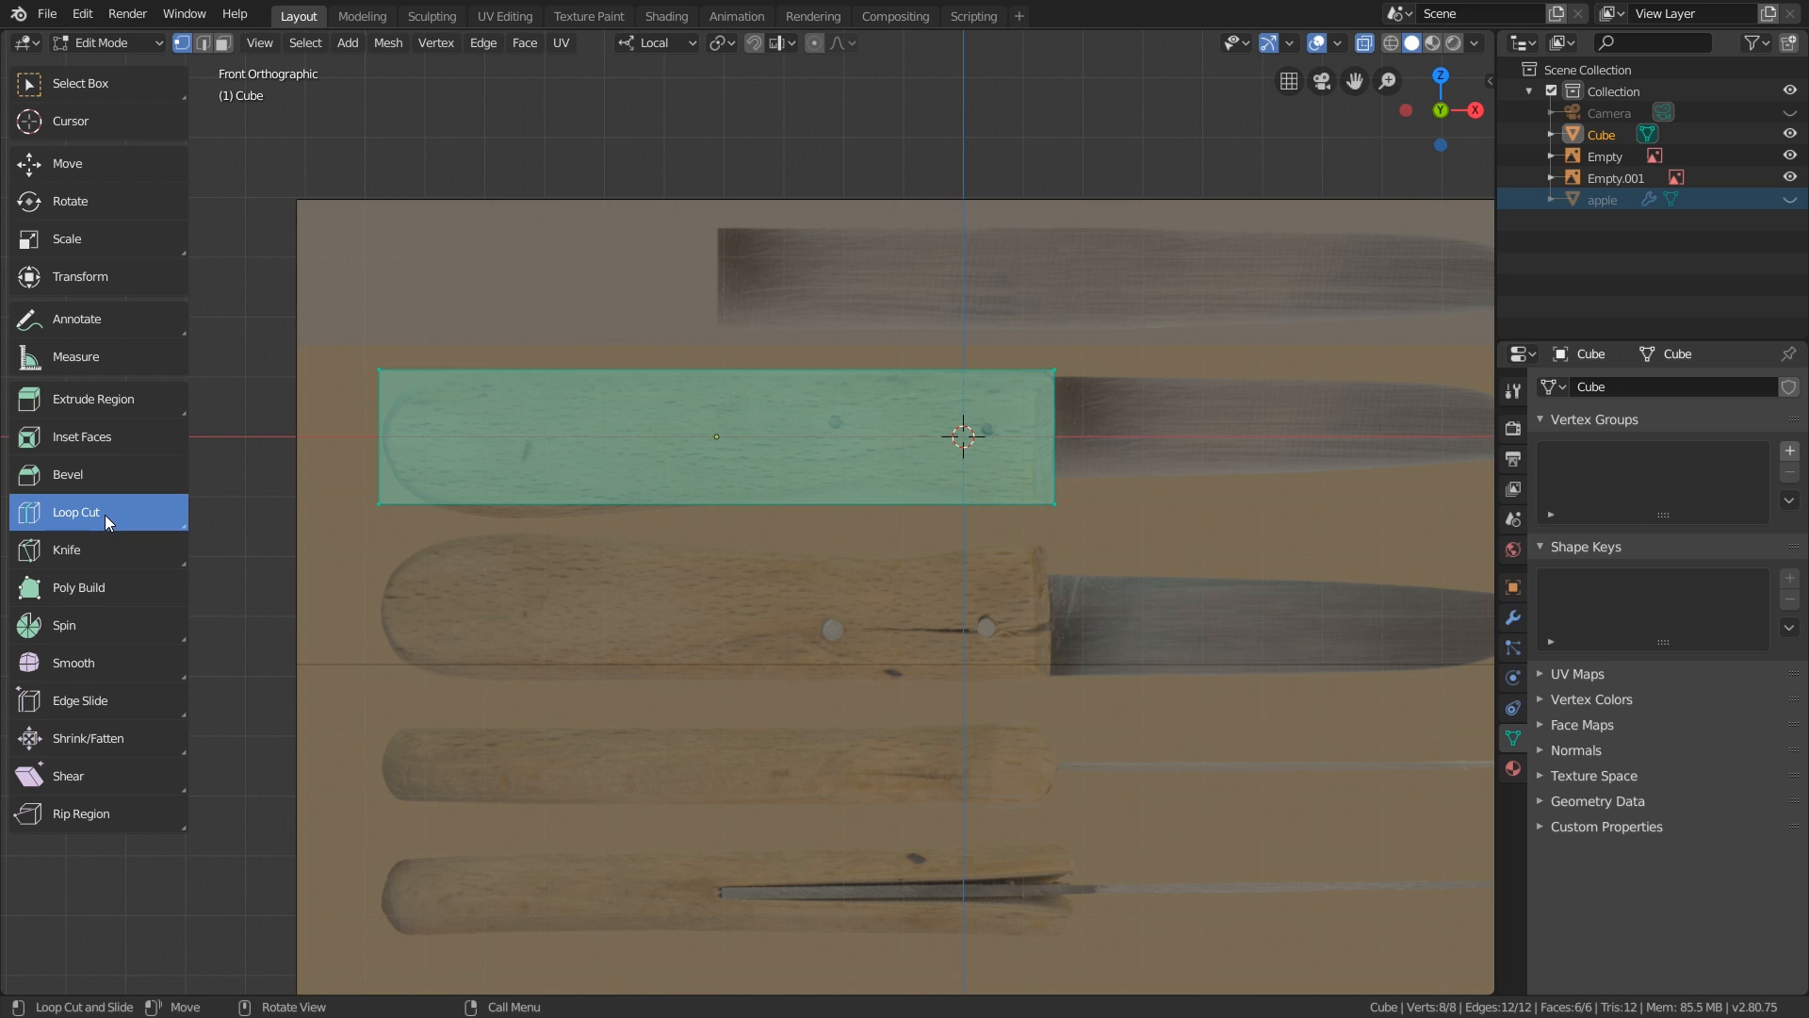
pyautogui.click(117, 83)
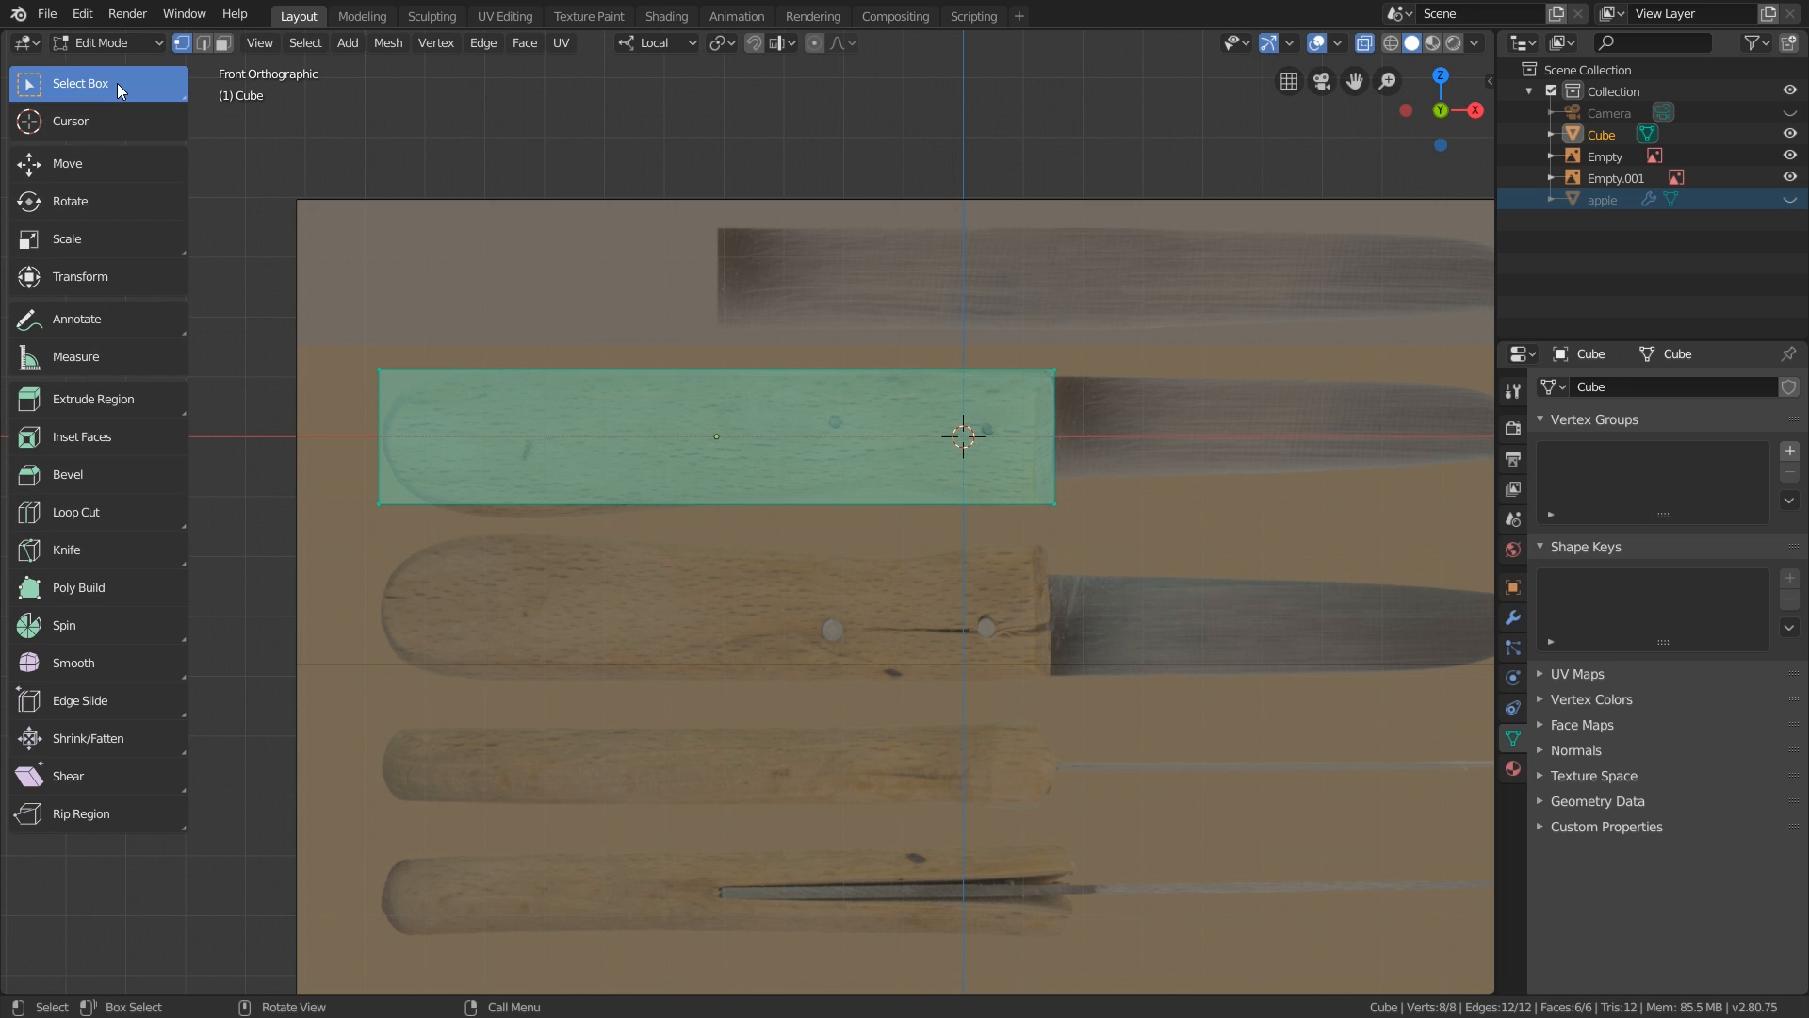
pyautogui.press('ctrl')
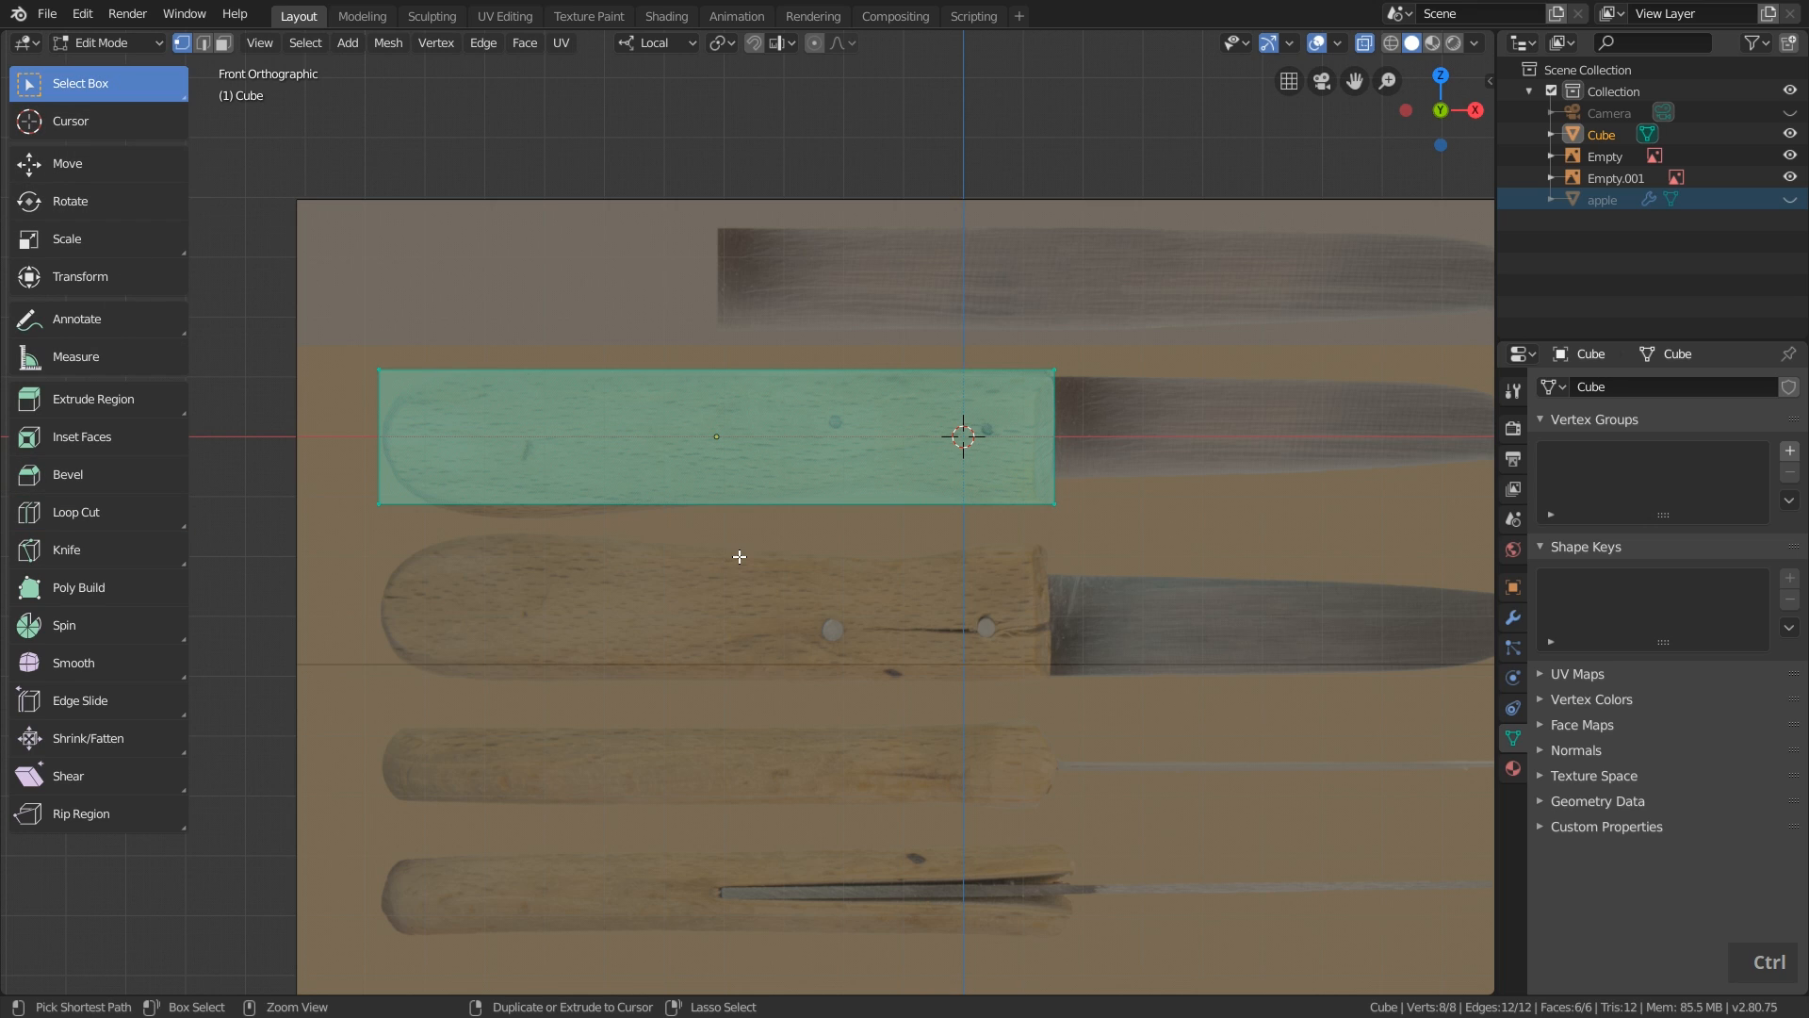
pyautogui.hotkey('ctrl', 'r')
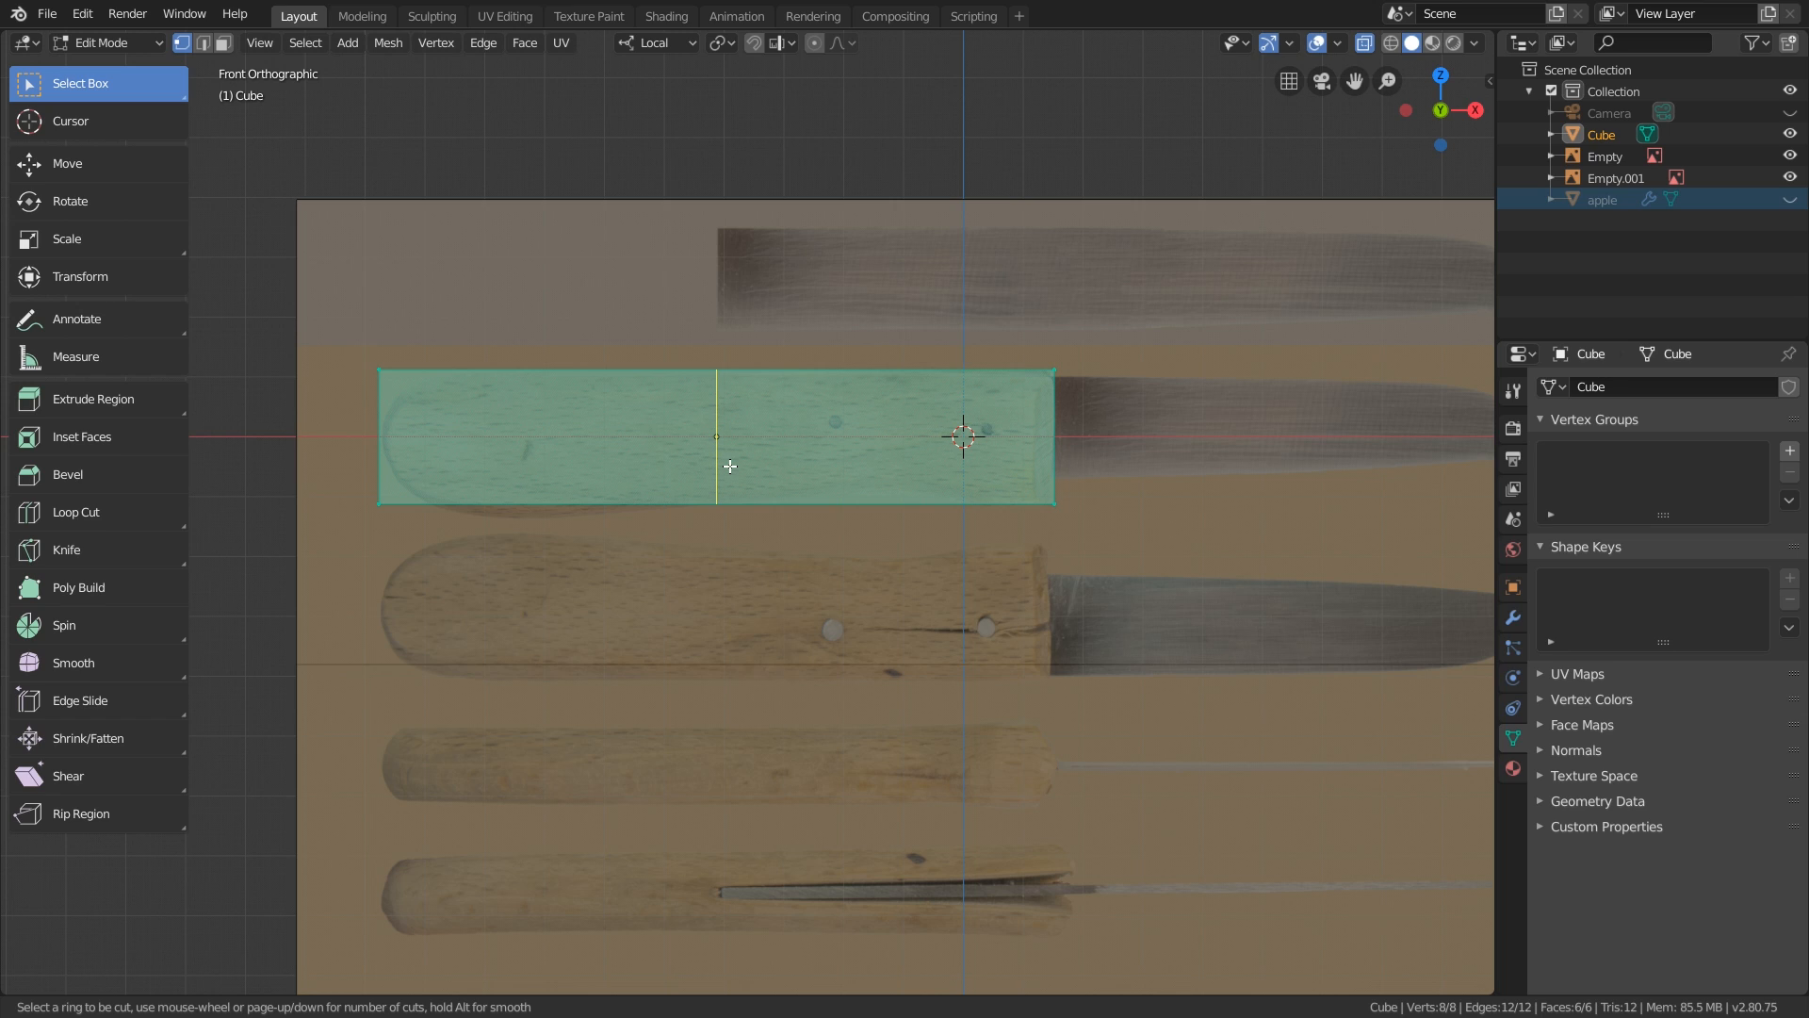
pyautogui.scroll(3, 731, 465)
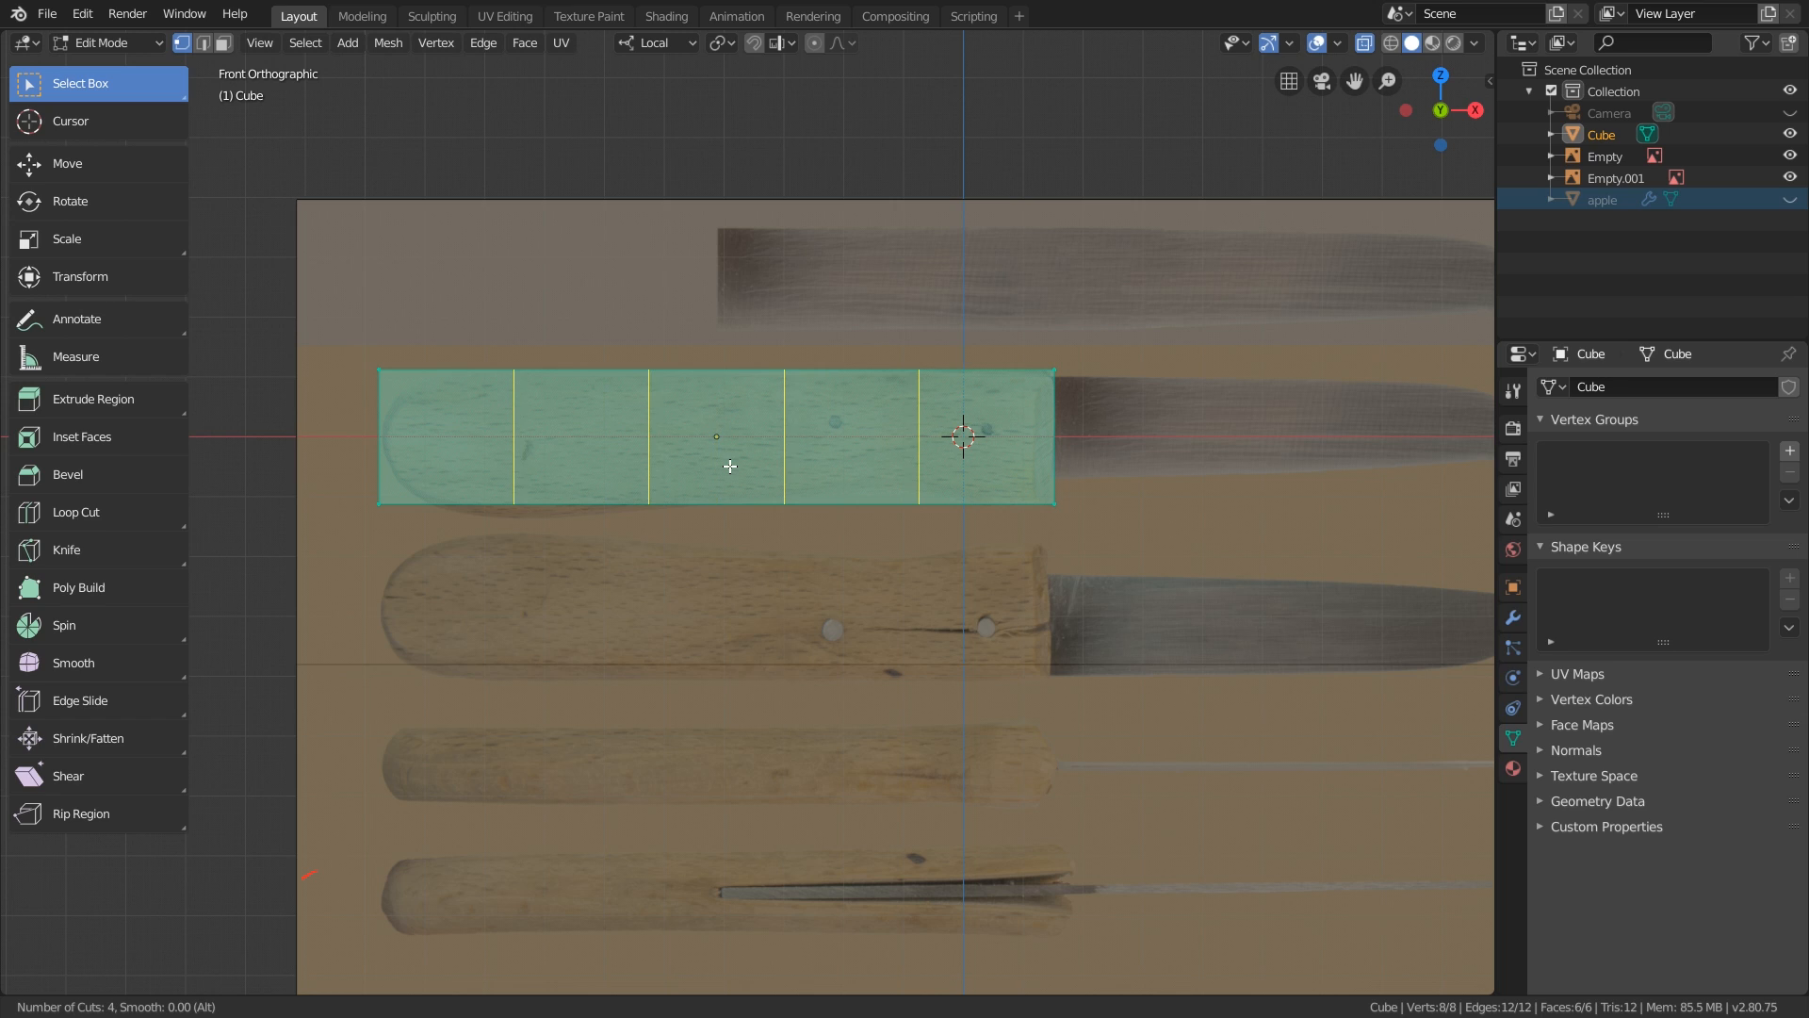
pyautogui.scroll(-1, 730, 466)
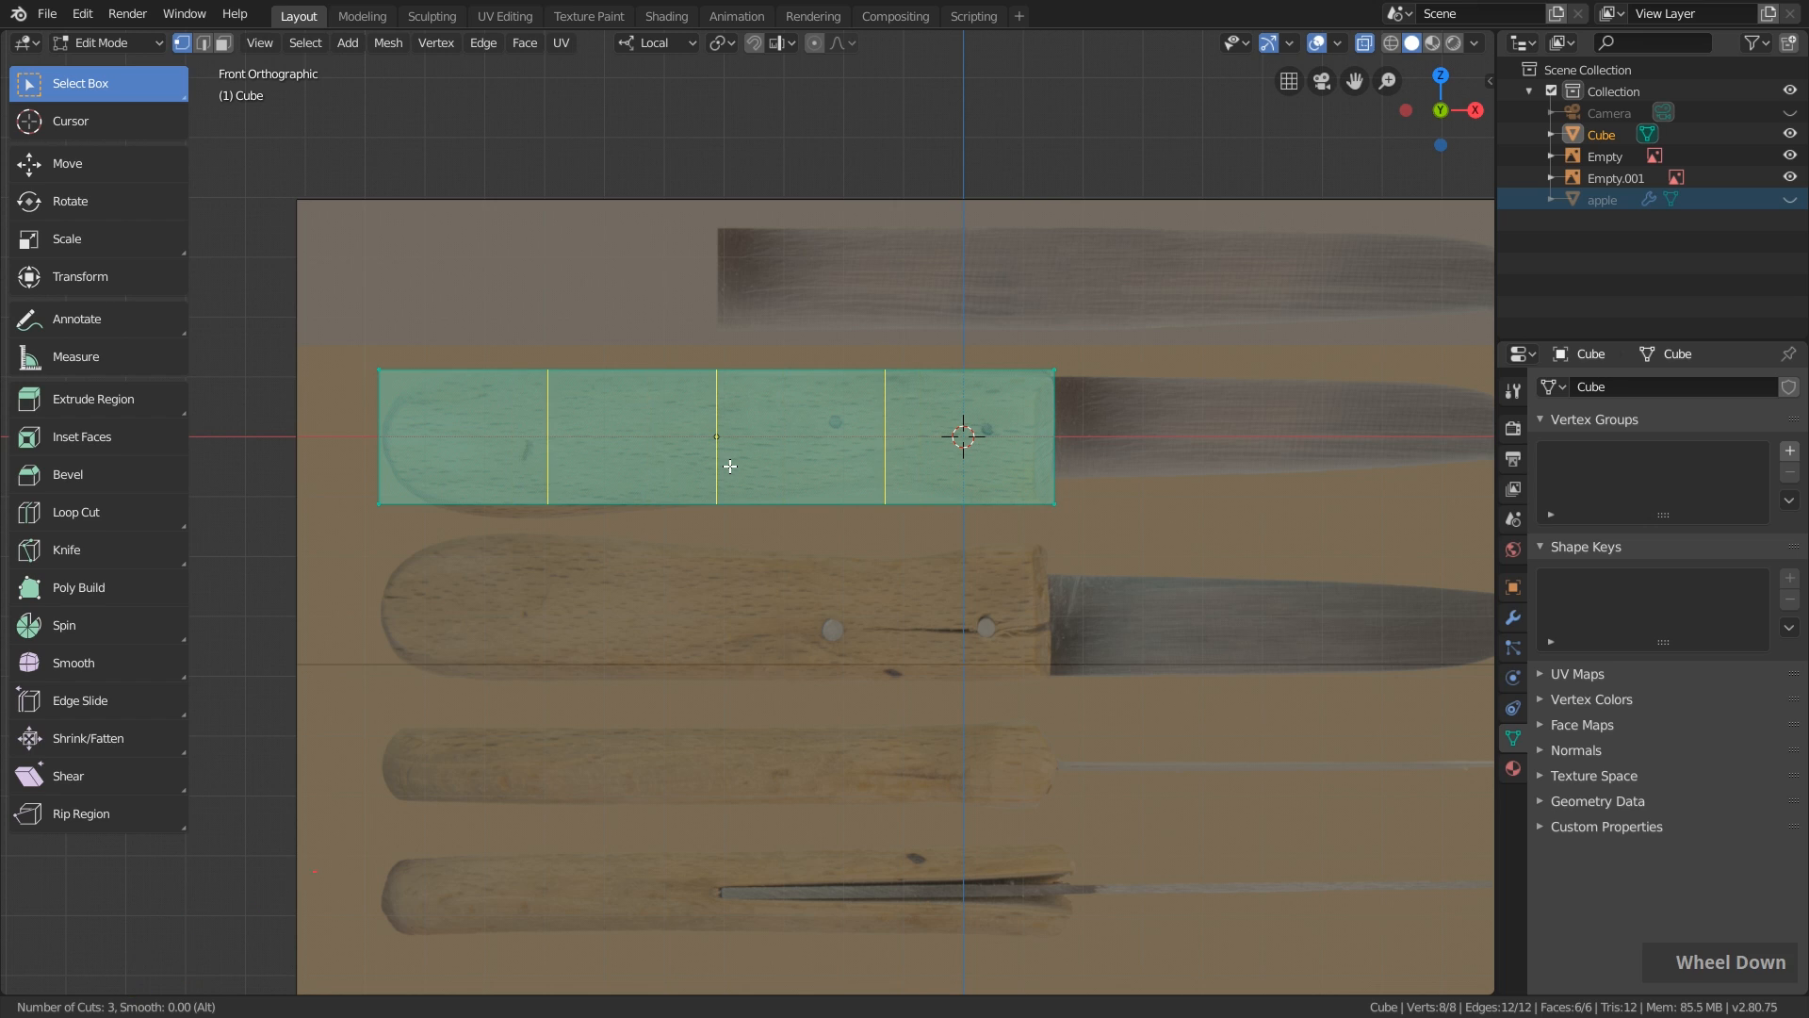
pyautogui.scroll(1, 730, 466)
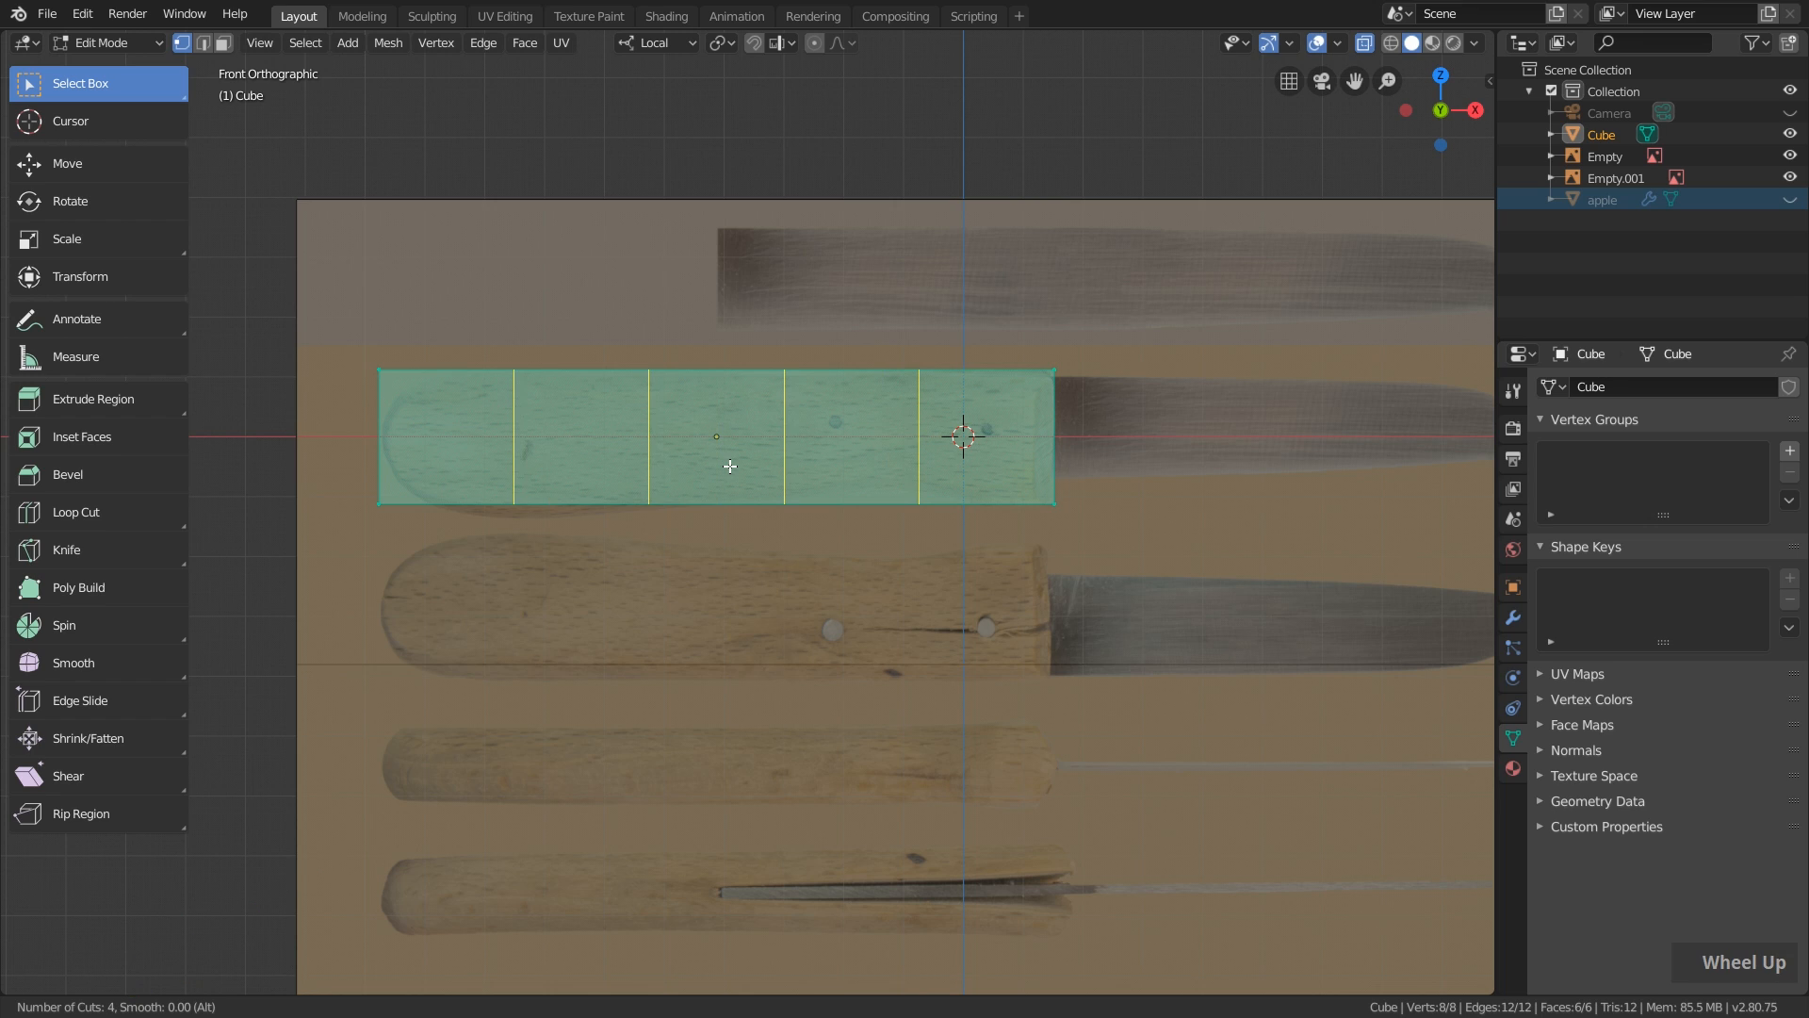
pyautogui.click(731, 465)
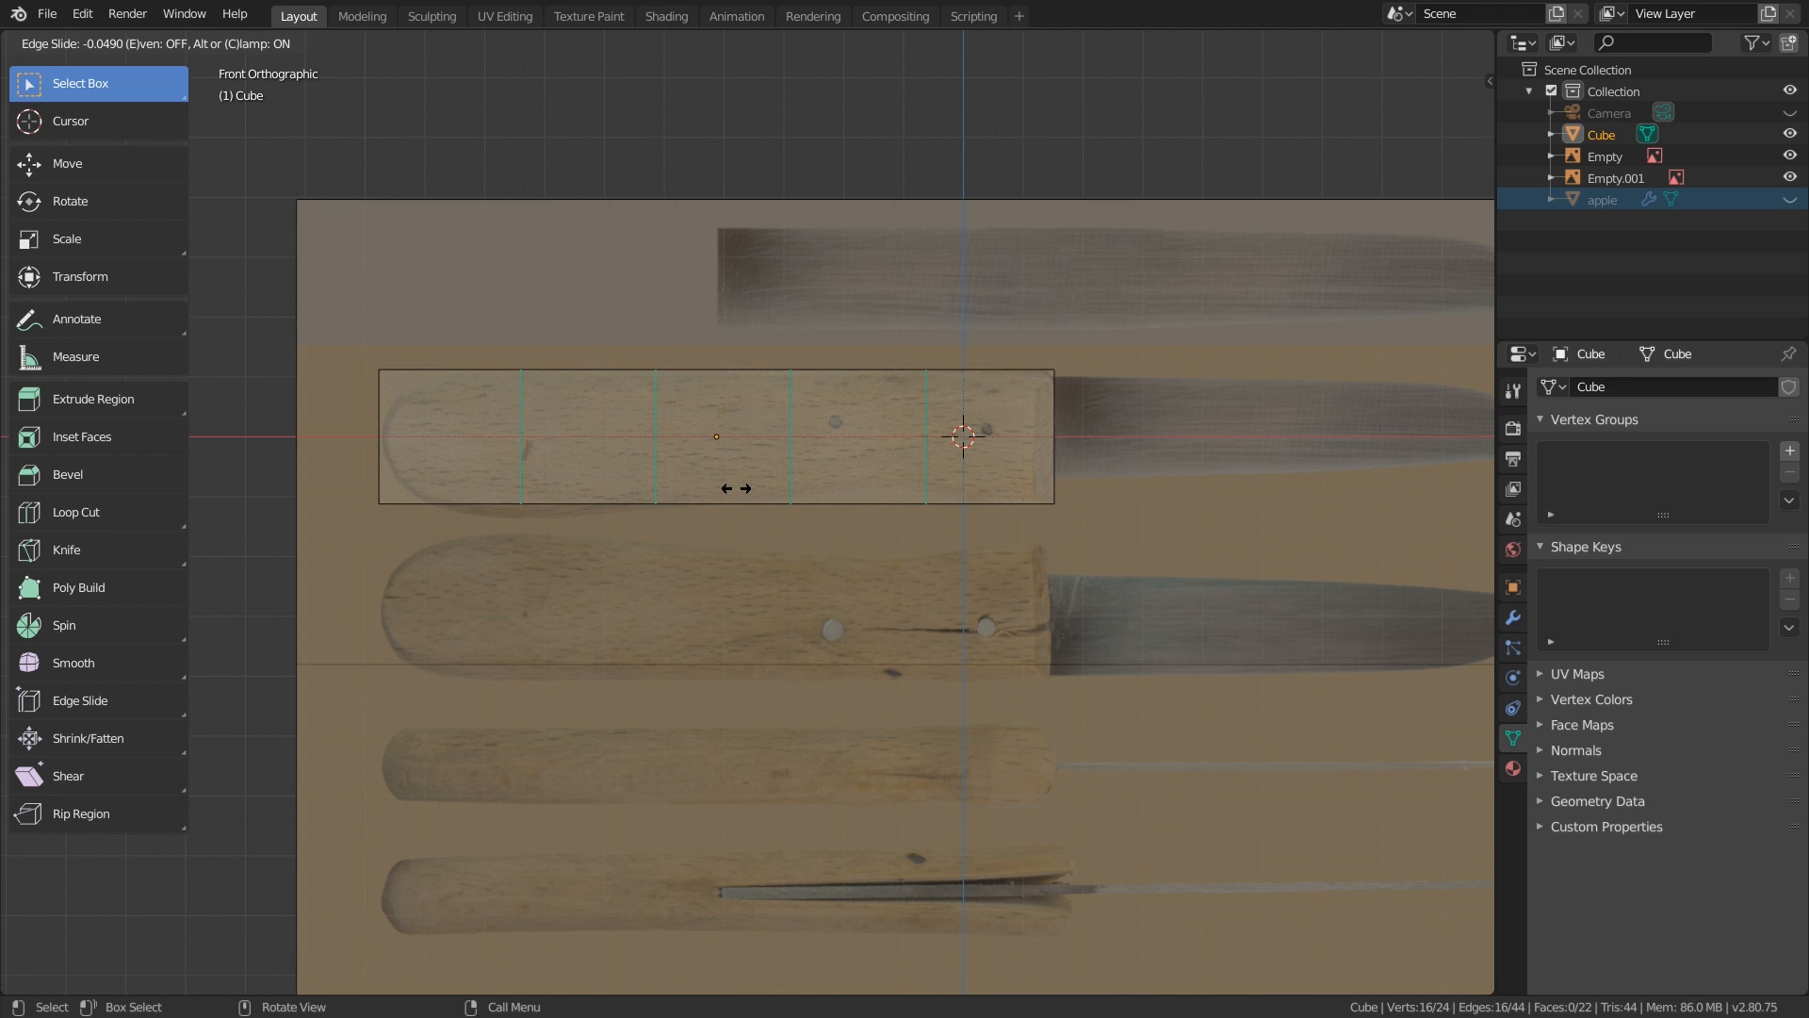
pyautogui.rightClick(735, 488)
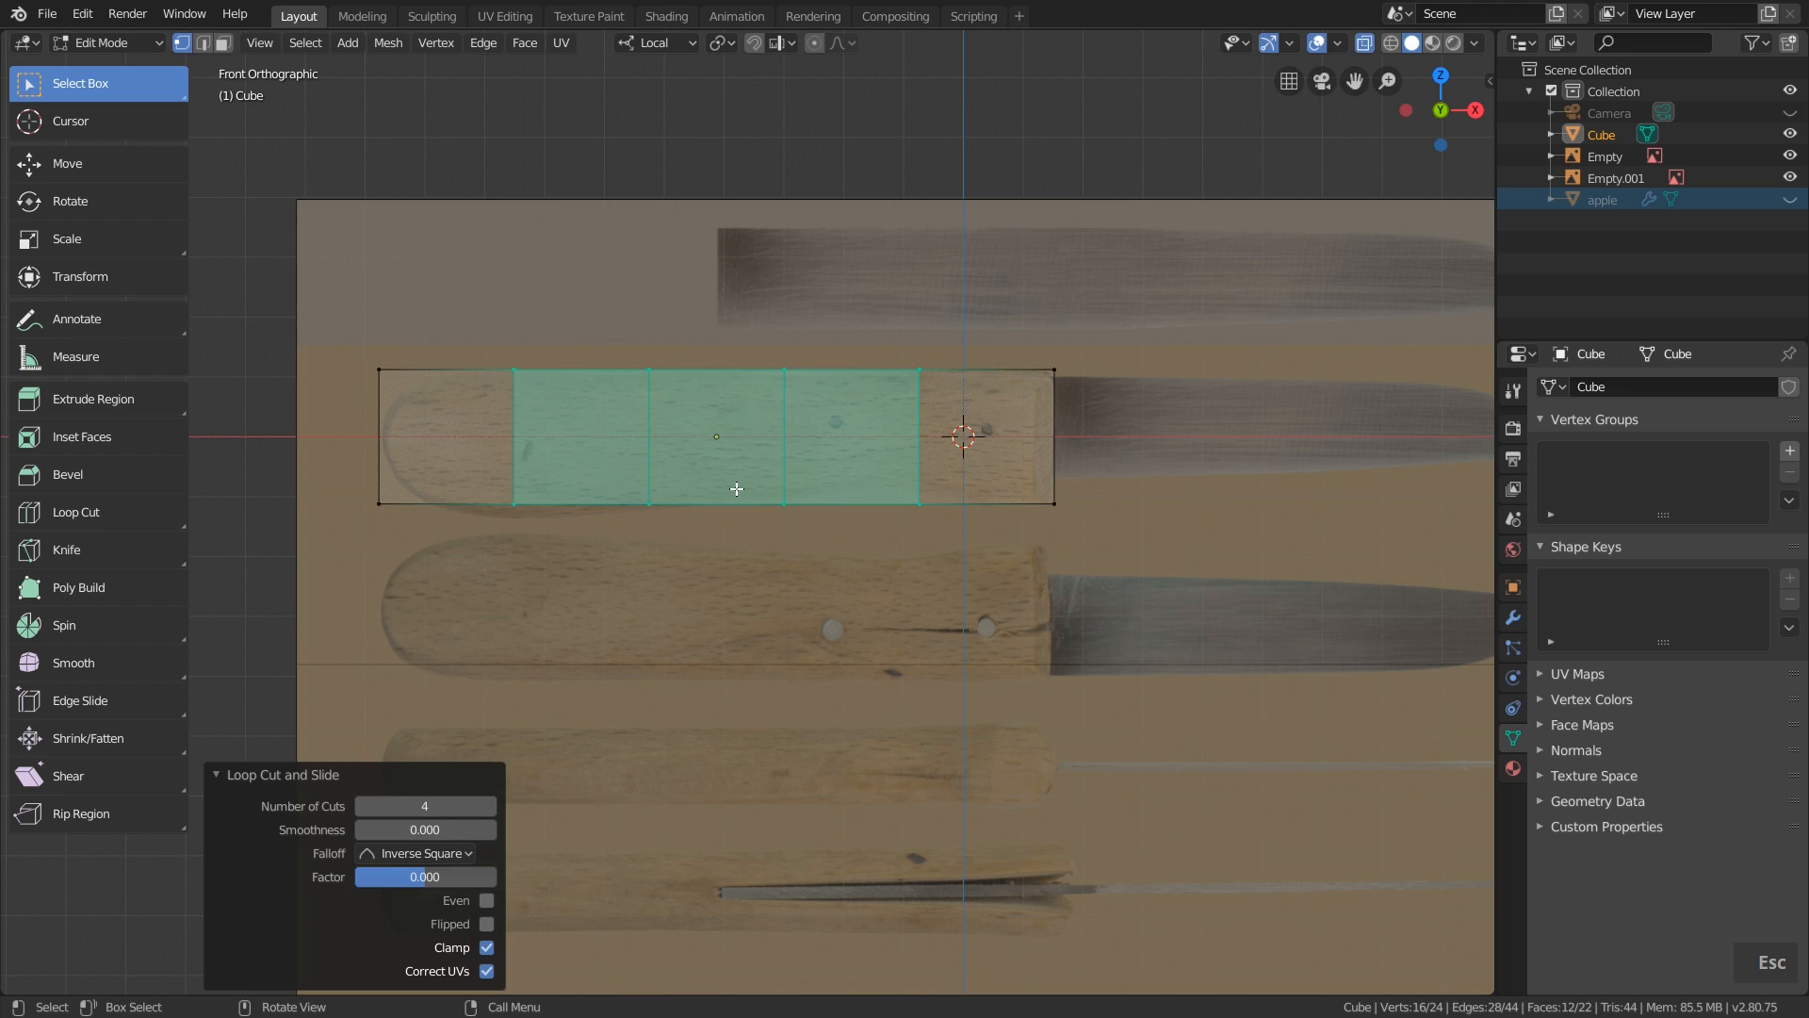
pyautogui.click(556, 557)
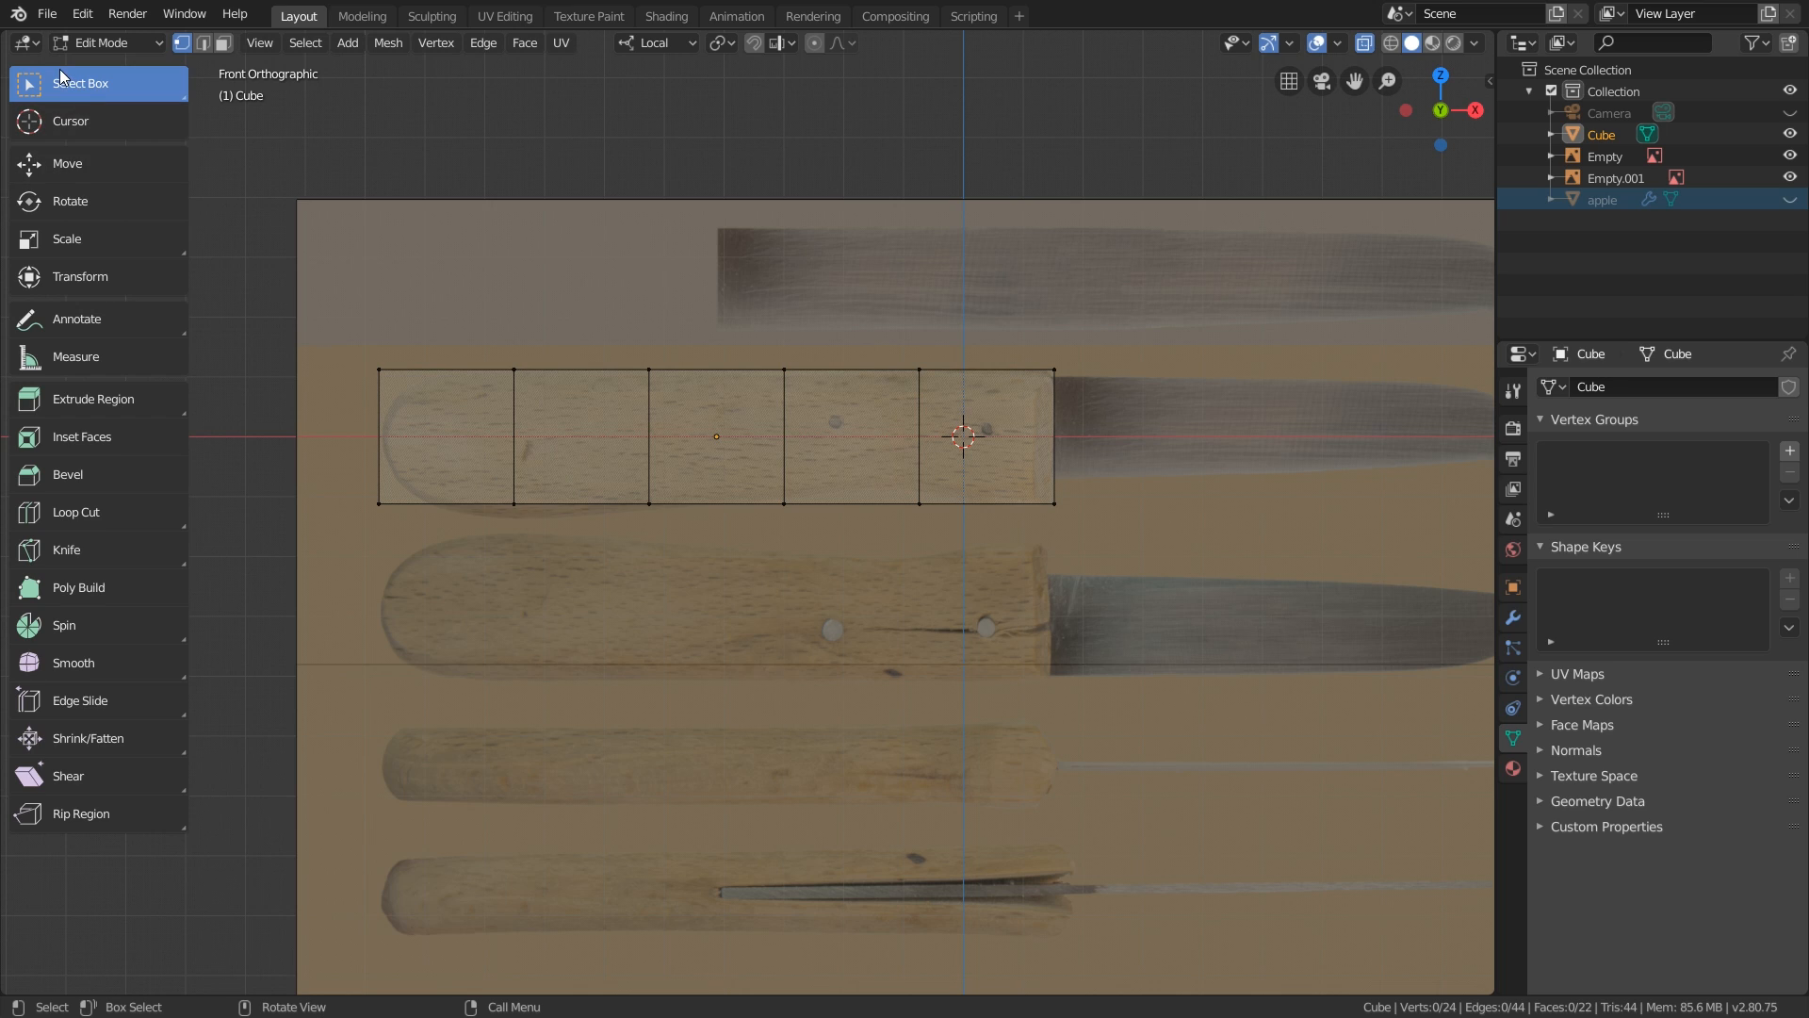
# Move the lower vertices of the first two loops from the butt end down to match the handle's outline in front view.
pyautogui.moveTo(464, 460); pyautogui.dragTo(567, 567)
pyautogui.moveTo(764, 544); pyautogui.dragTo(684, 554, button='middle')
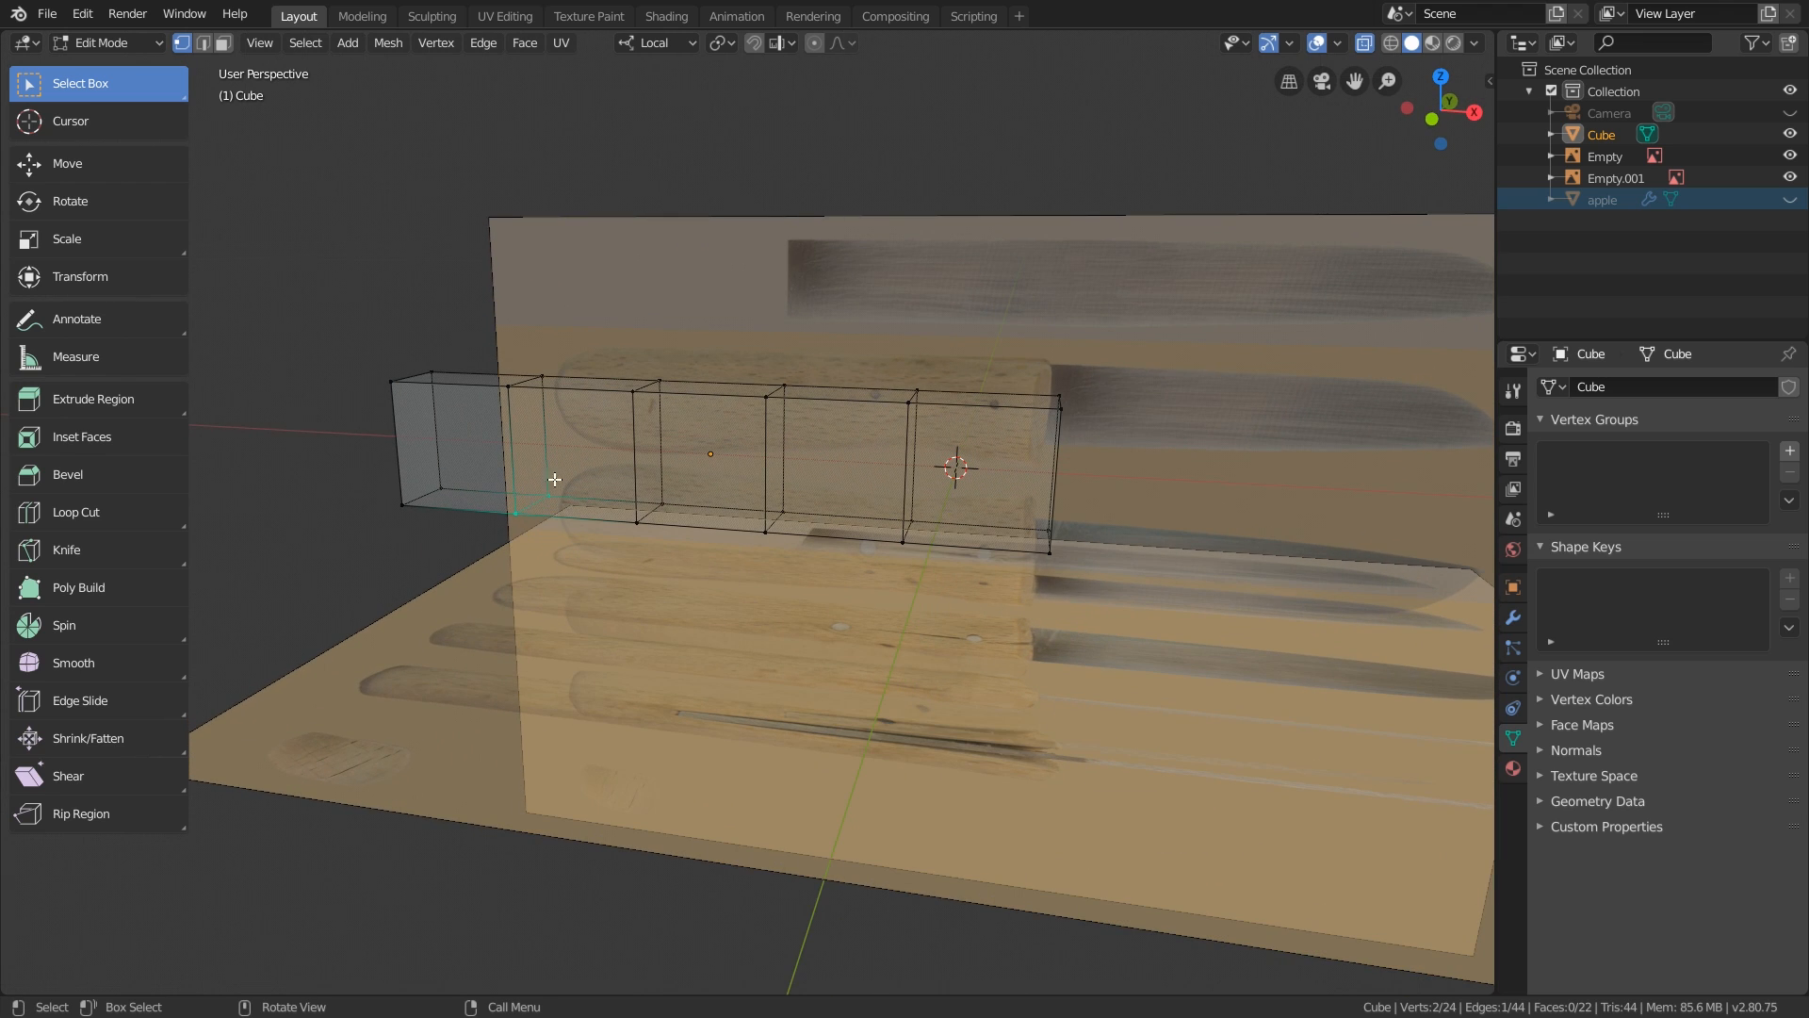
pyautogui.press('1')
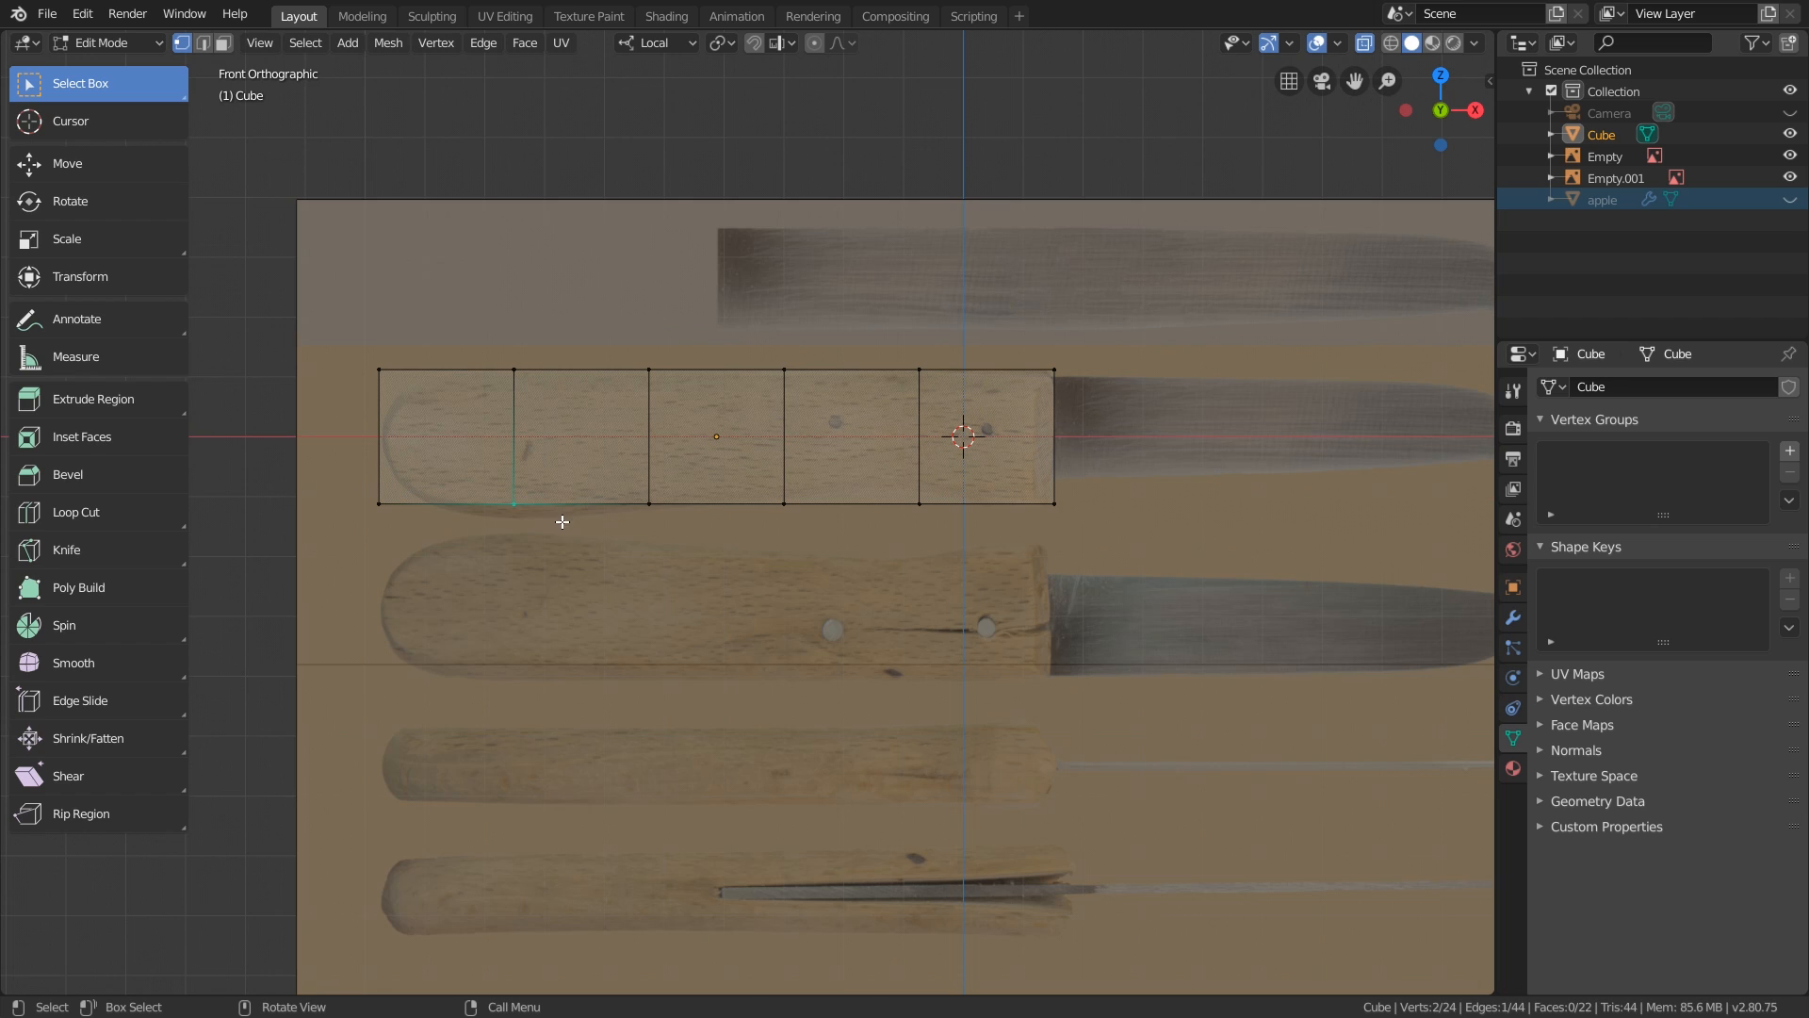
pyautogui.press('g')
pyautogui.click(565, 527)
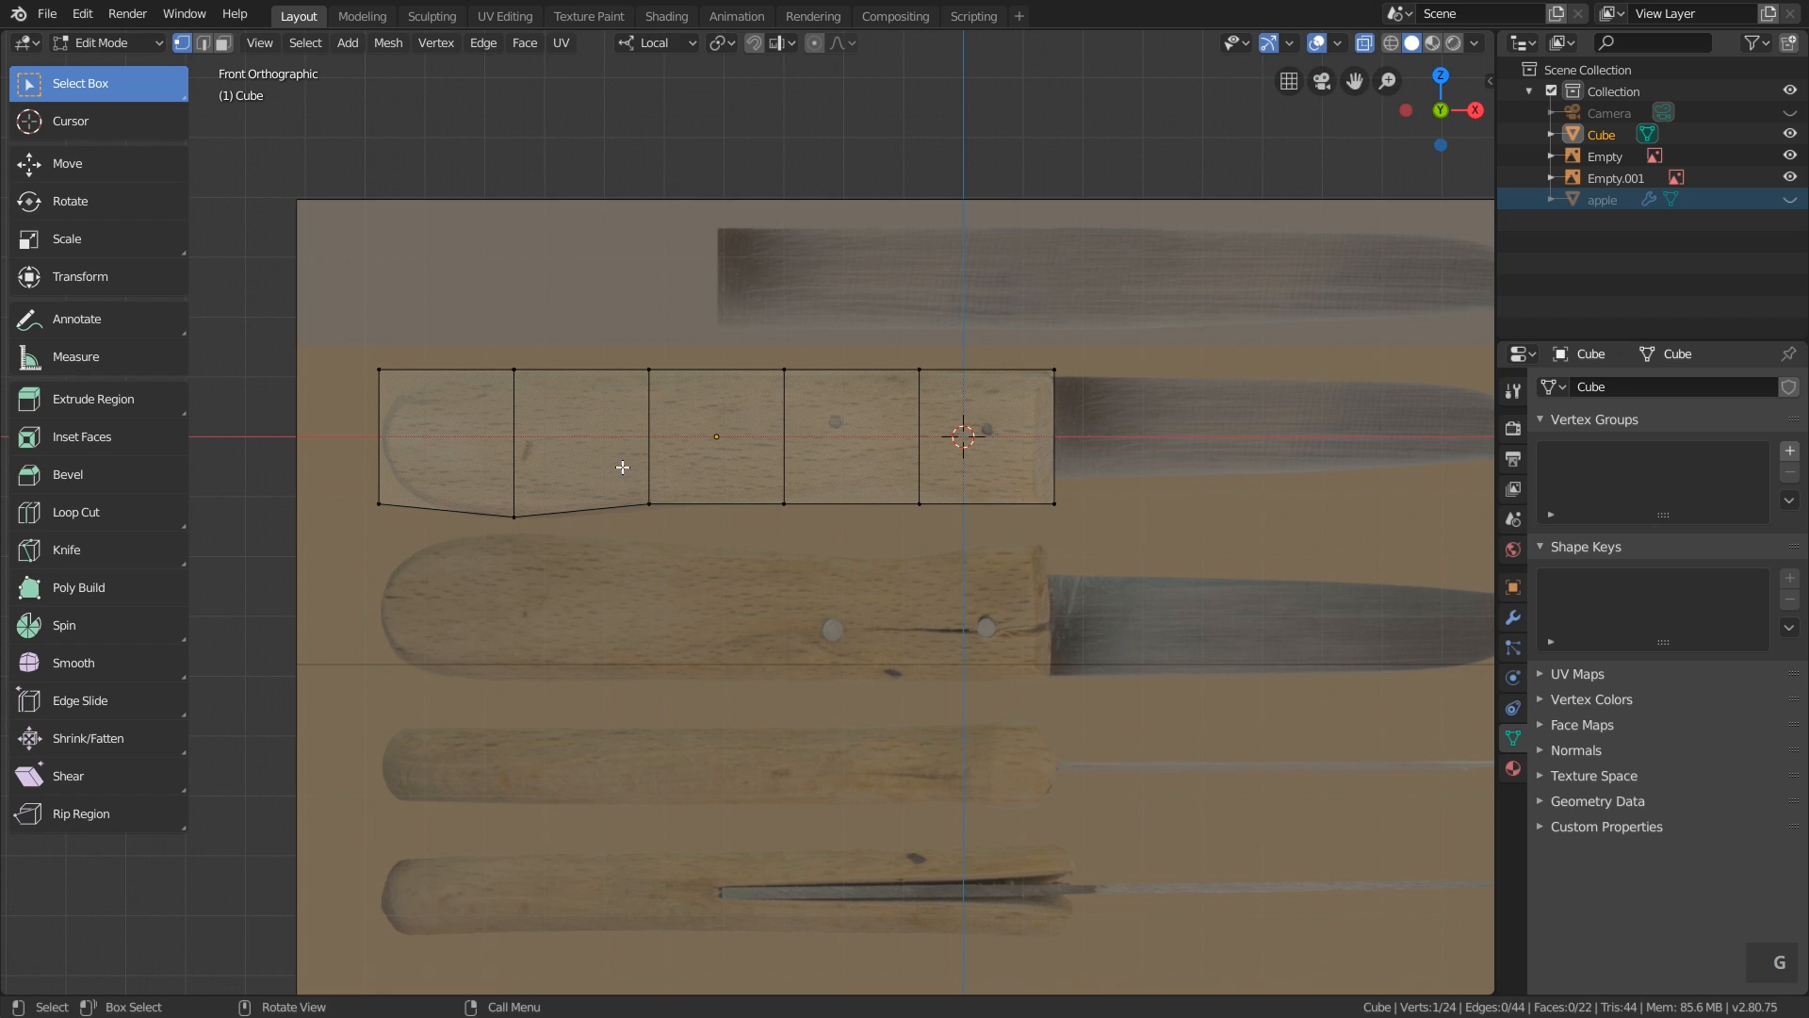
pyautogui.moveTo(623, 467); pyautogui.dragTo(678, 545)
pyautogui.press('g')
pyautogui.click(680, 551)
pyautogui.click(739, 474)
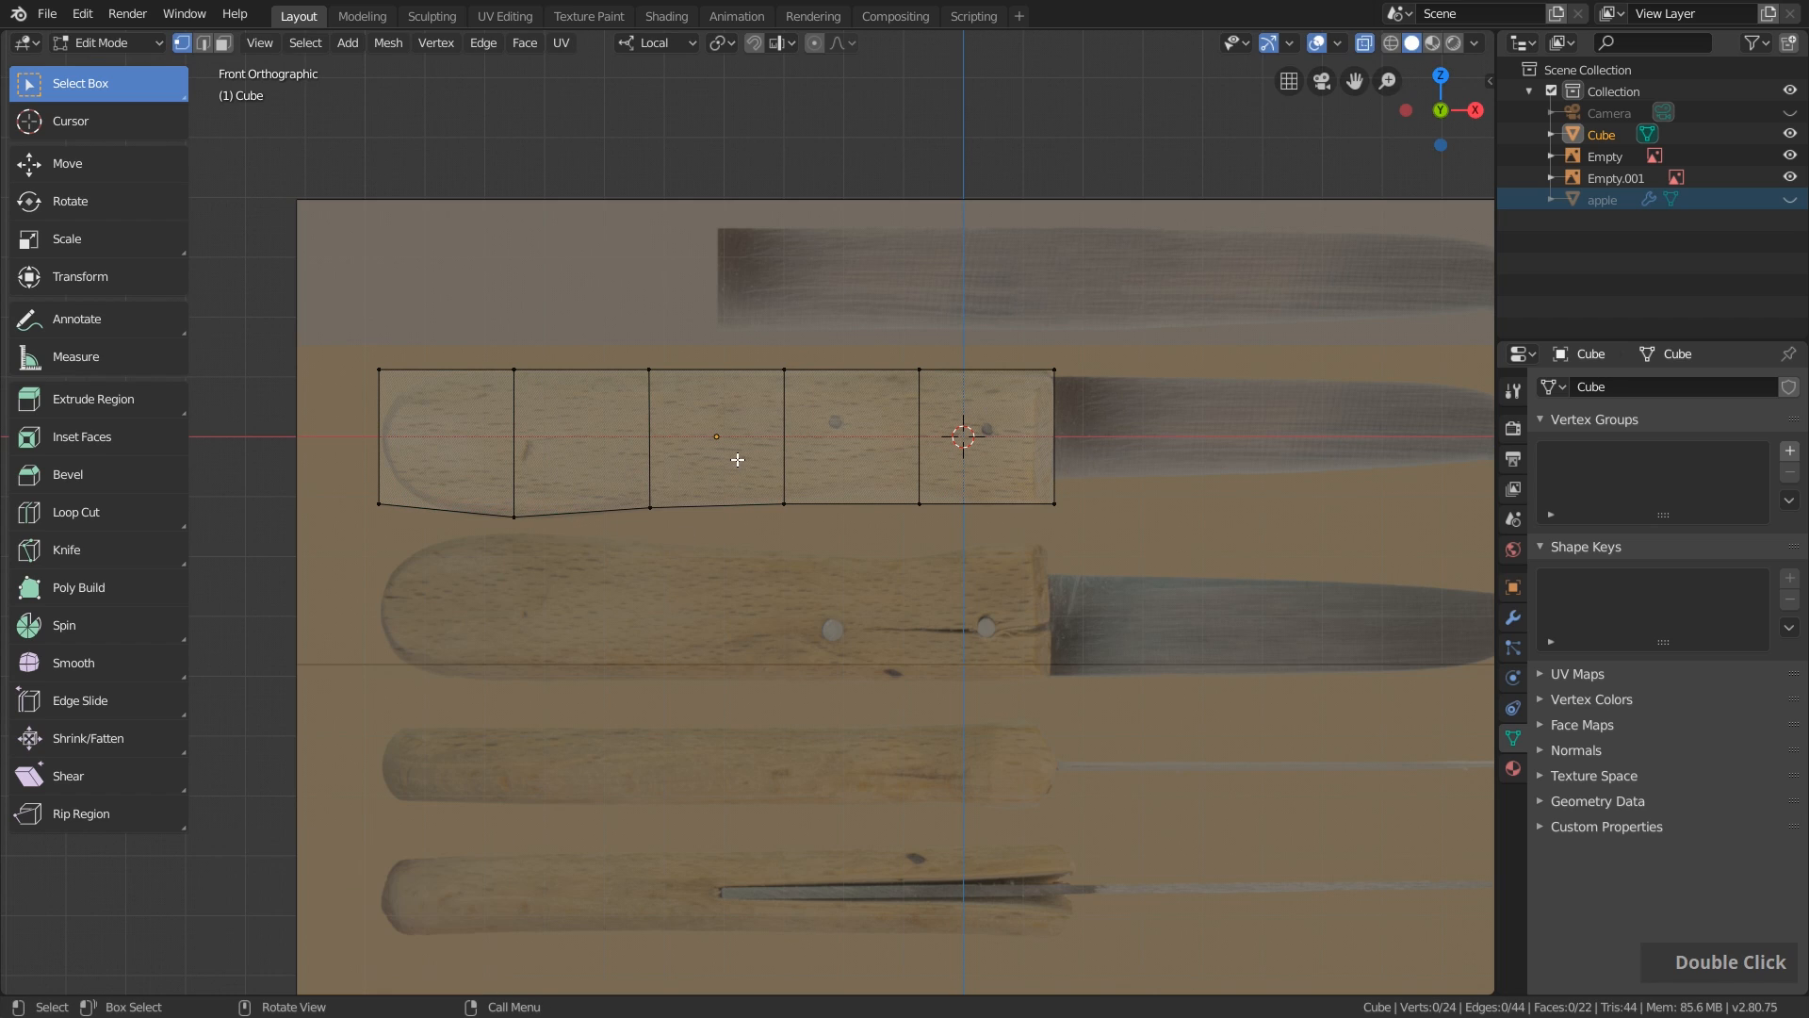
# Raise the third loop's lower vertices about 0.08 cm and the fourth loop's about 0.2 cm to follow the handle's underside.
pyautogui.moveTo(737, 458); pyautogui.dragTo(807, 546)
pyautogui.press('g')
pyautogui.click(810, 547)
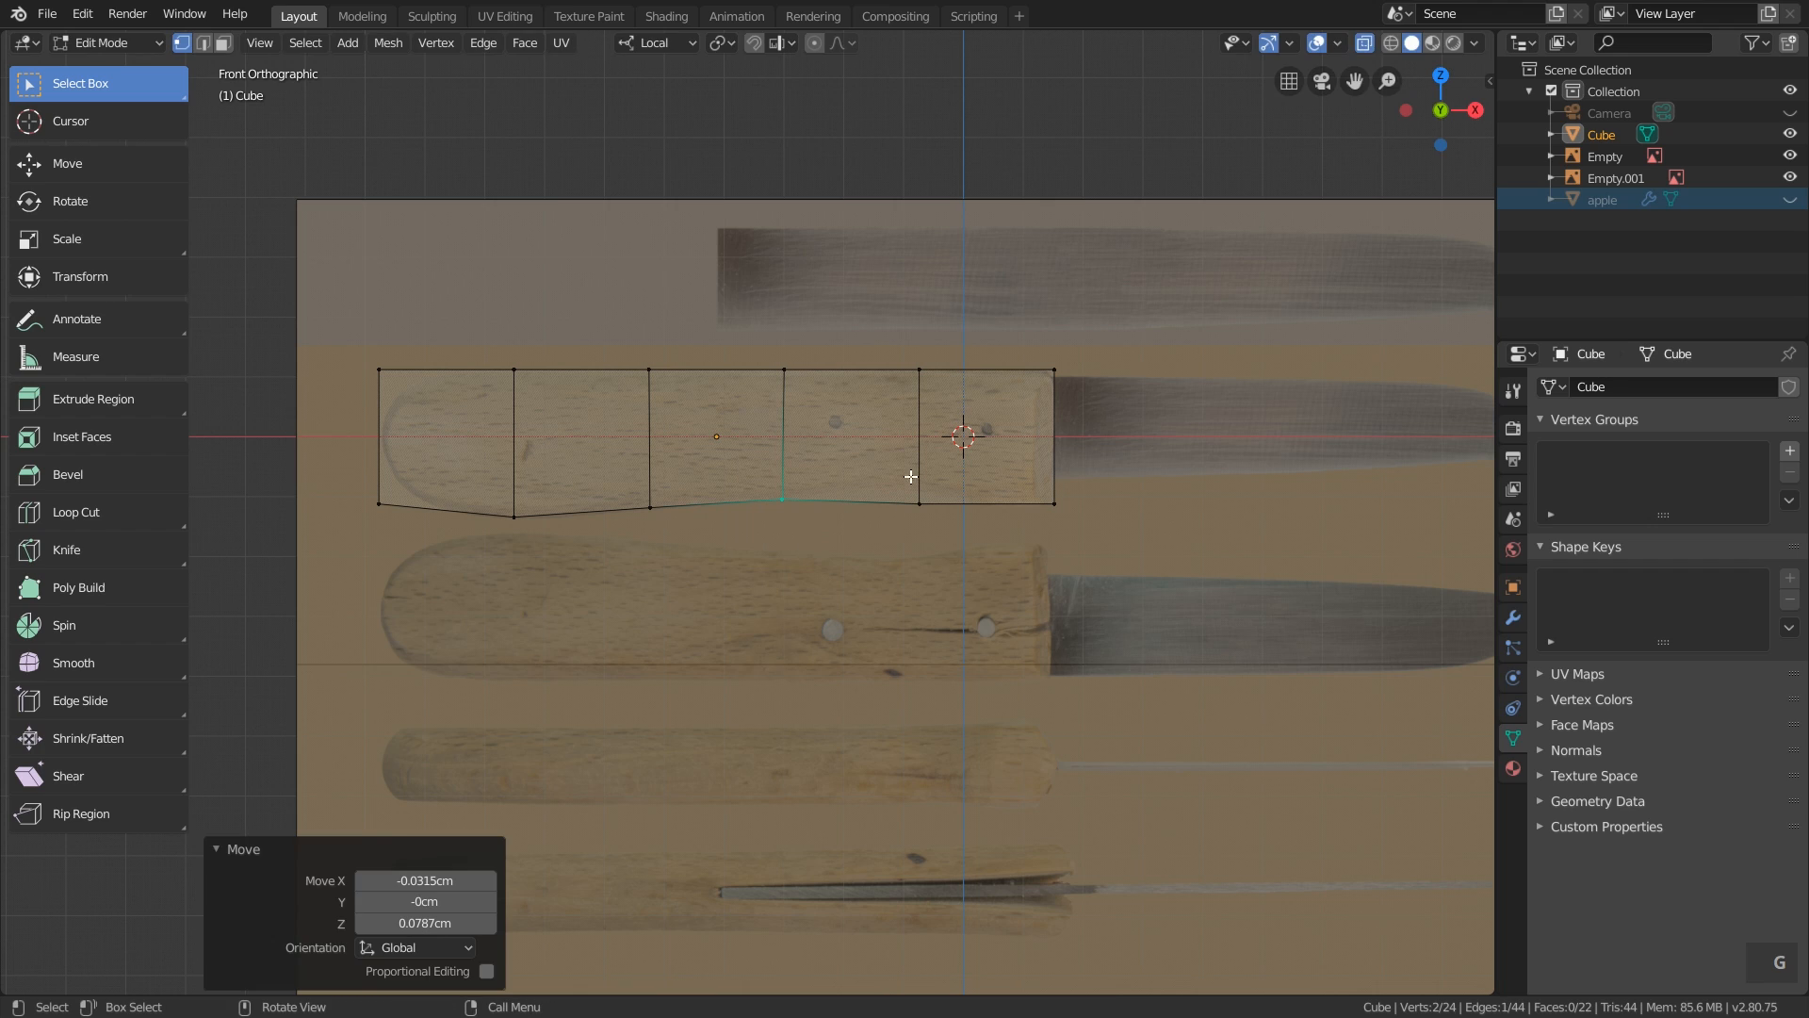
pyautogui.moveTo(909, 476); pyautogui.dragTo(950, 554)
pyautogui.press('g')
pyautogui.click(950, 546)
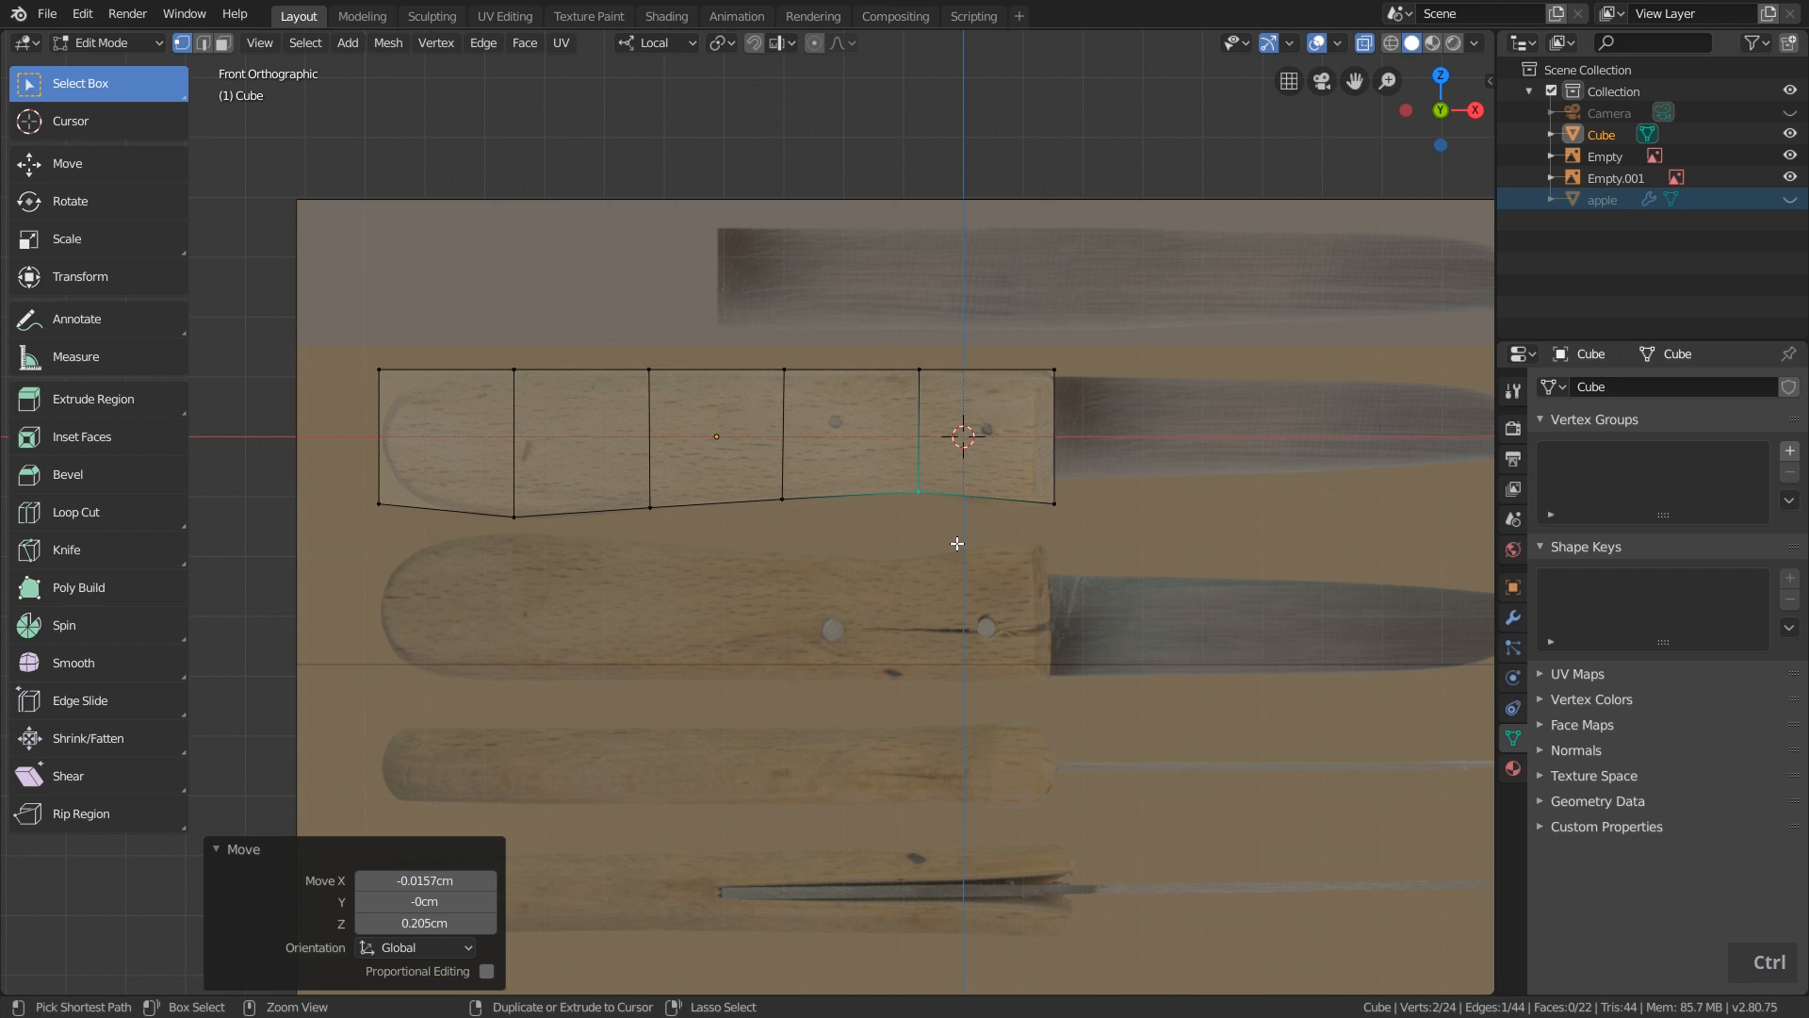
# Add a centred loop cut in the handle's blade-end segment and lower its bottom vertices about 0.11 cm along Z.
pyautogui.hotkey('ctrl', 'r')
pyautogui.click(980, 496)
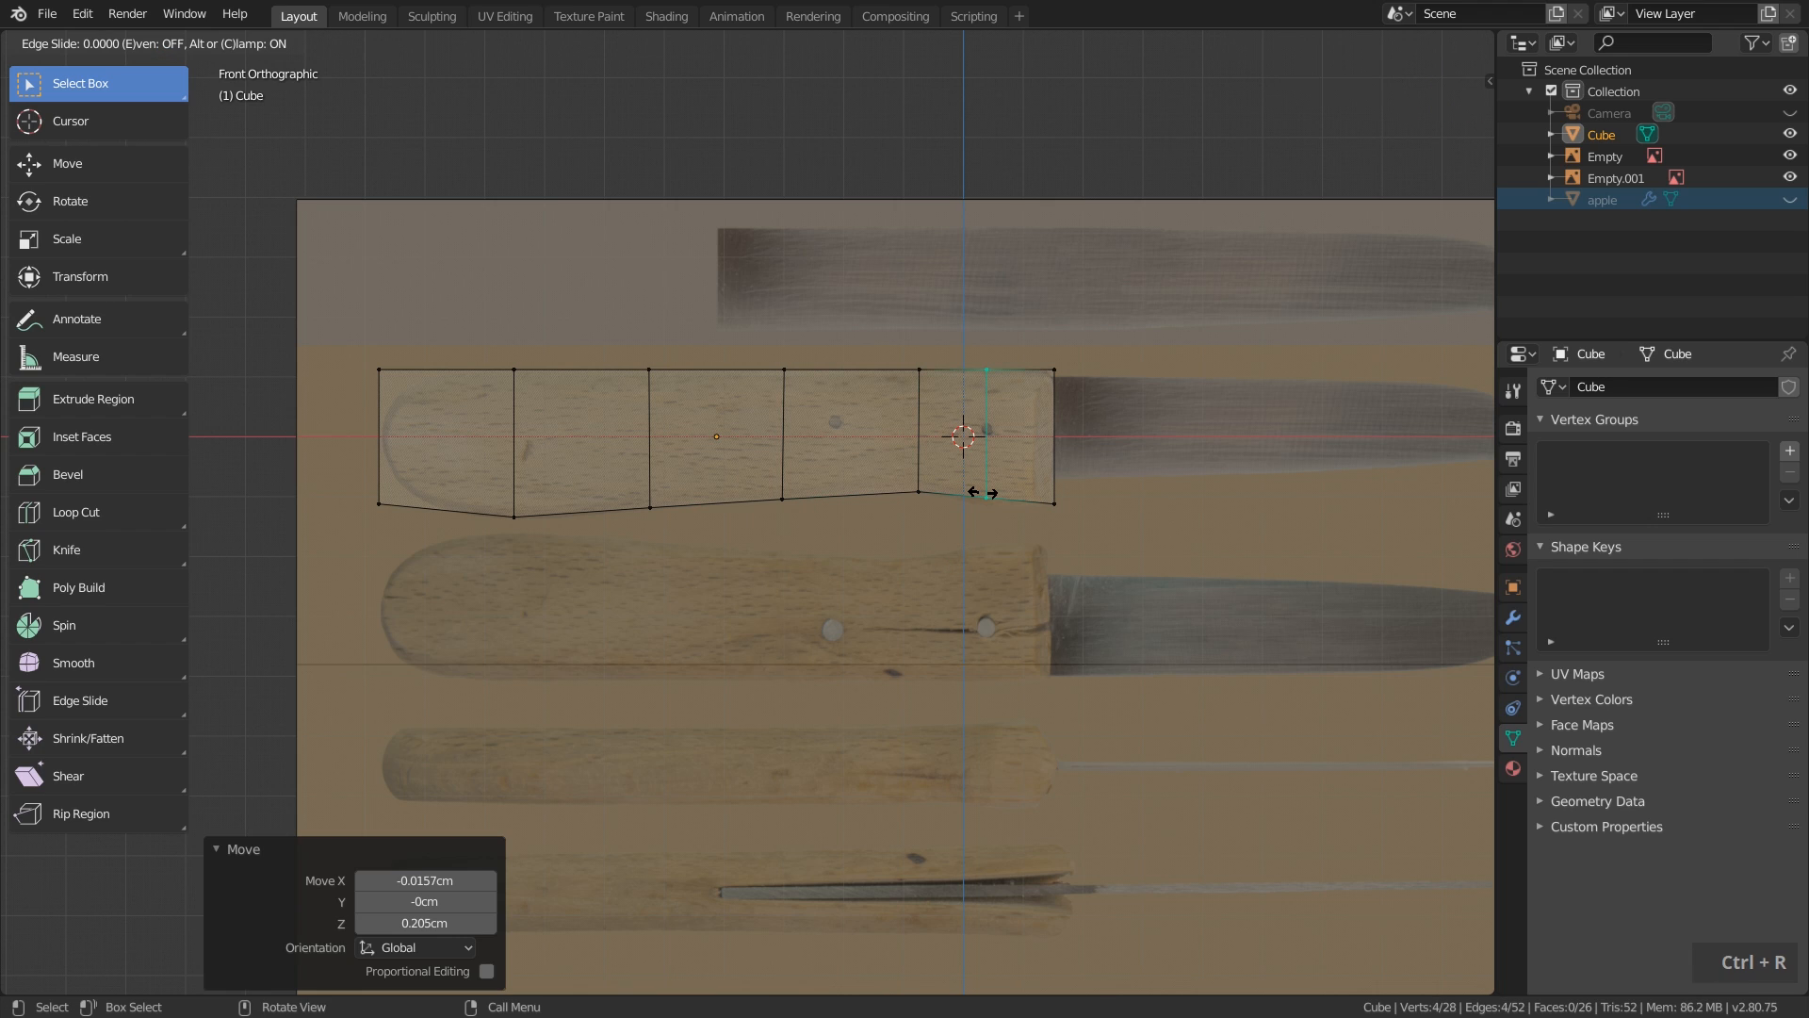
pyautogui.click(982, 493)
pyautogui.moveTo(947, 466); pyautogui.dragTo(1005, 539)
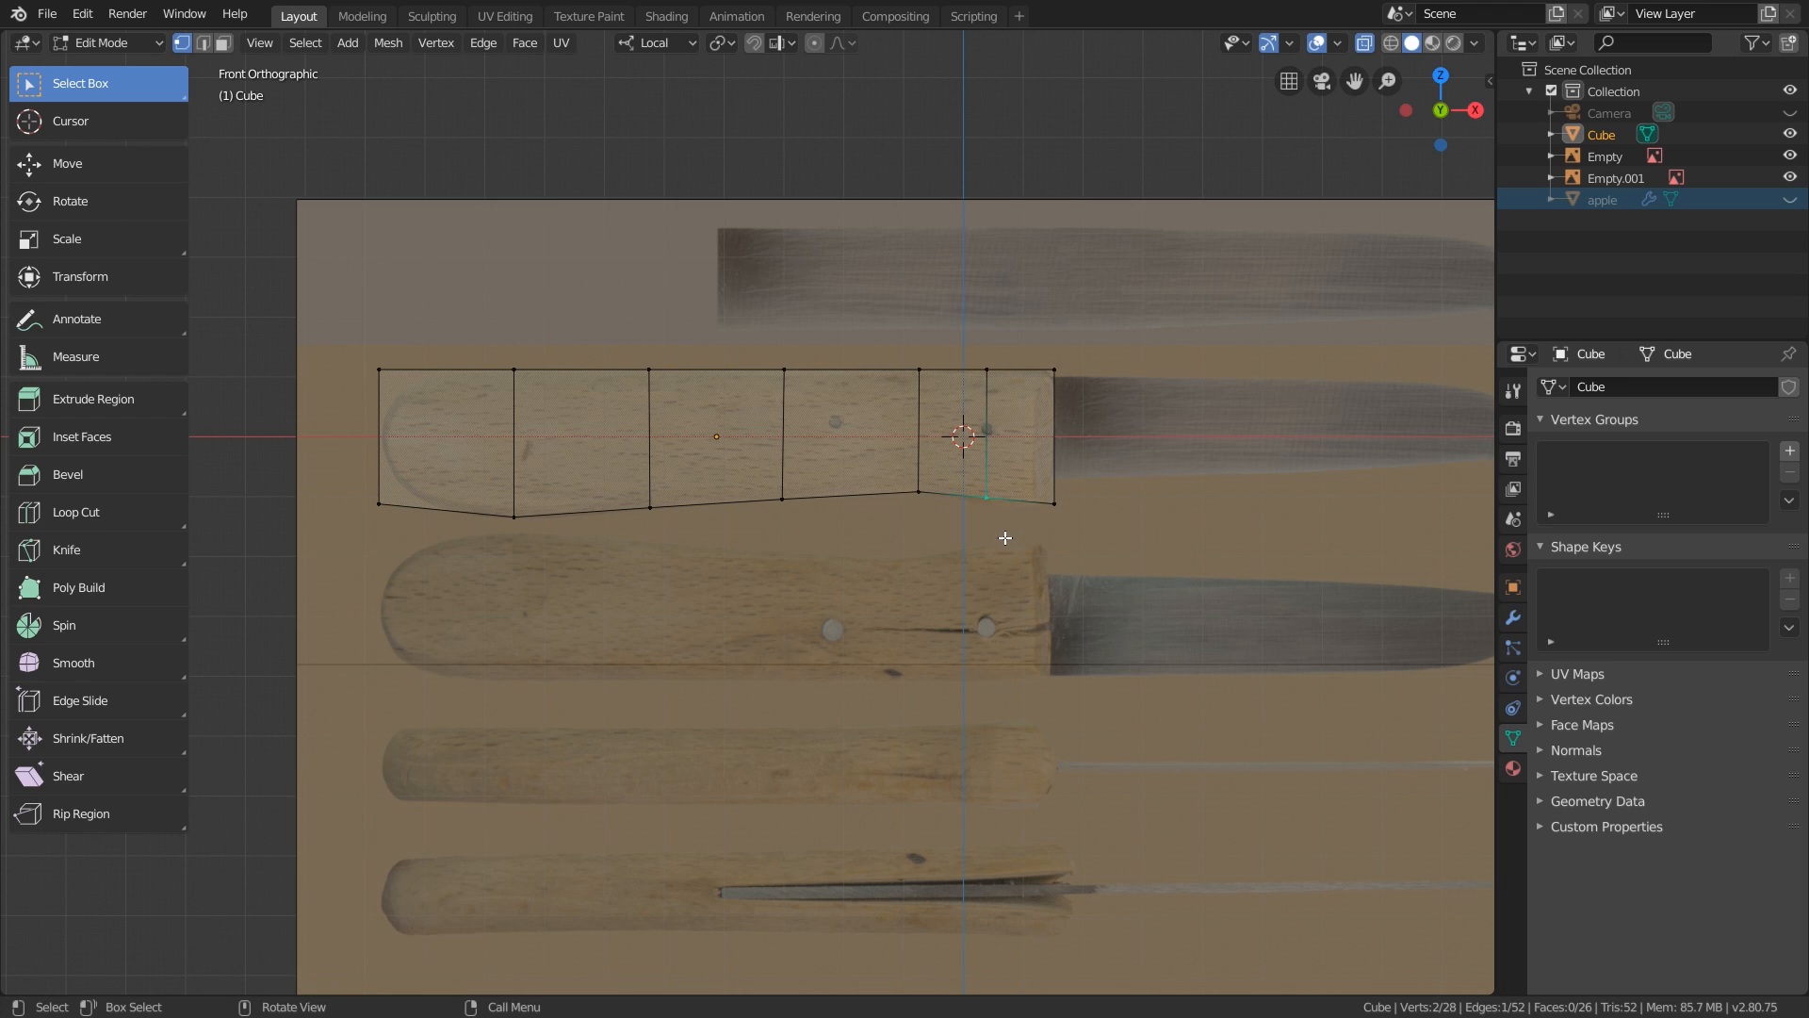
pyautogui.press('g')
pyautogui.press('z')
pyautogui.click(1002, 528)
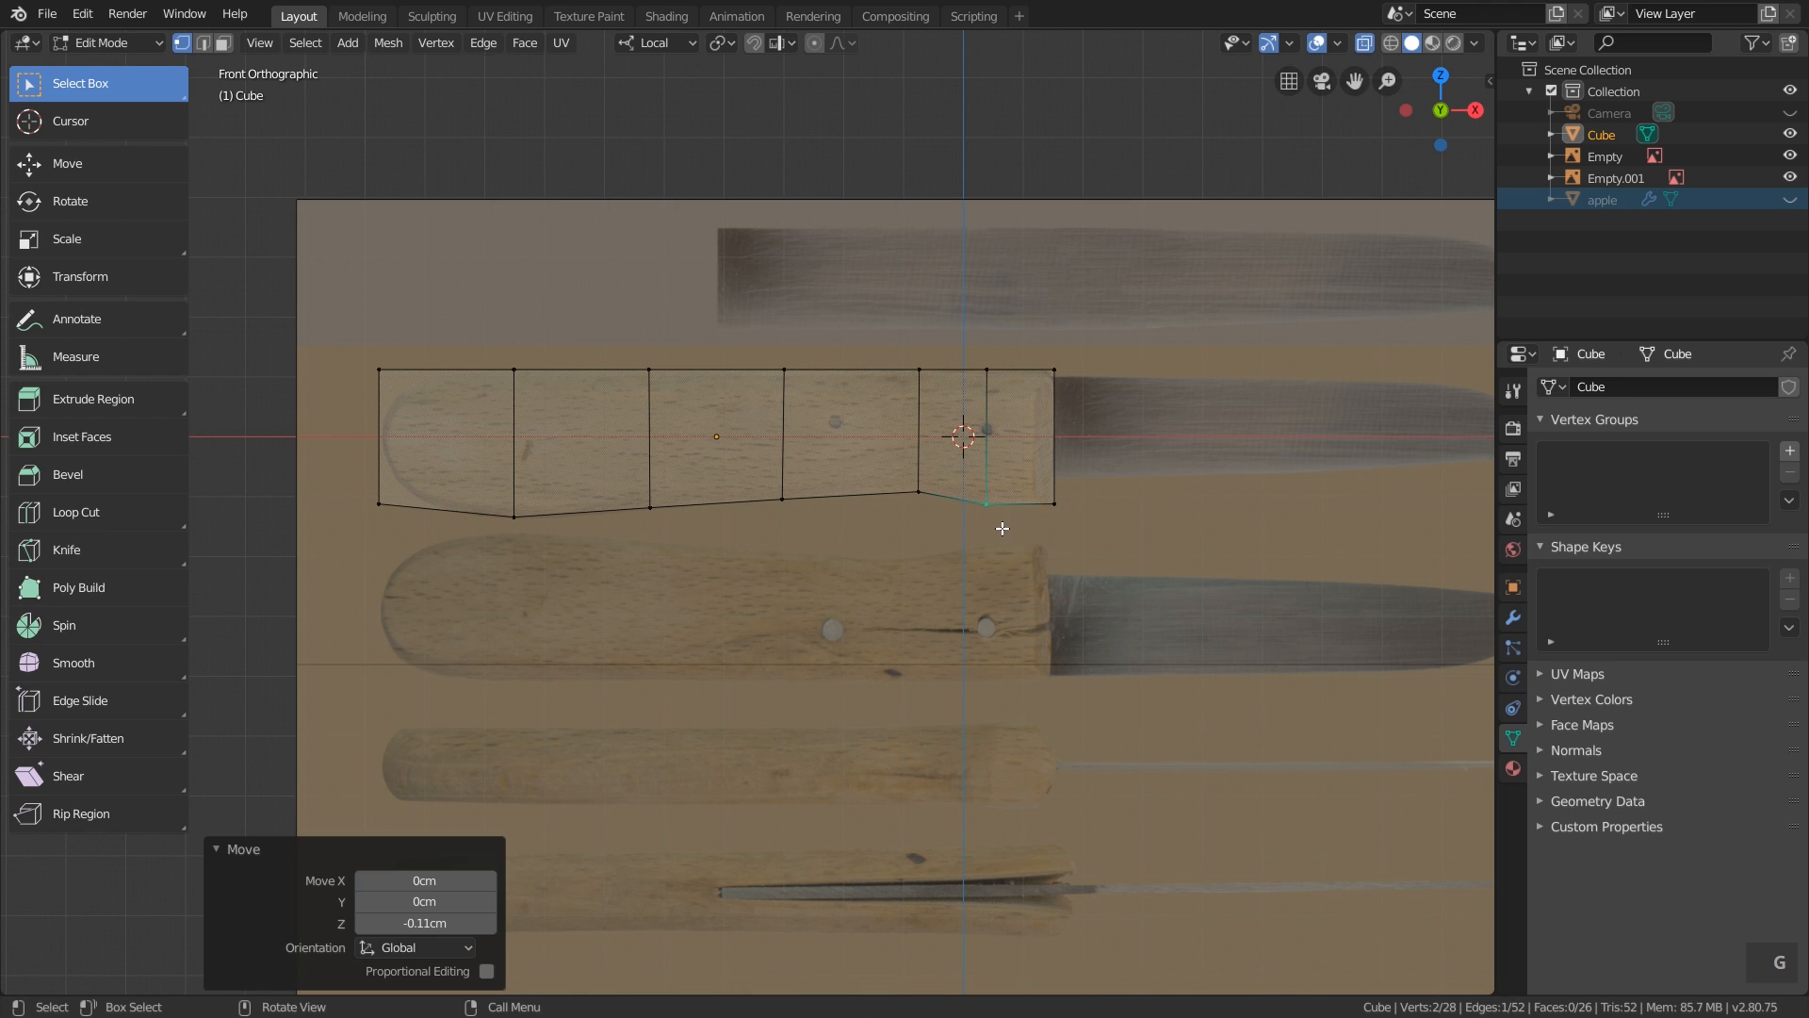
# Add a centred loop cut in the butt-end segment and move the lower butt corner inward and up to the rounded outline.
pyautogui.hotkey('ctrl', 'r')
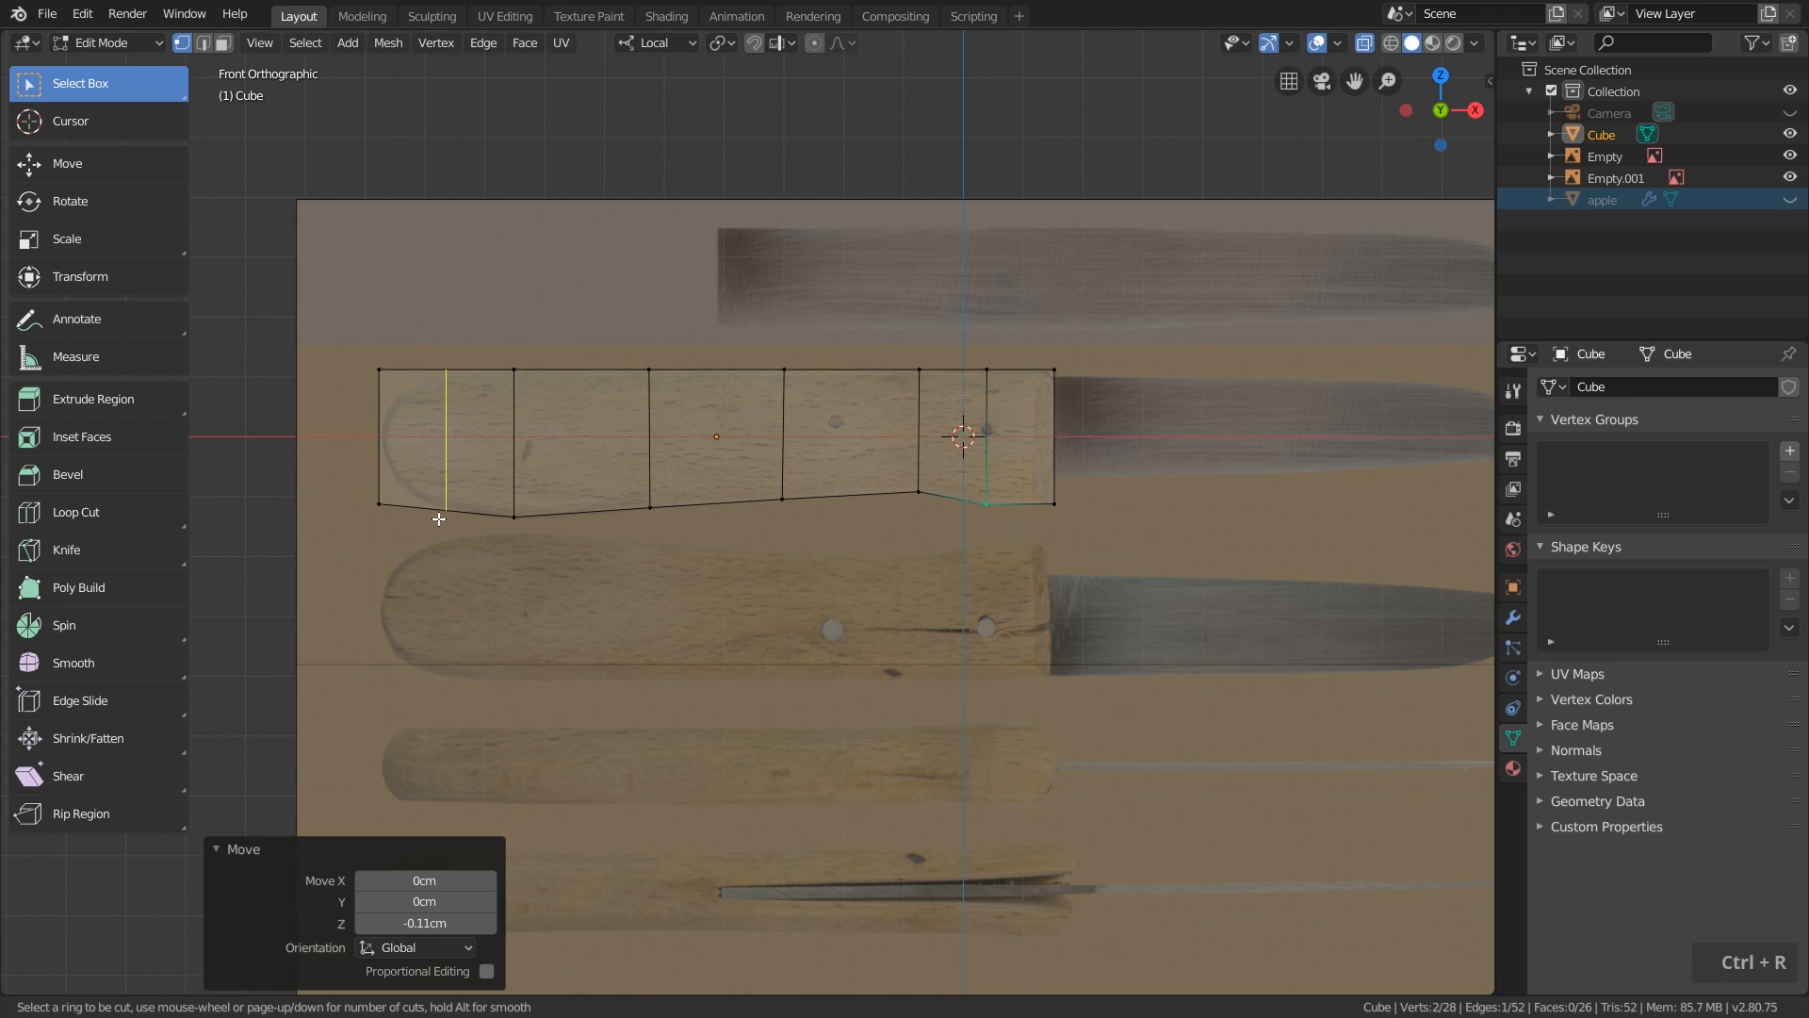
pyautogui.doubleClick(434, 516)
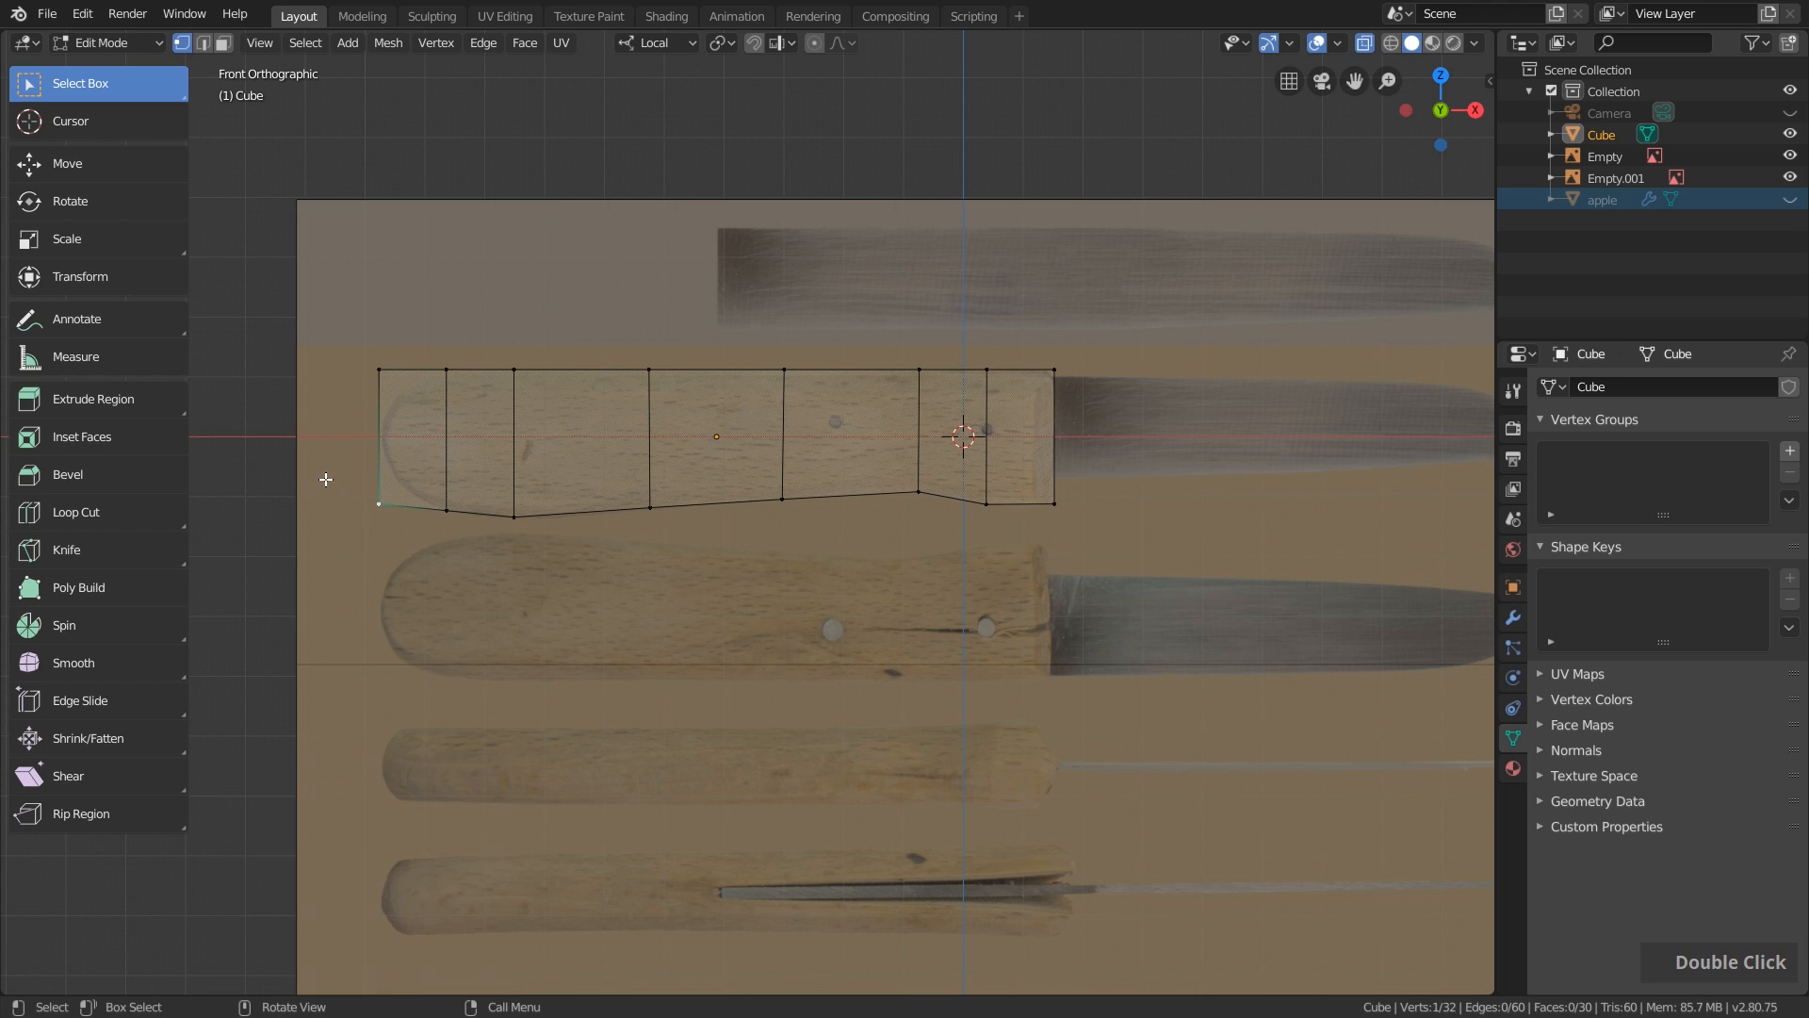
pyautogui.moveTo(323, 477); pyautogui.dragTo(398, 551)
pyautogui.press('g')
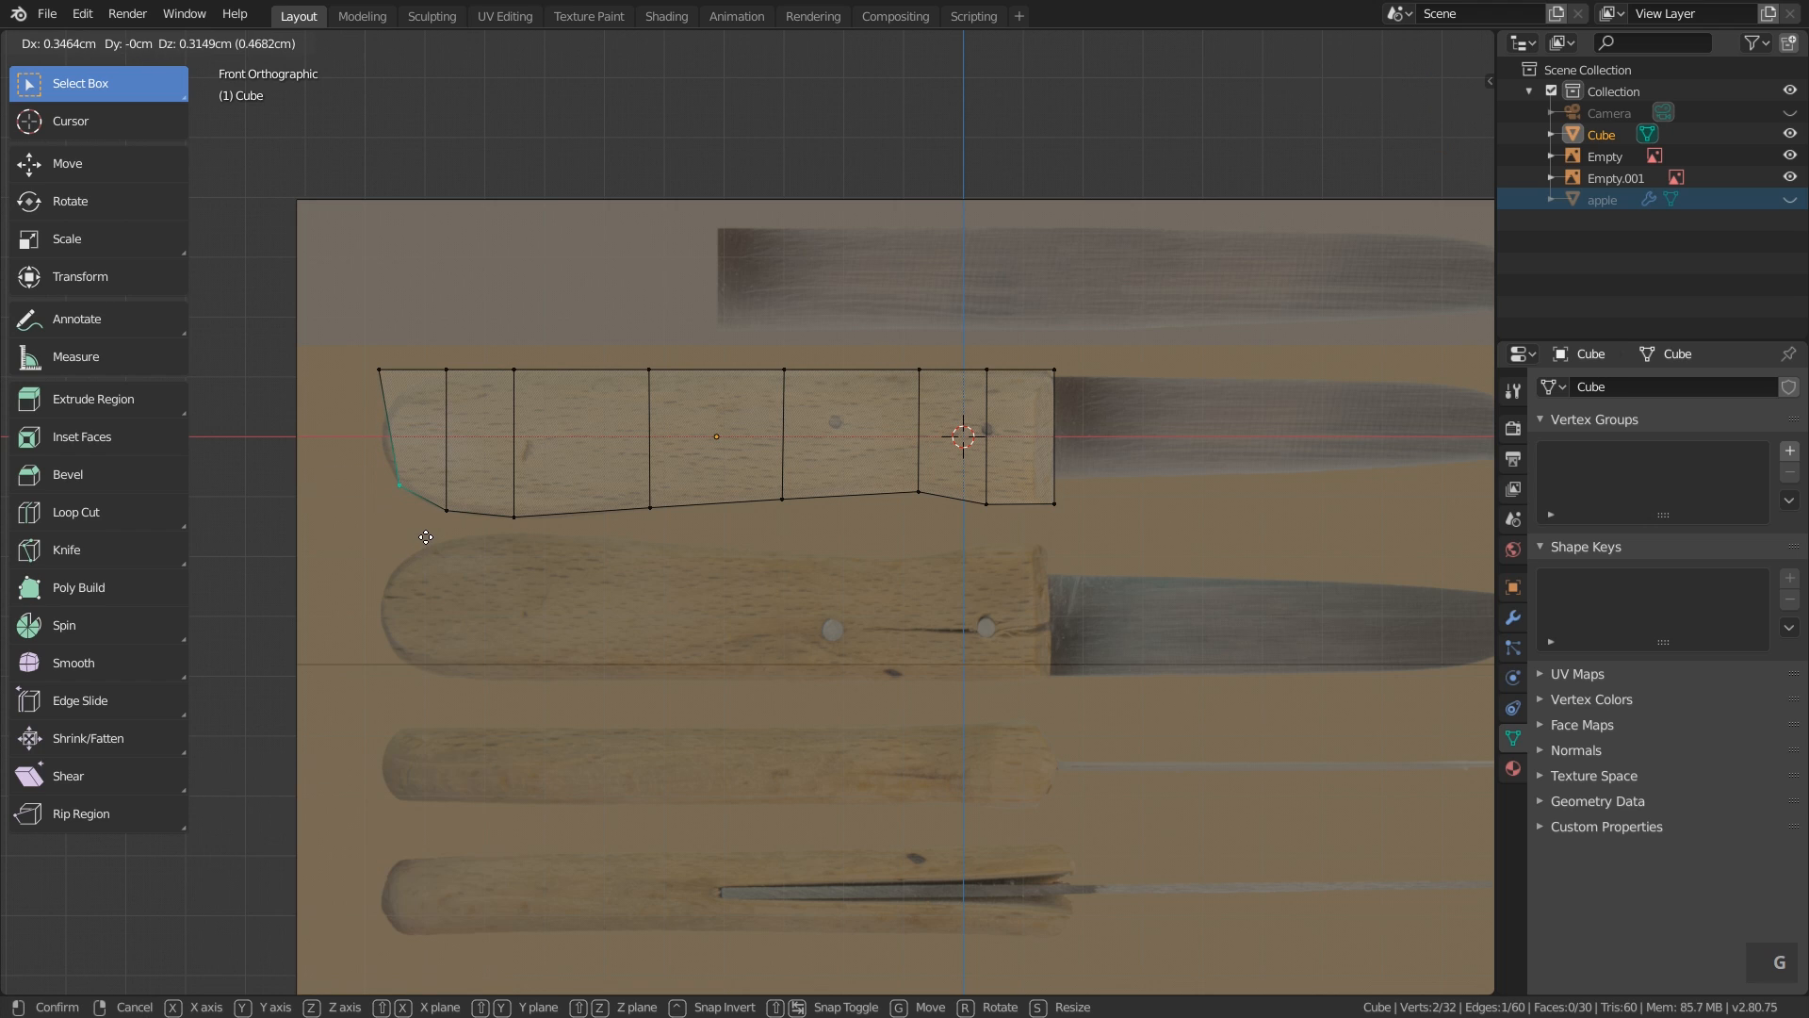
pyautogui.click(425, 535)
# Move the upper butt corner inward and down, and shift the lower corner about 0.16 cm outward and 0.24 cm up.
pyautogui.doubleClick(365, 375)
pyautogui.moveTo(348, 341); pyautogui.dragTo(405, 514)
pyautogui.press('g')
pyautogui.click(420, 440)
pyautogui.doubleClick(366, 464)
pyautogui.press('g')
pyautogui.click(398, 501)
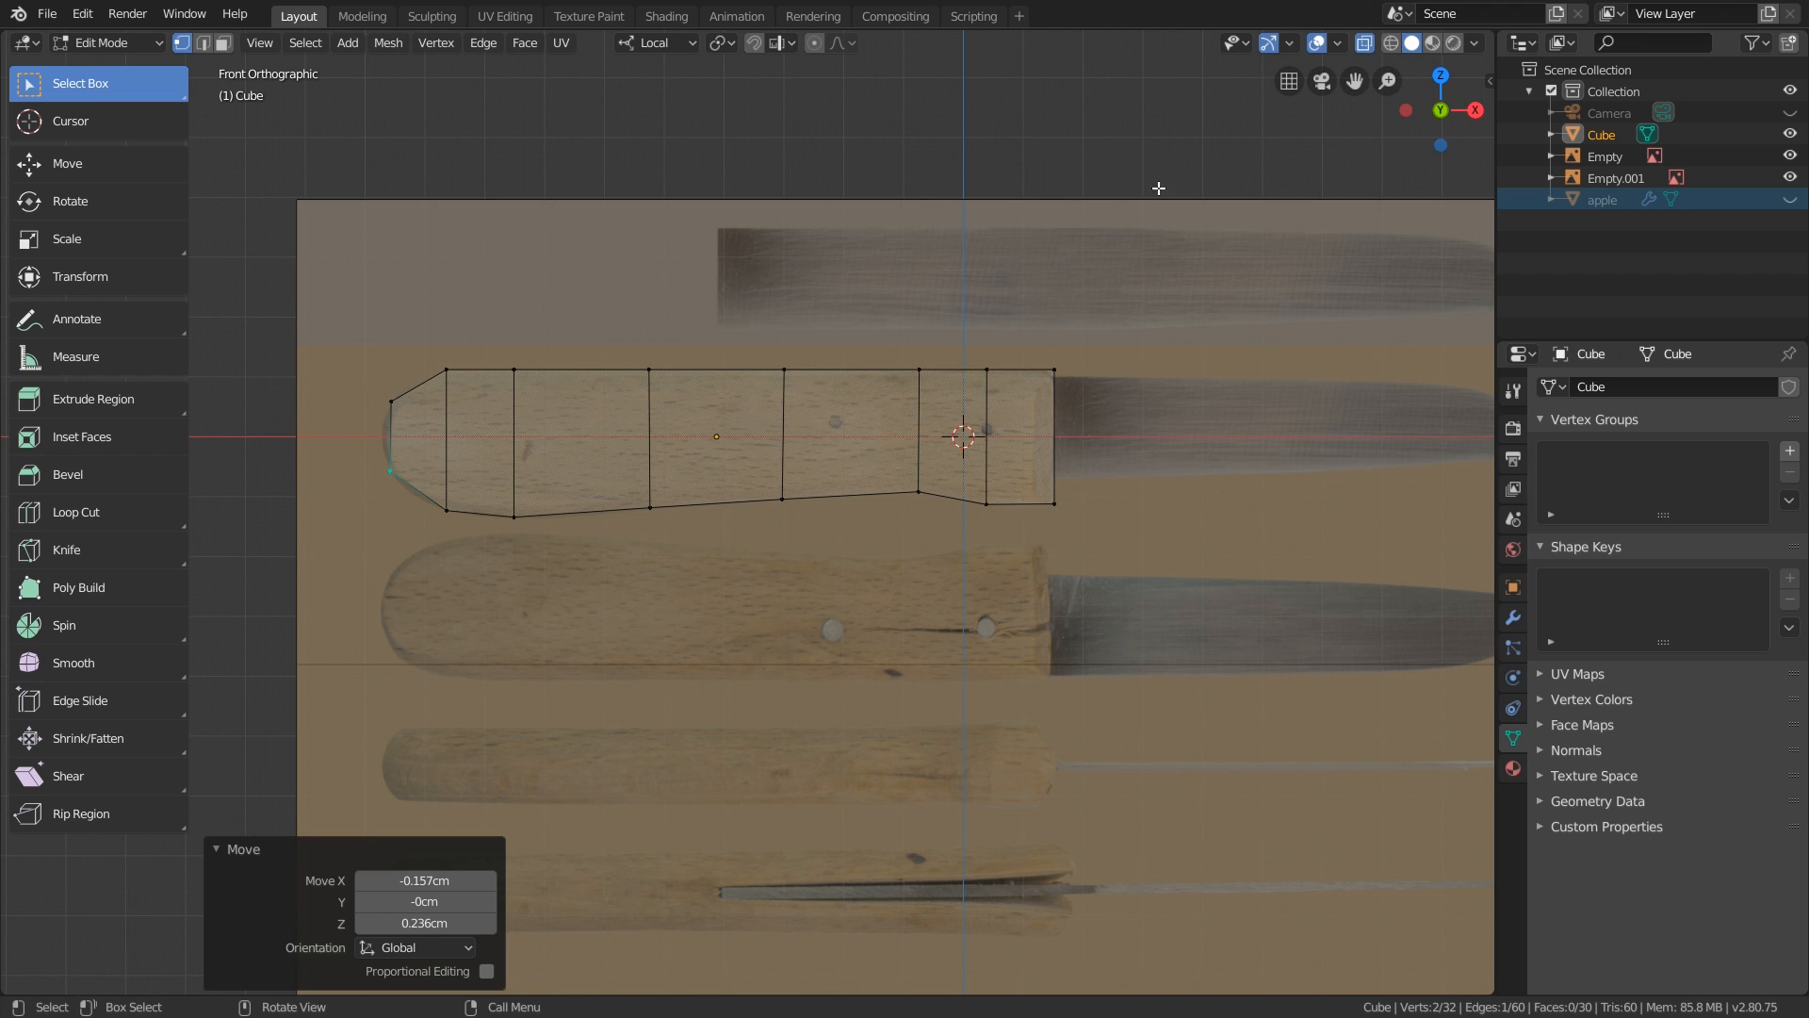
# Turn off X-ray, return to Object Mode and add a Subdivision Surface modifier to the handle.
pyautogui.click(1363, 45)
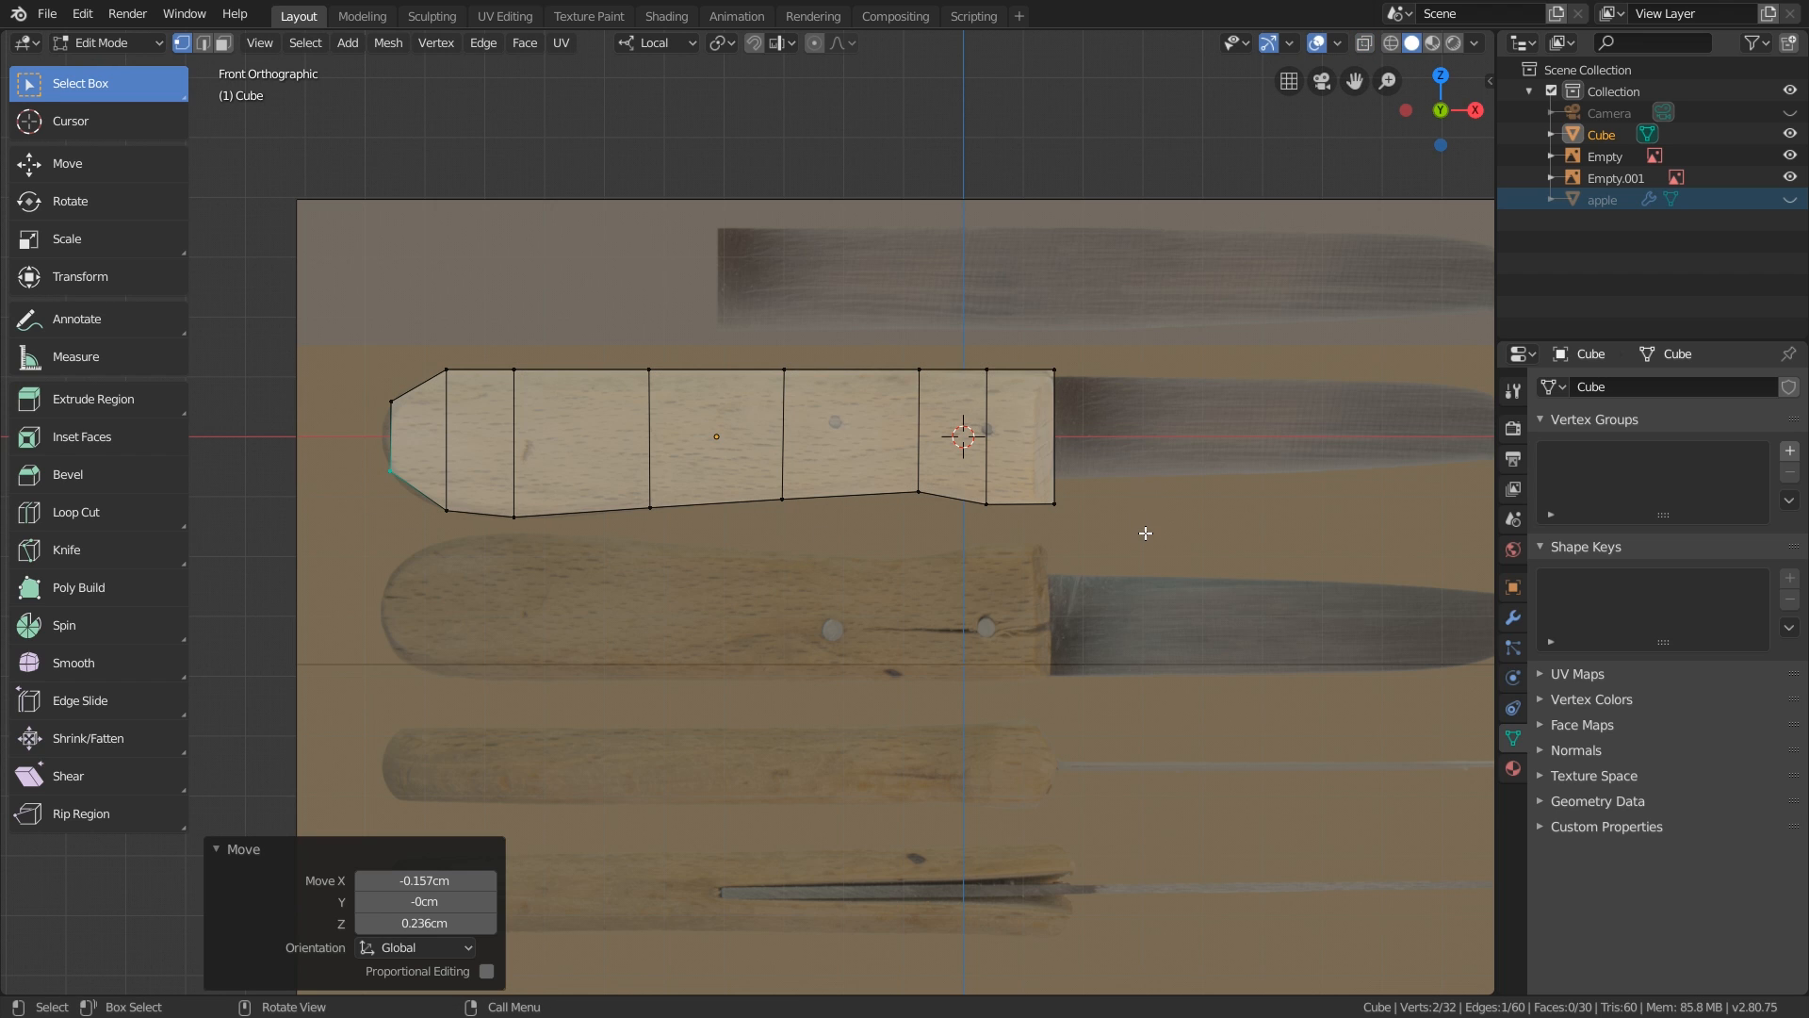
pyautogui.press('Tab')
pyautogui.moveTo(1117, 498); pyautogui.dragTo(948, 509, button='middle')
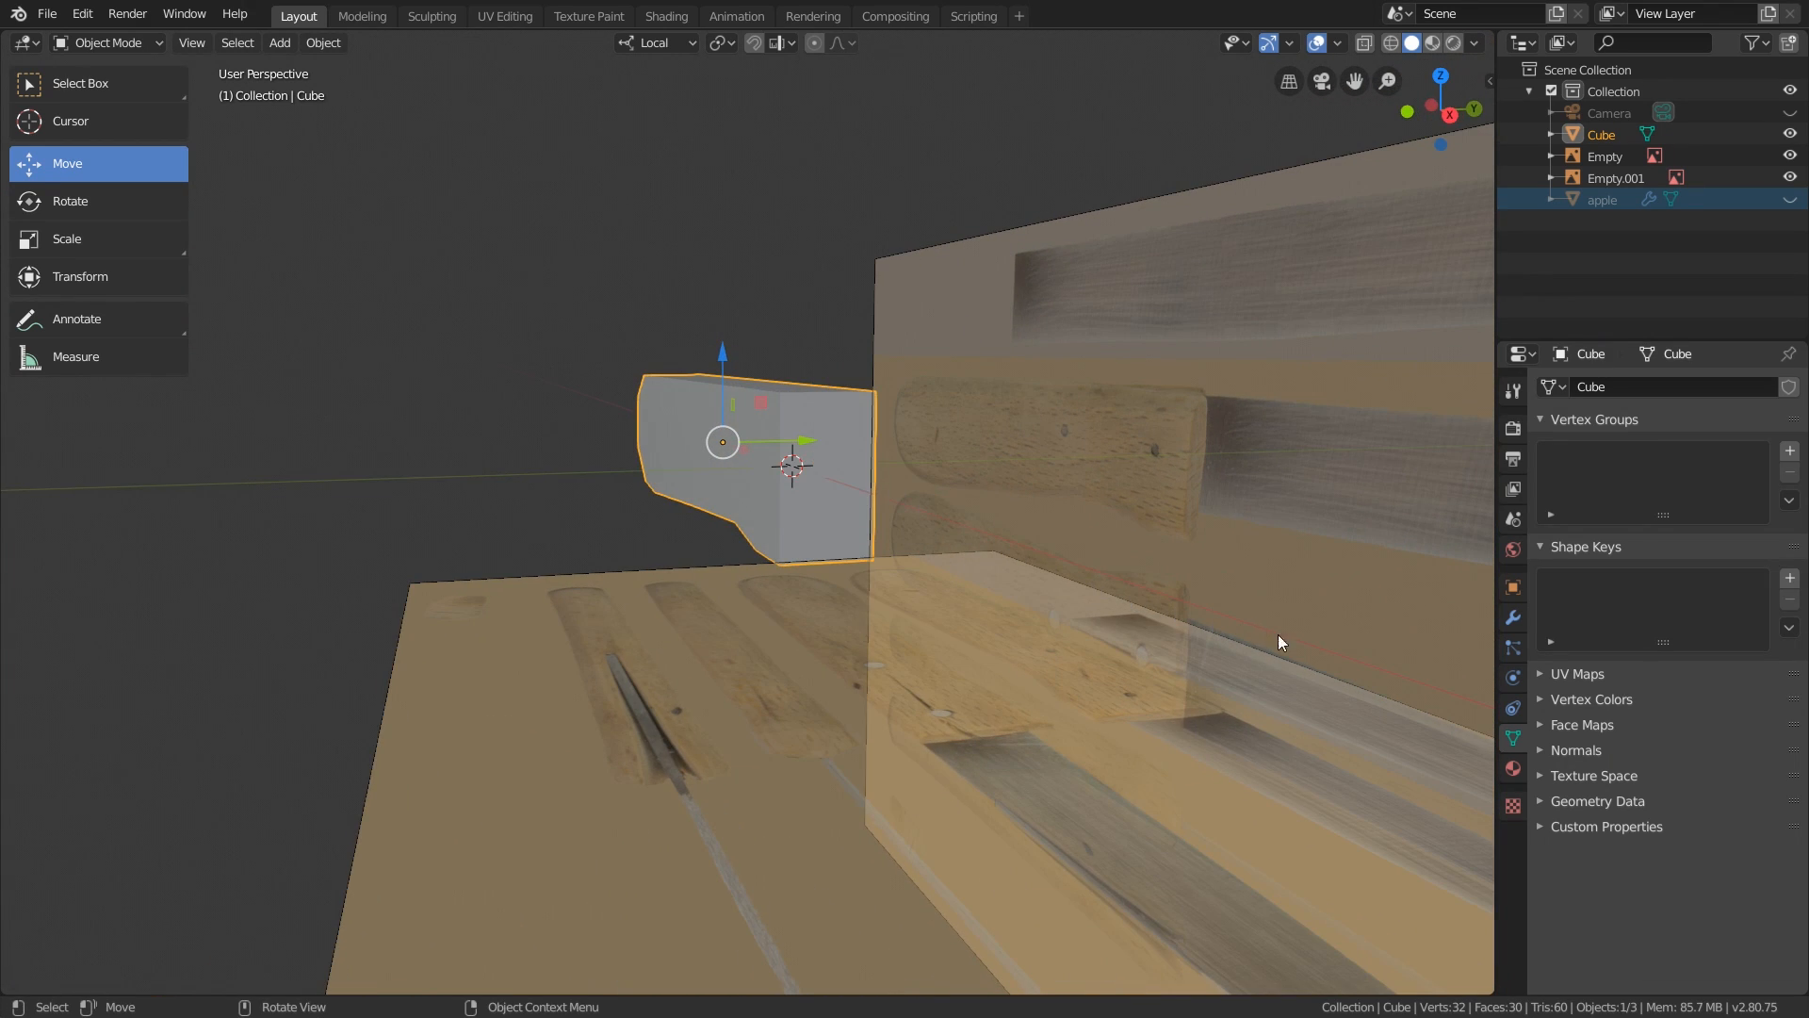
pyautogui.click(1512, 617)
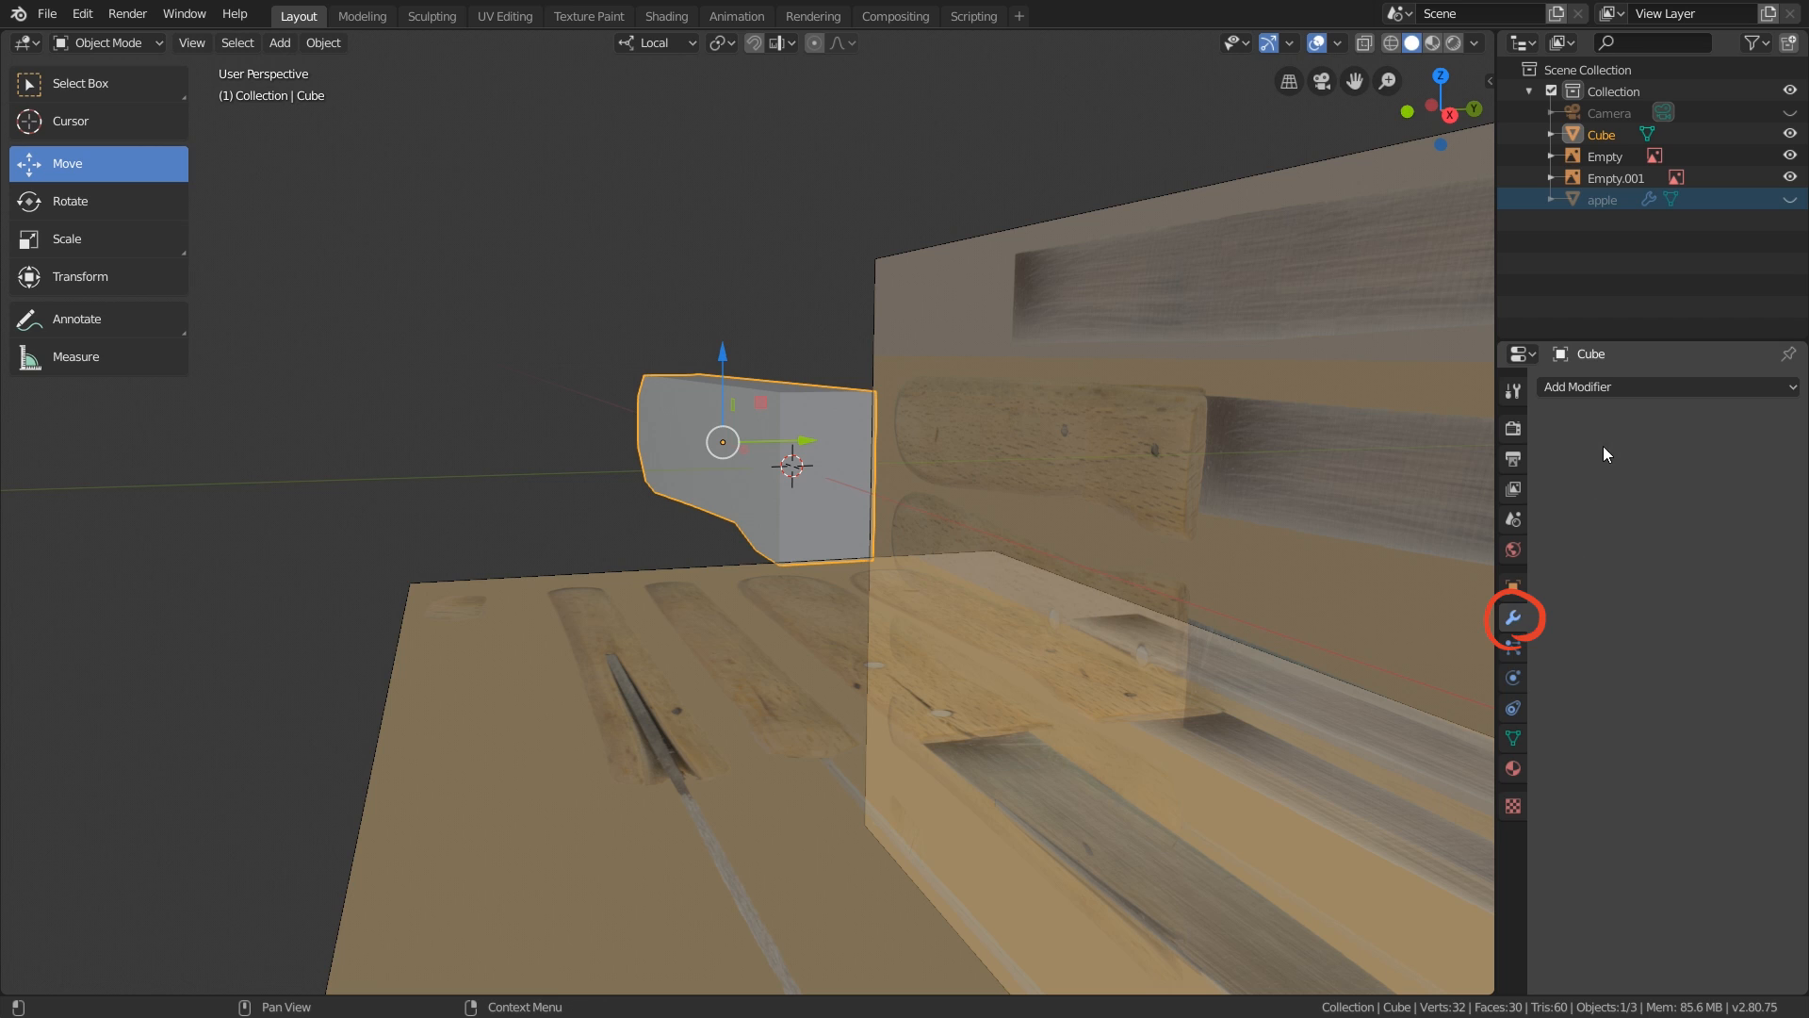
pyautogui.click(1625, 387)
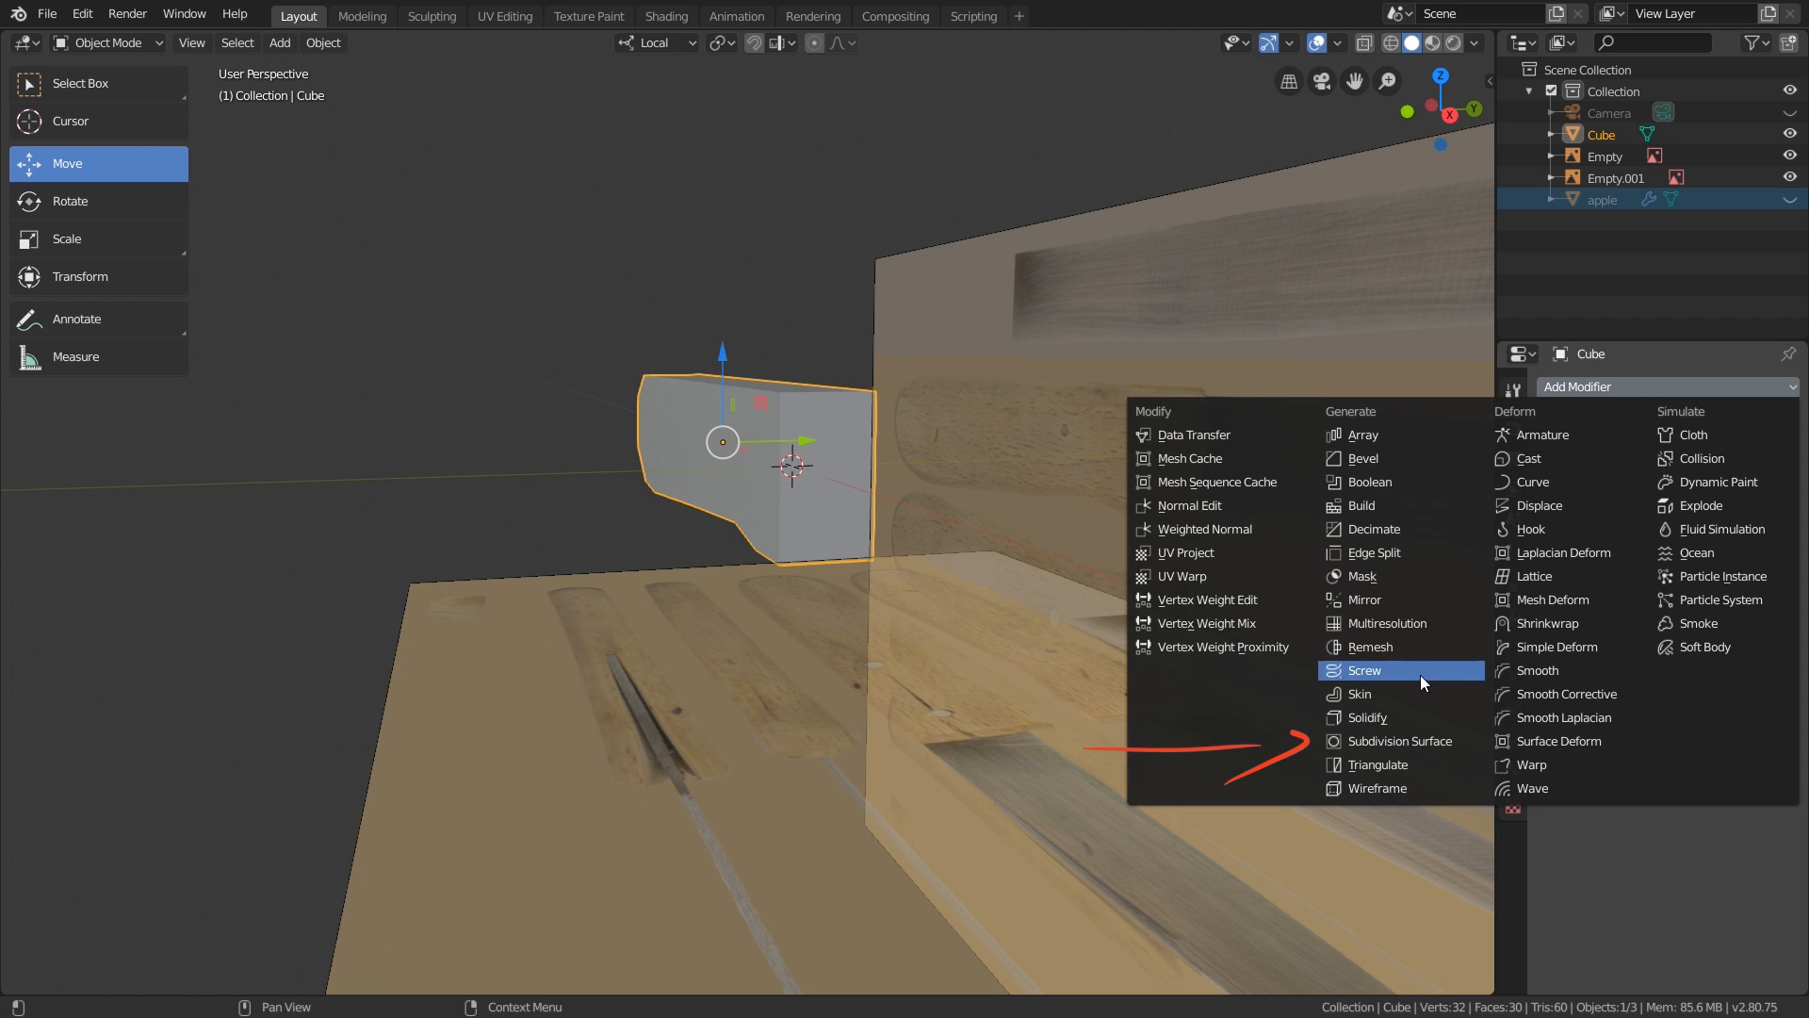
pyautogui.click(1400, 741)
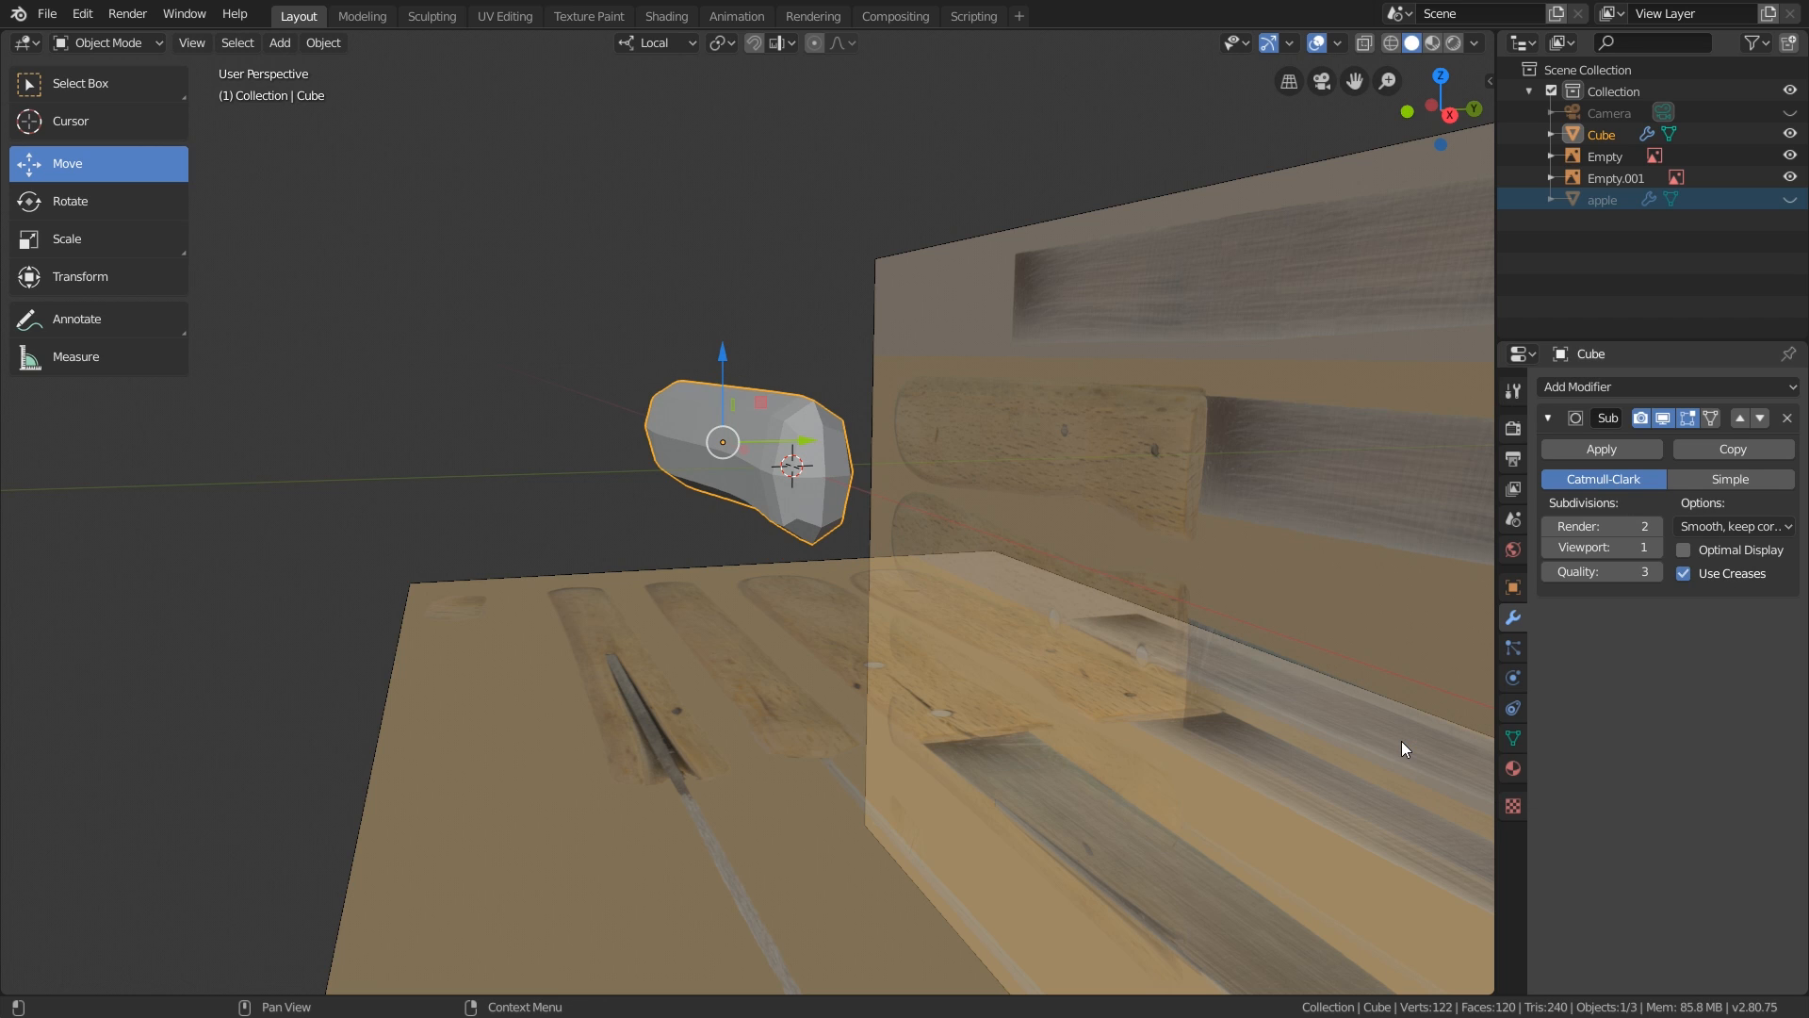
# Set the Subdivision Surface modifier's render and viewport levels to 3.
pyautogui.click(1654, 547)
pyautogui.click(1655, 547)
pyautogui.click(1655, 529)
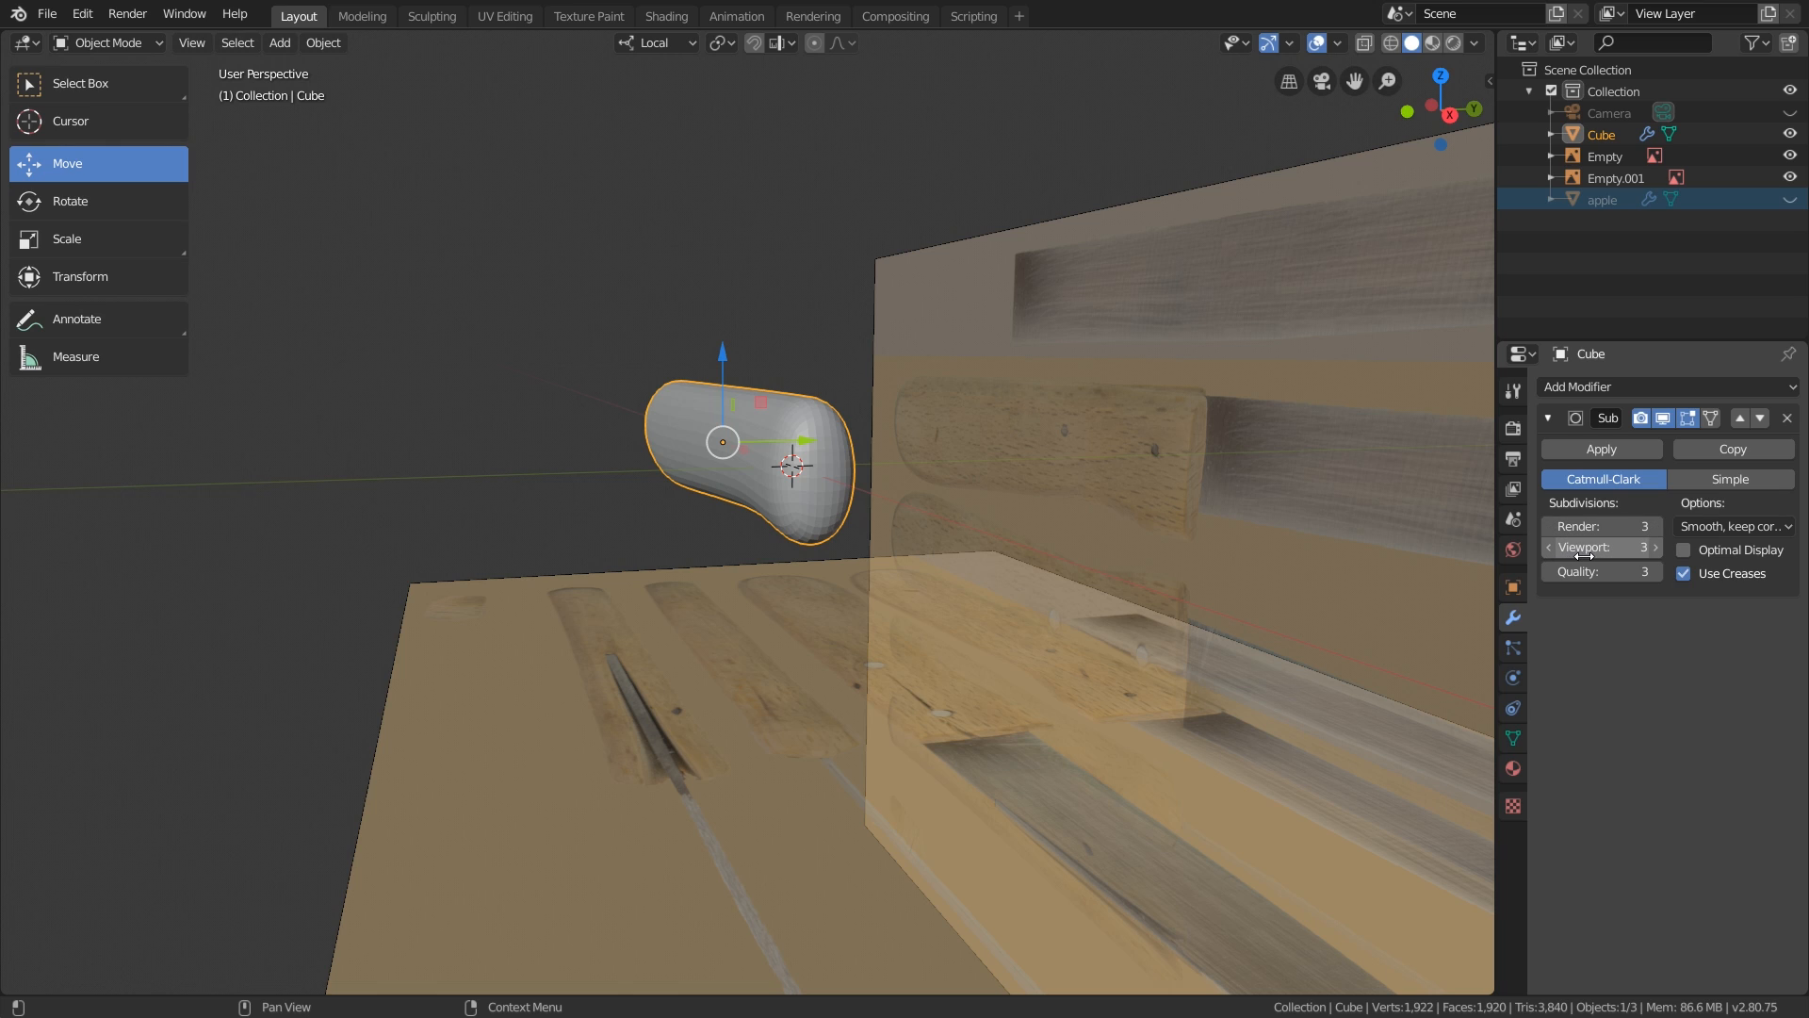
pyautogui.moveTo(1613, 551); pyautogui.dragTo(1579, 550)
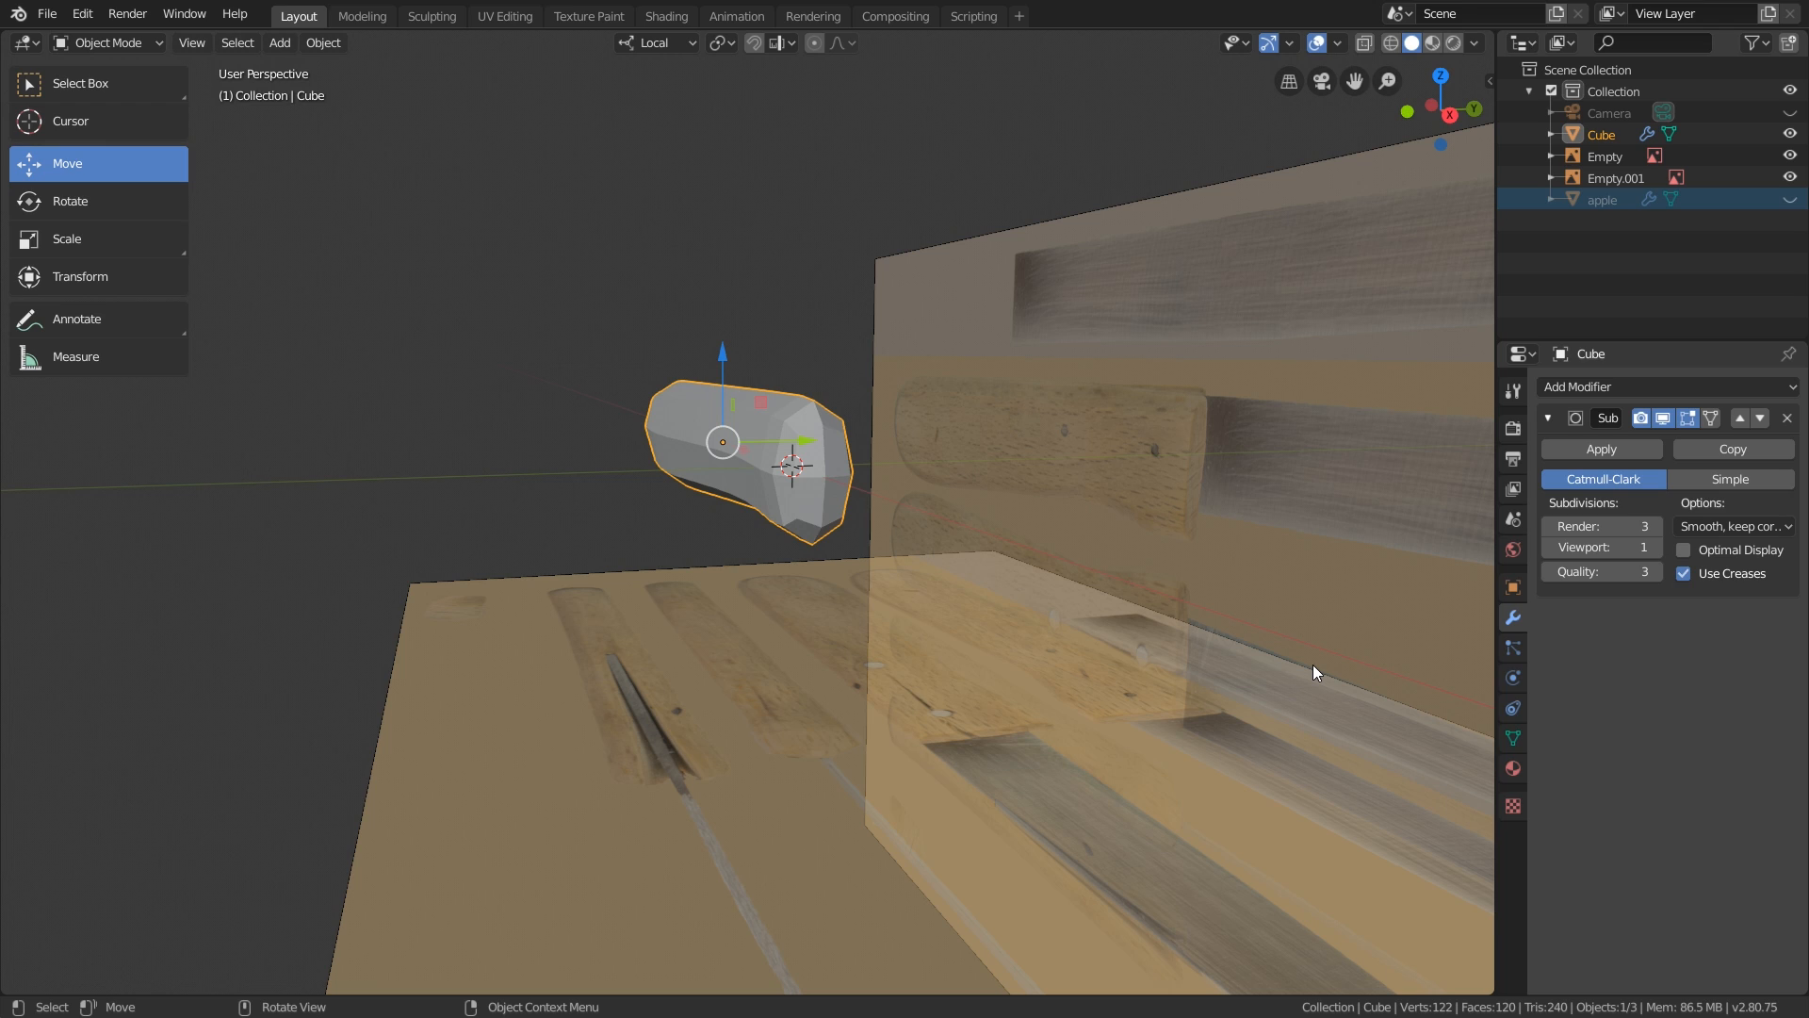
pyautogui.hotkey('ctrl', '3')
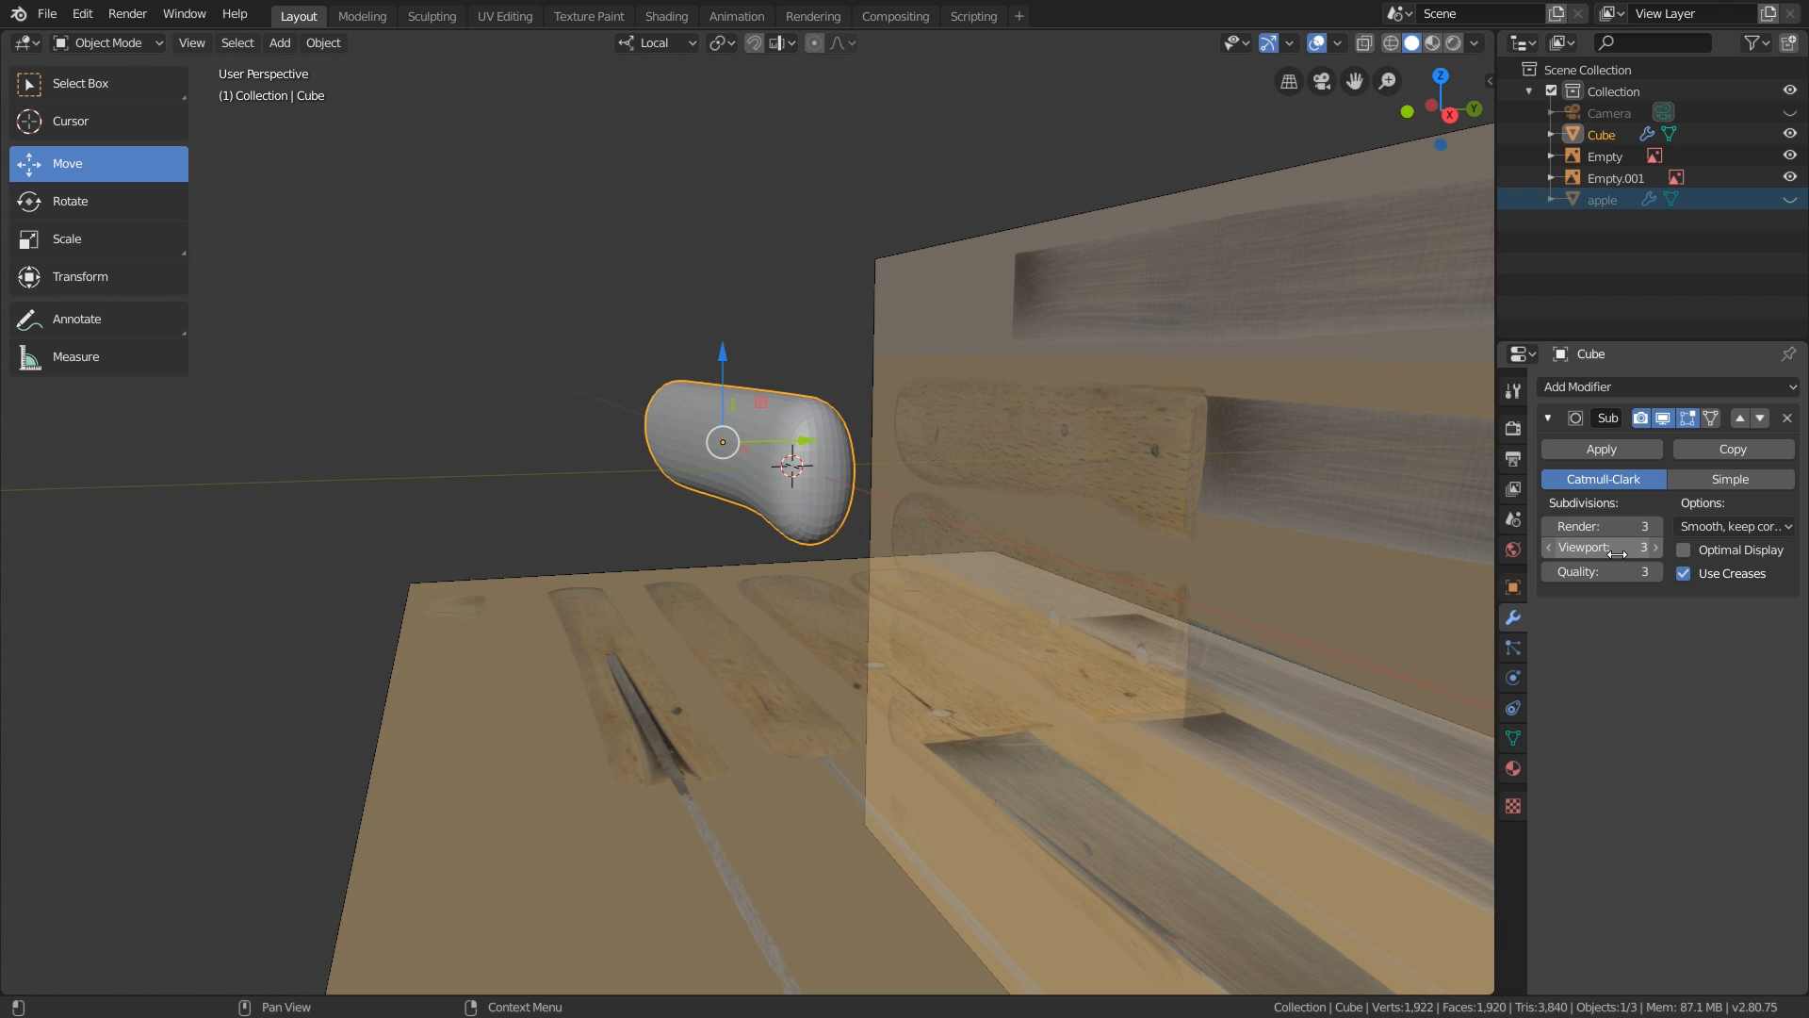
# In Edit Mode, add a loop cut slid close to the handle's blade end with a factor of about -0.770 to sharpen that end.
pyautogui.moveTo(861, 549); pyautogui.dragTo(1046, 526, button='middle')
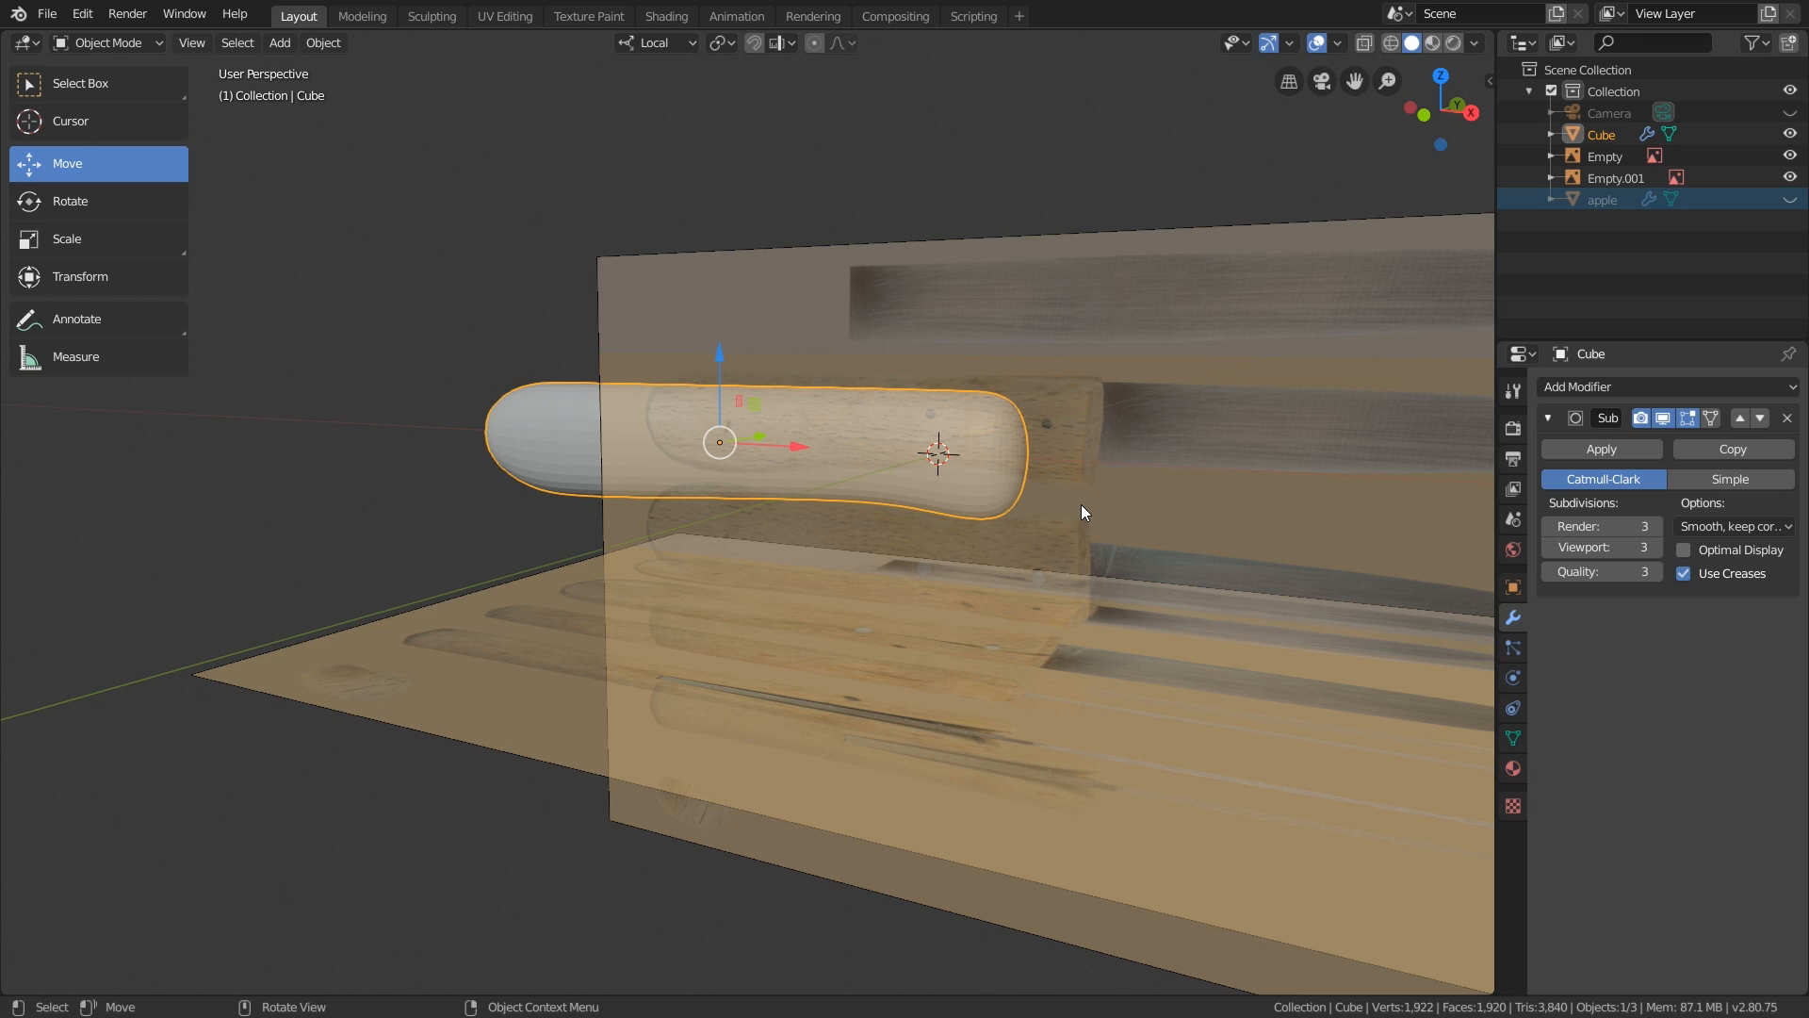
pyautogui.press('KP_1')
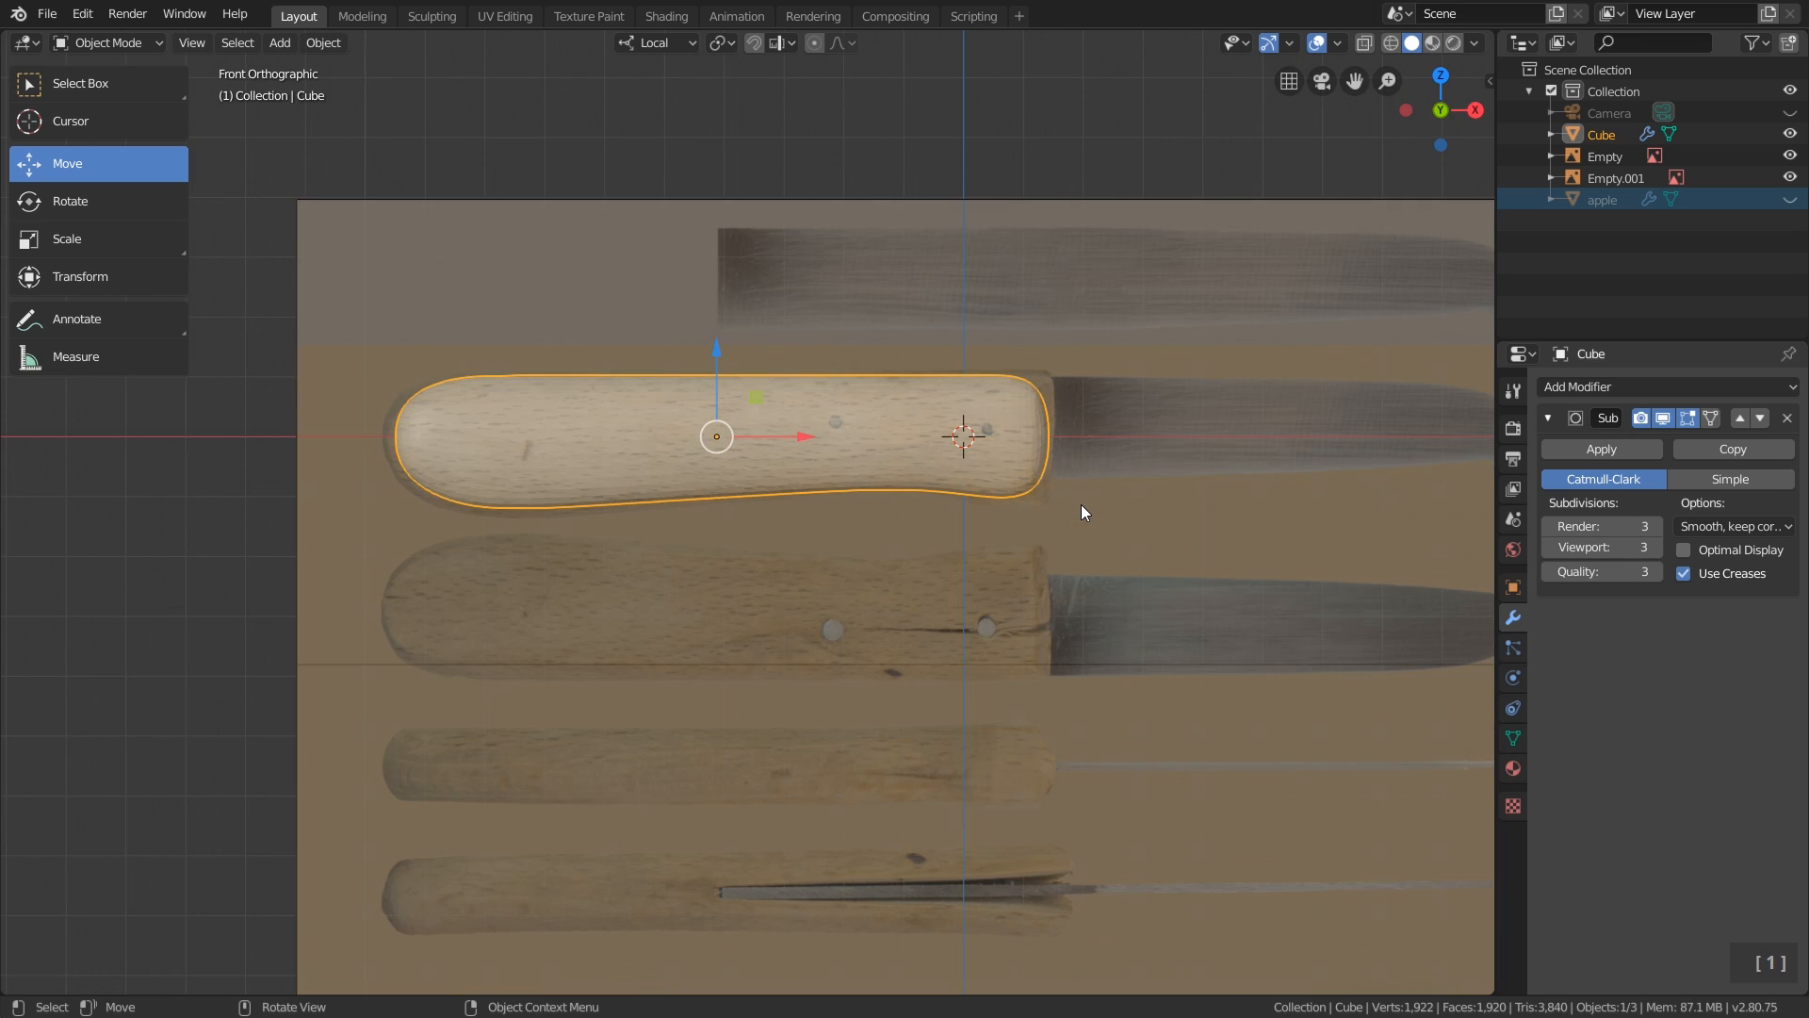
pyautogui.press('Tab')
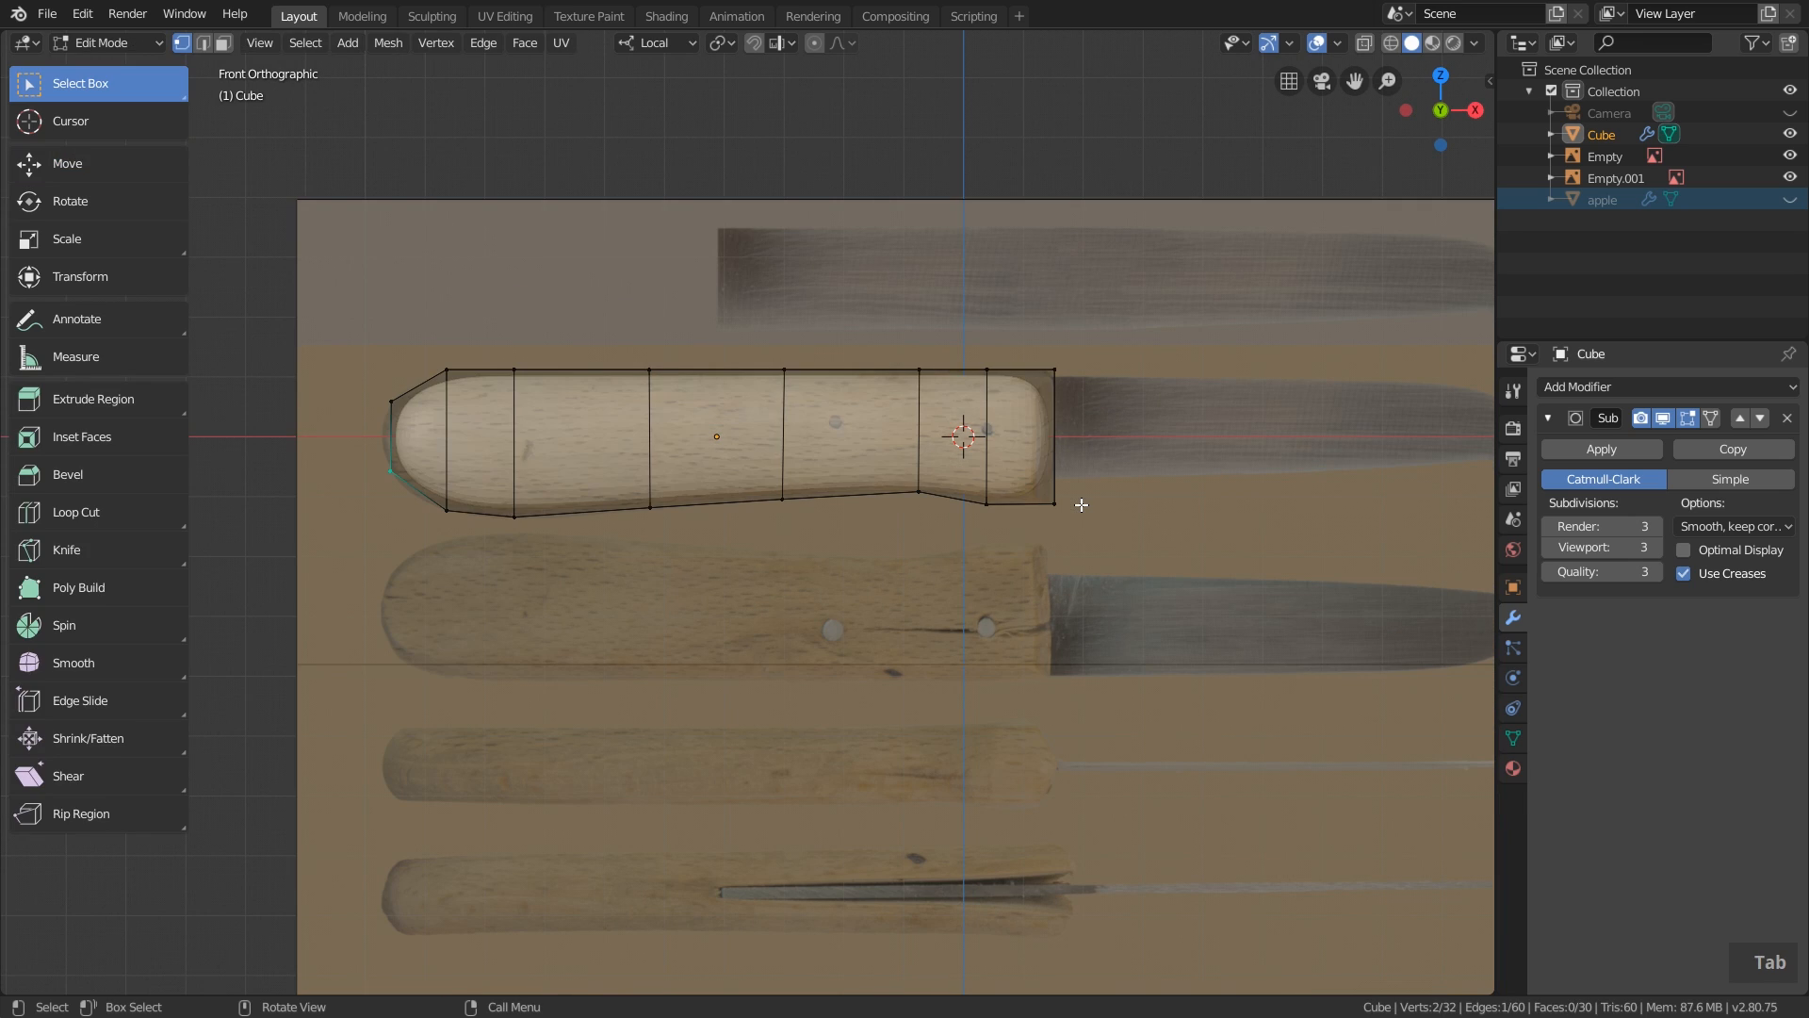
pyautogui.scroll(4, 1037, 480)
pyautogui.keyDown('shift'); pyautogui.moveTo(1038, 480); pyautogui.dragTo(1021, 465, button='middle'); pyautogui.keyUp('shift')
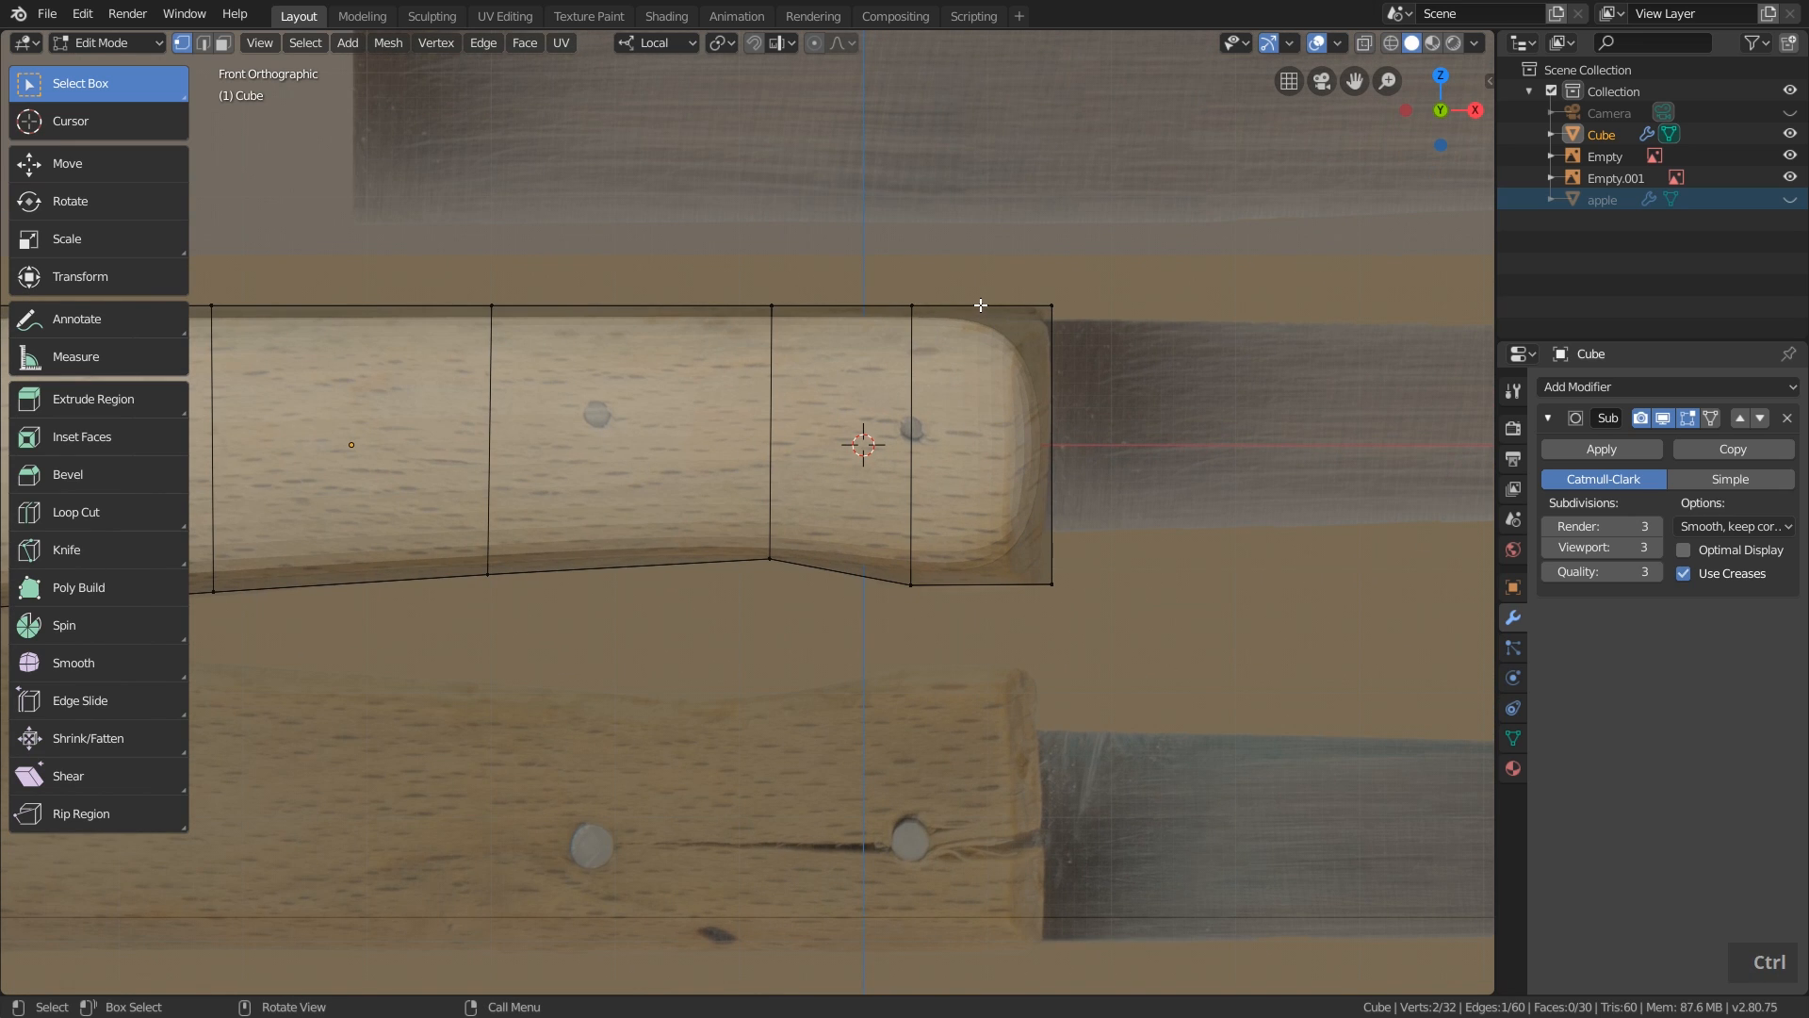
pyautogui.hotkey('ctrl', 'r')
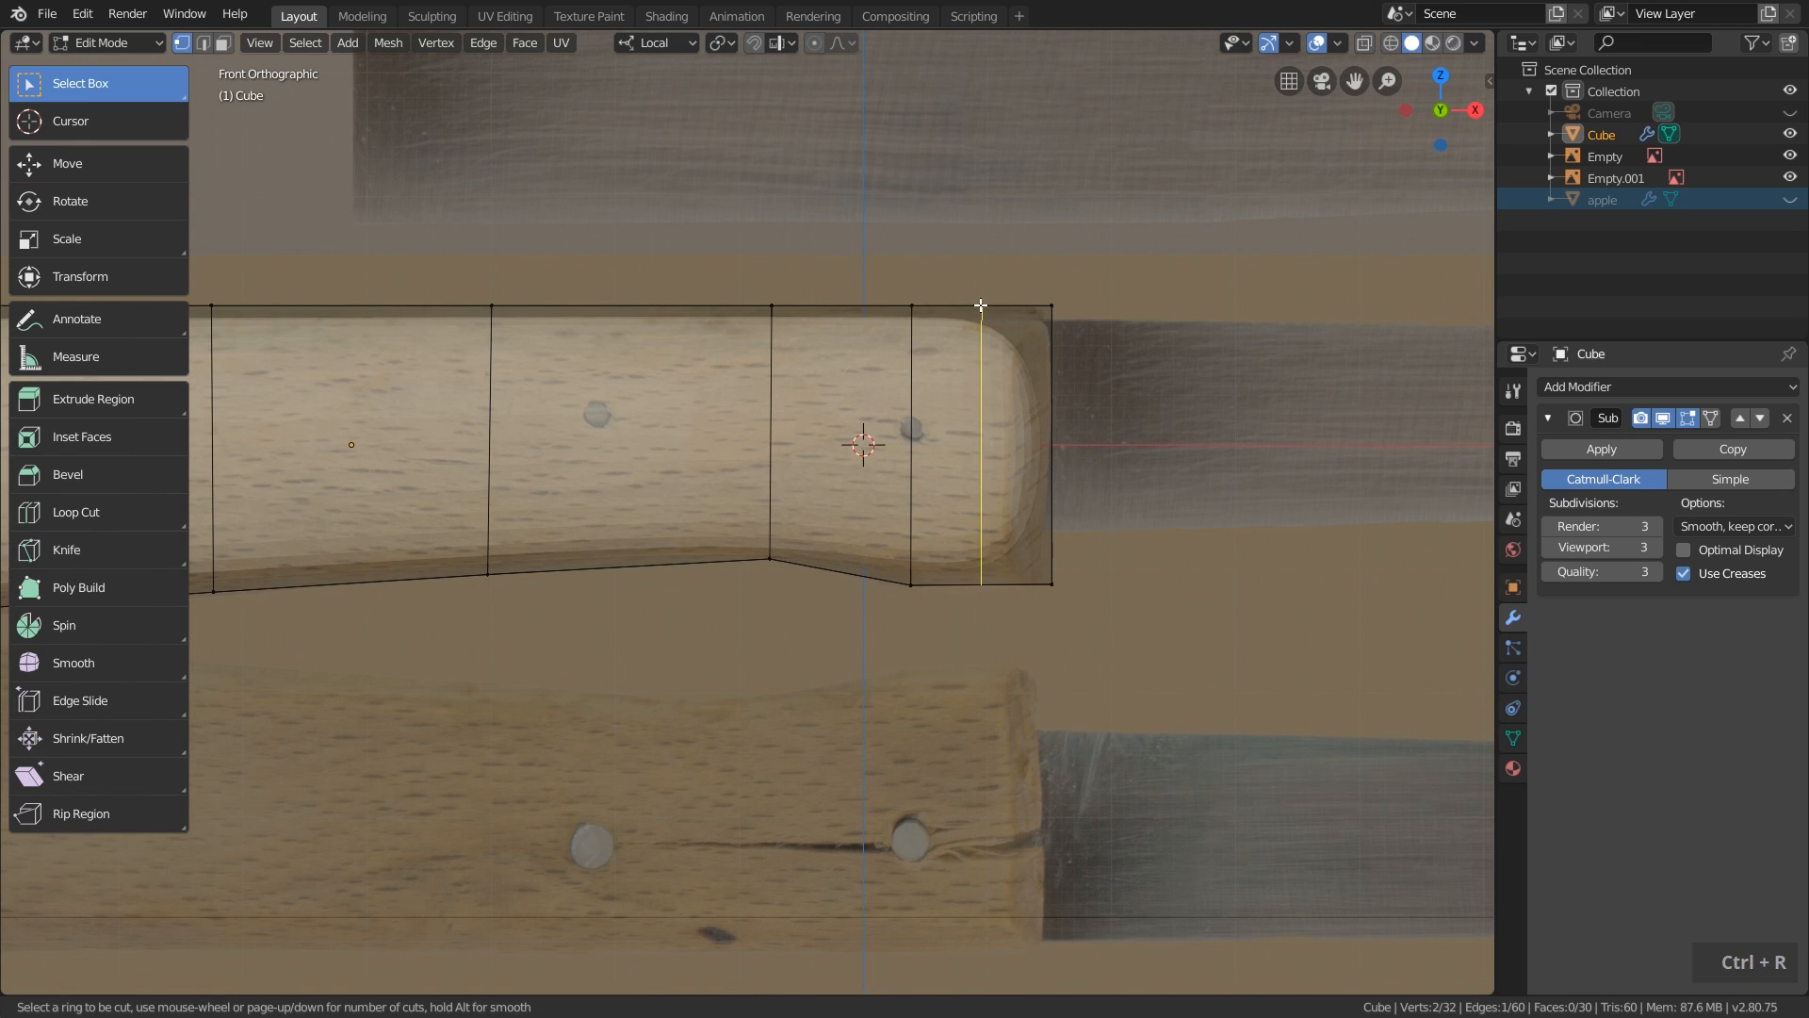
pyautogui.click(981, 306)
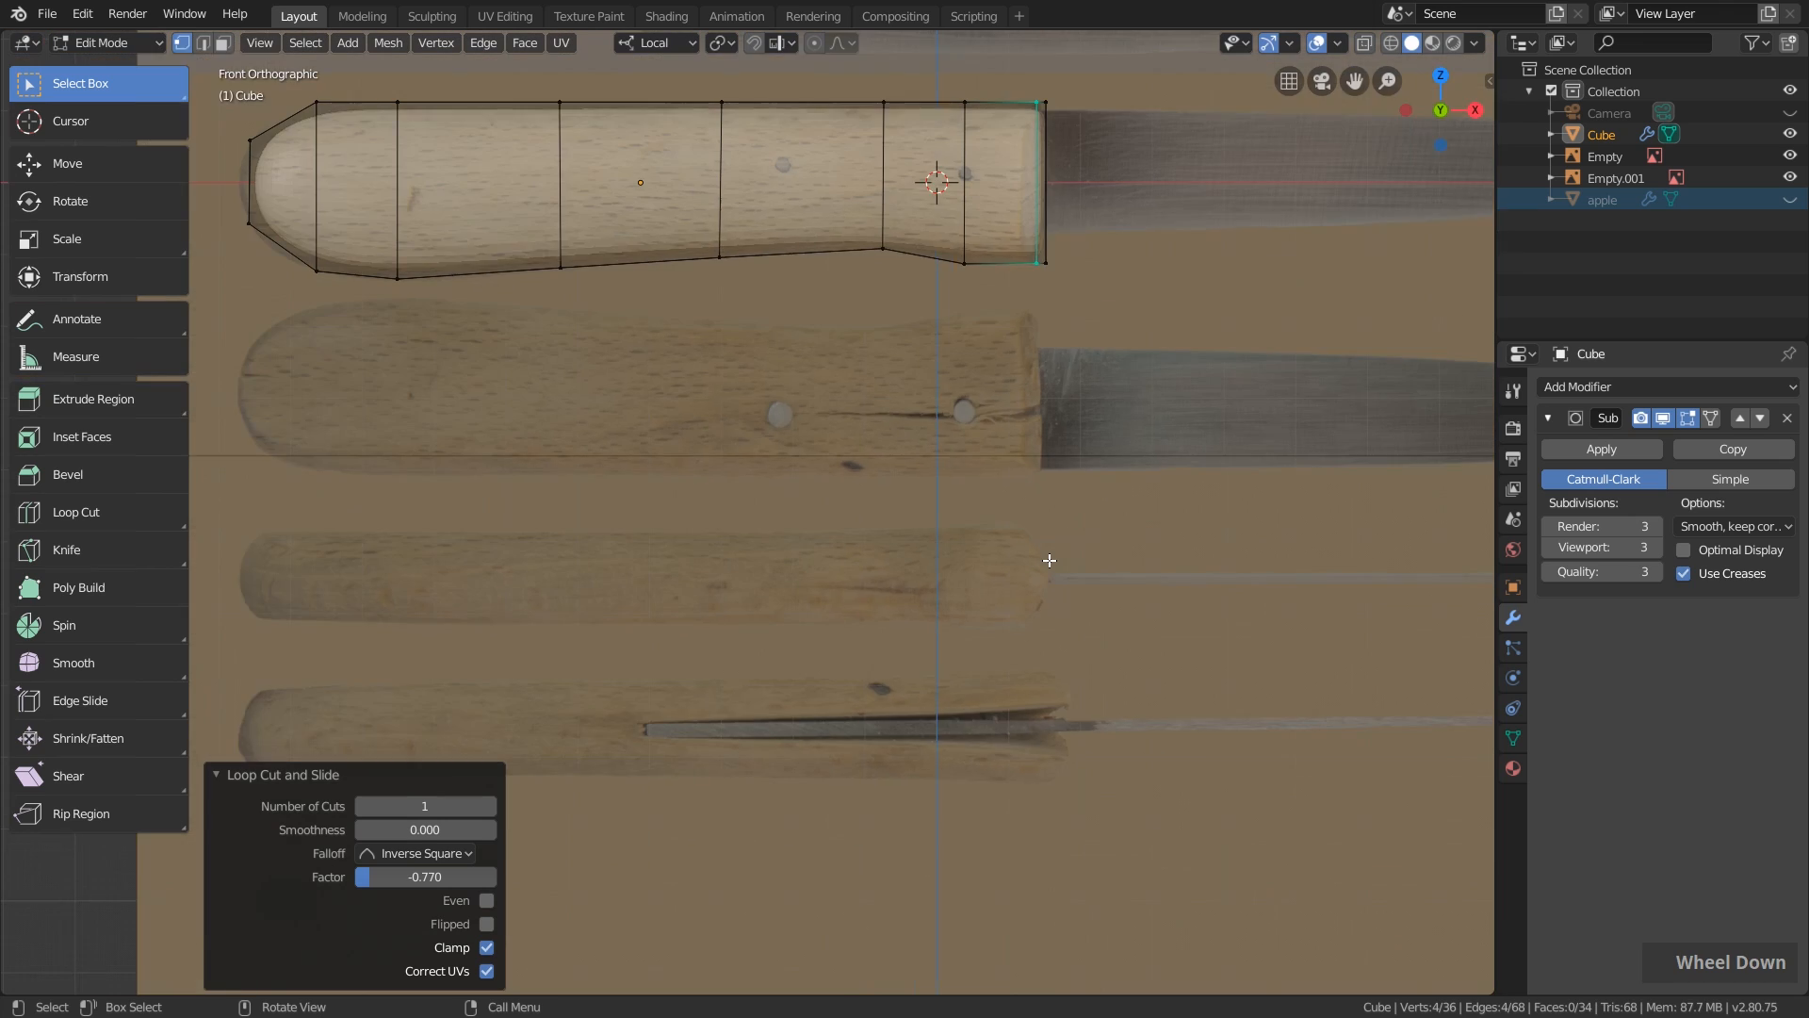
# Add one lengthwise loop cut through the middle of the handle's thickness without sliding it.
pyautogui.scroll(-2, 1060, 401)
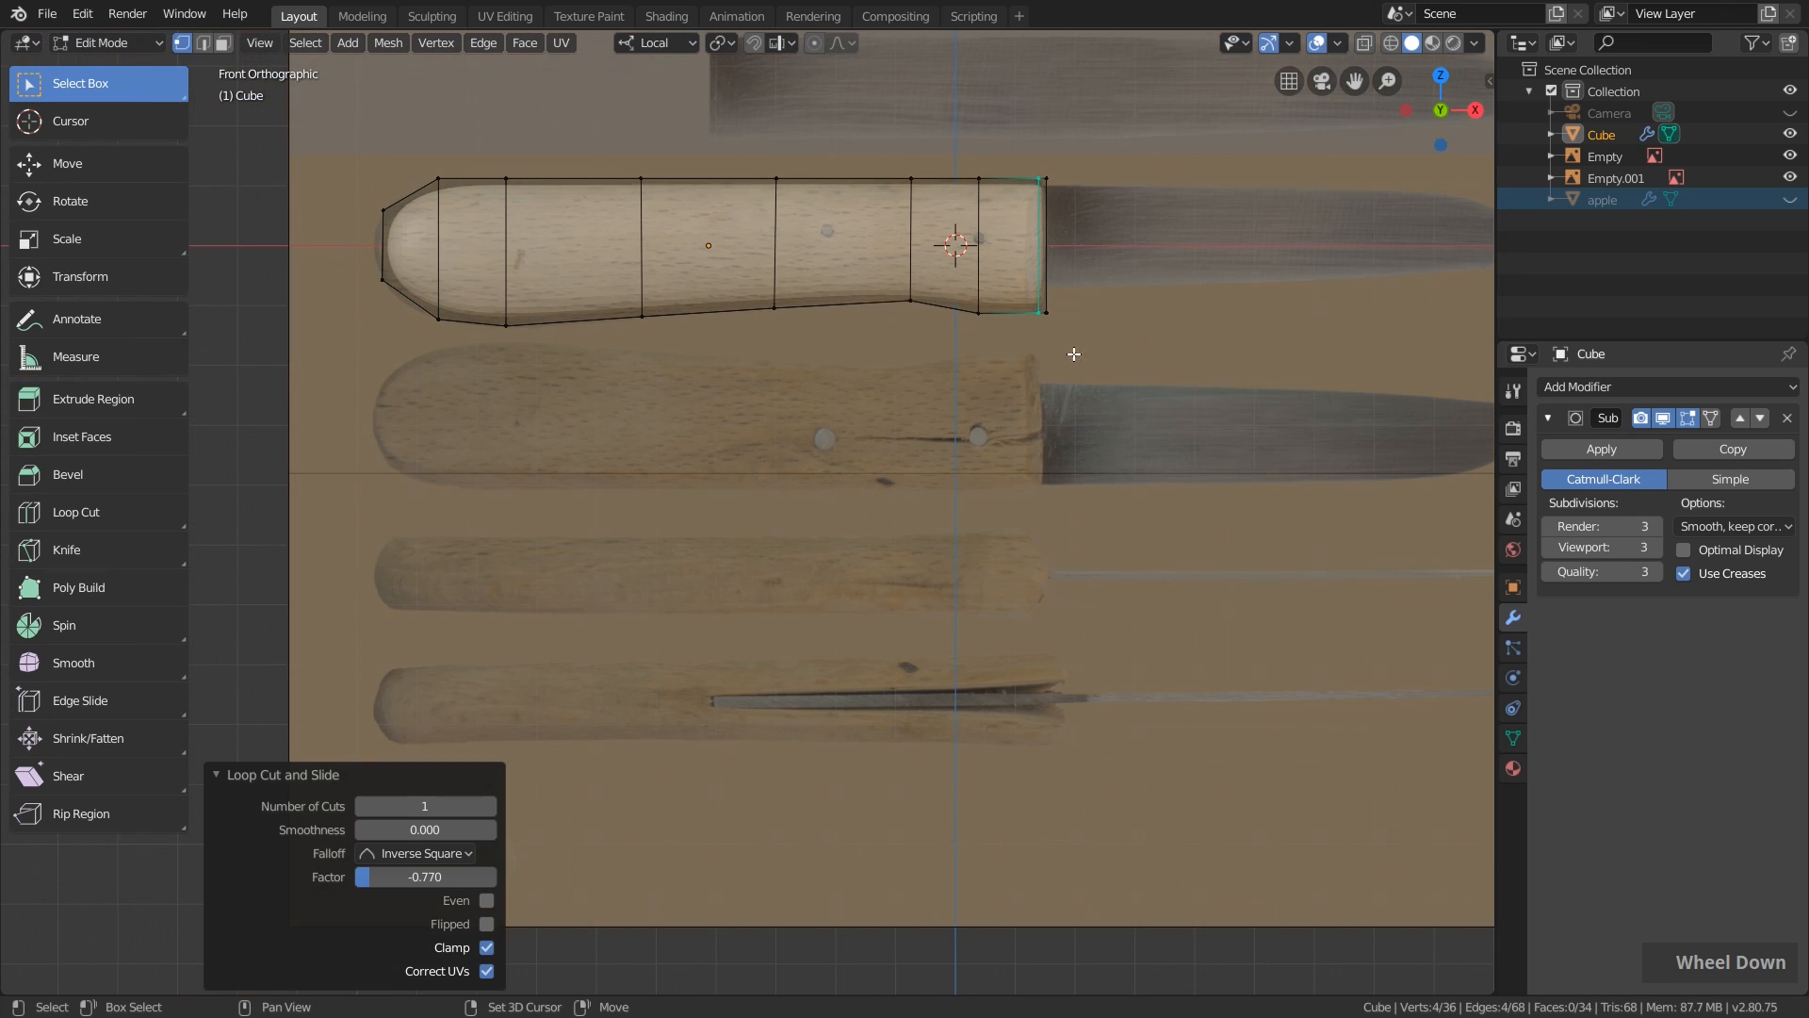
pyautogui.keyDown('shift'); pyautogui.moveTo(1057, 396); pyautogui.dragTo(1076, 319, button='middle'); pyautogui.keyUp('shift')
pyautogui.scroll(1, 1076, 319)
pyautogui.scroll(2, 1076, 319)
pyautogui.hotkey('ctrl', 'r')
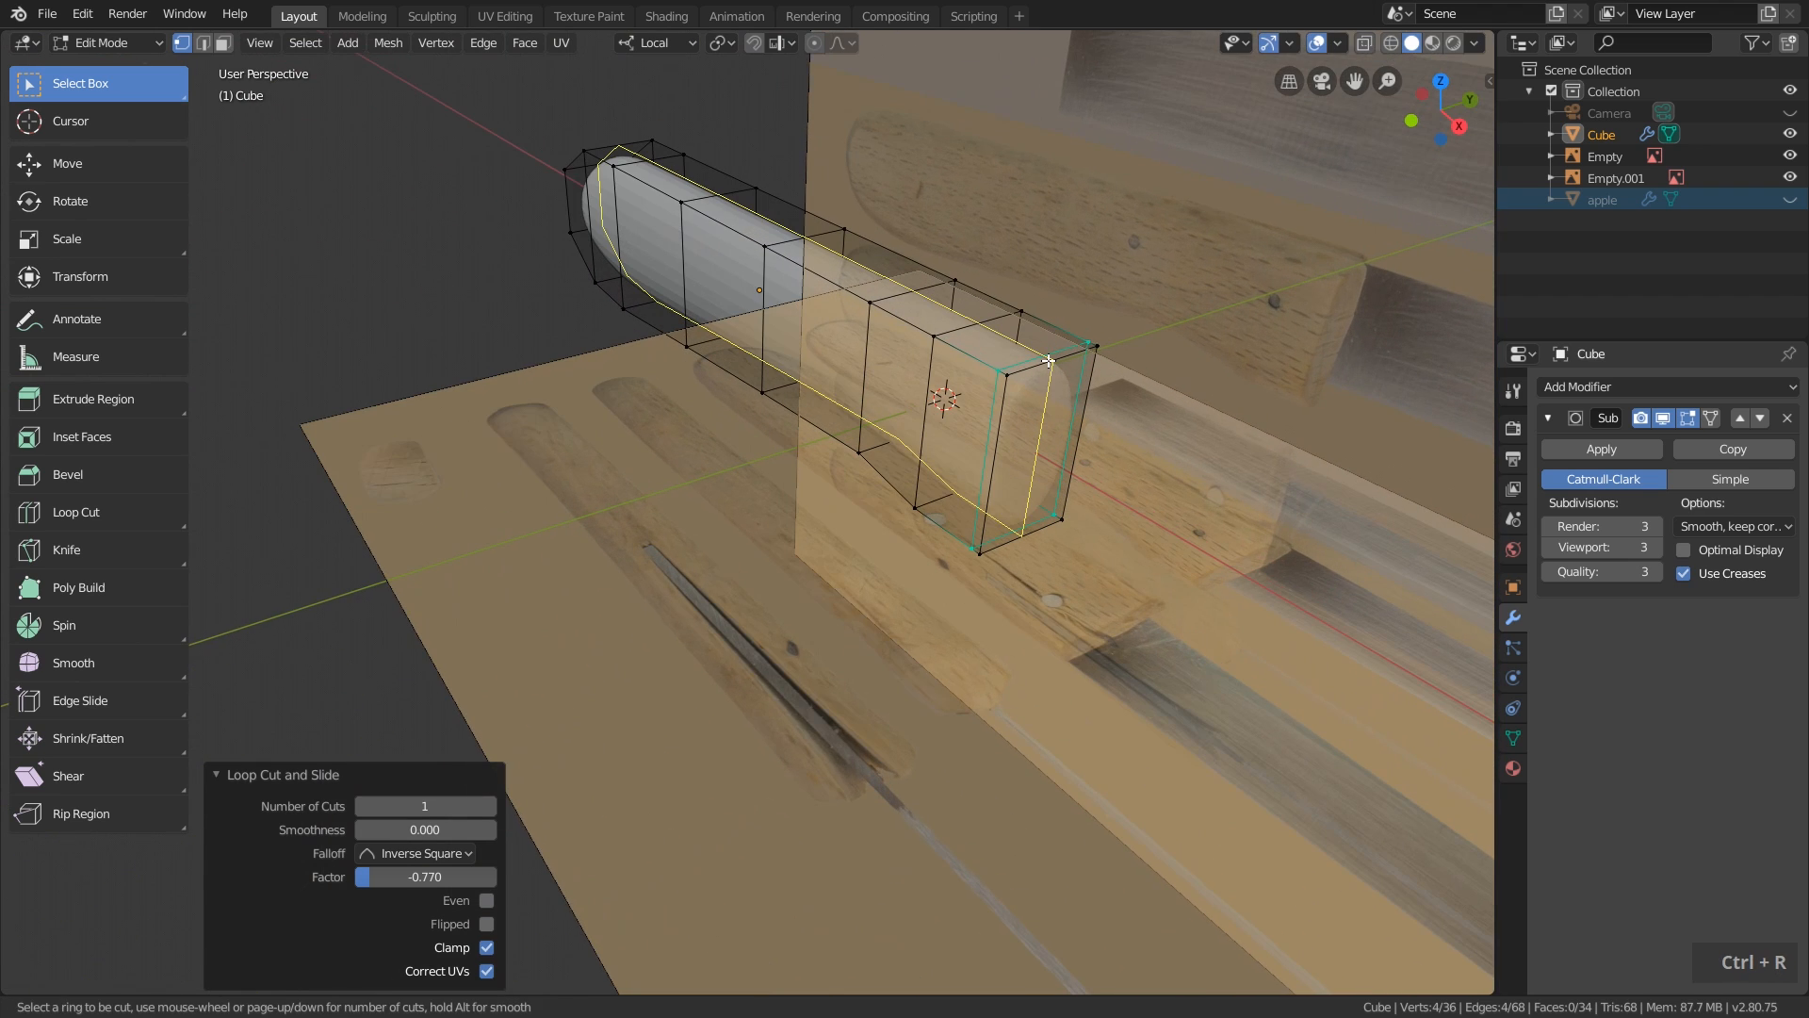
pyautogui.click(1049, 360)
pyautogui.rightClick(1049, 361)
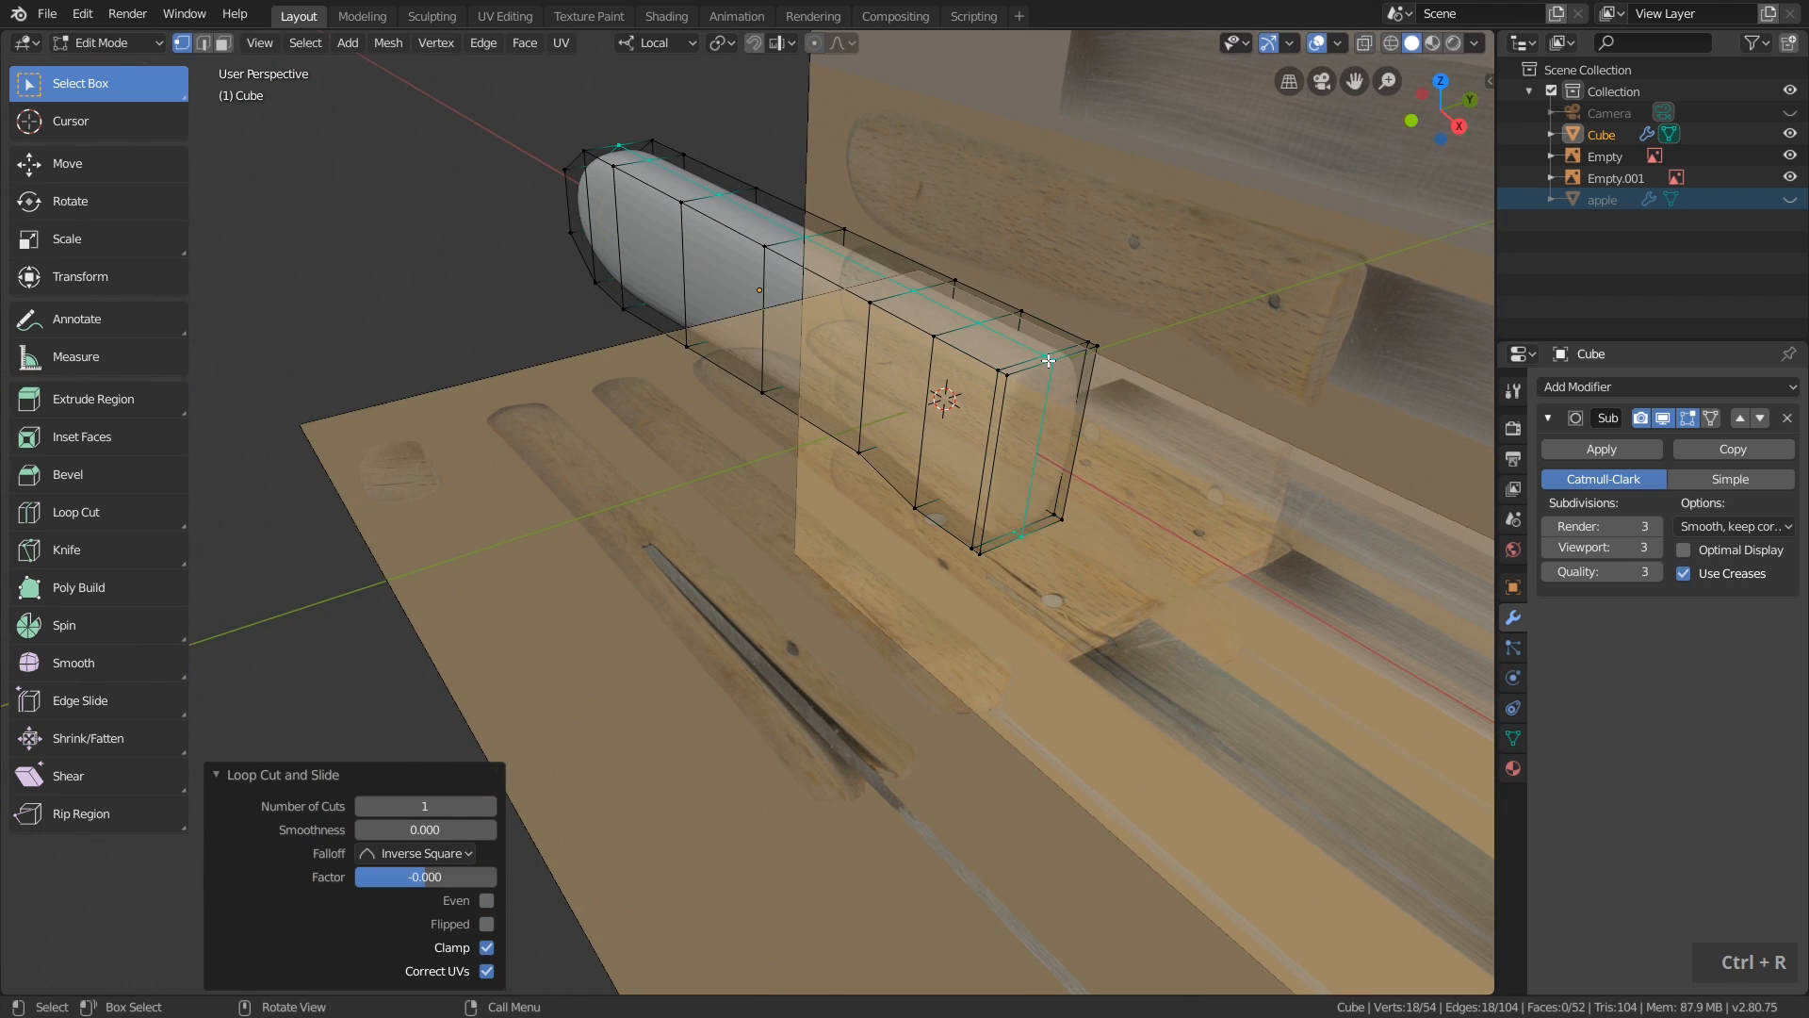
# Try moving the outer corner vertices of the handle's blade end about 0.43 cm back along X, without X-ray, and undo the move.
pyautogui.press('KP_7')
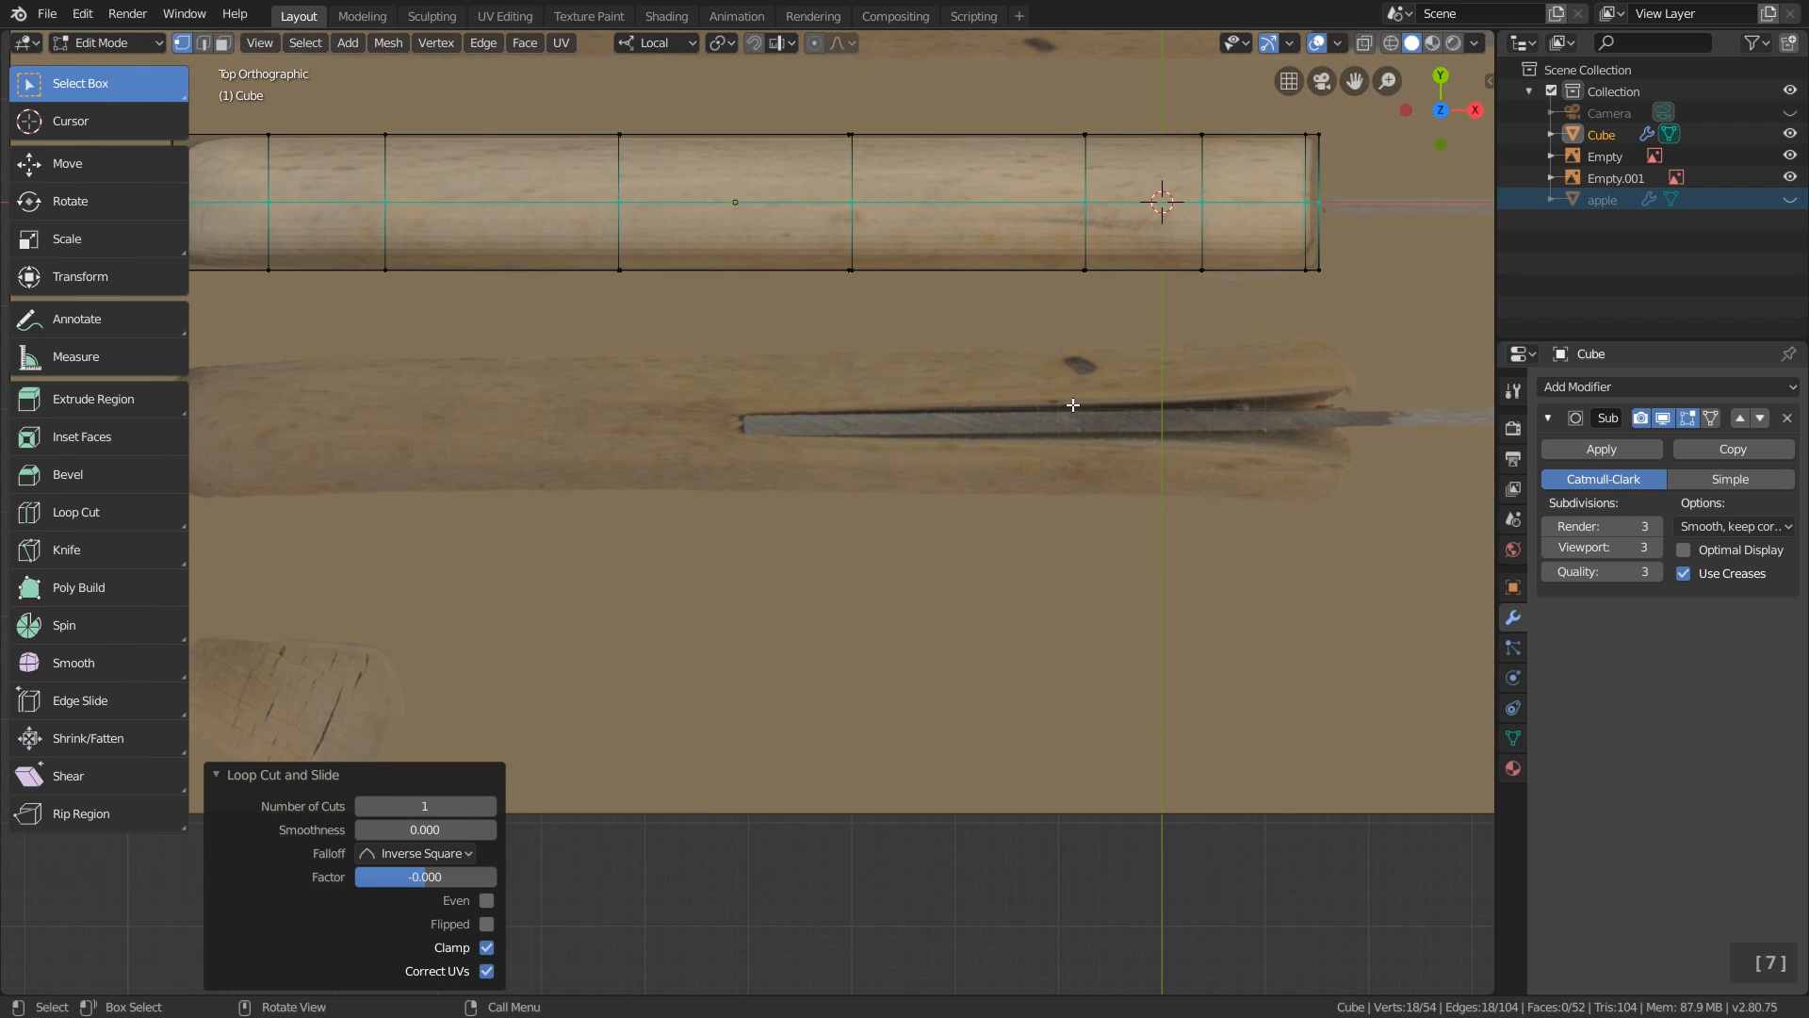
pyautogui.scroll(-2, 1090, 399)
pyautogui.scroll(5, 1119, 408)
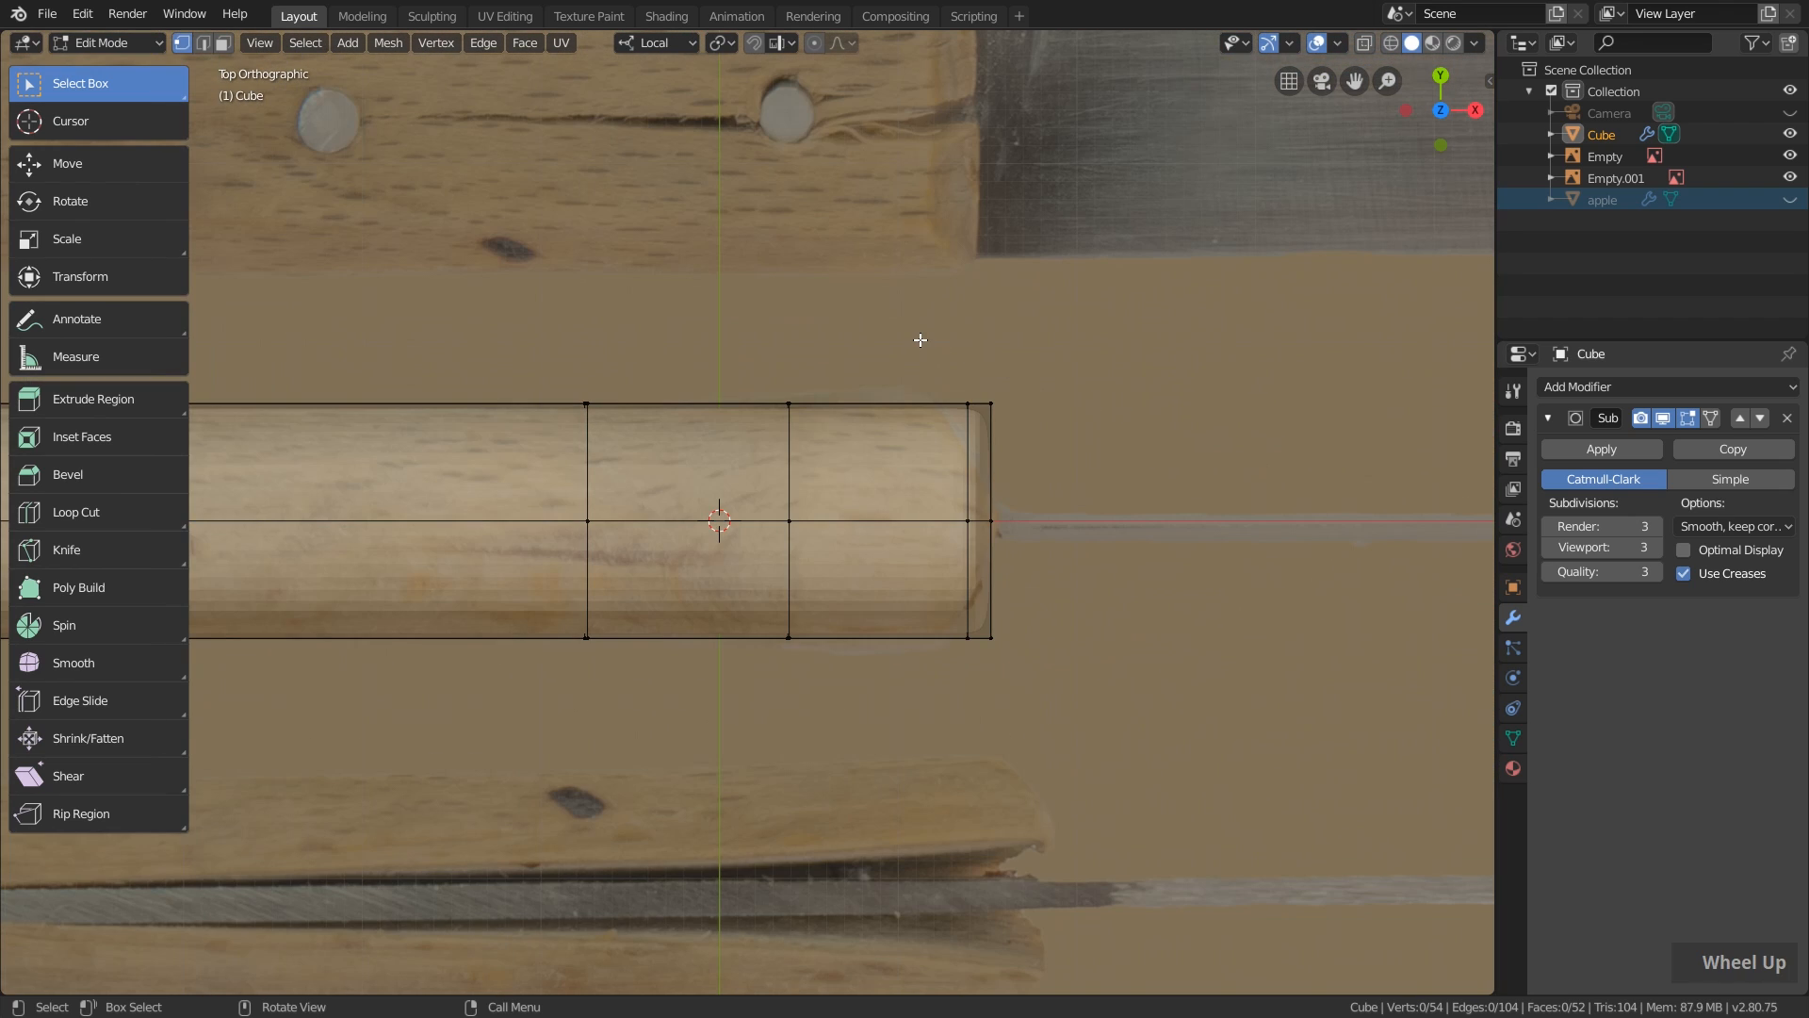
pyautogui.moveTo(921, 339); pyautogui.dragTo(1037, 465)
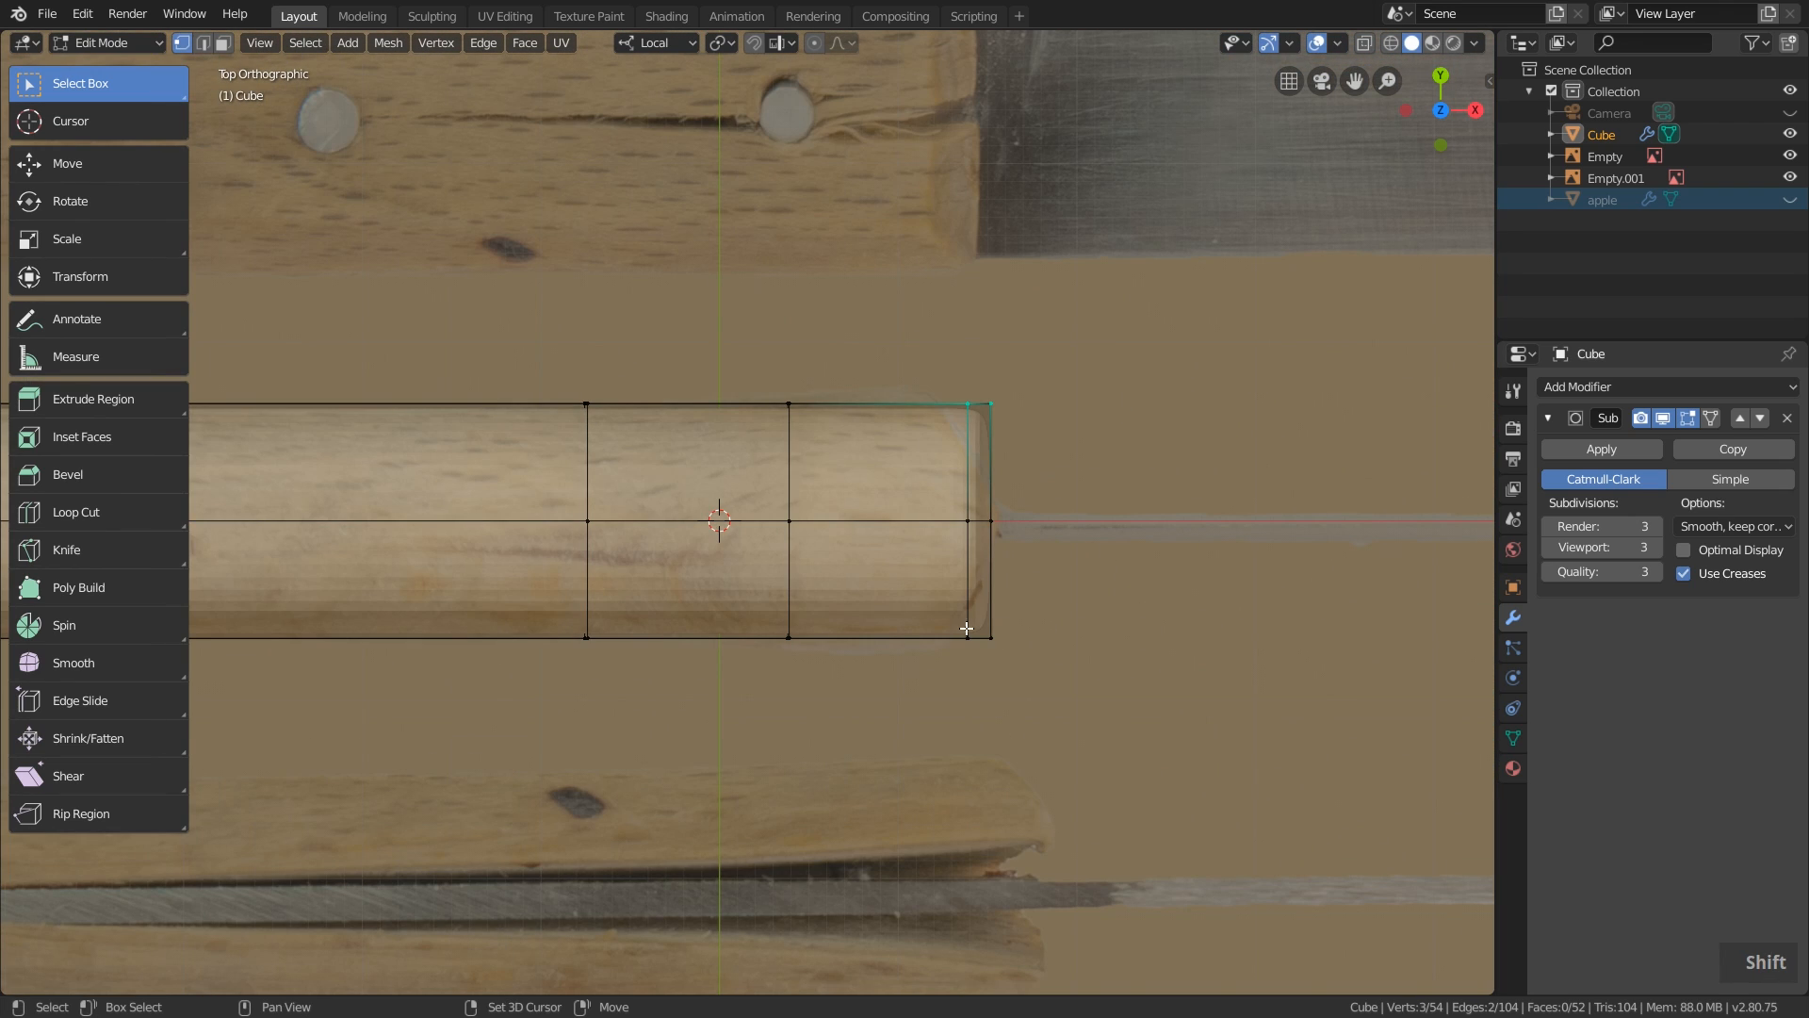
pyautogui.keyDown('shift'); pyautogui.moveTo(899, 572); pyautogui.dragTo(1043, 722); pyautogui.keyUp('shift')
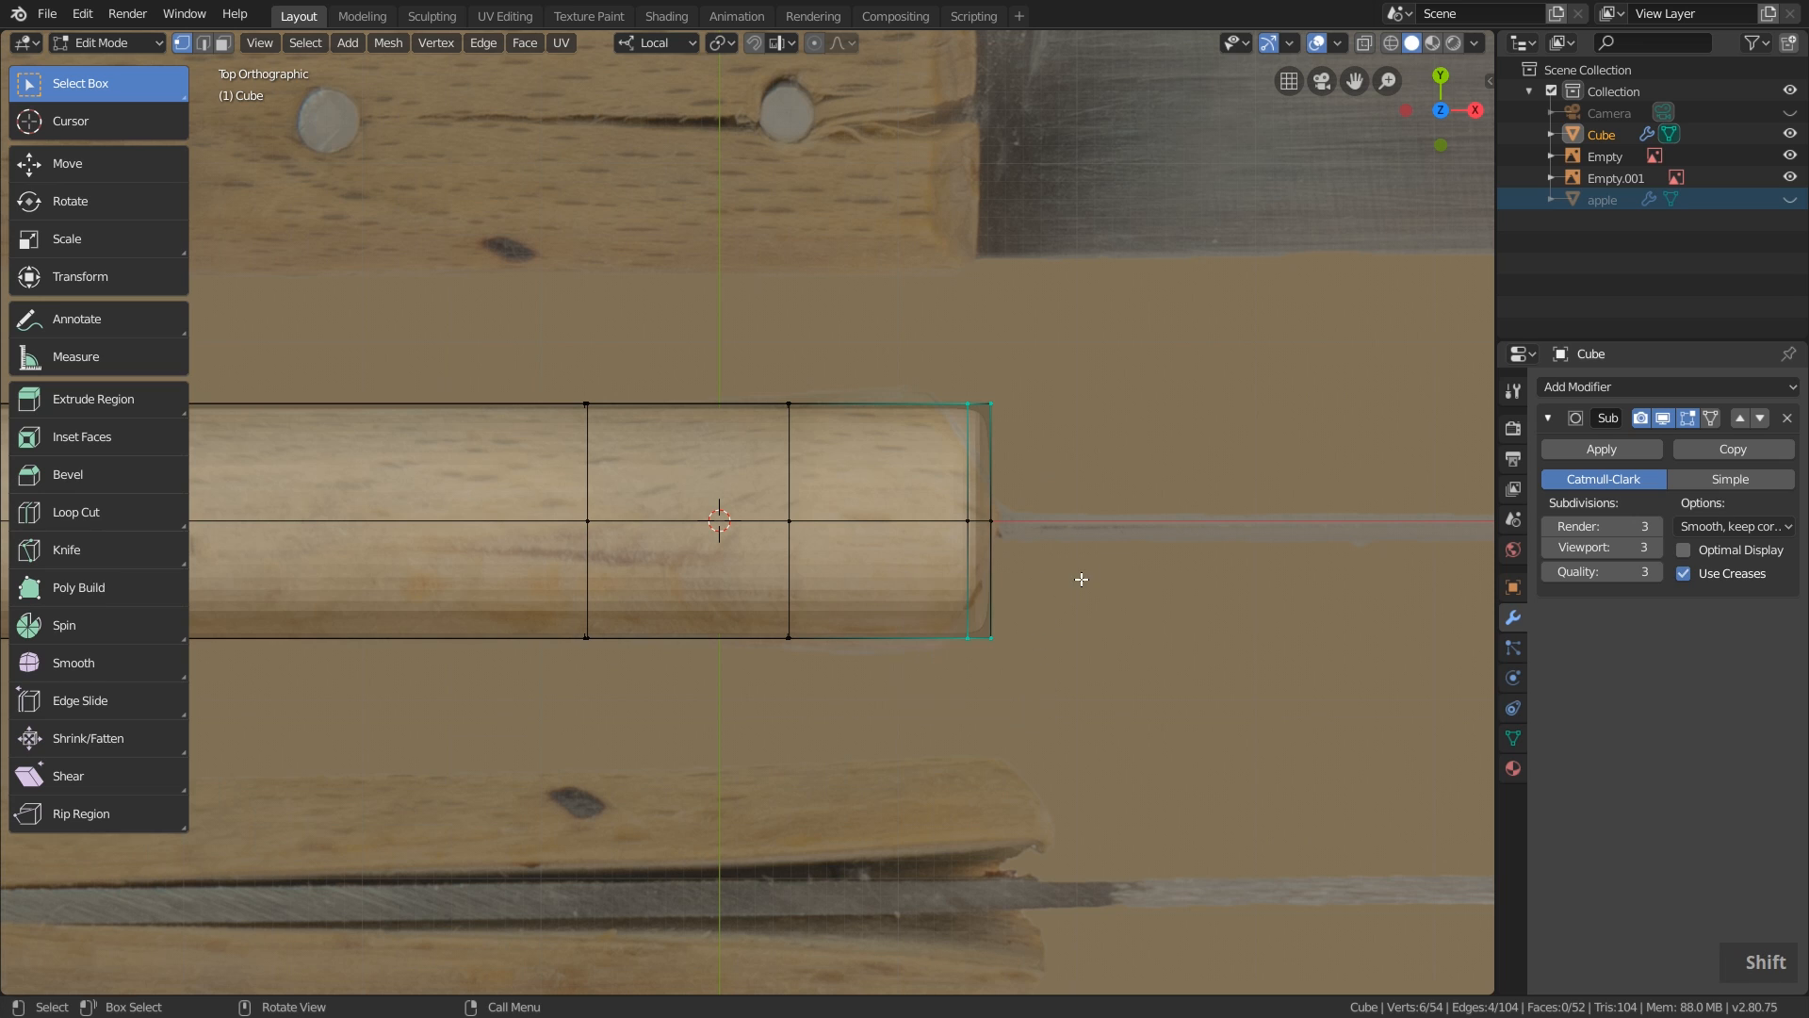
pyautogui.press('g')
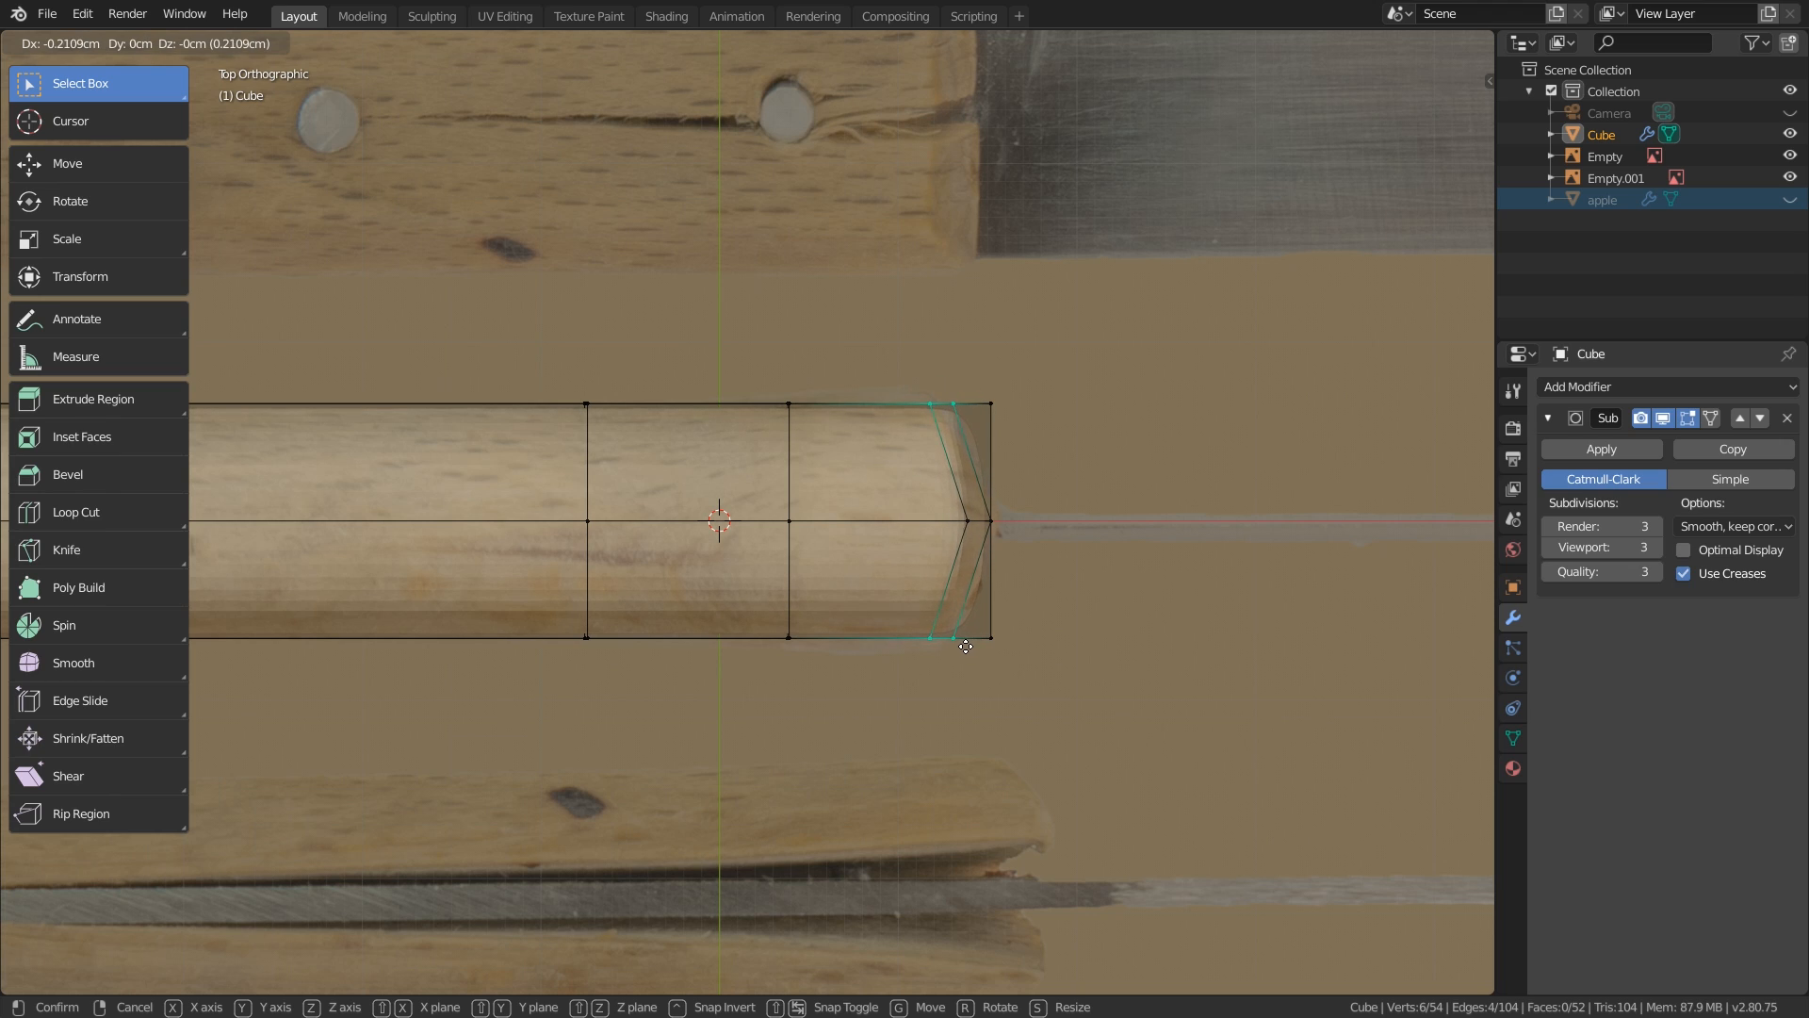
pyautogui.click(938, 667)
pyautogui.scroll(-1, 939, 667)
pyautogui.moveTo(938, 667); pyautogui.dragTo(846, 667, button='middle')
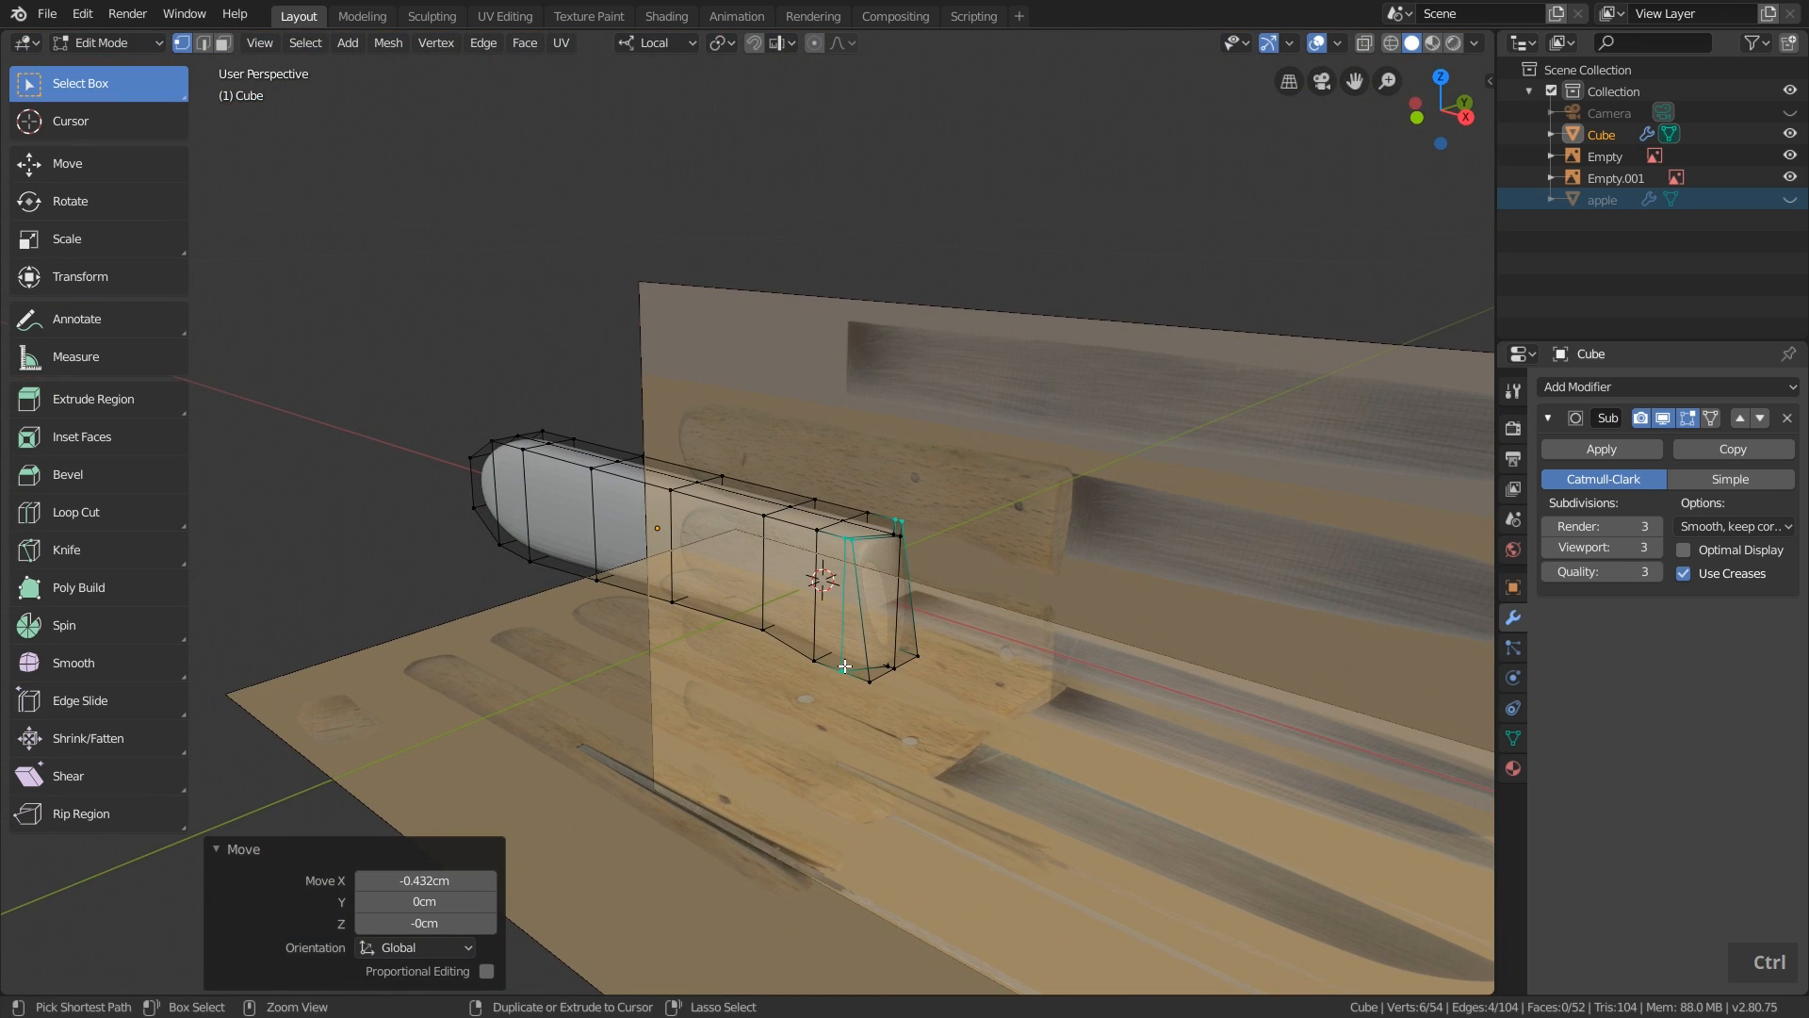
pyautogui.hotkey('ctrl', 'z')
# With X-ray on, select all outer corner vertices at the handle's blade end and move them -0.31 cm along local X.
pyautogui.press('KP_7')
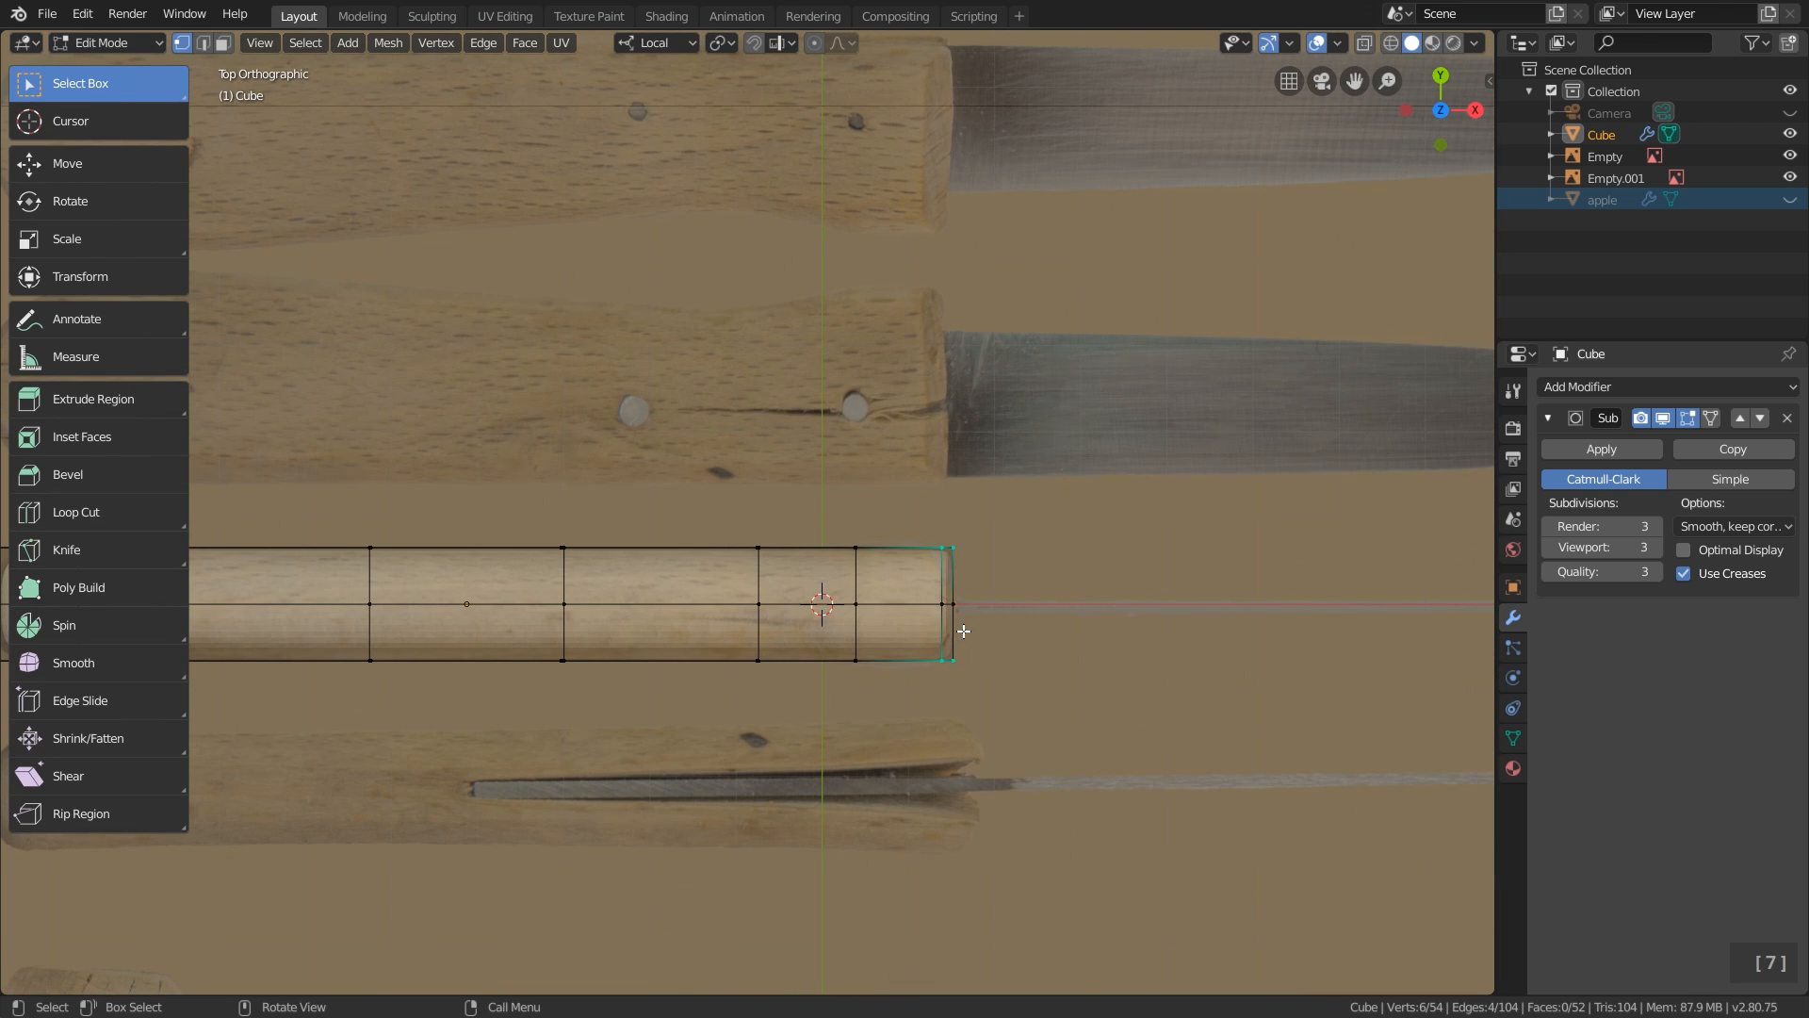
pyautogui.scroll(2, 963, 637)
pyautogui.click(1365, 43)
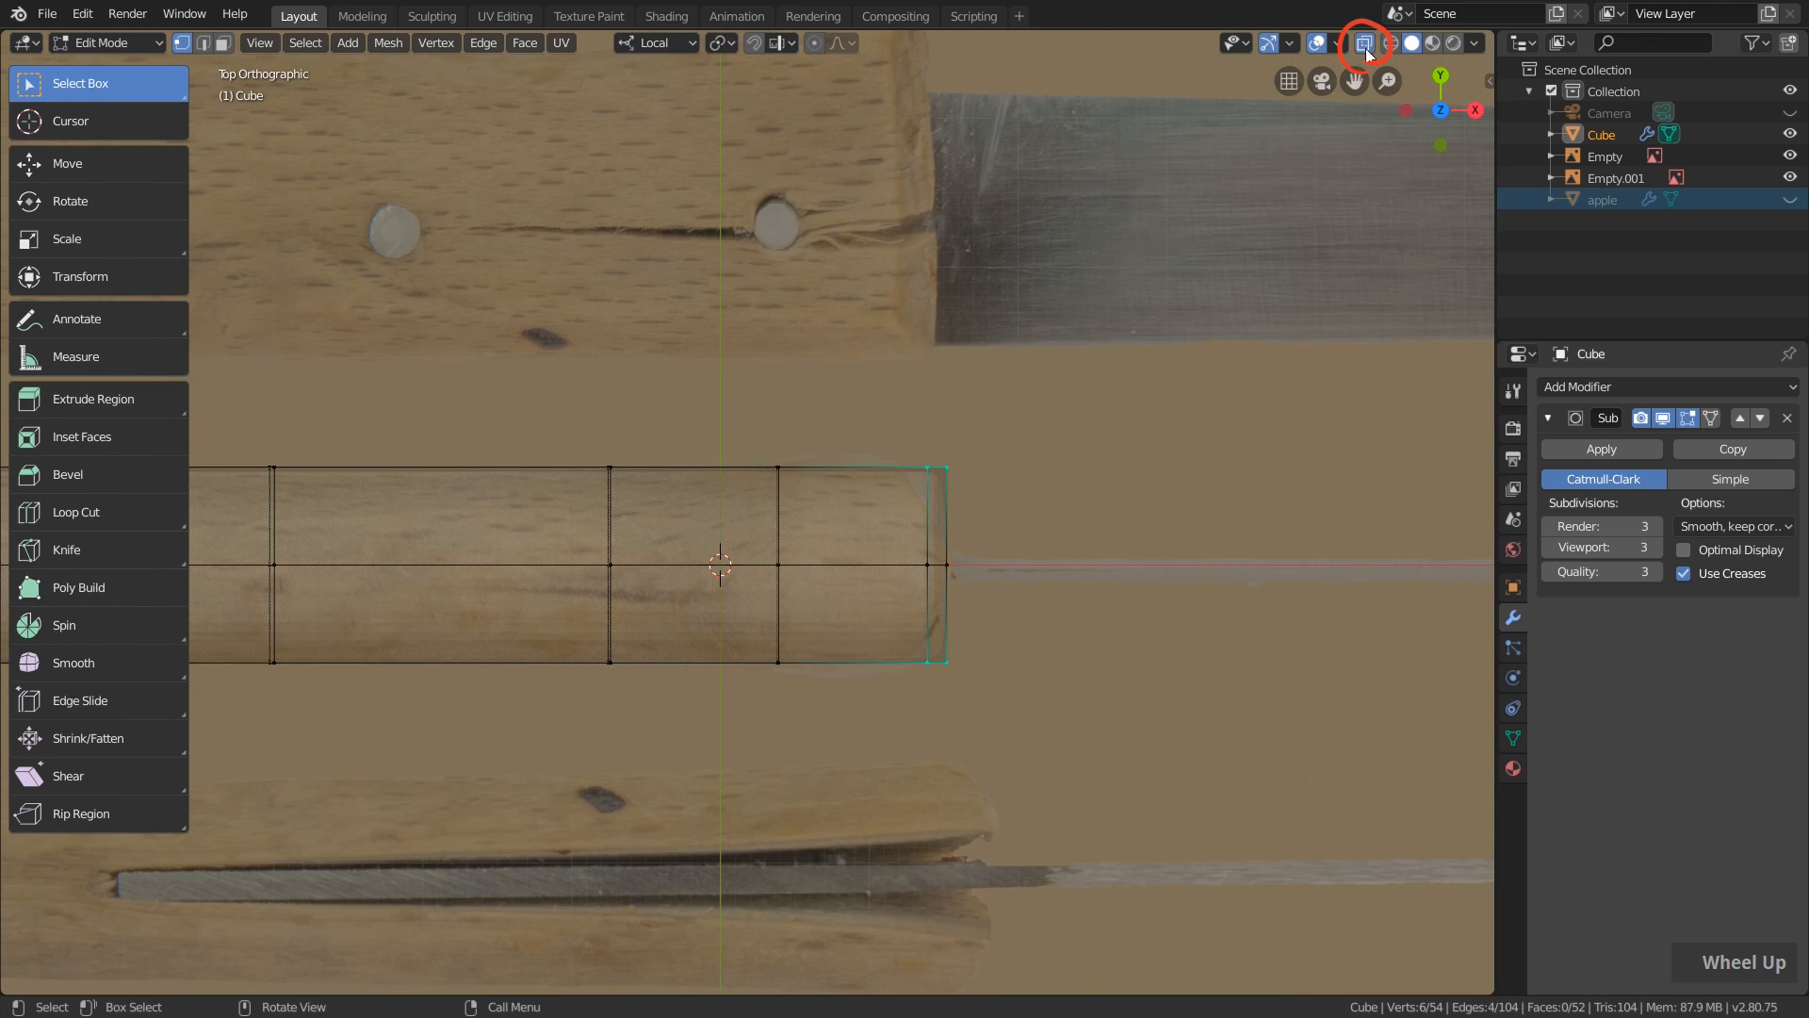
pyautogui.moveTo(864, 415); pyautogui.dragTo(1000, 528)
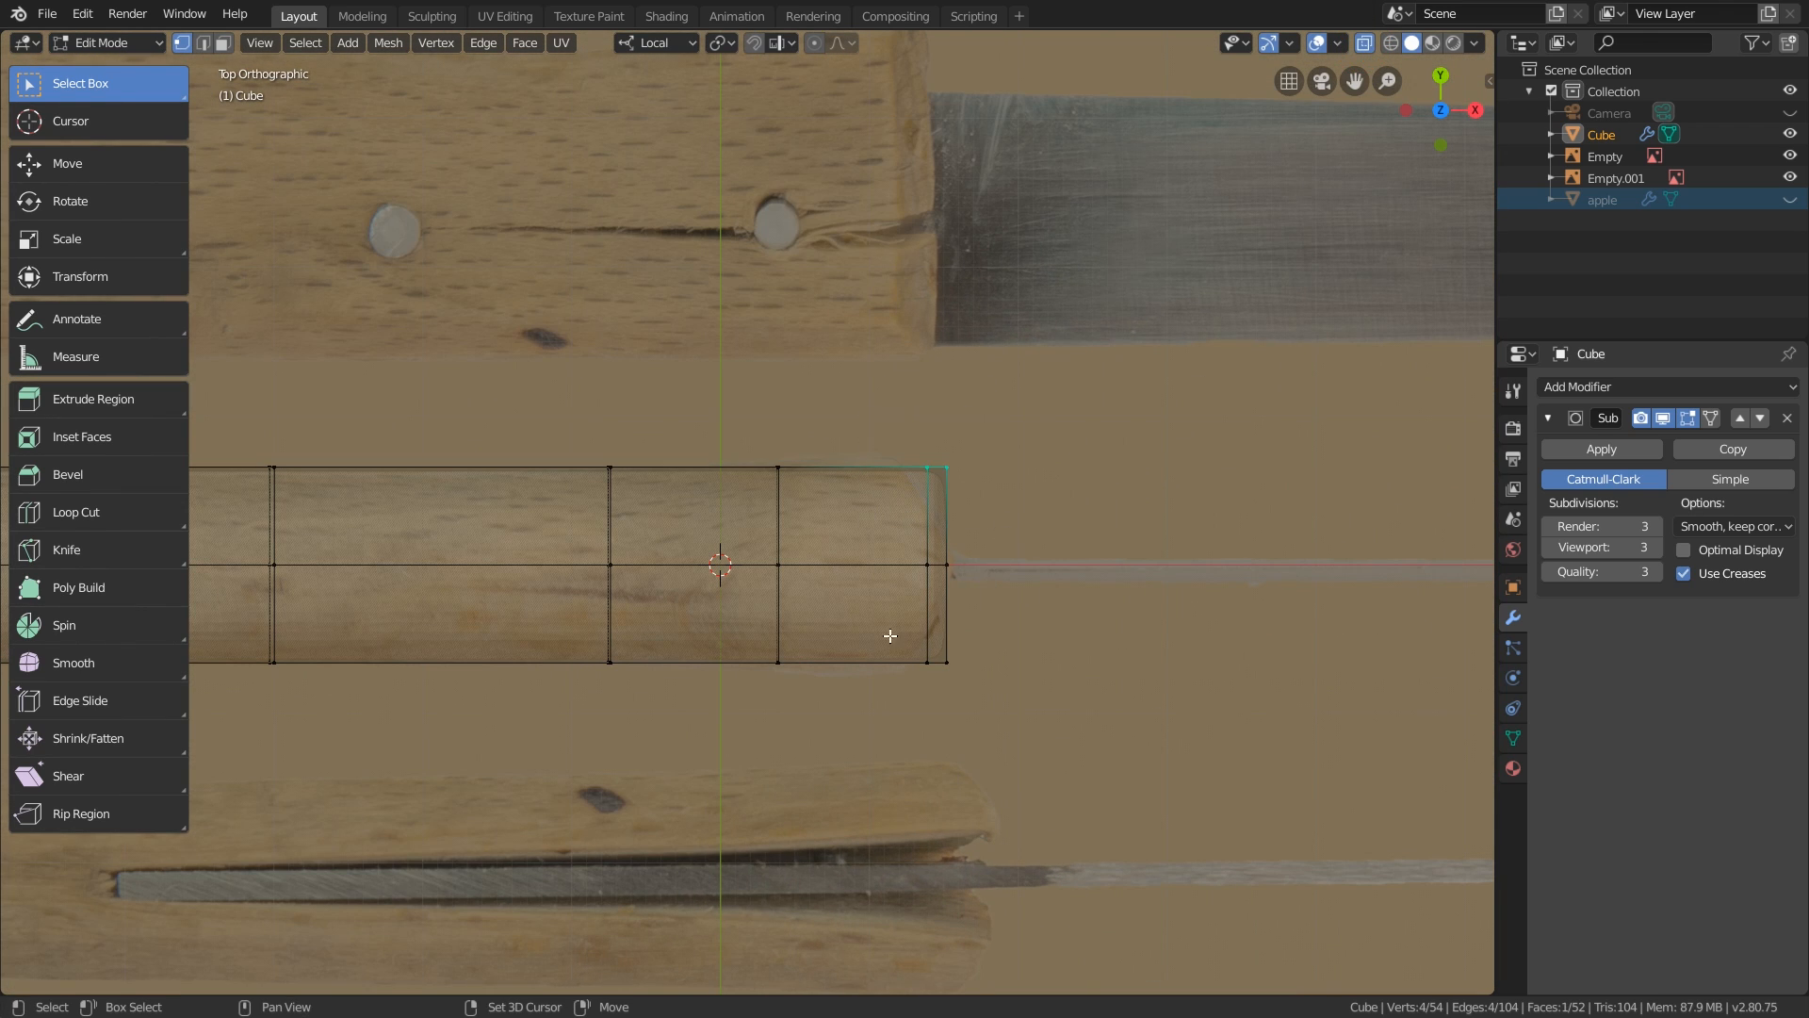
pyautogui.keyDown('shift'); pyautogui.moveTo(869, 624); pyautogui.dragTo(956, 702); pyautogui.keyUp('shift')
pyautogui.press('g')
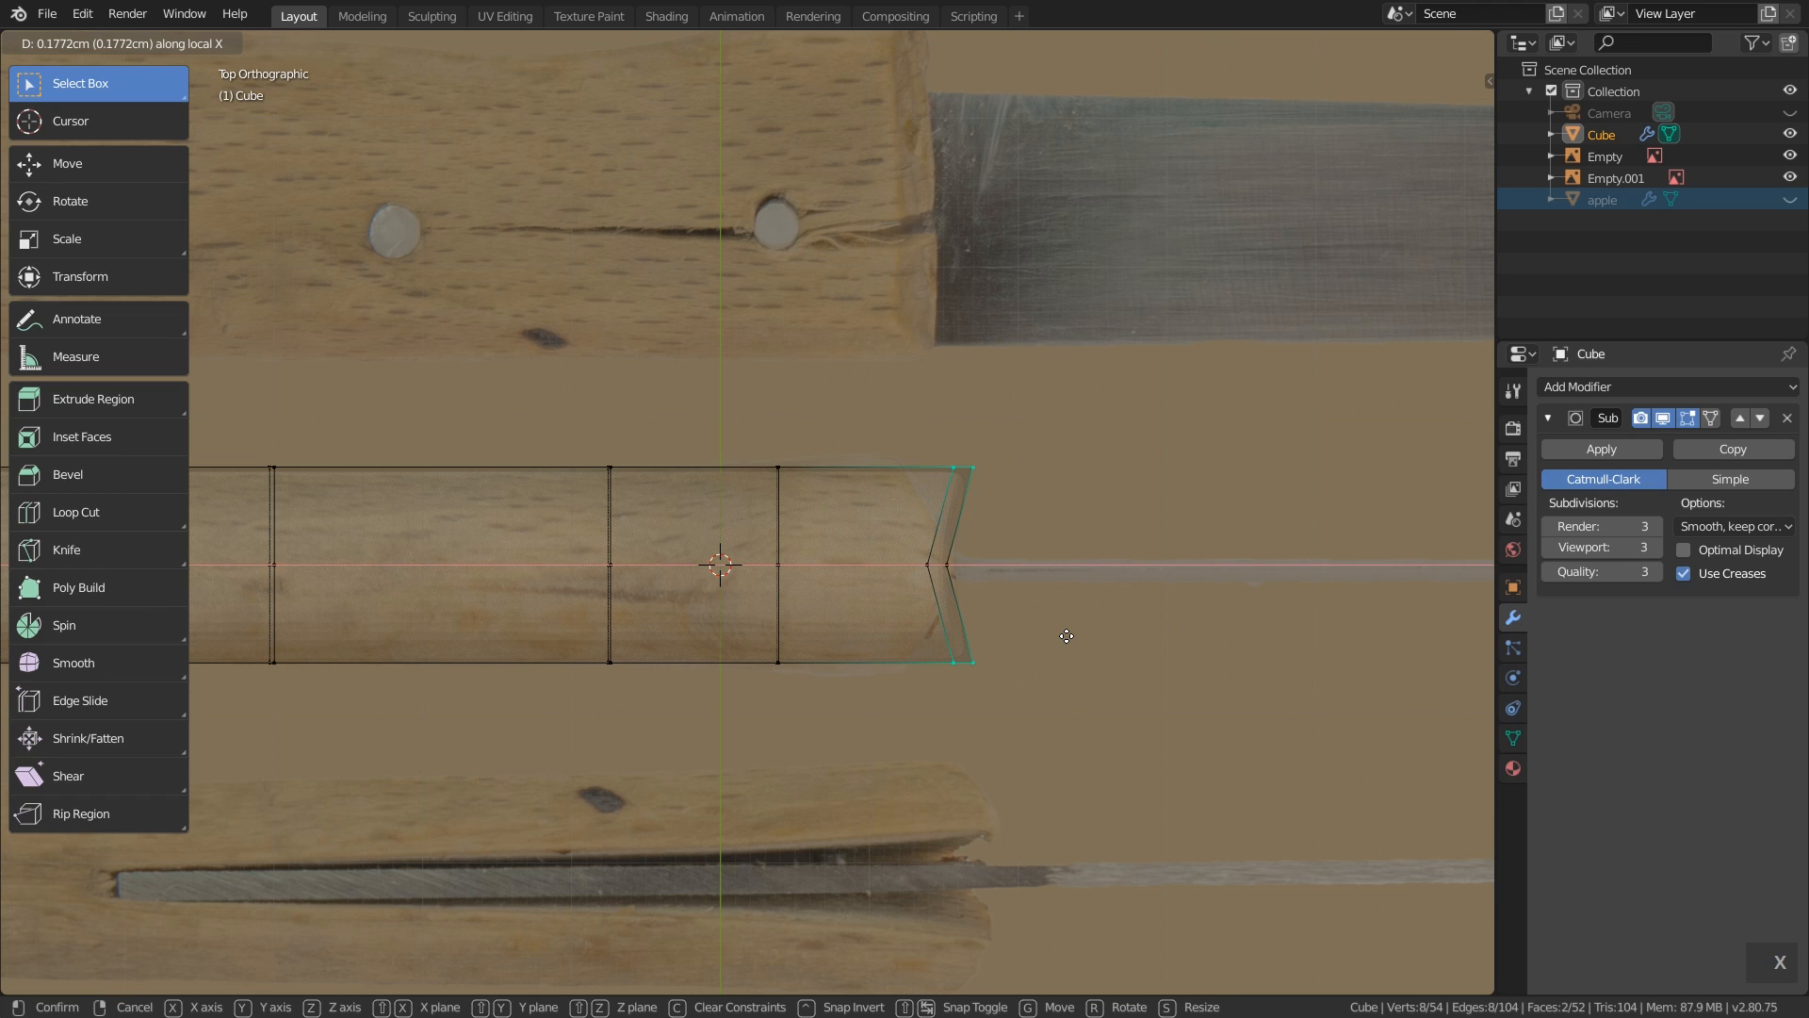
pyautogui.press('x')
pyautogui.press('x')
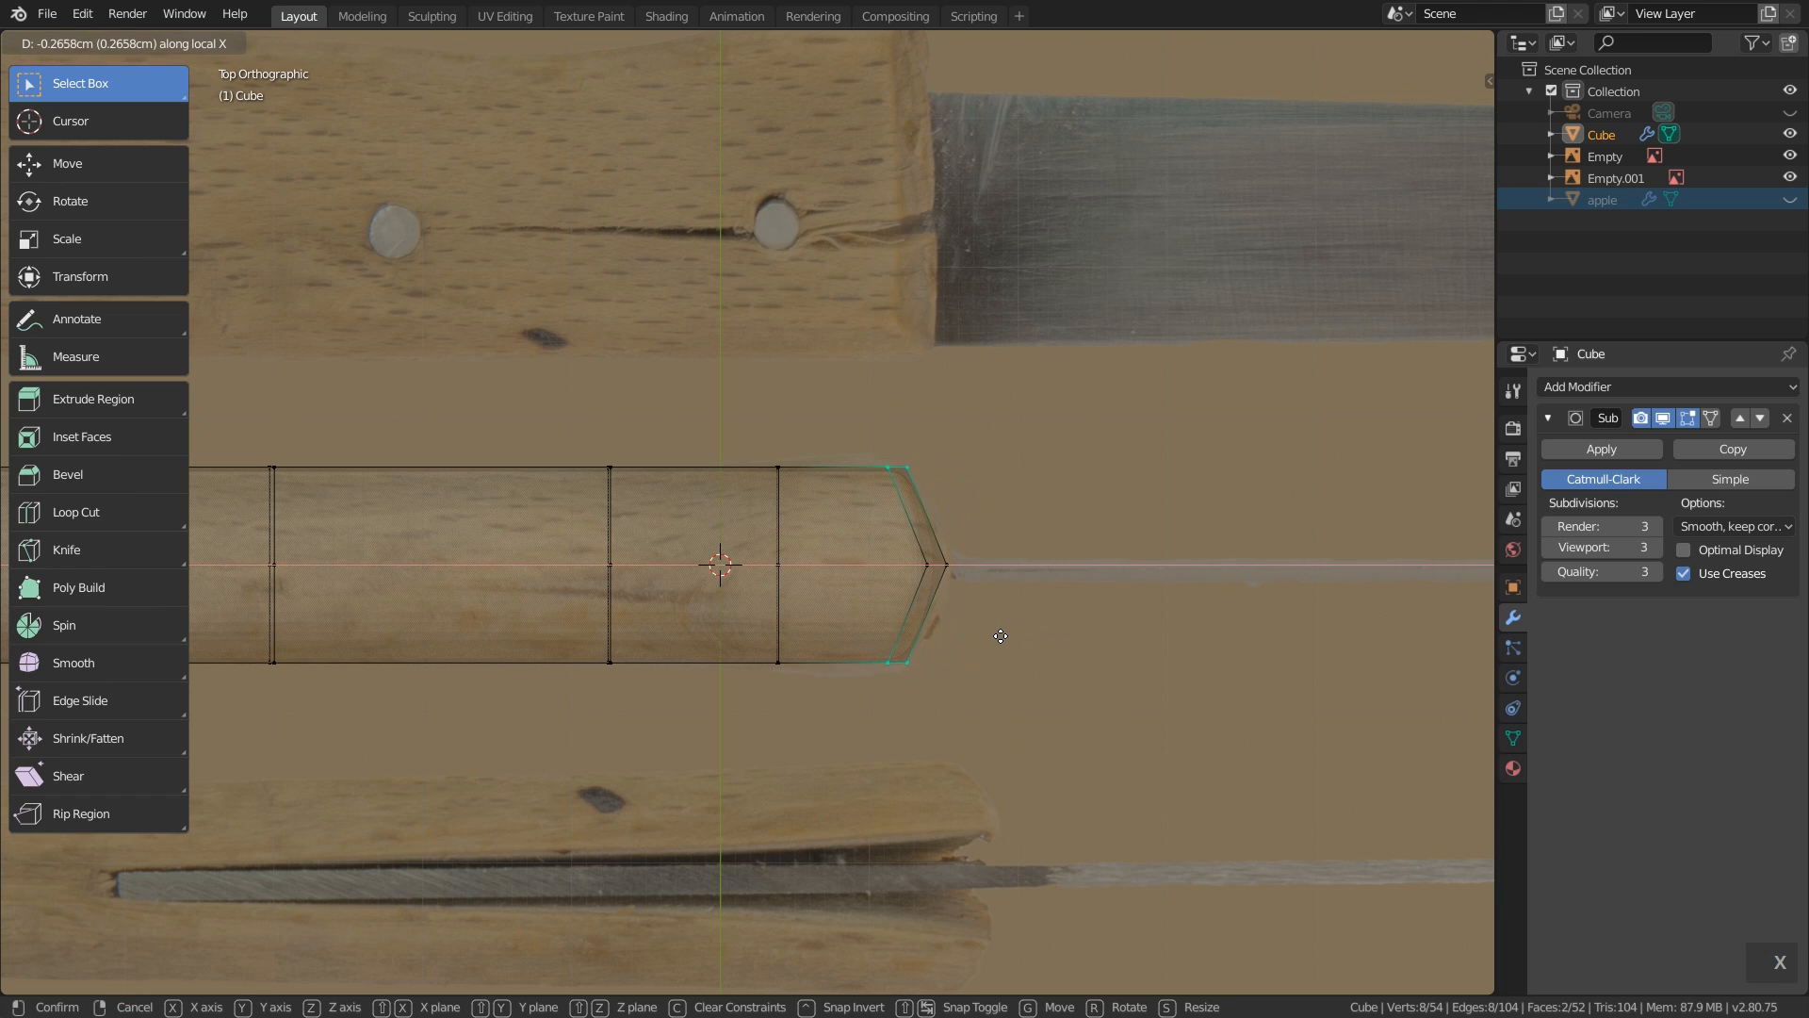
pyautogui.click(994, 636)
# Hide both reference images, return to Object Mode and turn off X-ray to inspect the rounded blade end of the handle.
pyautogui.scroll(-4, 995, 637)
pyautogui.moveTo(995, 637); pyautogui.dragTo(1062, 415, button='middle')
pyautogui.click(1789, 177)
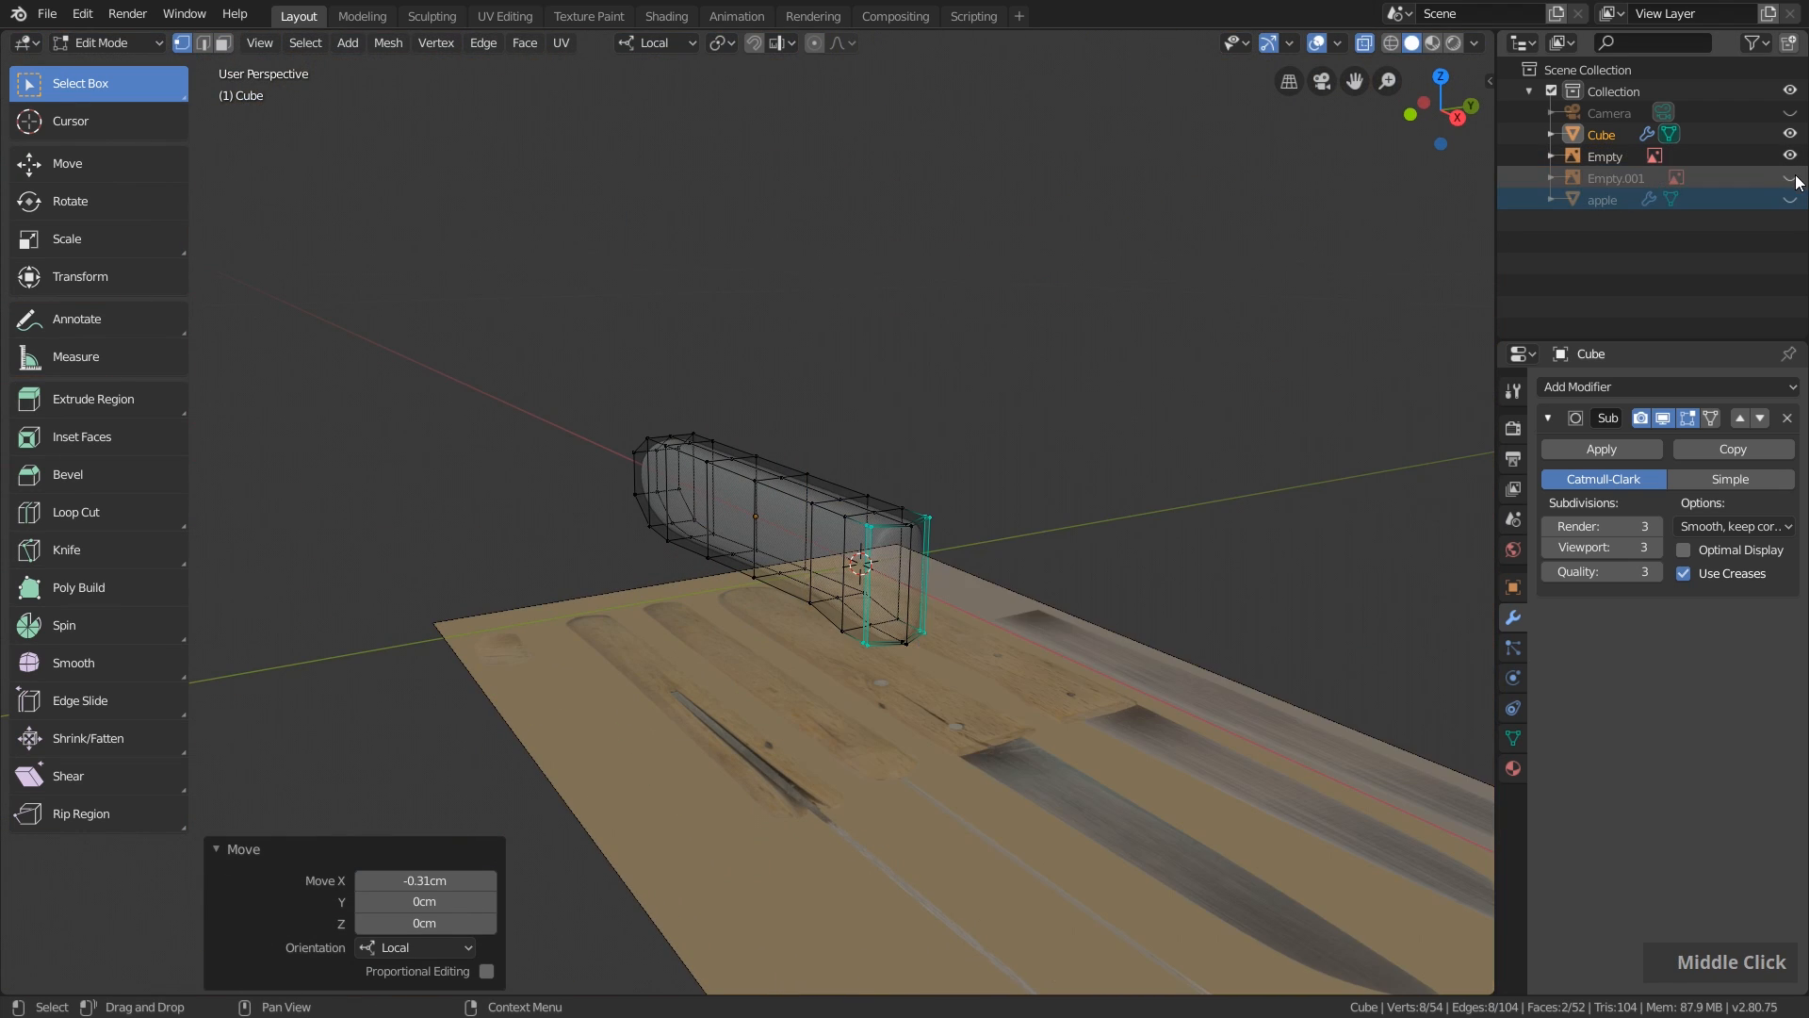
pyautogui.click(1789, 155)
pyautogui.press('Tab')
pyautogui.scroll(2, 924, 595)
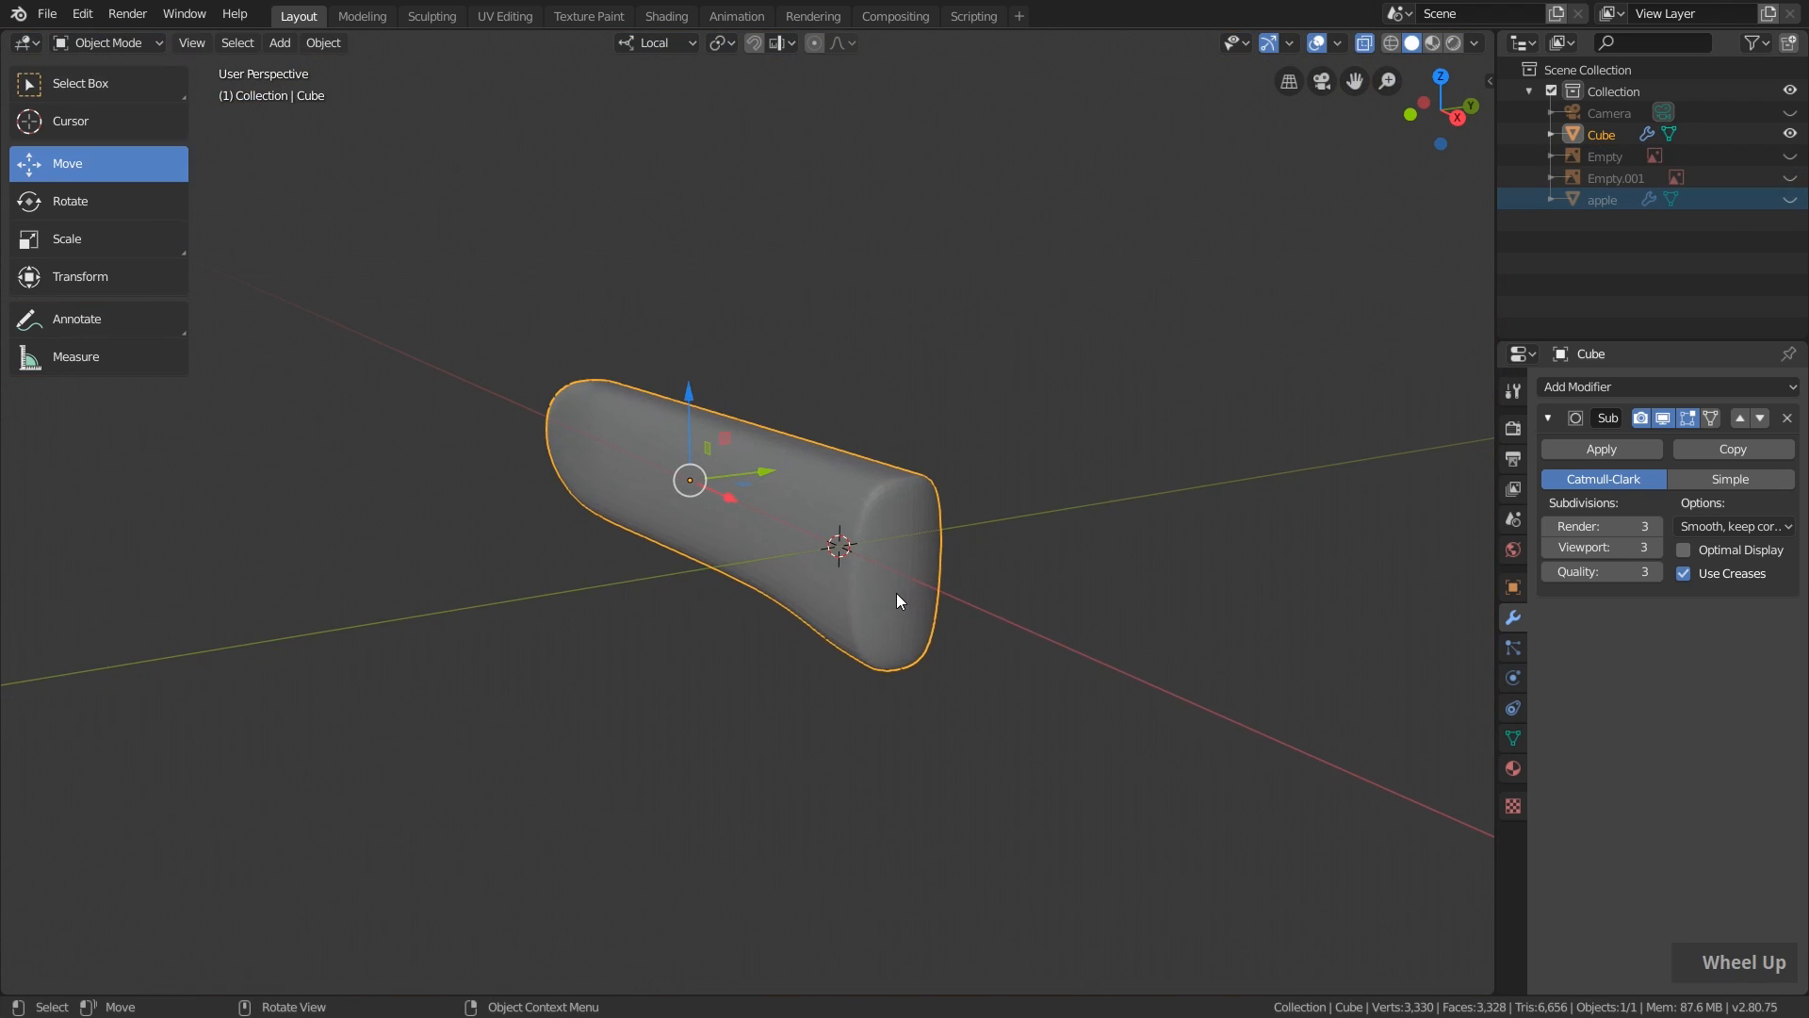
pyautogui.click(1364, 45)
pyautogui.moveTo(955, 557); pyautogui.dragTo(873, 648, button='middle')
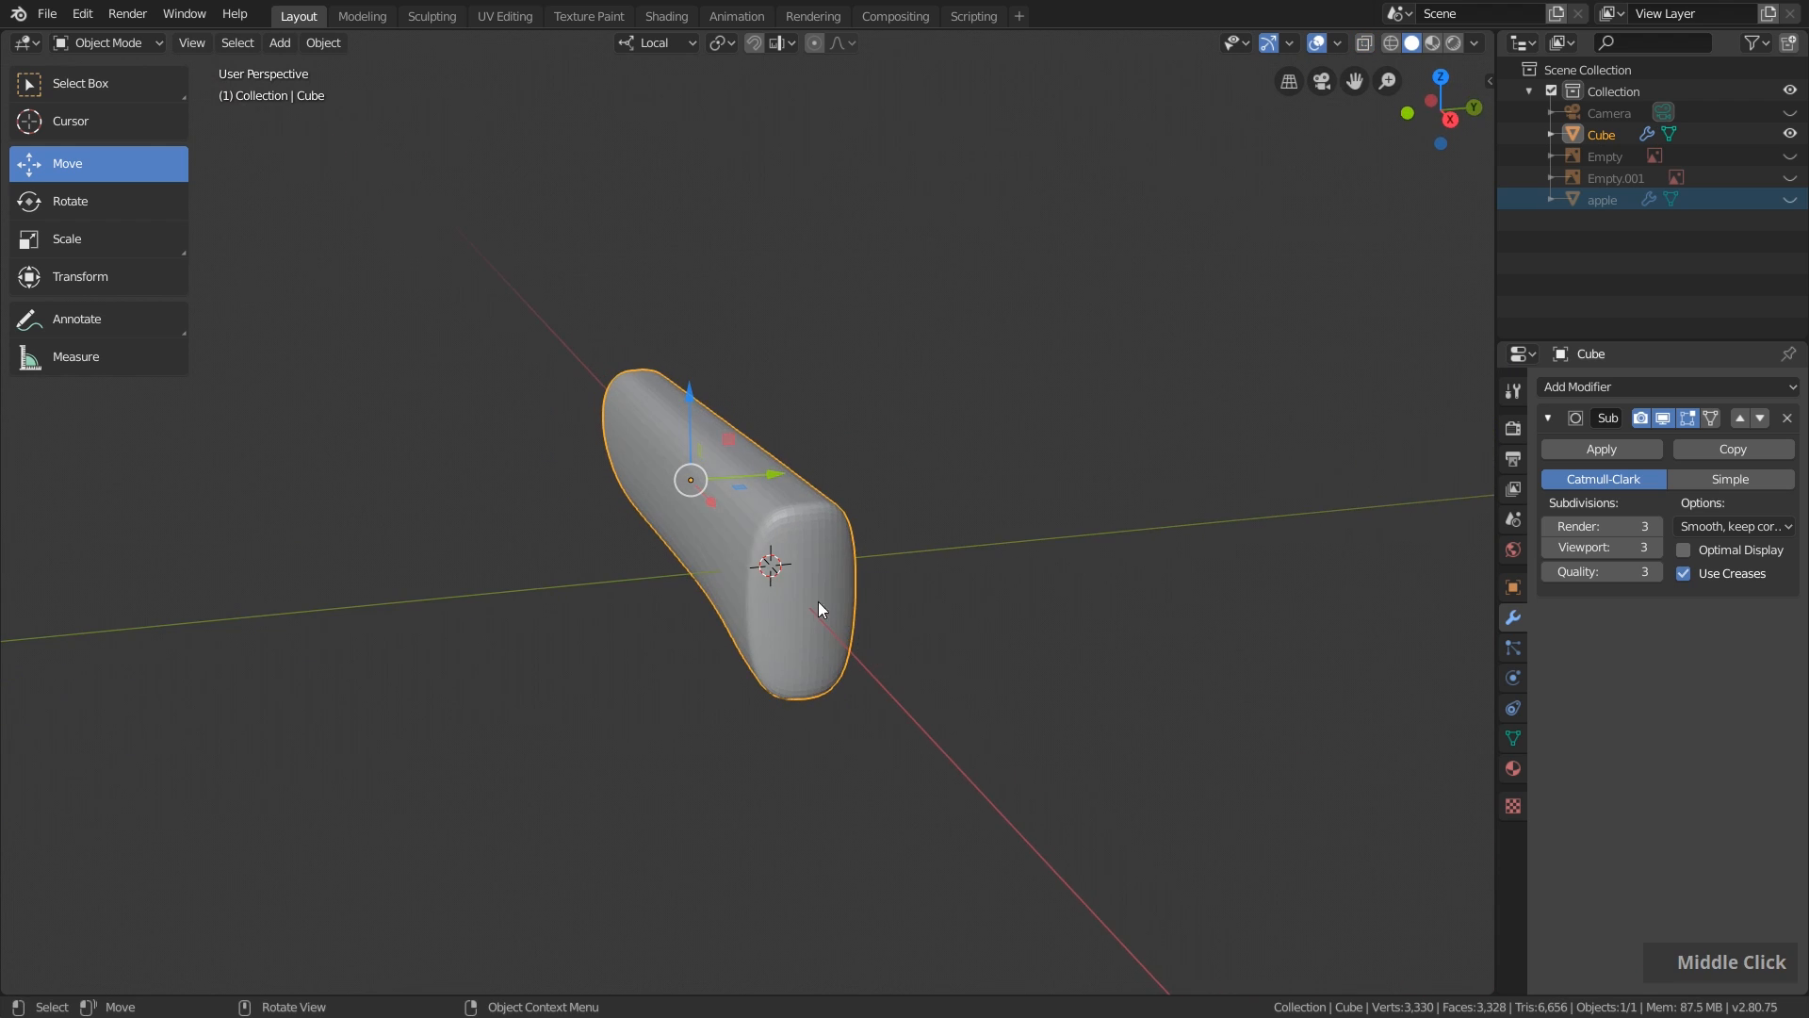
pyautogui.scroll(3, 801, 591)
# In Edit Mode, bevel the handle's lengthwise centre edge loop with a width of 6.58 cm and one segment, and return to Object Mode.
pyautogui.press('Tab')
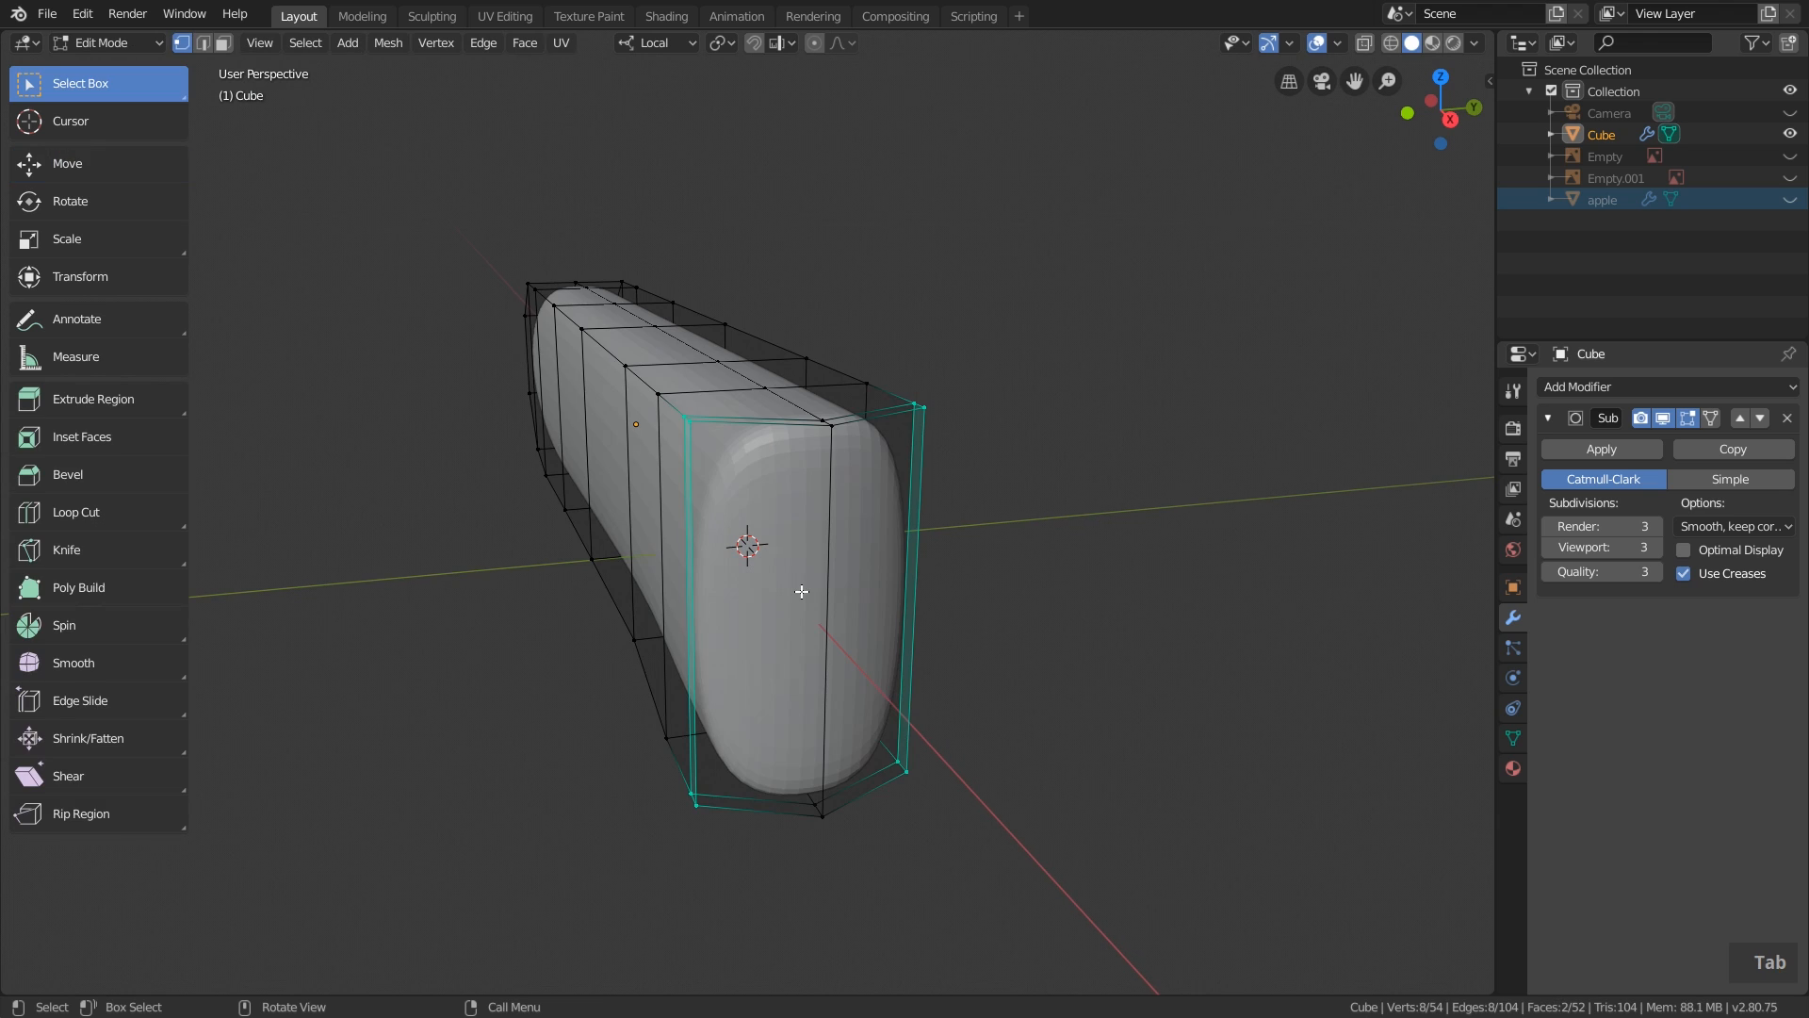
pyautogui.keyDown('alt'); pyautogui.click(831, 515); pyautogui.keyUp('alt')
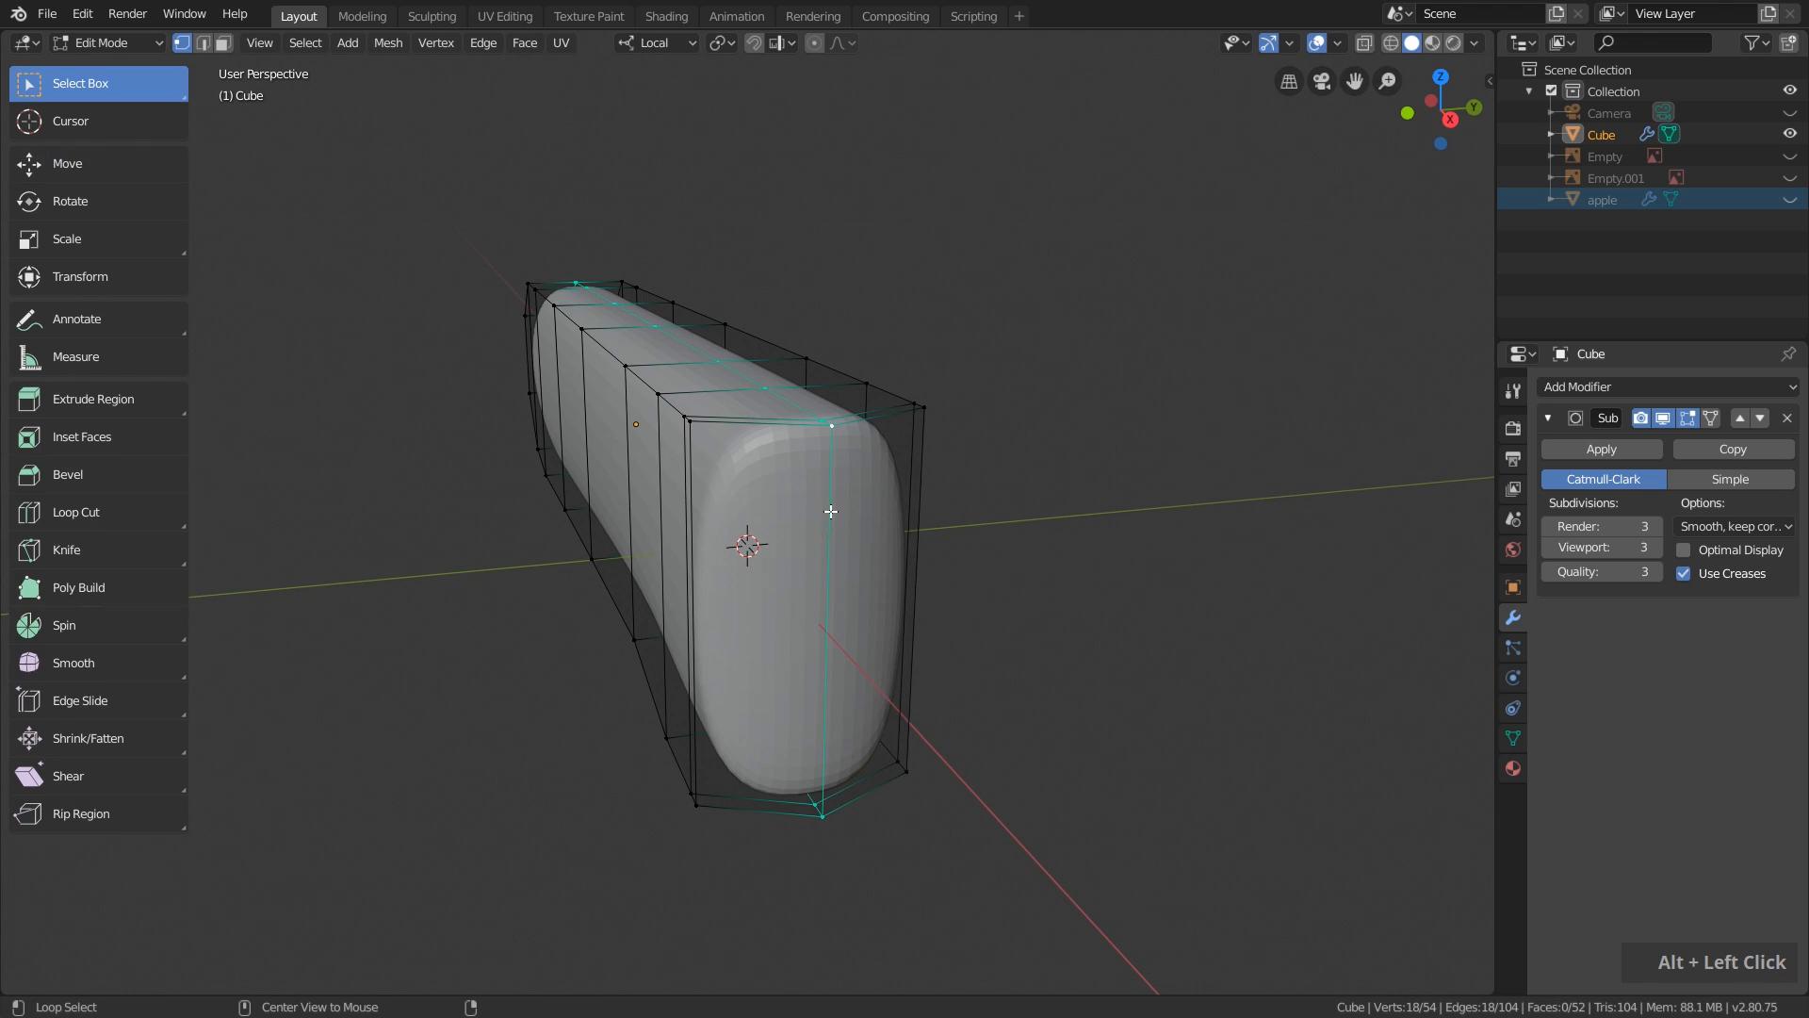
pyautogui.scroll(-3, 830, 514)
pyautogui.moveTo(804, 553); pyautogui.dragTo(805, 627, button='middle')
pyautogui.scroll(2, 805, 626)
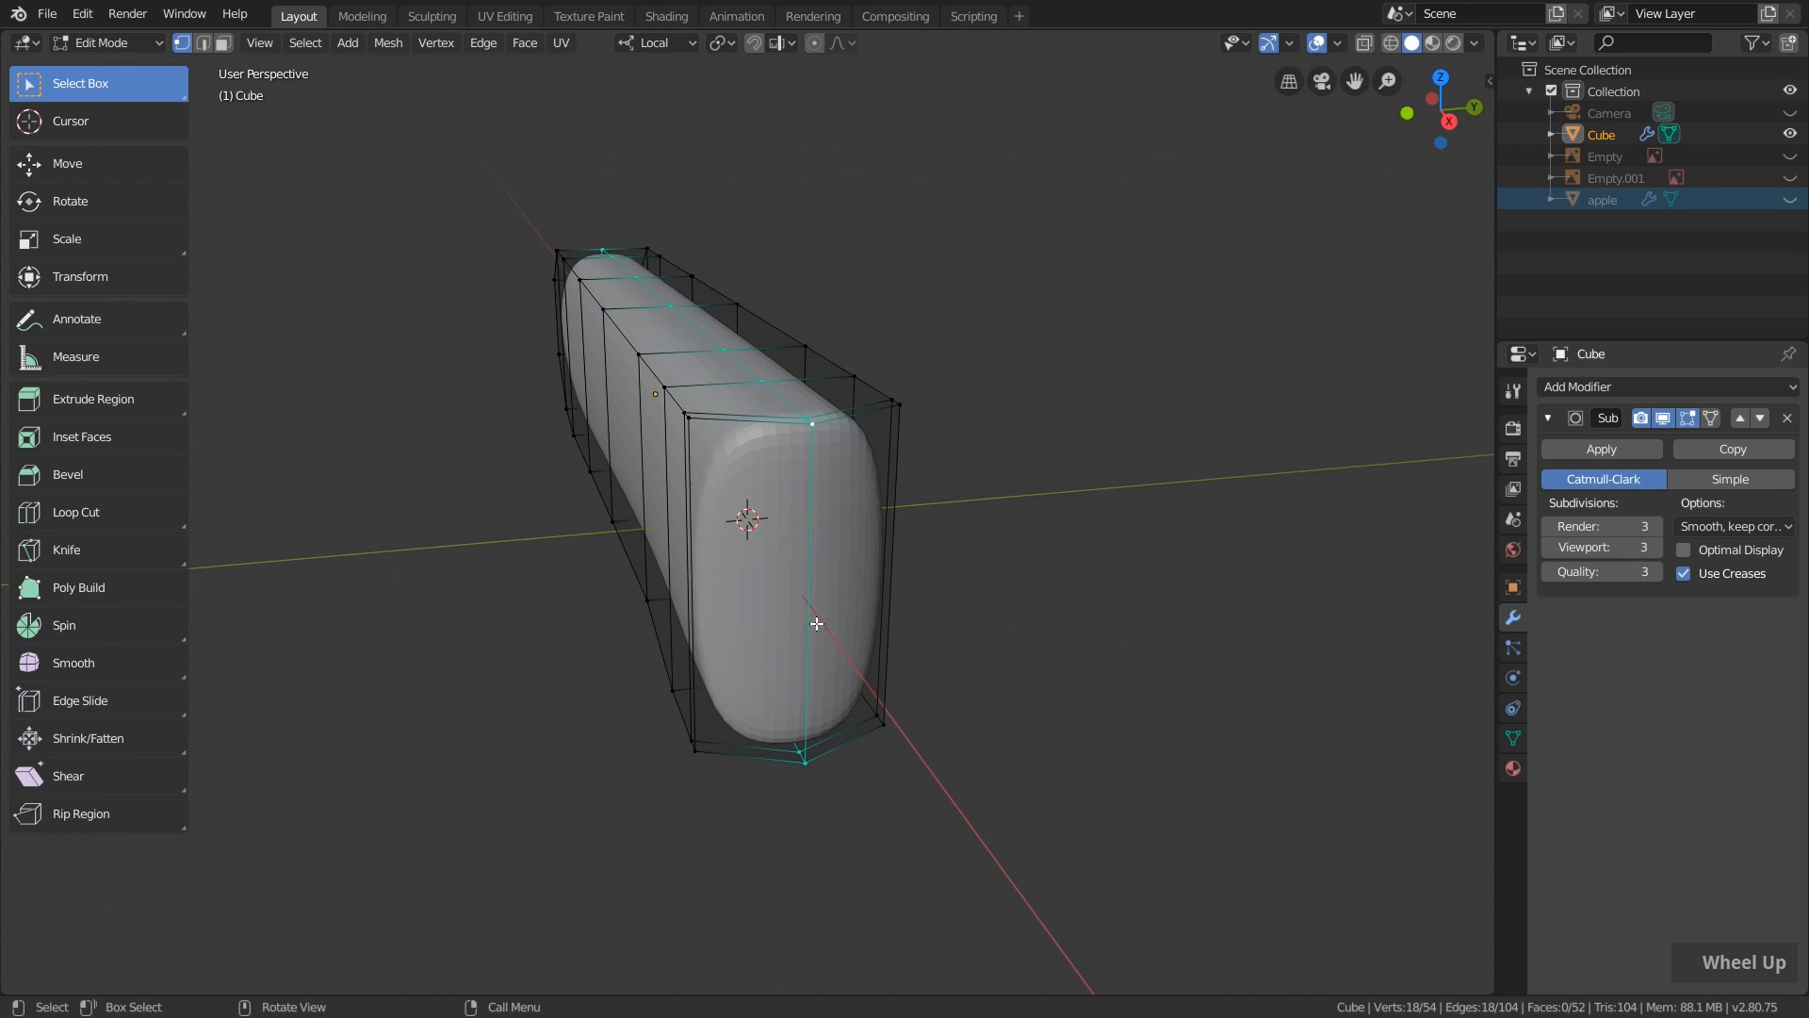
pyautogui.click(82, 471)
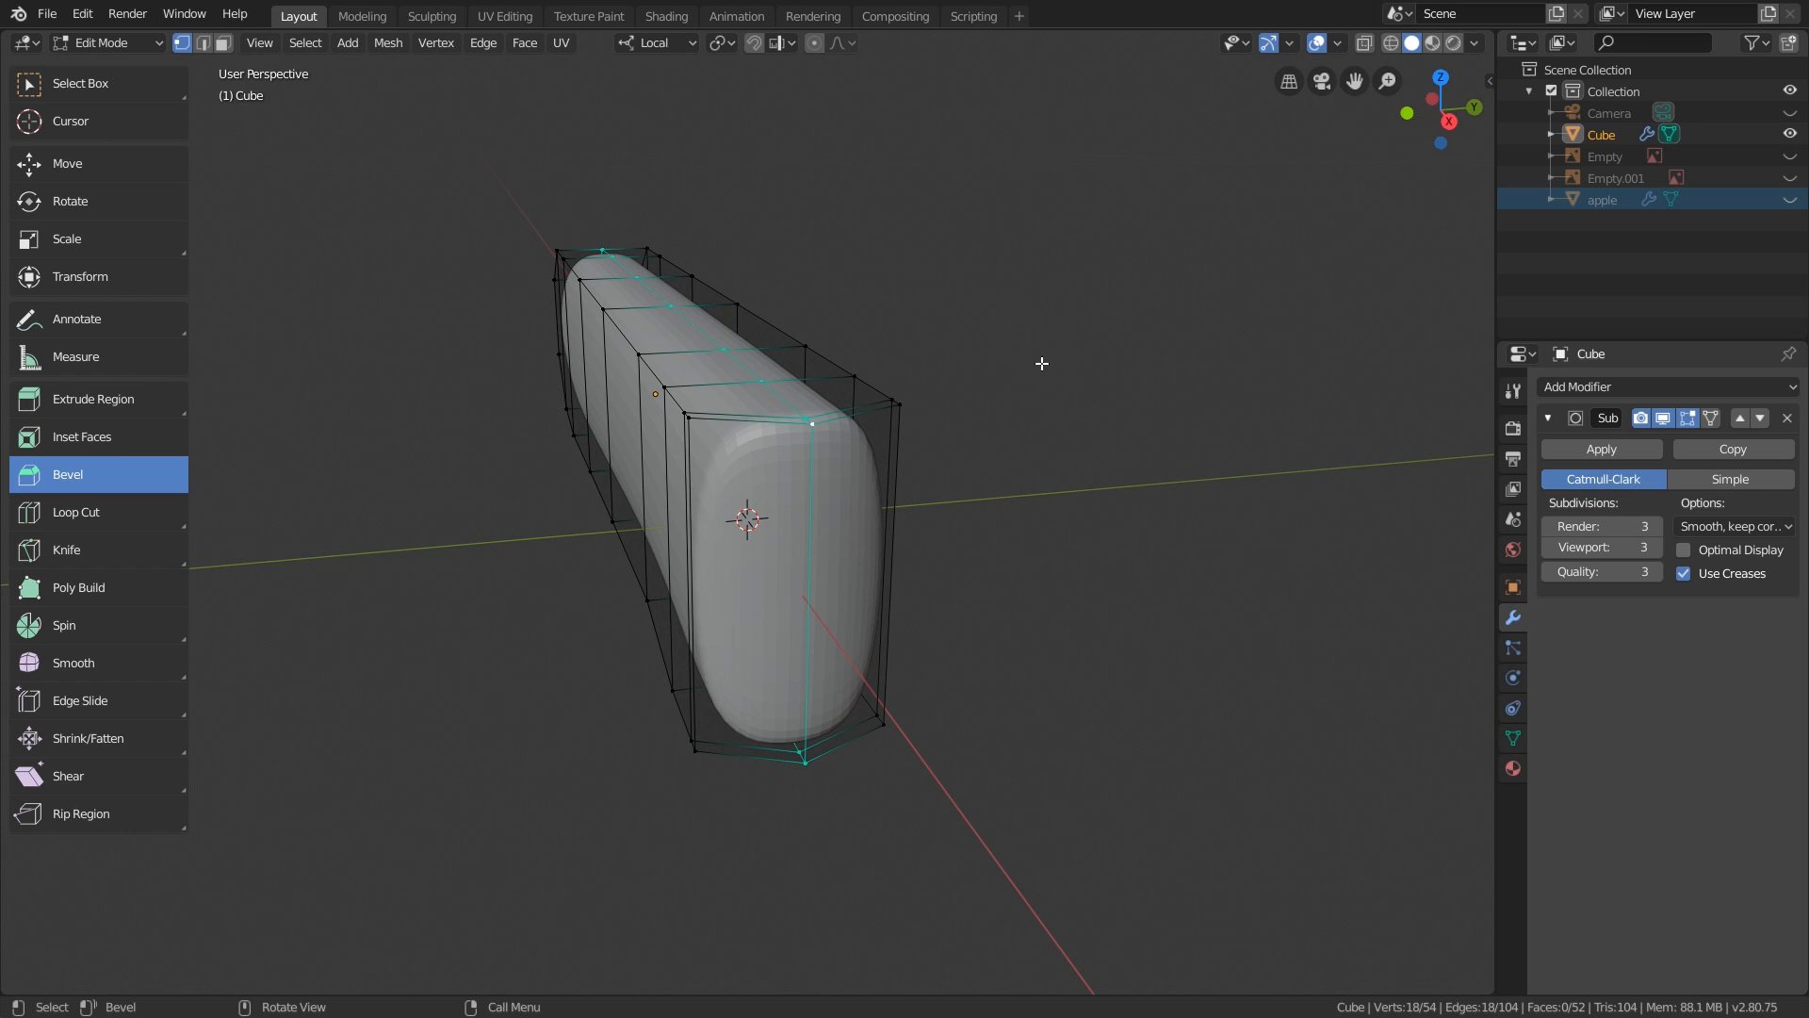
pyautogui.moveTo(1038, 363)
pyautogui.mouseDown()
pyautogui.moveTo(1102, 383)
pyautogui.moveTo(1043, 387)
pyautogui.mouseUp()
pyautogui.scroll(2, 768, 425)
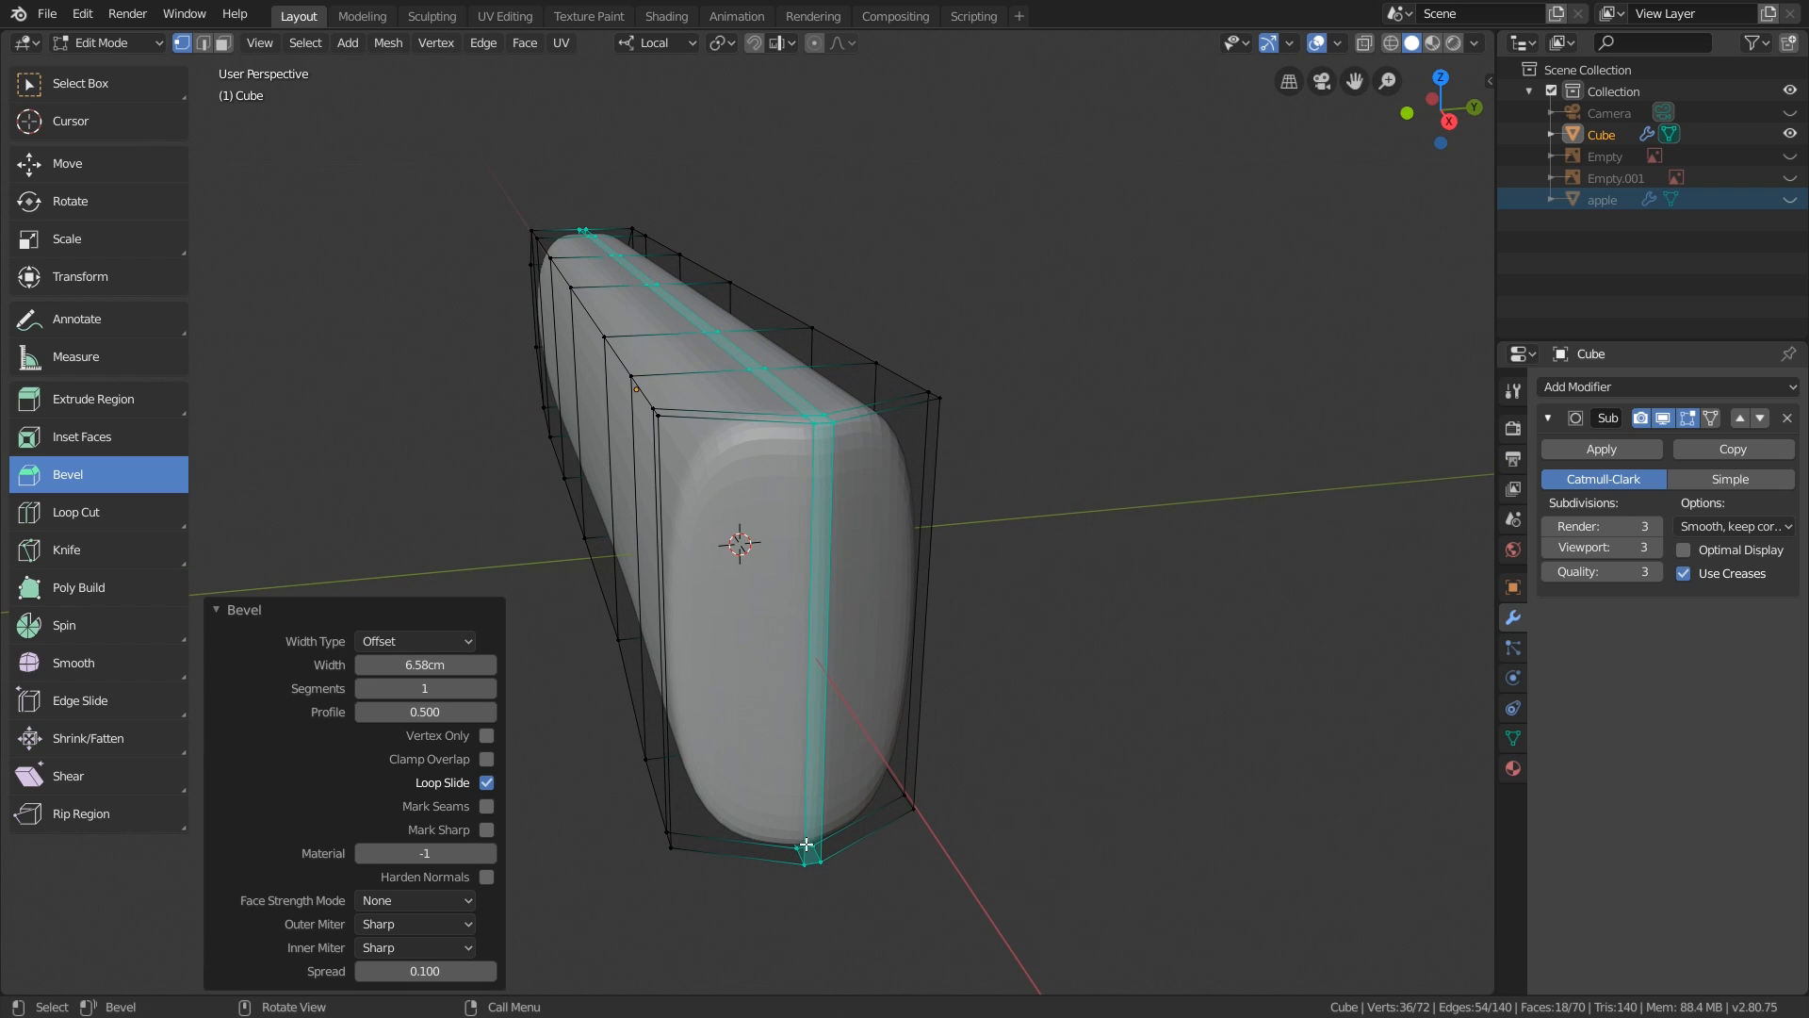
pyautogui.scroll(-5, 825, 585)
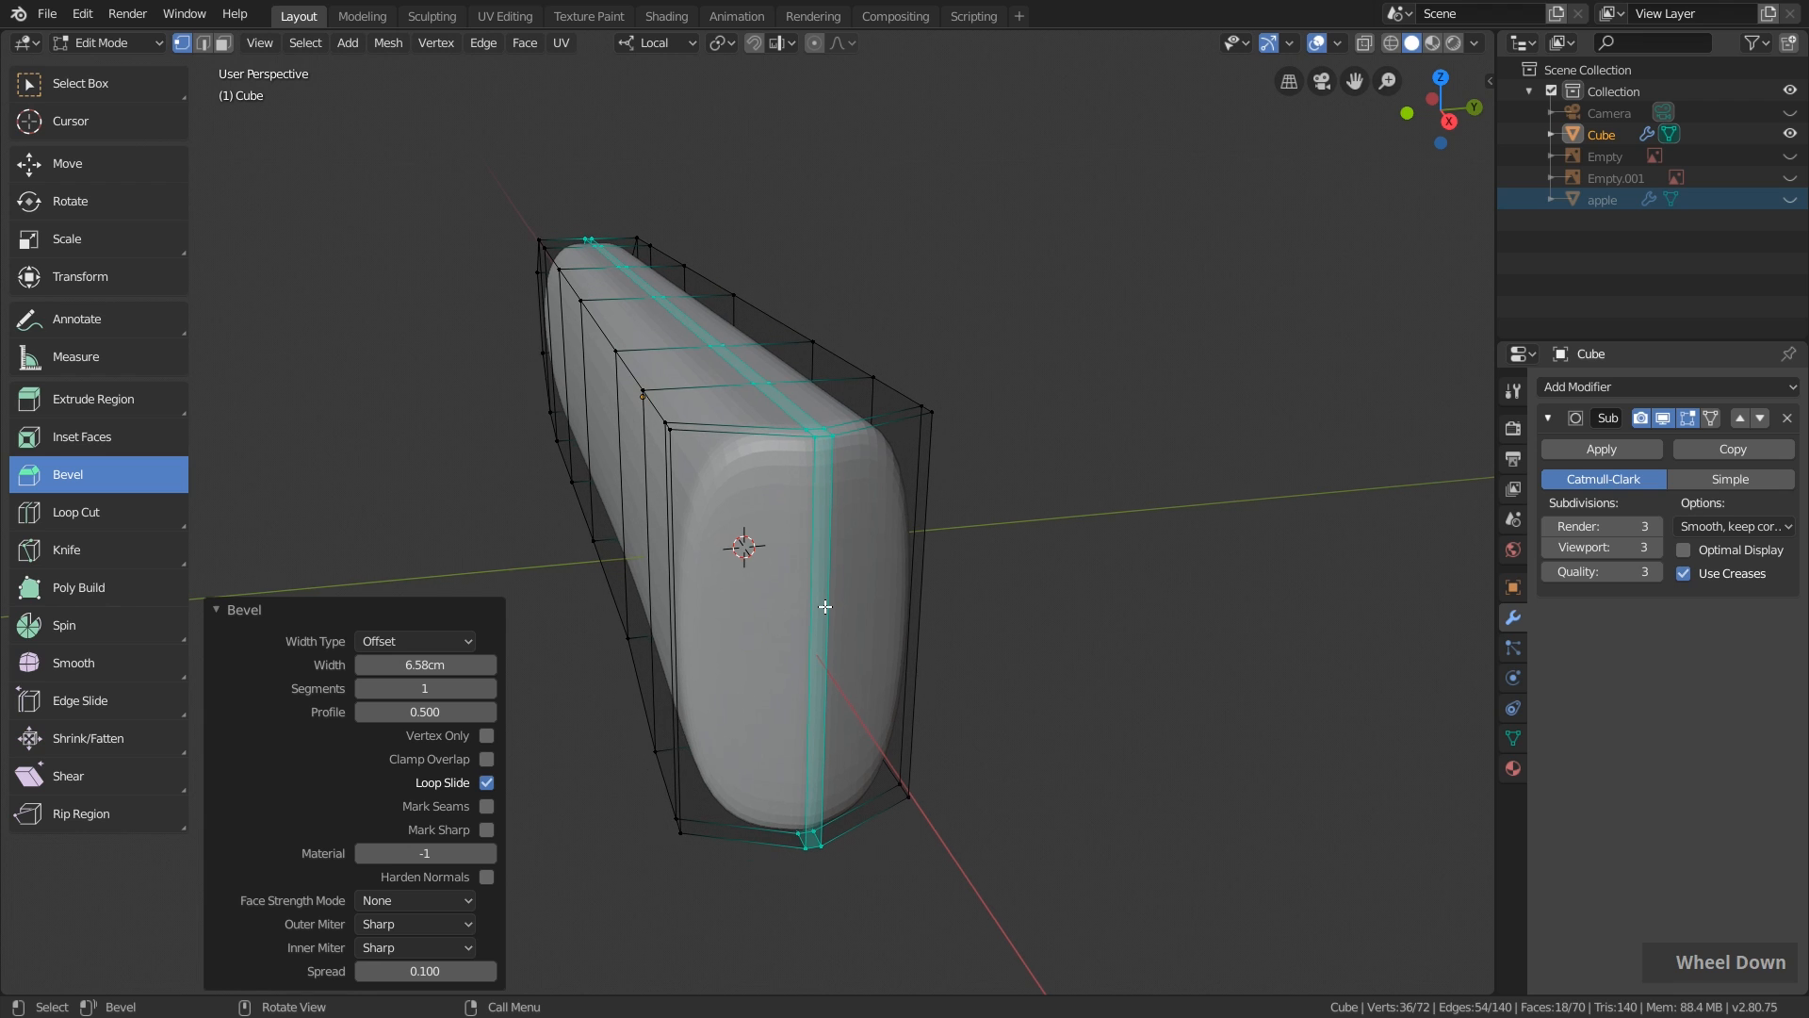
pyautogui.press('Tab')
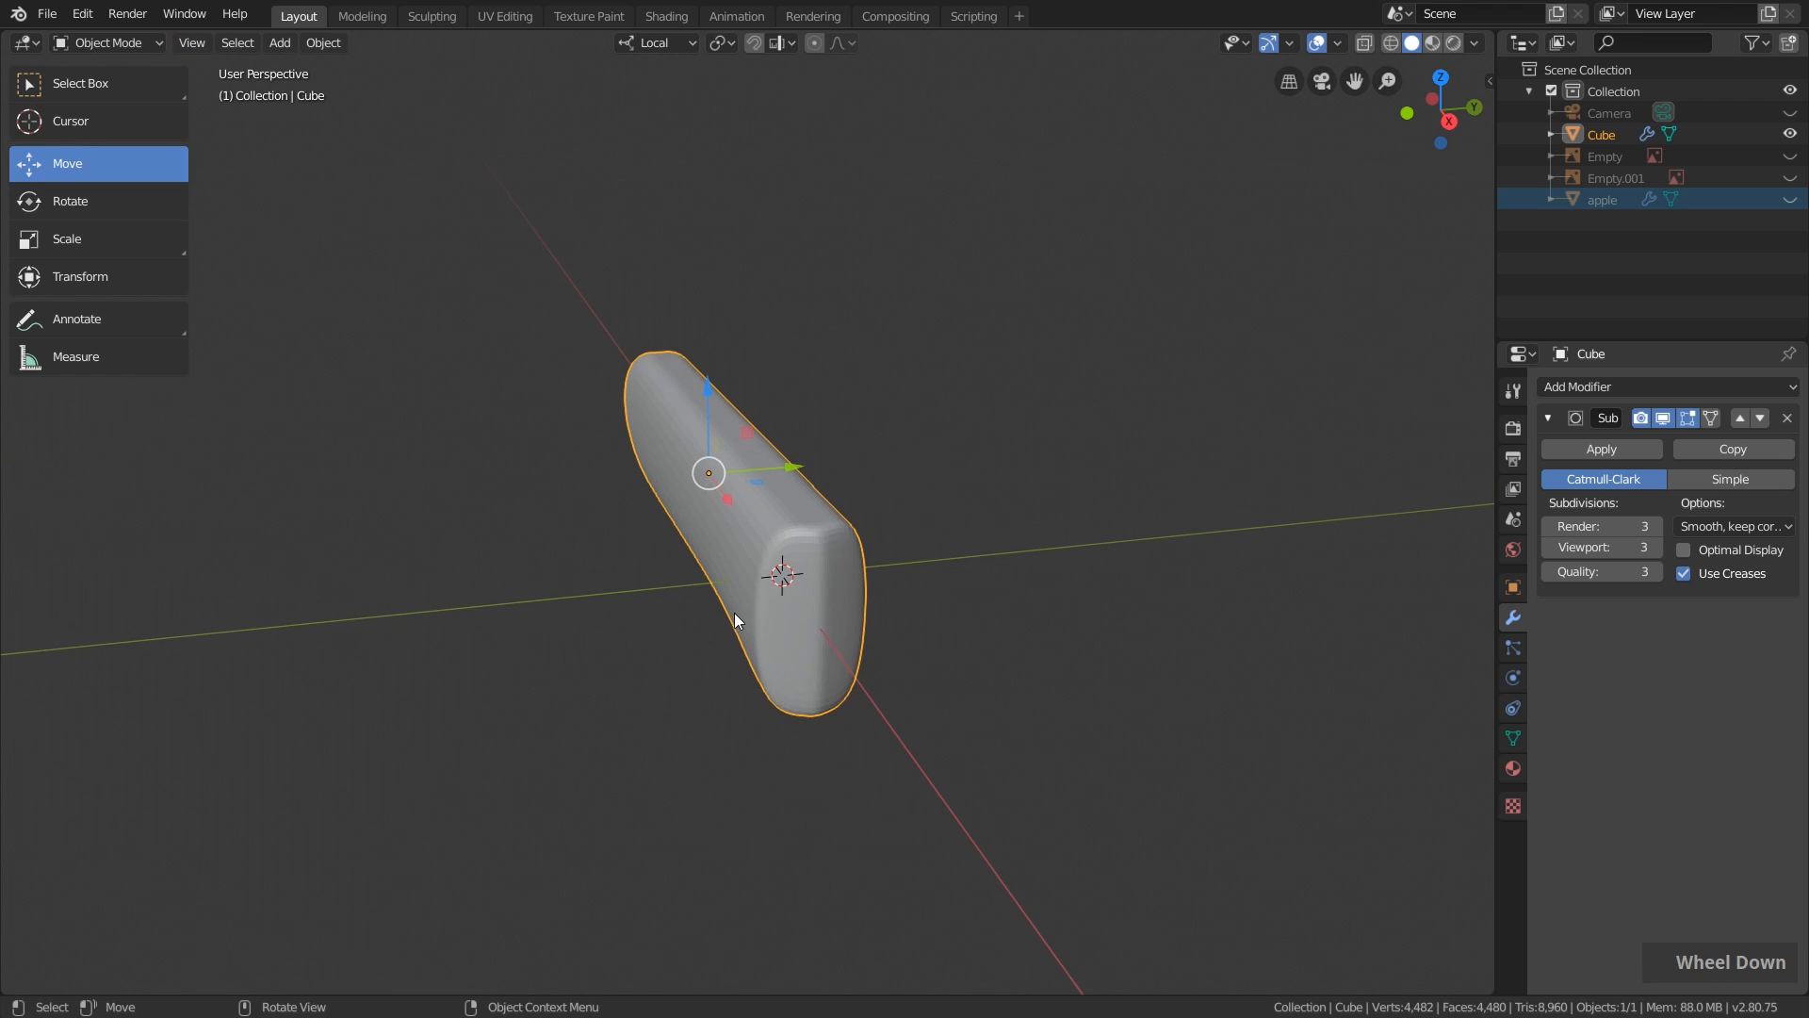
pyautogui.moveTo(733, 613); pyautogui.dragTo(820, 619, button='middle')
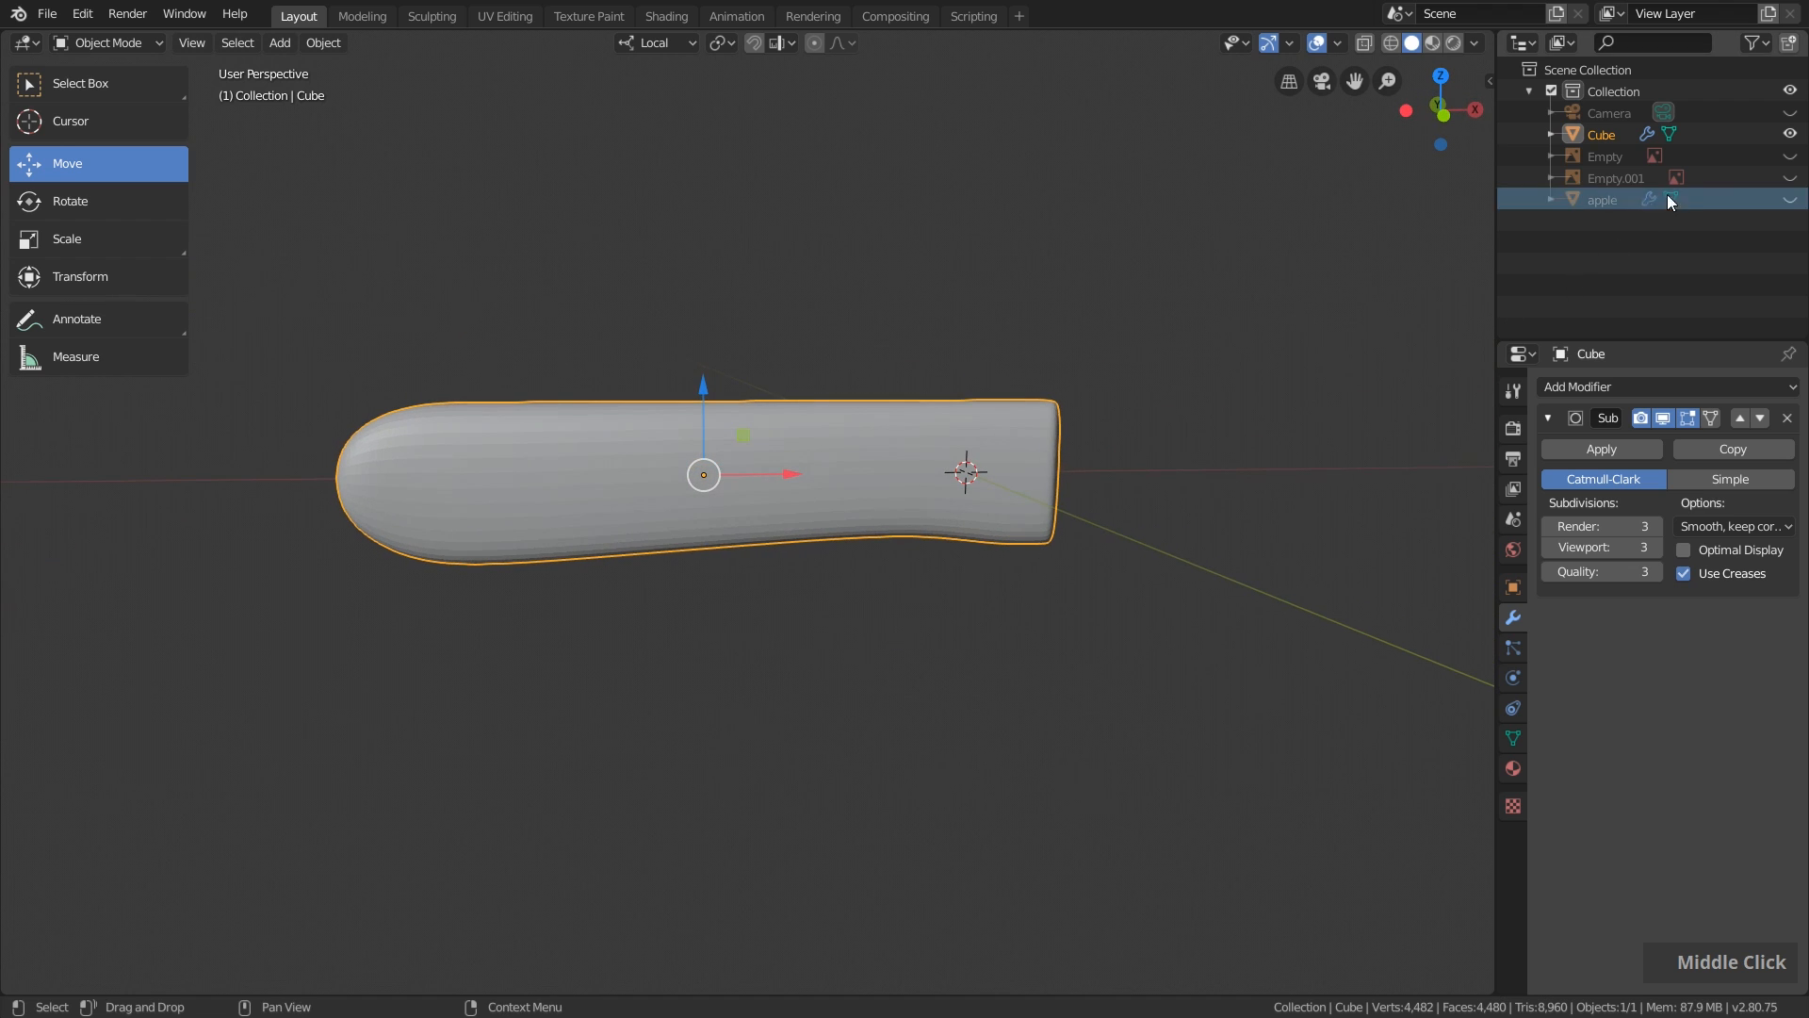
# Temporarily show both reference images to compare the handle with them, and hide them again.
pyautogui.click(1791, 156)
pyautogui.click(1790, 179)
pyautogui.middleClick(924, 461)
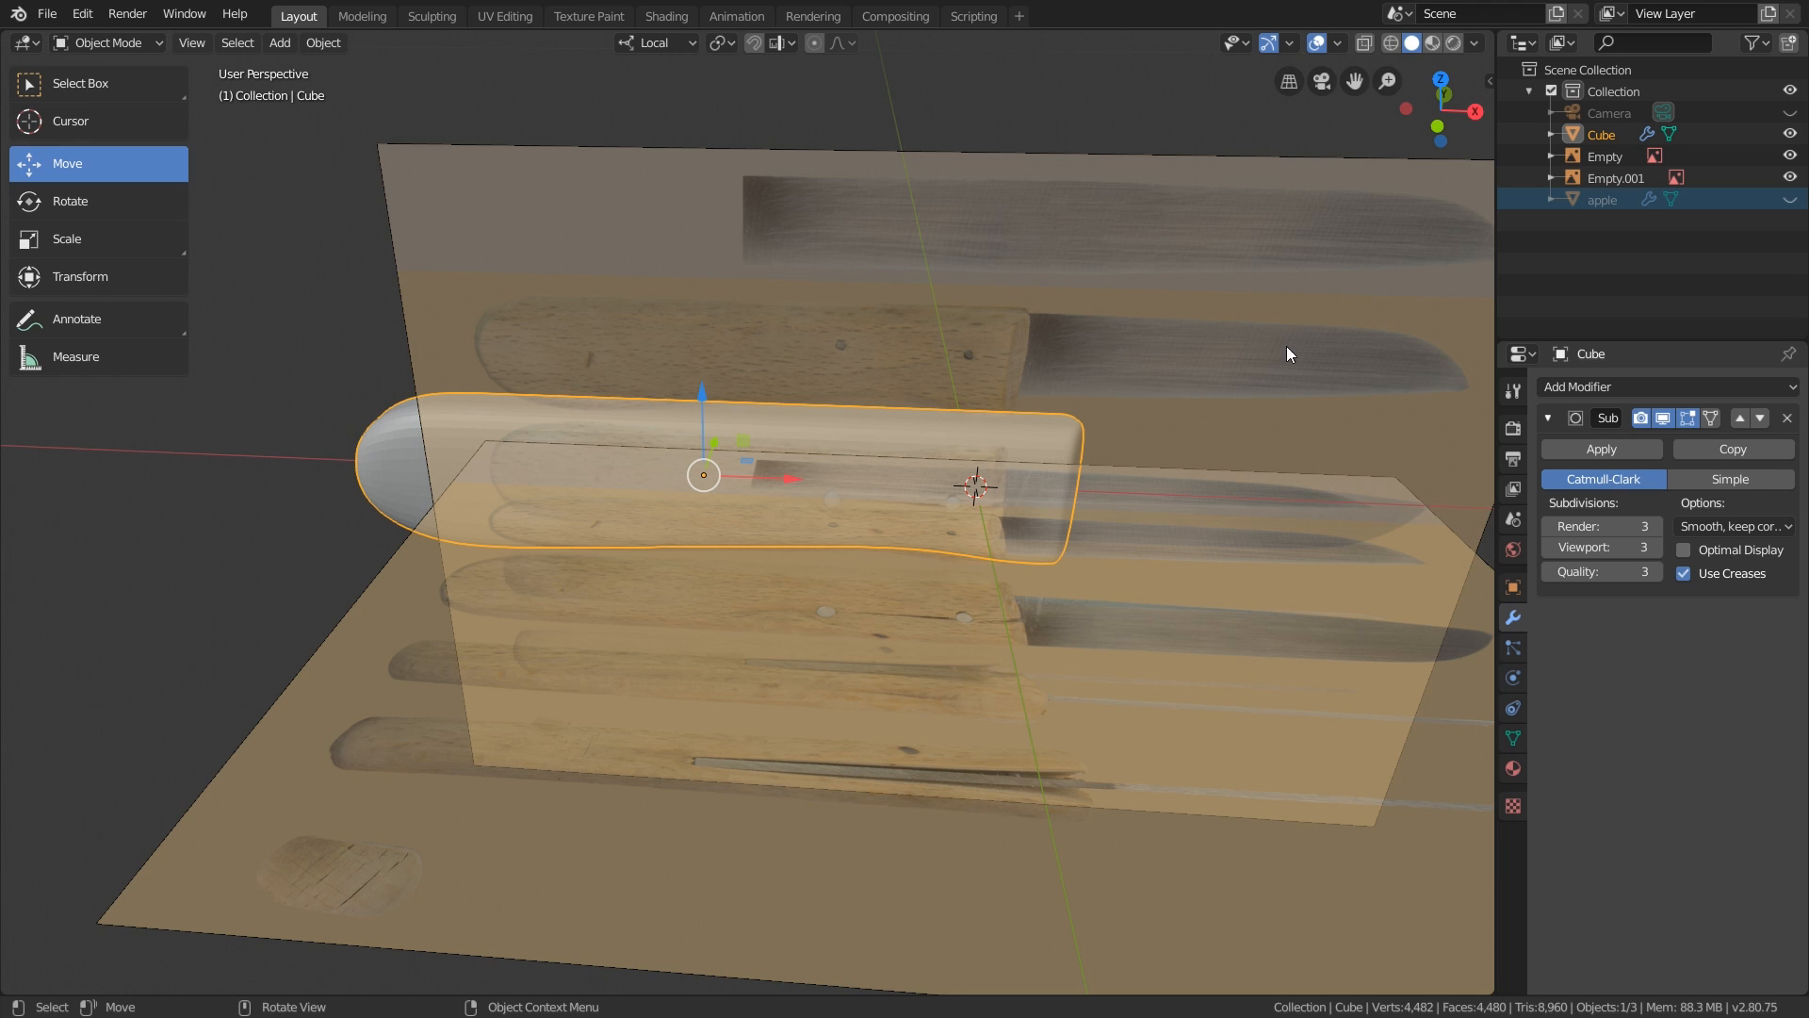
pyautogui.click(1789, 155)
pyautogui.click(1789, 177)
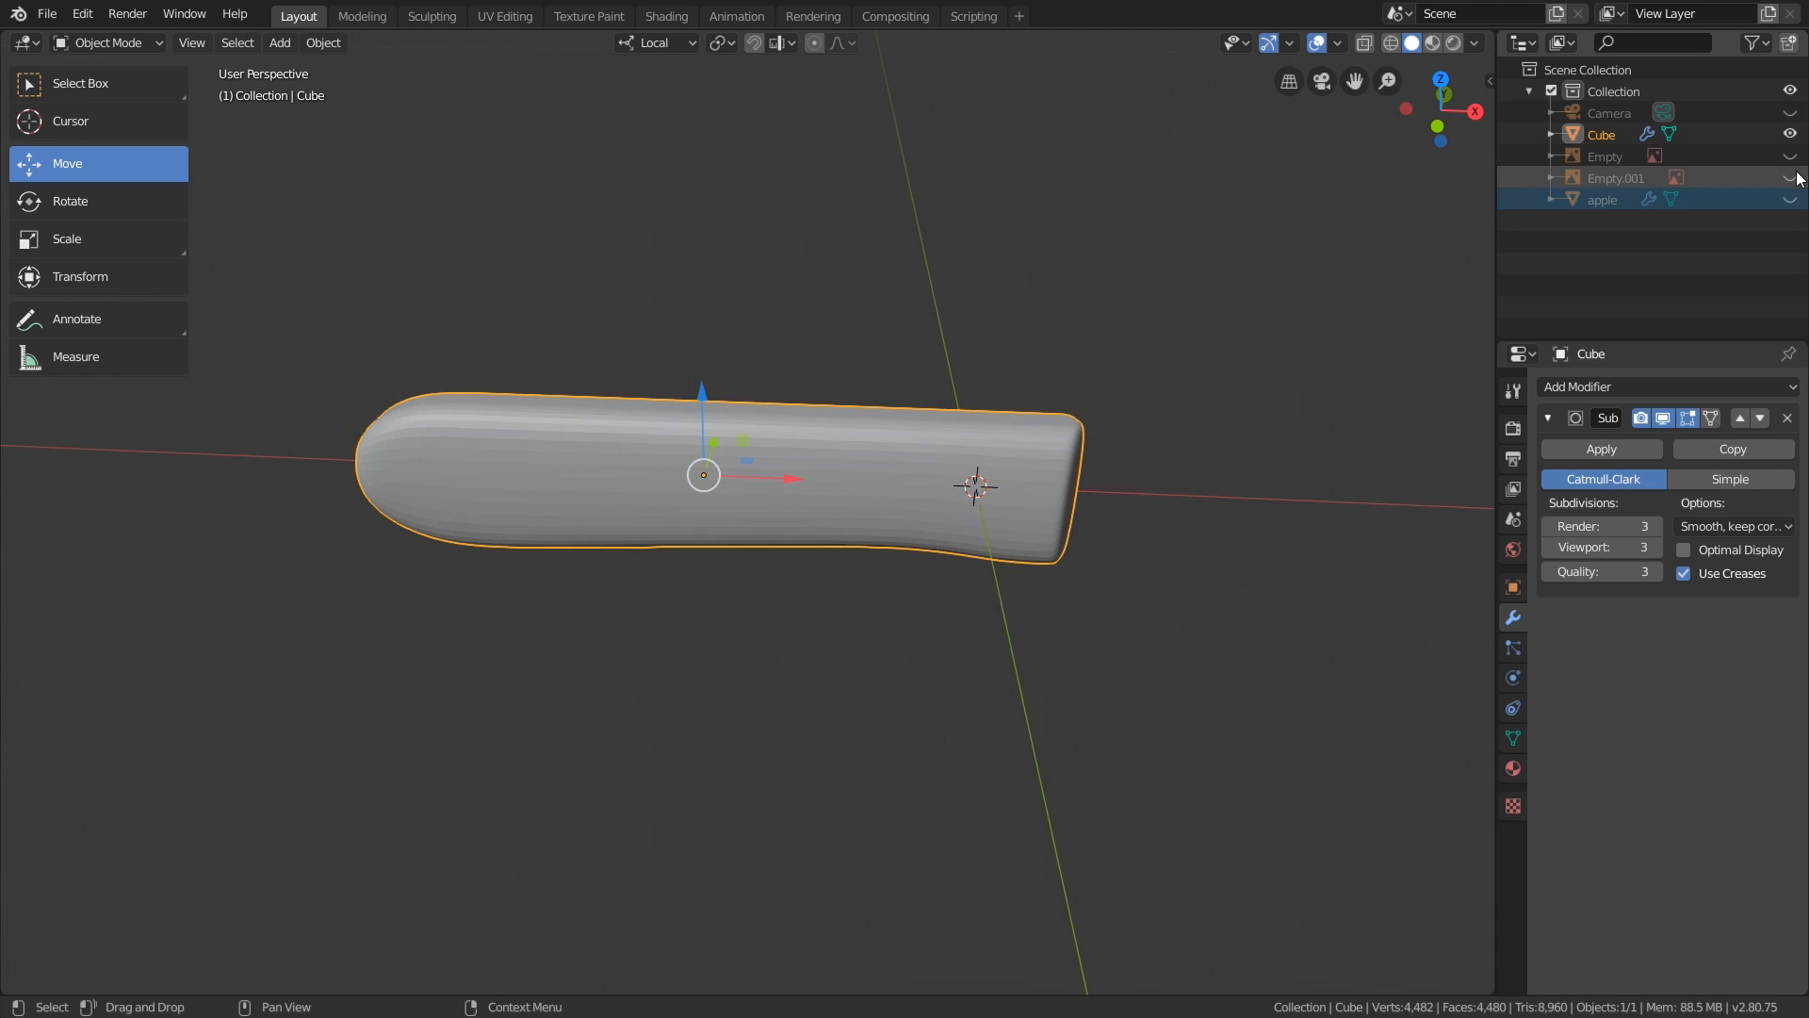
# Shade the handle smooth and rename the object to knife_handle.
pyautogui.rightClick(936, 448)
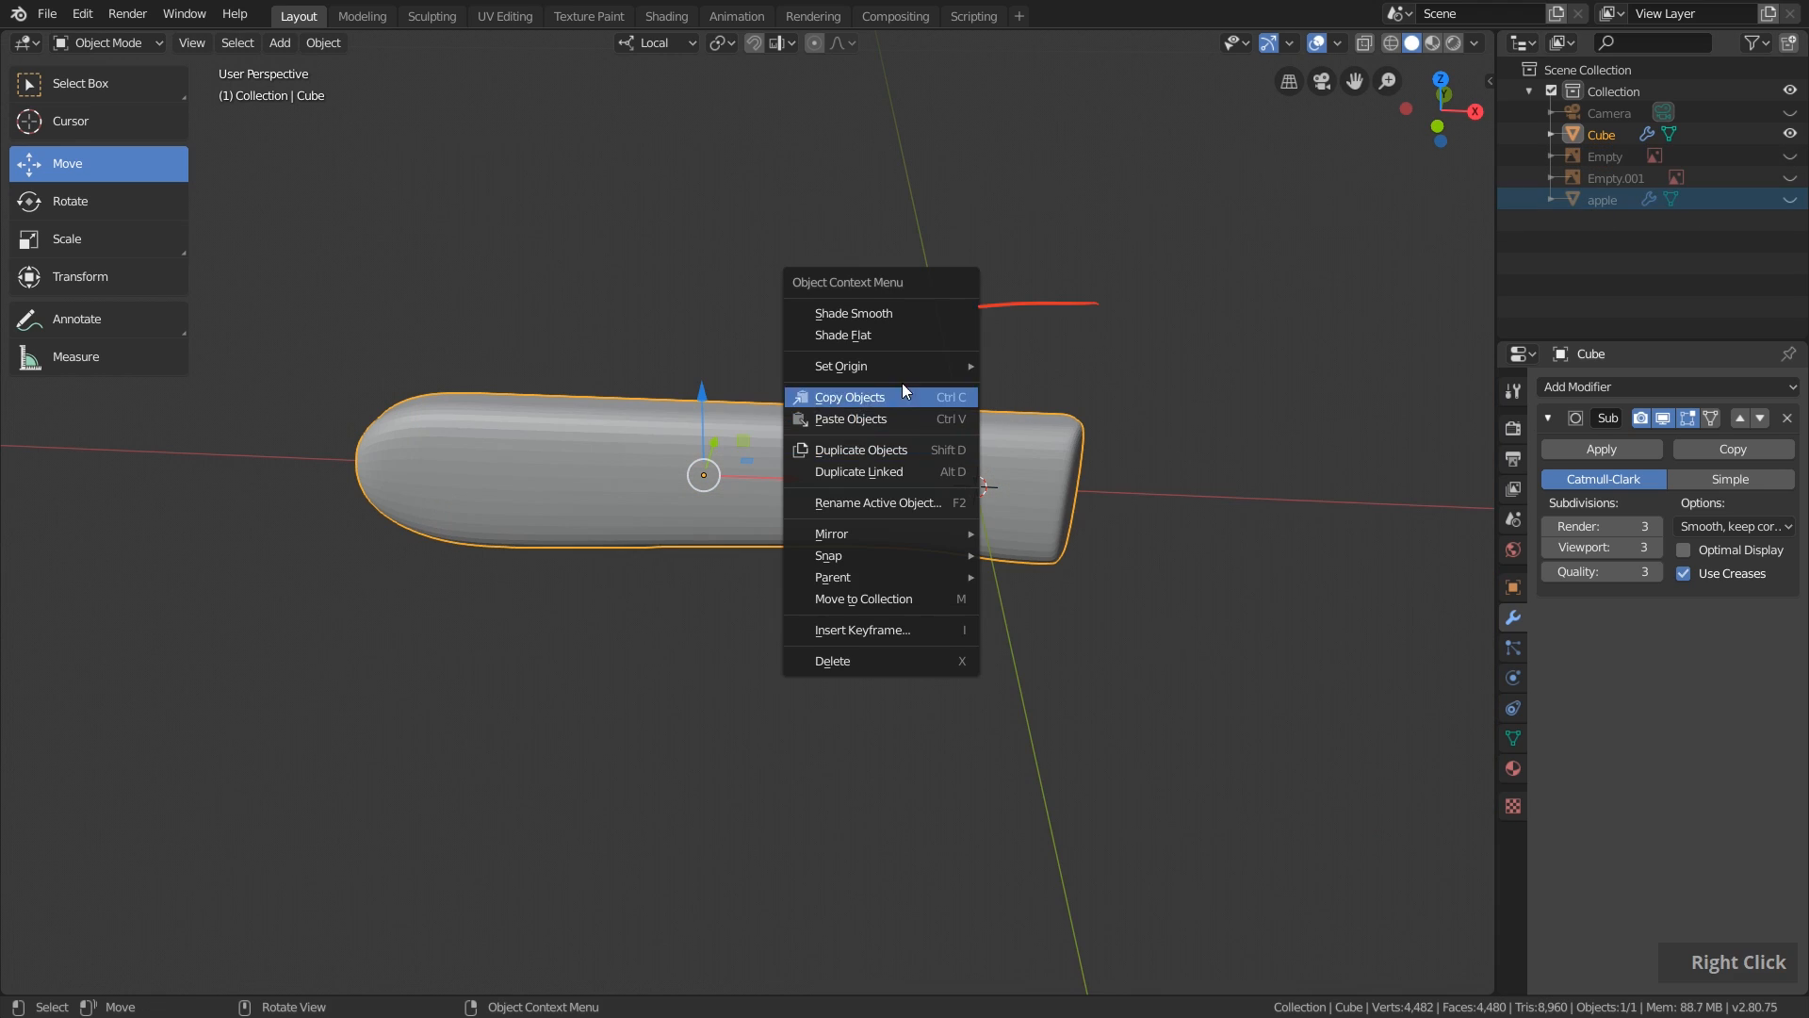
pyautogui.click(856, 316)
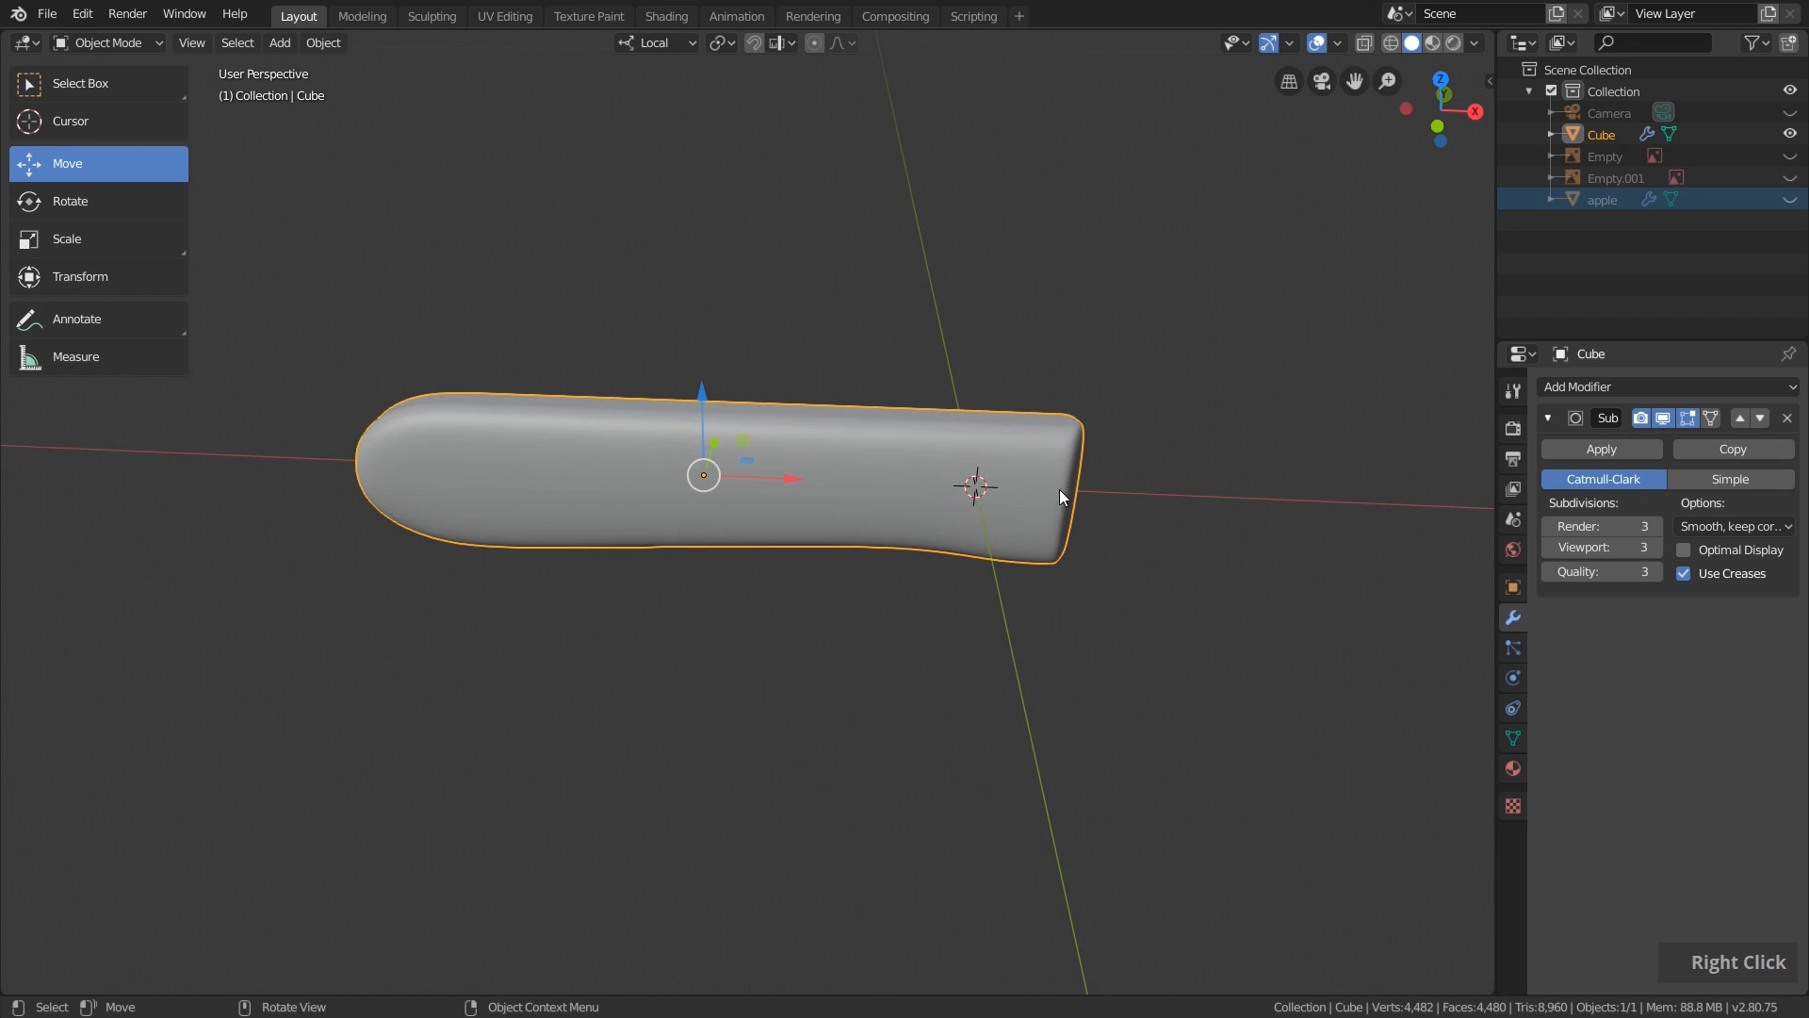
pyautogui.moveTo(659, 523); pyautogui.dragTo(912, 511, button='middle')
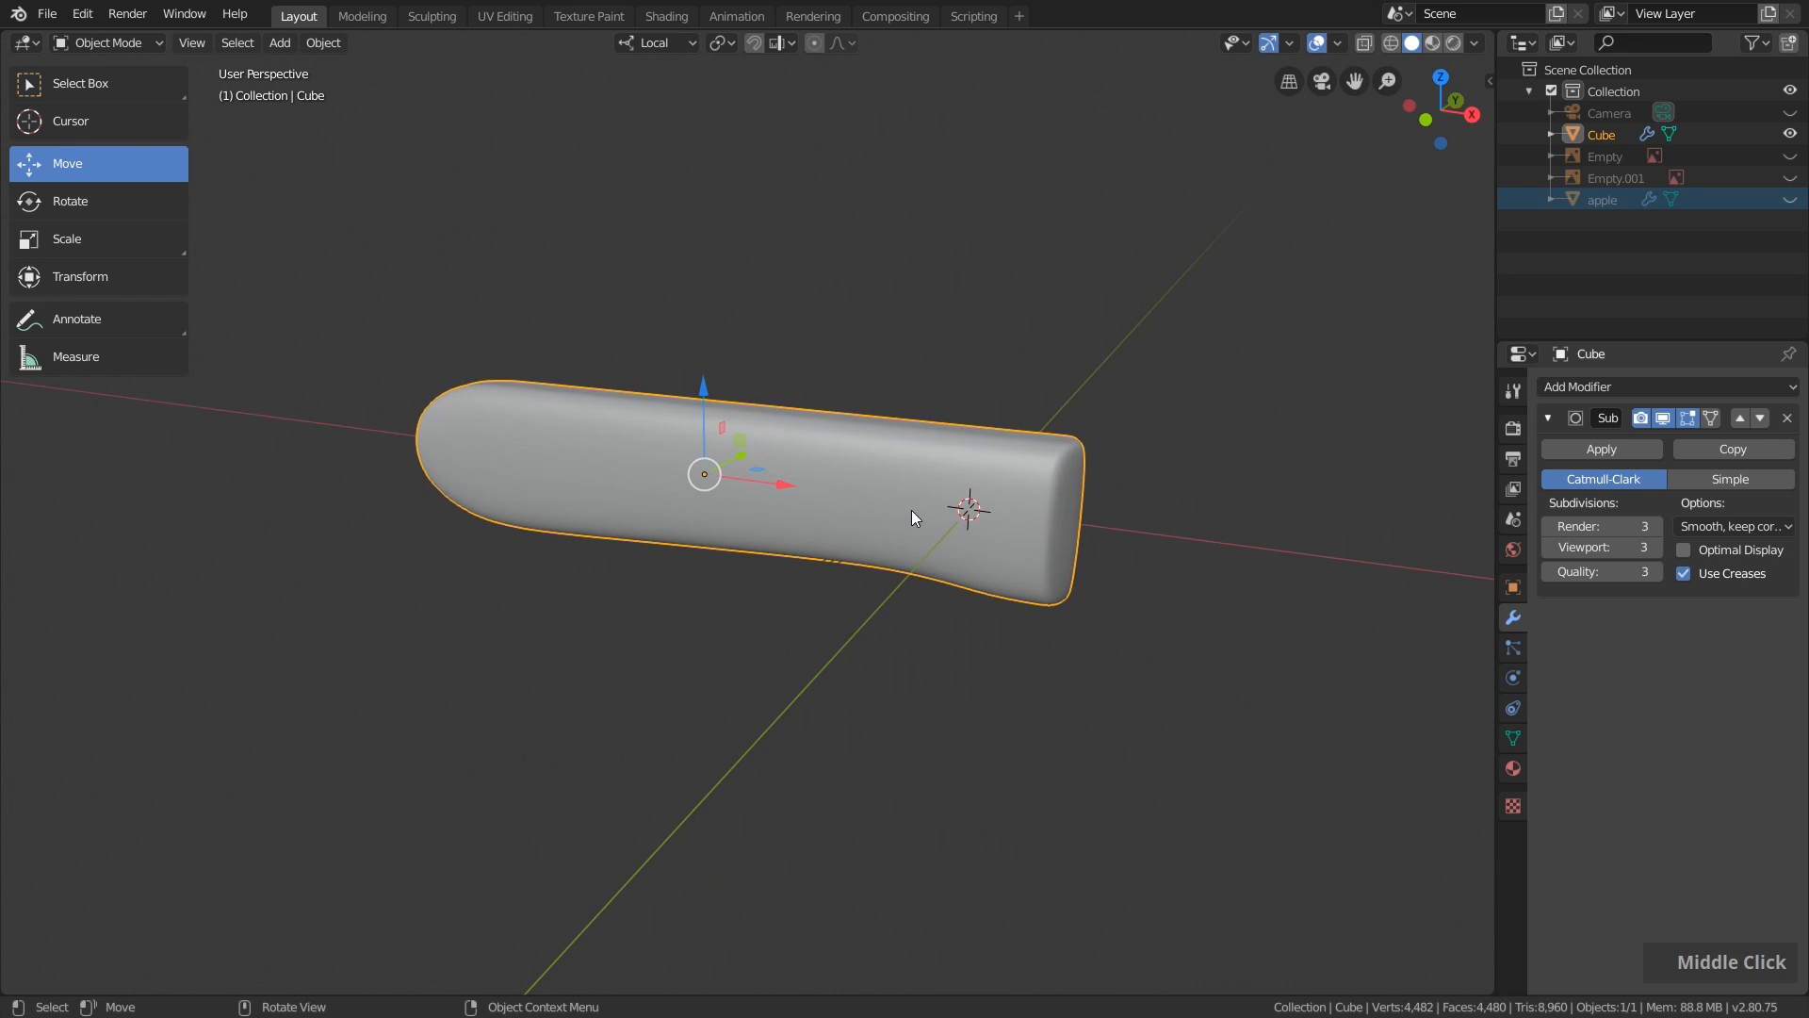
pyautogui.doubleClick(1602, 137)
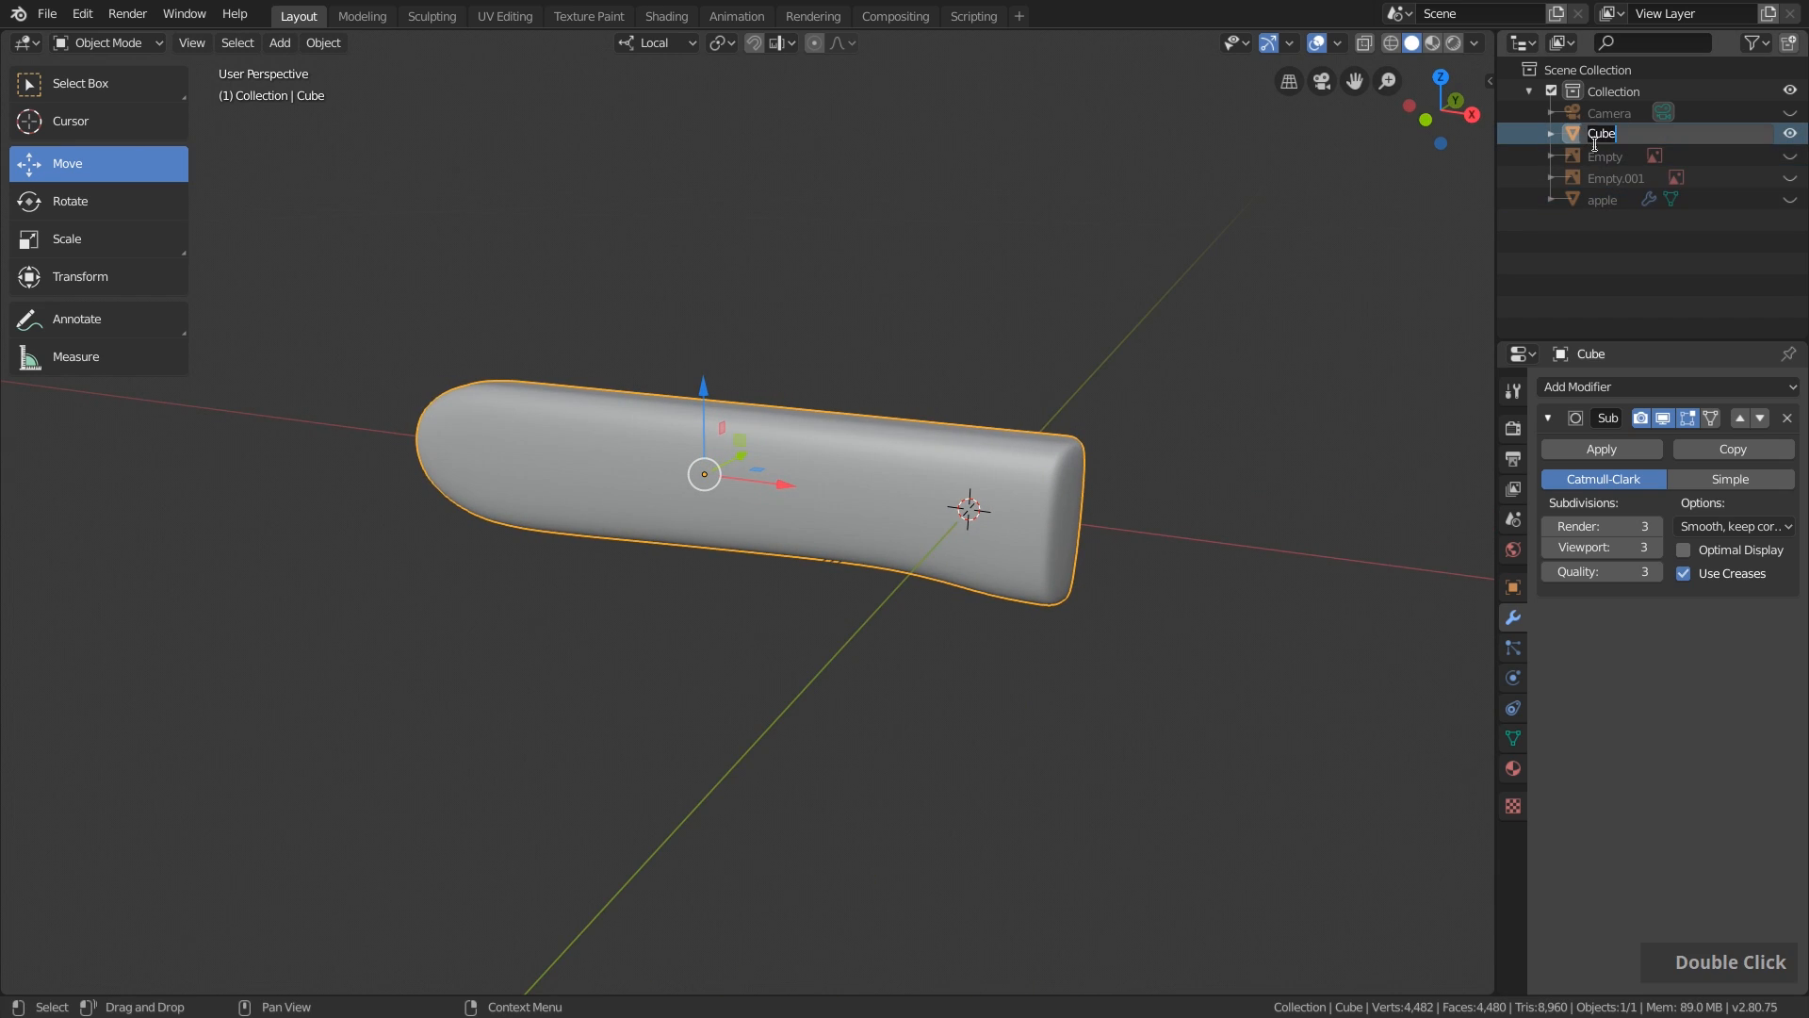
pyautogui.write('knife_handle')
pyautogui.press('Return')
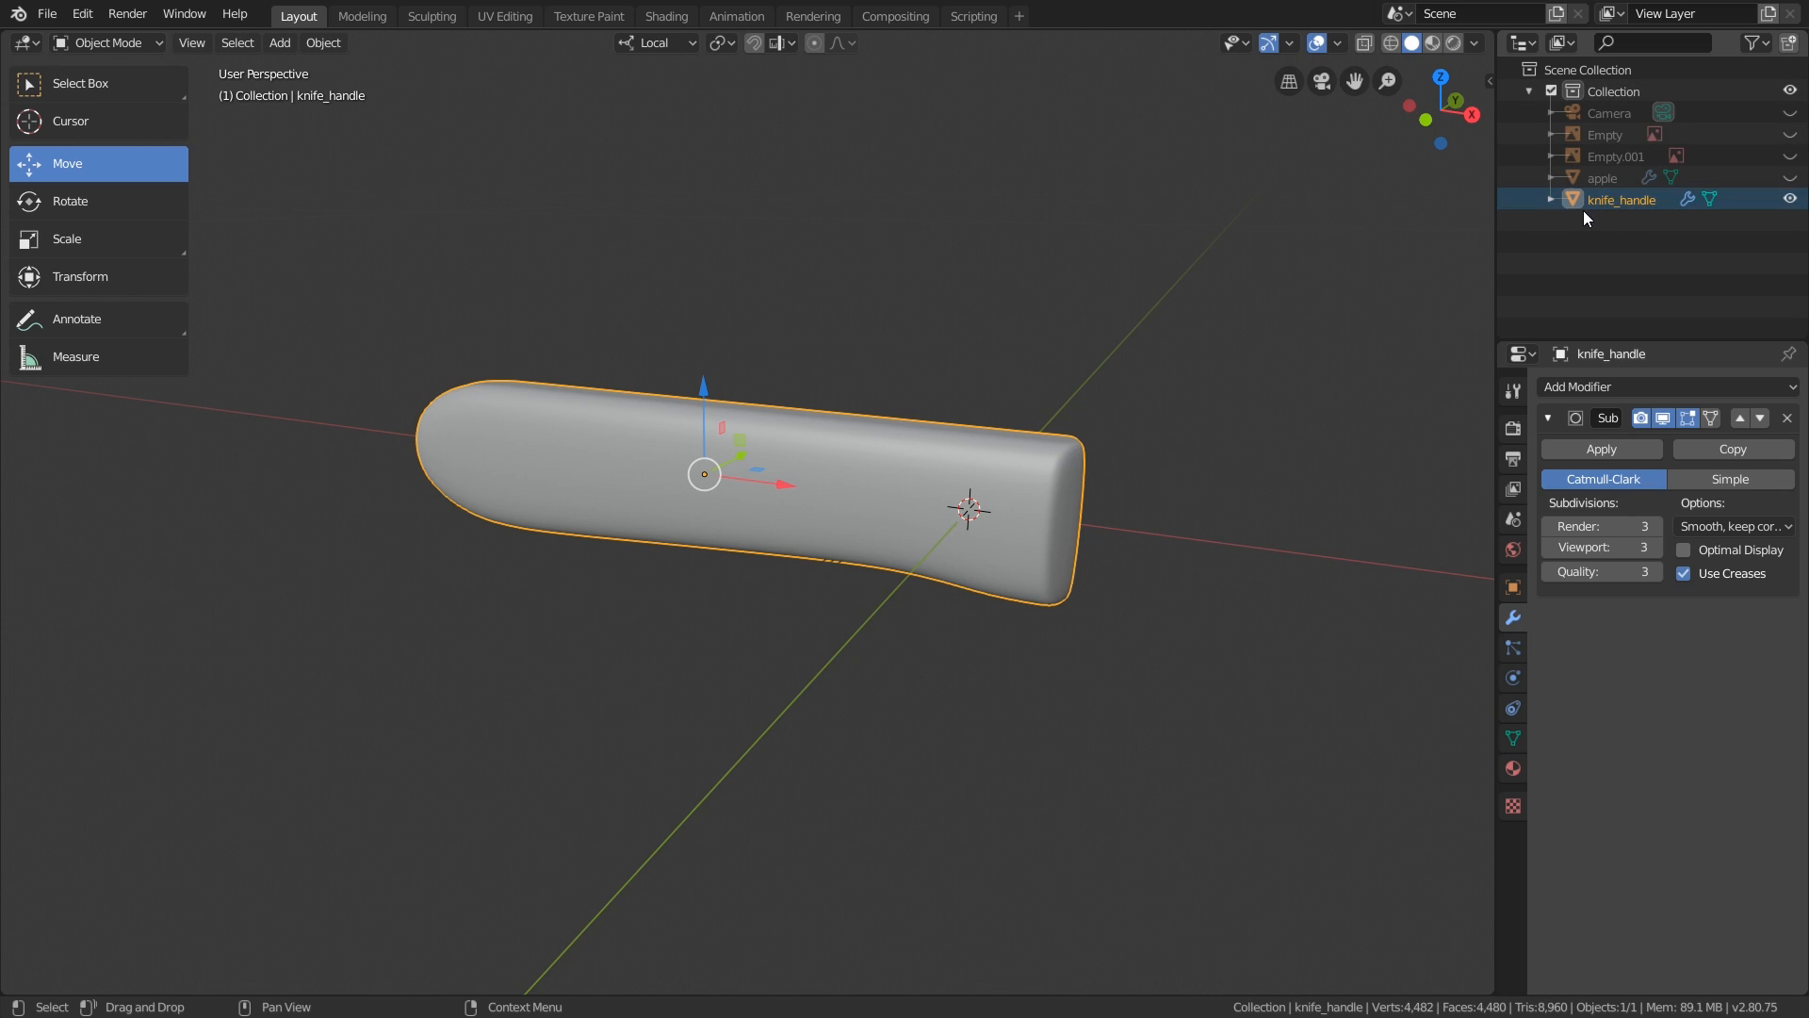
# Check the handle's transform values and apply only its scale.
pyautogui.scroll(-2, 1285, 575)
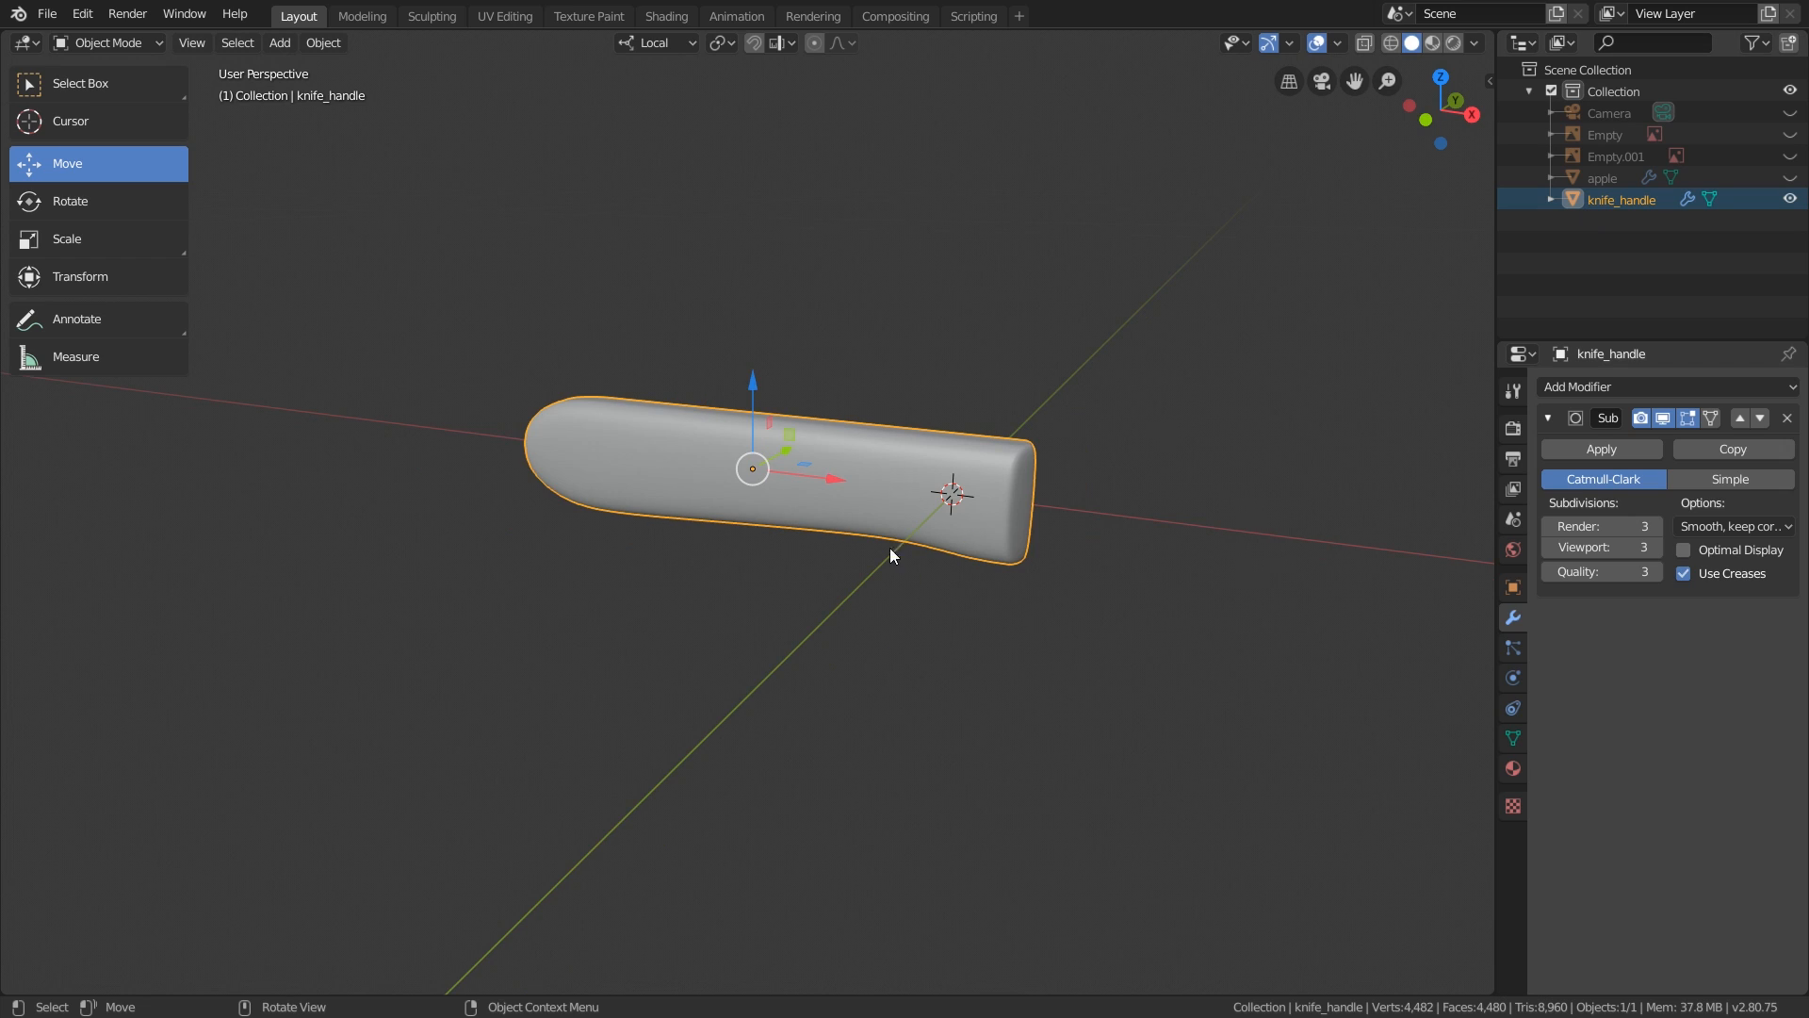
pyautogui.press('n')
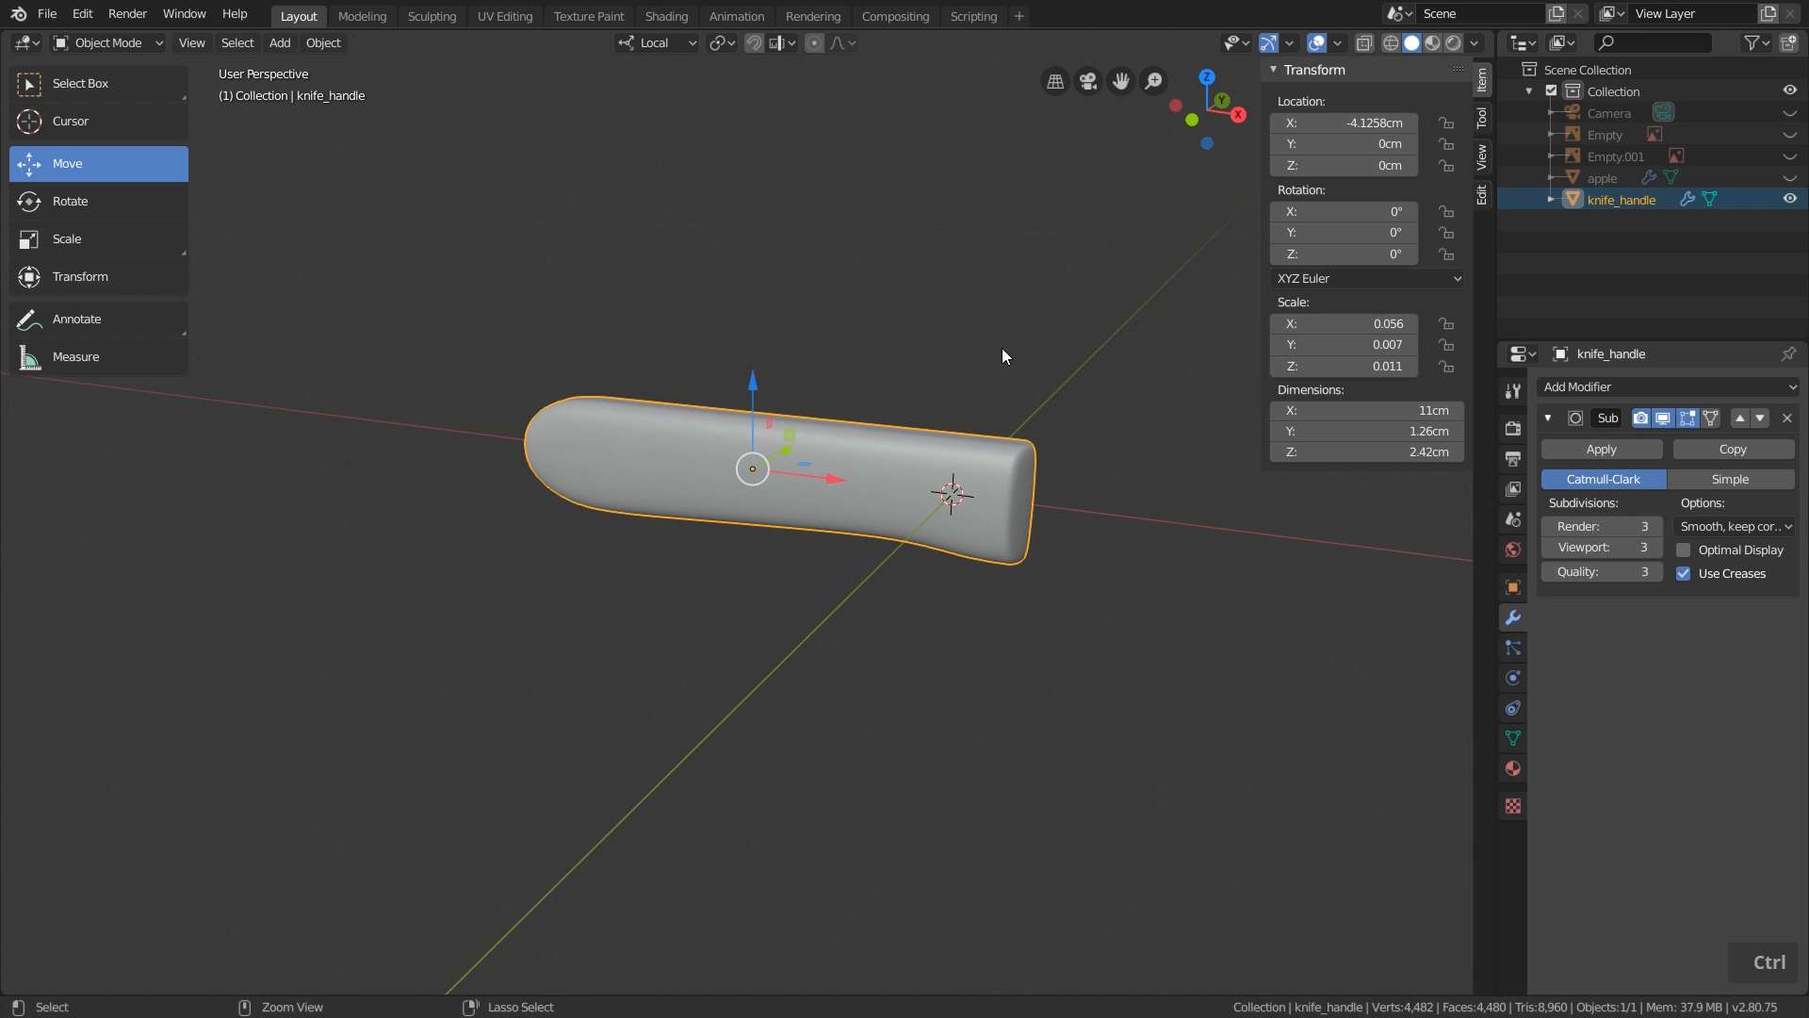
pyautogui.hotkey('ctrl', 'a')
pyautogui.click(957, 356)
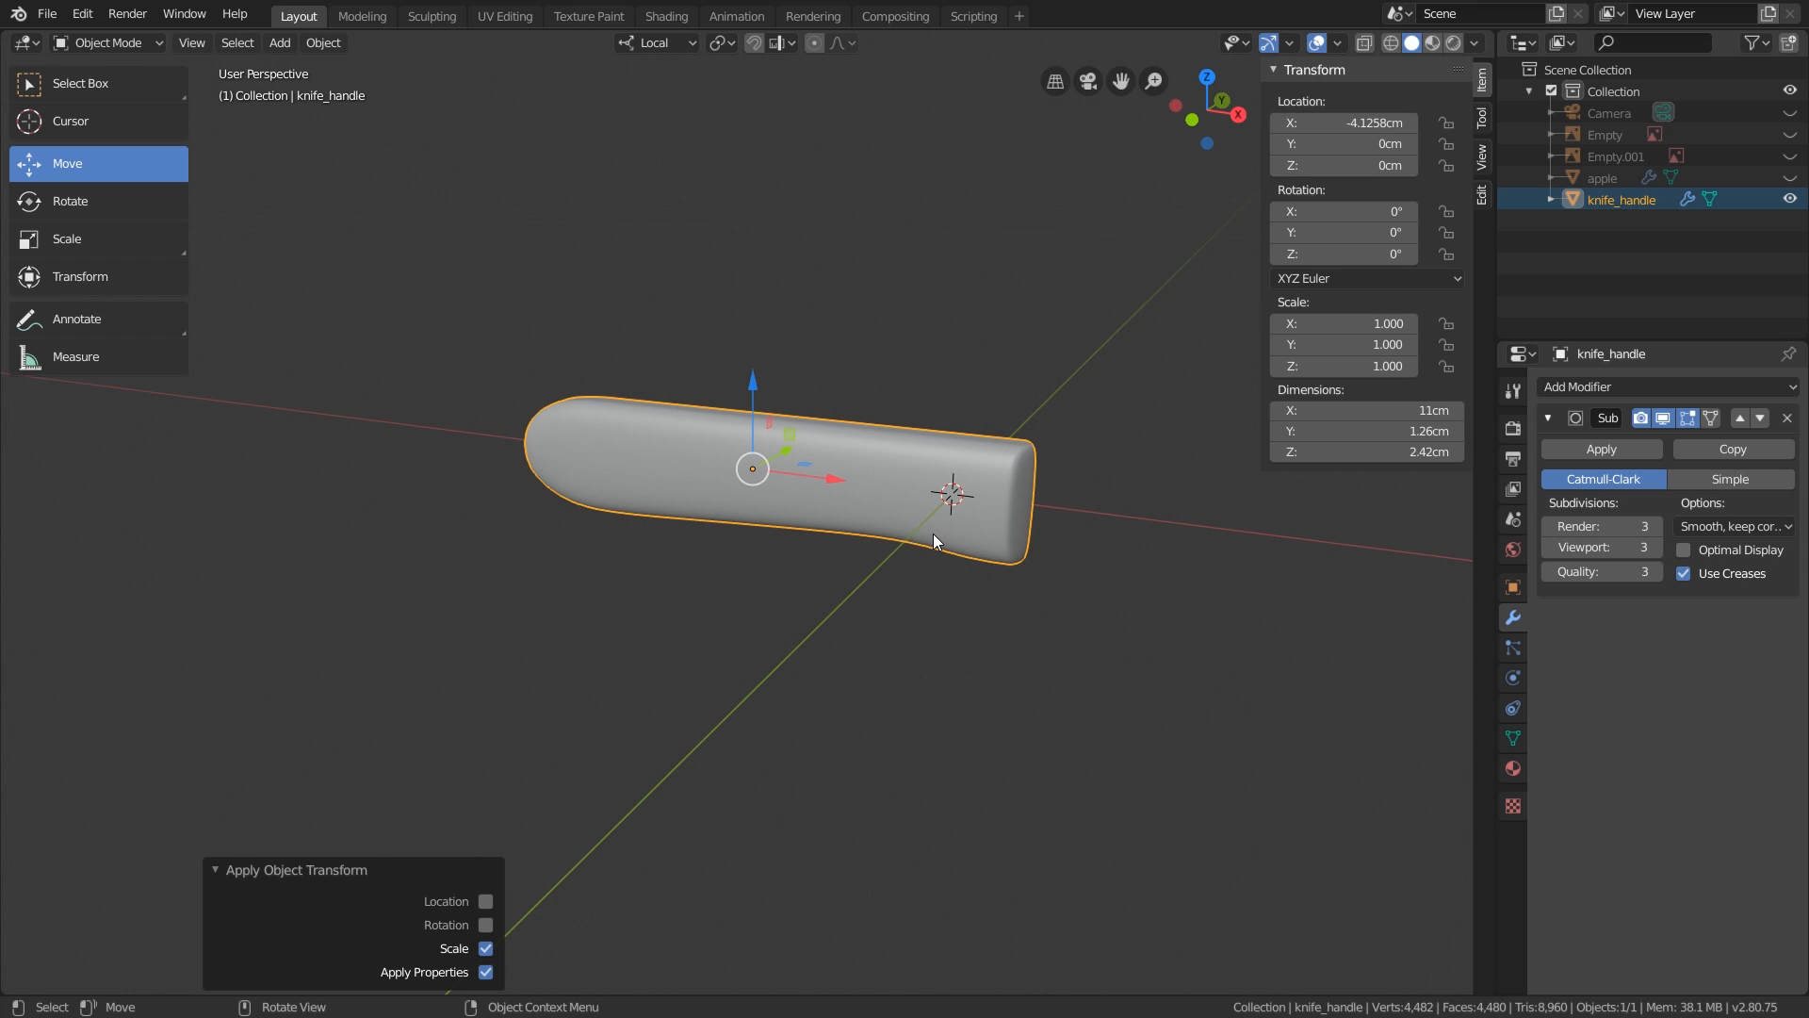
pyautogui.press('n')
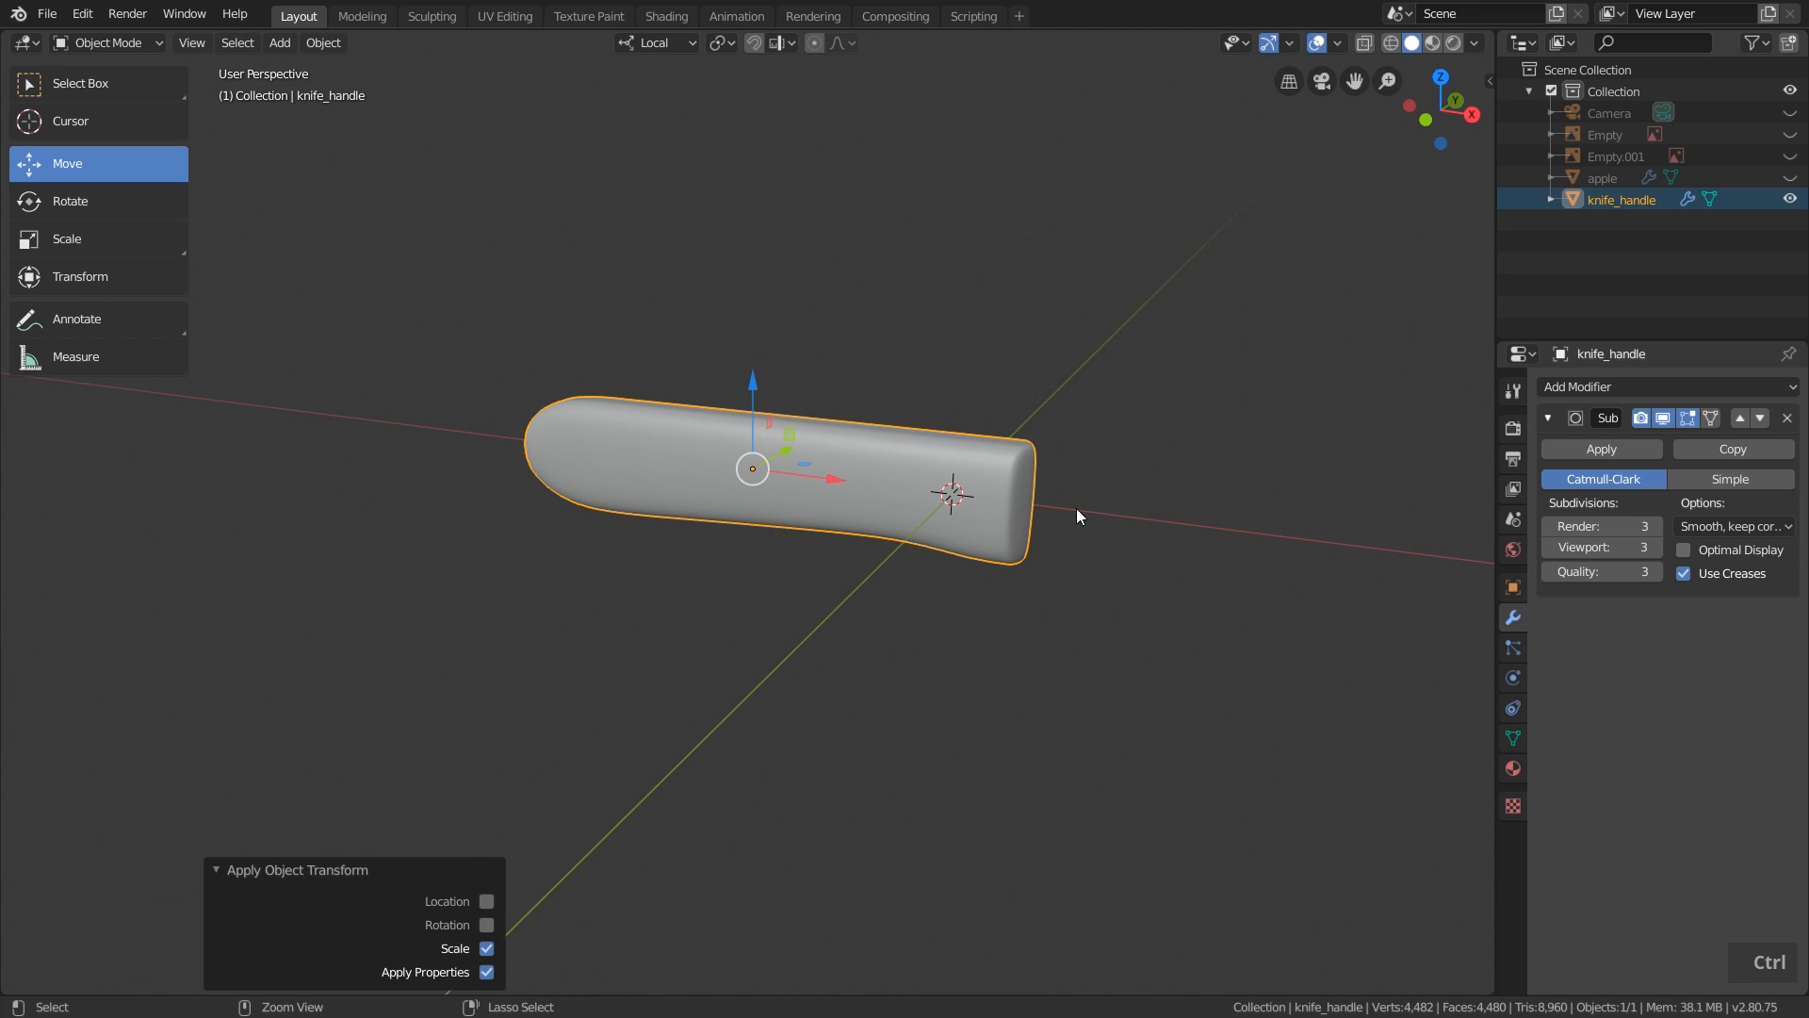
# Save the file and make both knife reference images visible.
pyautogui.hotkey('ctrl', 's')
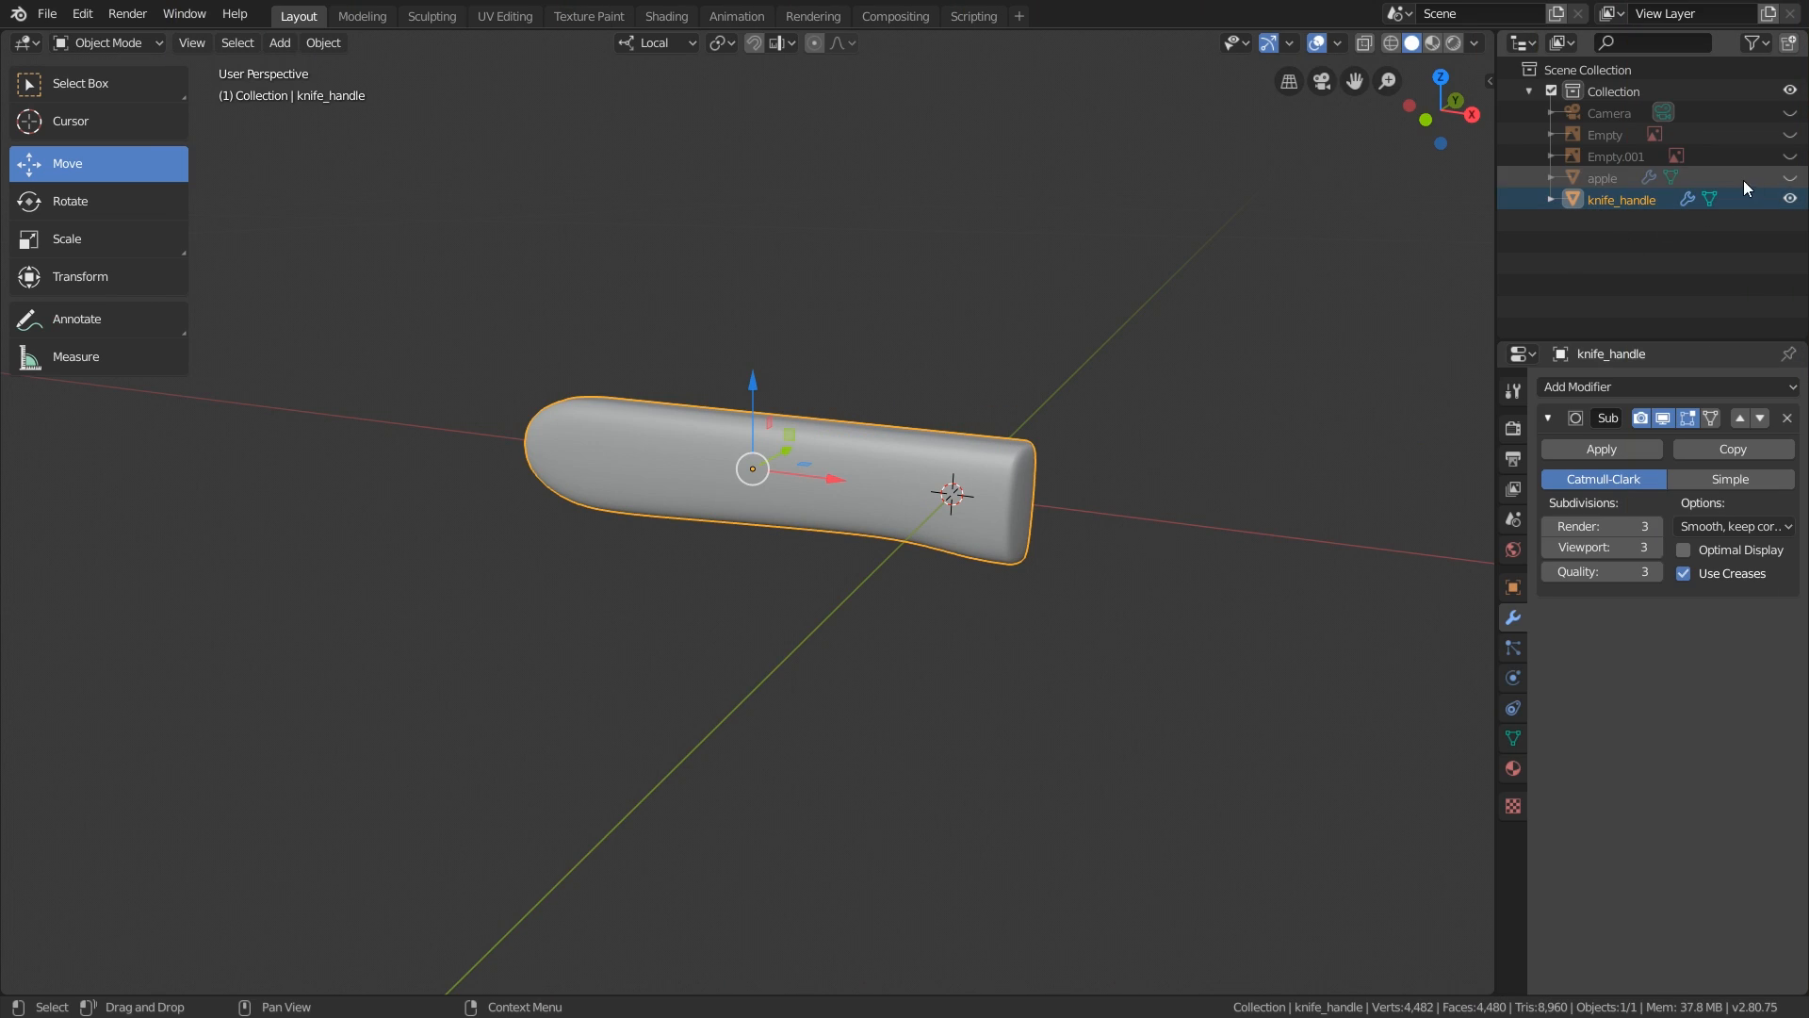
pyautogui.click(1790, 157)
pyautogui.click(1791, 134)
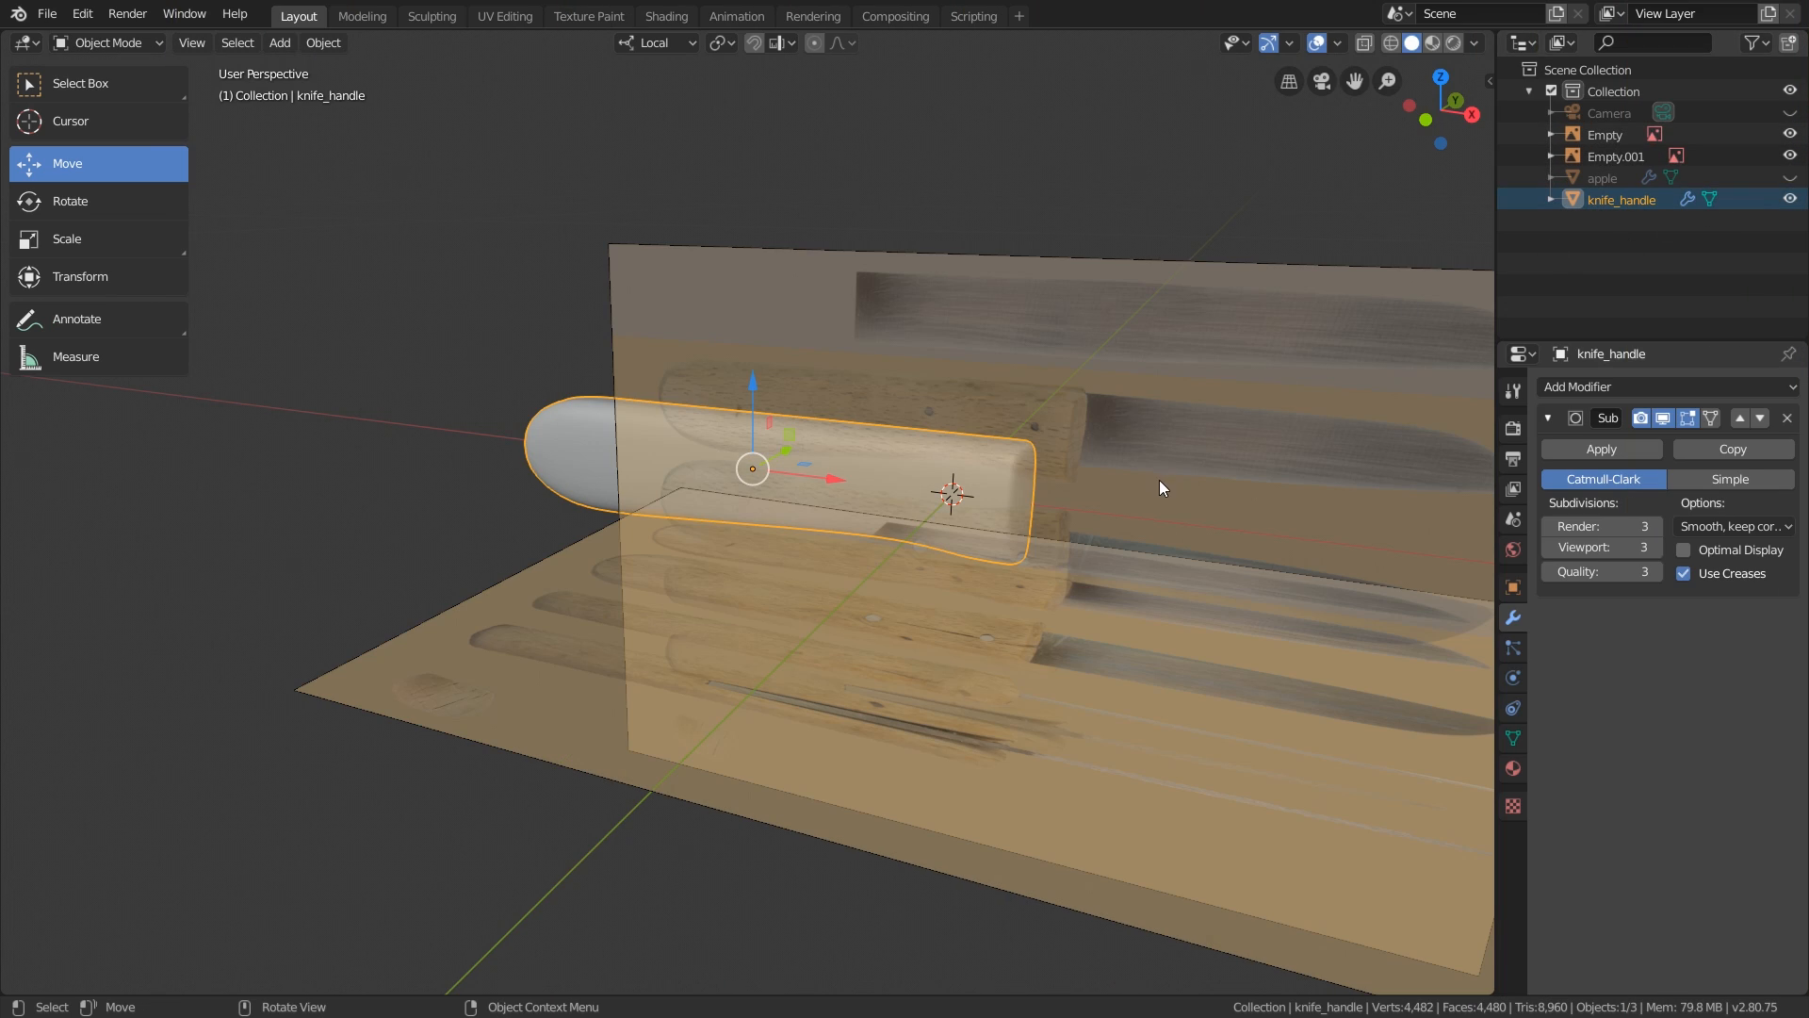
# Add a cube mesh to the scene for modeling the knife blade.
pyautogui.keyDown('shift'); pyautogui.moveTo(1160, 481); pyautogui.dragTo(1047, 466, button='middle'); pyautogui.keyUp('shift')
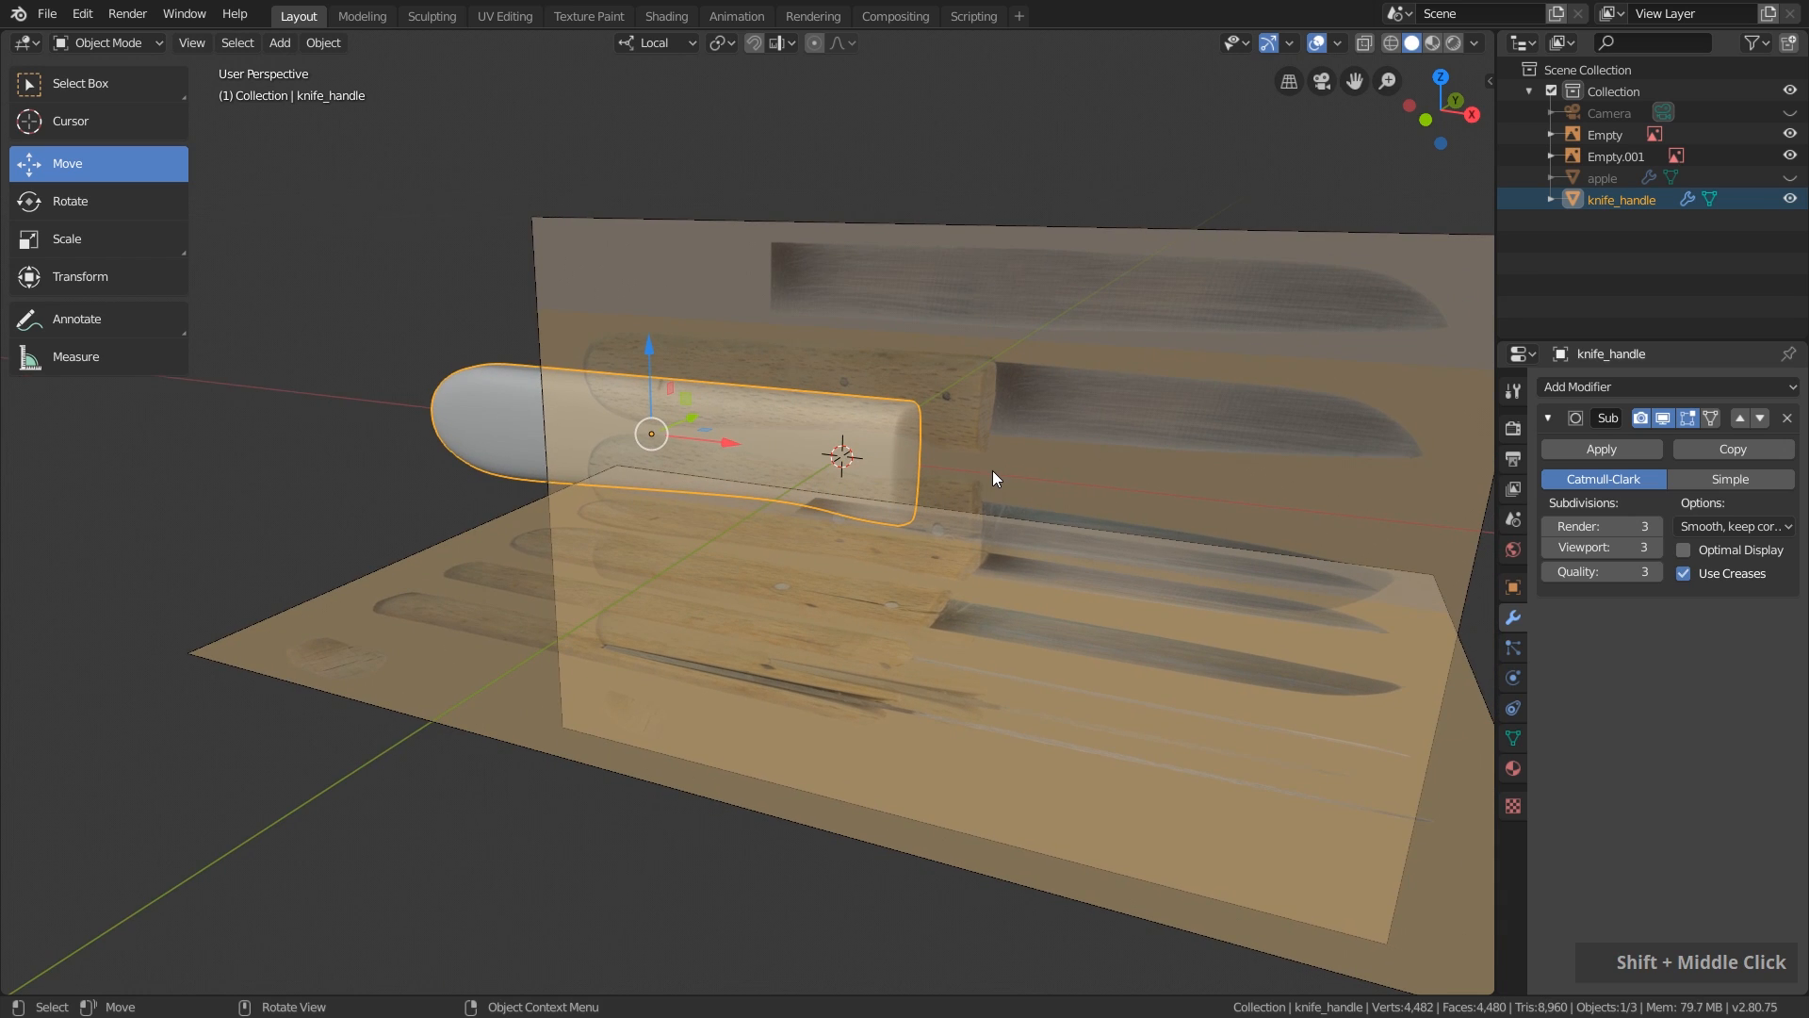
pyautogui.press('shift')
pyautogui.hotkey('shift', 'a')
pyautogui.moveTo(992, 471)
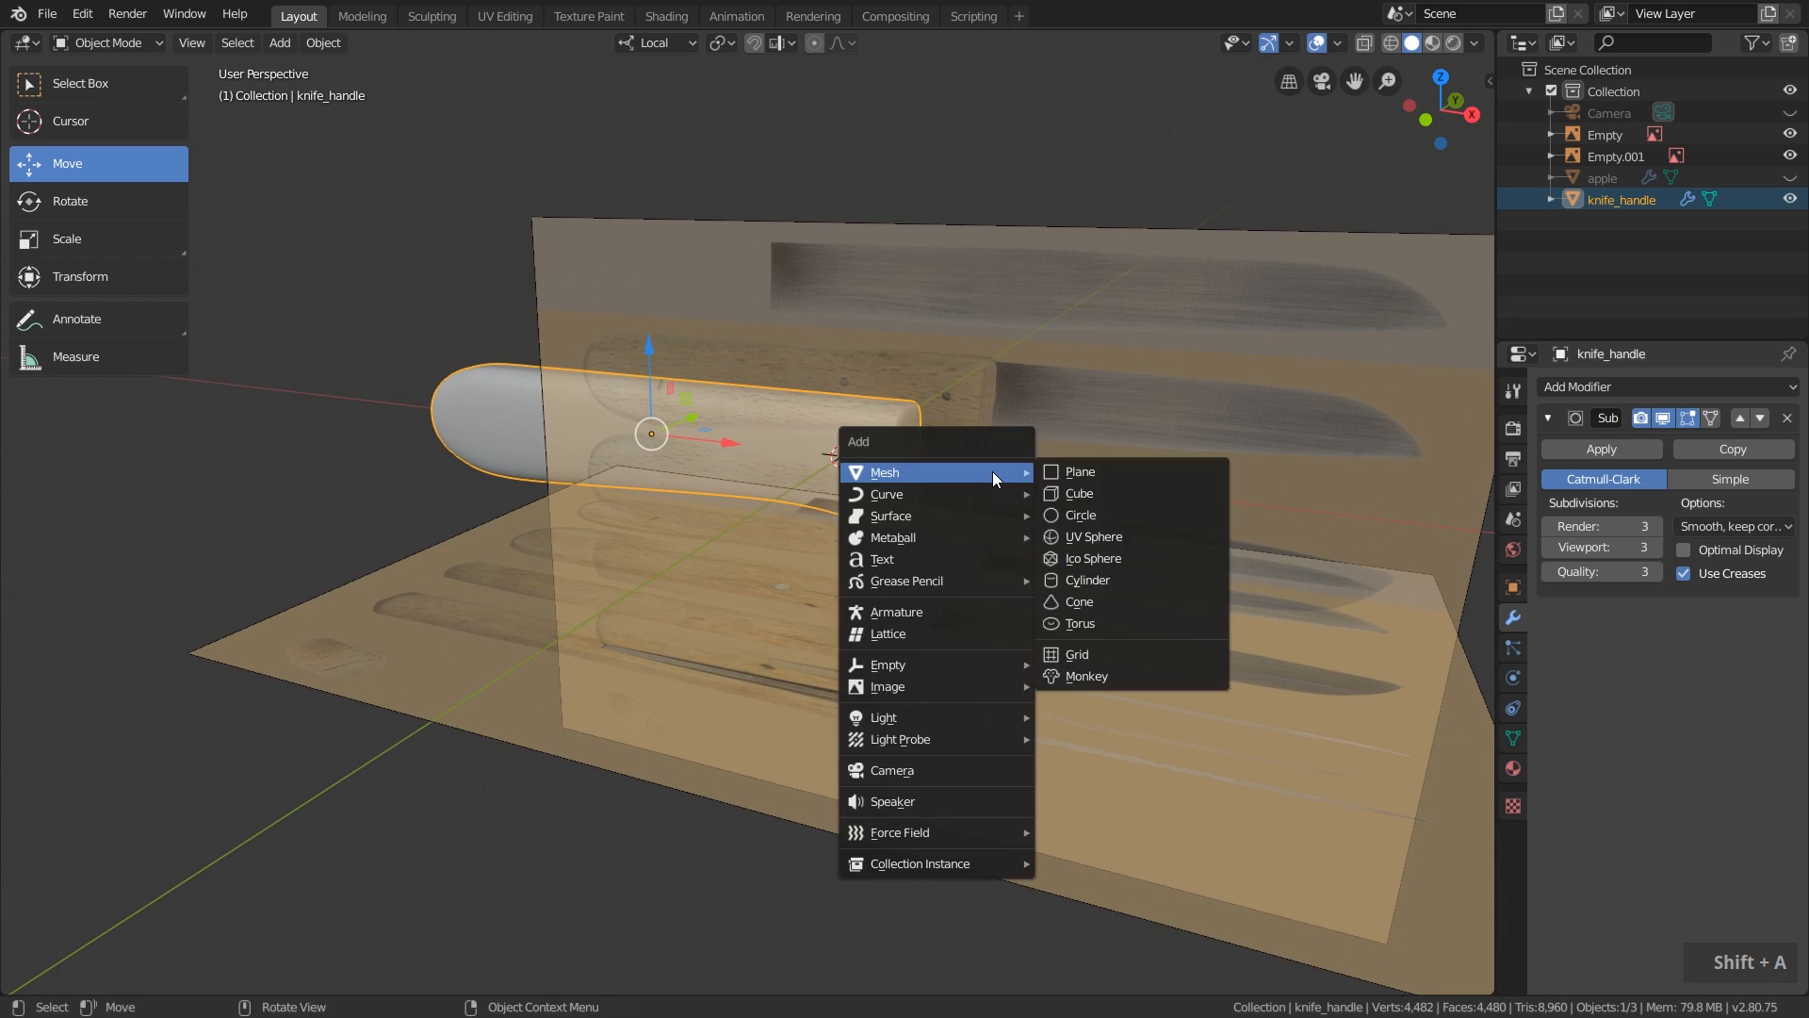
pyautogui.click(1110, 490)
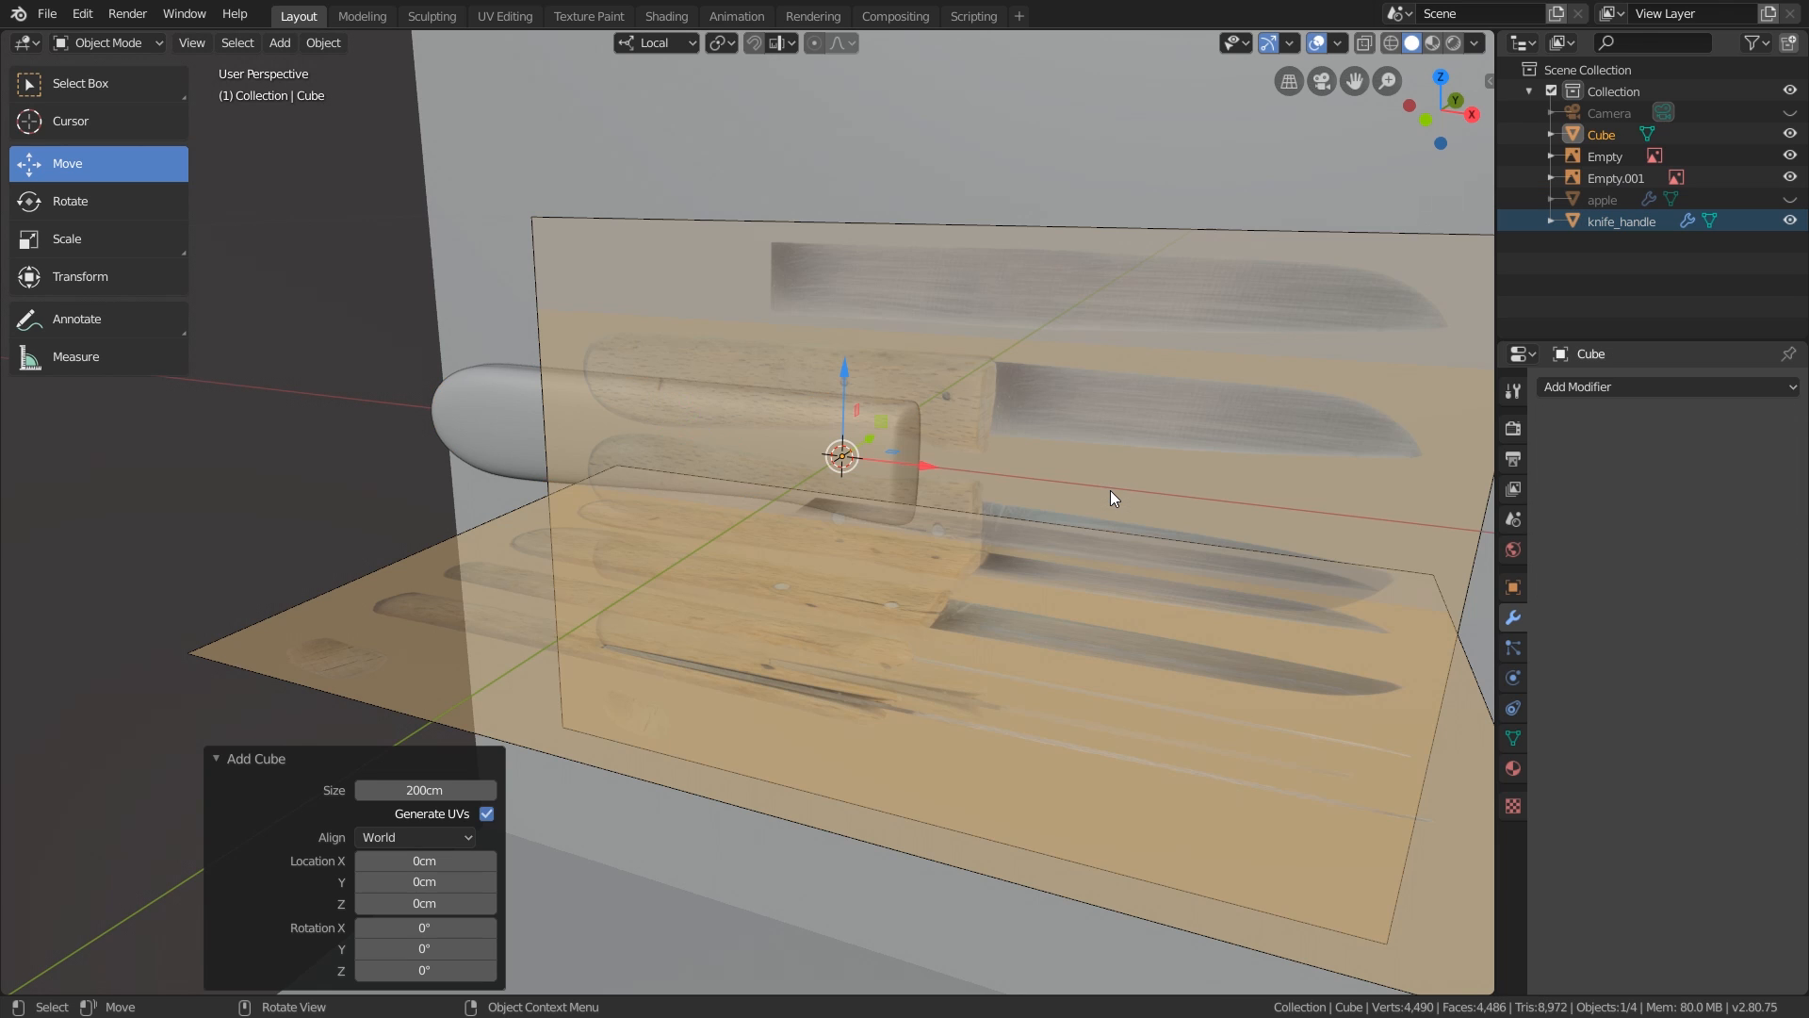
# In front view, scale the cube down to about 1.85 cm and place it over the start of the blade, beside the handle's end.
pyautogui.moveTo(1287, 659); pyautogui.dragTo(865, 528, button='middle')
pyautogui.press('KP_1')
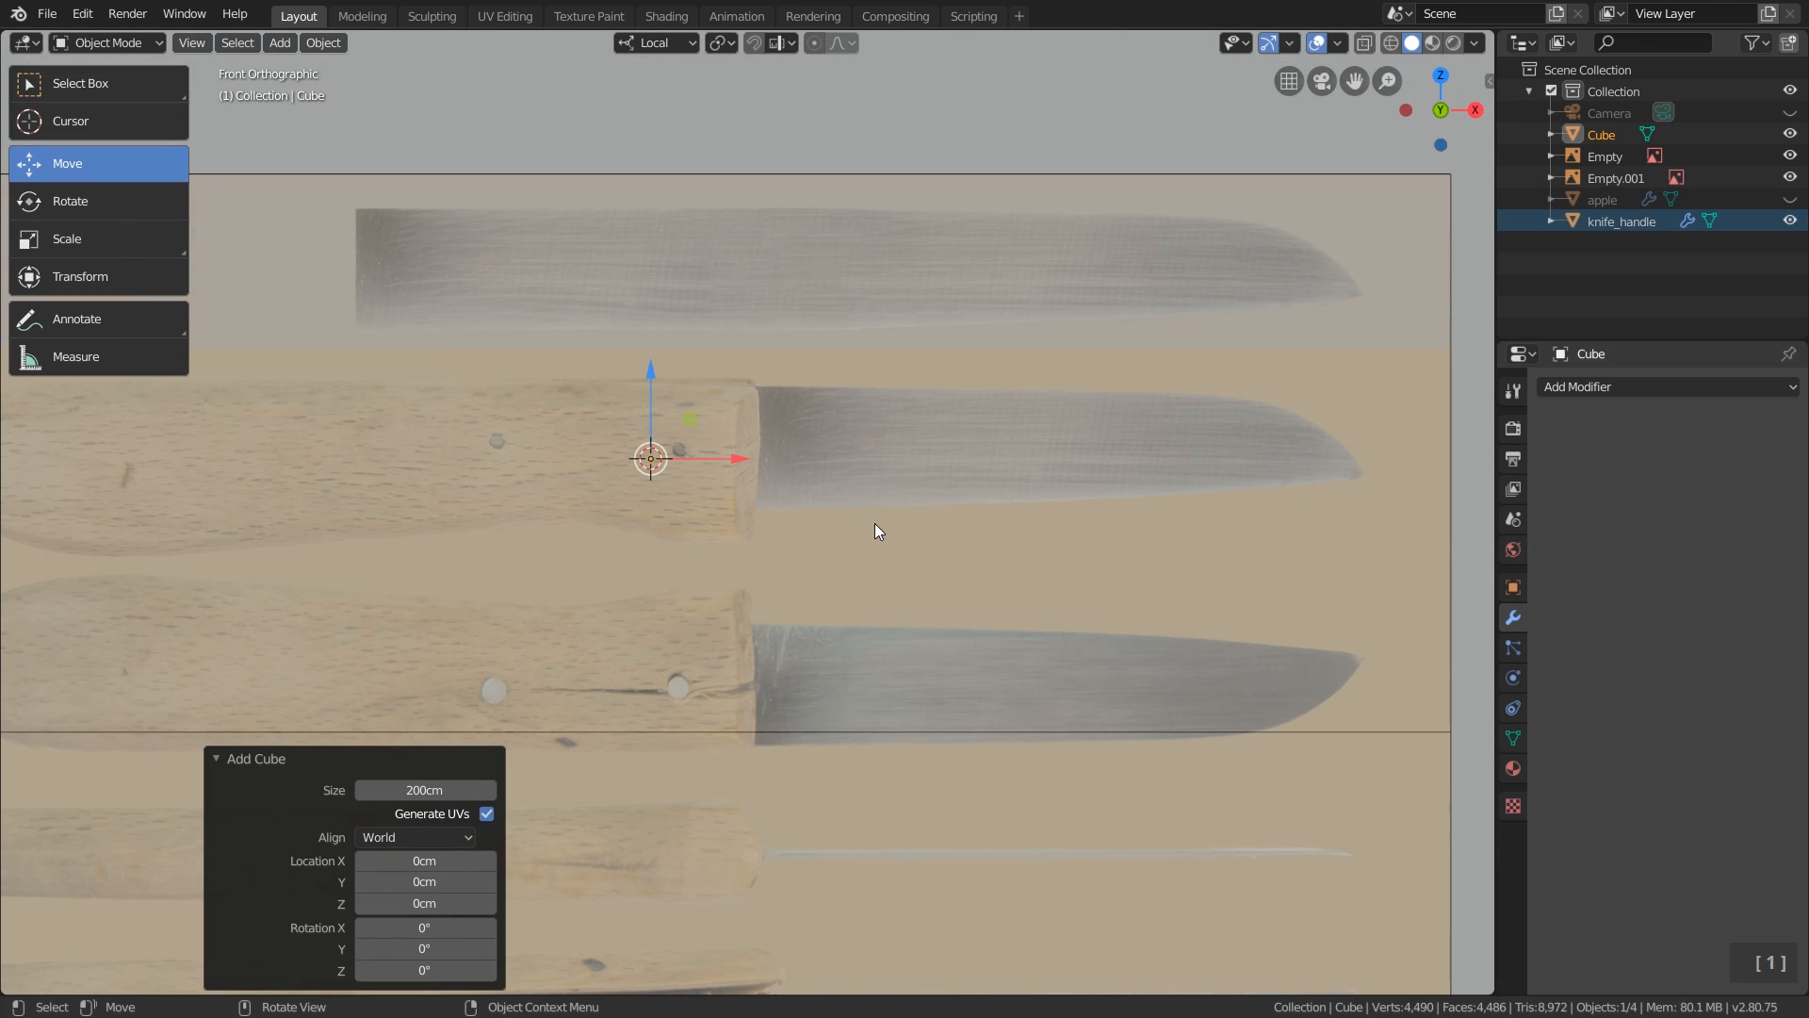
pyautogui.press('s')
pyautogui.click(849, 575)
pyautogui.press('s')
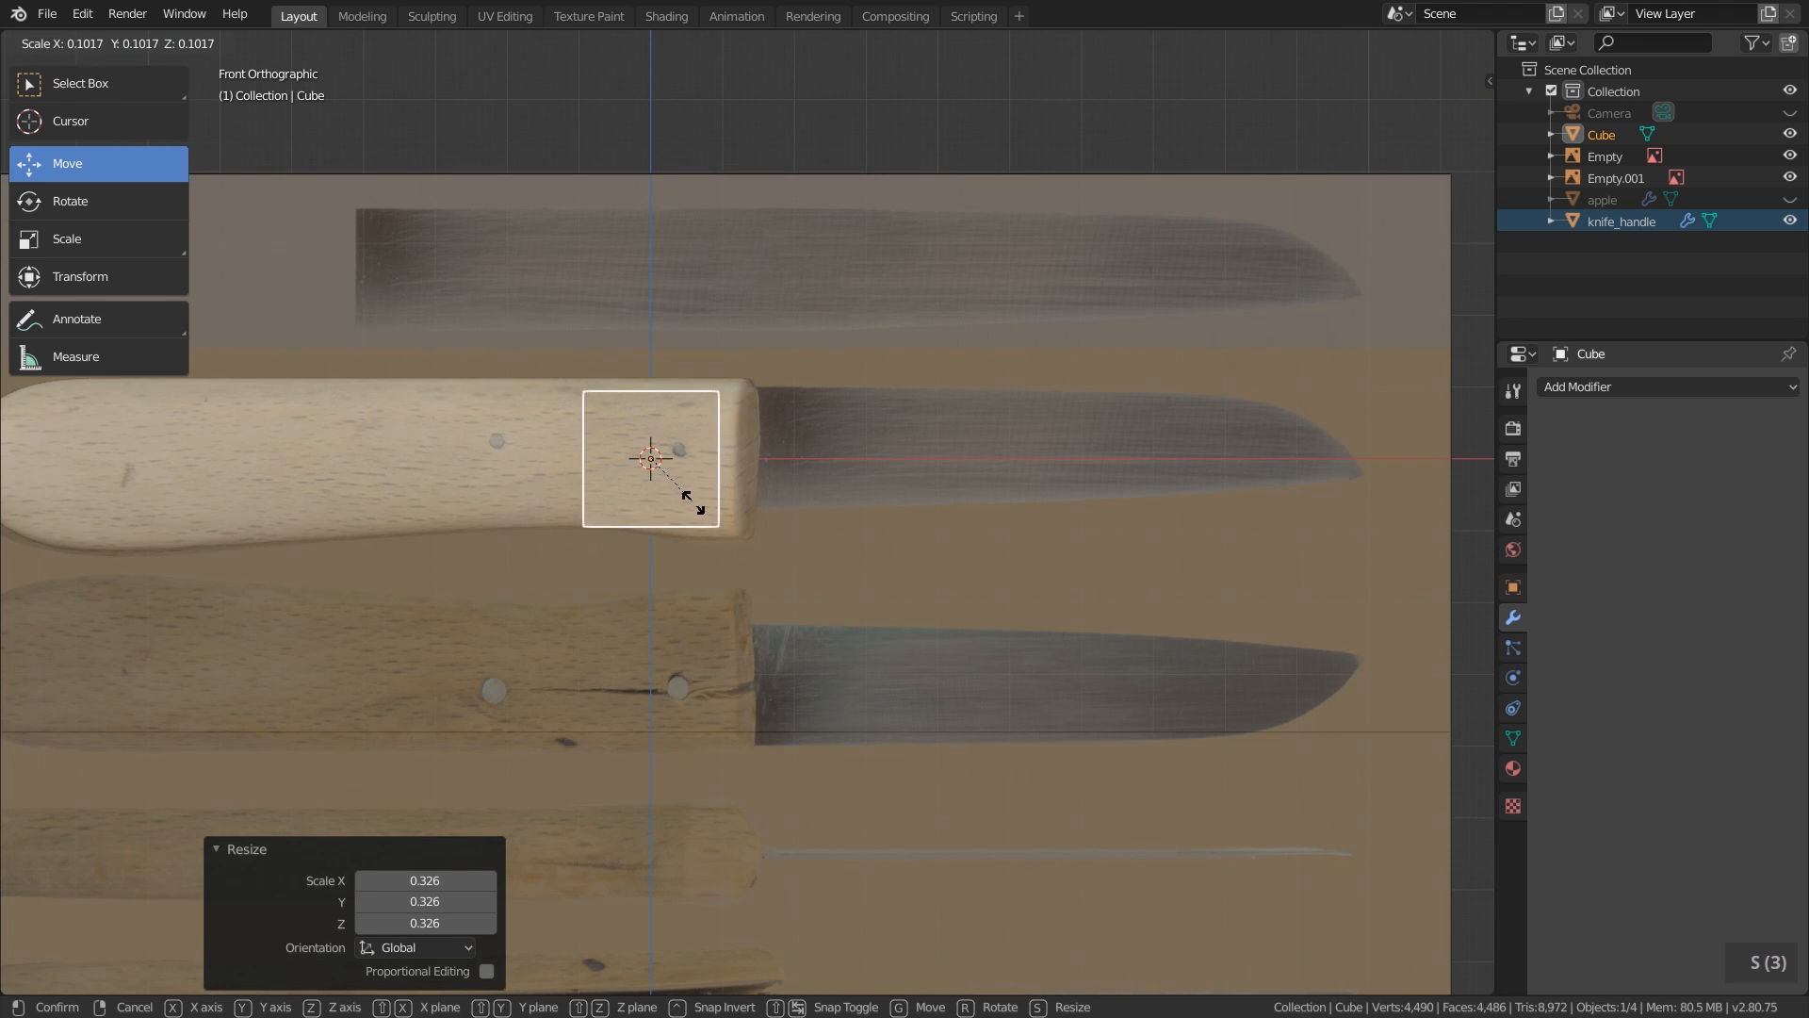
pyautogui.click(687, 505)
pyautogui.press('g')
pyautogui.click(831, 494)
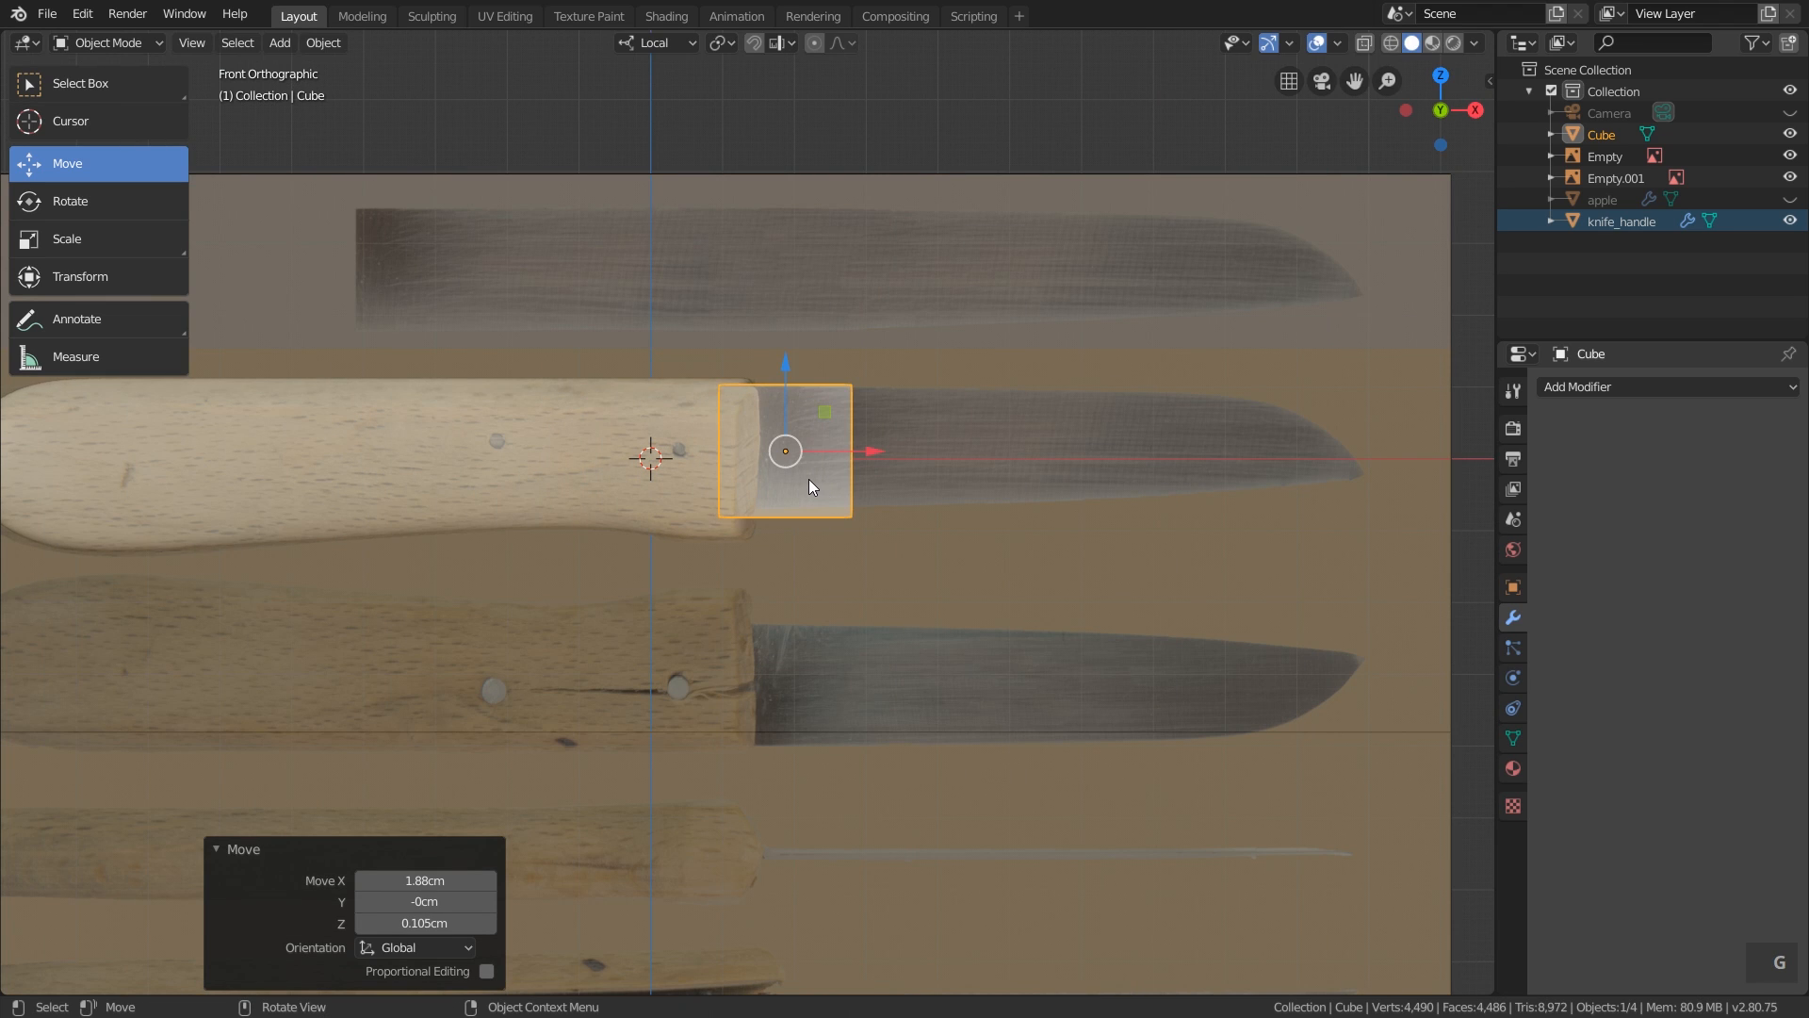
# Raise the cube about 0.11 cm along Z so its upper edge lines up with the top of the handle.
pyautogui.scroll(1, 808, 479)
pyautogui.keyDown('shift'); pyautogui.moveTo(793, 458); pyautogui.dragTo(884, 464, button='middle'); pyautogui.keyUp('shift')
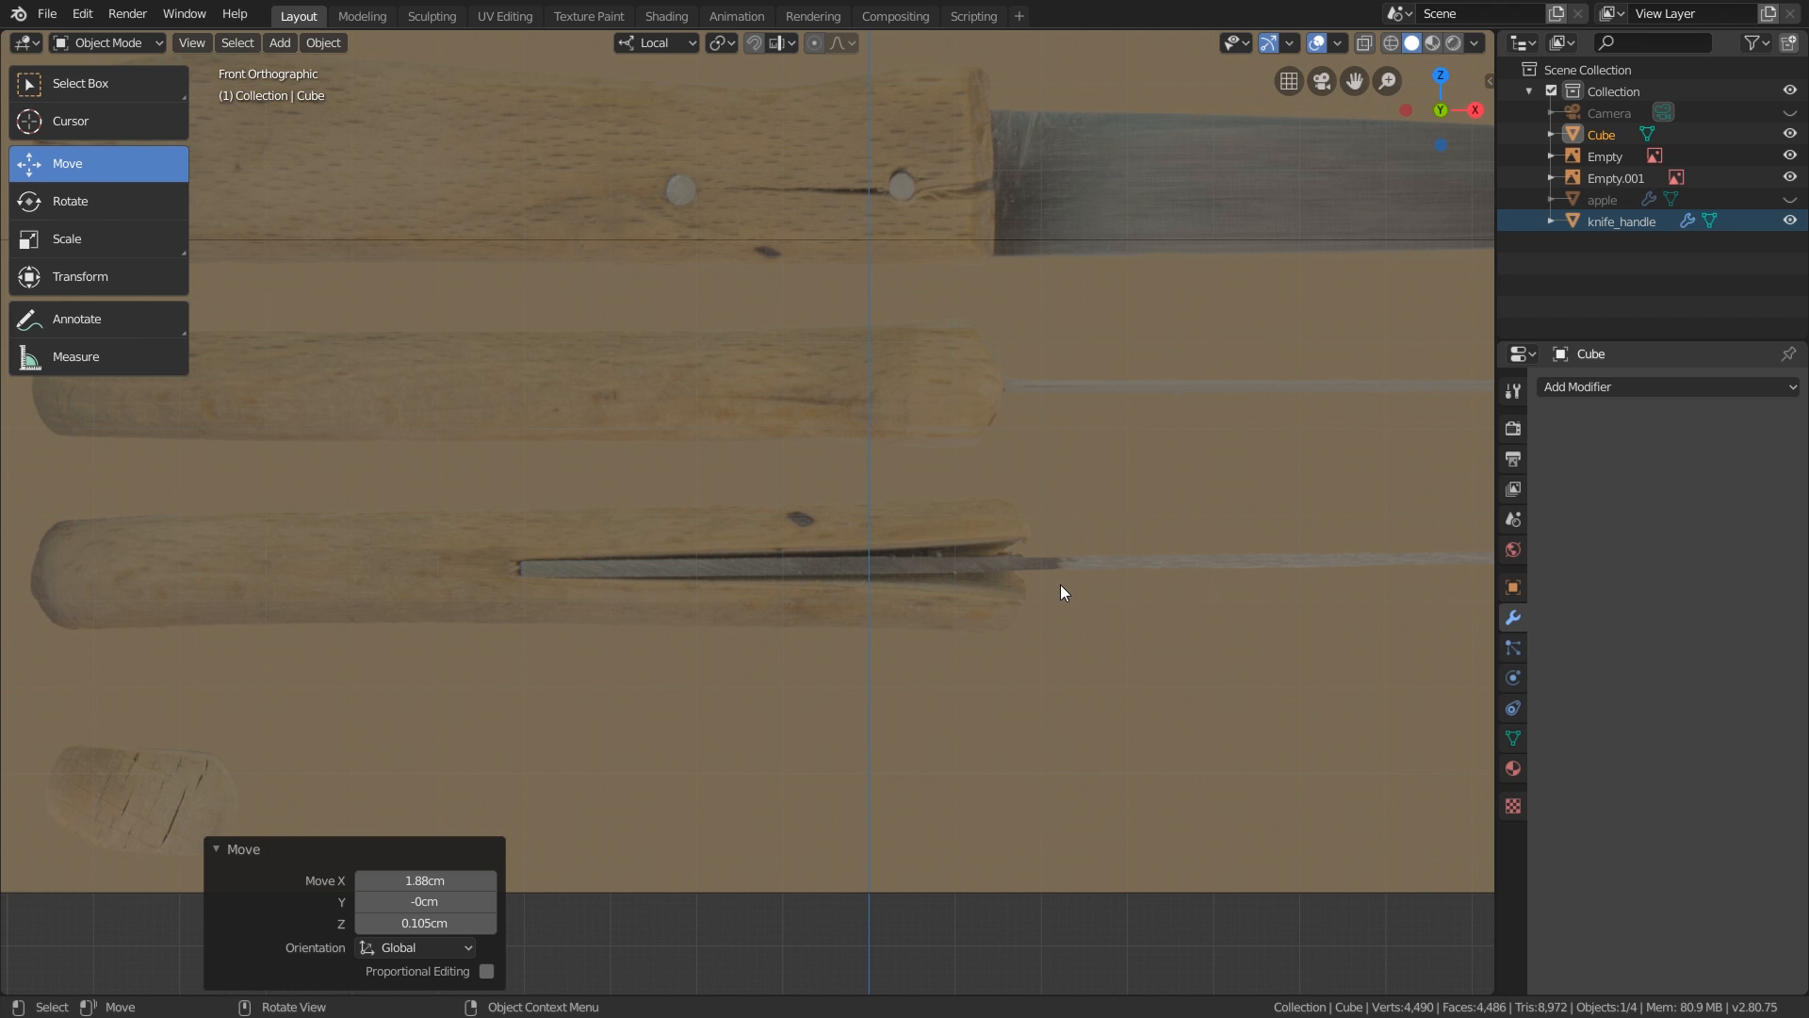
pyautogui.scroll(-2, 1060, 589)
pyautogui.moveTo(1018, 371)
pyautogui.keyDown('shift'); pyautogui.mouseDown(button='middle')
pyautogui.moveTo(957, 509)
pyautogui.moveTo(1021, 335)
pyautogui.mouseUp(button='middle'); pyautogui.keyUp('shift')
pyautogui.scroll(4, 1021, 337)
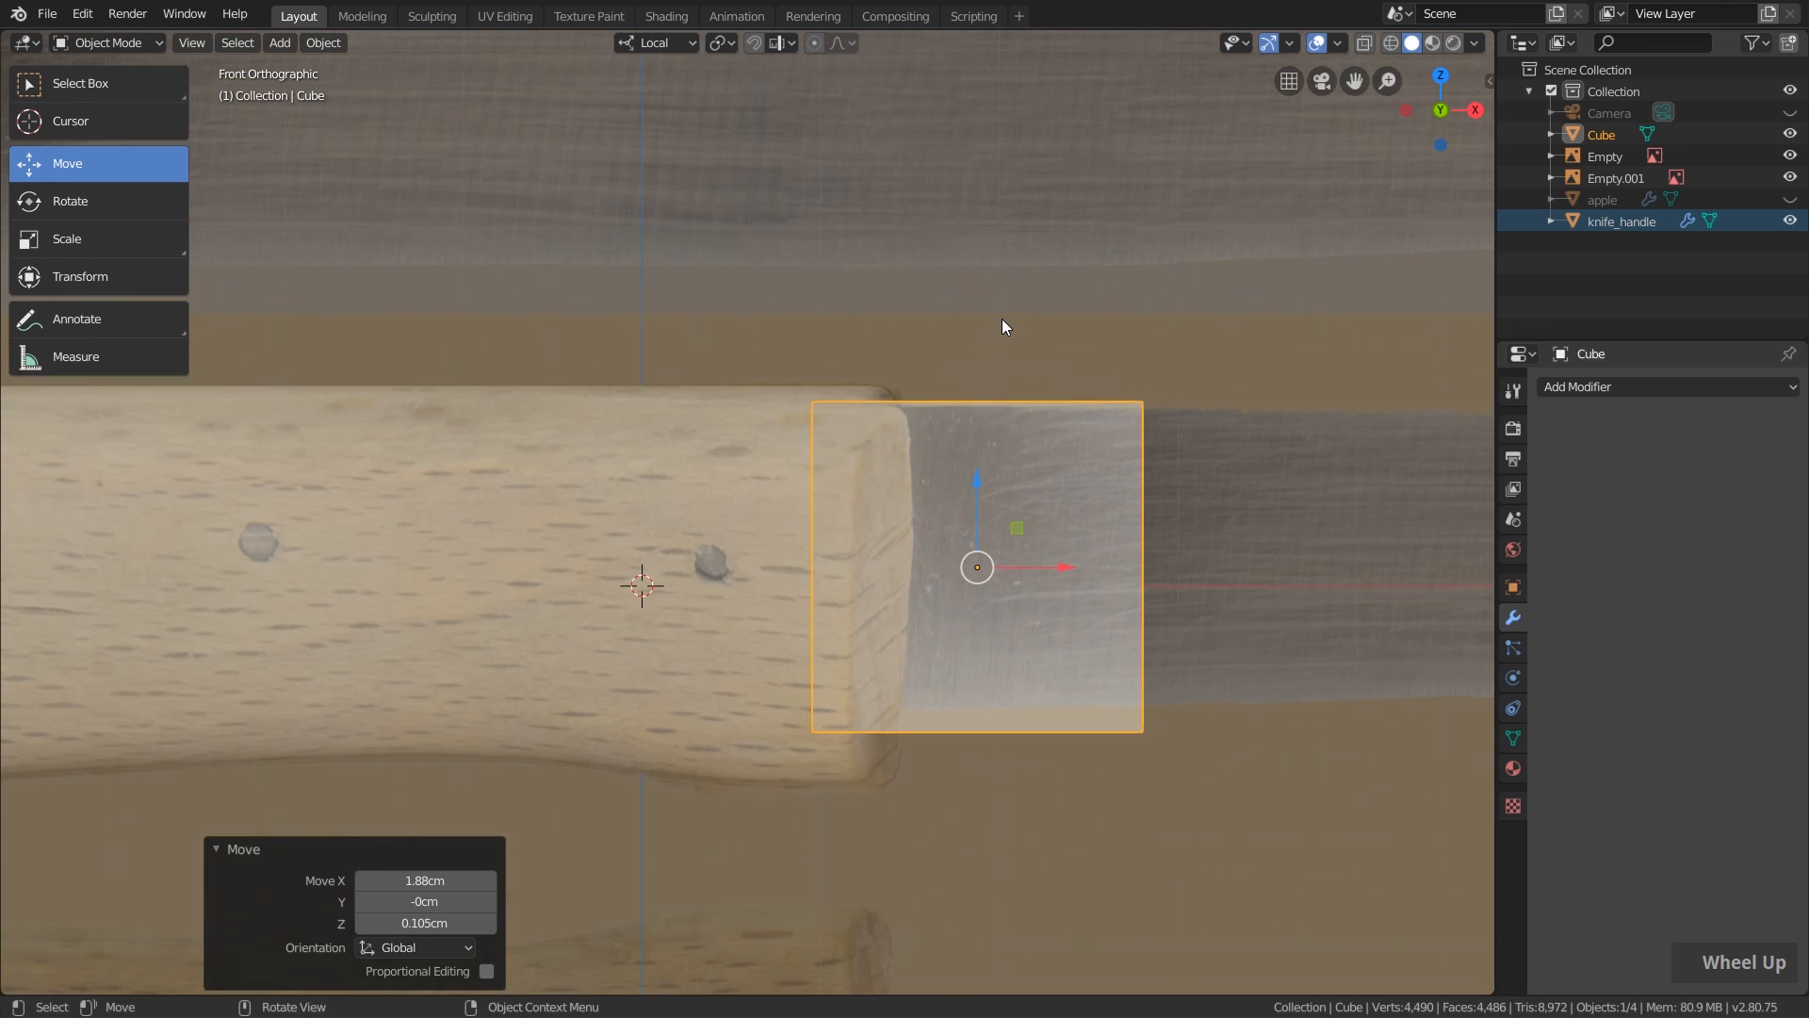
pyautogui.moveTo(974, 482); pyautogui.dragTo(976, 466)
pyautogui.scroll(5, 827, 358)
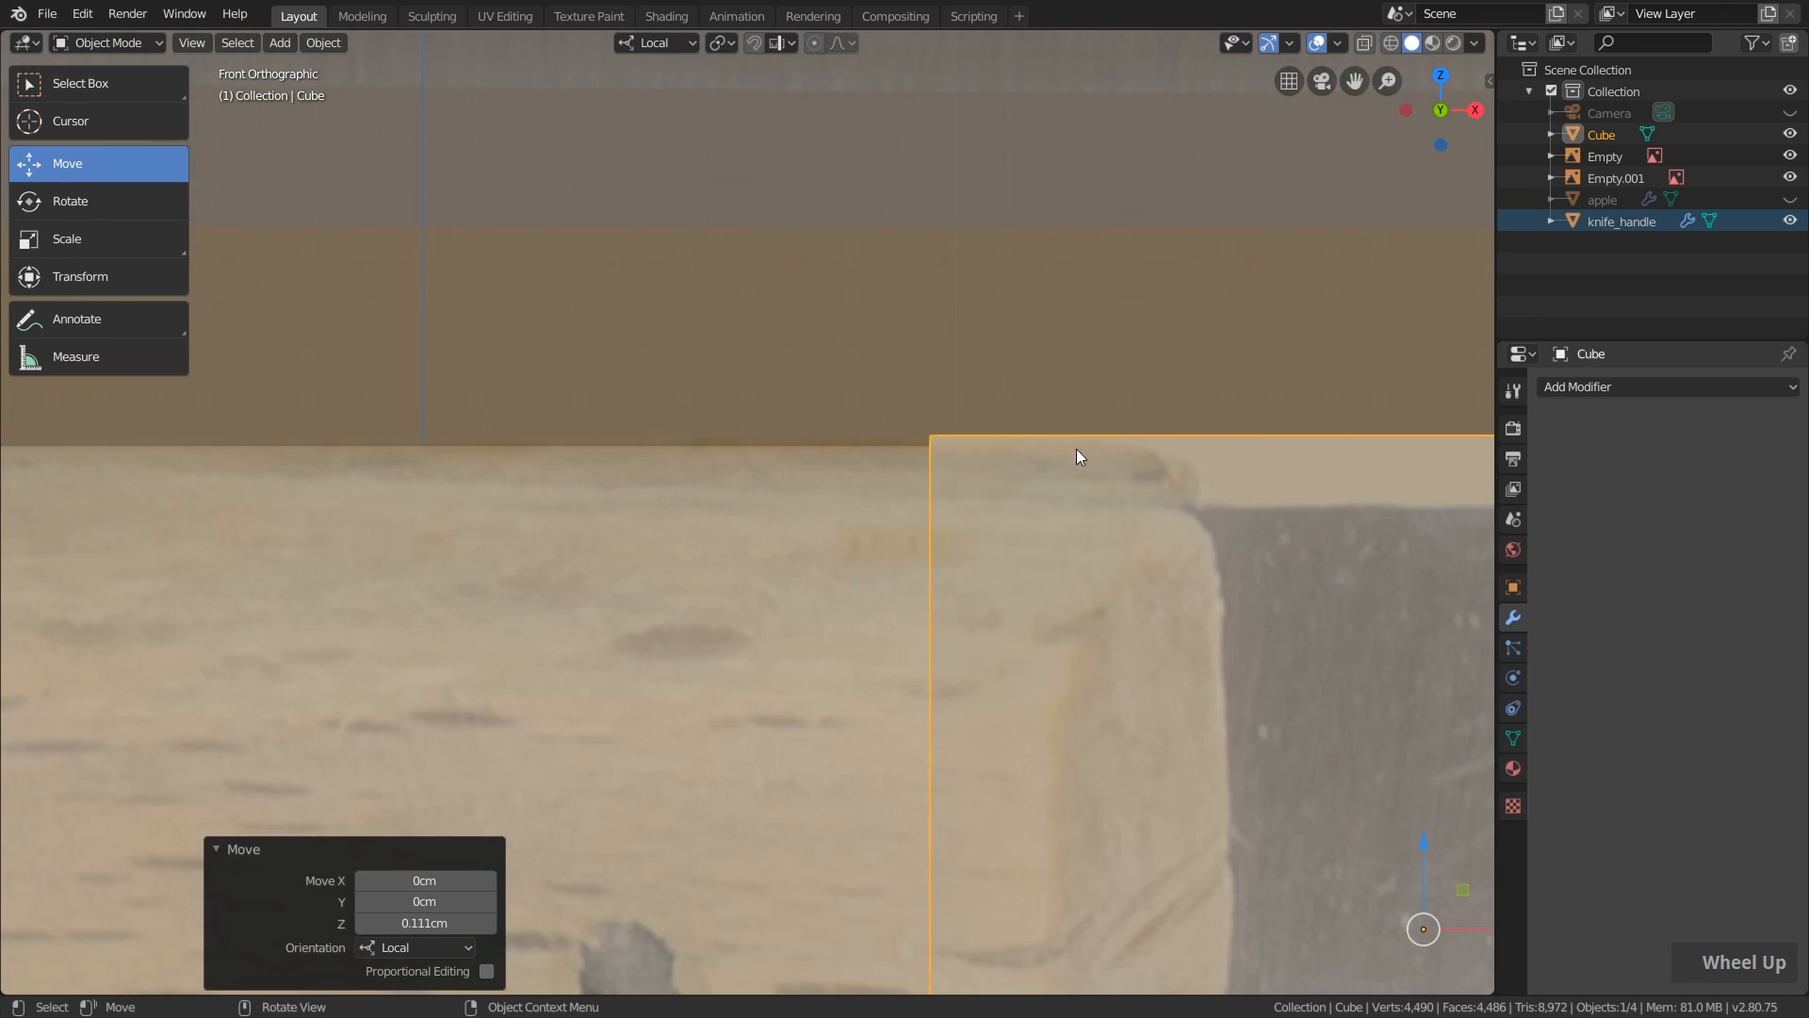
pyautogui.scroll(-3, 978, 449)
pyautogui.scroll(-6, 1201, 451)
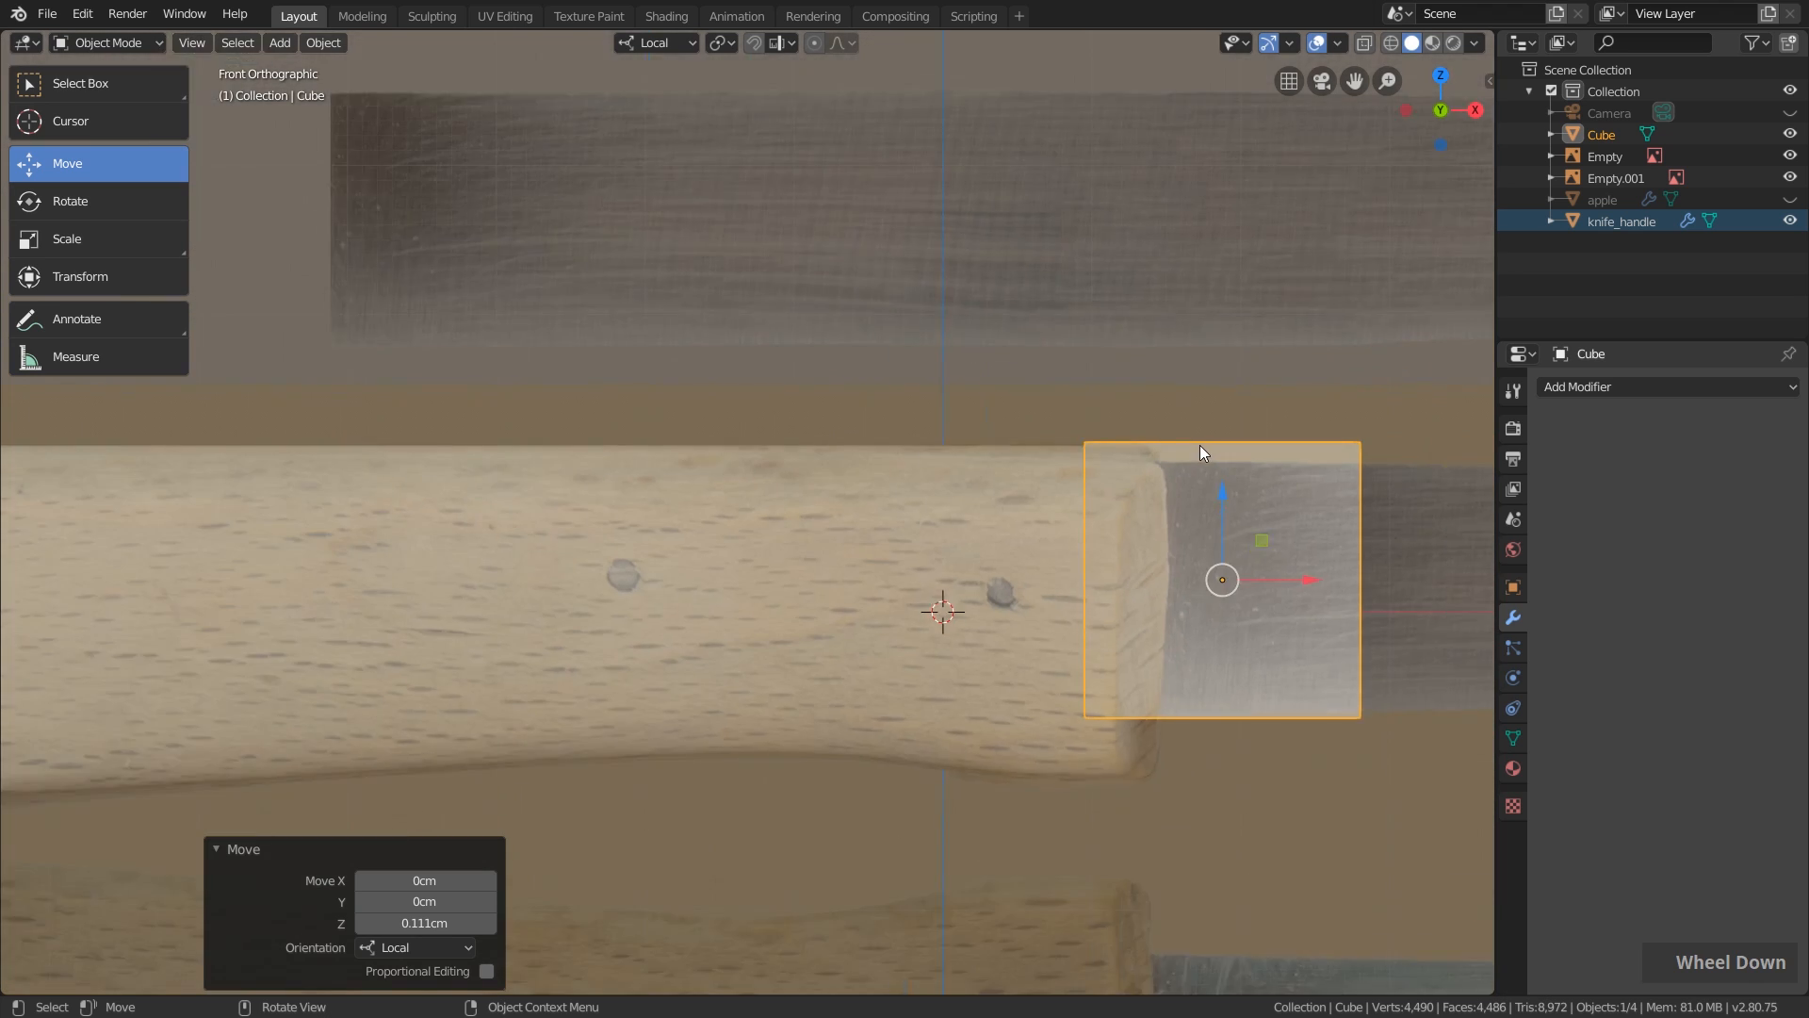
pyautogui.keyDown('shift'); pyautogui.moveTo(1264, 478); pyautogui.dragTo(1058, 436, button='middle'); pyautogui.keyUp('shift')
pyautogui.scroll(-4, 1058, 437)
pyautogui.keyDown('shift'); pyautogui.moveTo(1148, 491); pyautogui.dragTo(1083, 444, button='middle'); pyautogui.keyUp('shift')
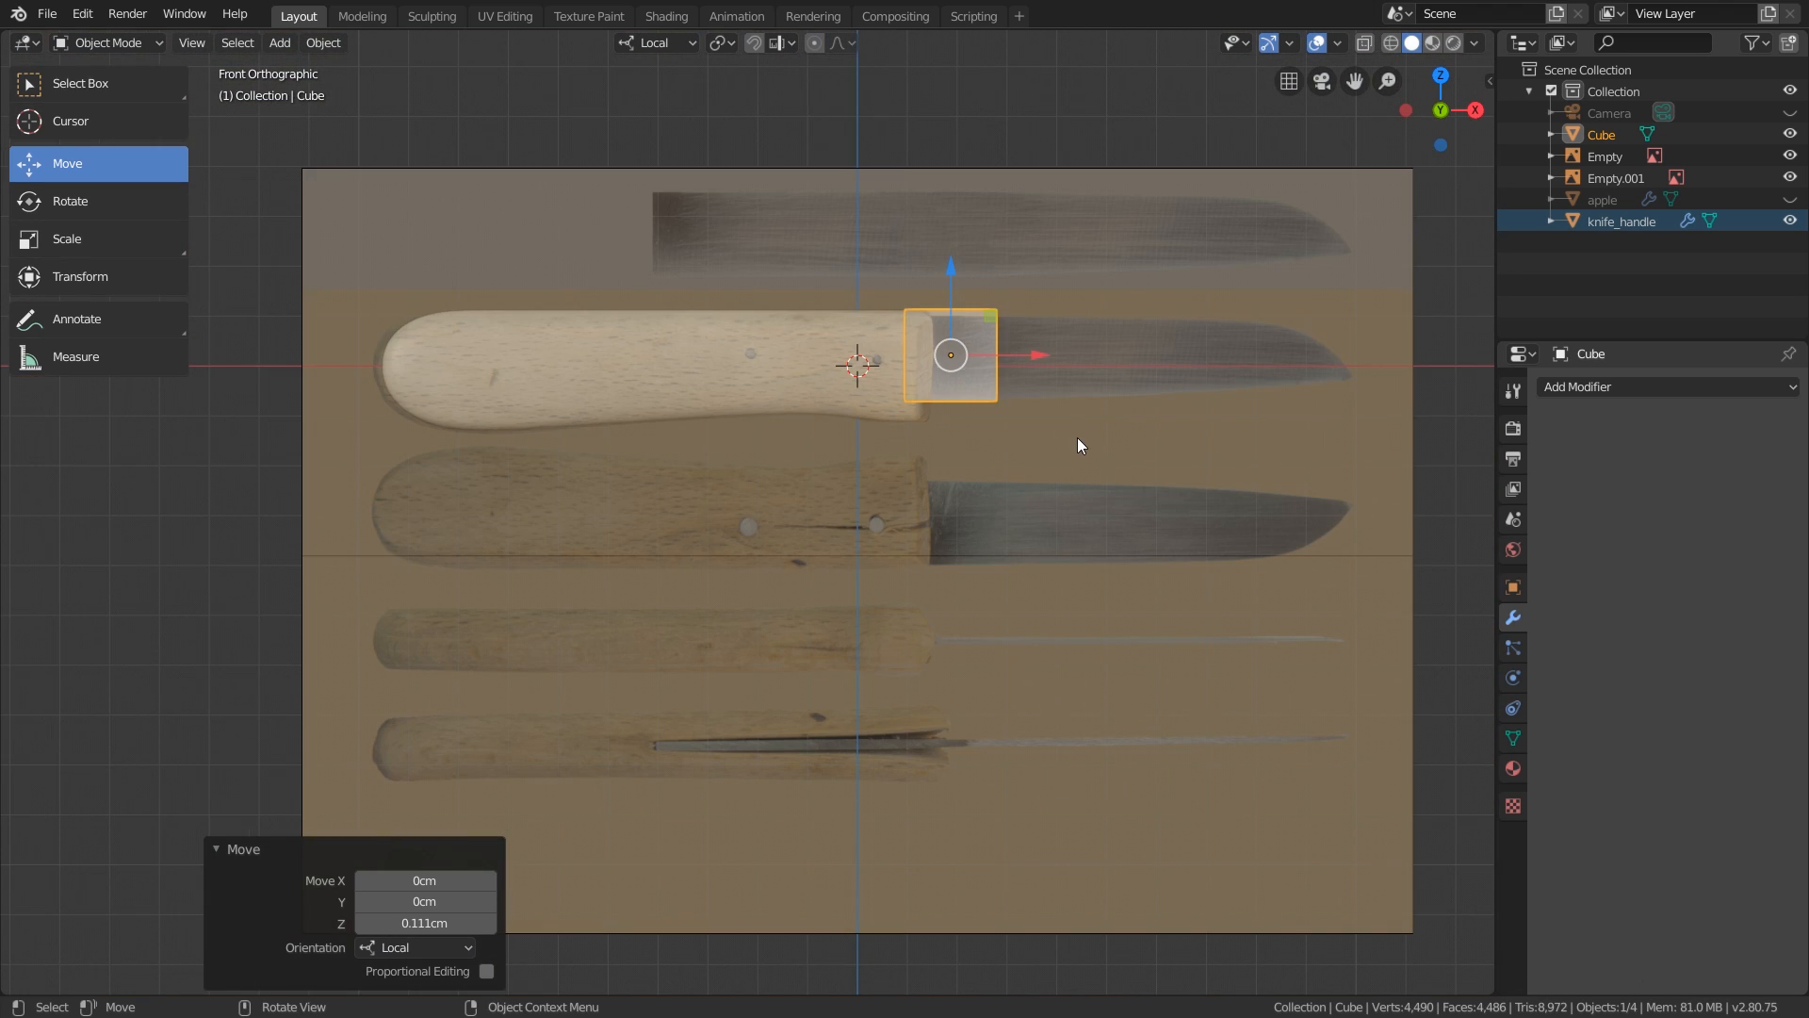
# Stretch the cube along X to about 14 cm and shift it so it spans the full blade, including the part inside the handle.
pyautogui.press('s')
pyautogui.press('x')
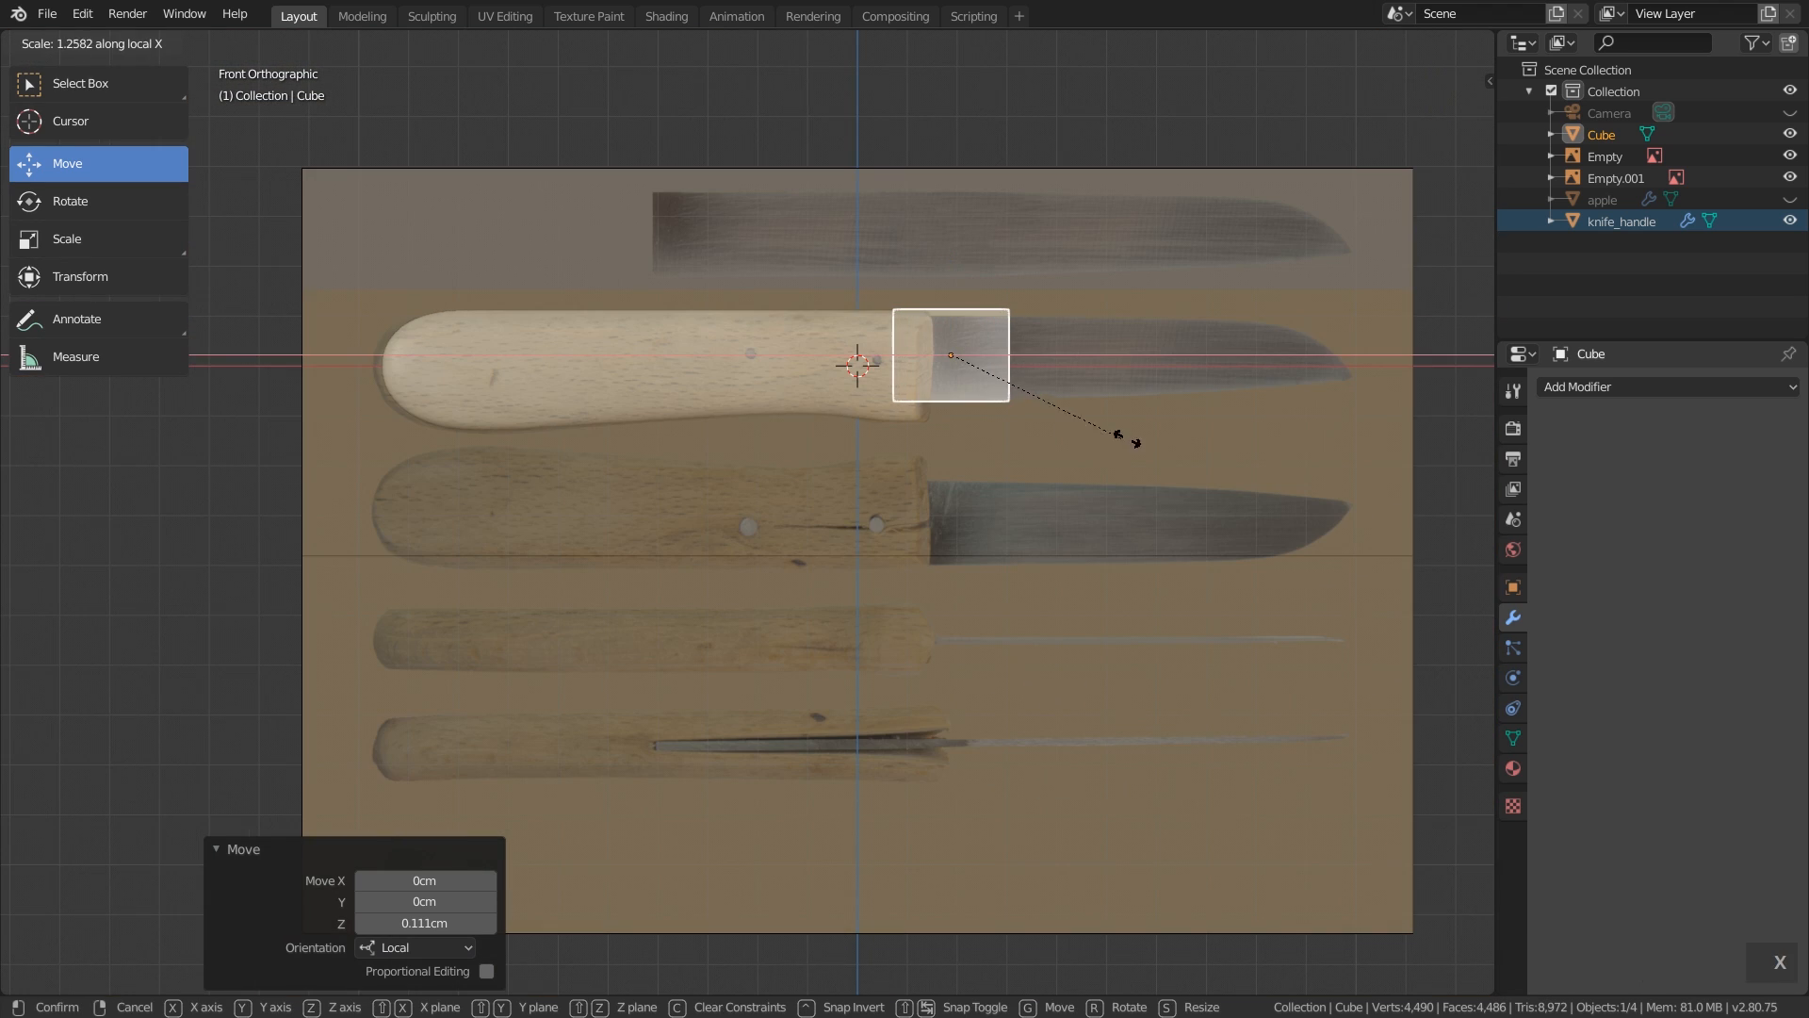
pyautogui.click(496, 462)
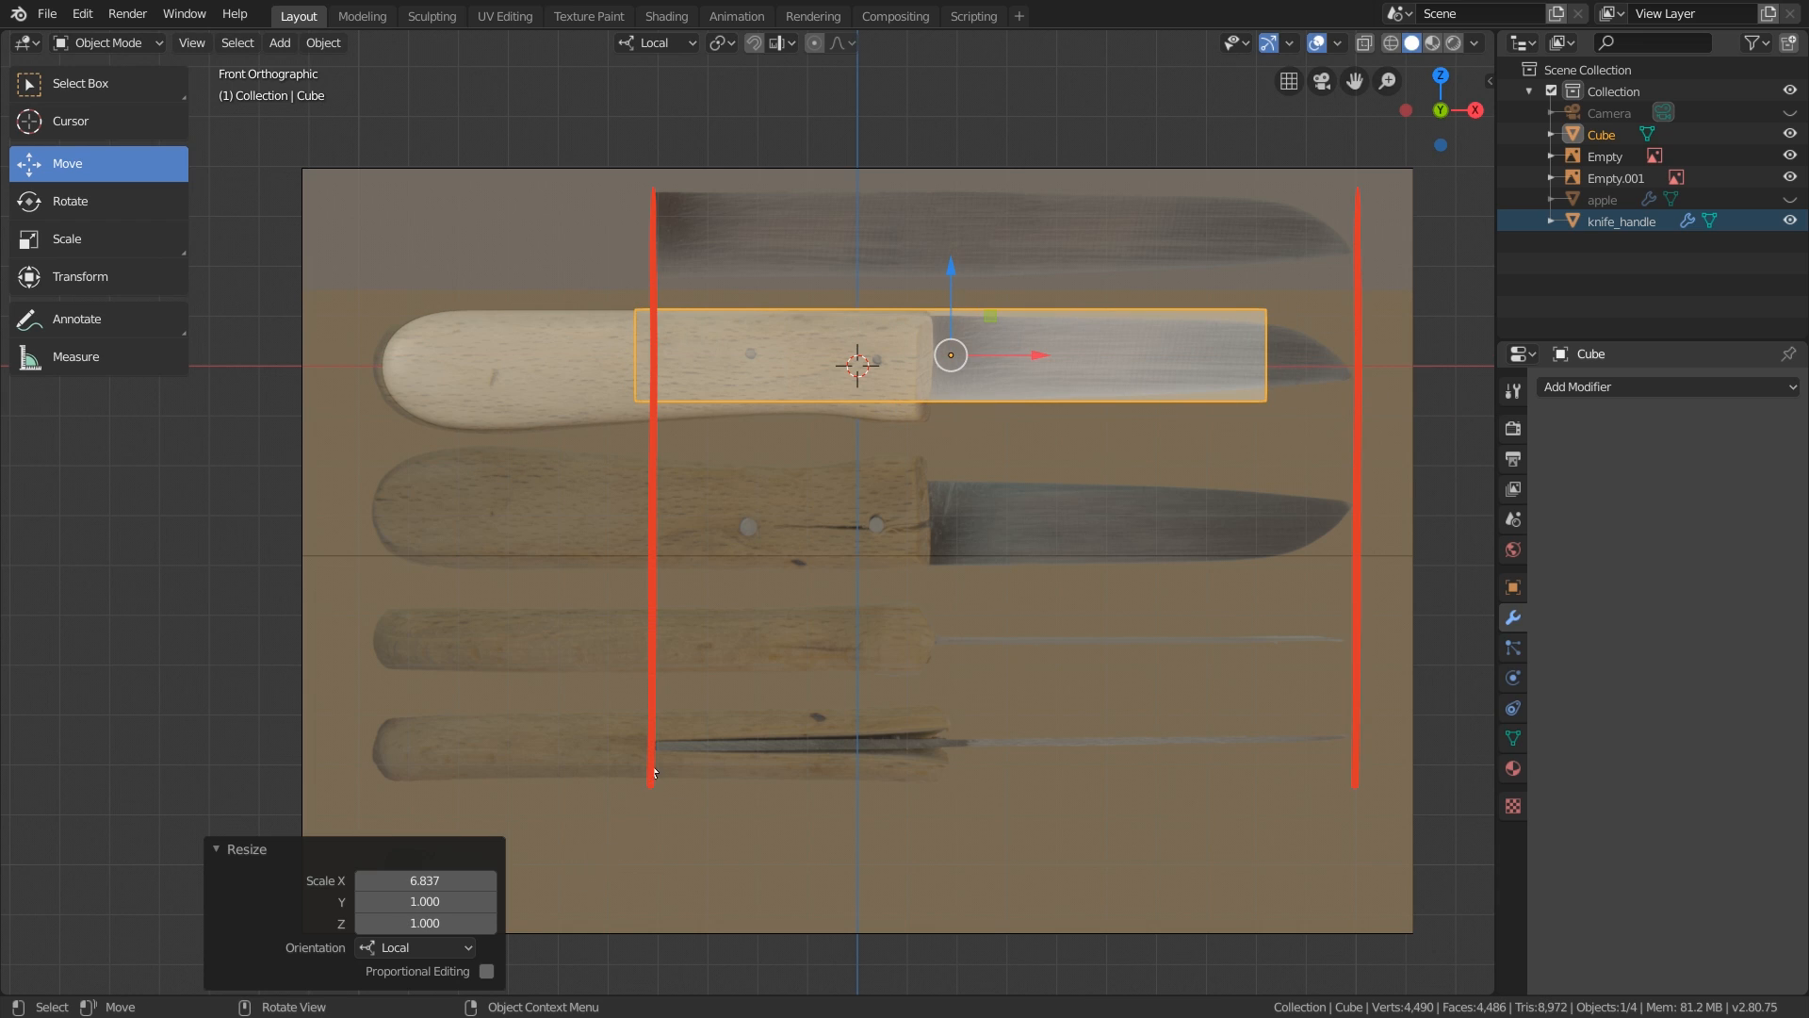
pyautogui.moveTo(1024, 351); pyautogui.dragTo(1069, 358)
pyautogui.press('s')
pyautogui.press('x')
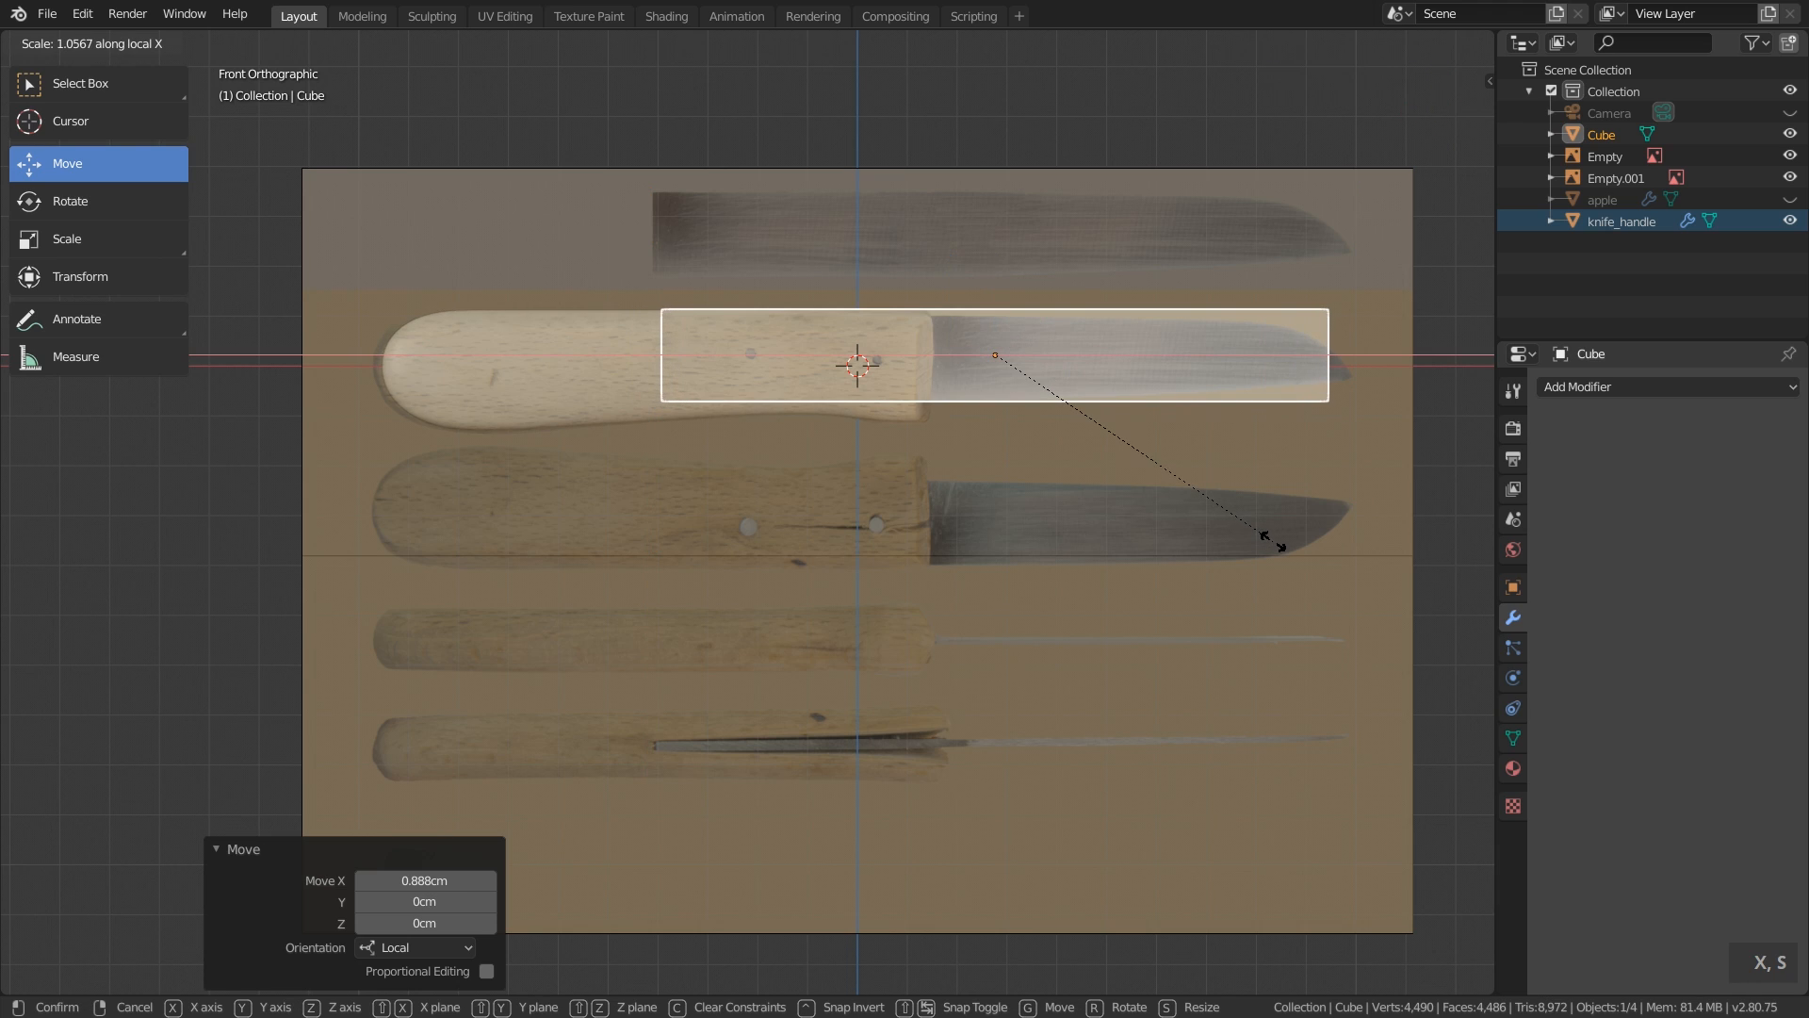
pyautogui.click(1283, 535)
pyautogui.moveTo(1053, 358); pyautogui.dragTo(1071, 355)
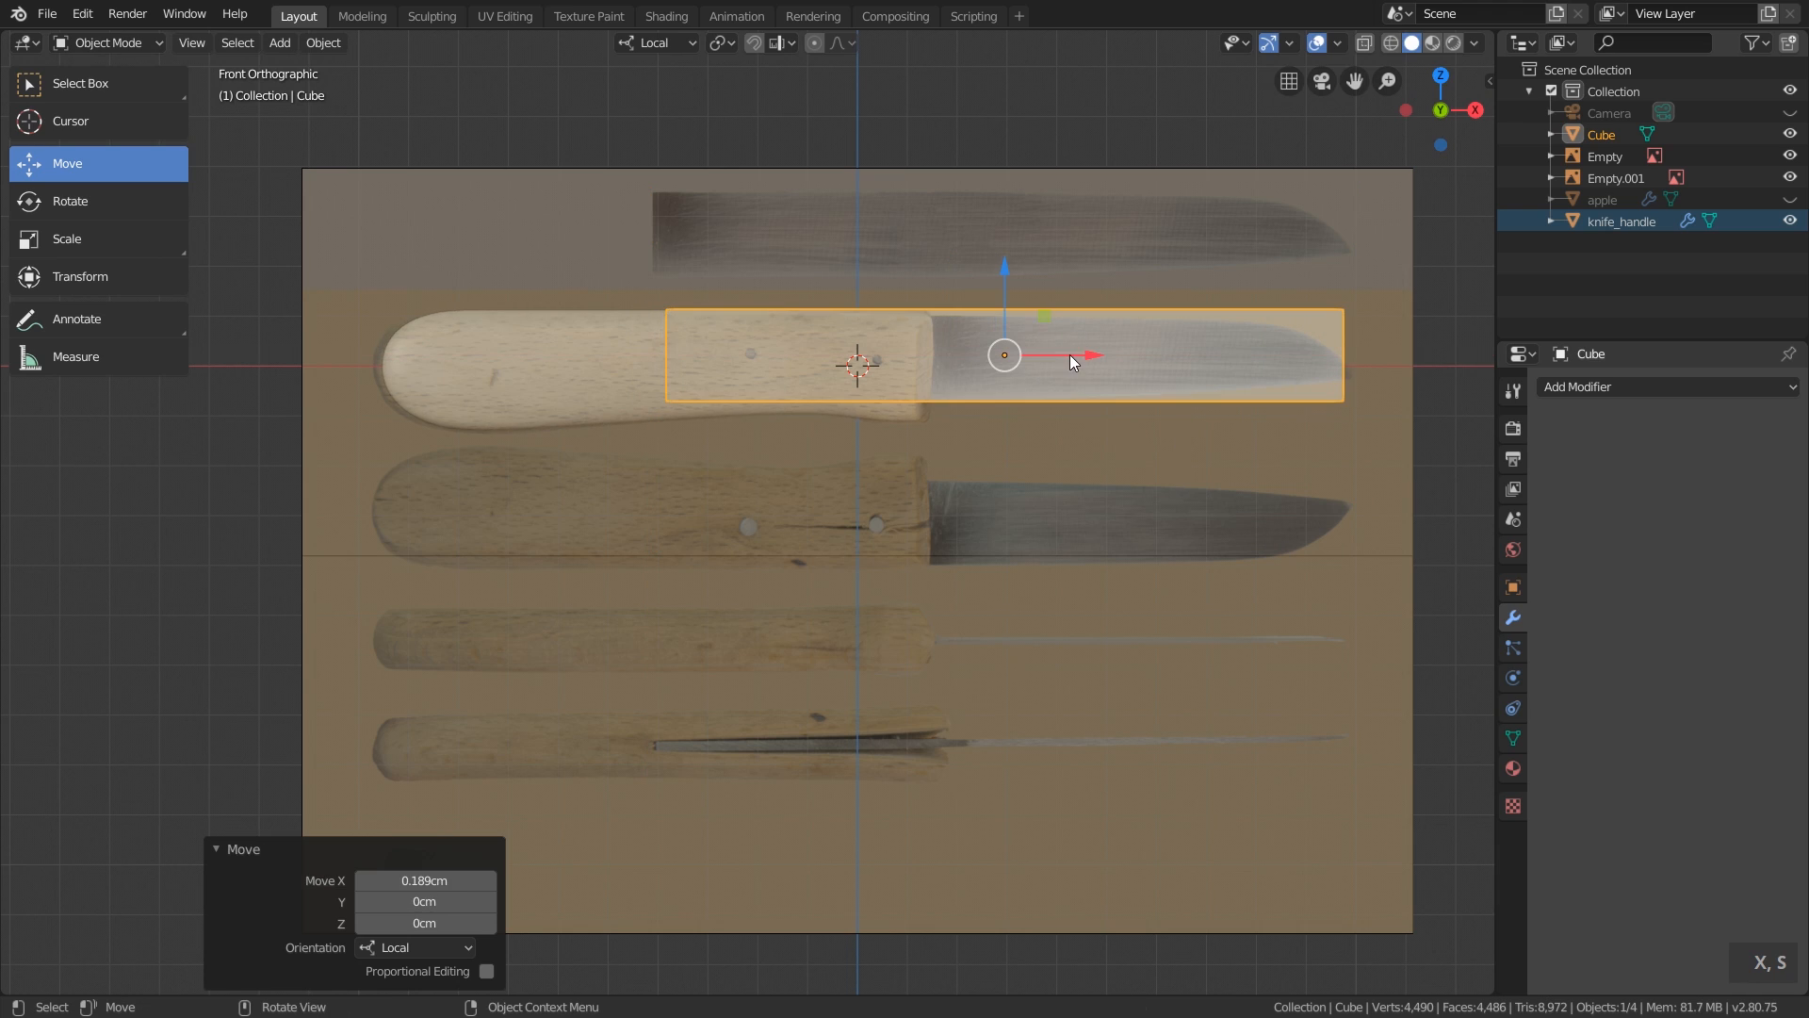
pyautogui.press('1')
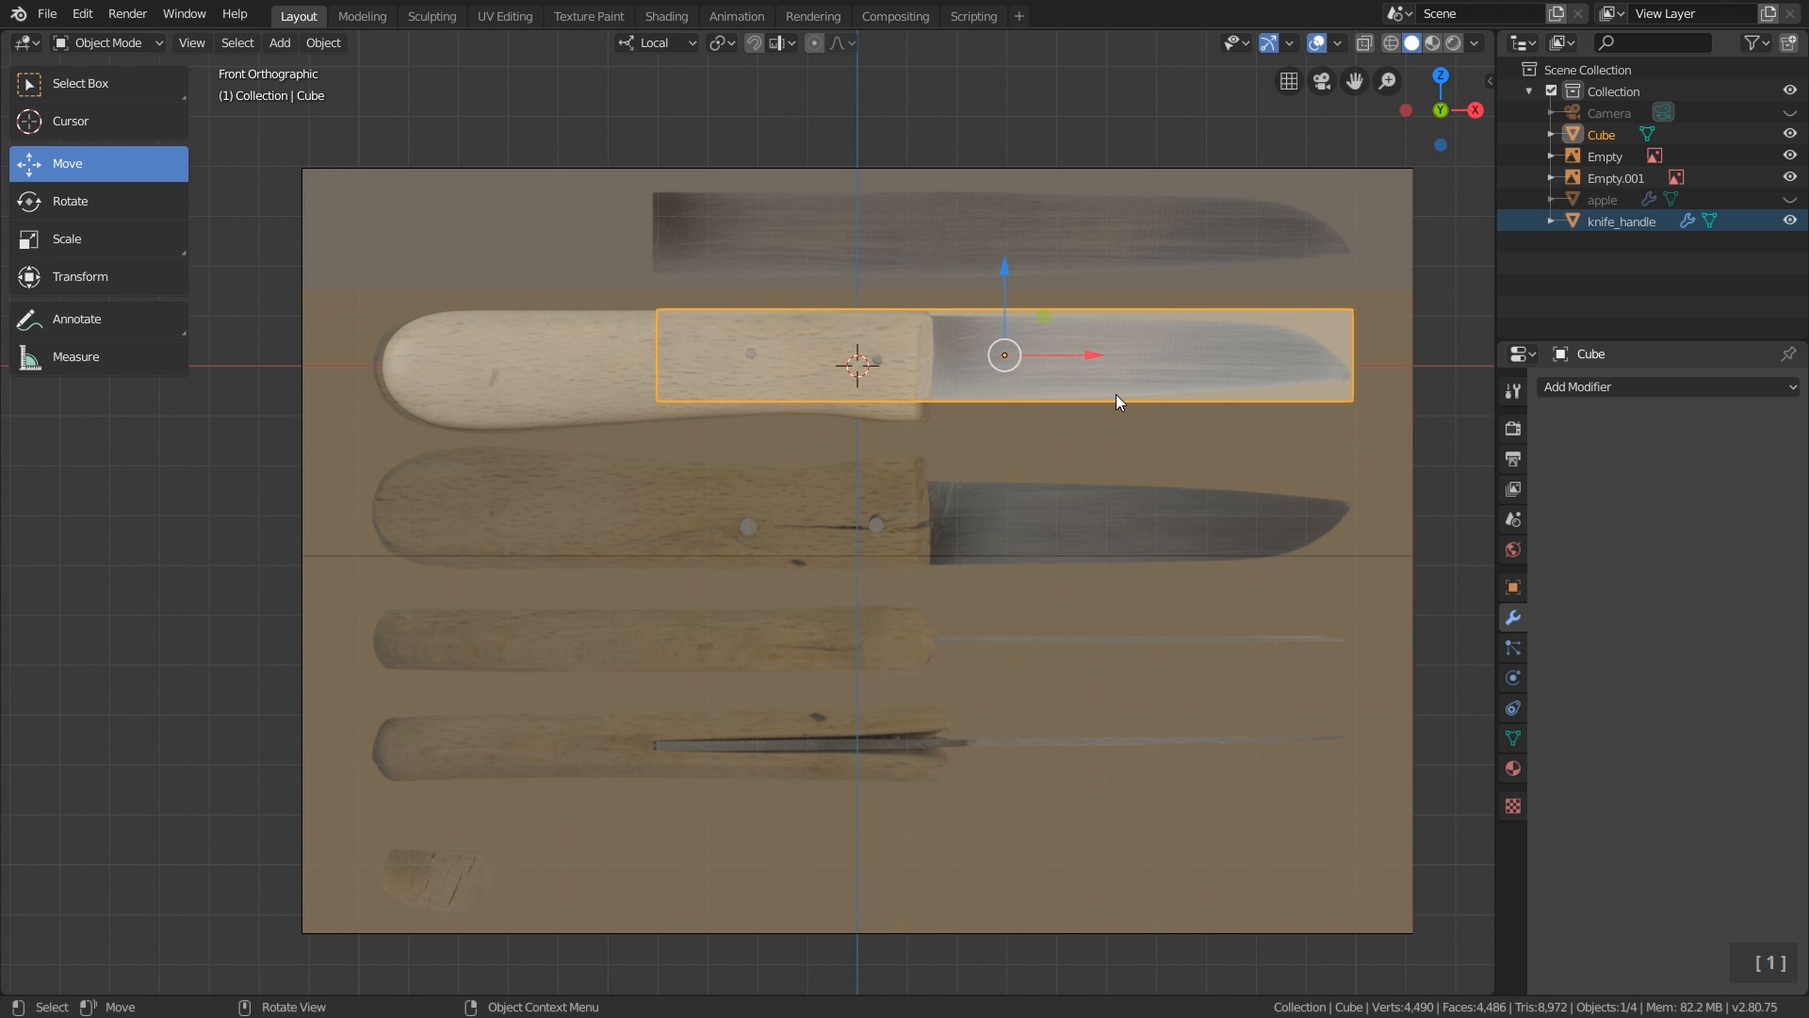
# In top view, flatten the cube along Y to about 0.16 cm to match the thin blade.
pyautogui.press('7')
pyautogui.scroll(3, 1116, 394)
pyautogui.keyDown('shift'); pyautogui.moveTo(1078, 365); pyautogui.dragTo(997, 475, button='middle'); pyautogui.keyUp('shift')
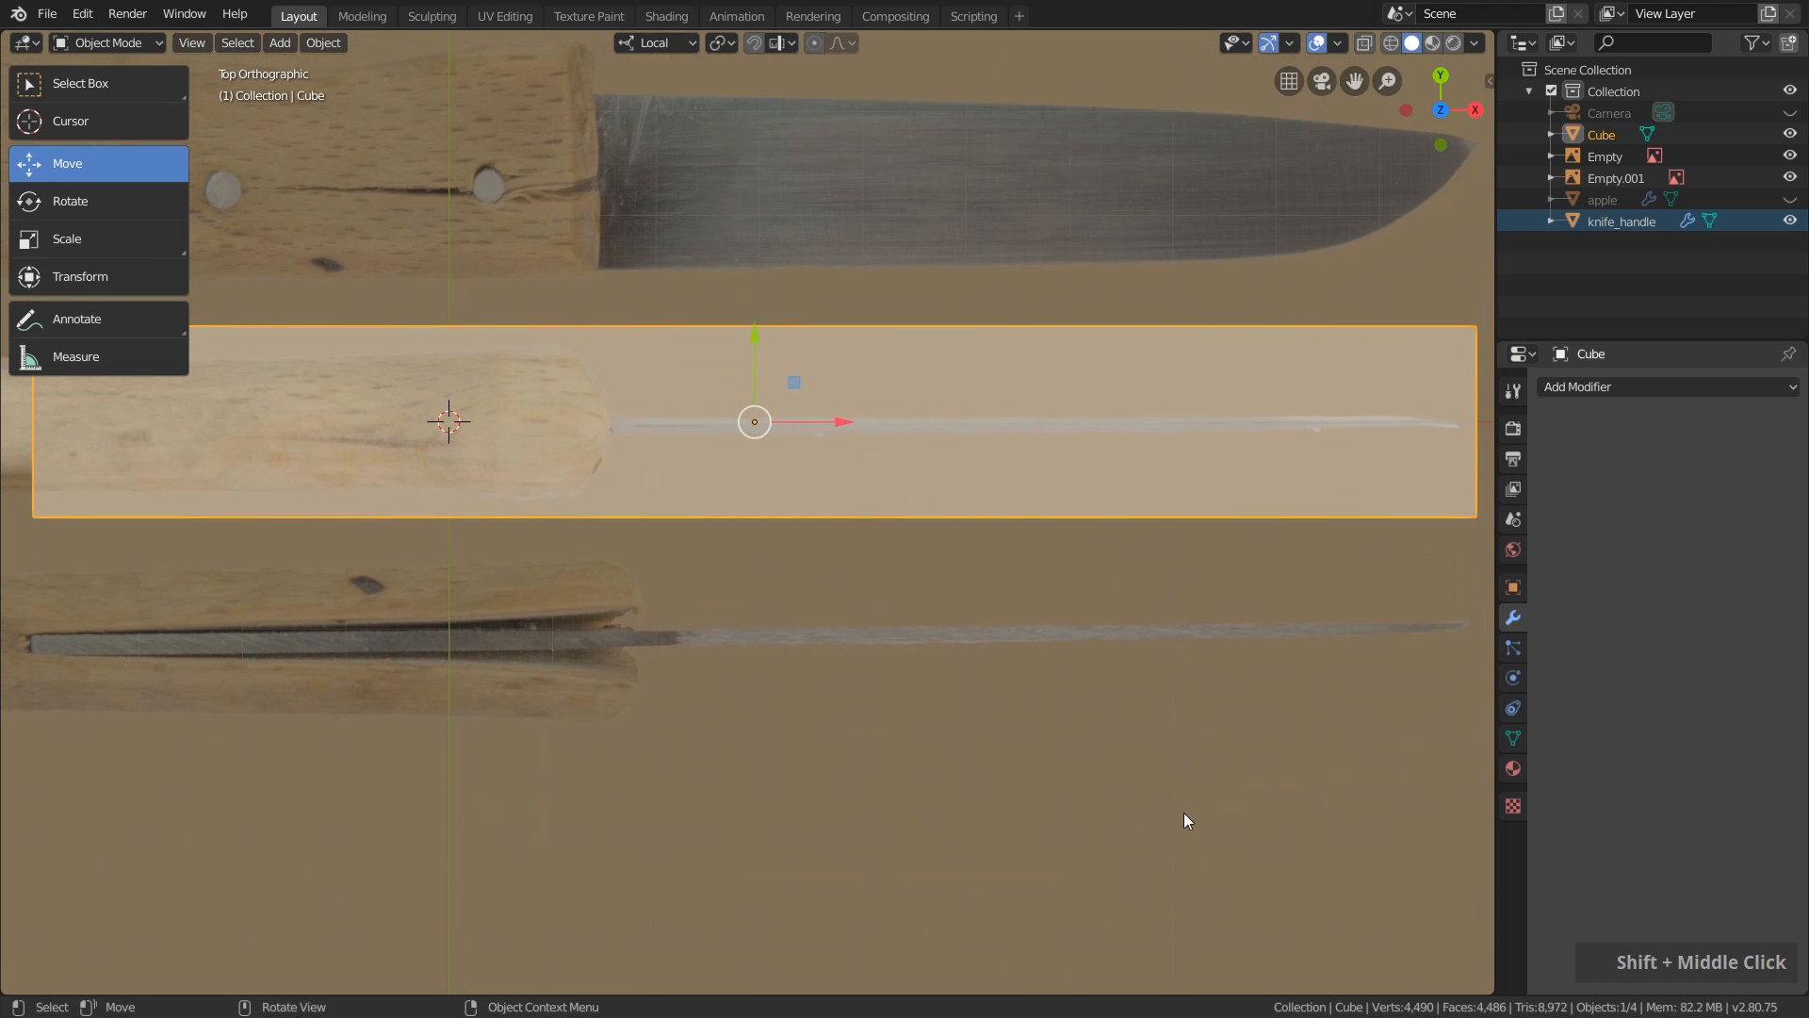
pyautogui.press('s')
pyautogui.press('y')
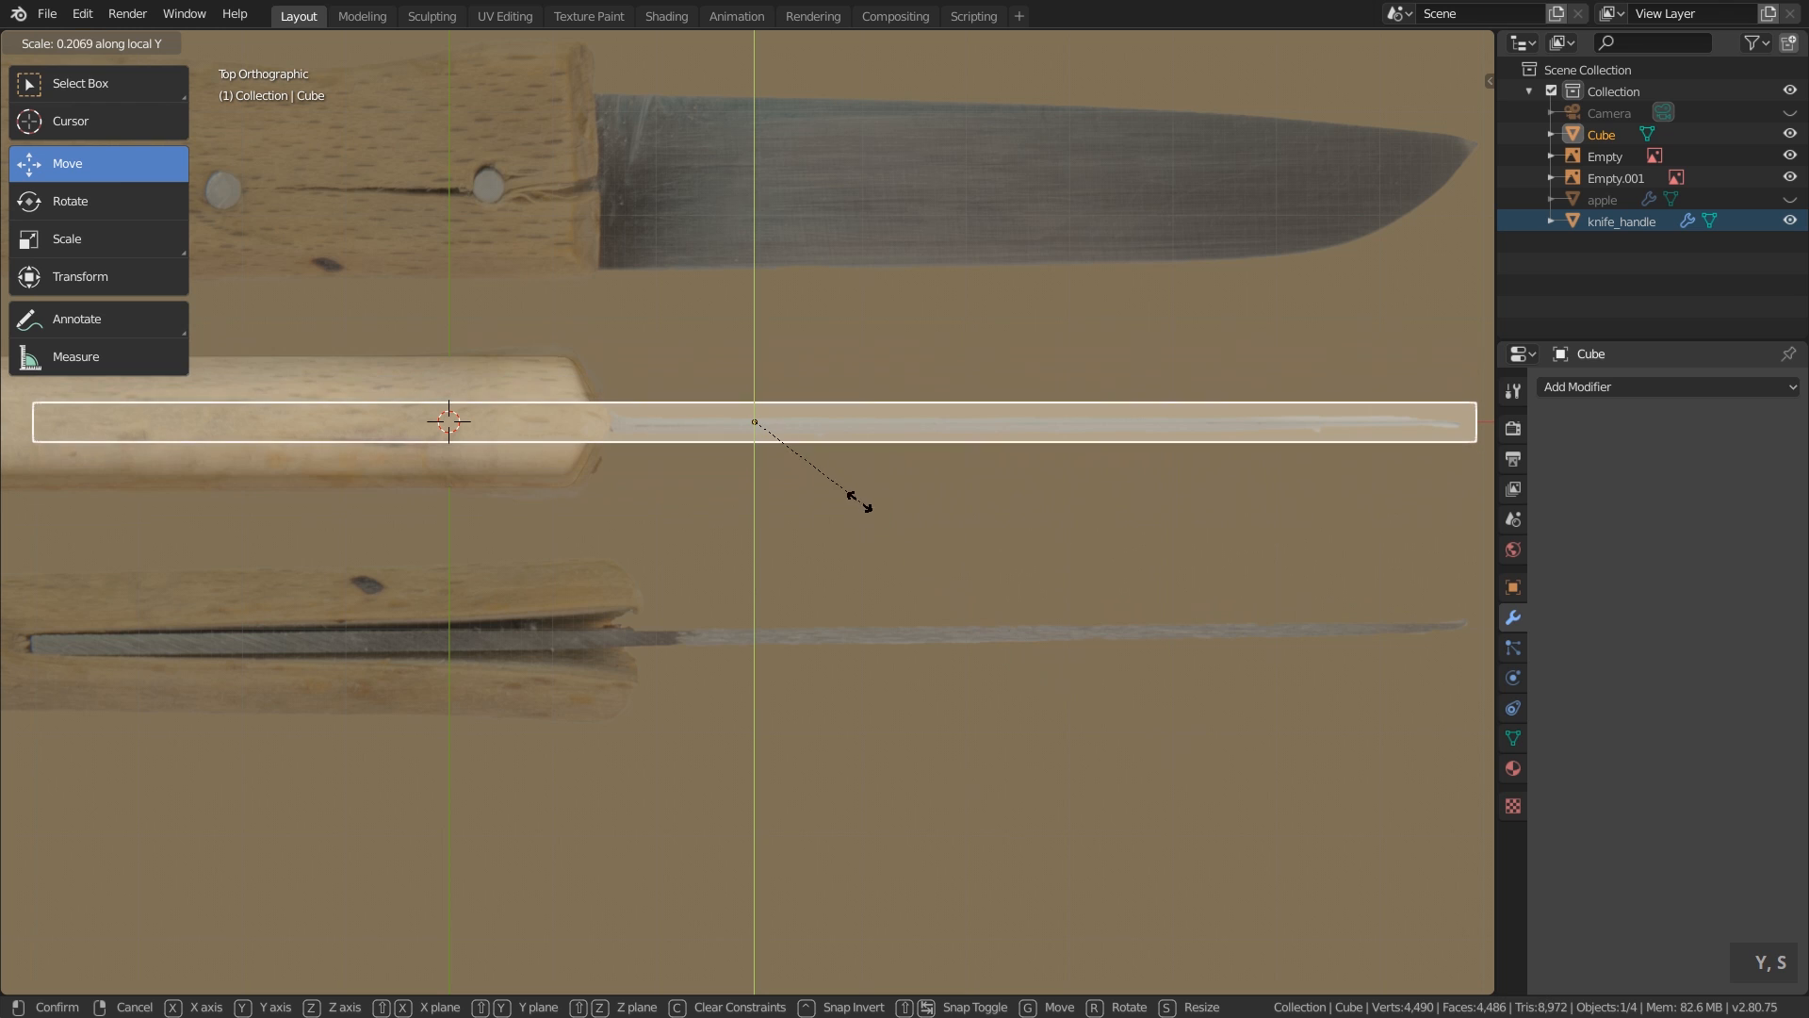
pyautogui.click(794, 461)
# Display the blade block's transform values and apply only its scale.
pyautogui.scroll(-2, 799, 465)
pyautogui.moveTo(799, 466); pyautogui.dragTo(822, 366, button='middle')
pyautogui.press('n')
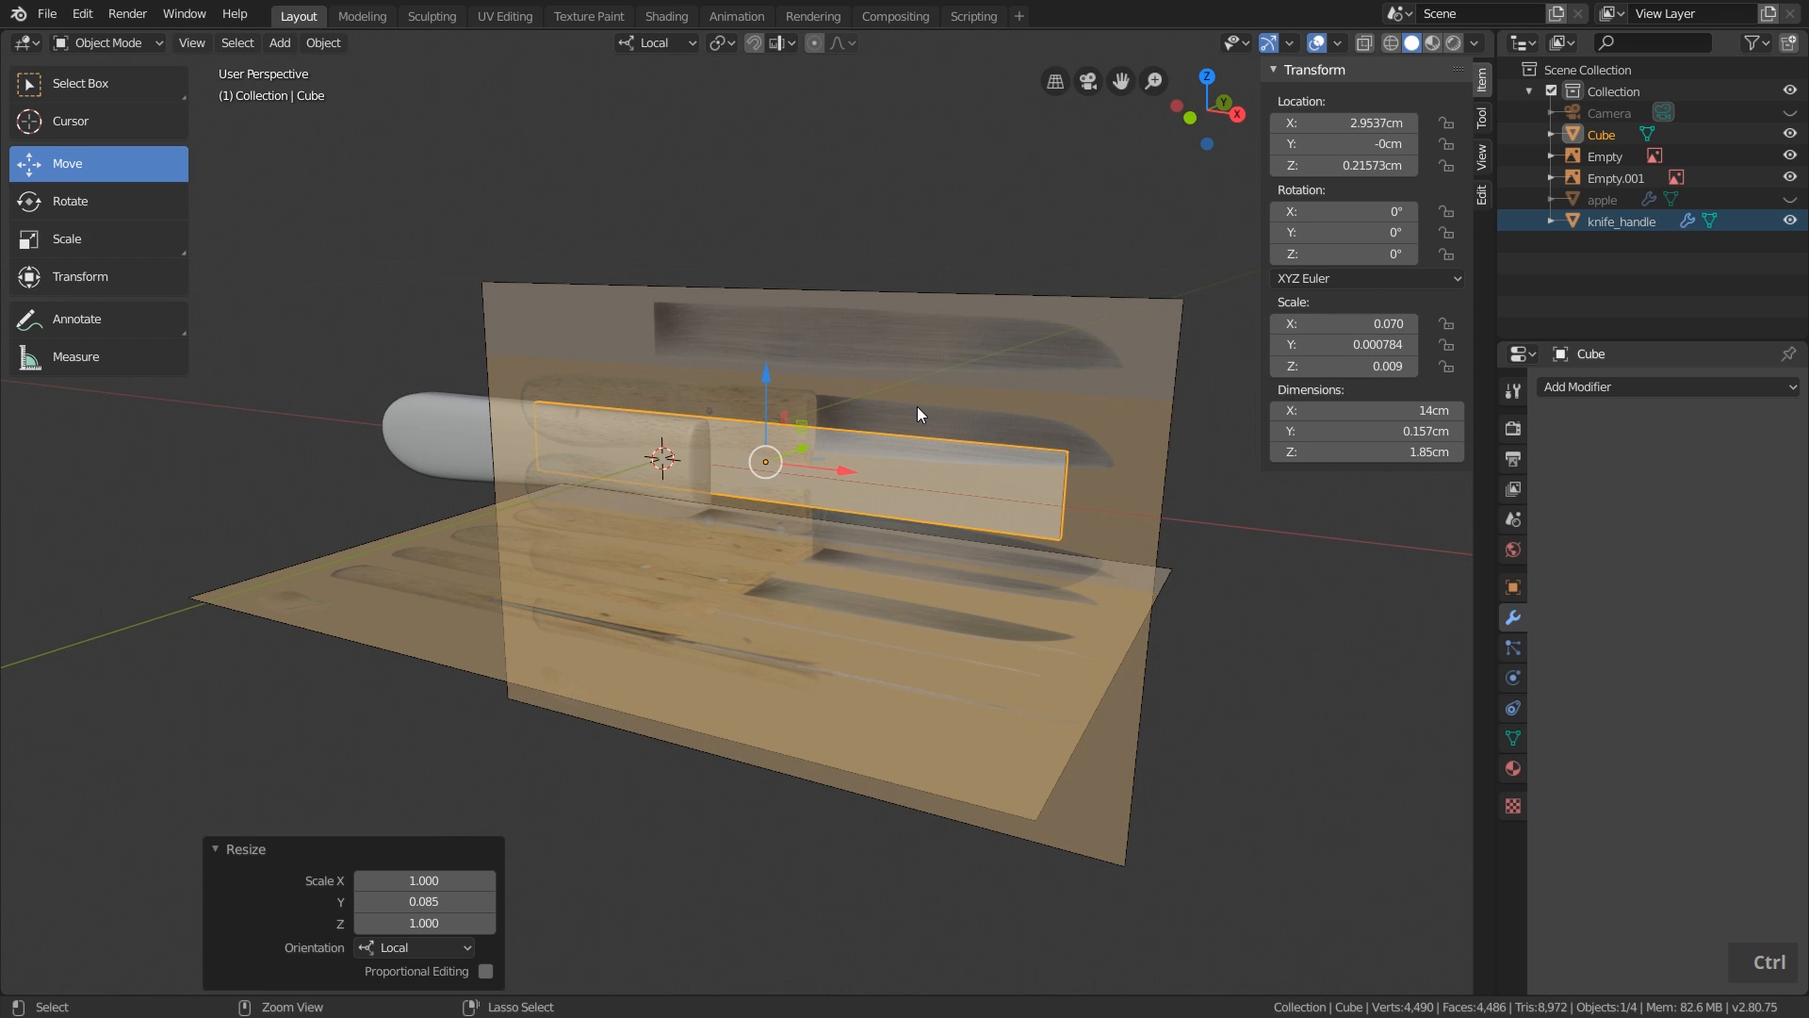
pyautogui.hotkey('ctrl', 'a')
pyautogui.click(822, 407)
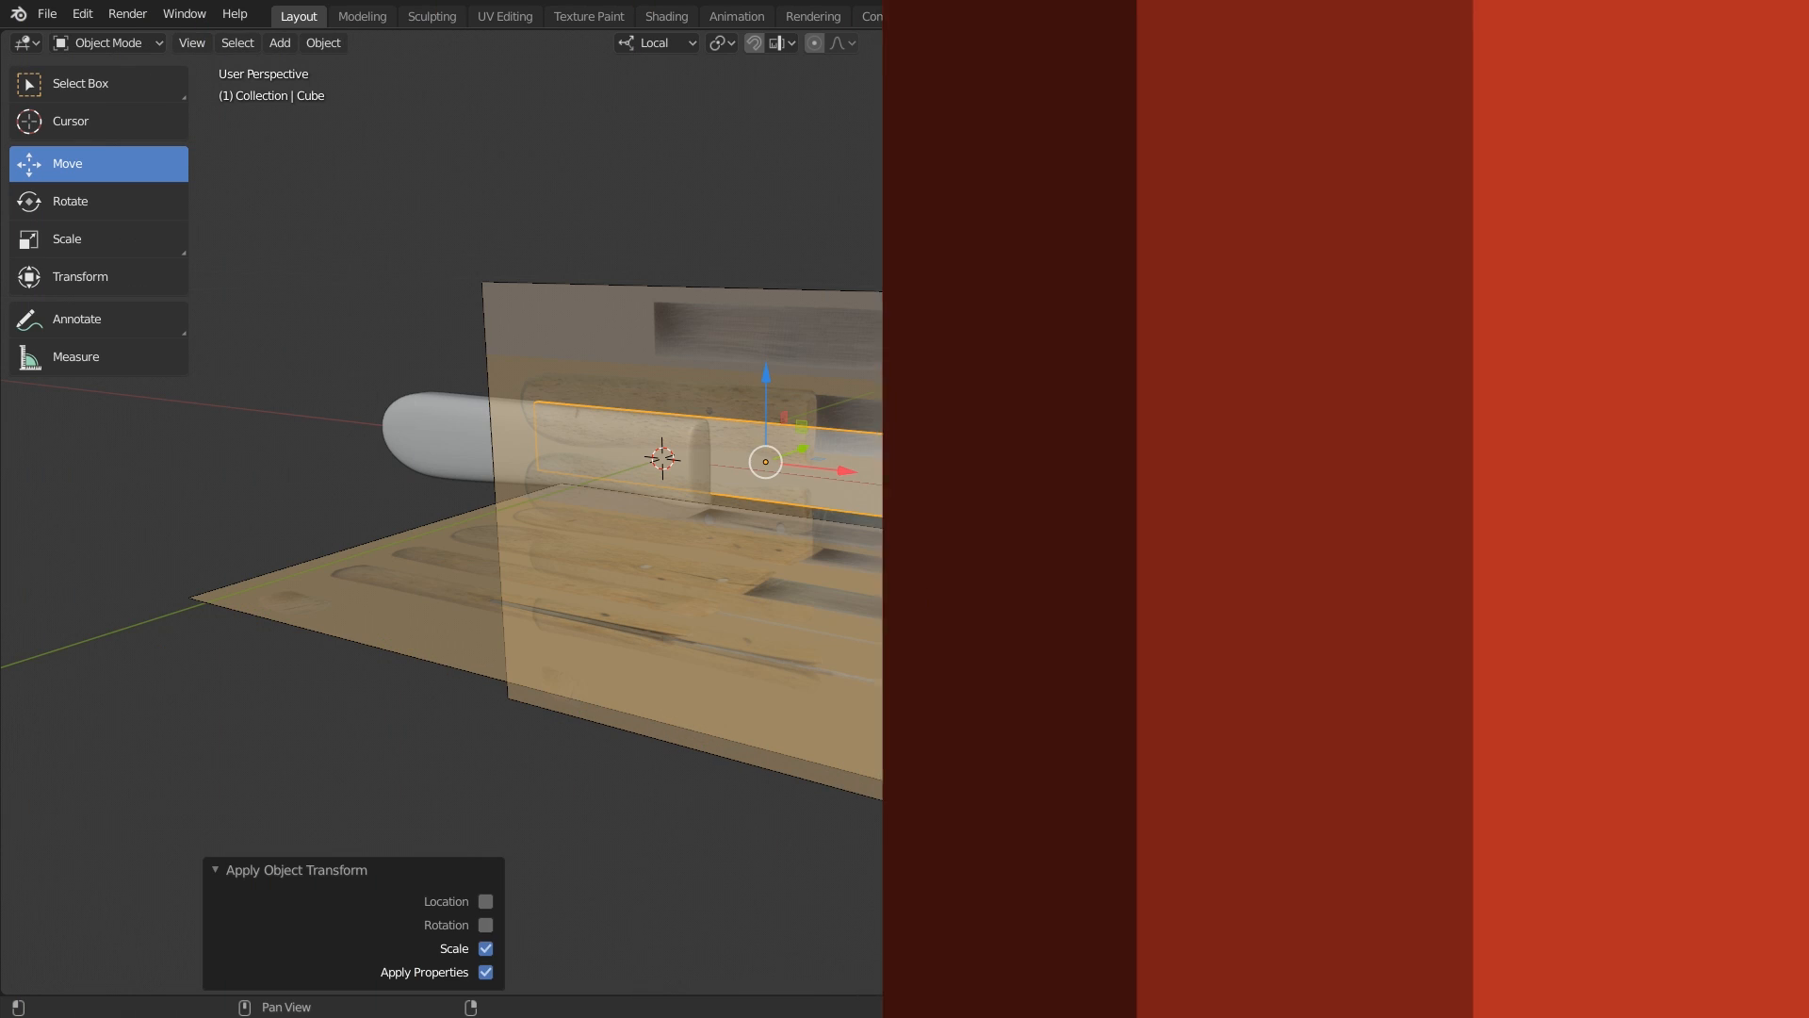
# Enter Edit Mode on the blade block and turn on X-ray display, viewing it from its tip end.
pyautogui.press('Tab')
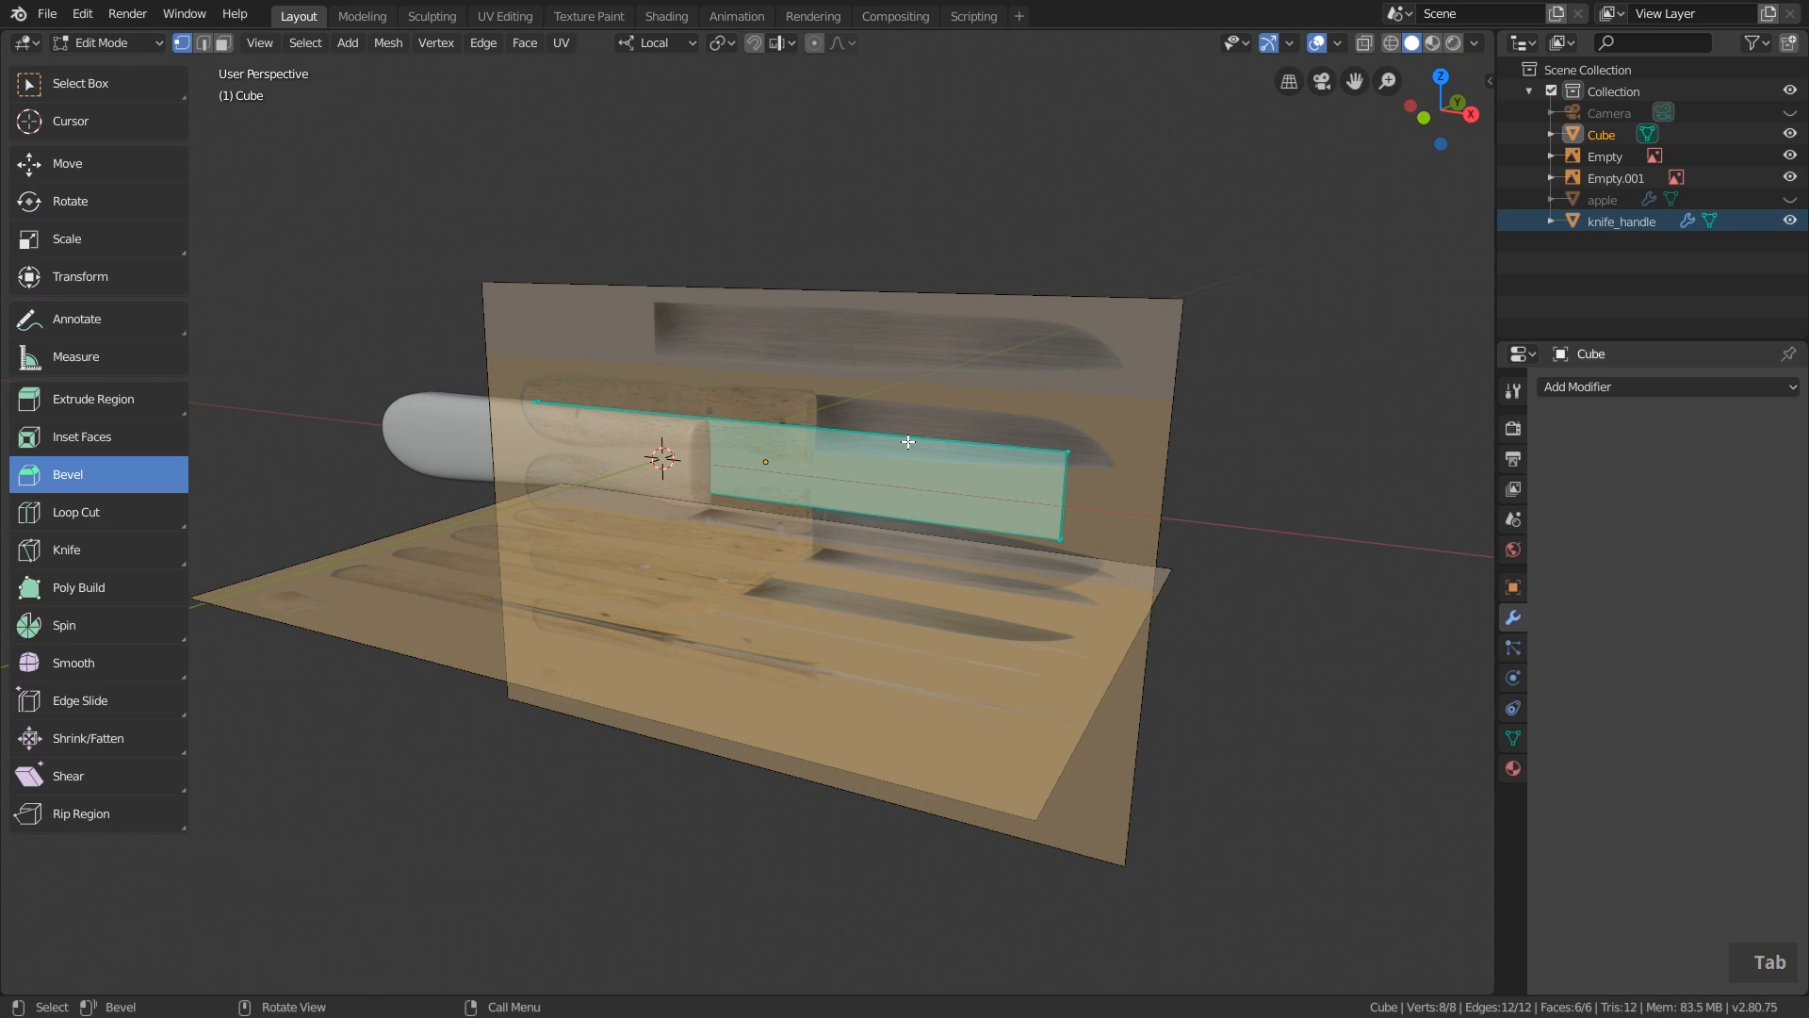
pyautogui.moveTo(907, 442); pyautogui.dragTo(1209, 349, button='middle')
pyautogui.hotkey('alt', 'z')
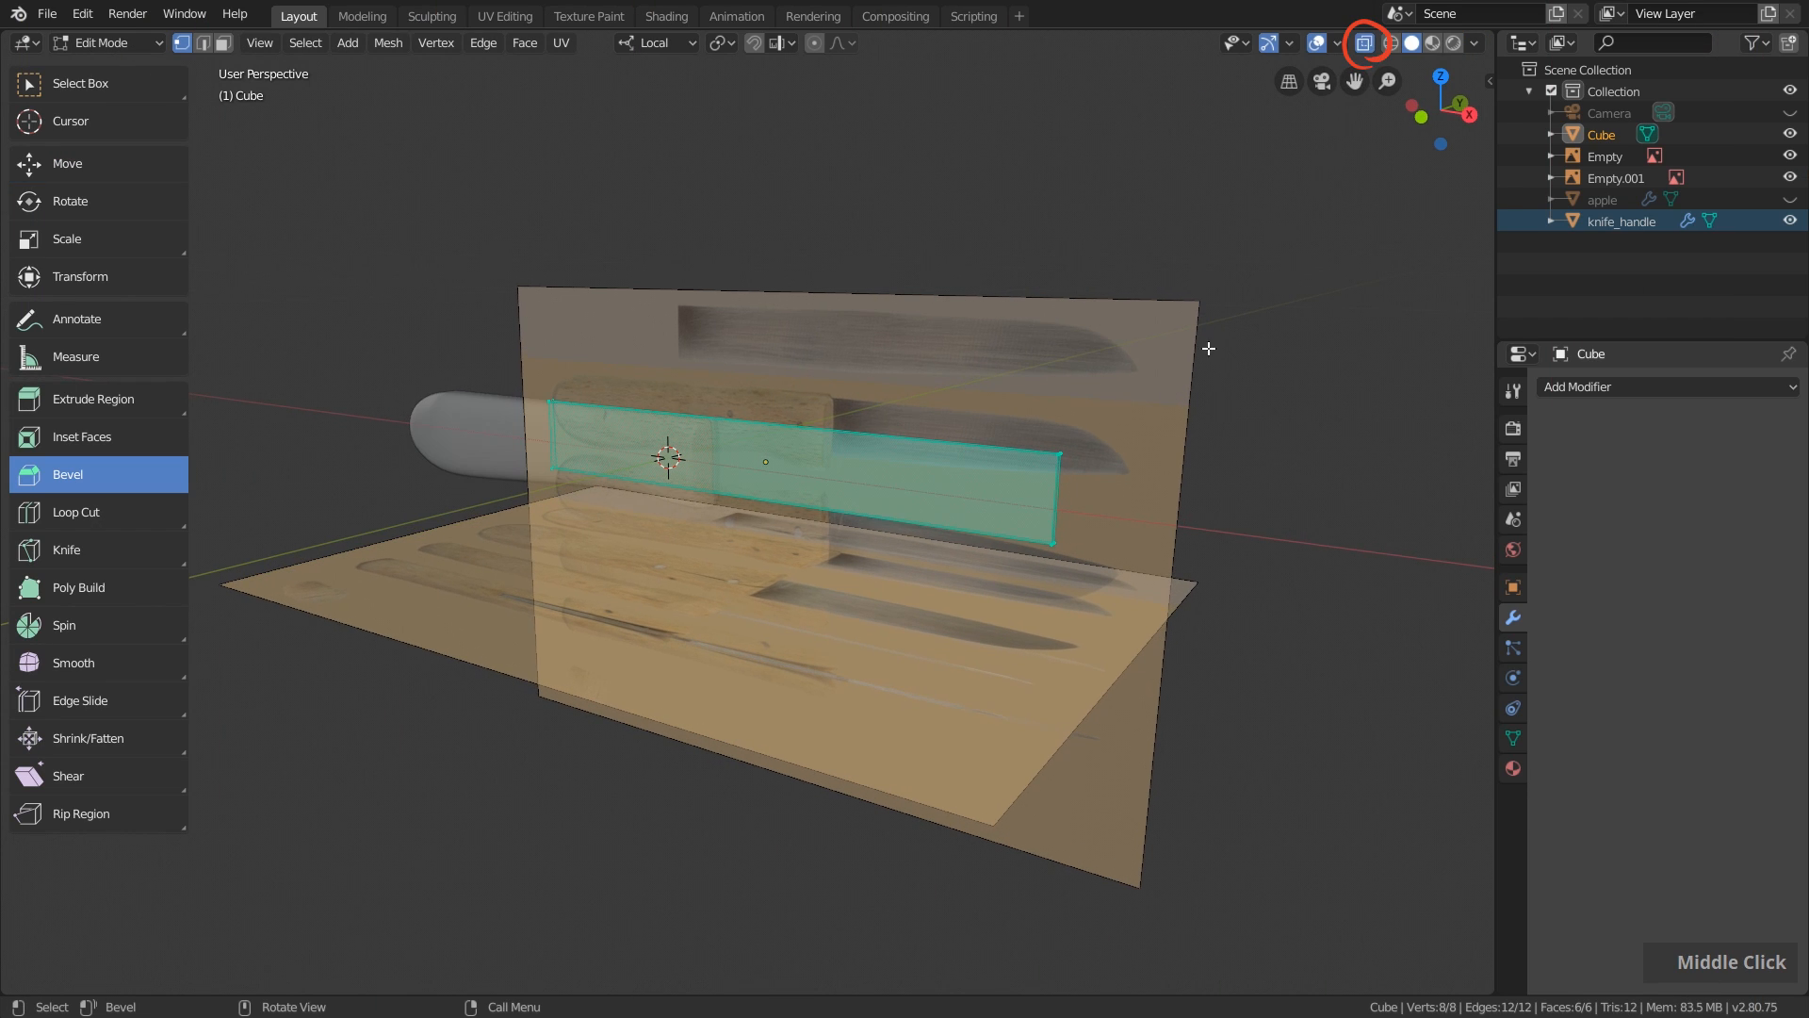
pyautogui.scroll(4, 1059, 503)
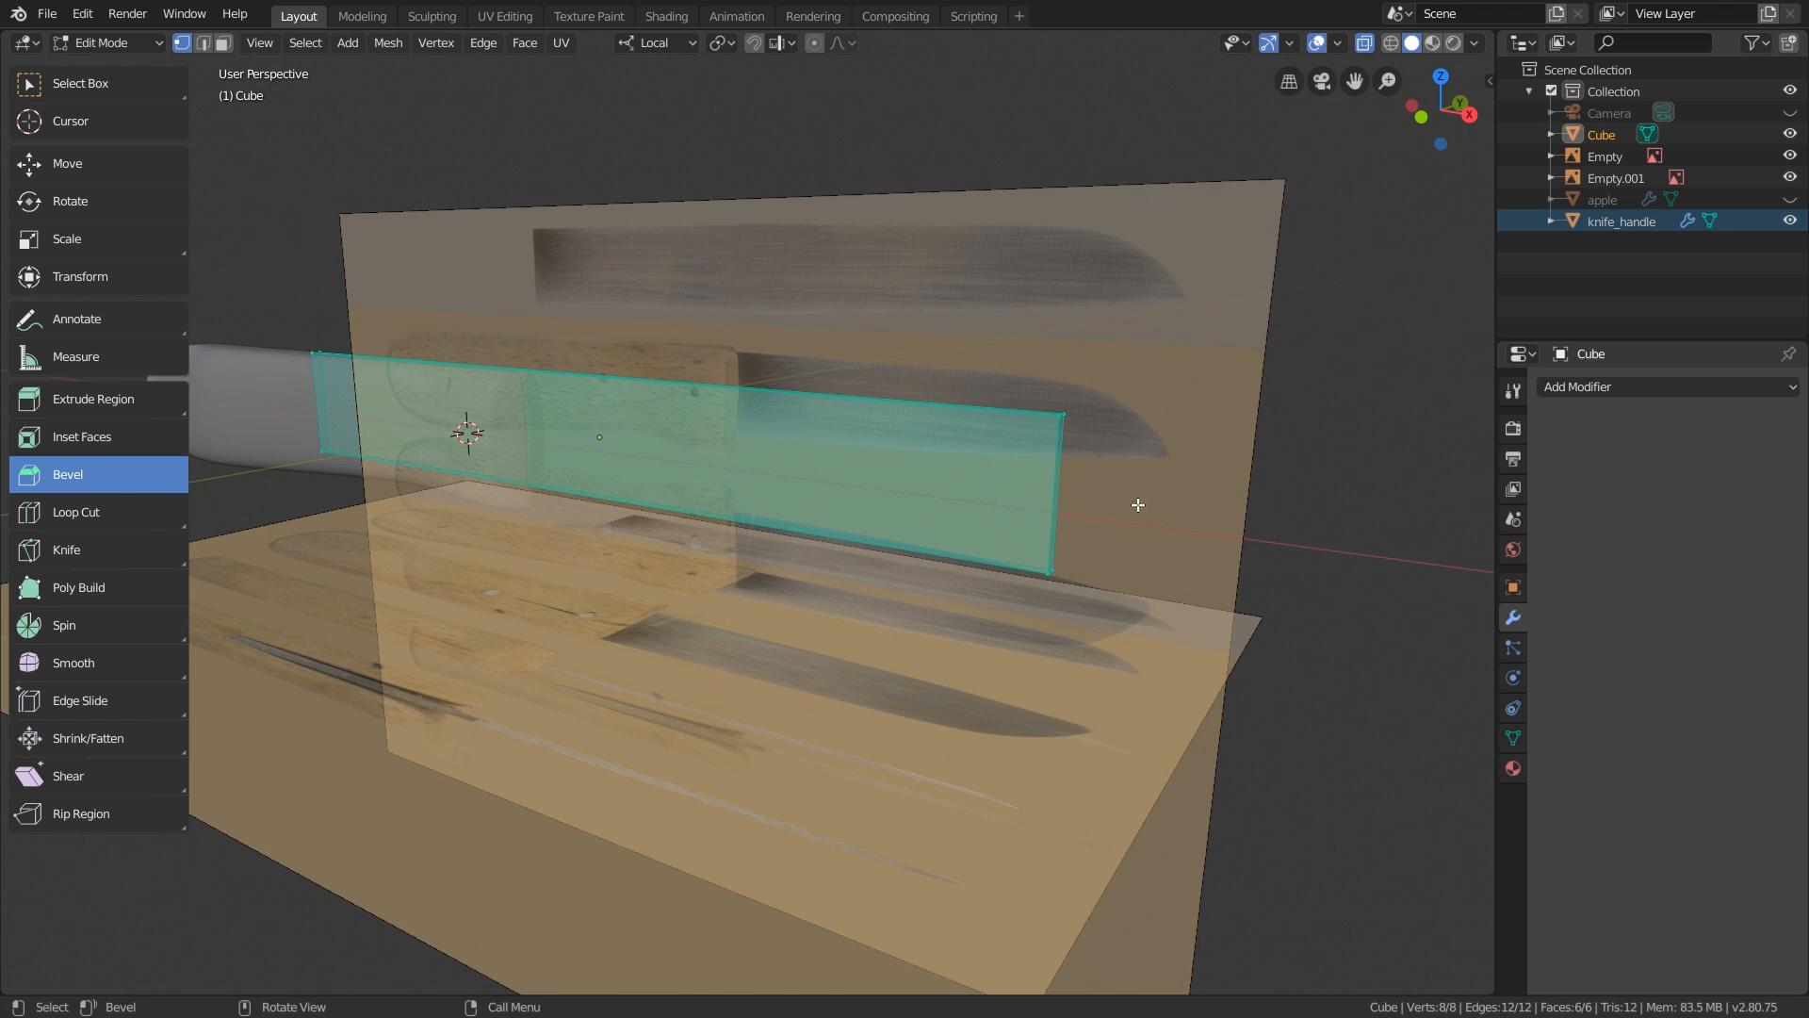
pyautogui.moveTo(1138, 505); pyautogui.dragTo(893, 645, button='middle')
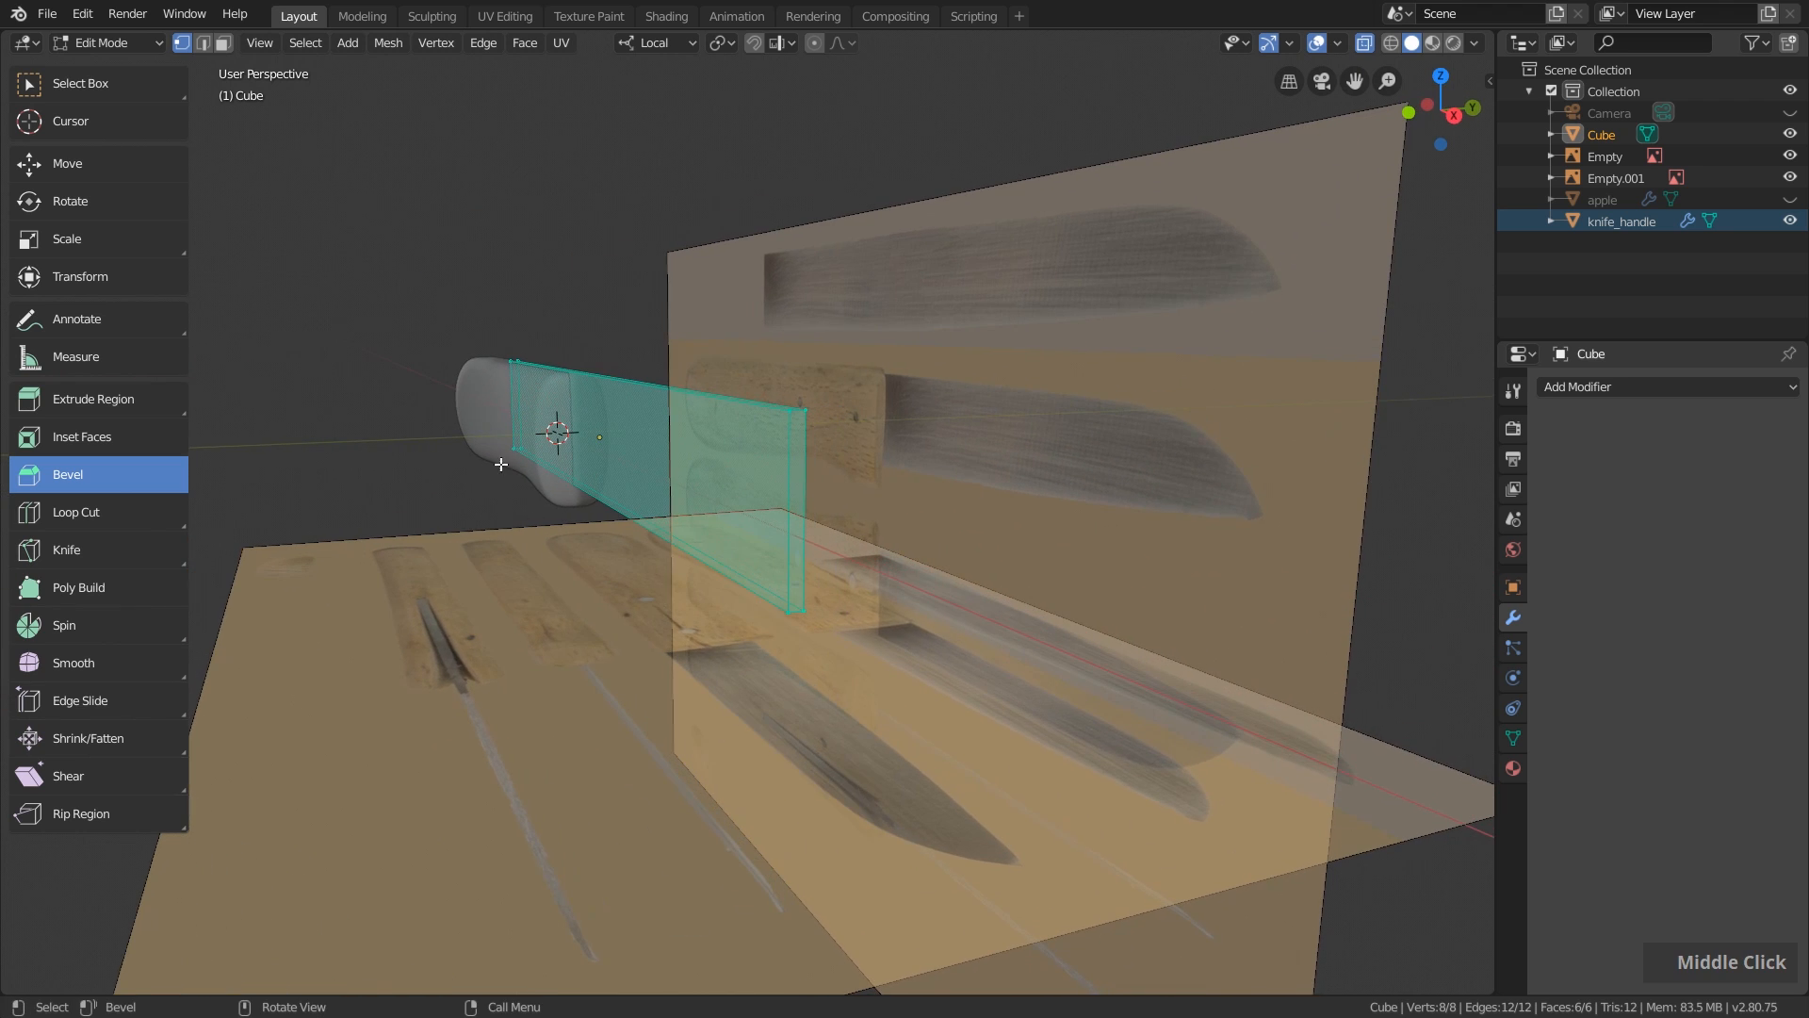
# Box-select only the four lower vertices of the blade block and scale them to 0 along Y to form the cutting edge.
pyautogui.hotkey('alt', 'a')
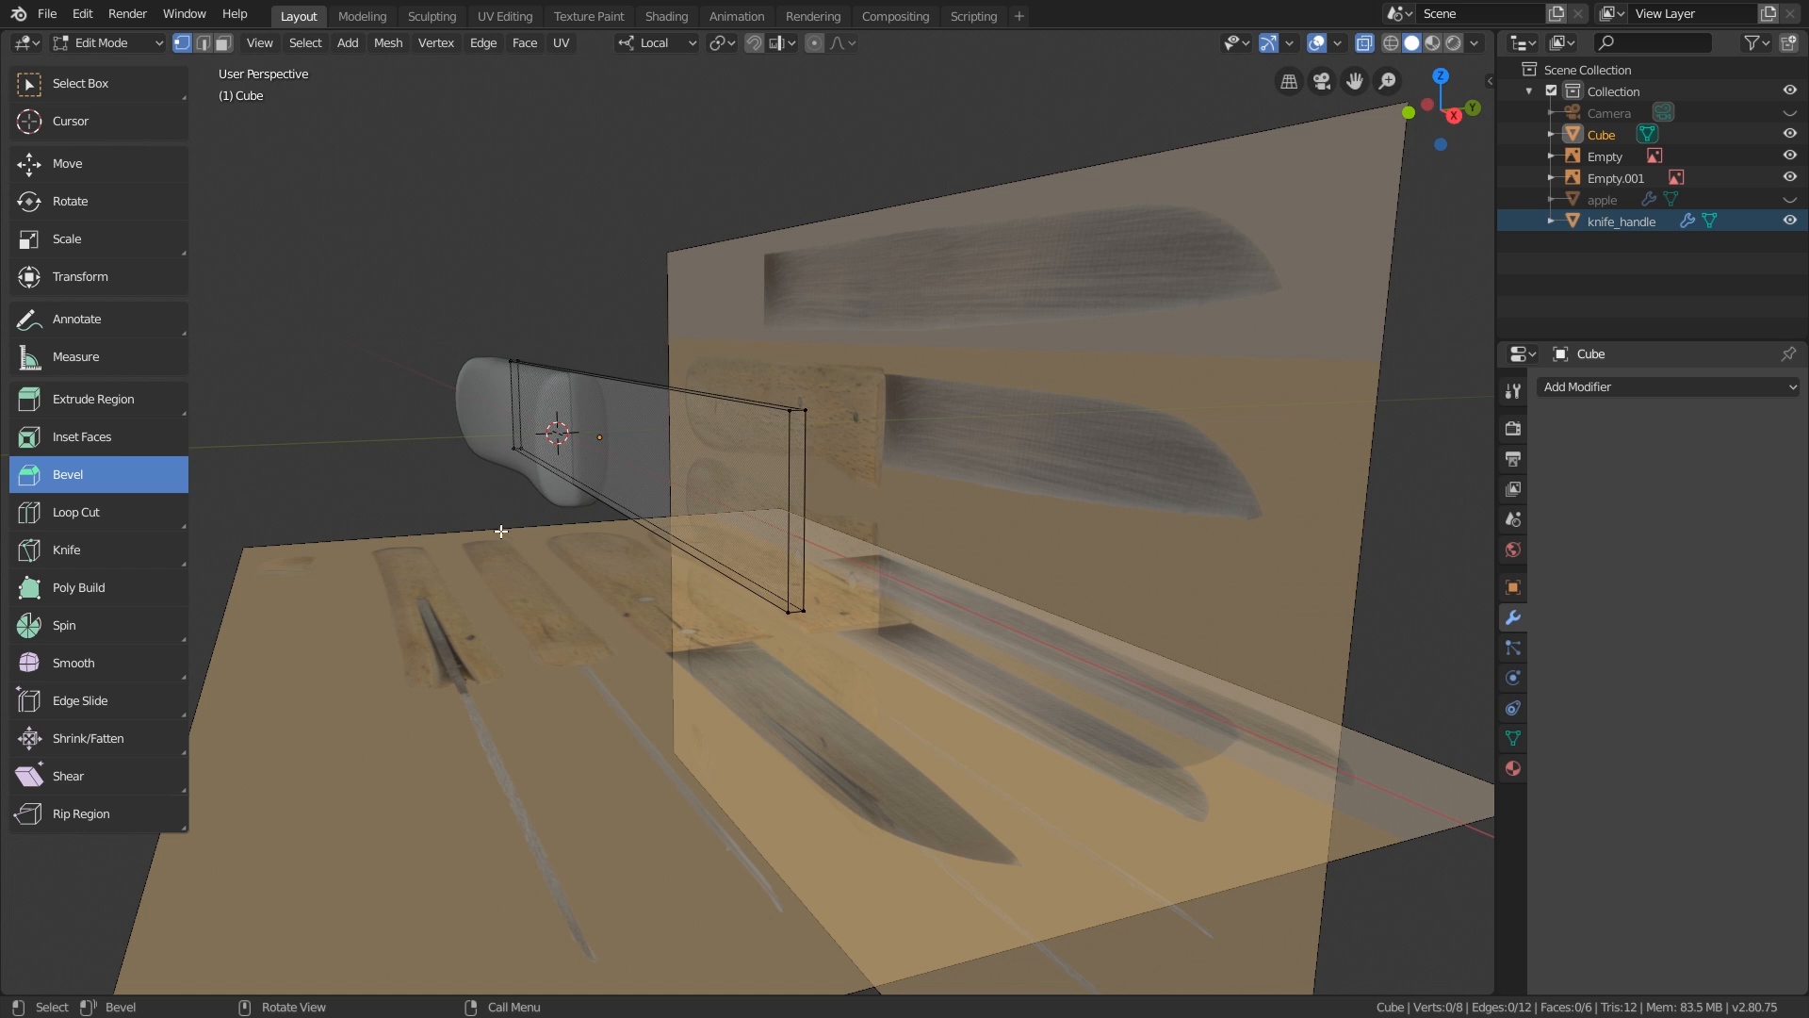
pyautogui.click(68, 87)
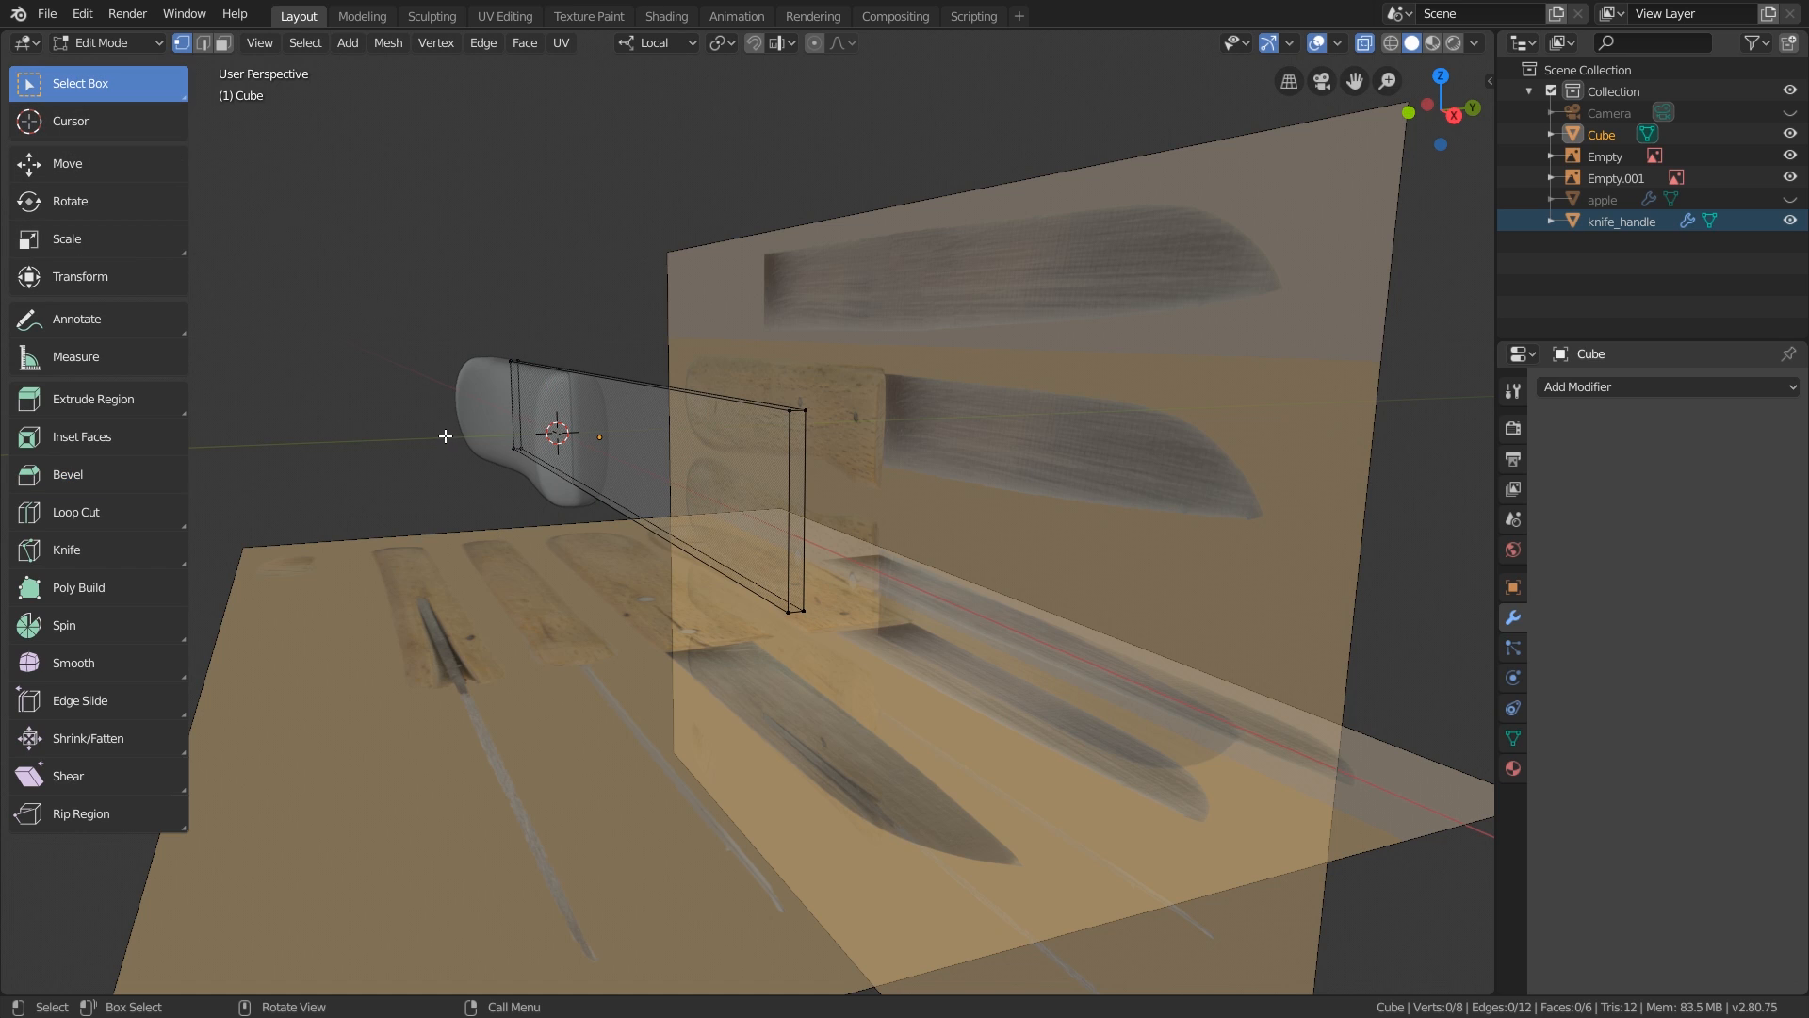
pyautogui.moveTo(444, 430); pyautogui.dragTo(823, 621)
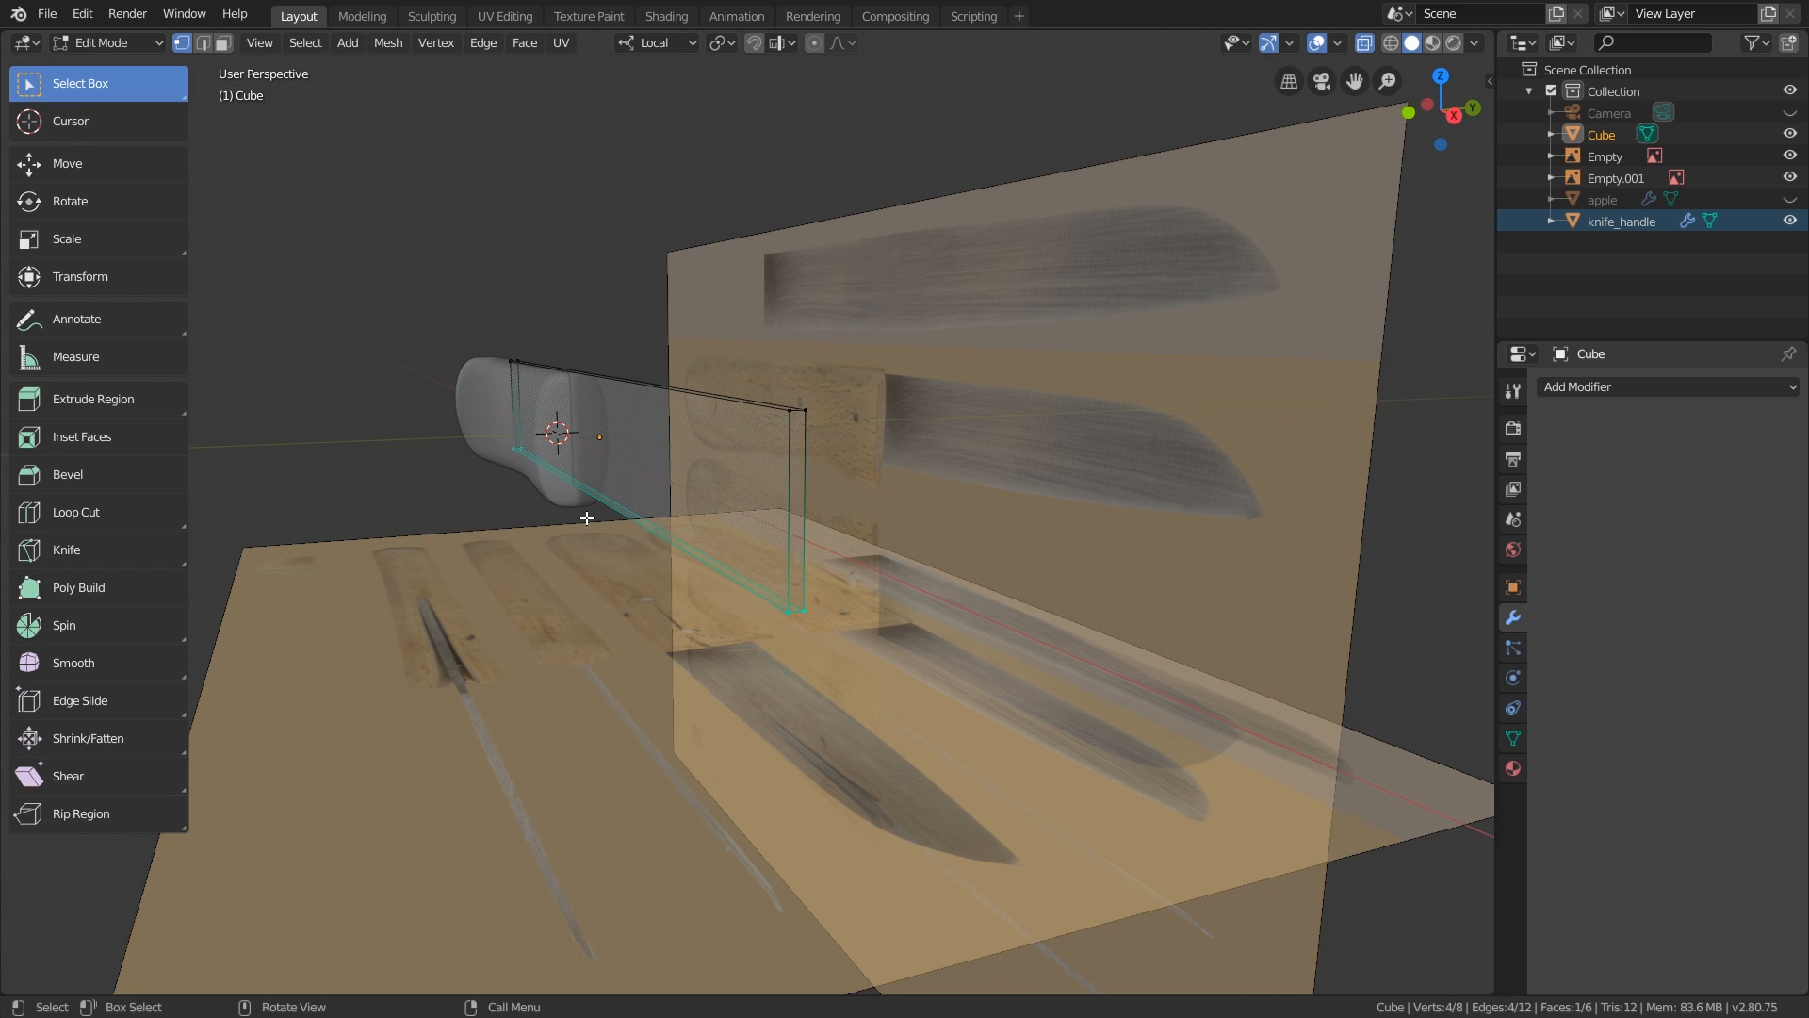
pyautogui.scroll(3, 728, 613)
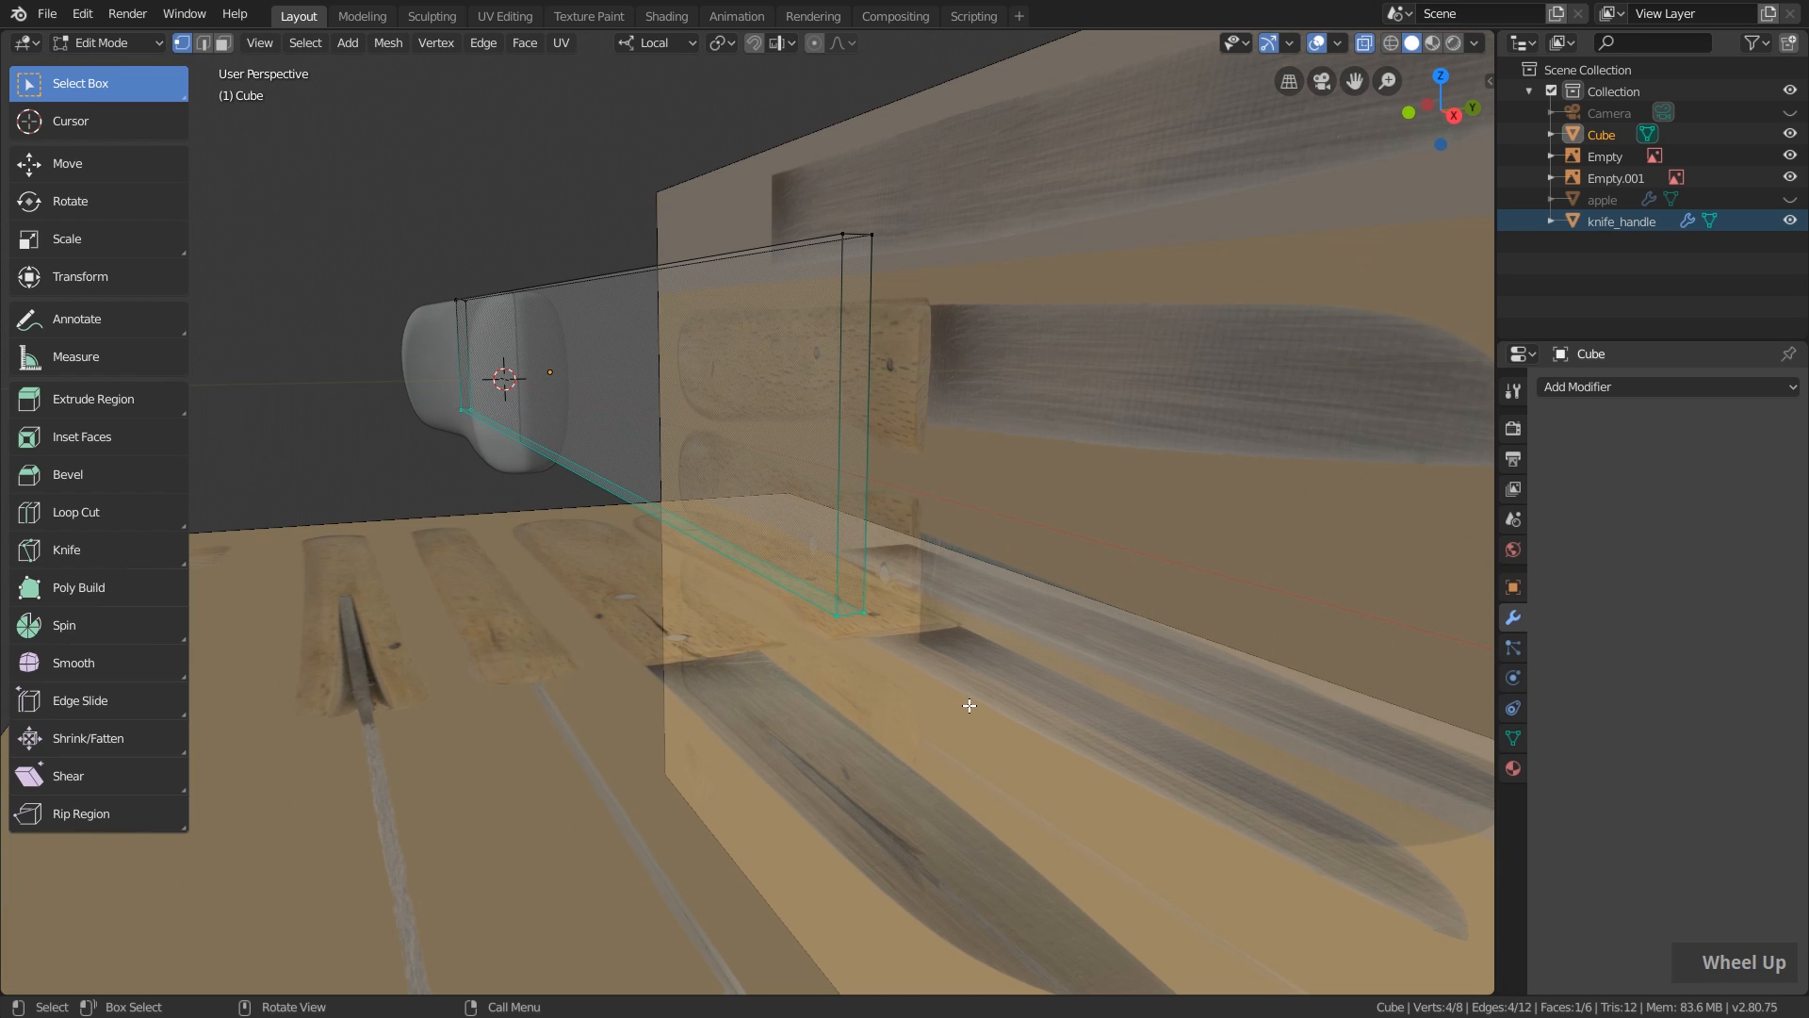
pyautogui.press('s')
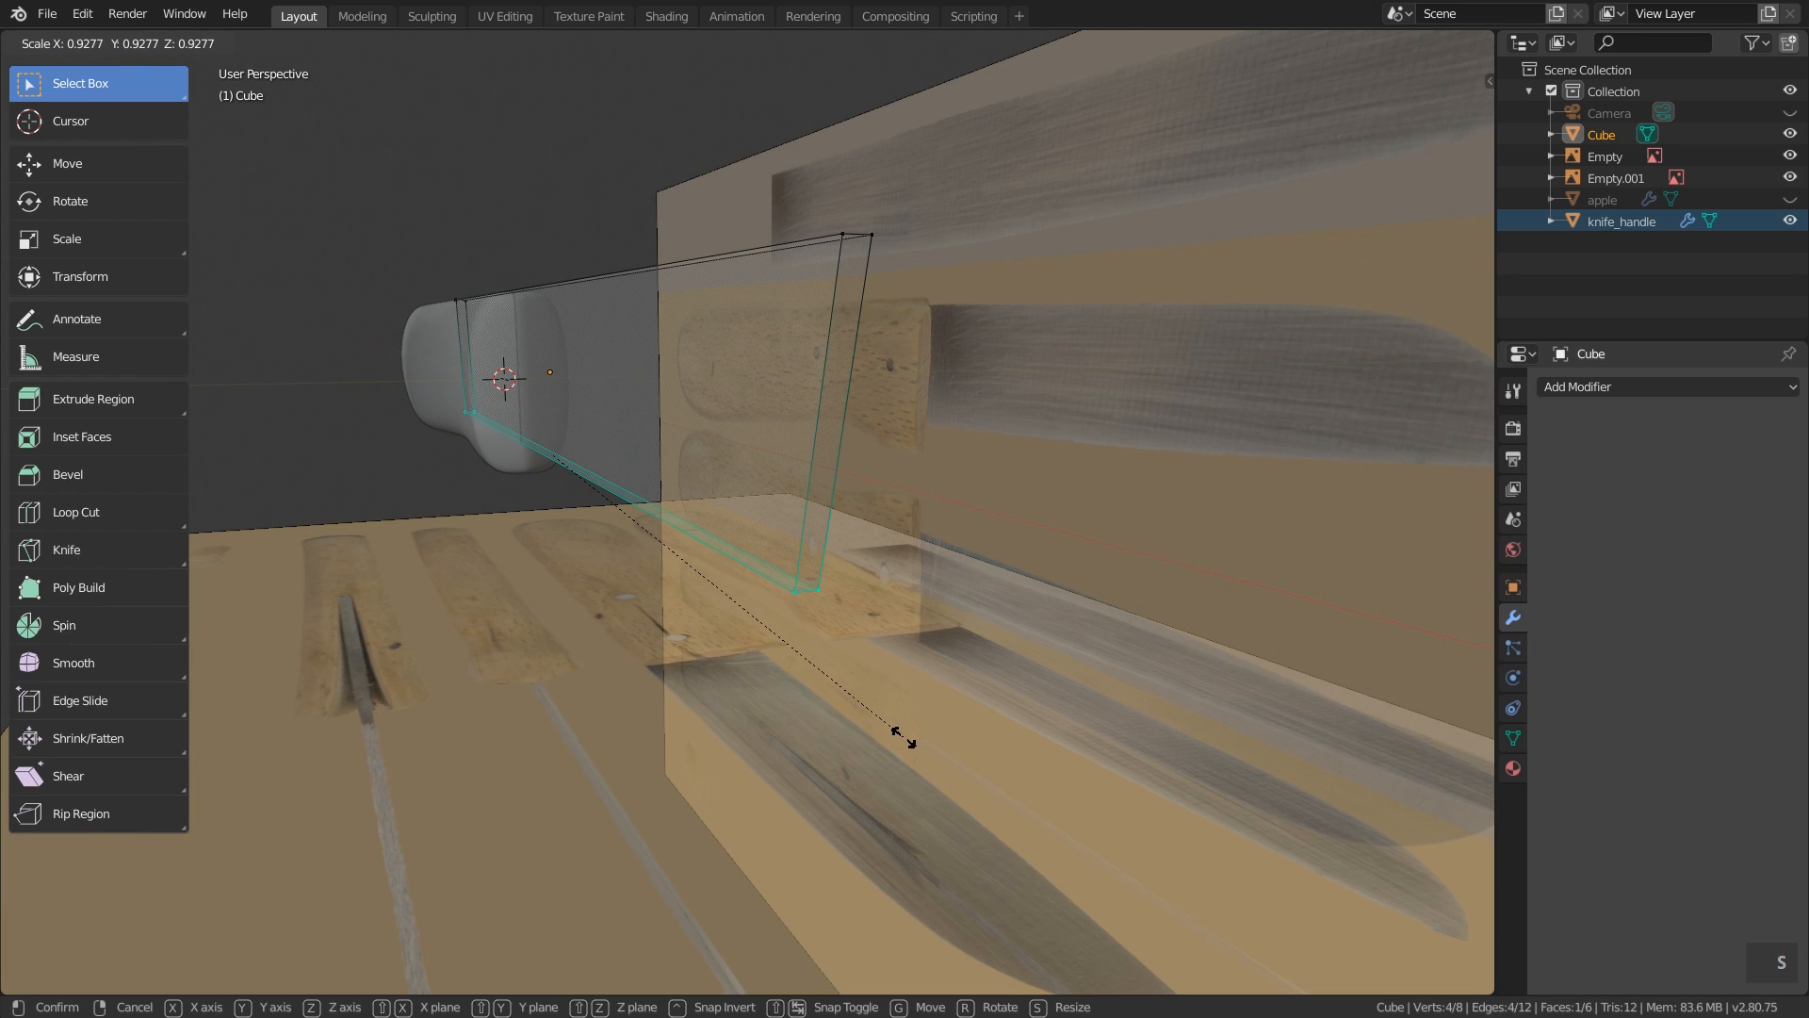
pyautogui.press('y')
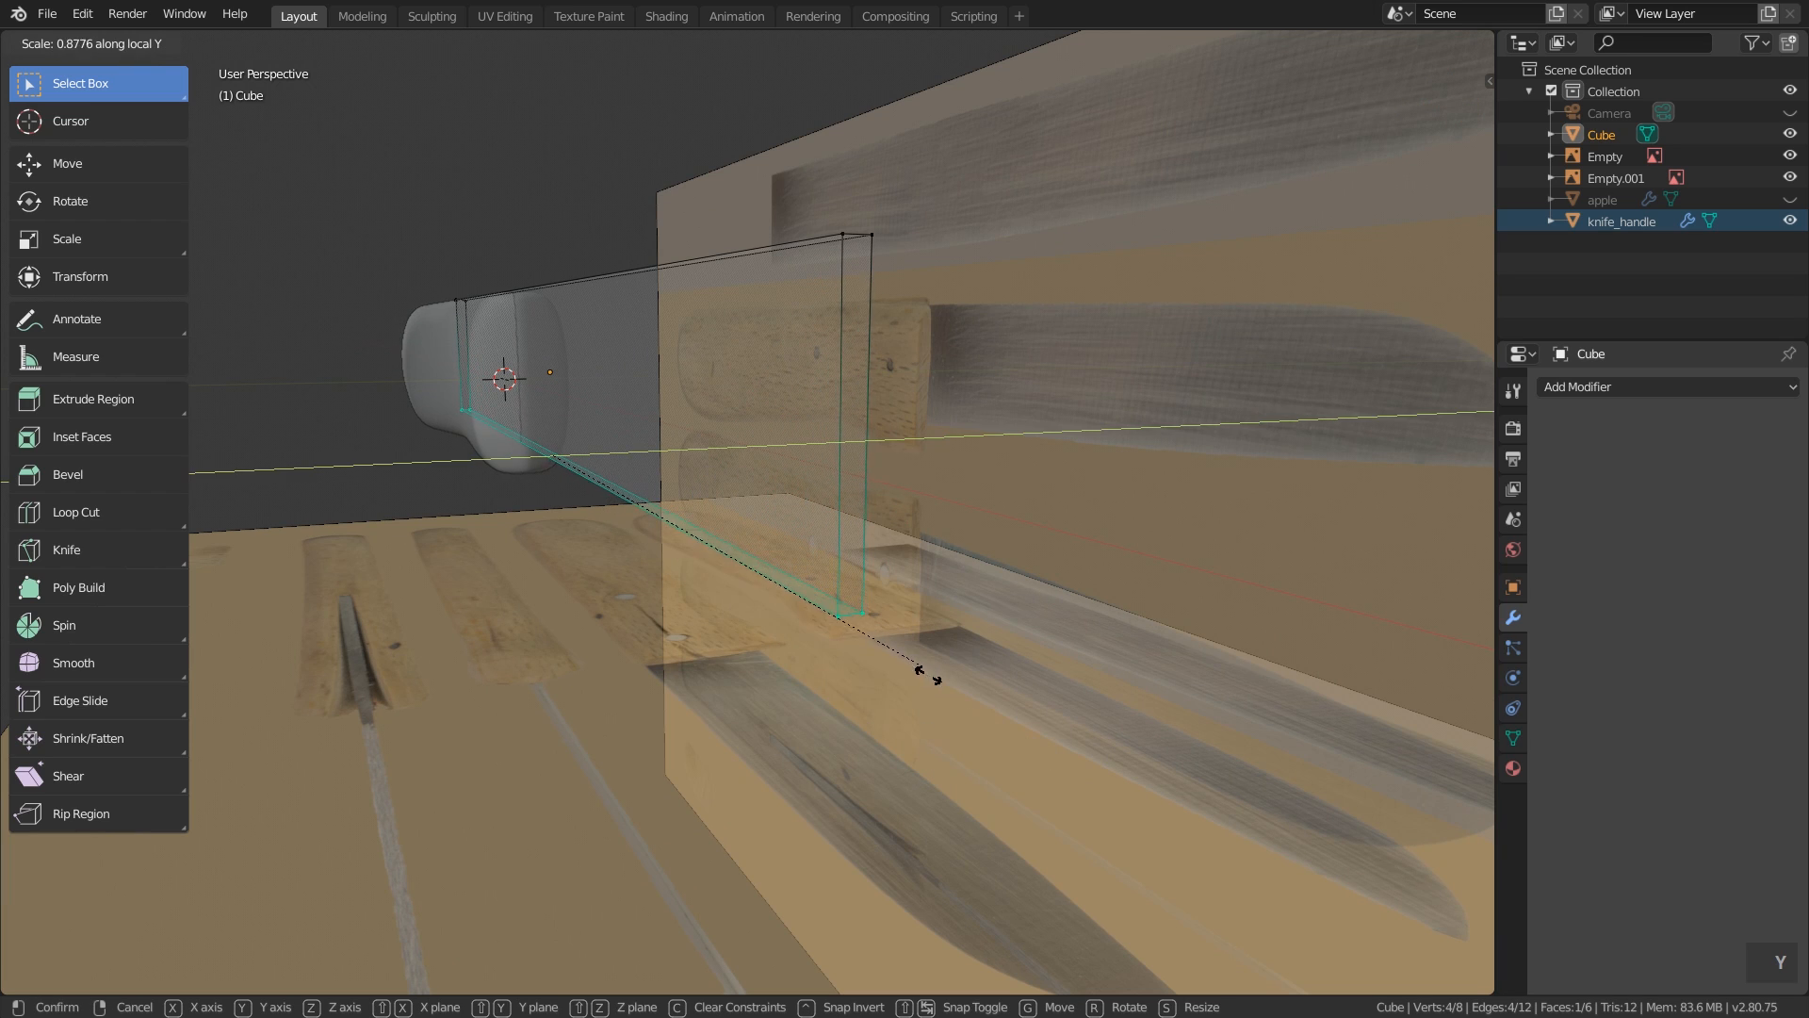
pyautogui.press('0')
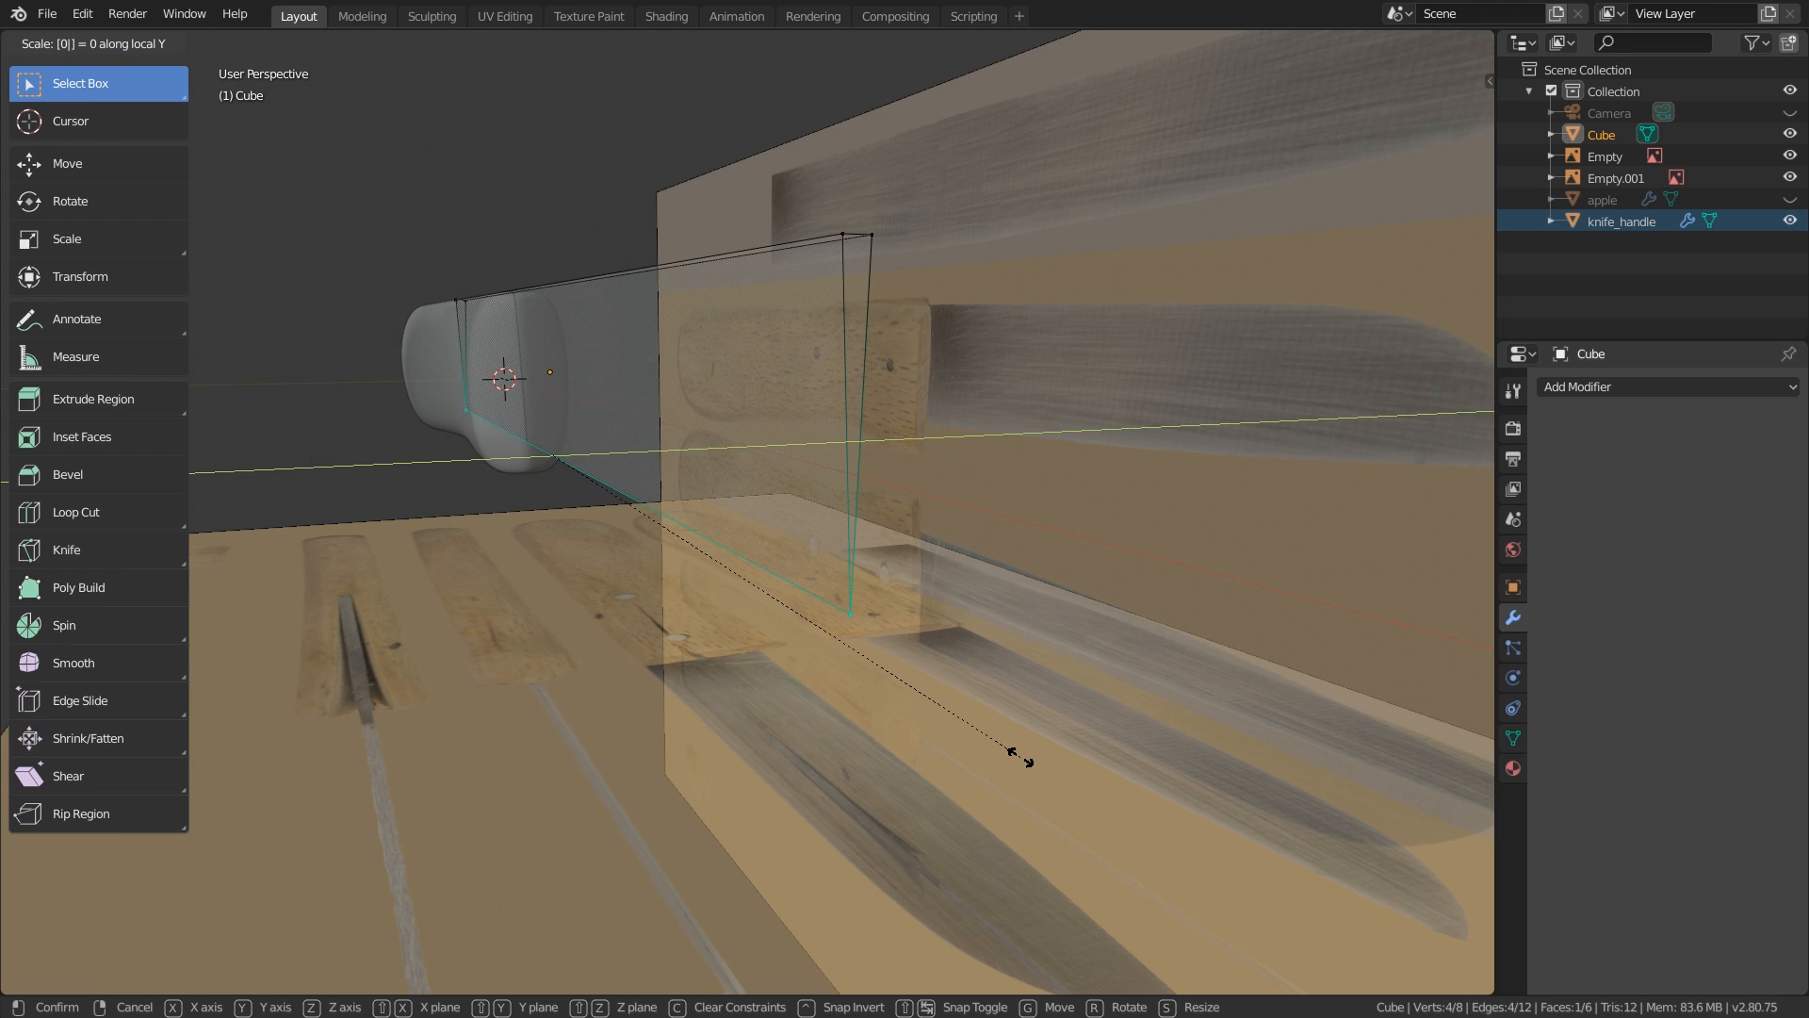
pyautogui.press('Return')
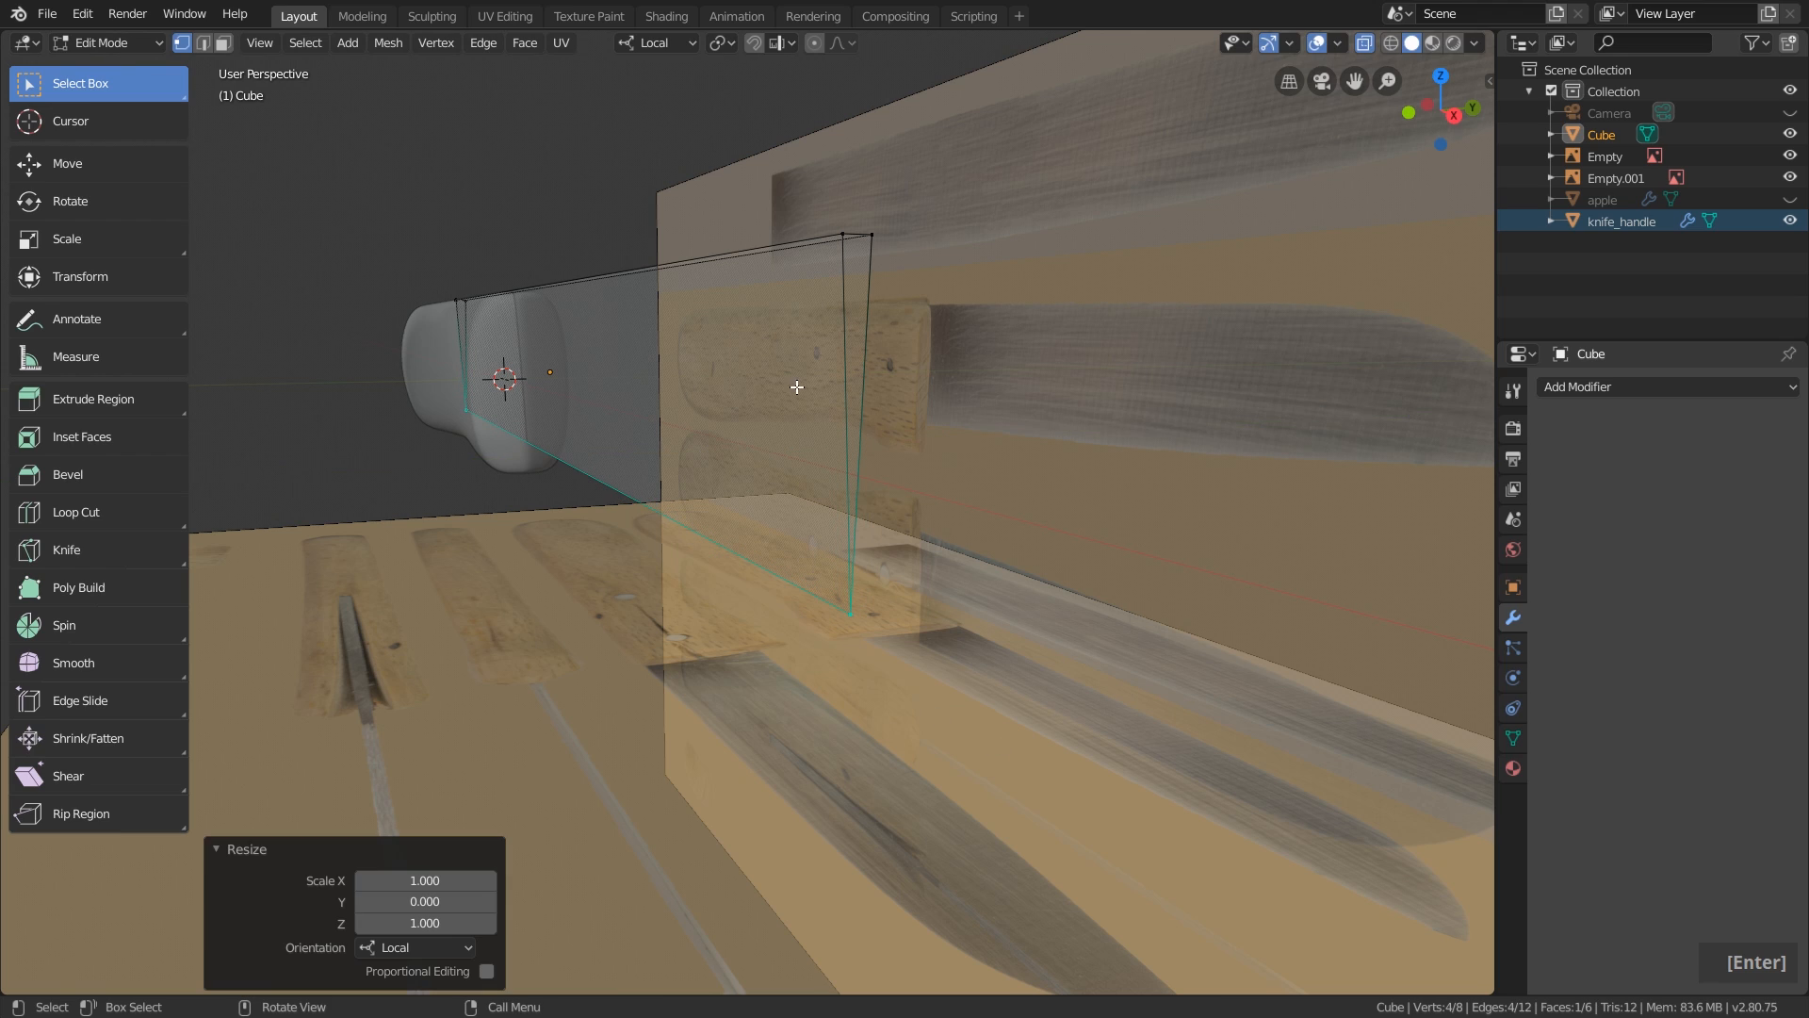
# Test-move a single vertex at the lower tip corner and cancel the move to check for an overlapping duplicate.
pyautogui.scroll(1, 862, 636)
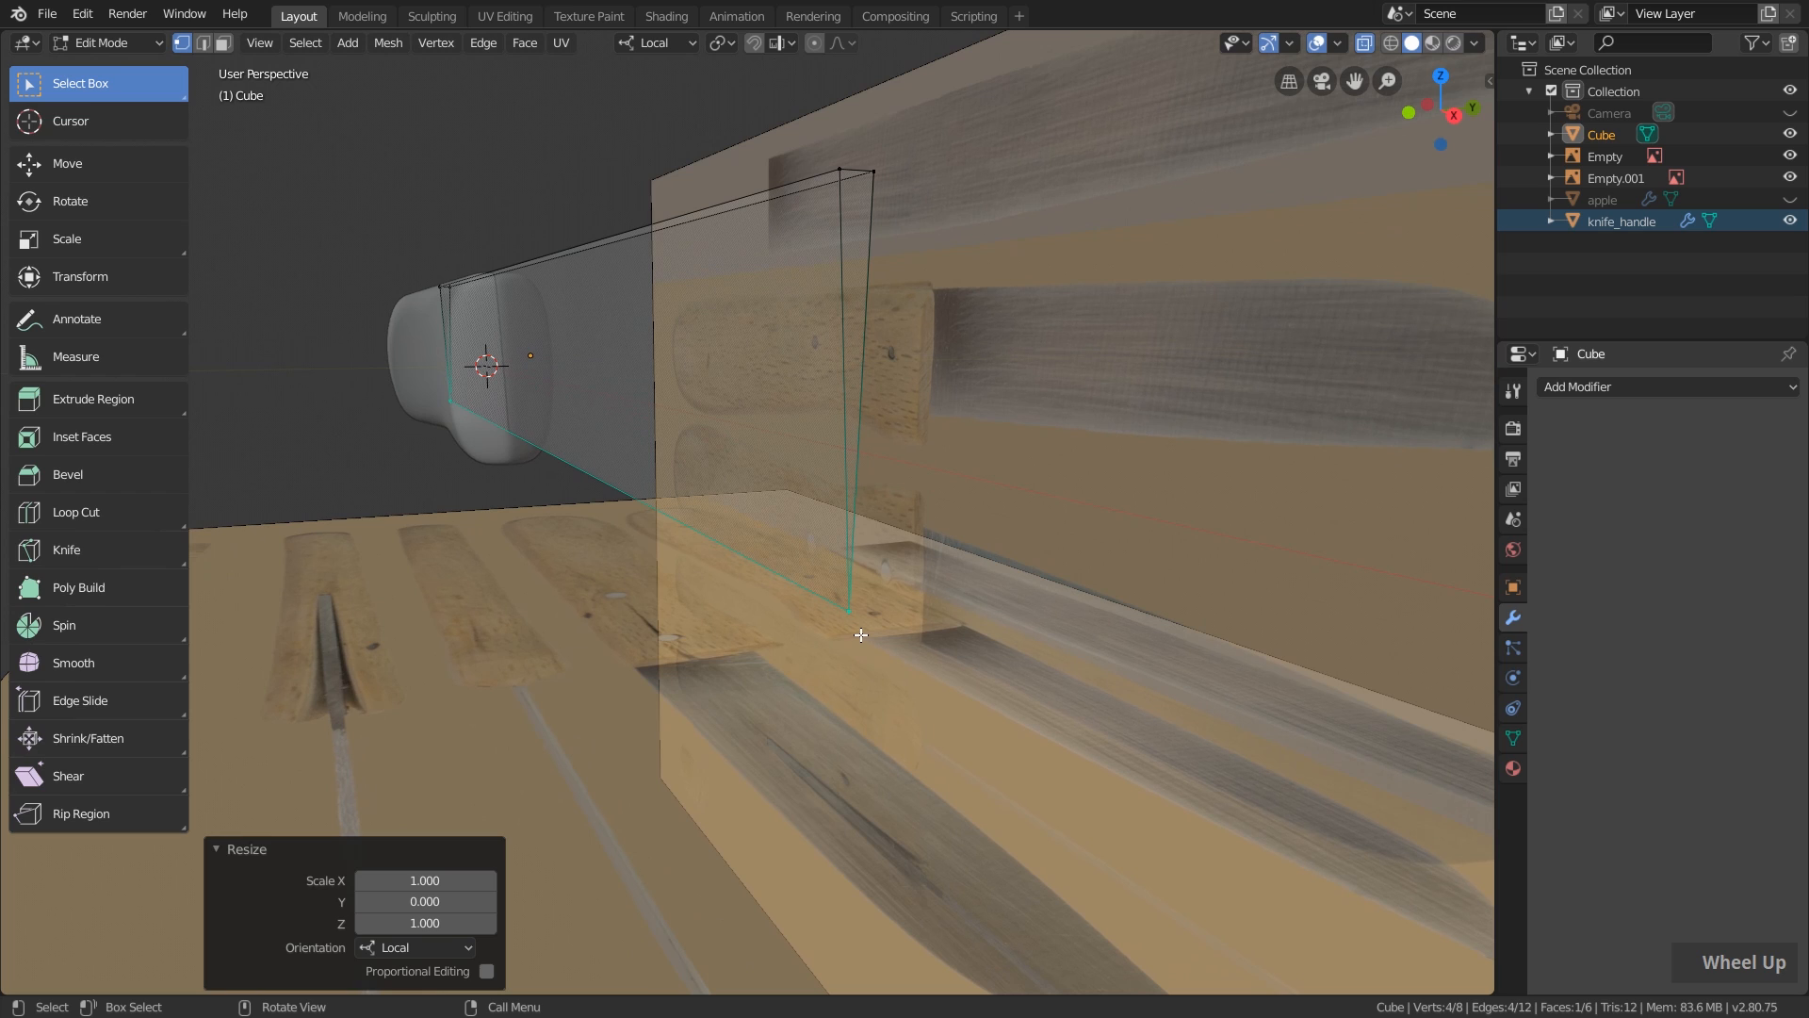
pyautogui.click(851, 617)
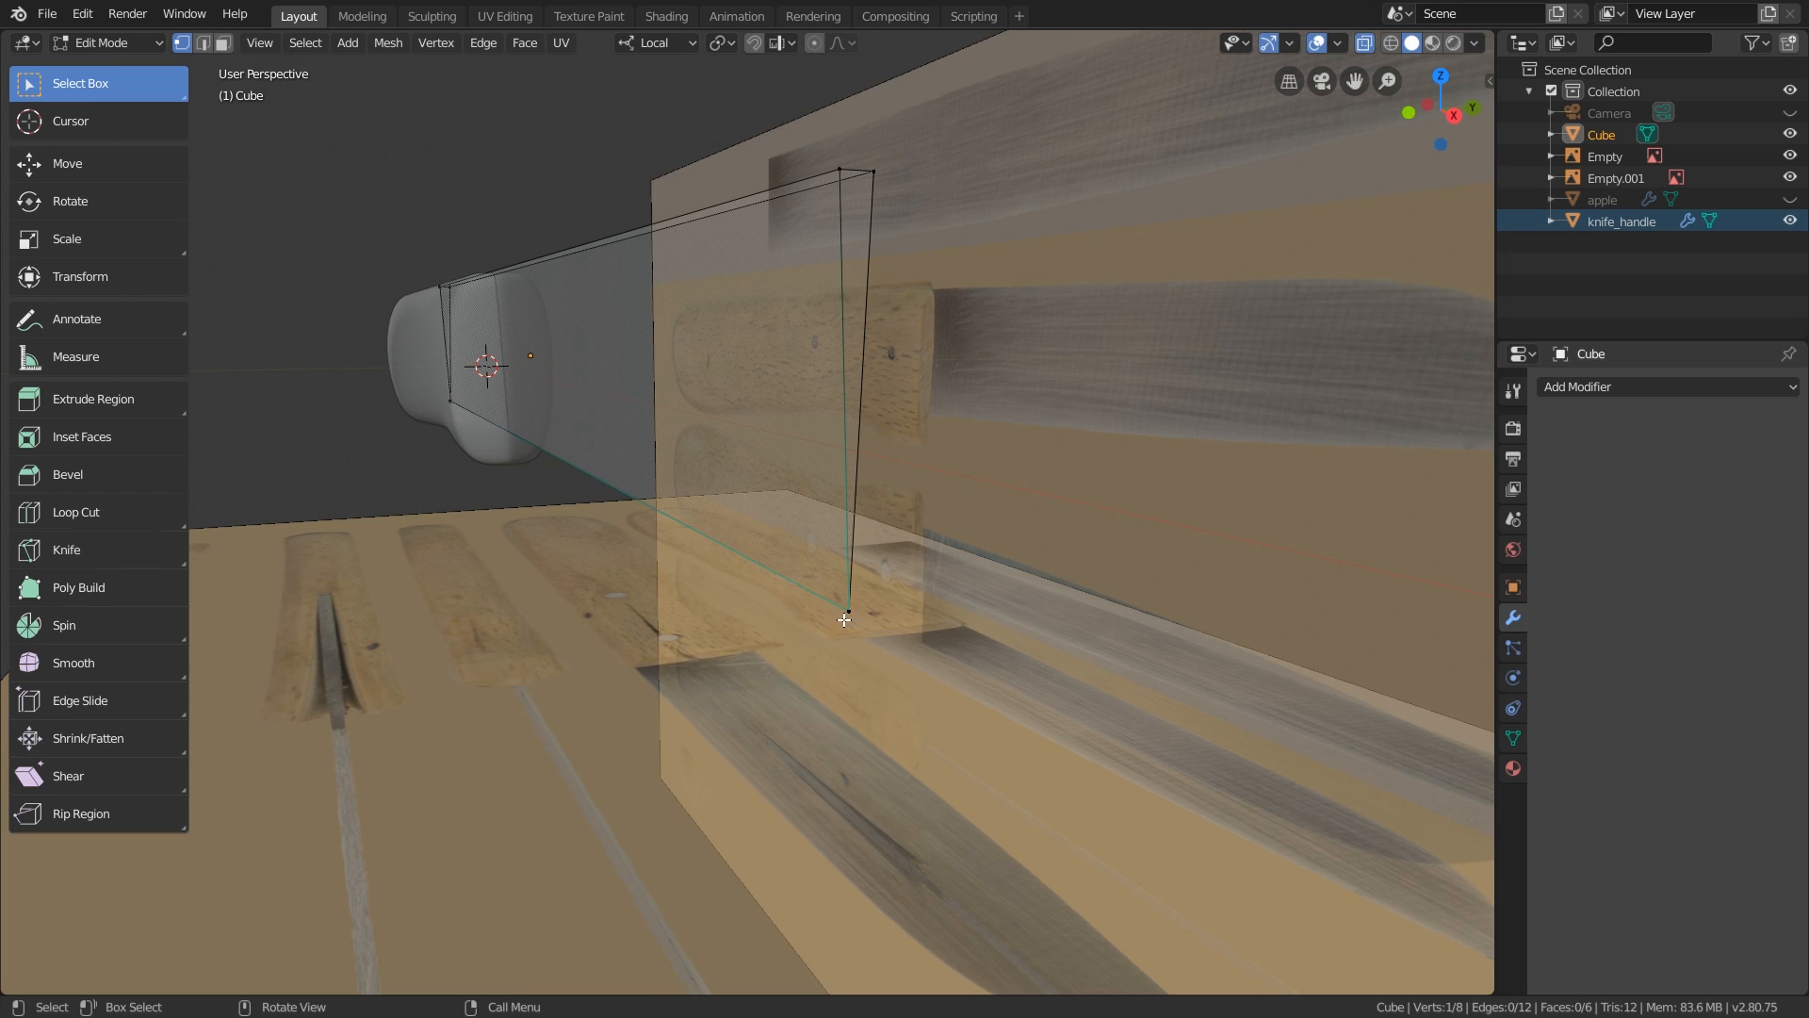
pyautogui.press('g')
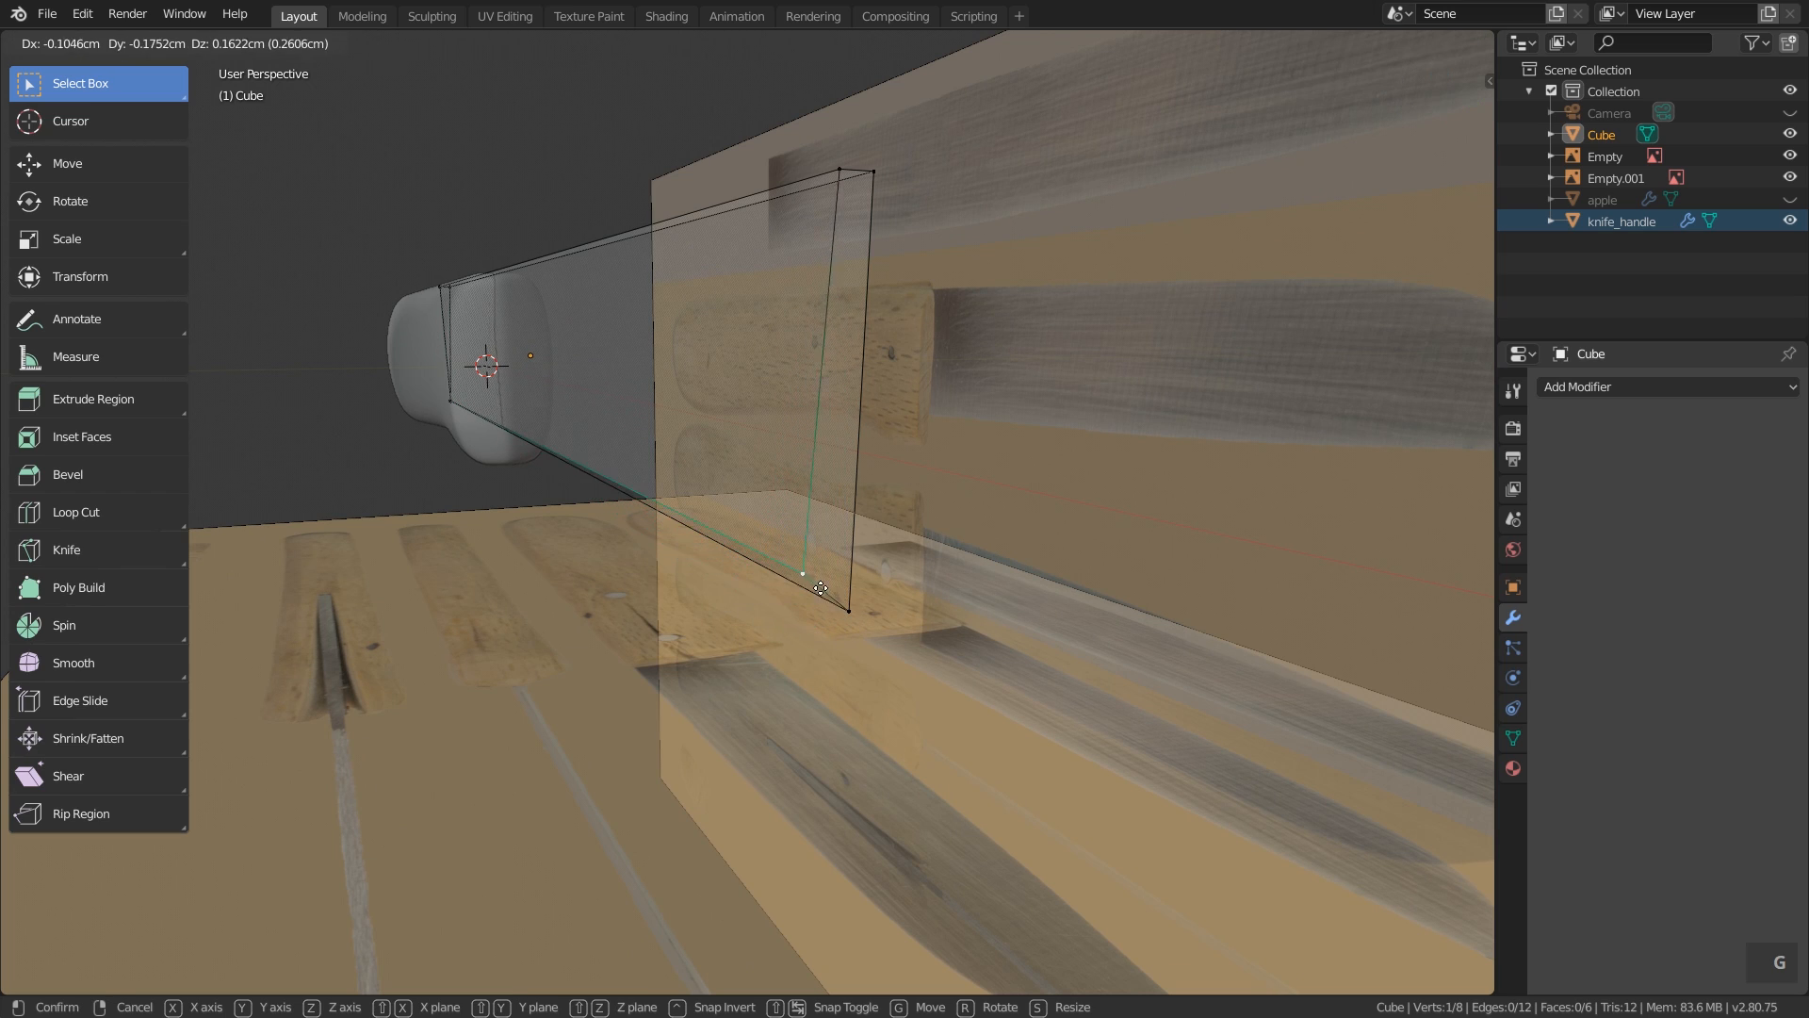
pyautogui.rightClick(863, 635)
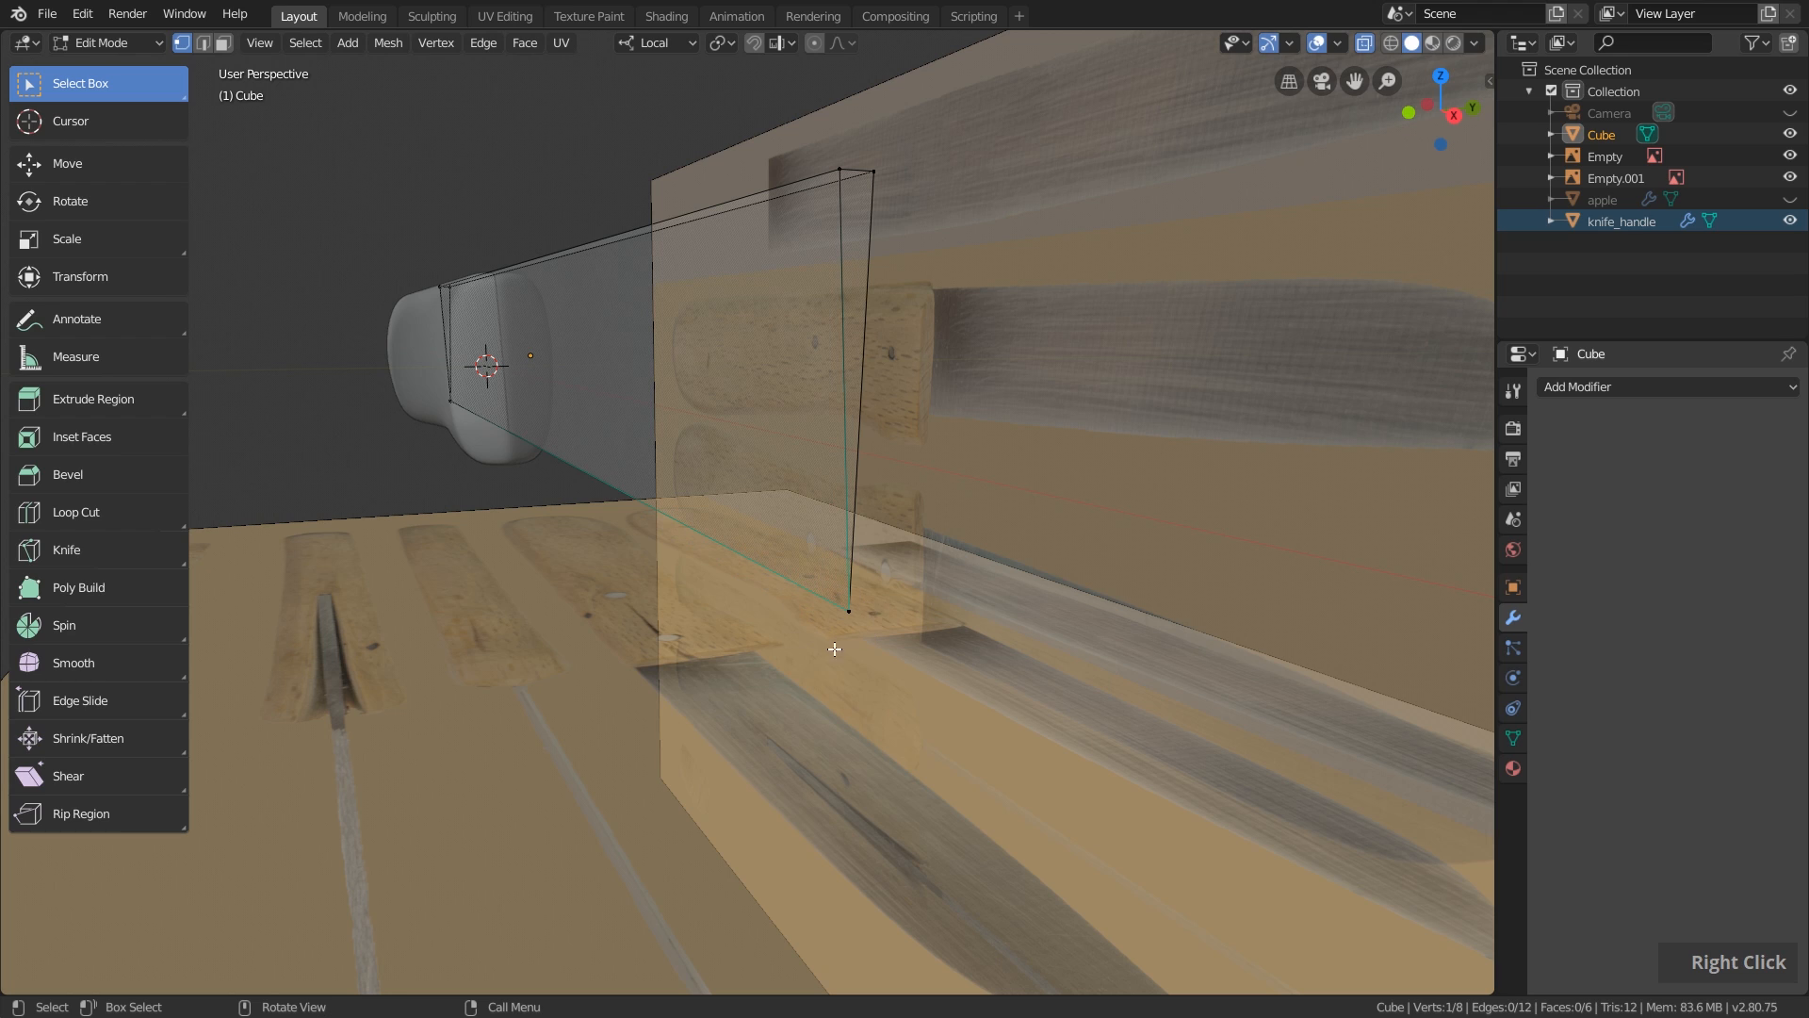
# Select the four vertices along the blade's cutting edge and merge them by distance at 0.001 cm.
pyautogui.click(578, 544)
pyautogui.moveTo(358, 374); pyautogui.dragTo(939, 724)
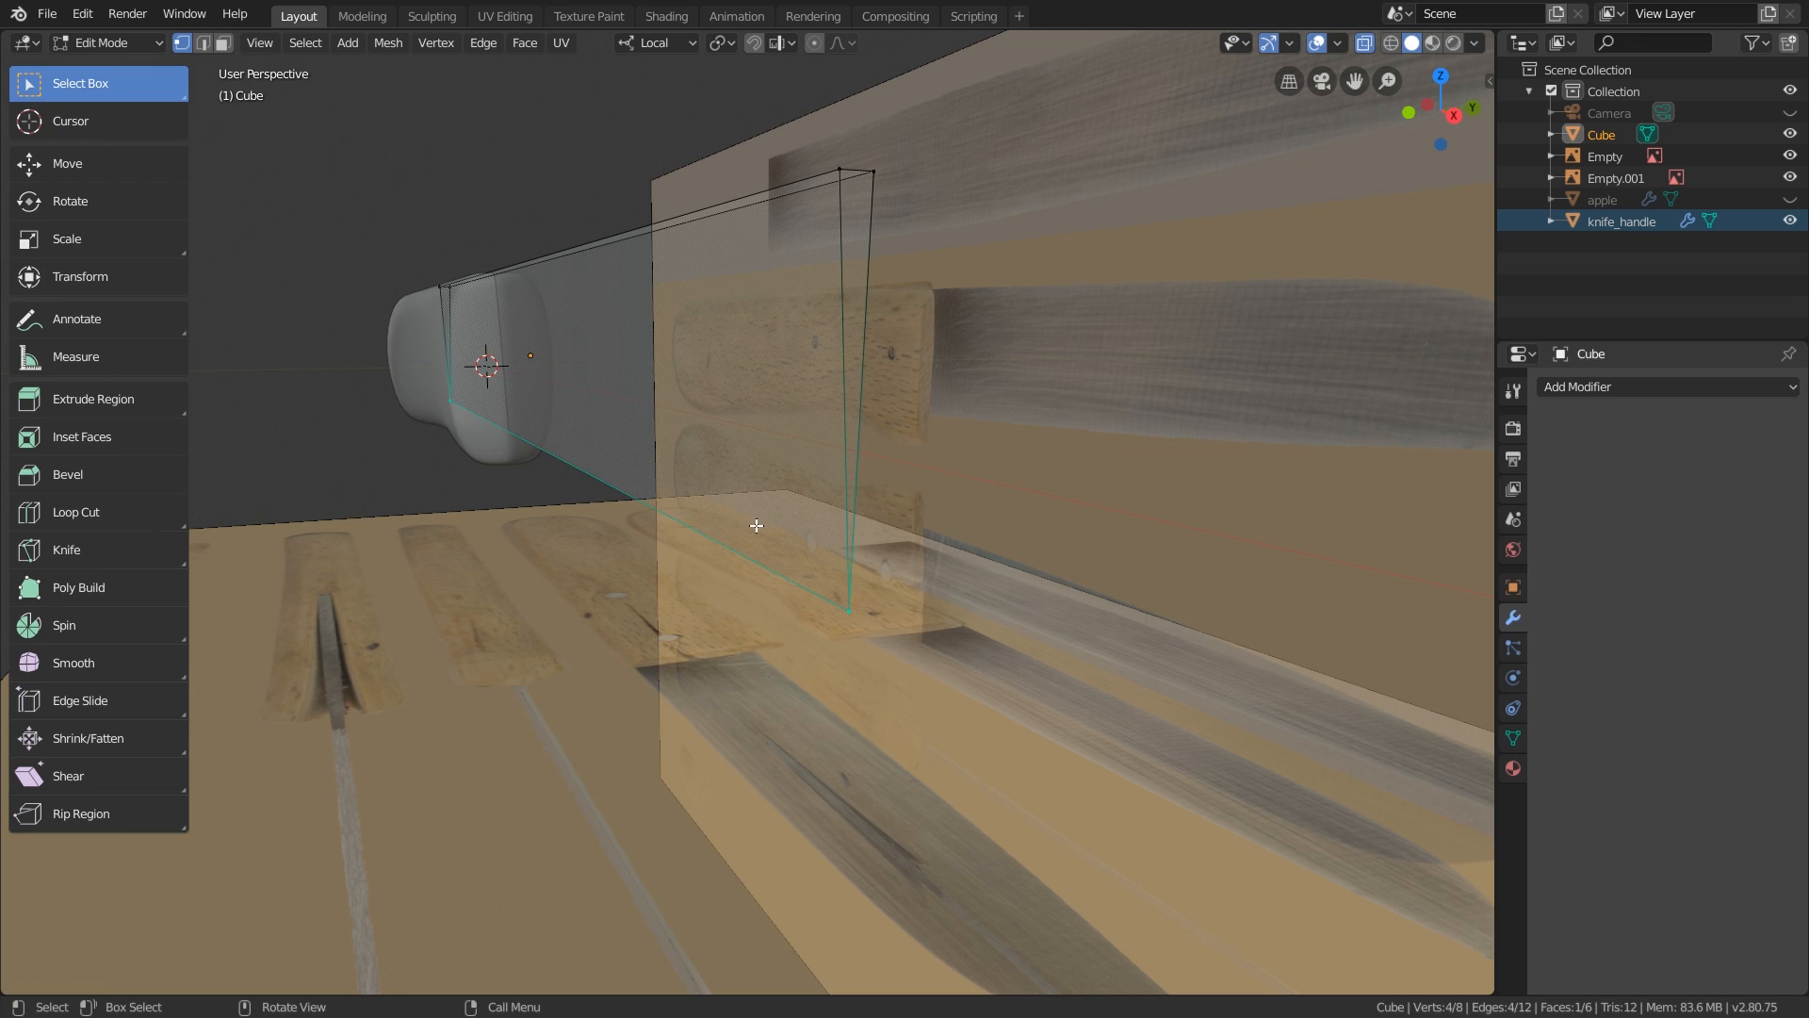
pyautogui.click(433, 42)
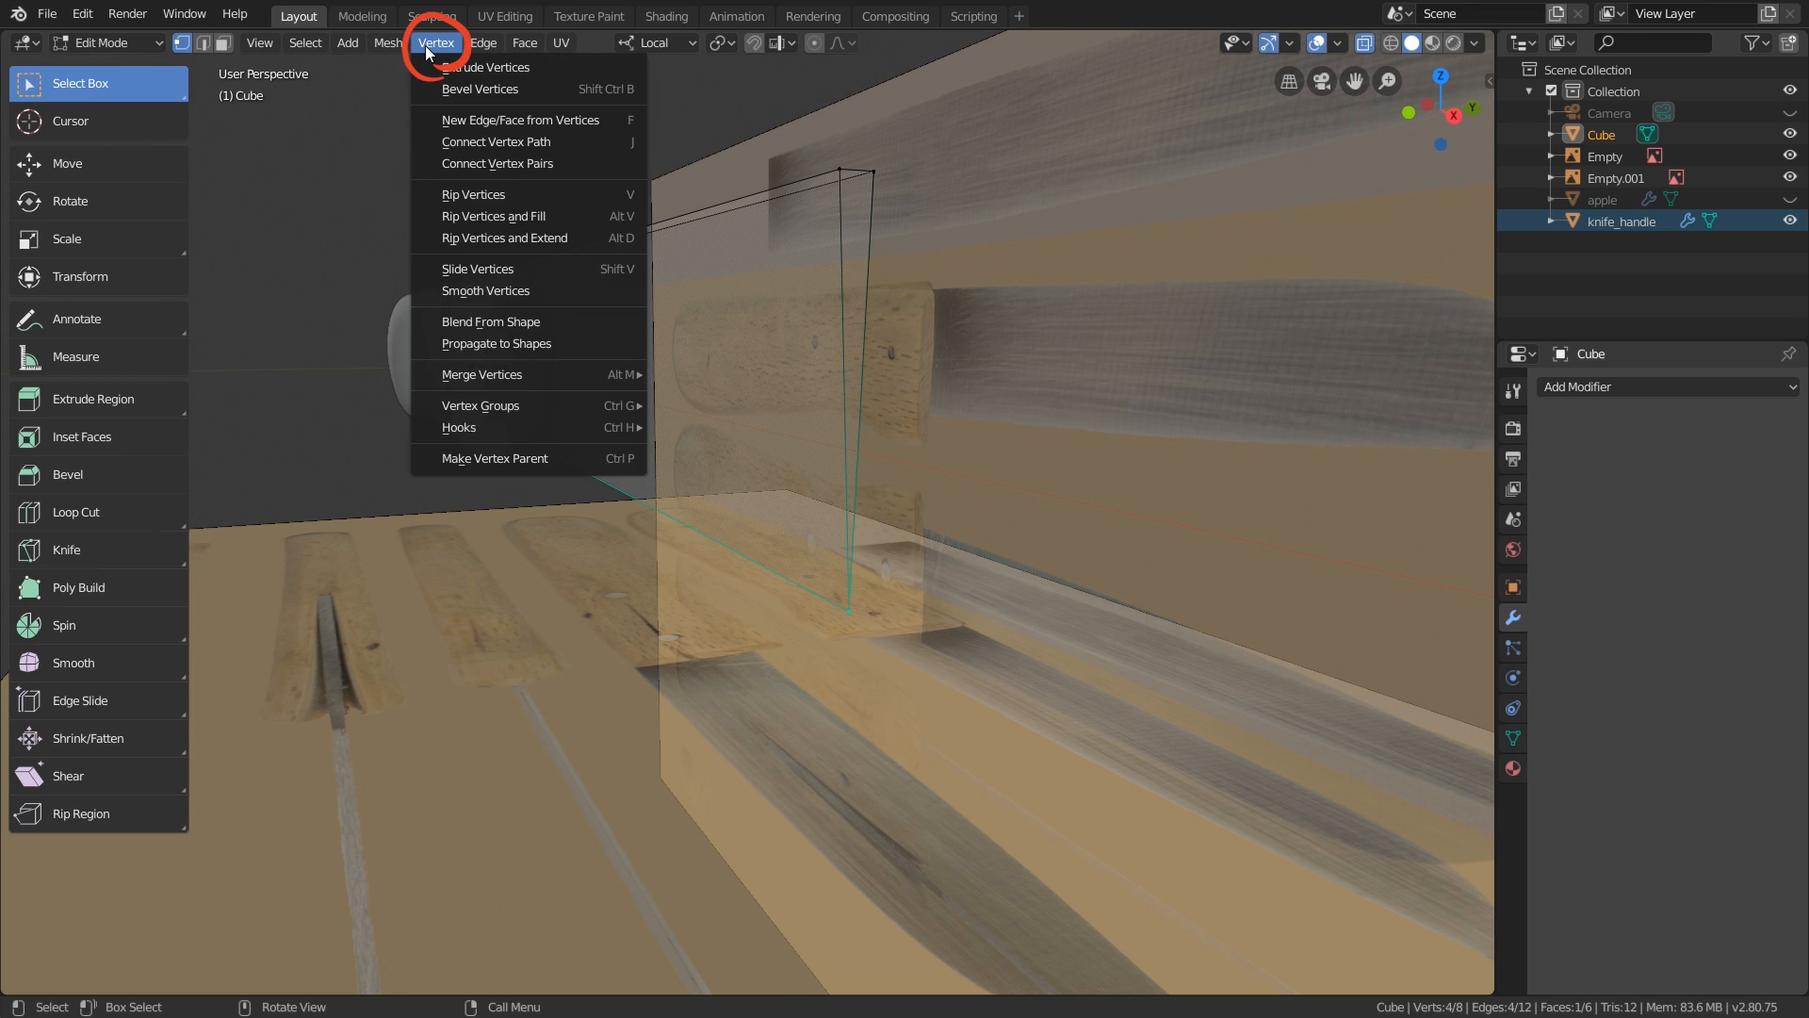
pyautogui.moveTo(507, 377)
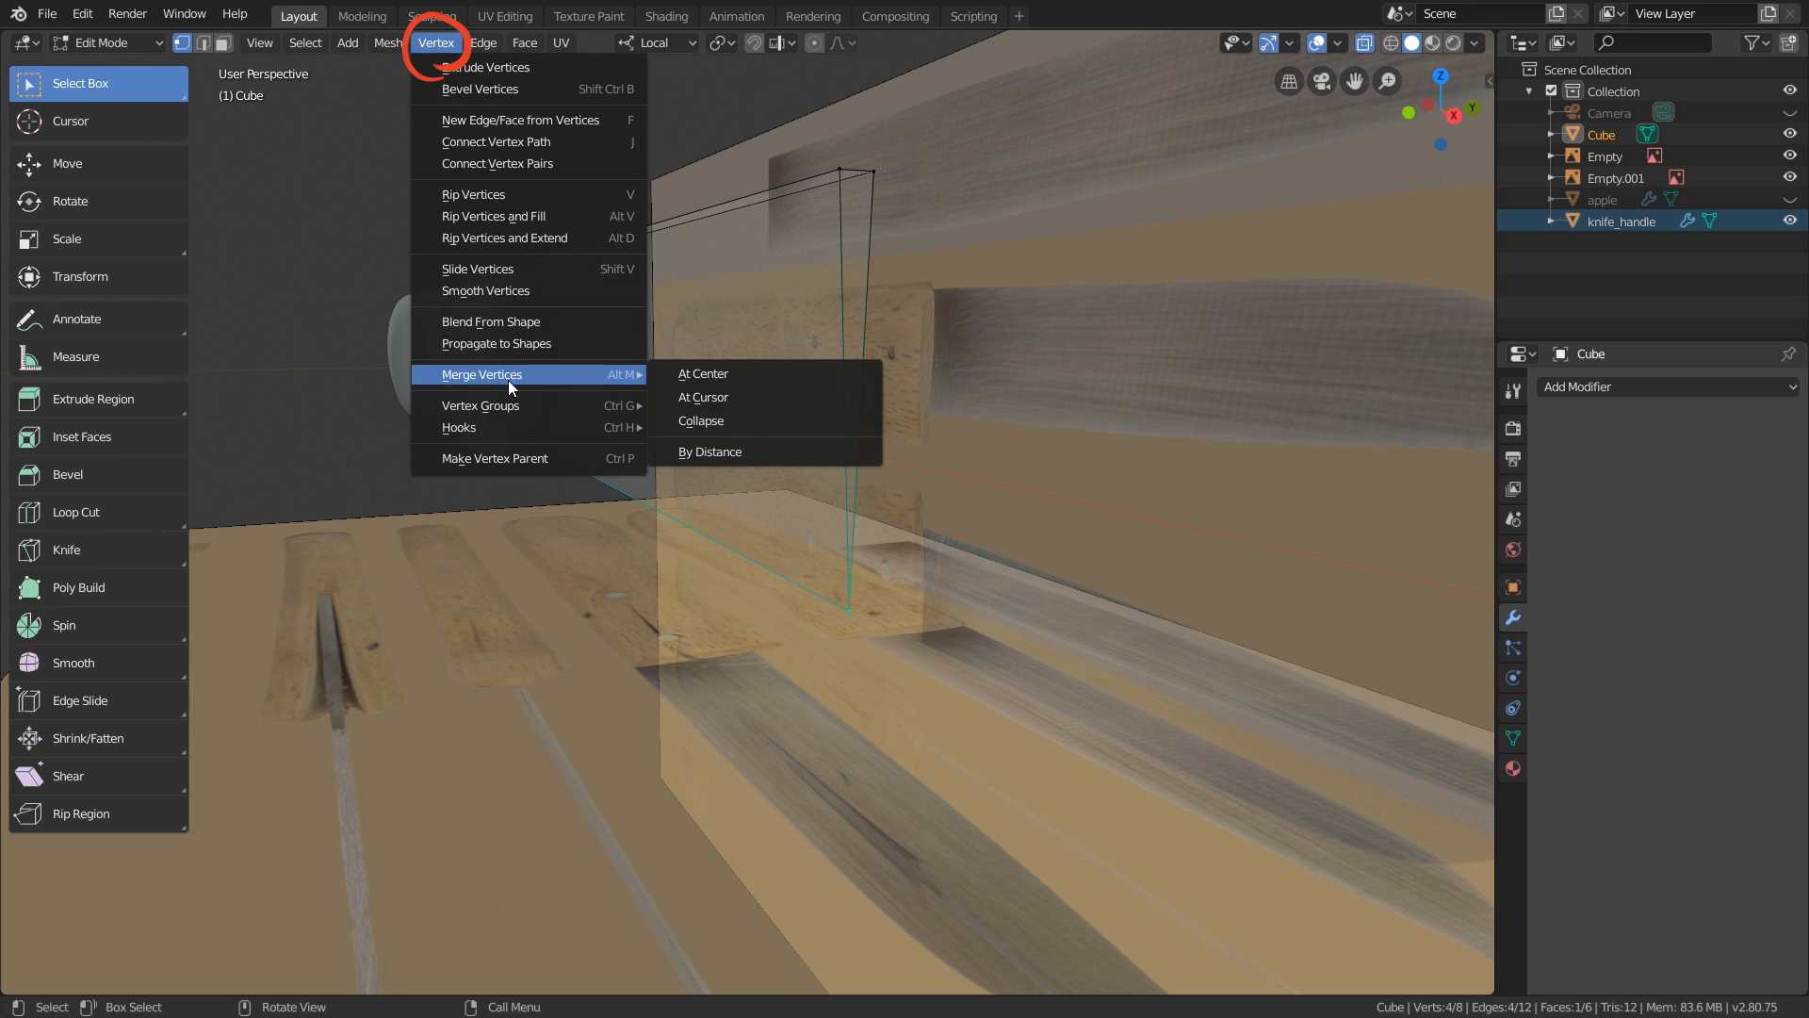
pyautogui.click(792, 460)
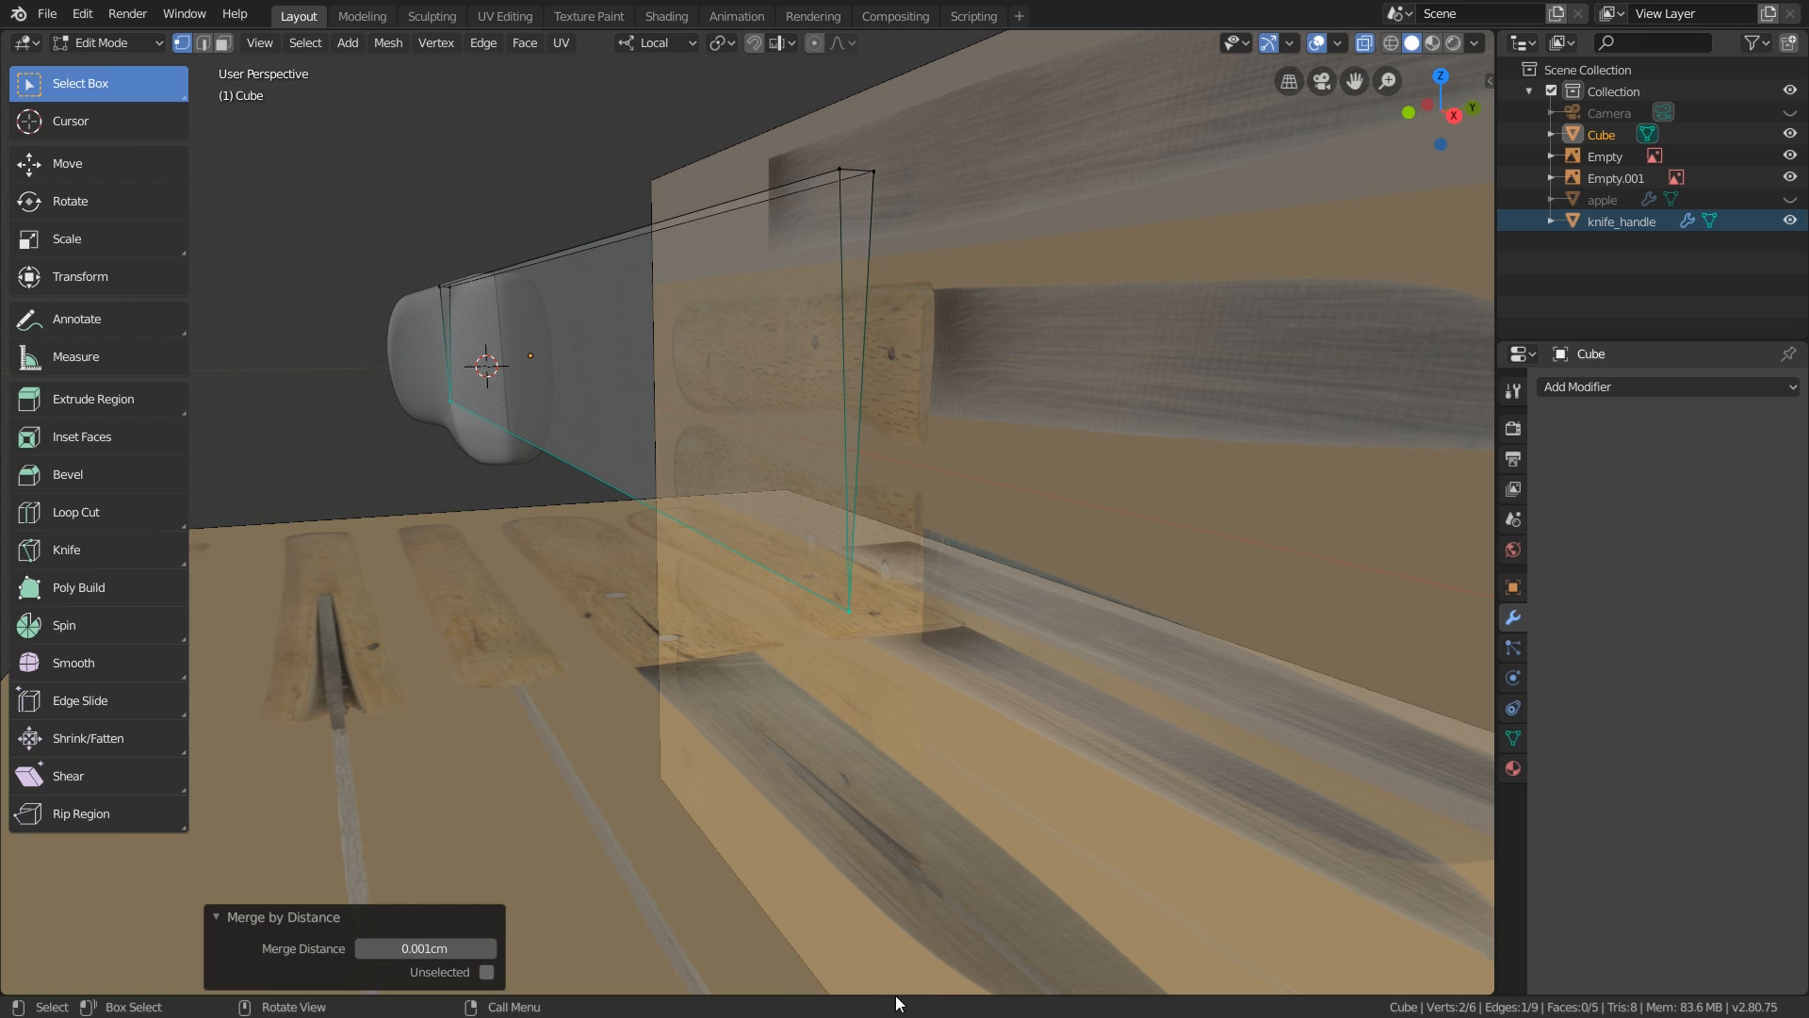
# Test-move each merged cutting-edge vertex and cancel the moves to check that no duplicates remain.
pyautogui.click(453, 404)
pyautogui.press('g')
pyautogui.rightClick(763, 571)
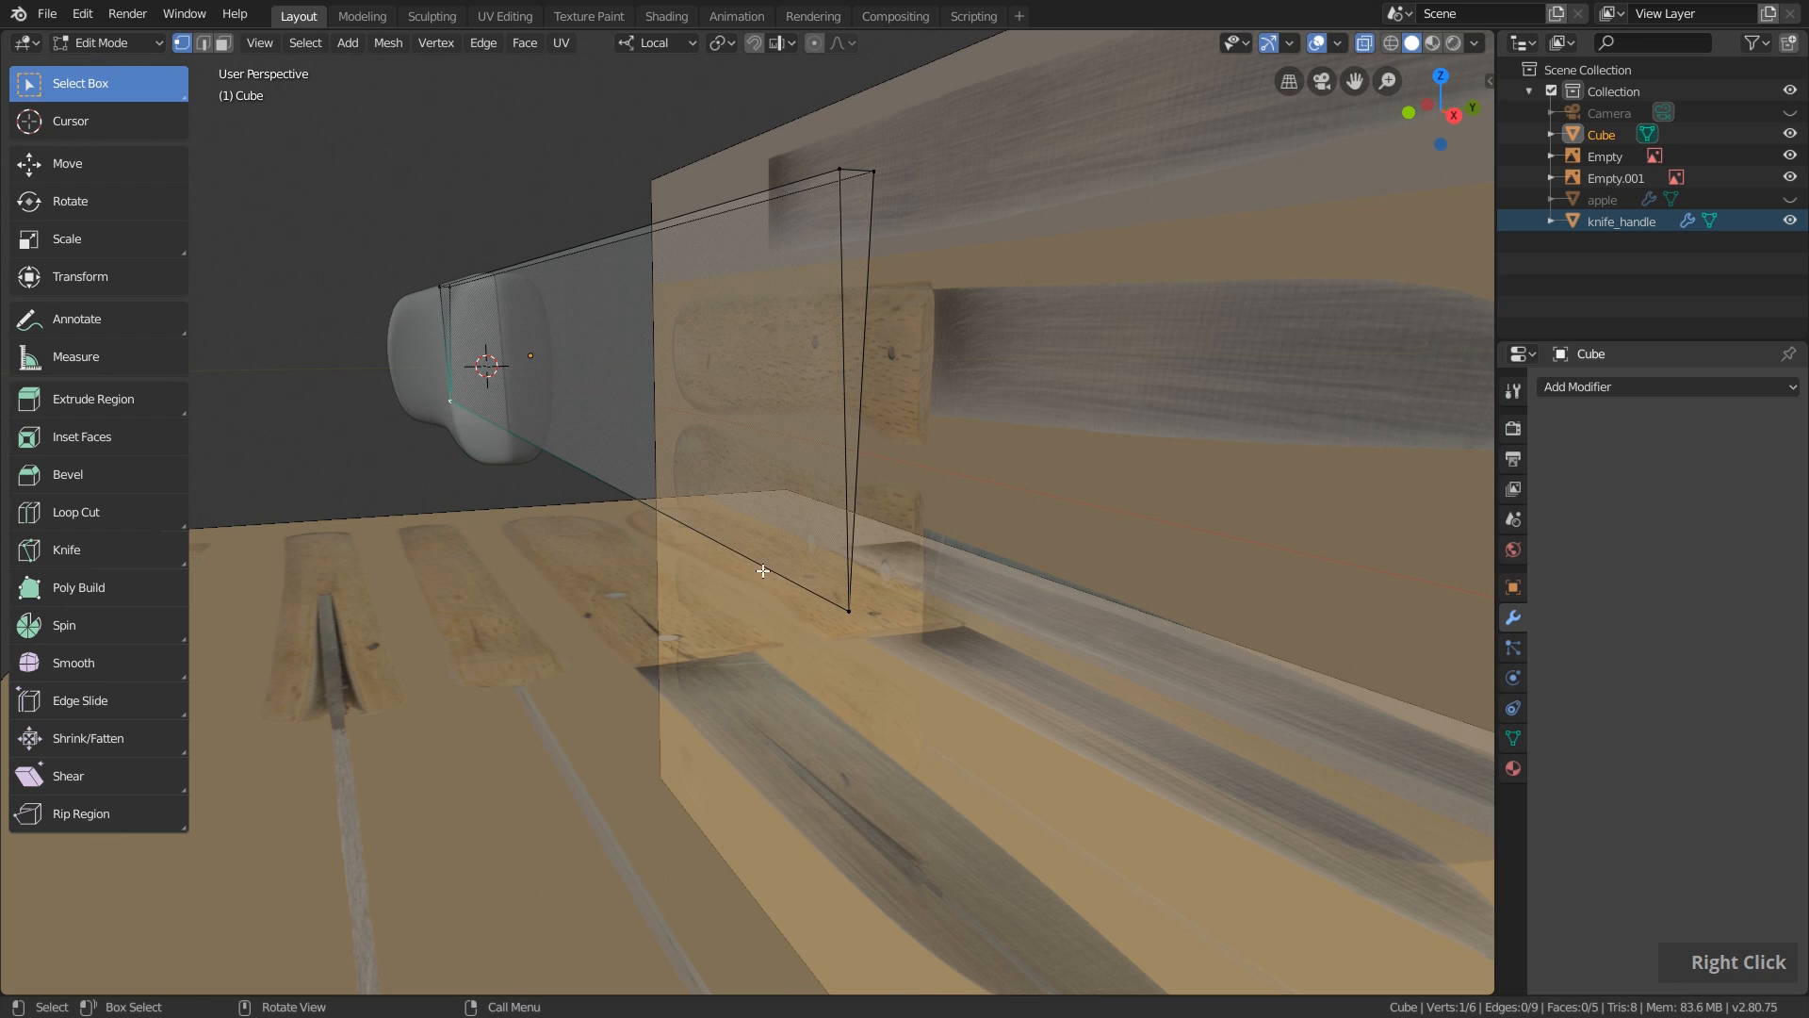
pyautogui.press('g')
pyautogui.rightClick(905, 572)
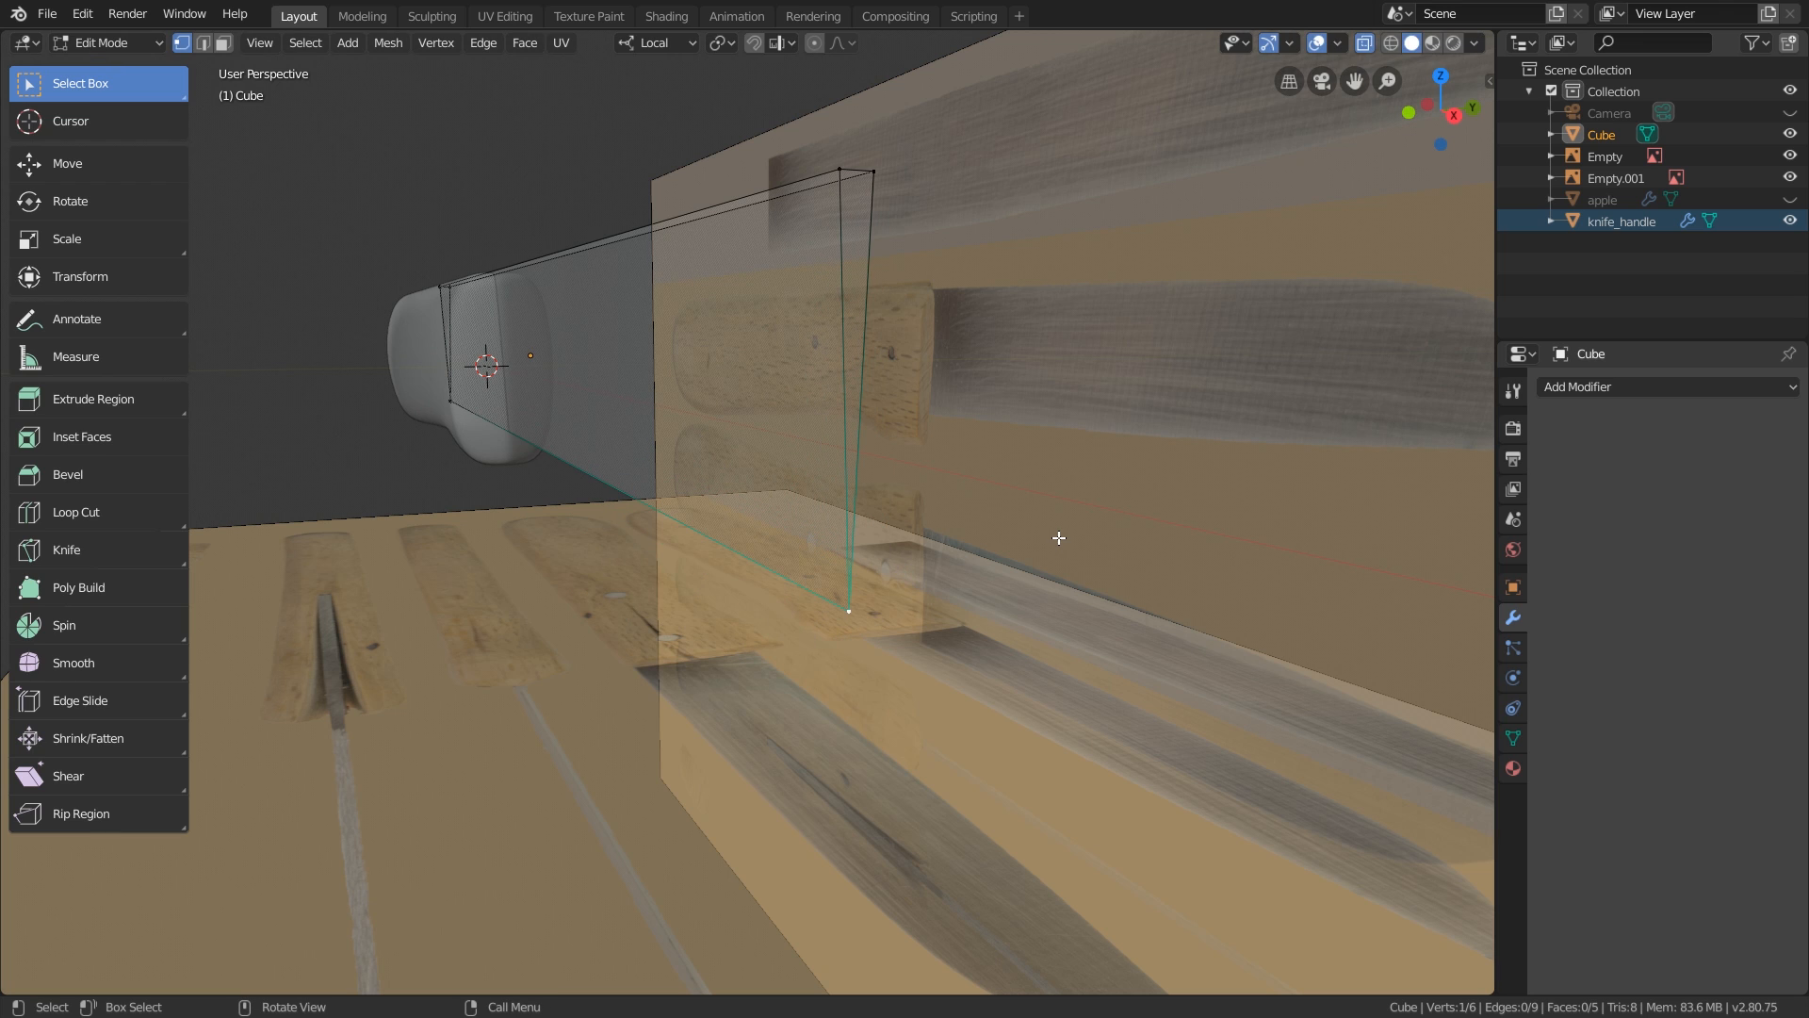
# In front view, add a vertical loop cut across the blade block where the reference handle meets the blade.
pyautogui.press('KP_1')
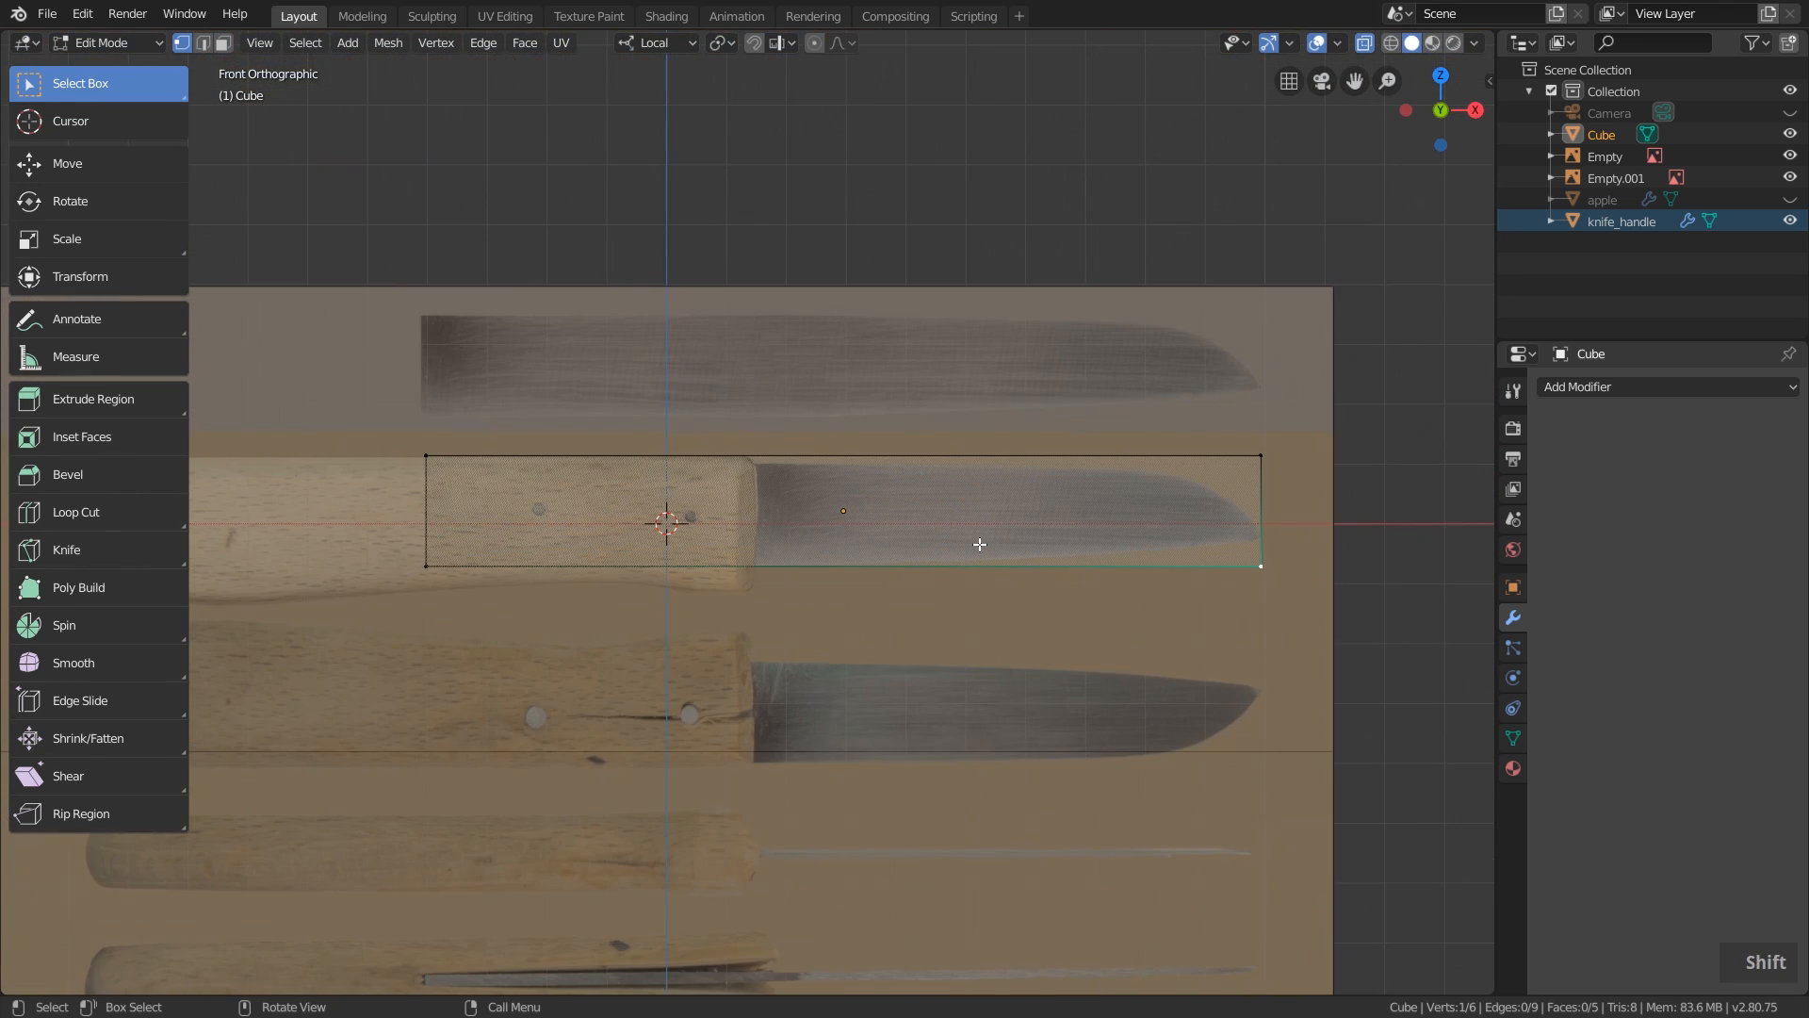
pyautogui.scroll(2, 977, 537)
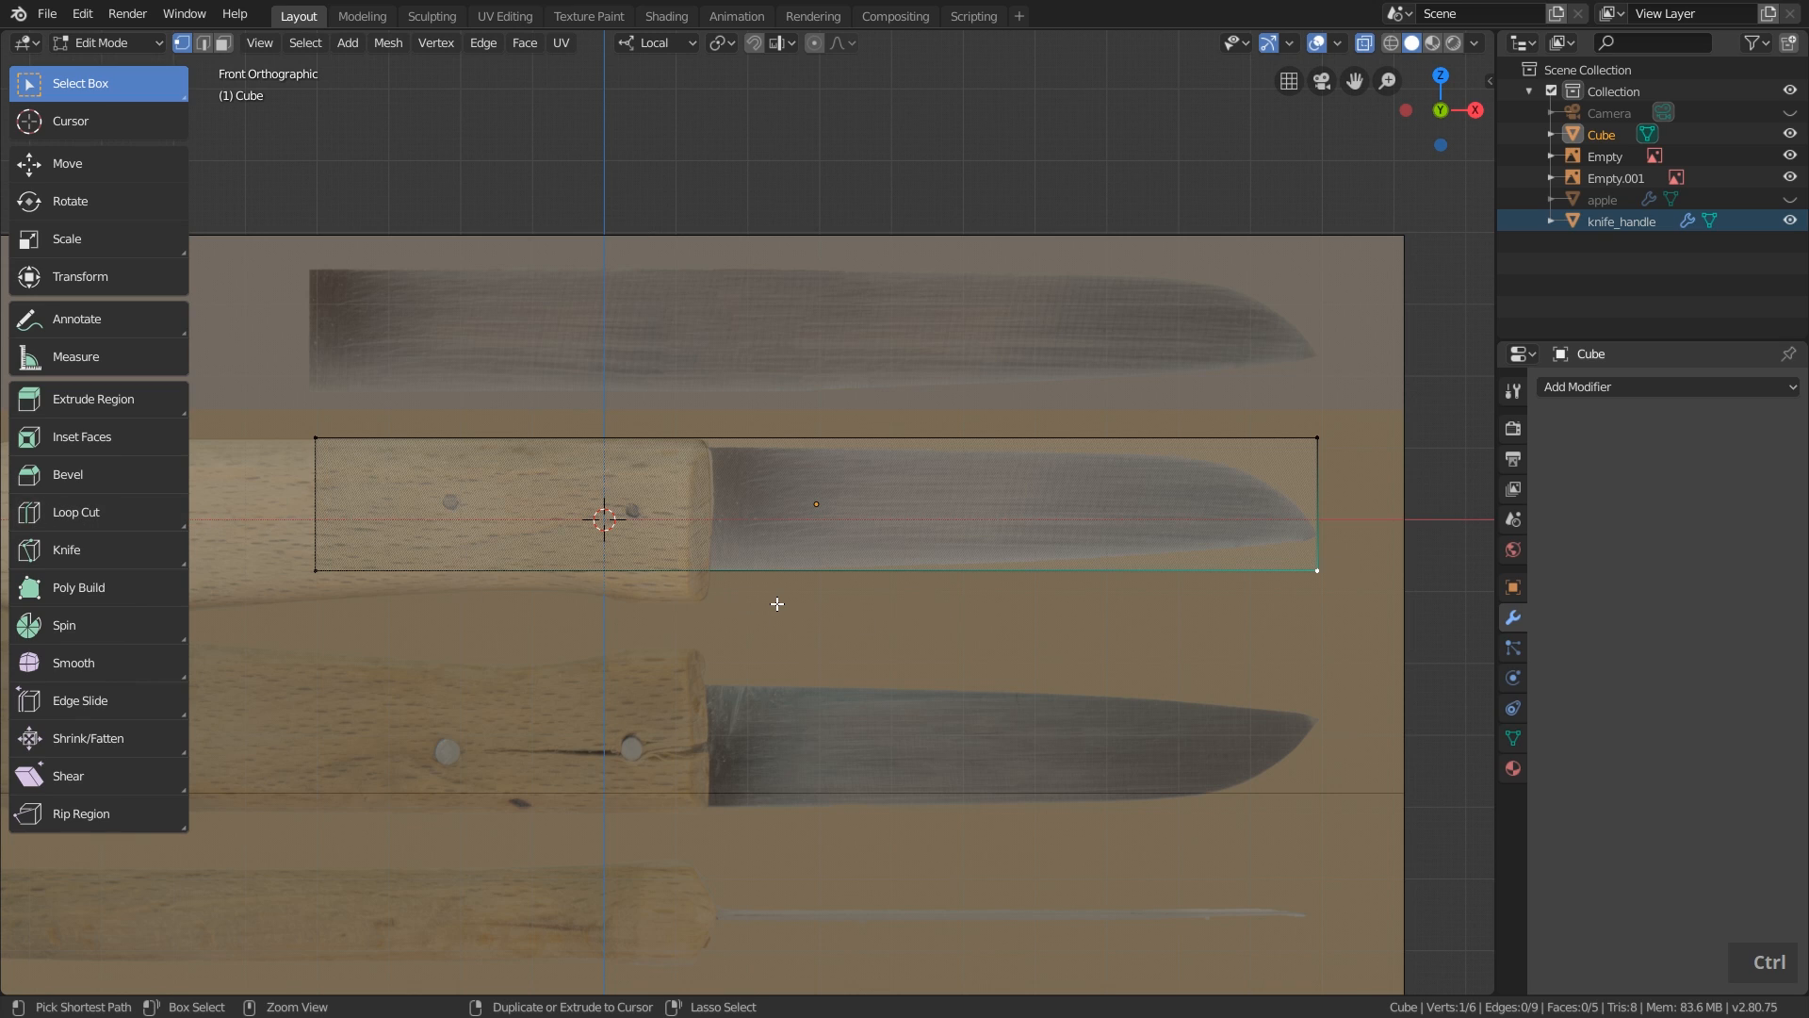
pyautogui.hotkey('ctrl', 'r')
pyautogui.click(784, 556)
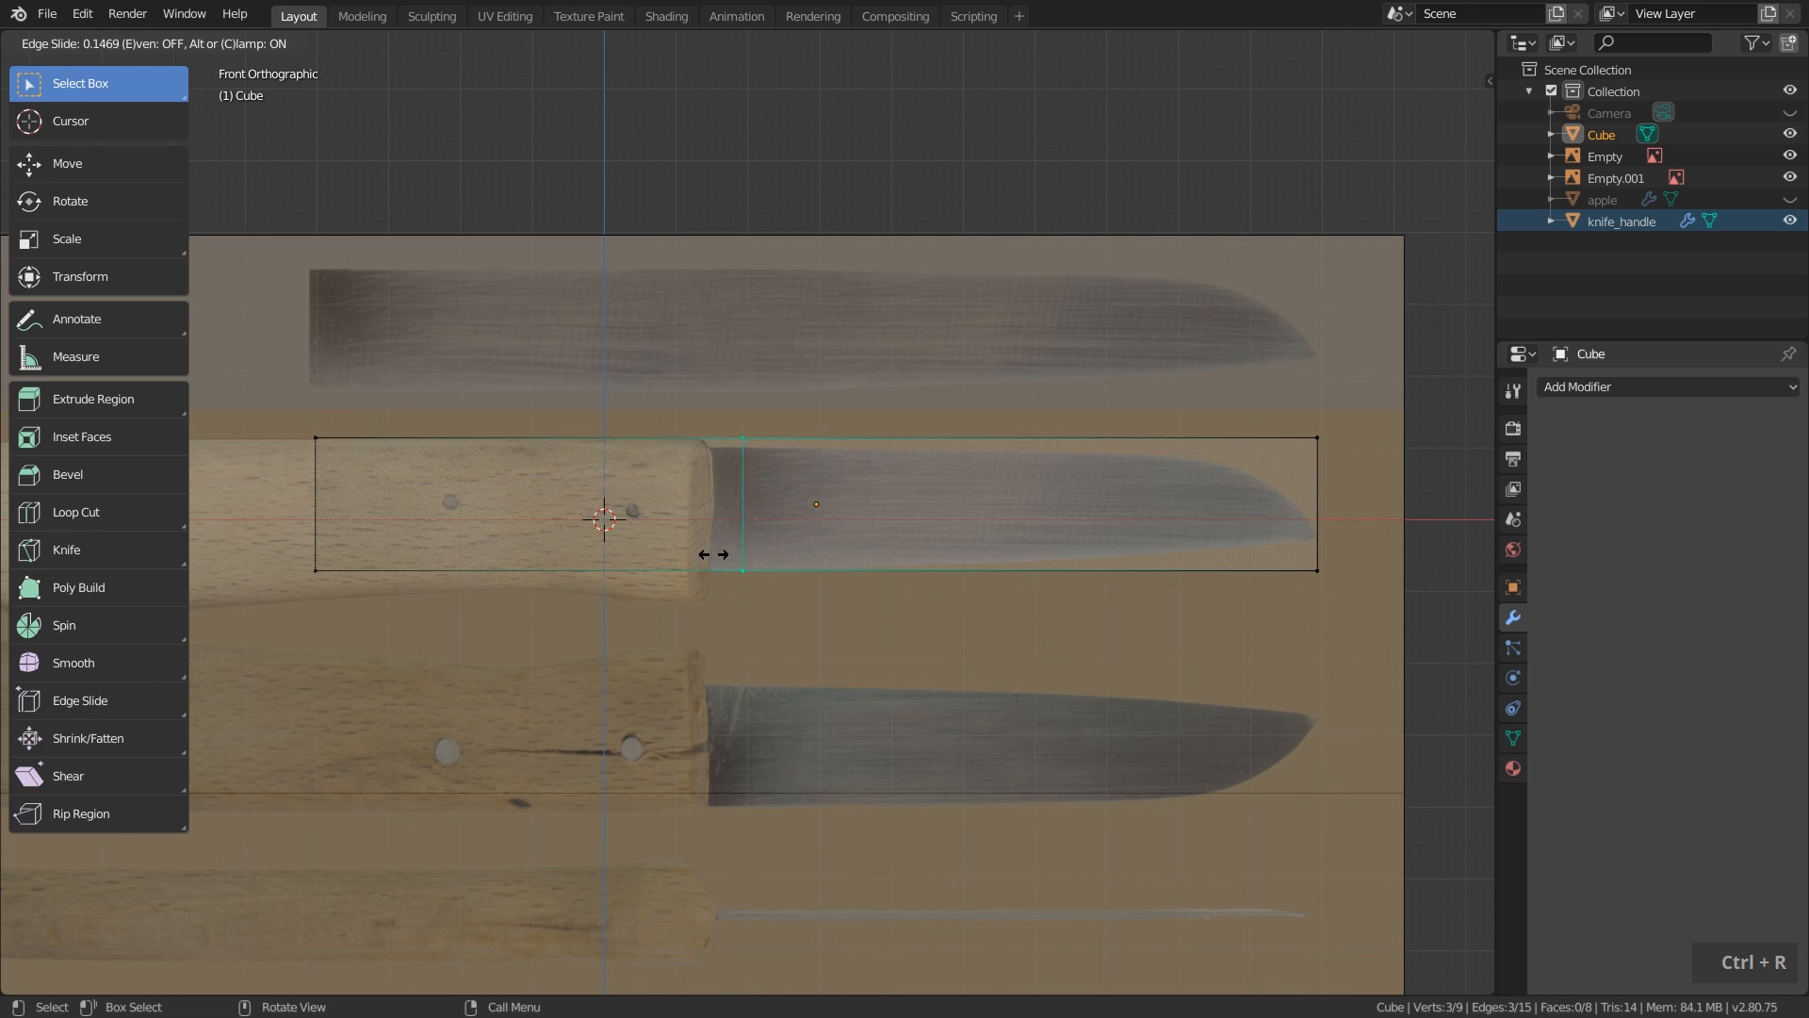
pyautogui.click(664, 554)
# Add another vertical loop cut near the middle of the exposed blade, with a slide factor of about 0.053.
pyautogui.hotkey('ctrl', 'r')
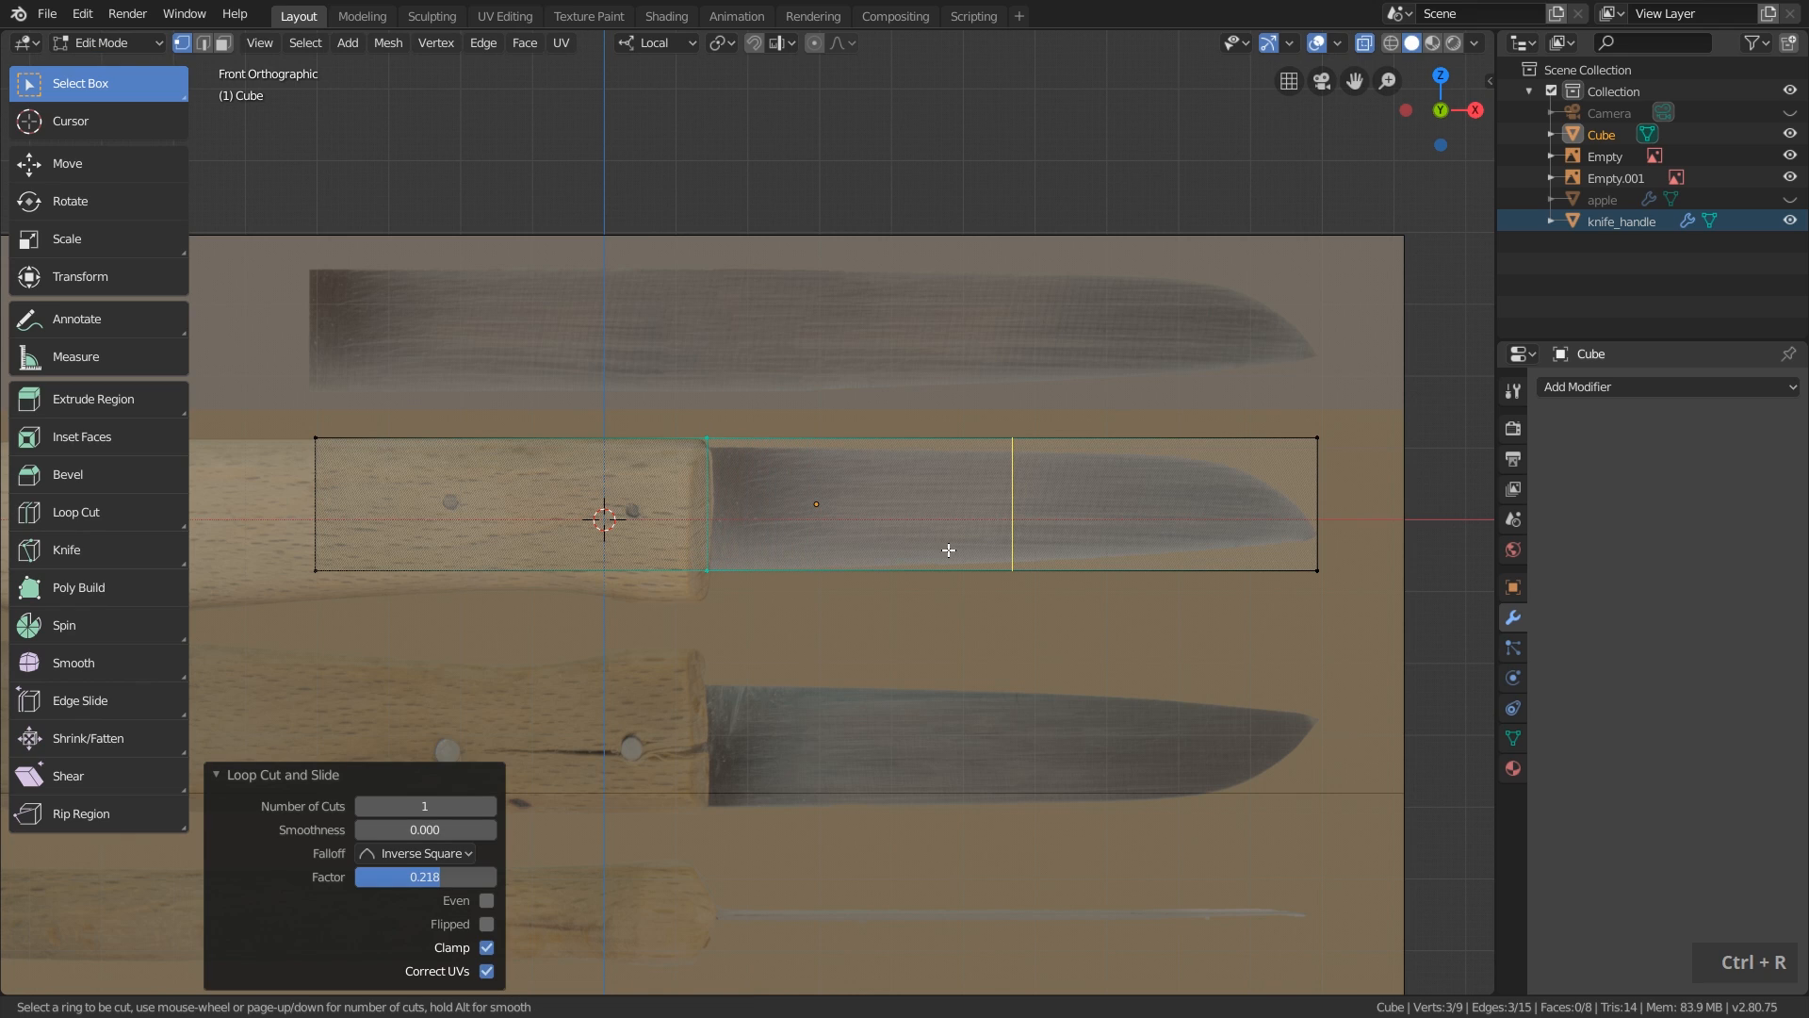
pyautogui.click(948, 550)
pyautogui.click(936, 548)
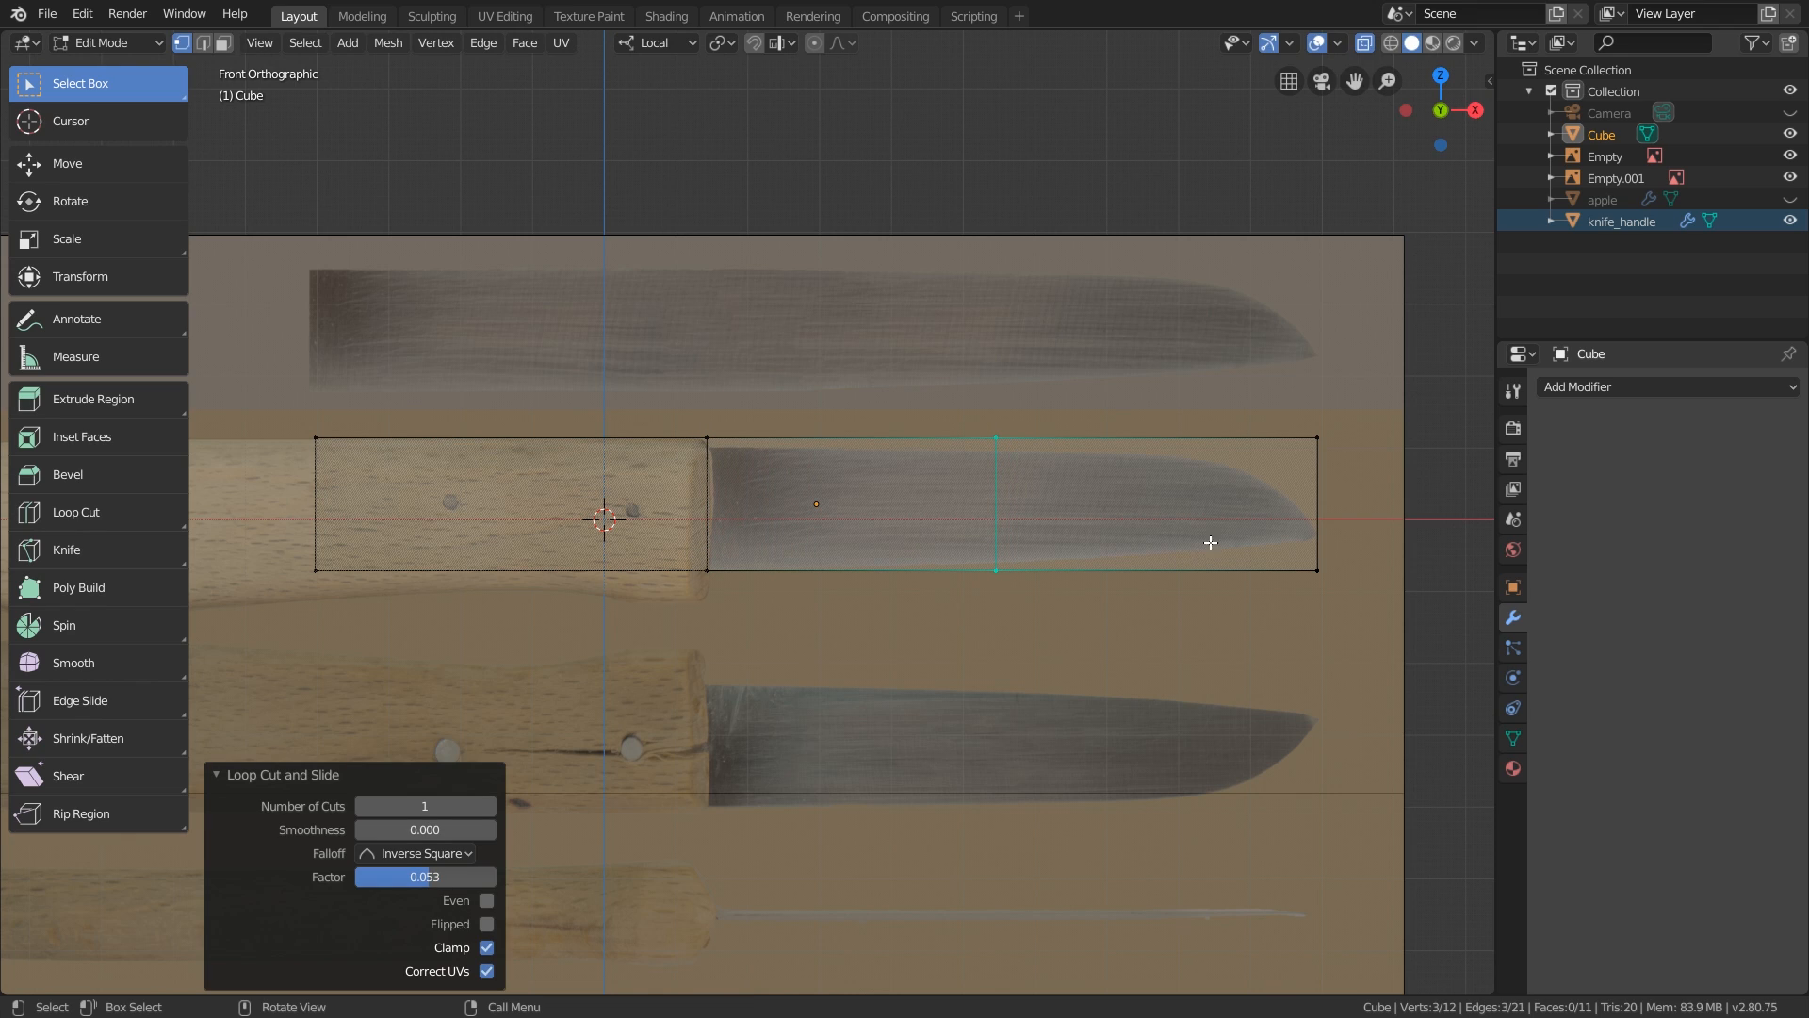
# Raise the lower vertices of the middle cut and of the tip onto the reference blade's cutting edge.
pyautogui.click(1079, 603)
pyautogui.moveTo(948, 534); pyautogui.dragTo(1008, 599)
pyautogui.scroll(2, 1028, 603)
pyautogui.press('g')
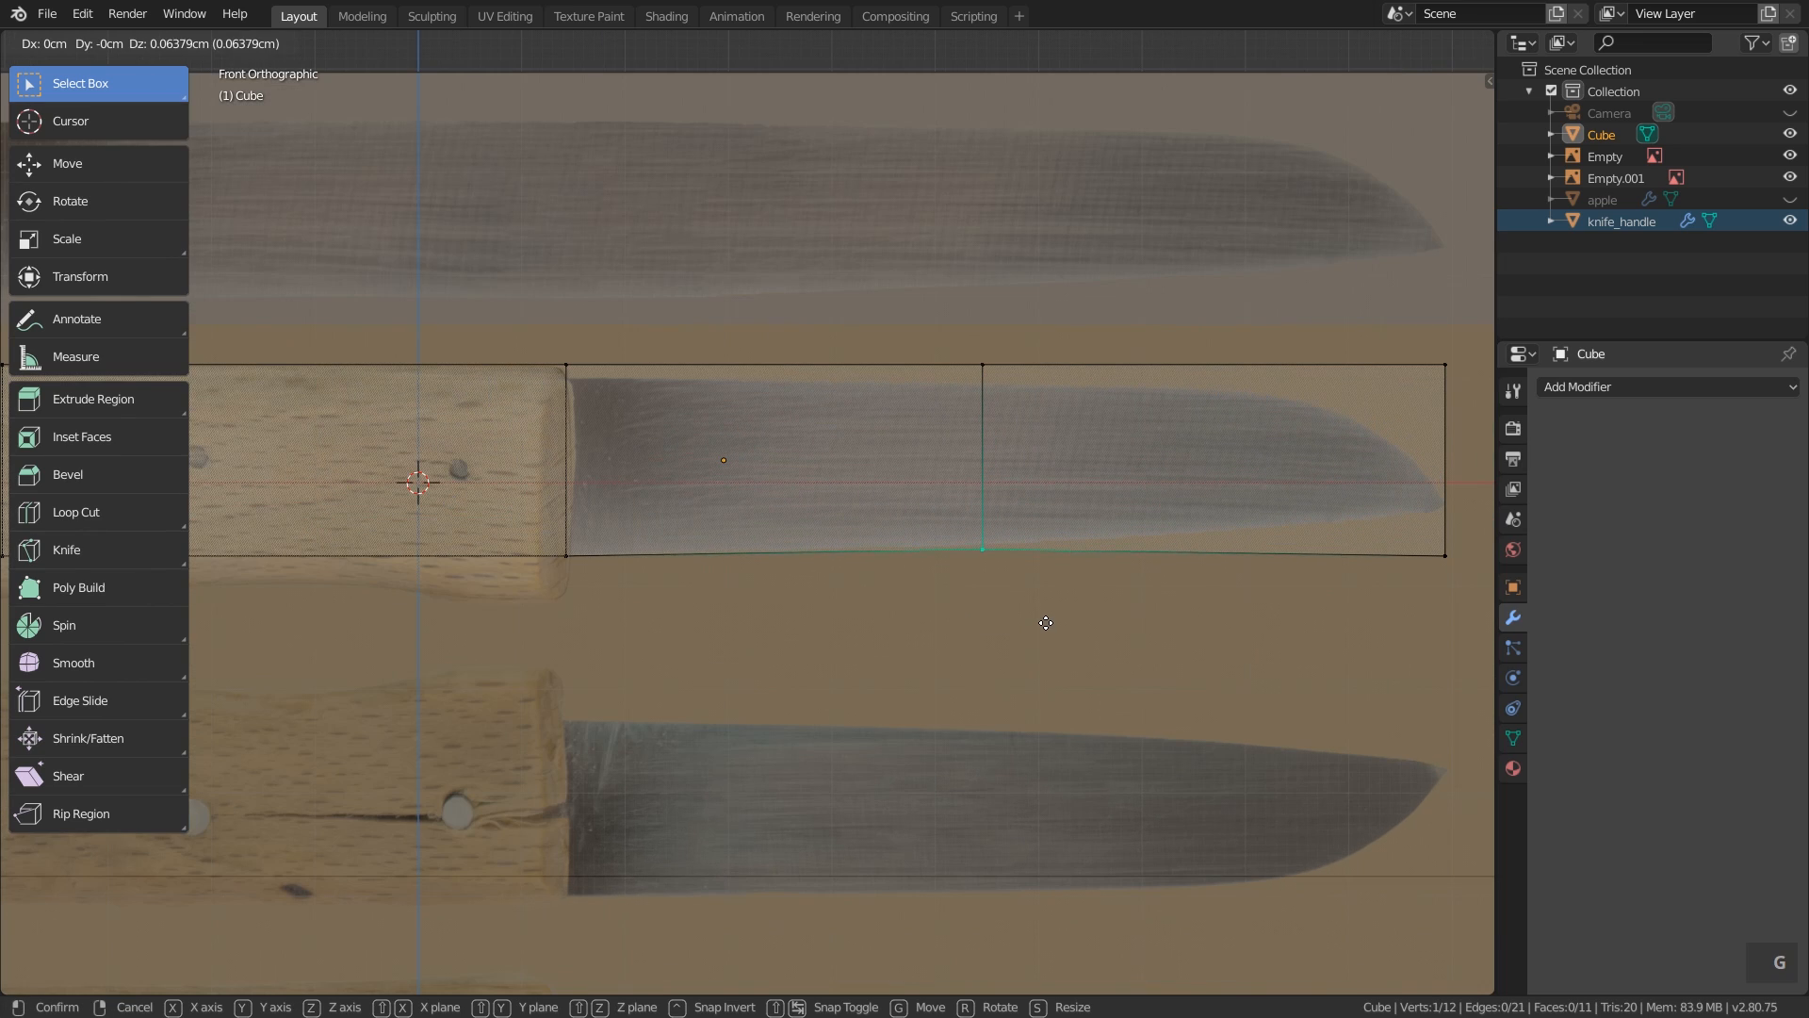
pyautogui.click(1047, 622)
pyautogui.doubleClick(1370, 516)
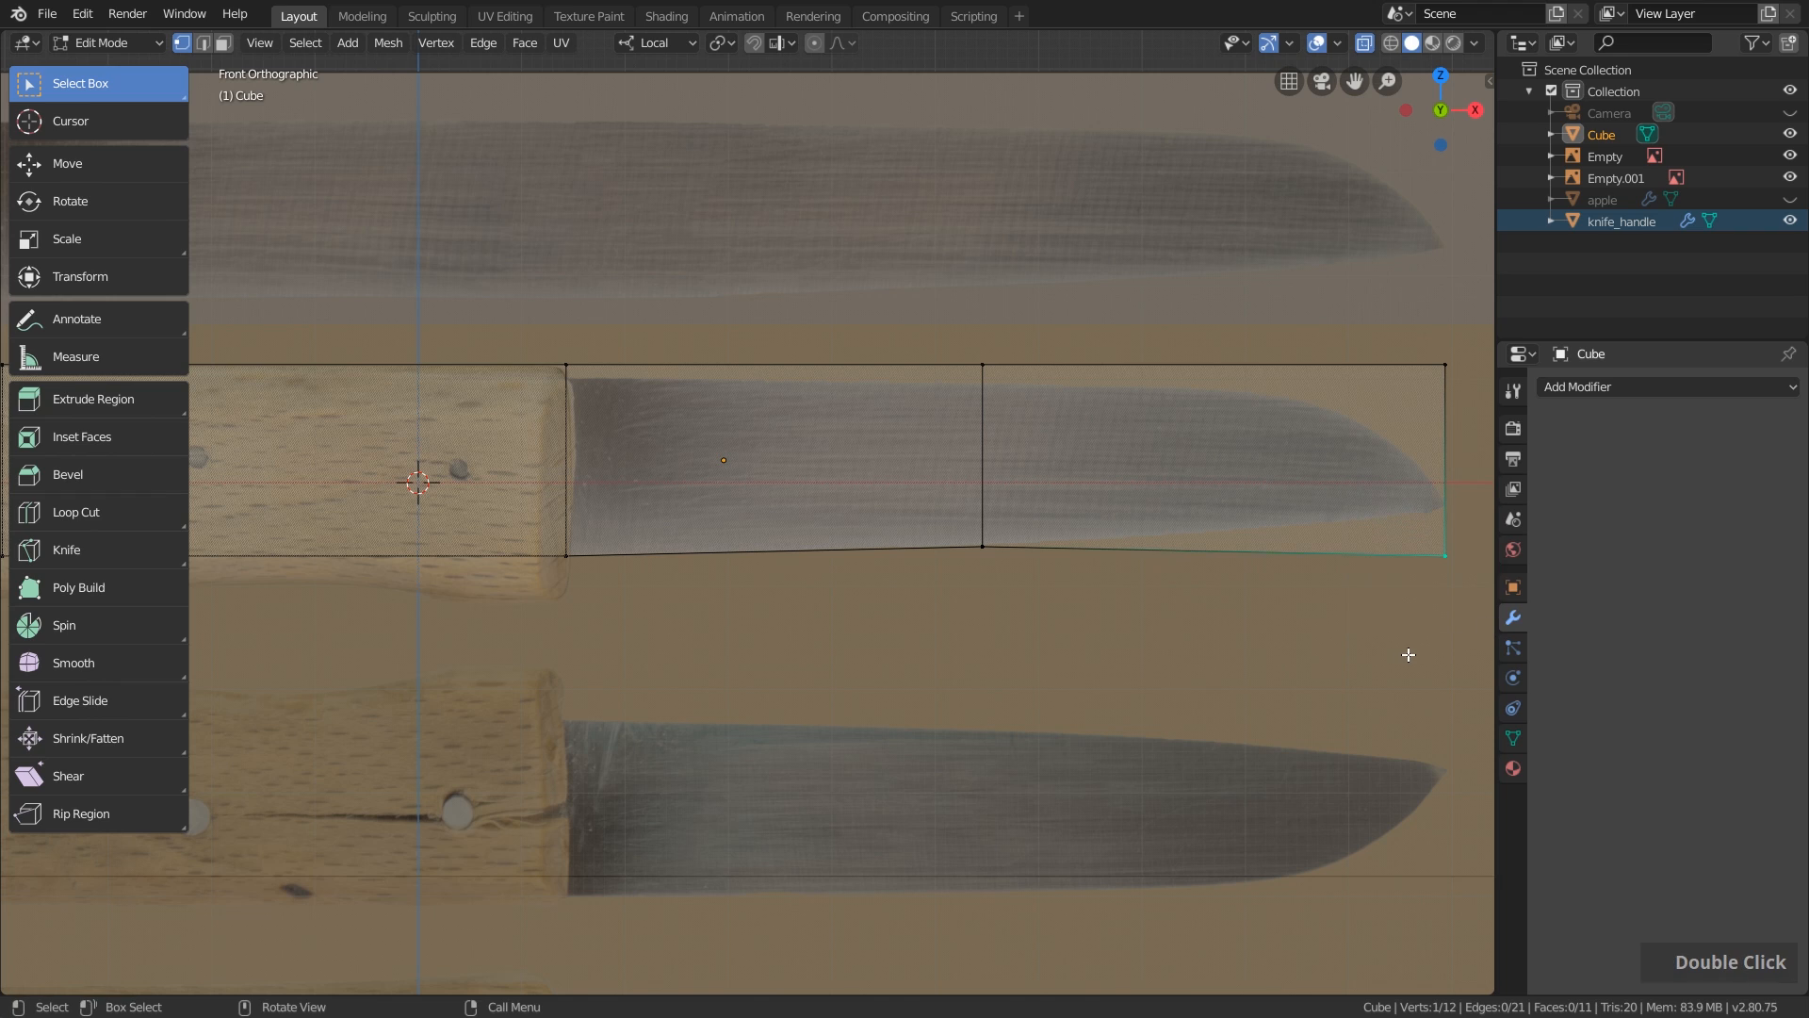
pyautogui.press('g')
# Move the upper tip vertices about -0.72 cm in X and -0.328 cm in Z, and lower the middle cut's upper vertices 0.1 cm.
pyautogui.doubleClick(1444, 365)
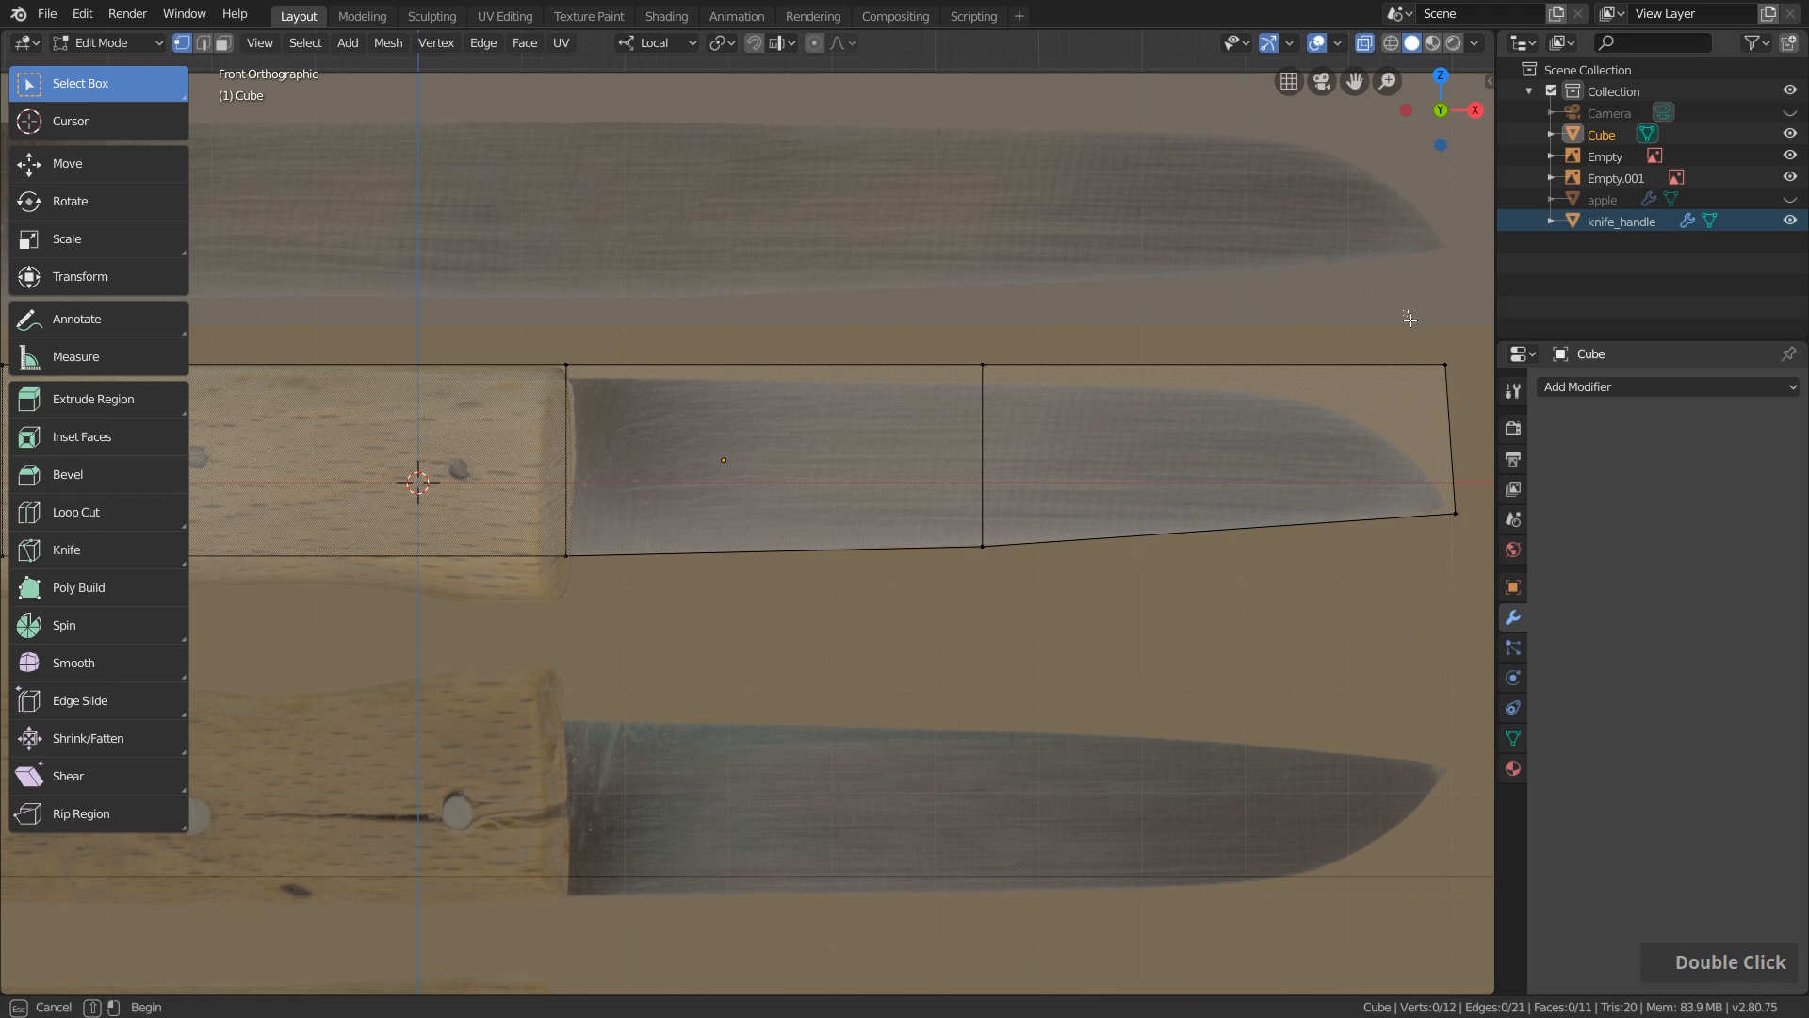
pyautogui.press('g')
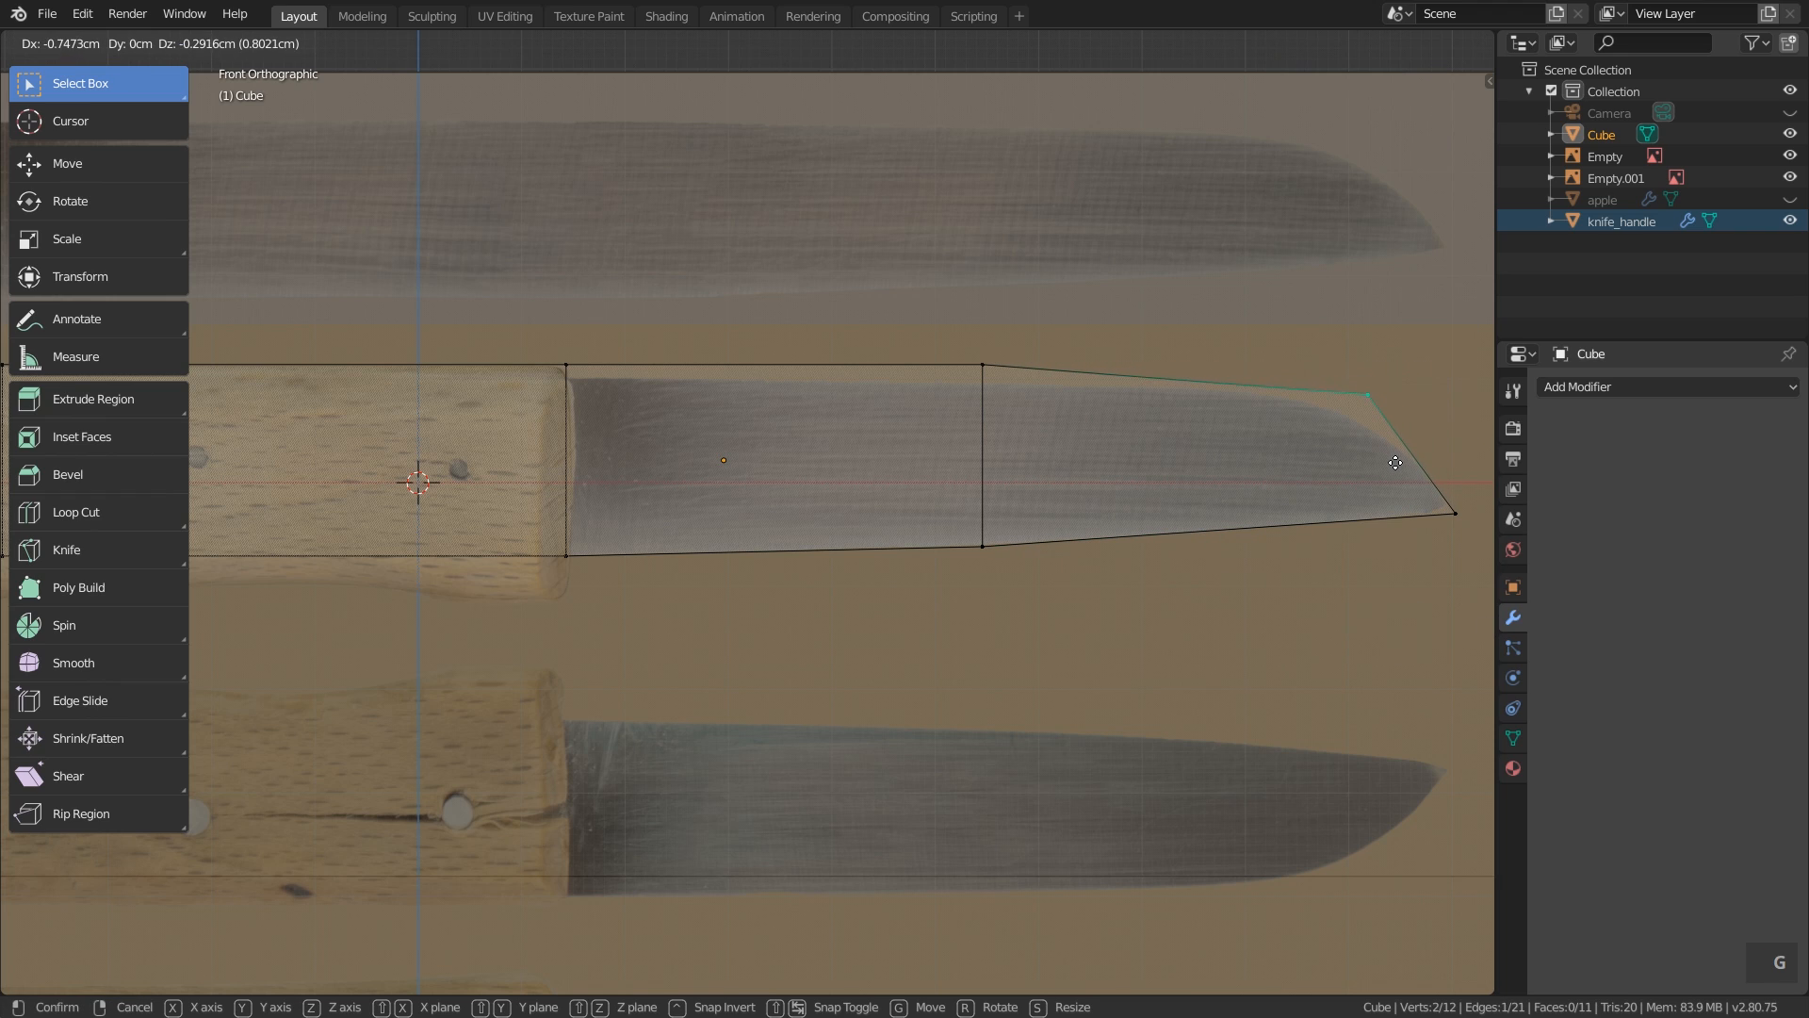
pyautogui.click(1395, 465)
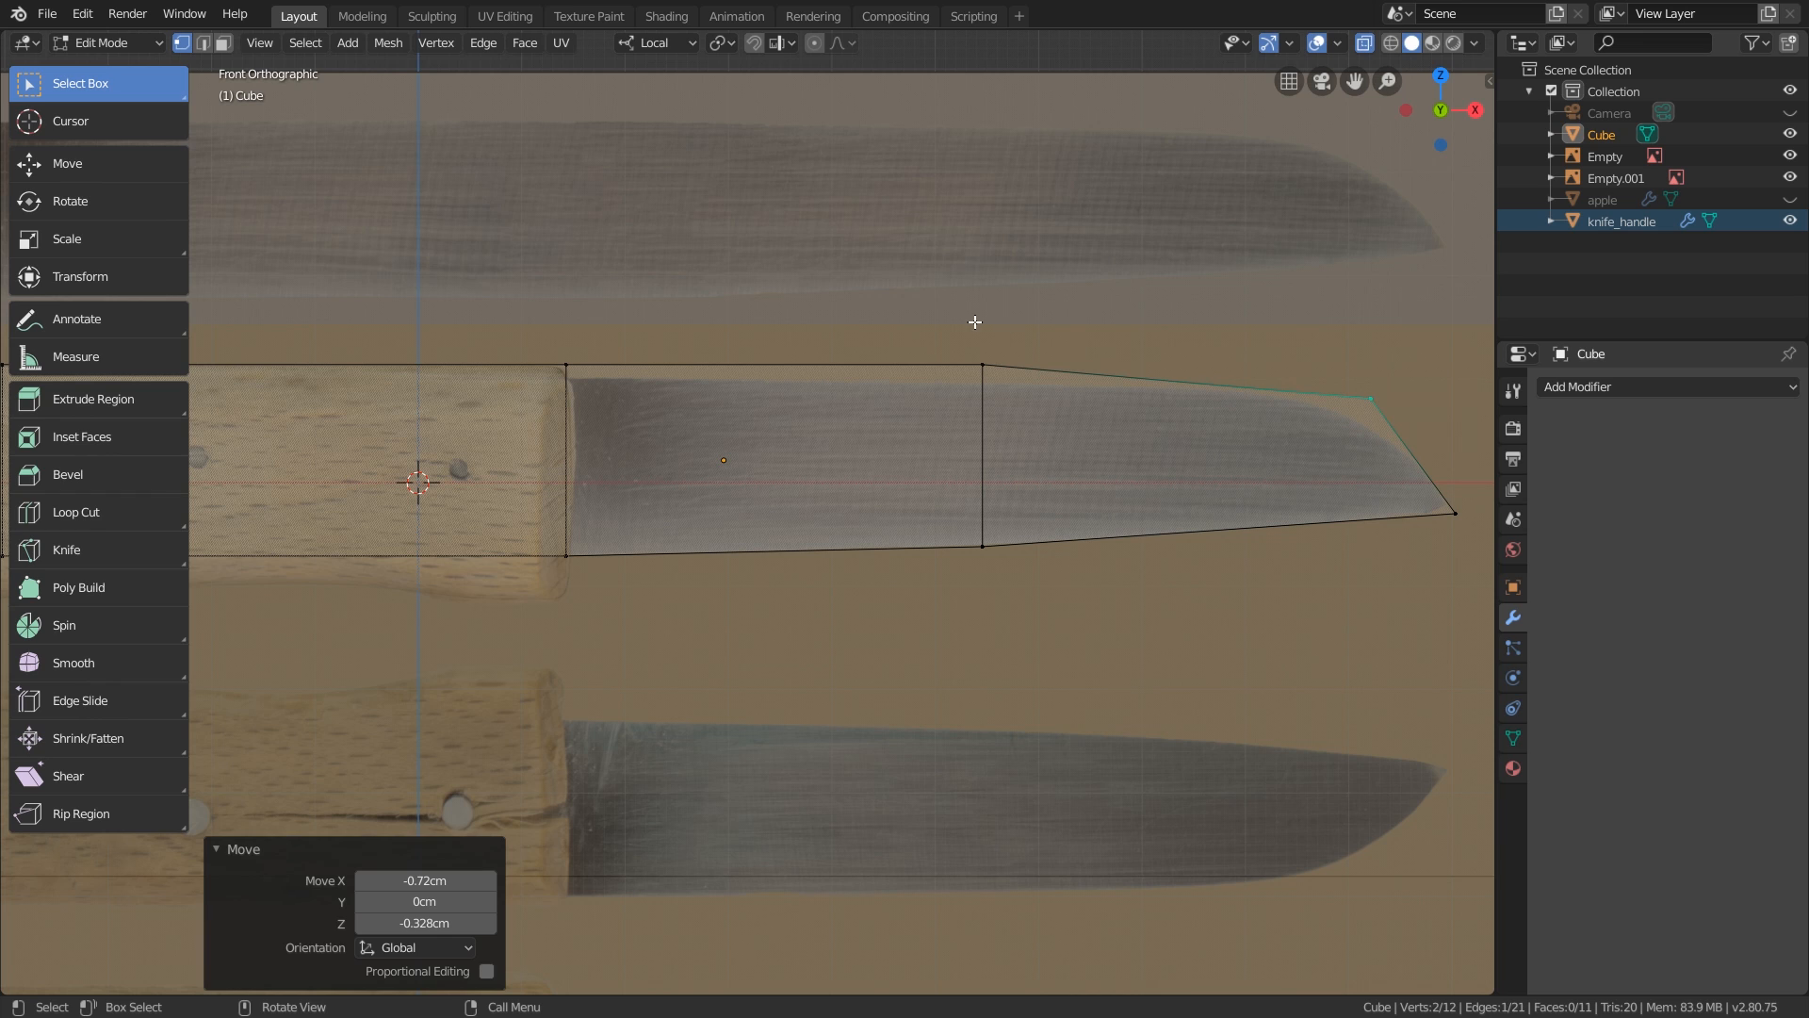
pyautogui.moveTo(889, 313); pyautogui.dragTo(1038, 397)
pyautogui.press('g')
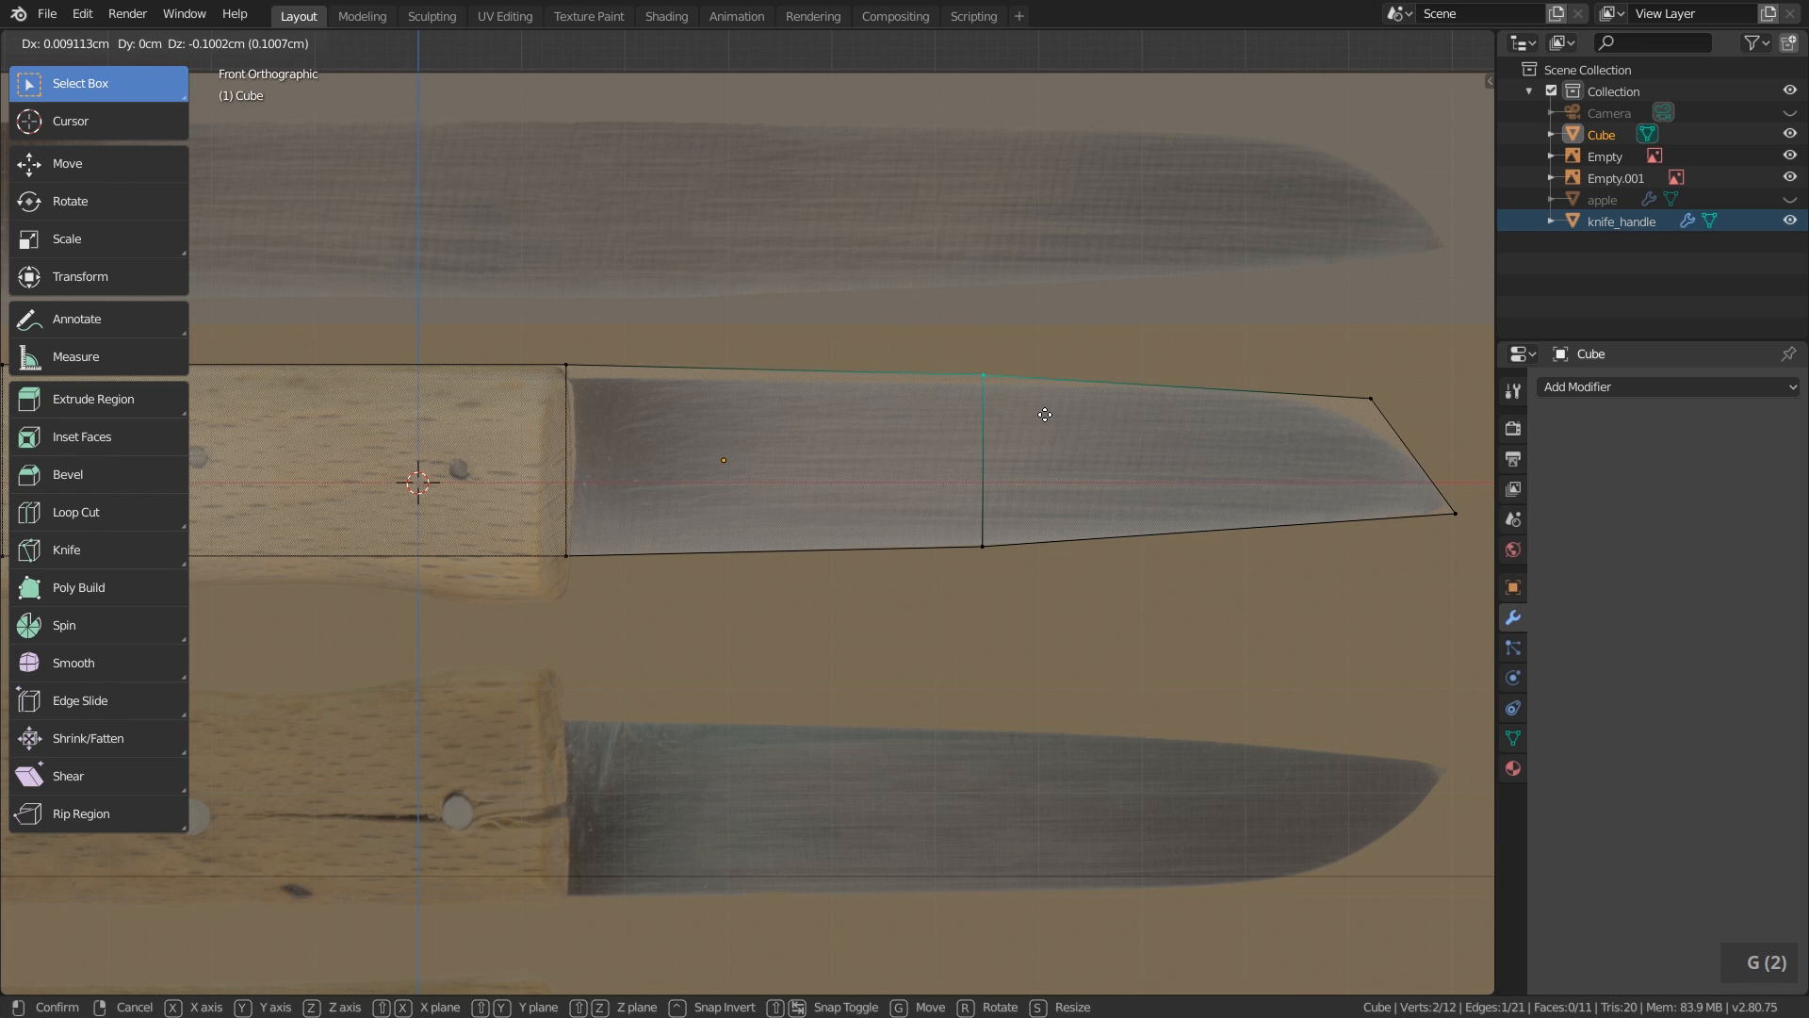
pyautogui.click(1044, 413)
# Examine the blade section inside the handle and the whole blade outline against the reference images.
pyautogui.scroll(-2, 1044, 414)
pyautogui.keyDown('shift'); pyautogui.moveTo(838, 453); pyautogui.dragTo(1037, 472, button='middle'); pyautogui.keyUp('shift')
pyautogui.scroll(1, 843, 452)
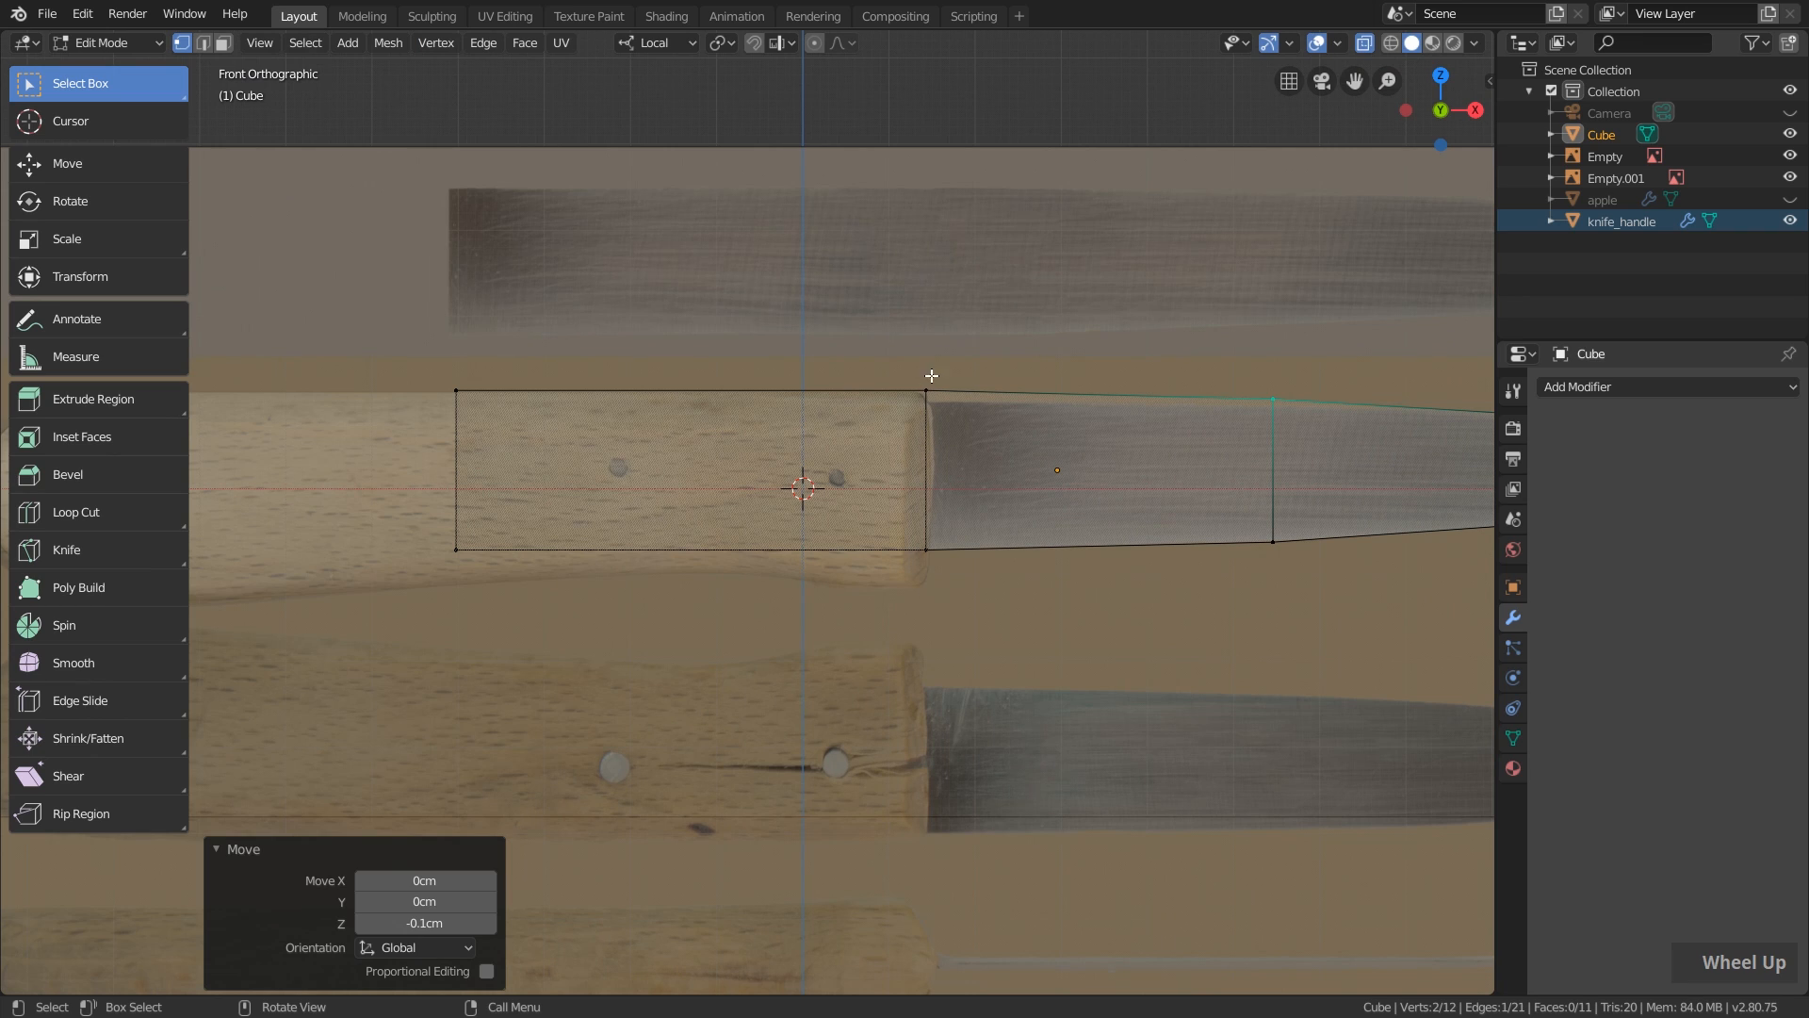
pyautogui.scroll(2, 918, 423)
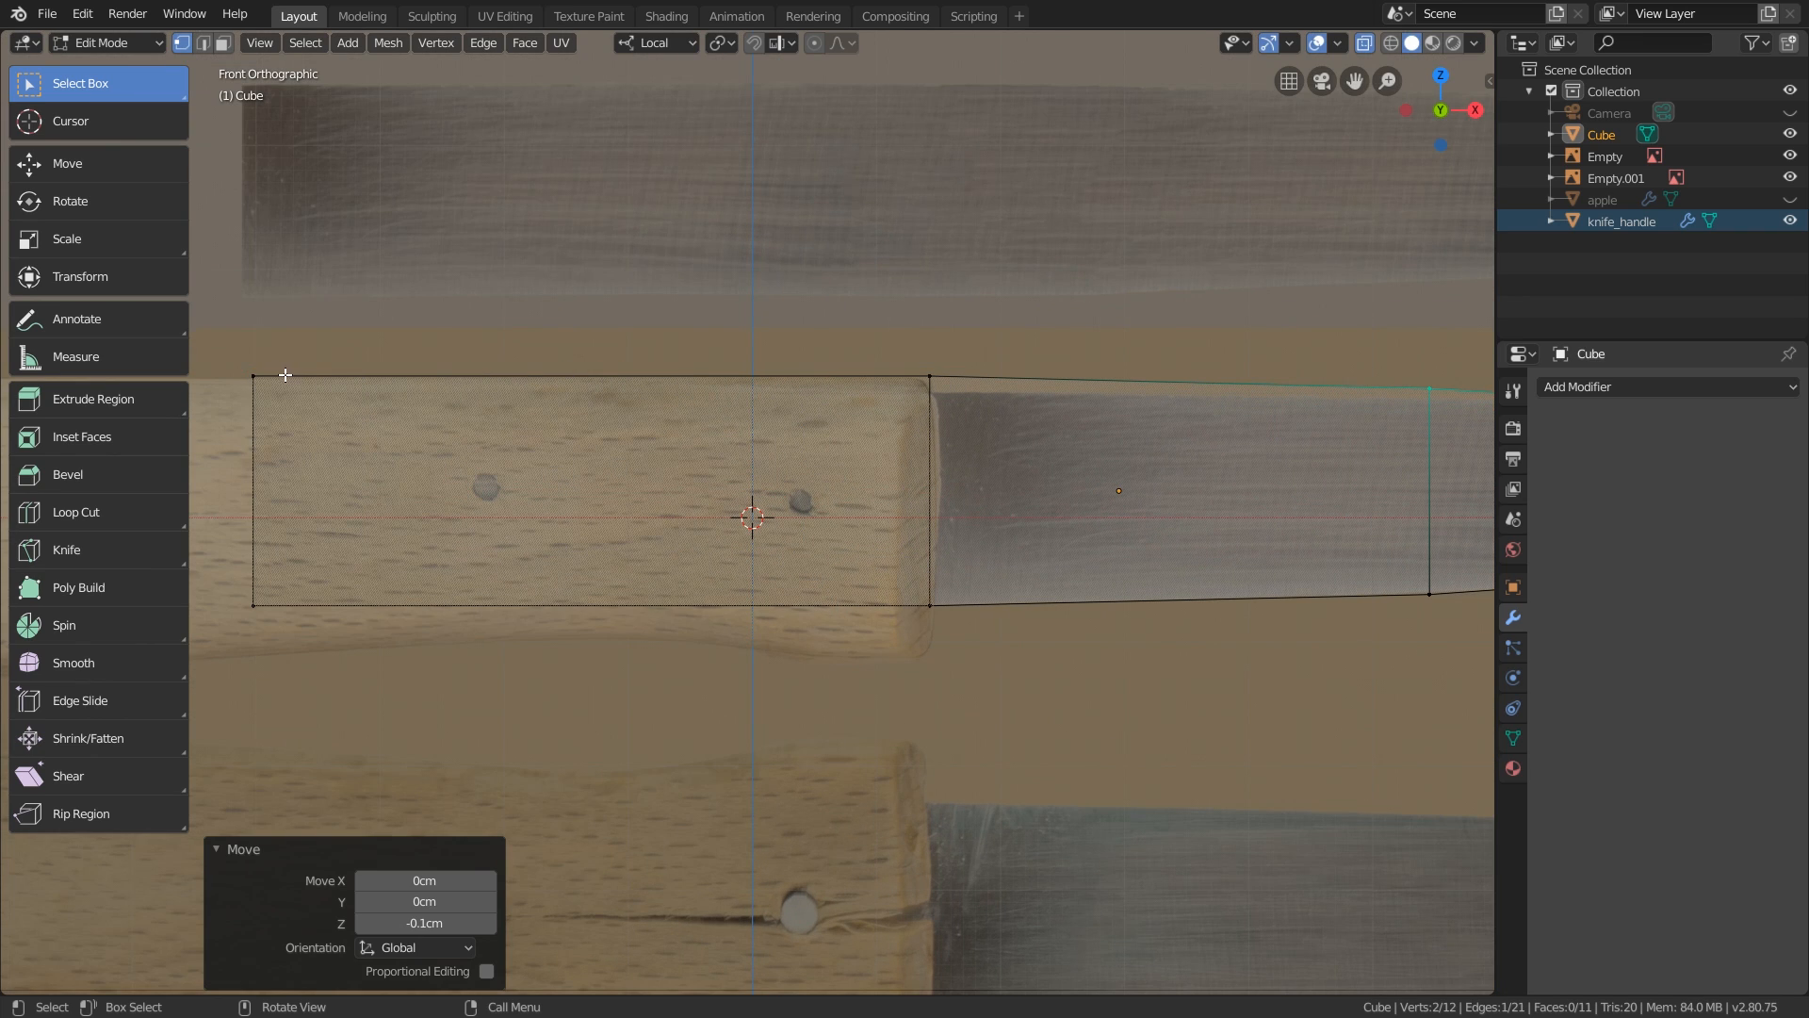
pyautogui.keyDown('shift'); pyautogui.moveTo(539, 615); pyautogui.dragTo(695, 106, button='middle'); pyautogui.keyUp('shift')
pyautogui.scroll(-2, 718, 788)
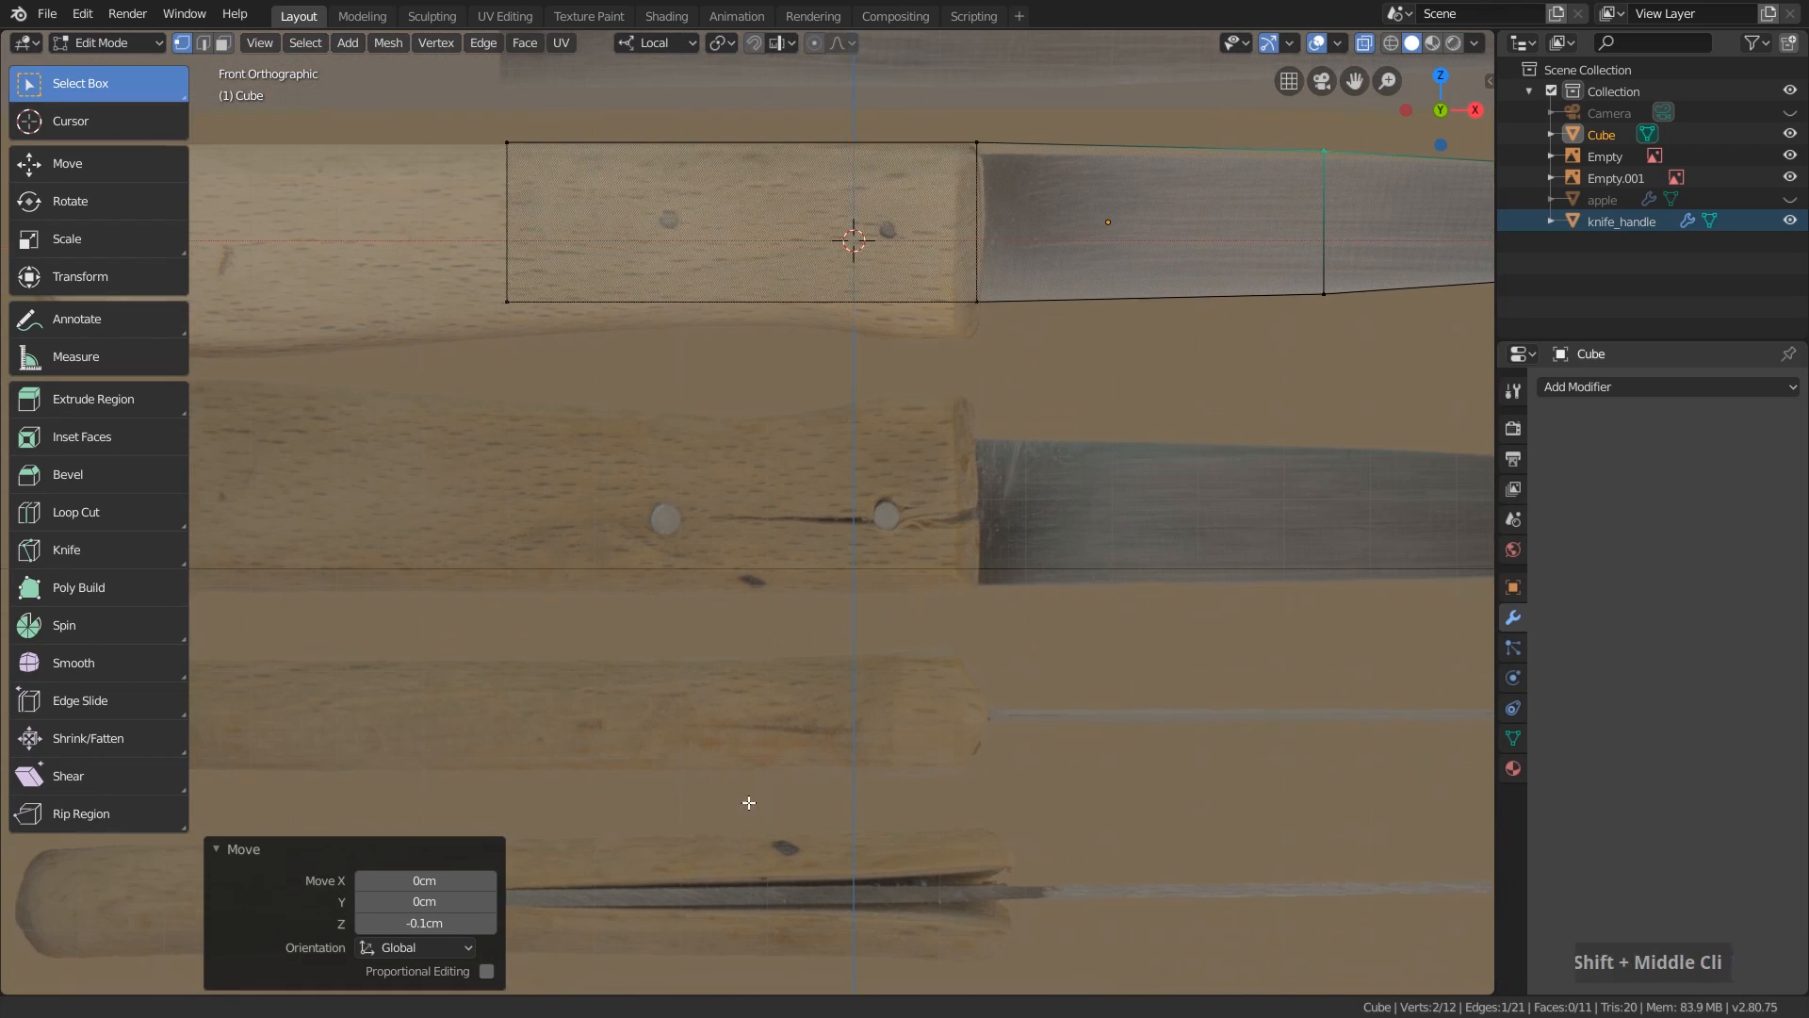
pyautogui.keyDown('shift'); pyautogui.moveTo(747, 800); pyautogui.dragTo(890, 509, button='middle'); pyautogui.keyUp('shift')
pyautogui.keyDown('shift'); pyautogui.moveTo(953, 246); pyautogui.dragTo(921, 667, button='middle'); pyautogui.keyUp('shift')
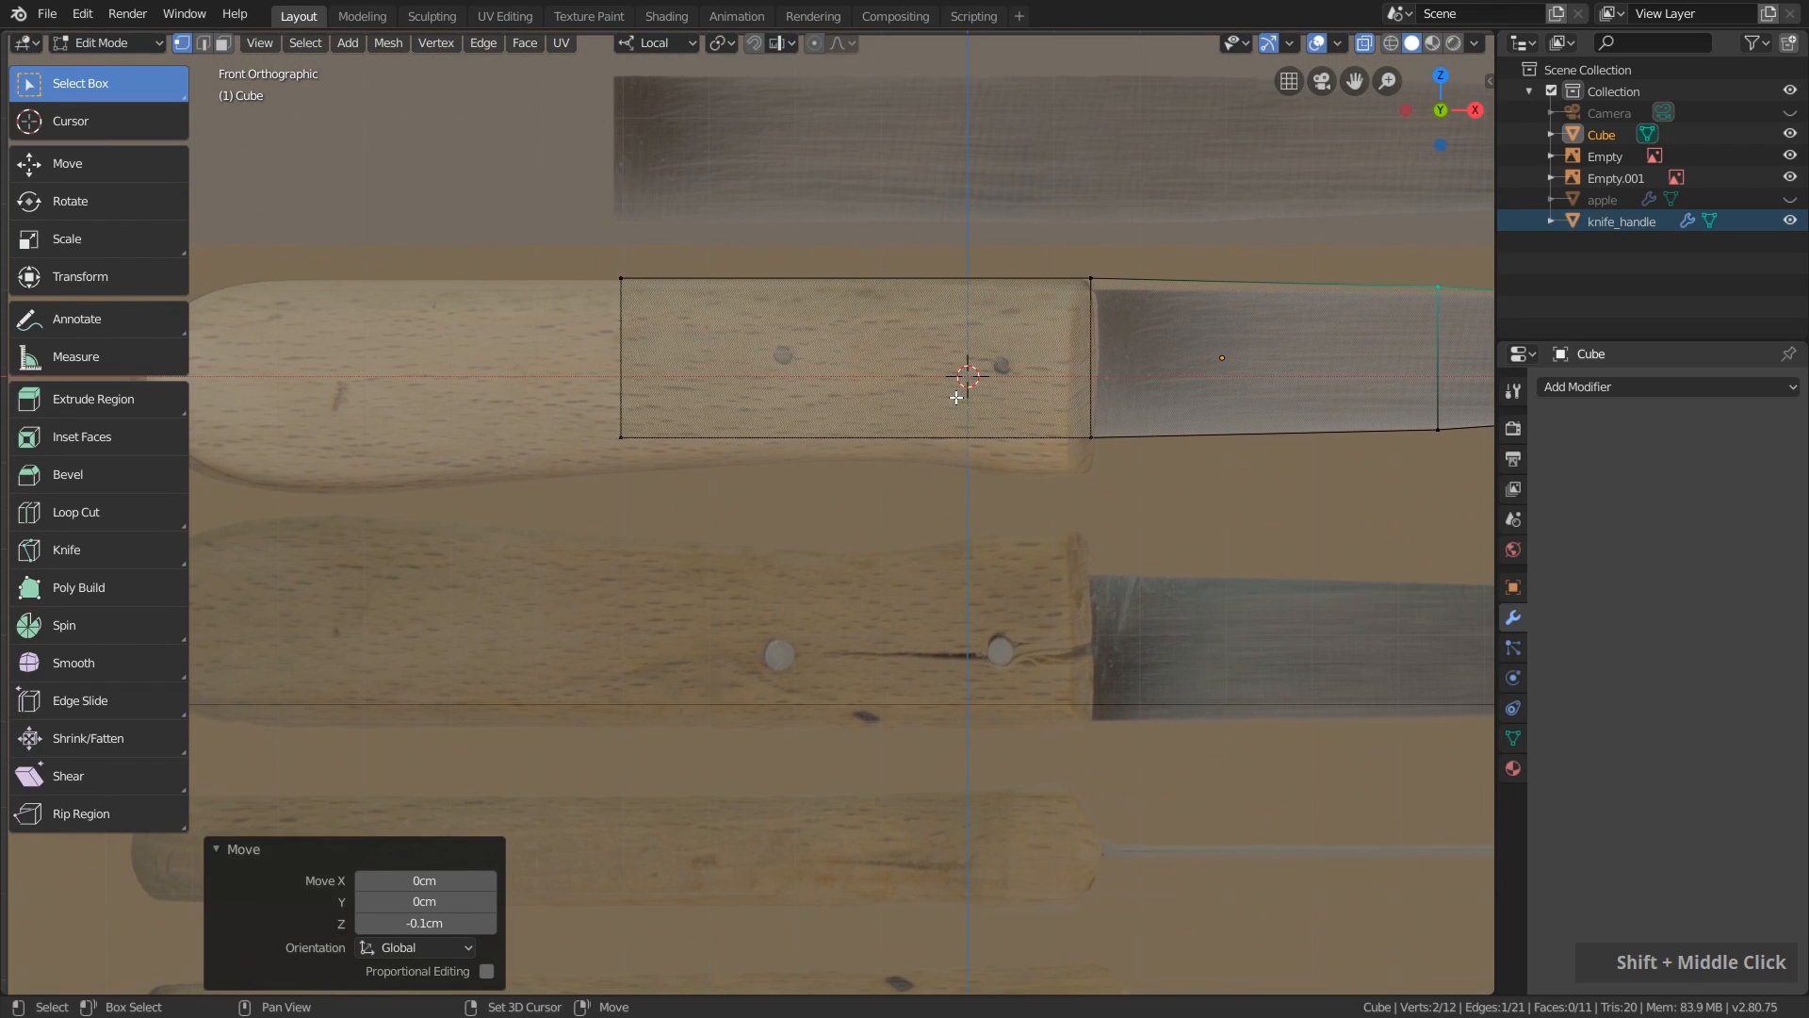
pyautogui.keyDown('shift'); pyautogui.moveTo(1132, 395); pyautogui.dragTo(880, 506, button='middle'); pyautogui.keyUp('shift')
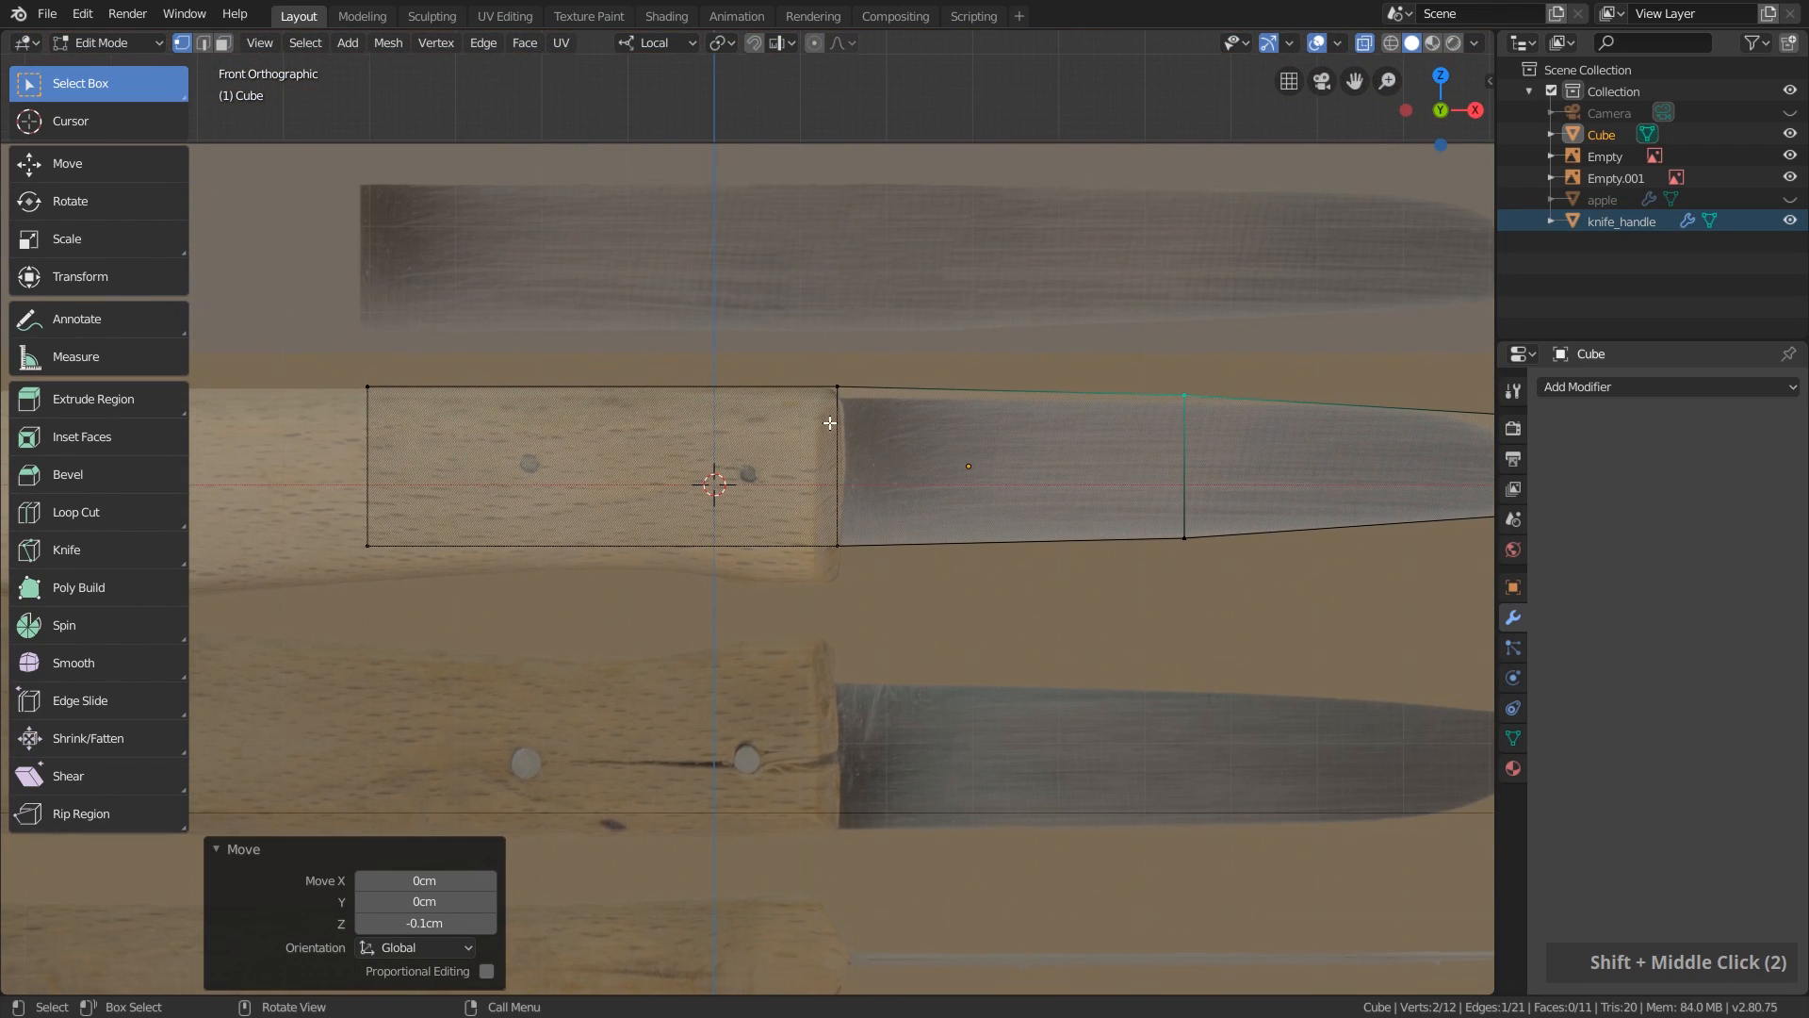
pyautogui.press('g')
pyautogui.rightClick(475, 403)
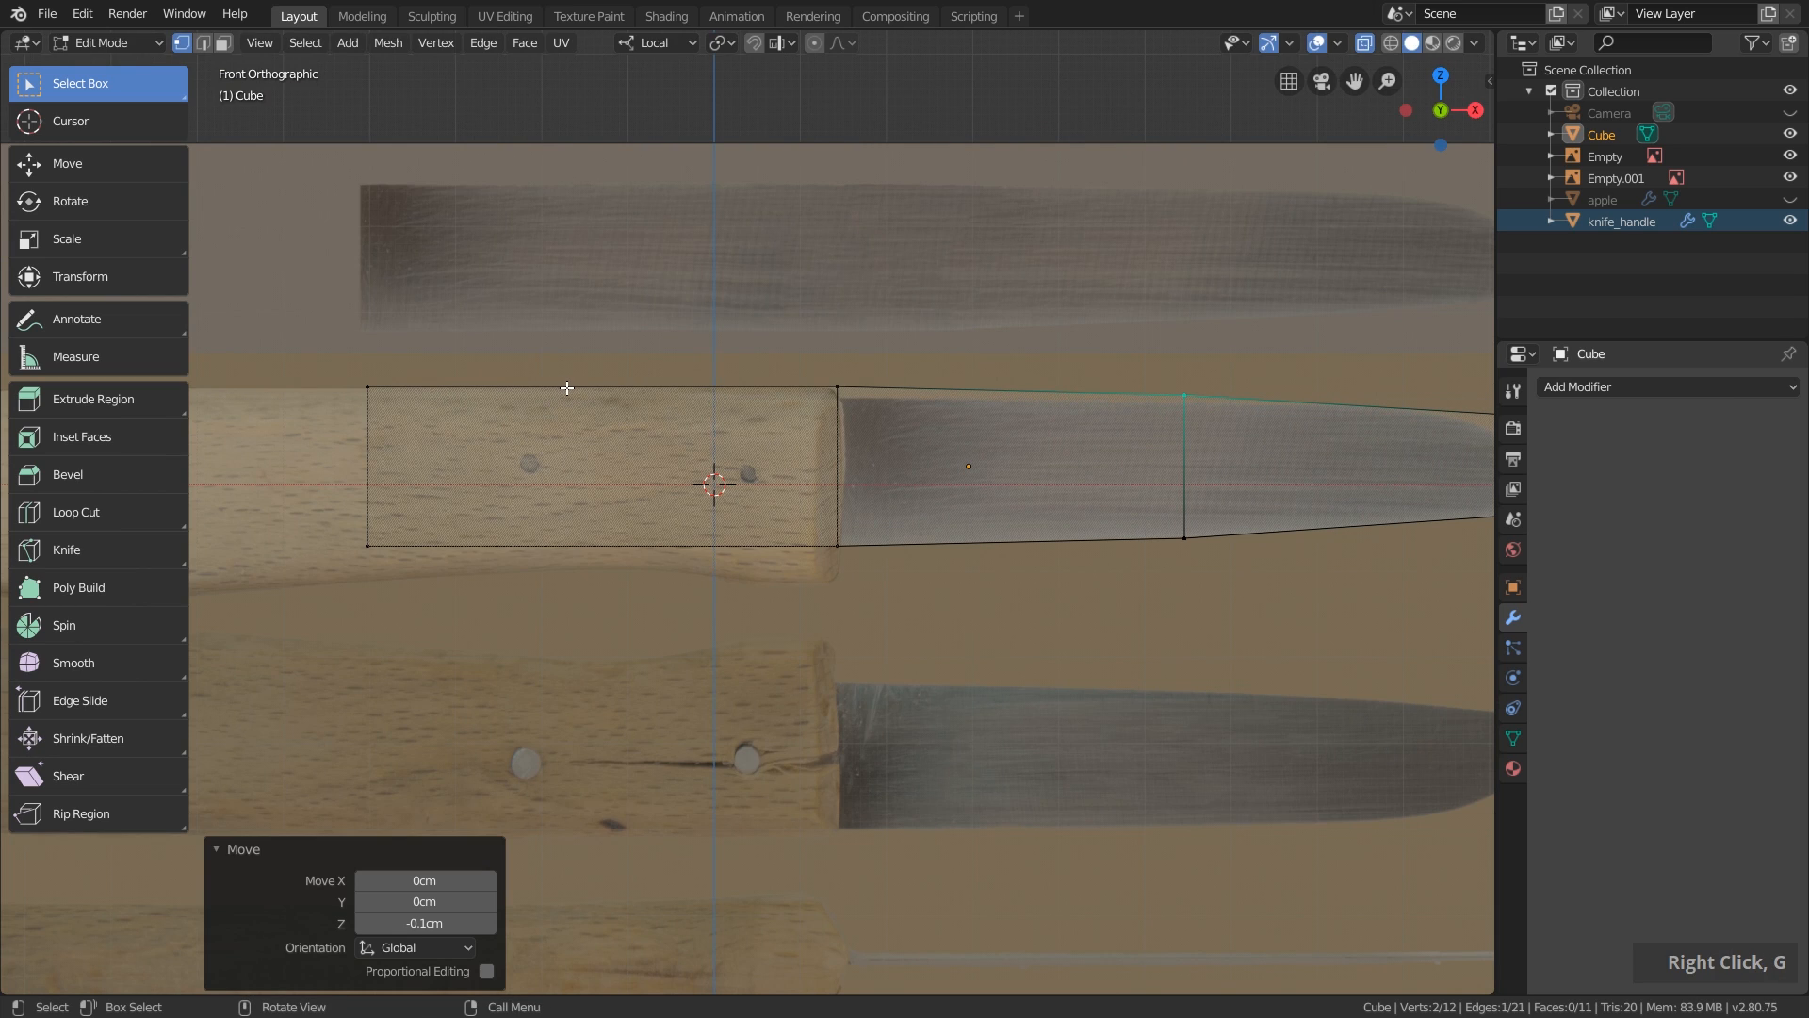
pyautogui.keyDown('shift'); pyautogui.moveTo(751, 431); pyautogui.dragTo(751, 468, button='middle'); pyautogui.keyUp('shift')
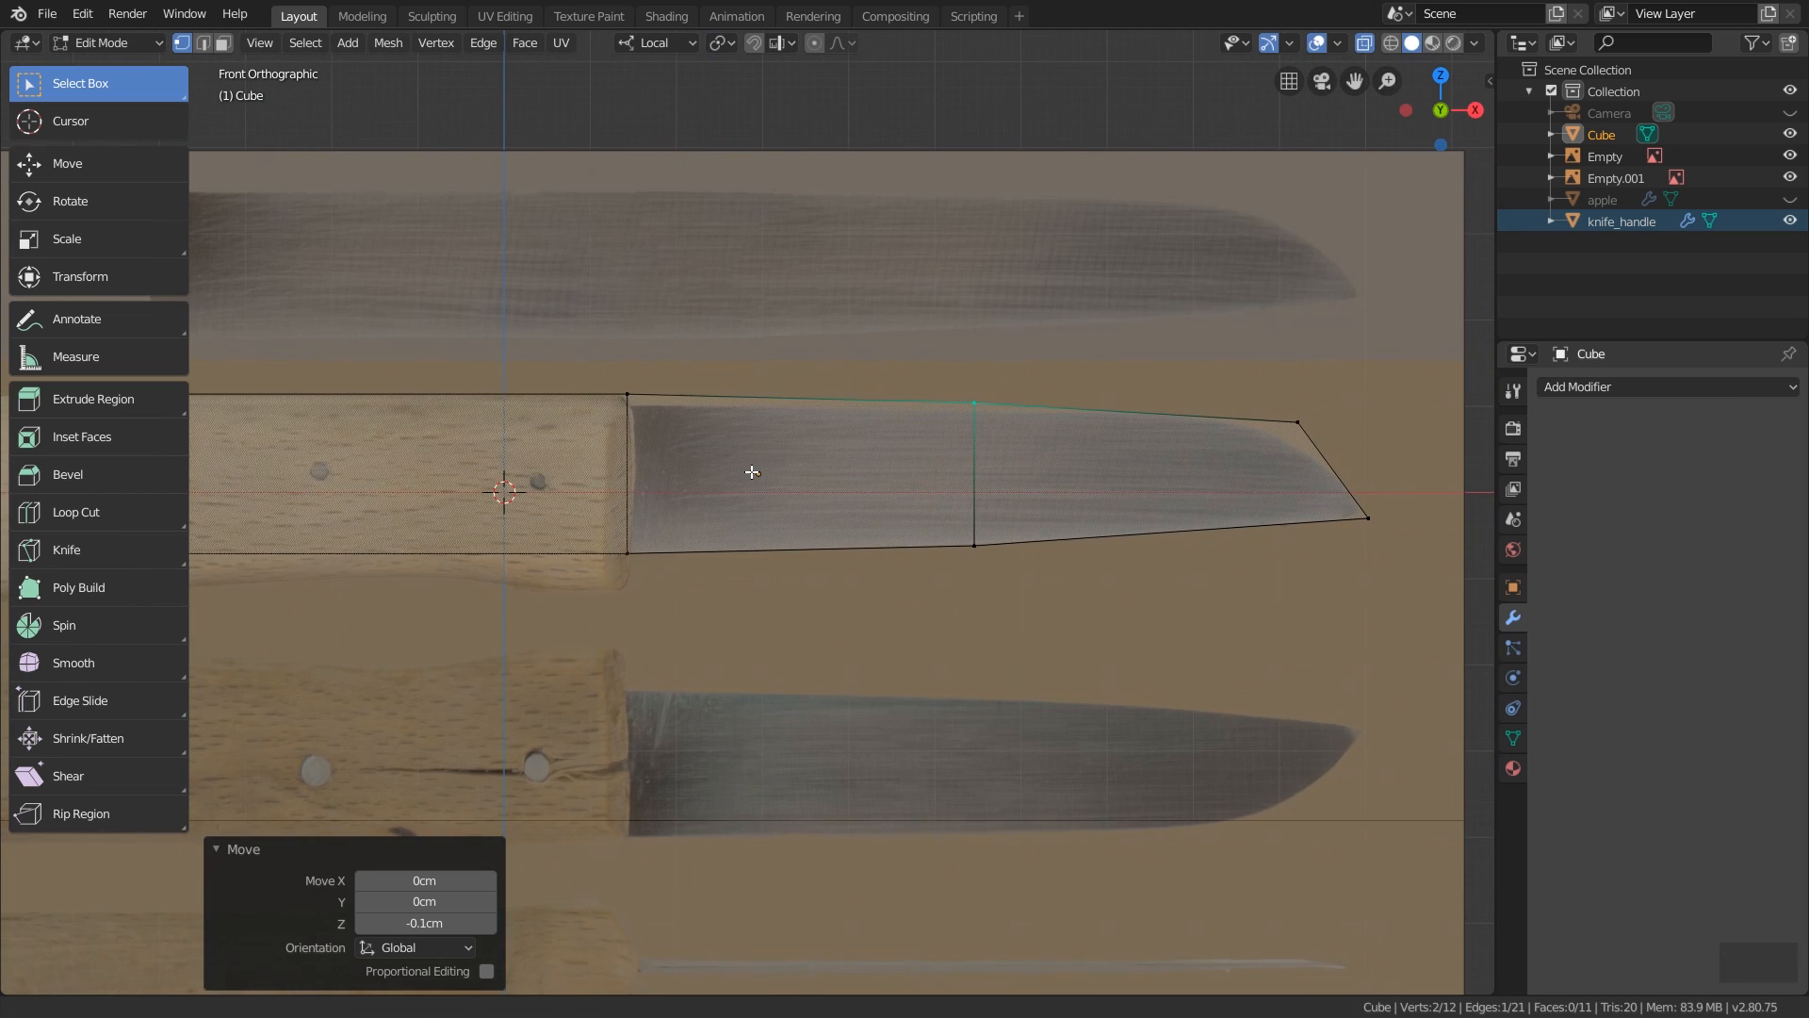
pyautogui.keyDown('shift'); pyautogui.moveTo(1005, 468); pyautogui.dragTo(947, 526, button='middle'); pyautogui.keyUp('shift')
pyautogui.scroll(1, 947, 526)
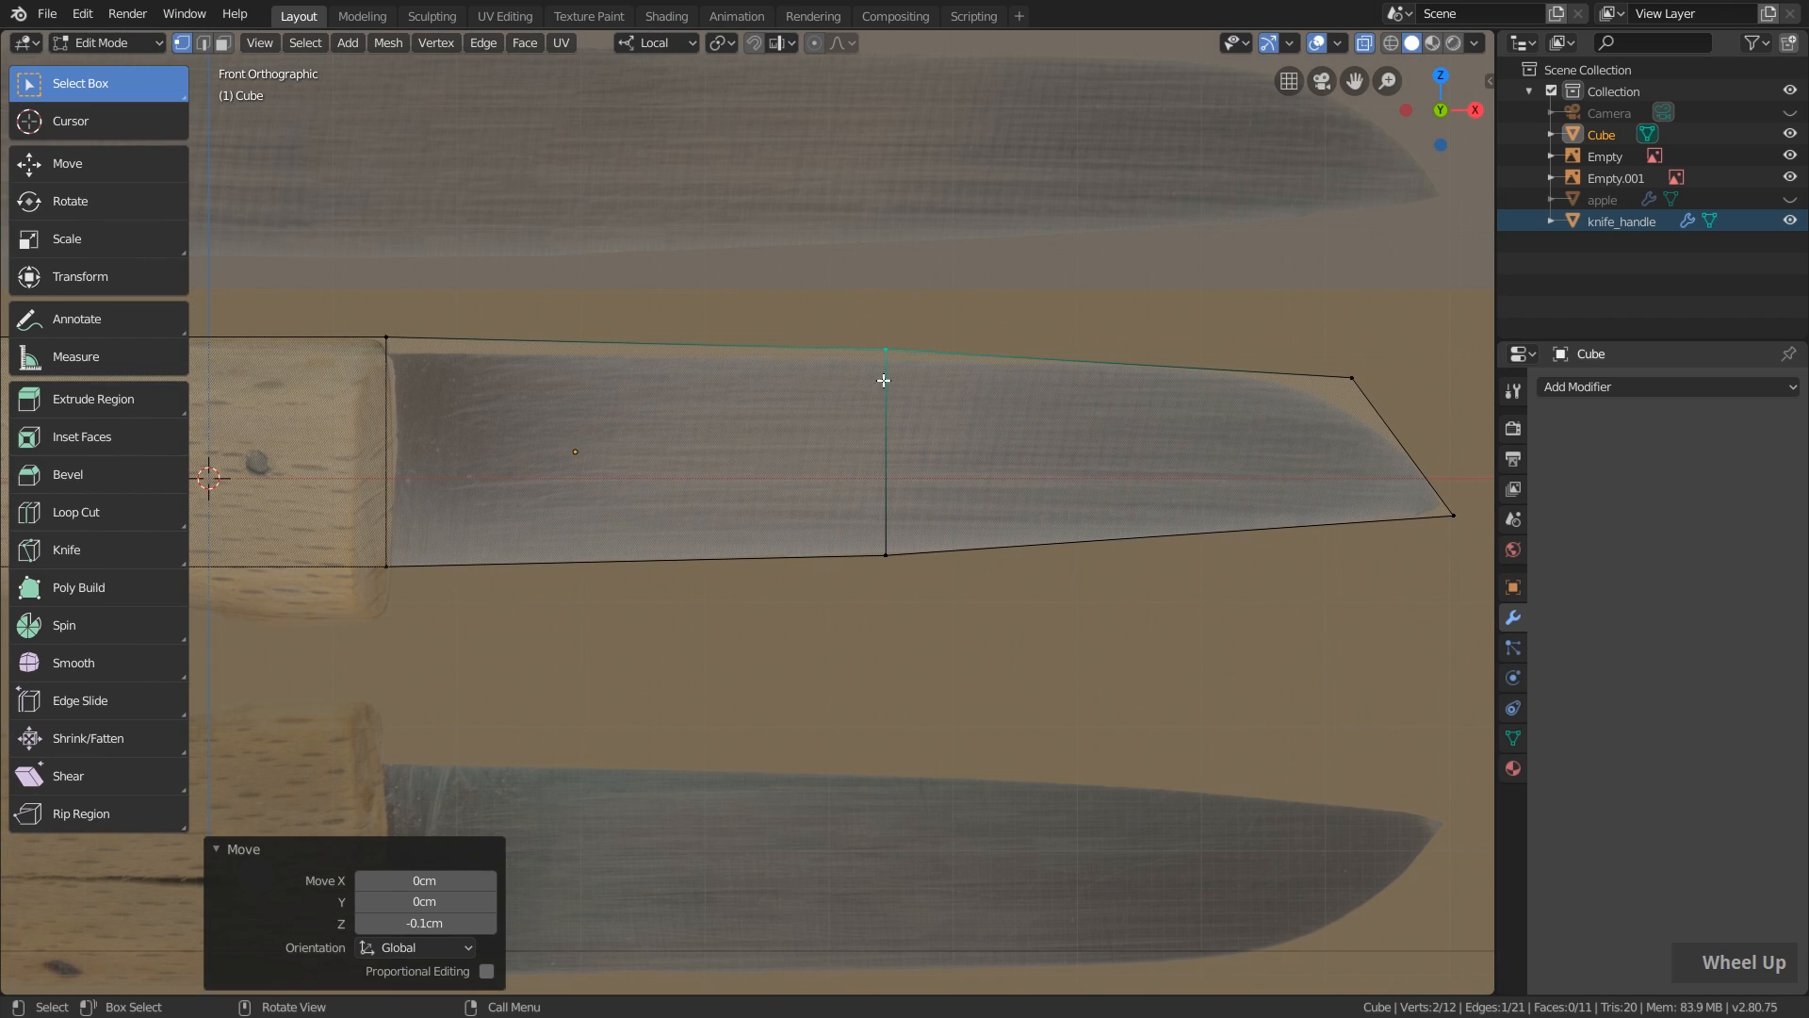
# Select the two upper vertices at the blade tip and bevel their edge with a 0.752 cm width and 3 segments.
pyautogui.keyDown('shift'); pyautogui.moveTo(1309, 373); pyautogui.dragTo(1100, 416, button='middle'); pyautogui.keyUp('shift')
pyautogui.click(1143, 394)
pyautogui.moveTo(1105, 332); pyautogui.dragTo(1202, 461)
pyautogui.moveTo(1203, 461); pyautogui.dragTo(1091, 416, button='middle')
pyautogui.scroll(3, 1093, 406)
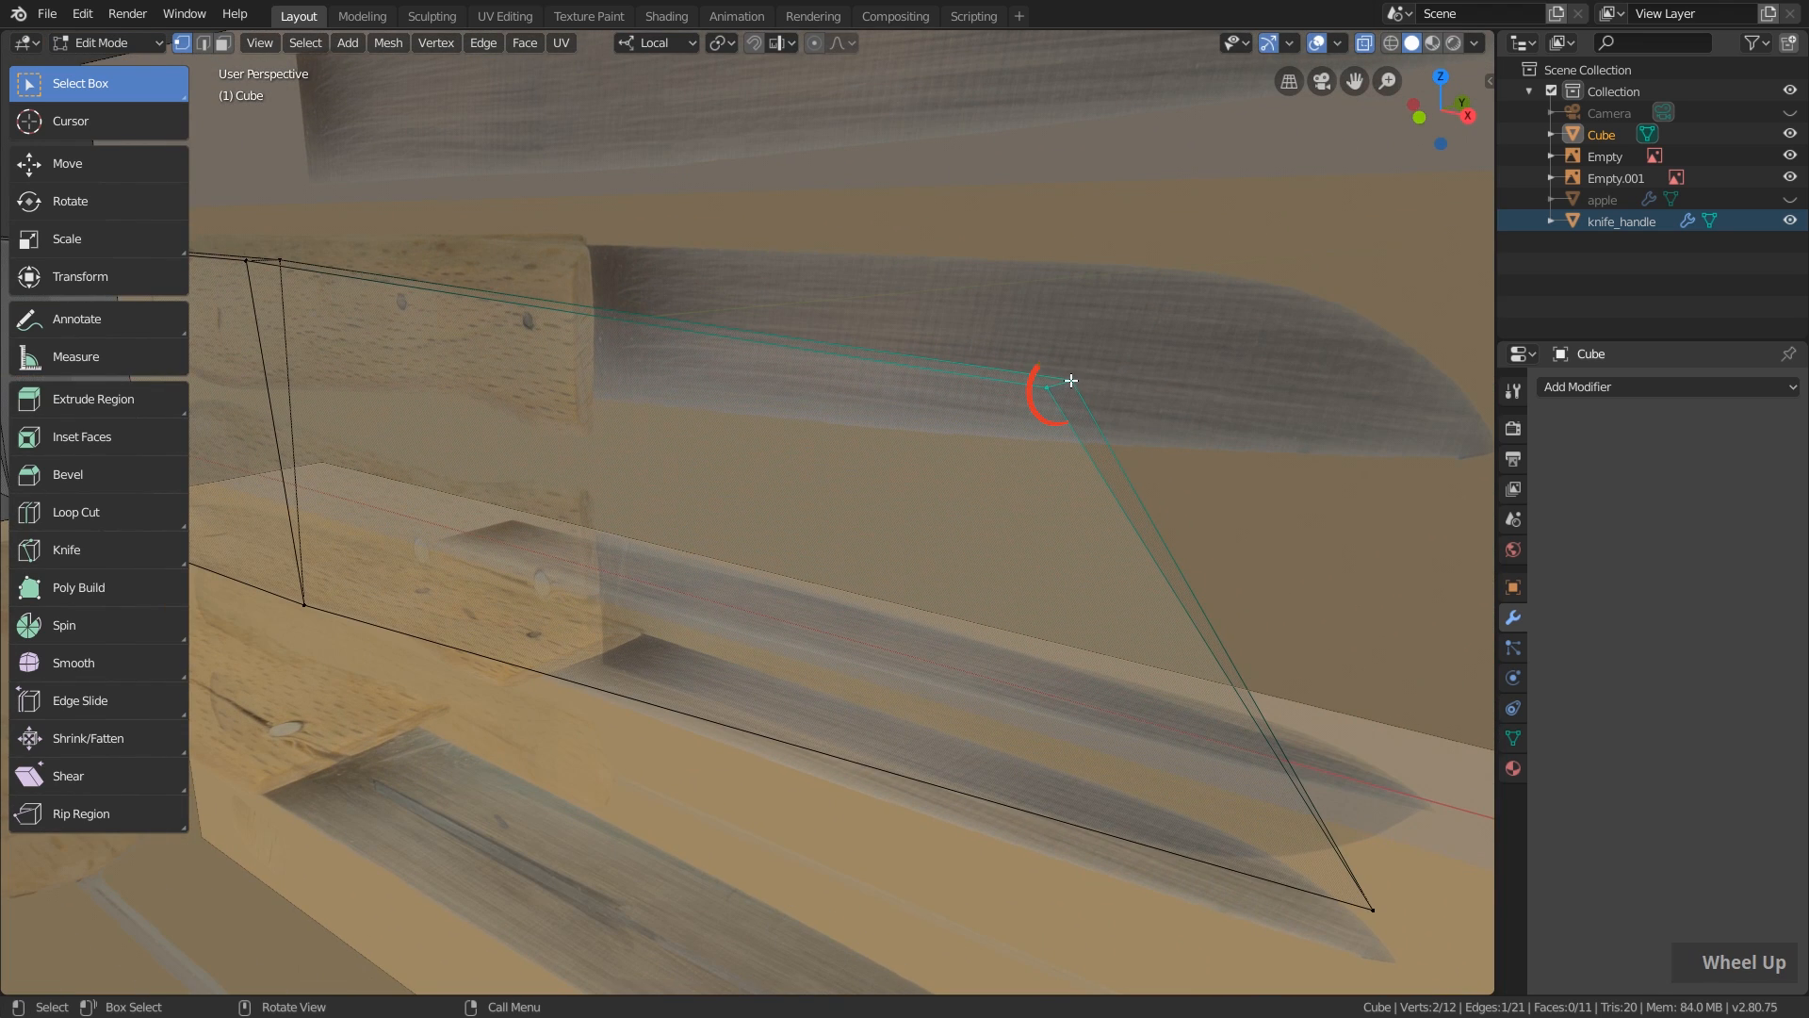
pyautogui.scroll(-2, 1101, 471)
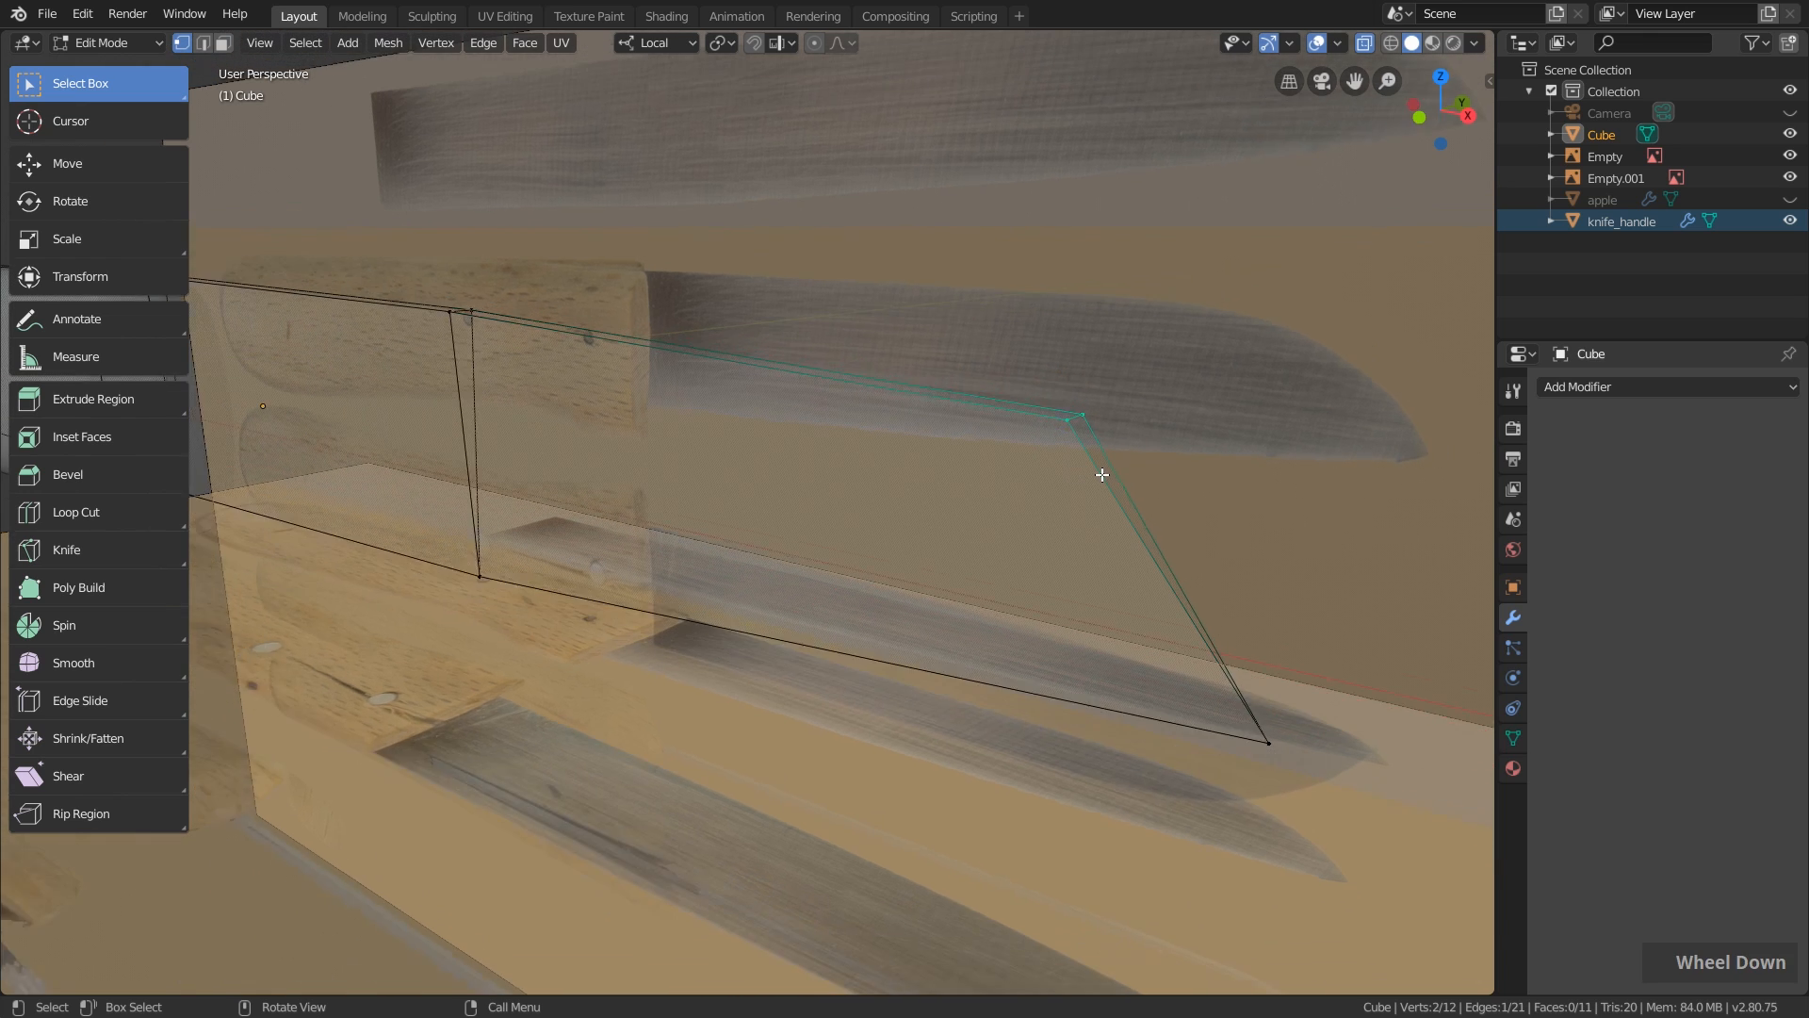
pyautogui.scroll(-2, 1103, 474)
pyautogui.press('KP_1')
pyautogui.scroll(-1, 1140, 469)
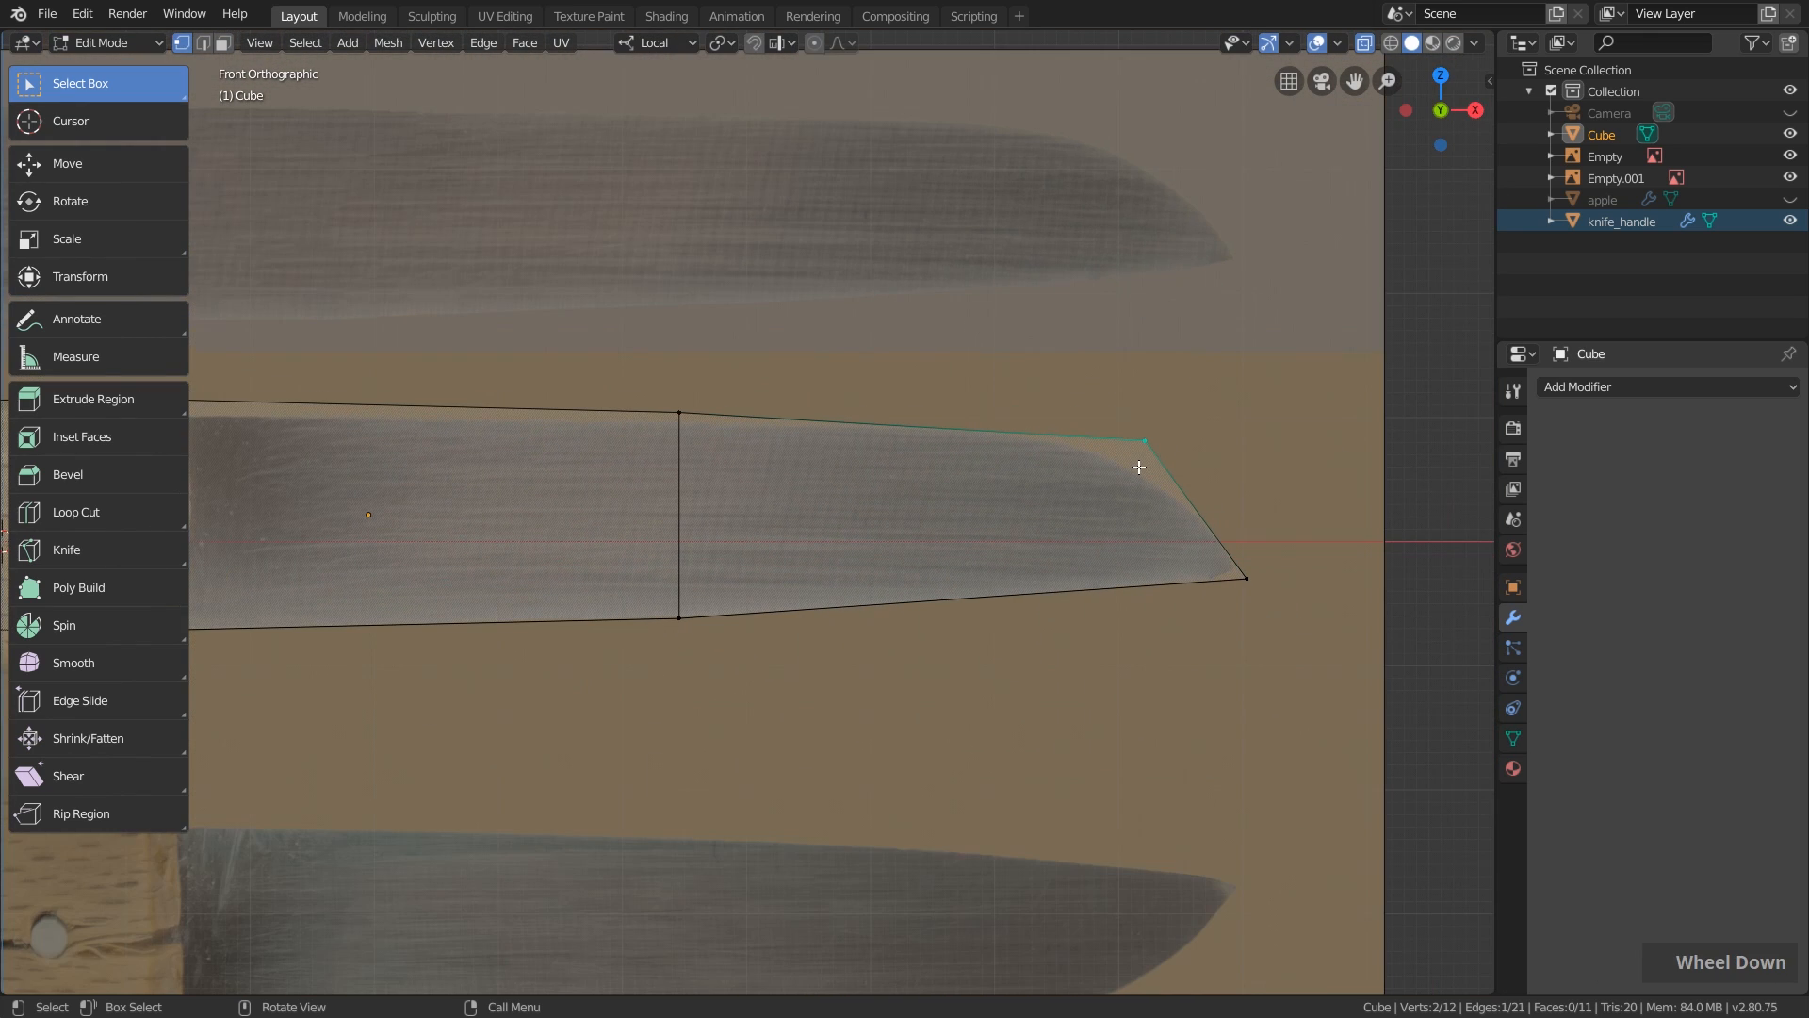
pyautogui.scroll(1, 1163, 467)
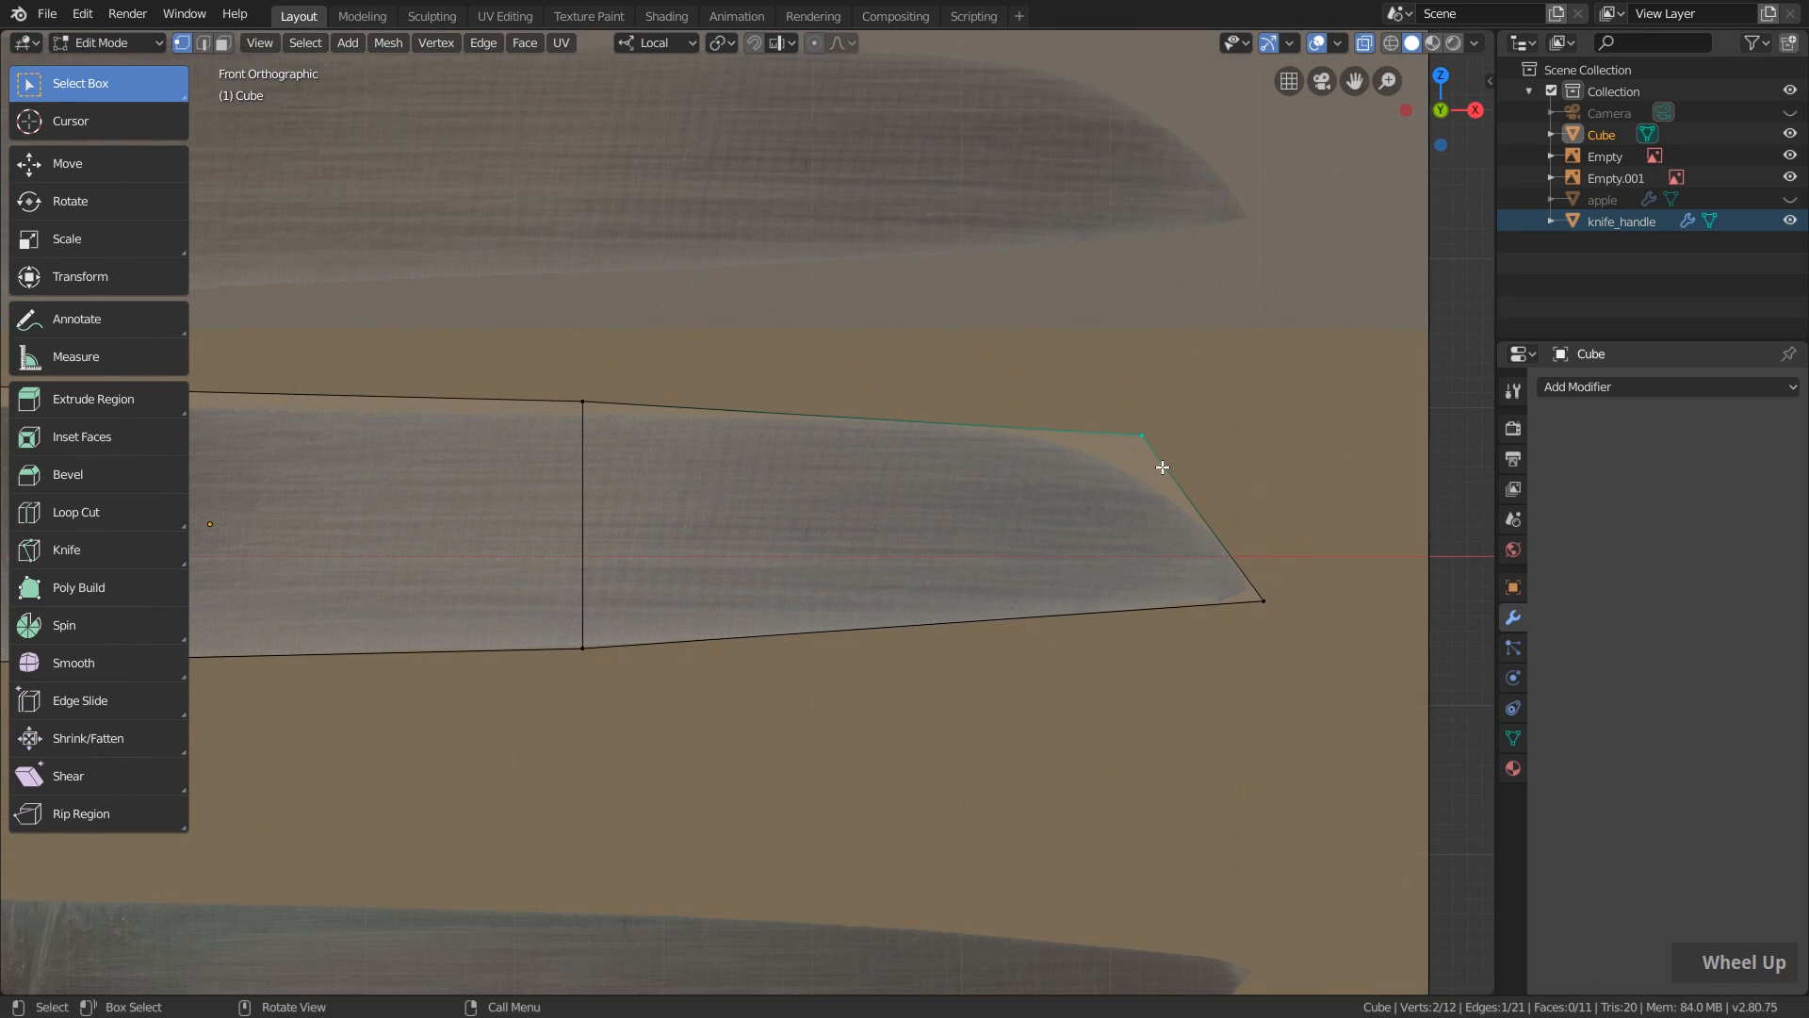
pyautogui.click(88, 476)
pyautogui.scroll(-1, 877, 518)
pyautogui.moveTo(1139, 403); pyautogui.dragTo(1259, 452)
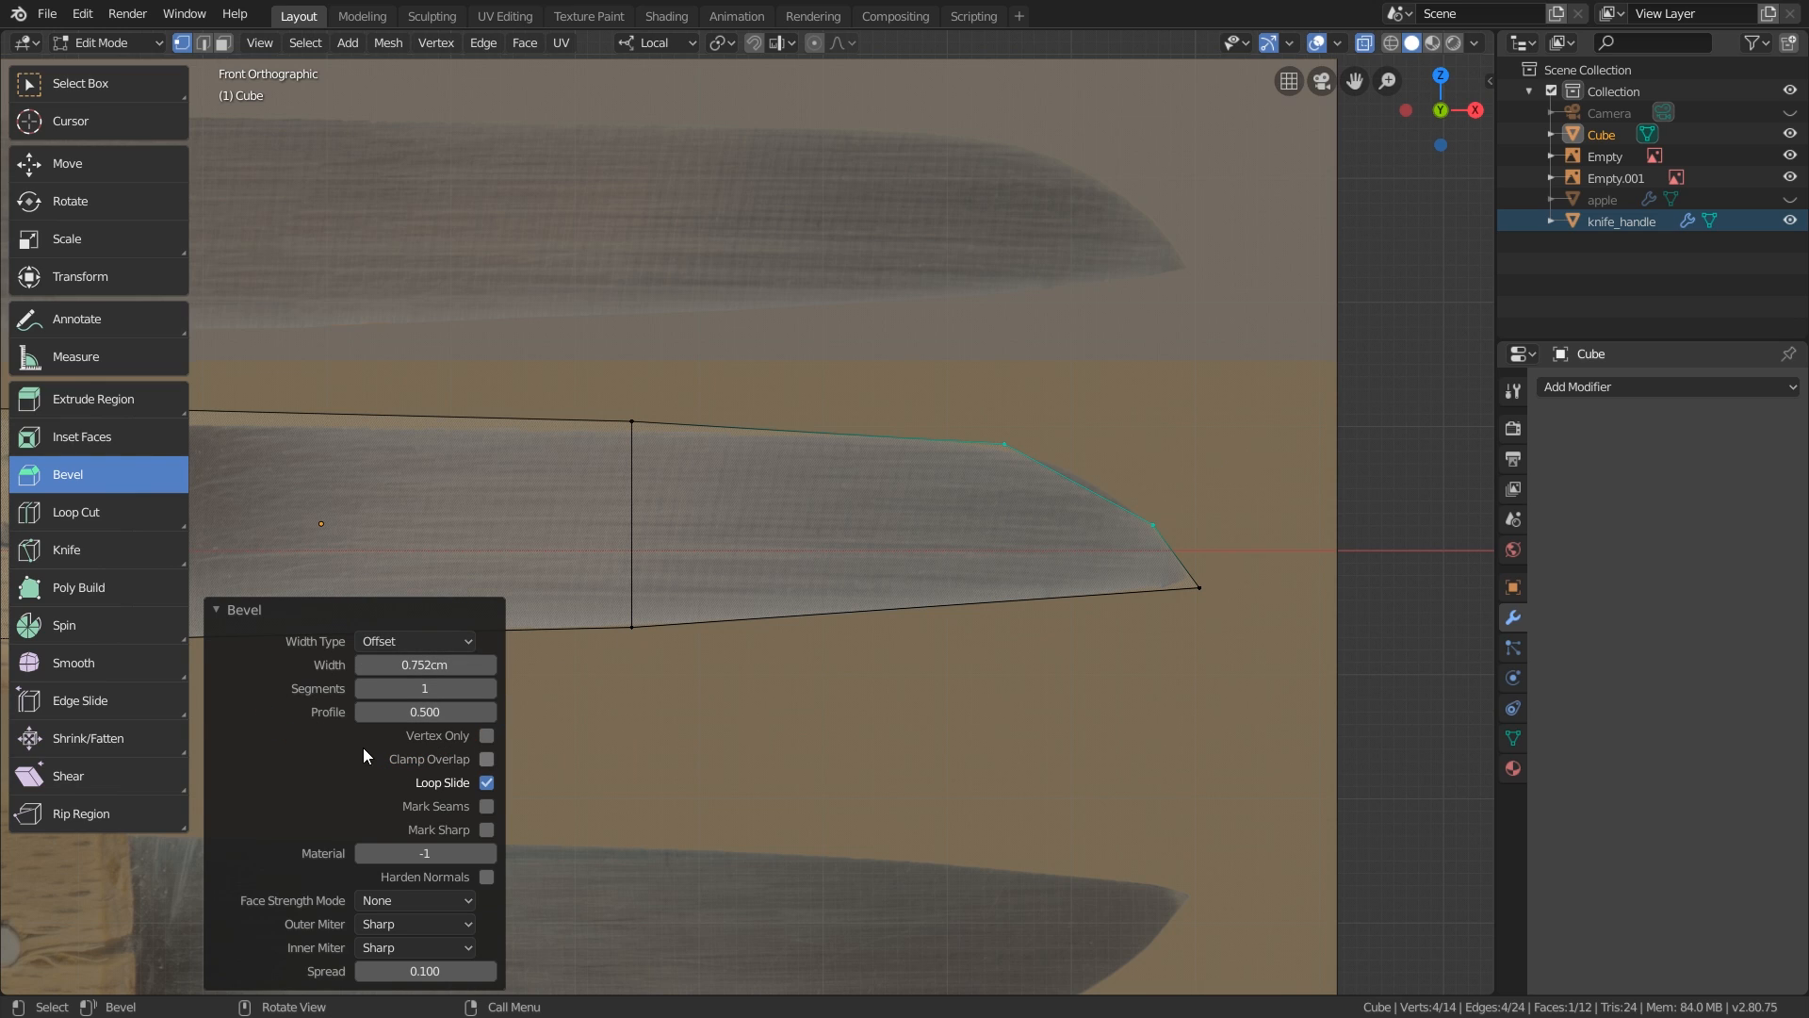
pyautogui.click(489, 688)
pyautogui.click(494, 689)
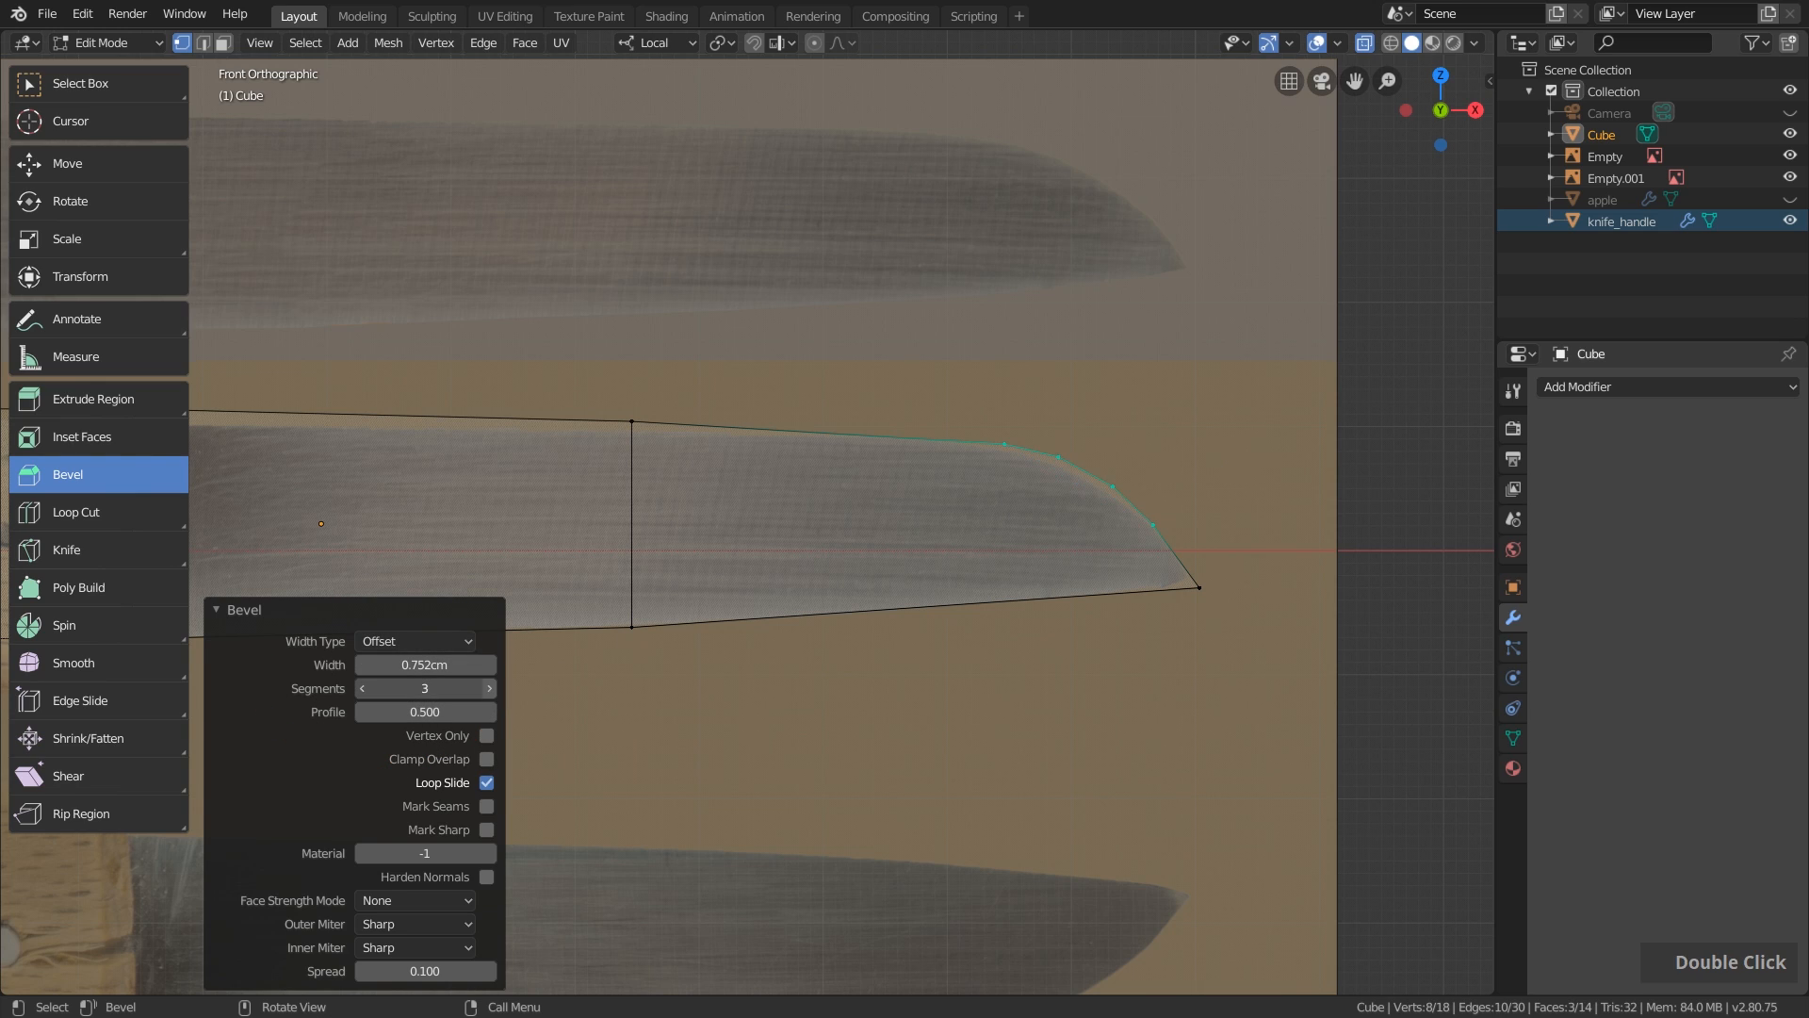
# Set the blade tip's bevel to 7 segments and a width of 0.942 cm.
pyautogui.click(494, 689)
pyautogui.click(494, 689)
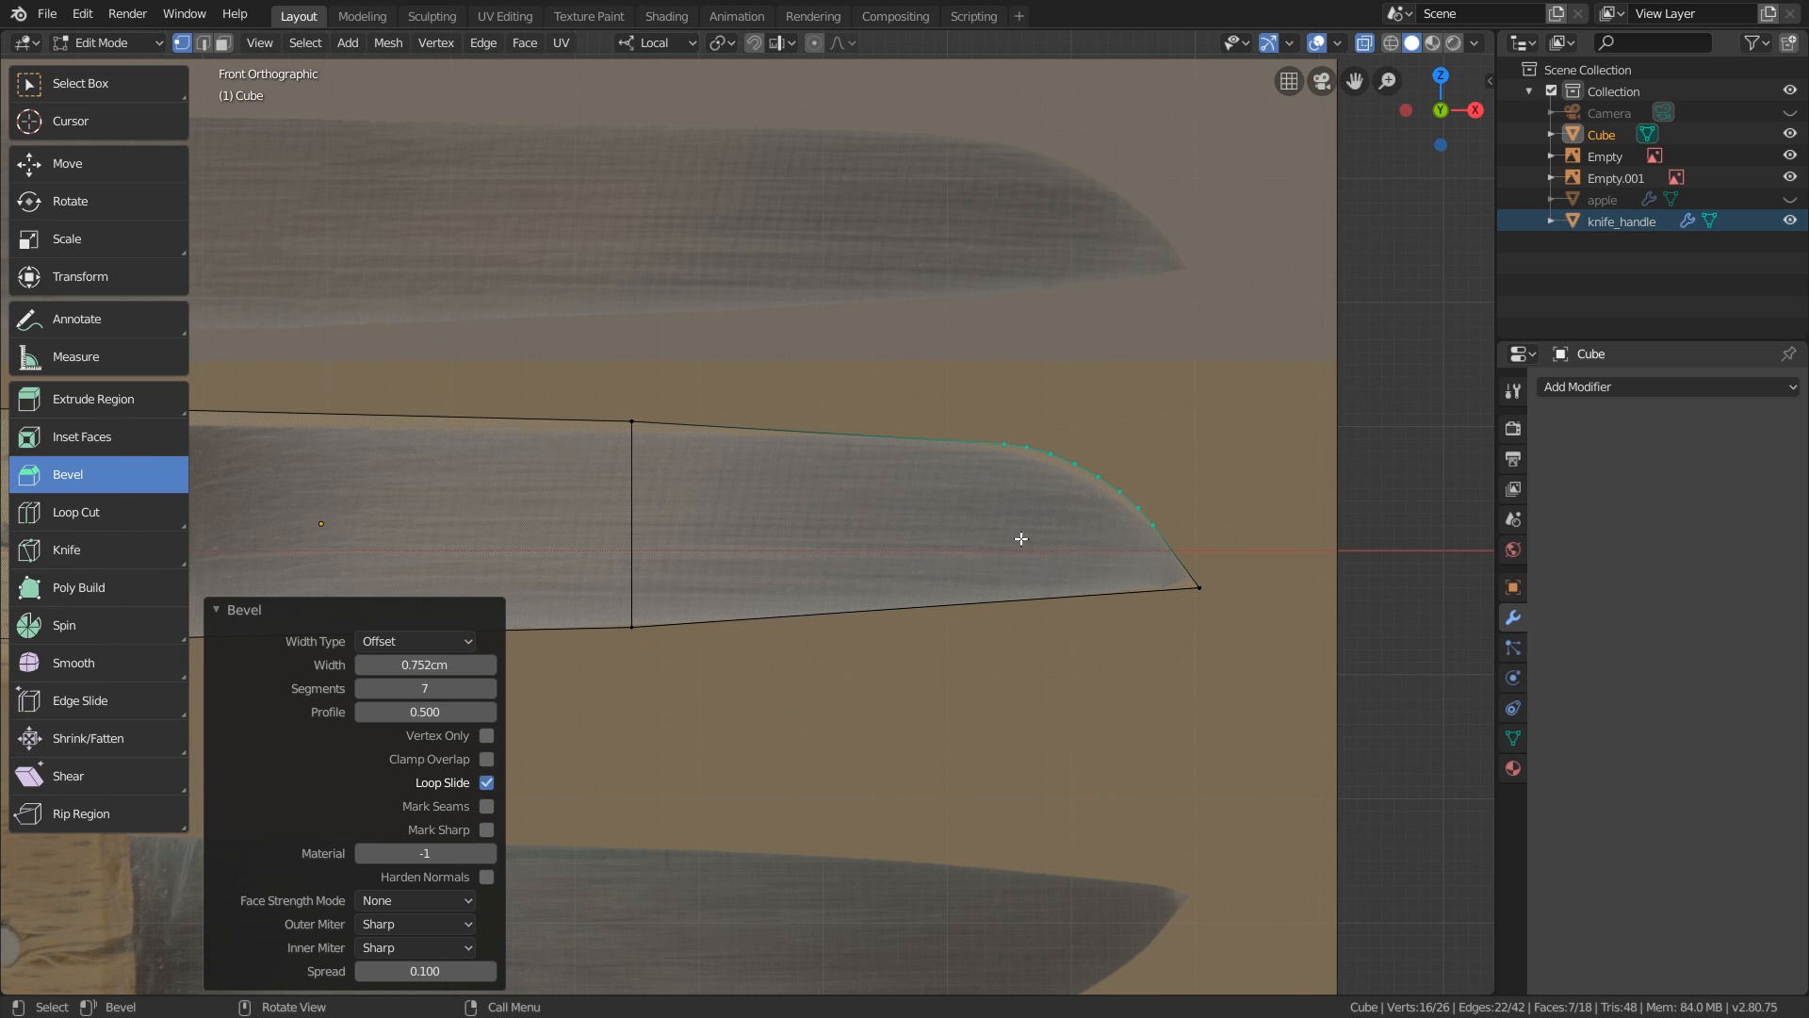
pyautogui.moveTo(424, 664); pyautogui.dragTo(440, 664)
pyautogui.scroll(-1, 1183, 613)
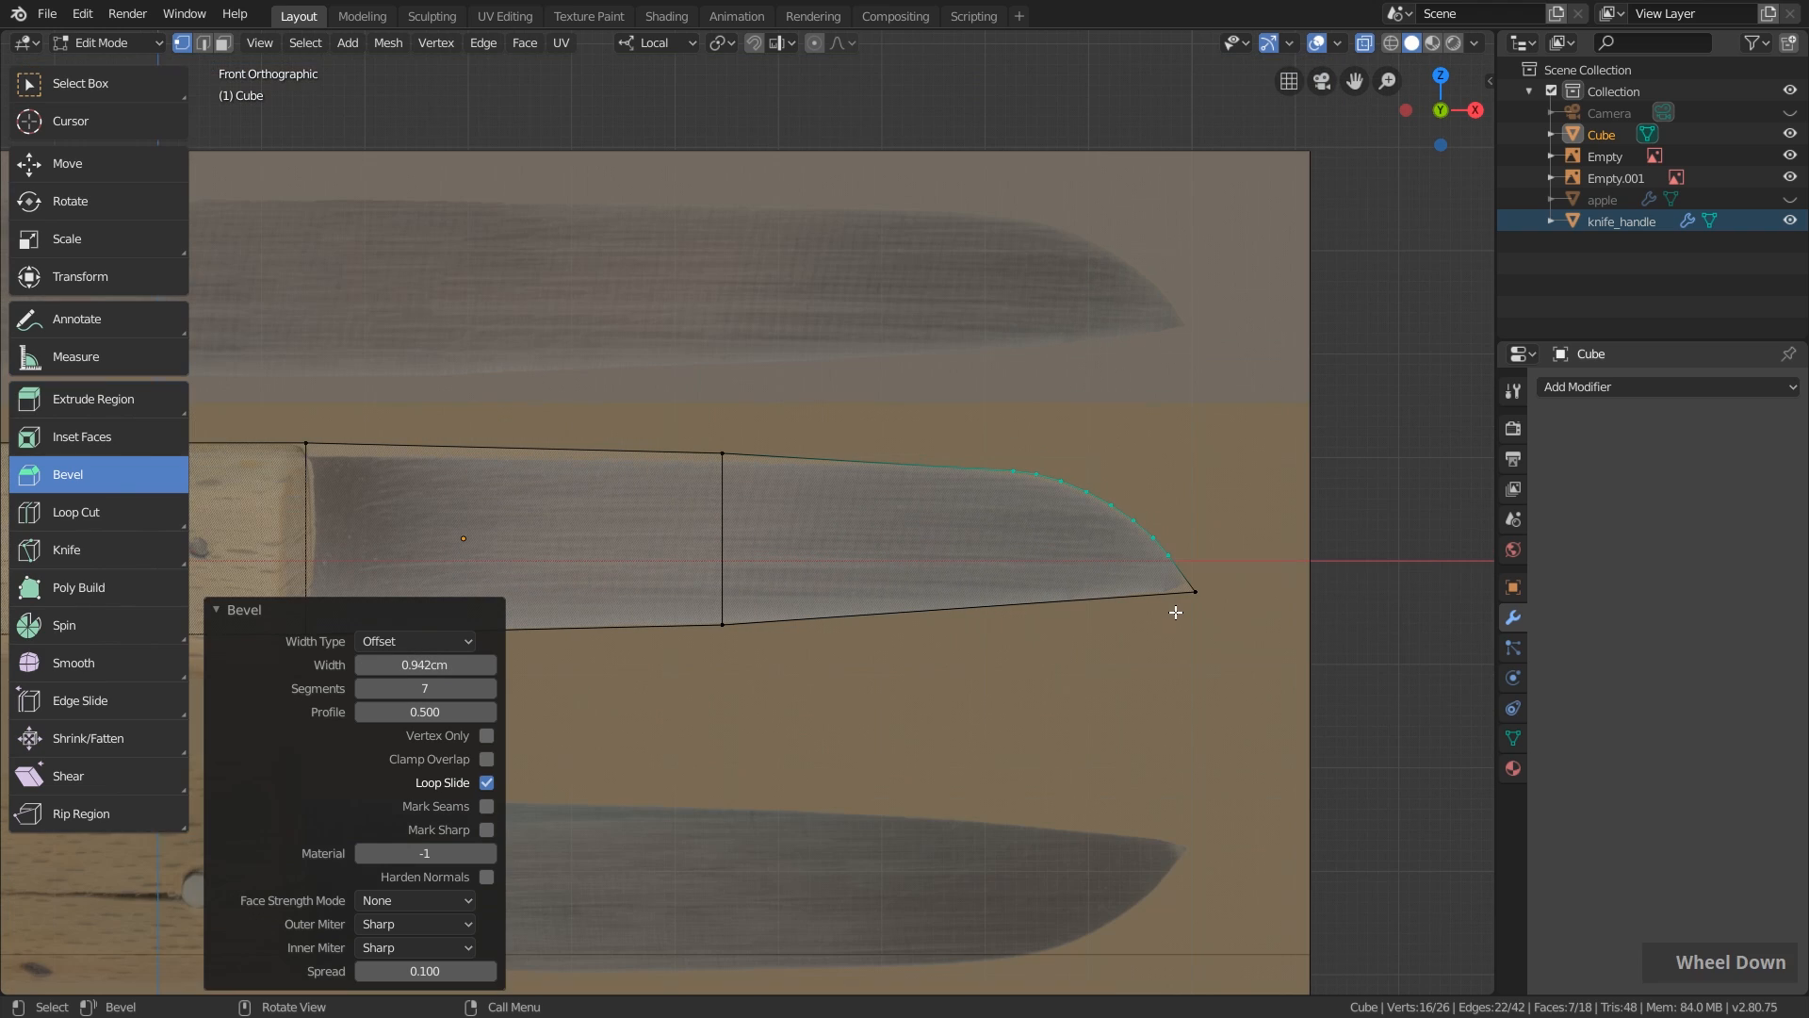
# Move the blade's lowest tip vertex about -0.089 cm in X and 0.051 cm in Z onto the reference tip.
pyautogui.hotkey('ctrl', 'z')
pyautogui.click(116, 81)
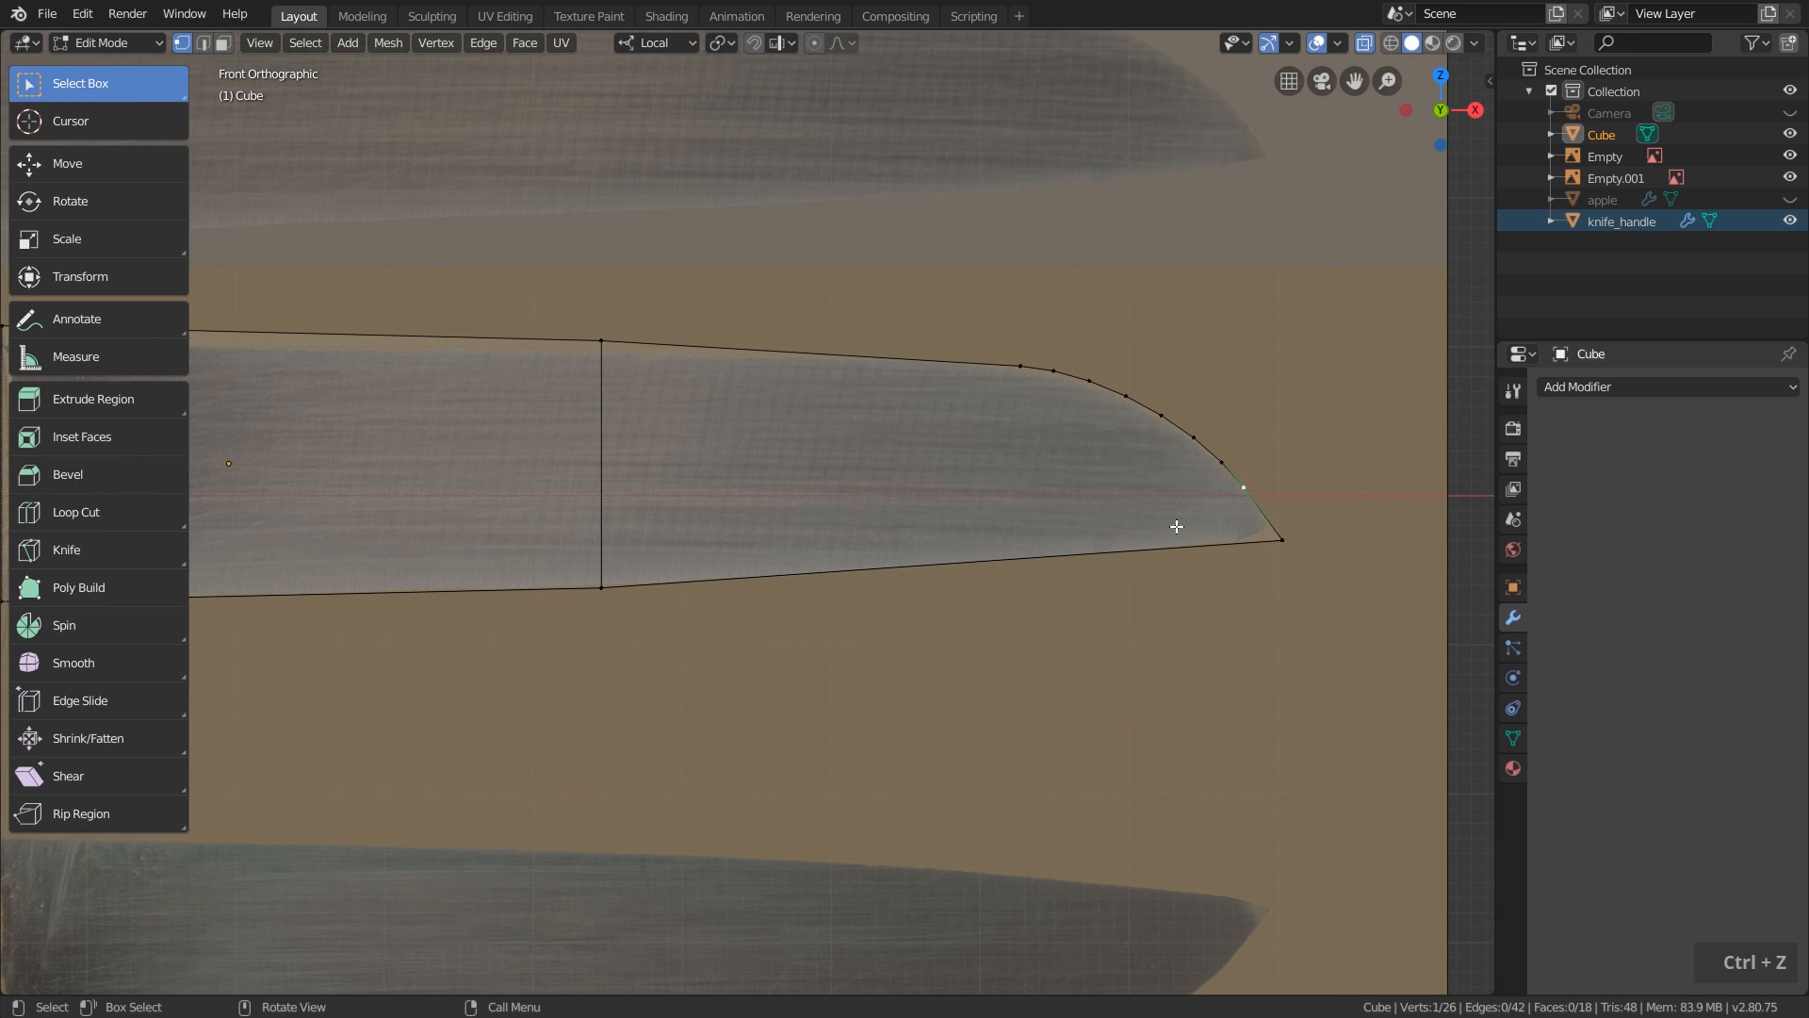
pyautogui.click(1324, 595)
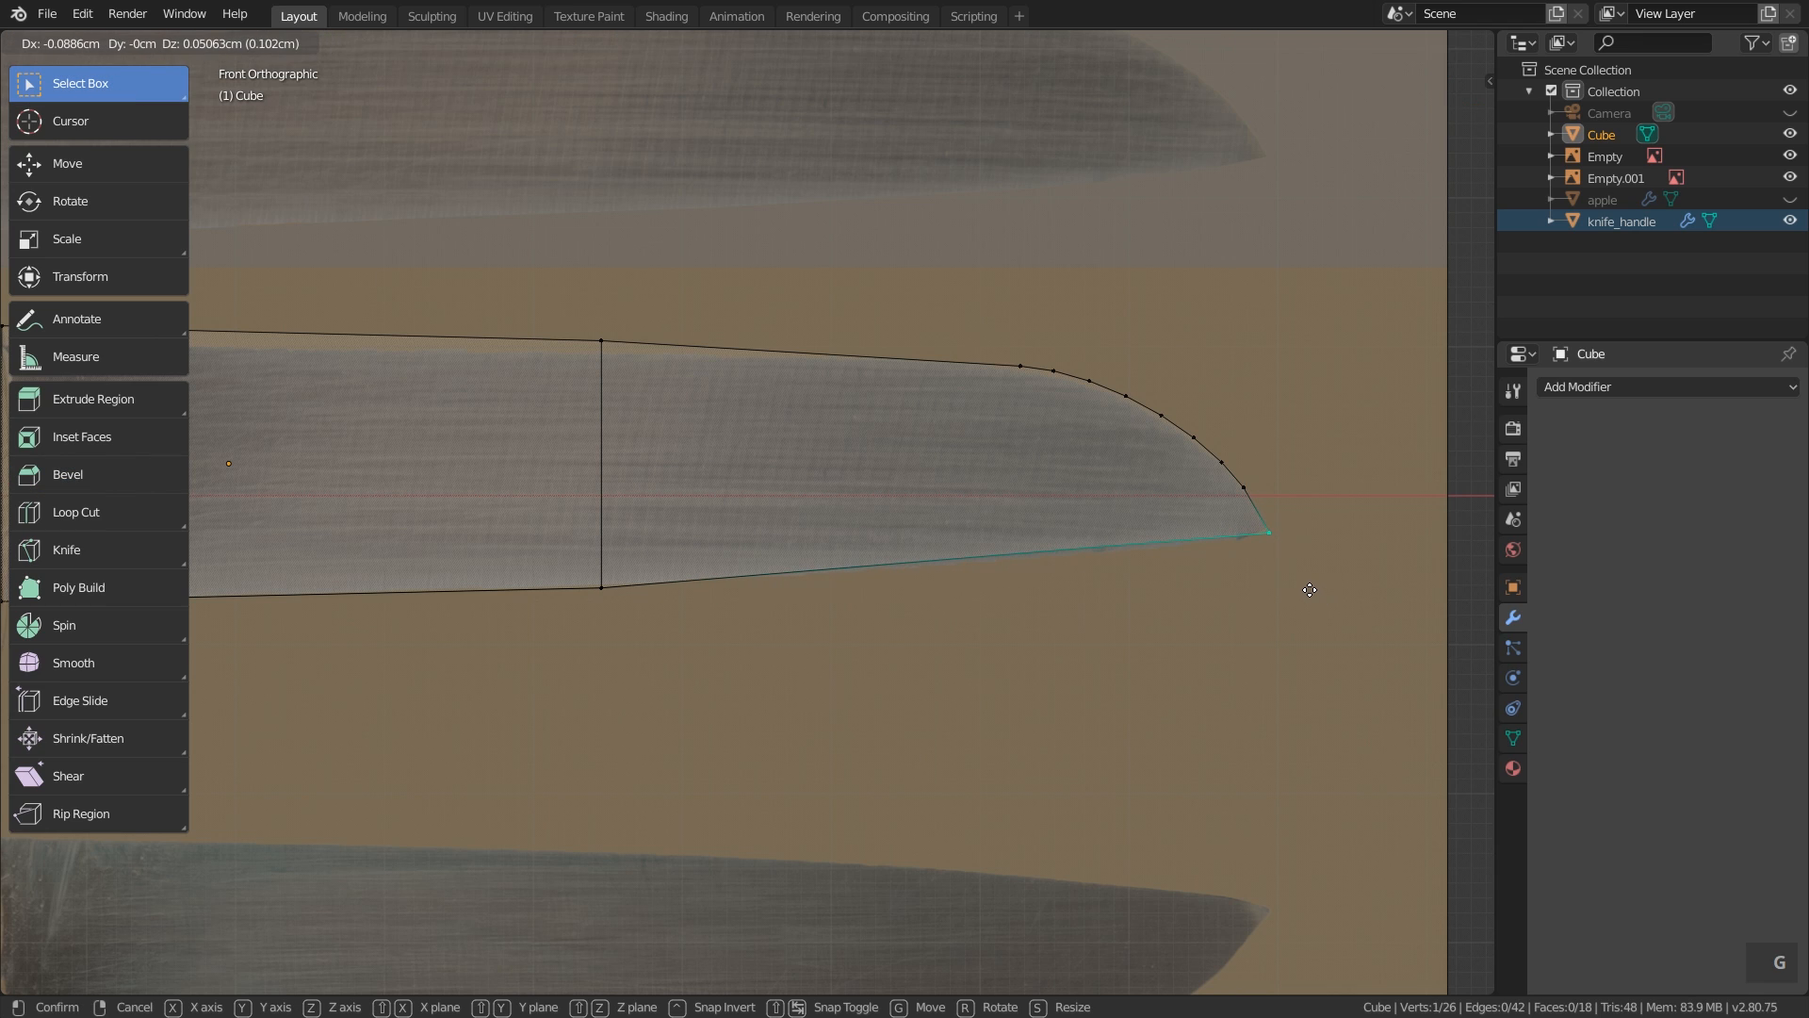
pyautogui.click(1310, 593)
pyautogui.scroll(-2, 1276, 593)
pyautogui.keyDown('shift'); pyautogui.moveTo(1056, 594); pyautogui.dragTo(1243, 602, button='middle'); pyautogui.keyUp('shift')
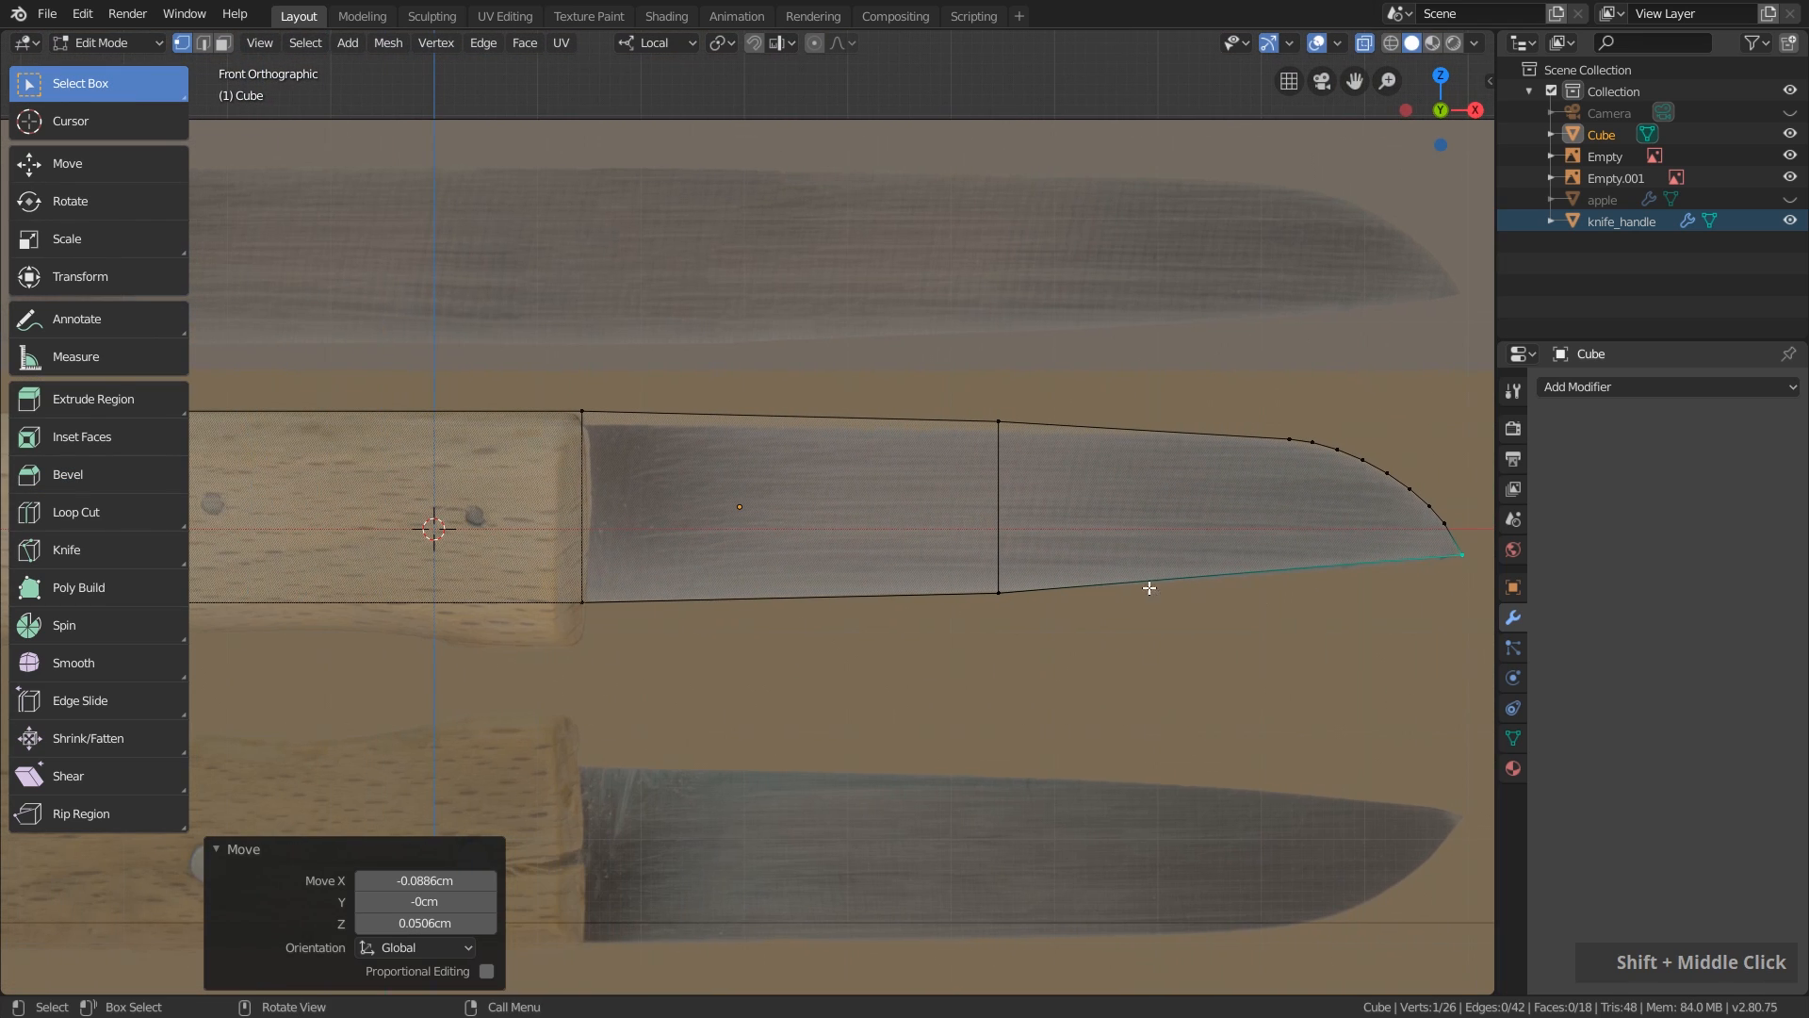
# Select the middle cut's vertices through the whole blade and bevel them with a 1.69 cm width and 4 segments.
pyautogui.click(982, 379)
pyautogui.moveTo(934, 356); pyautogui.dragTo(1072, 680)
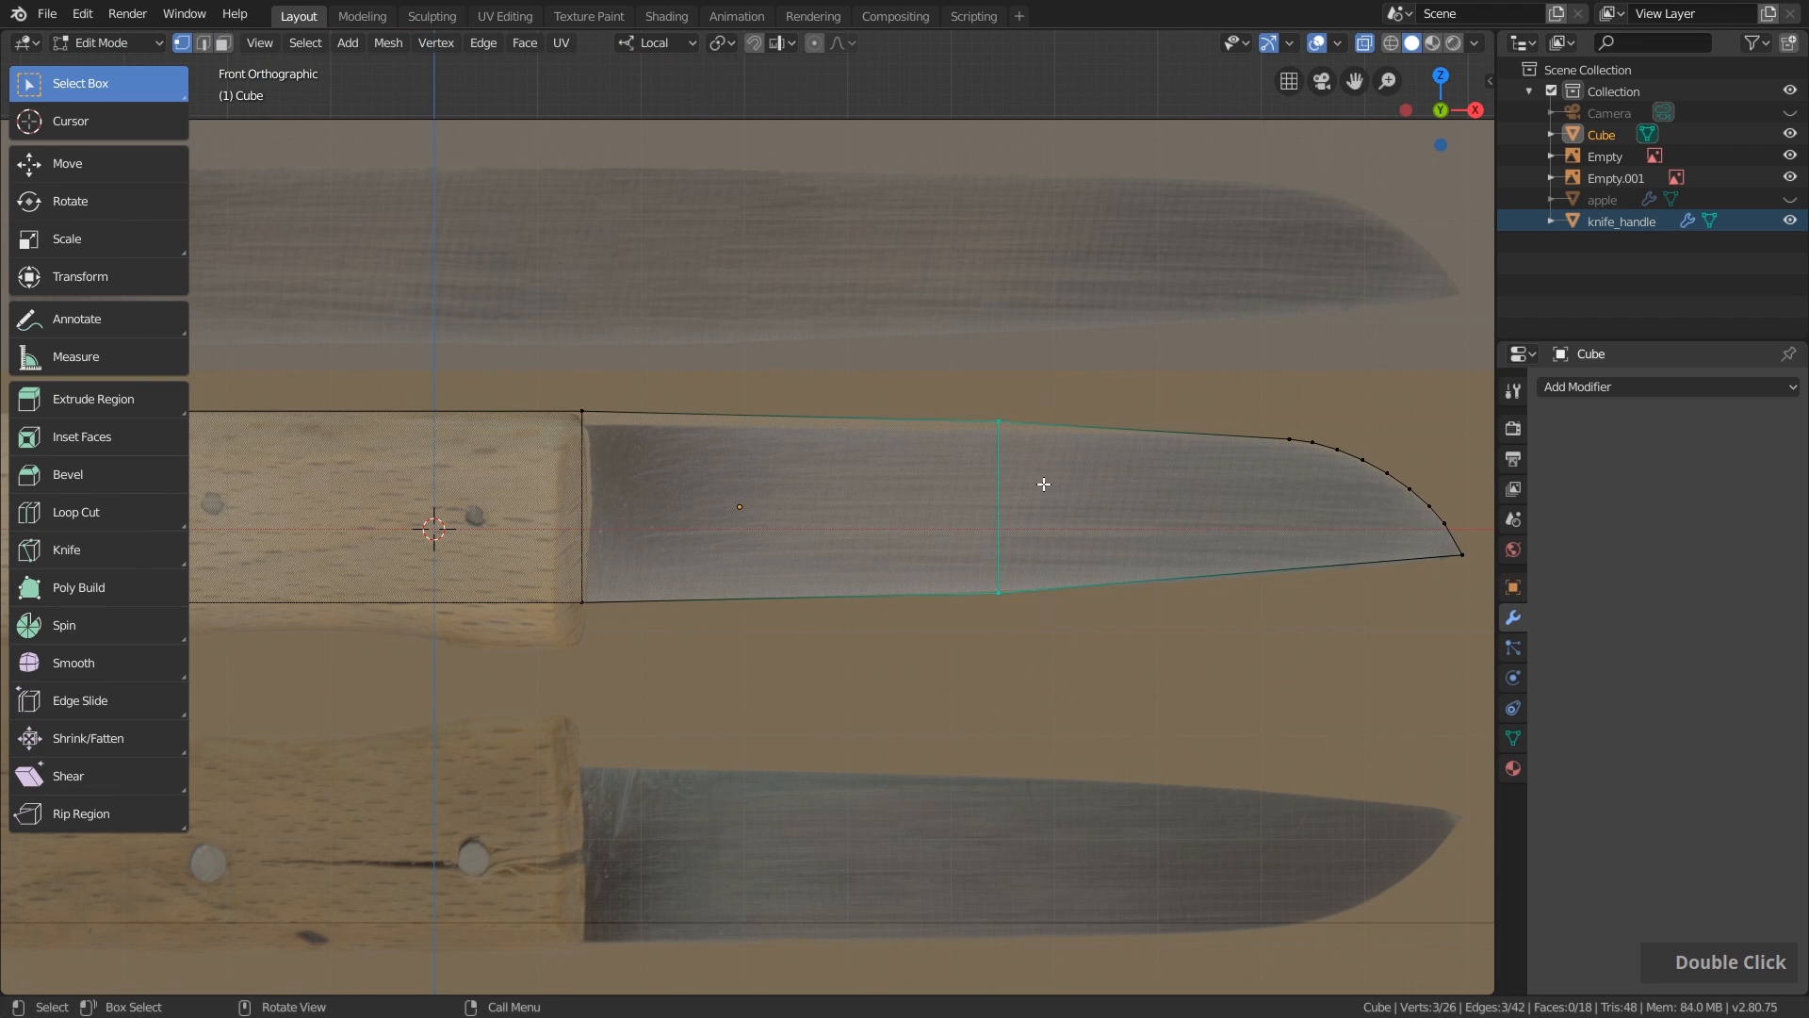
pyautogui.moveTo(1043, 483)
pyautogui.mouseDown(button='middle')
pyautogui.moveTo(953, 545)
pyautogui.moveTo(1055, 499)
pyautogui.mouseUp(button='middle')
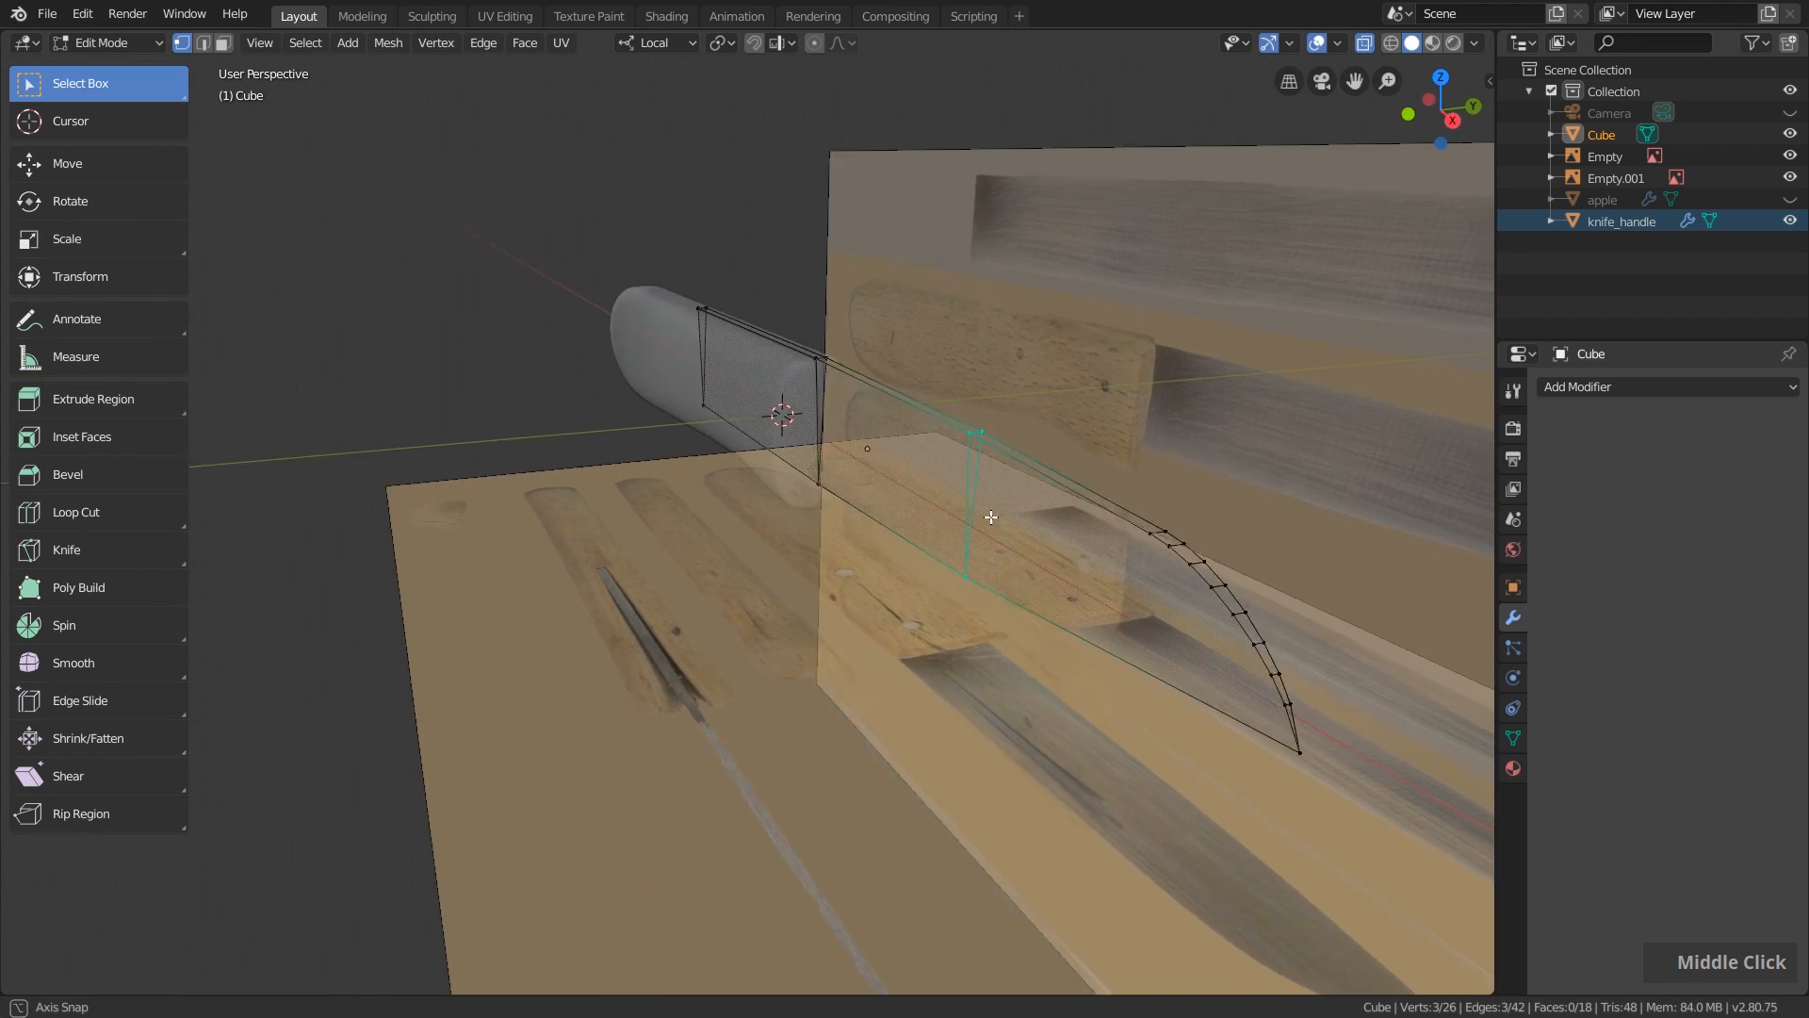
pyautogui.press('KP_1')
pyautogui.scroll(3, 1030, 493)
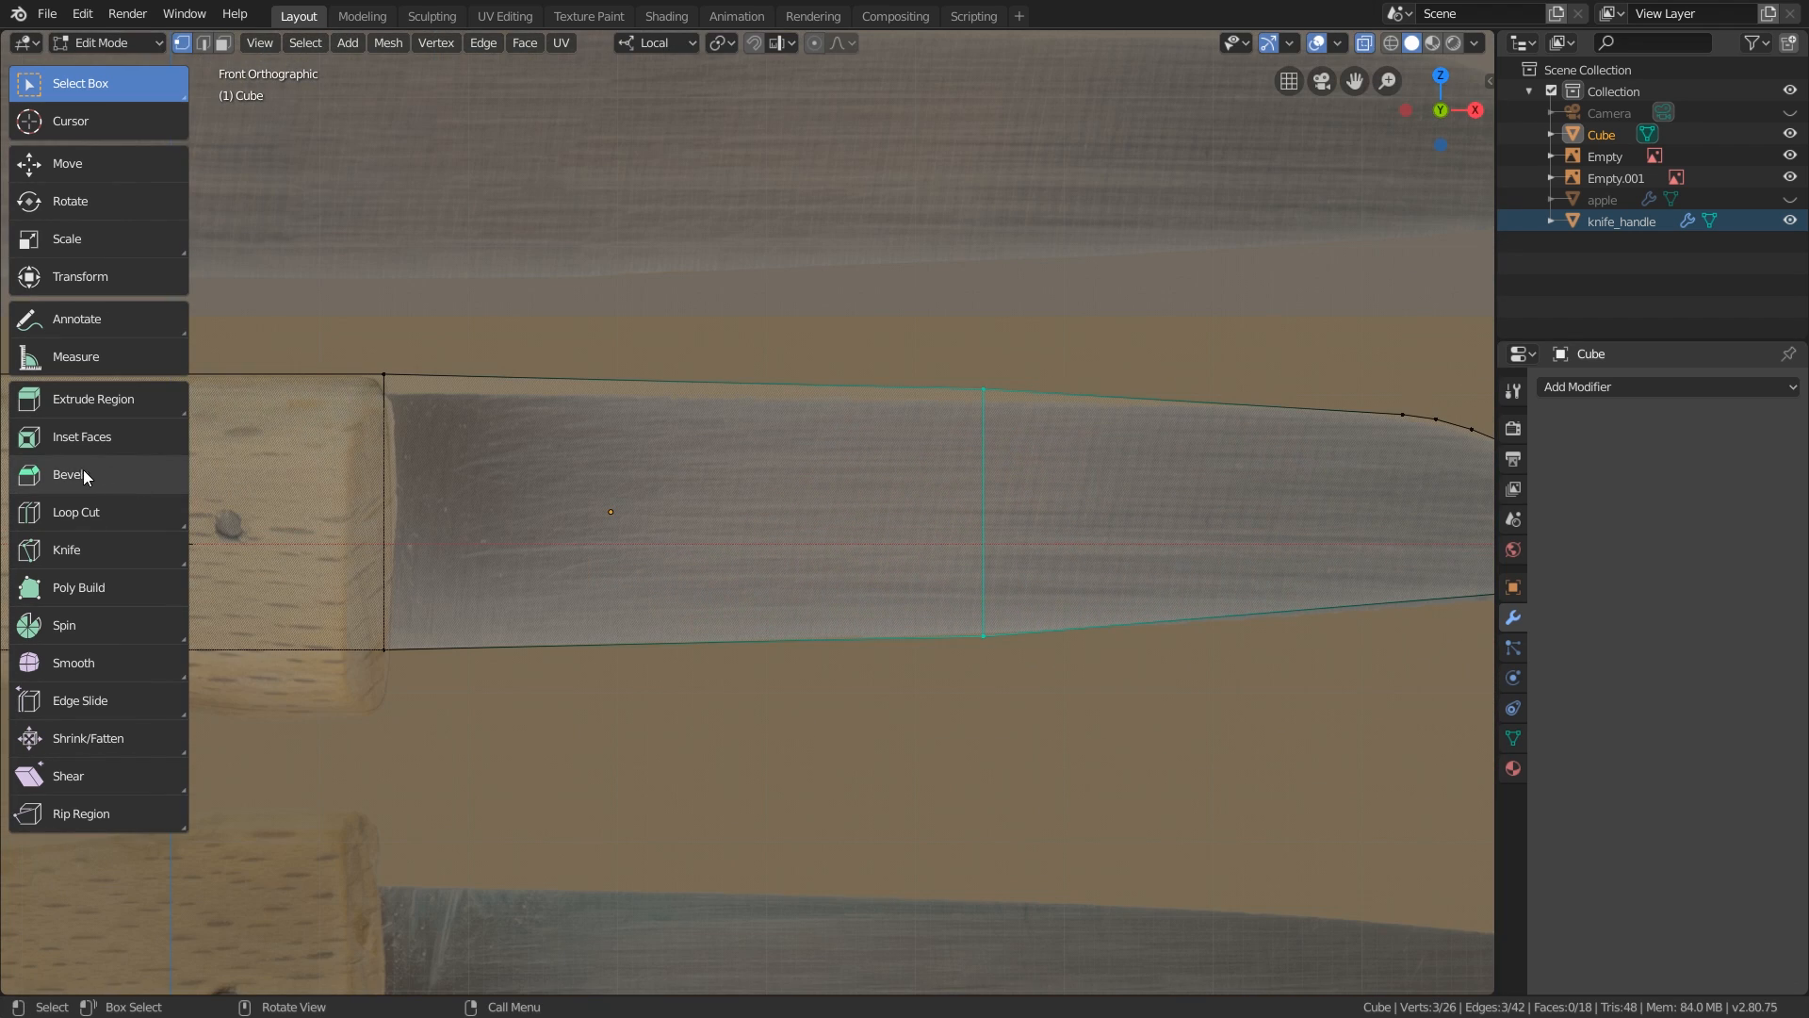
pyautogui.keyDown('shift'); pyautogui.moveTo(1241, 509); pyautogui.dragTo(1071, 489, button='middle'); pyautogui.keyUp('shift')
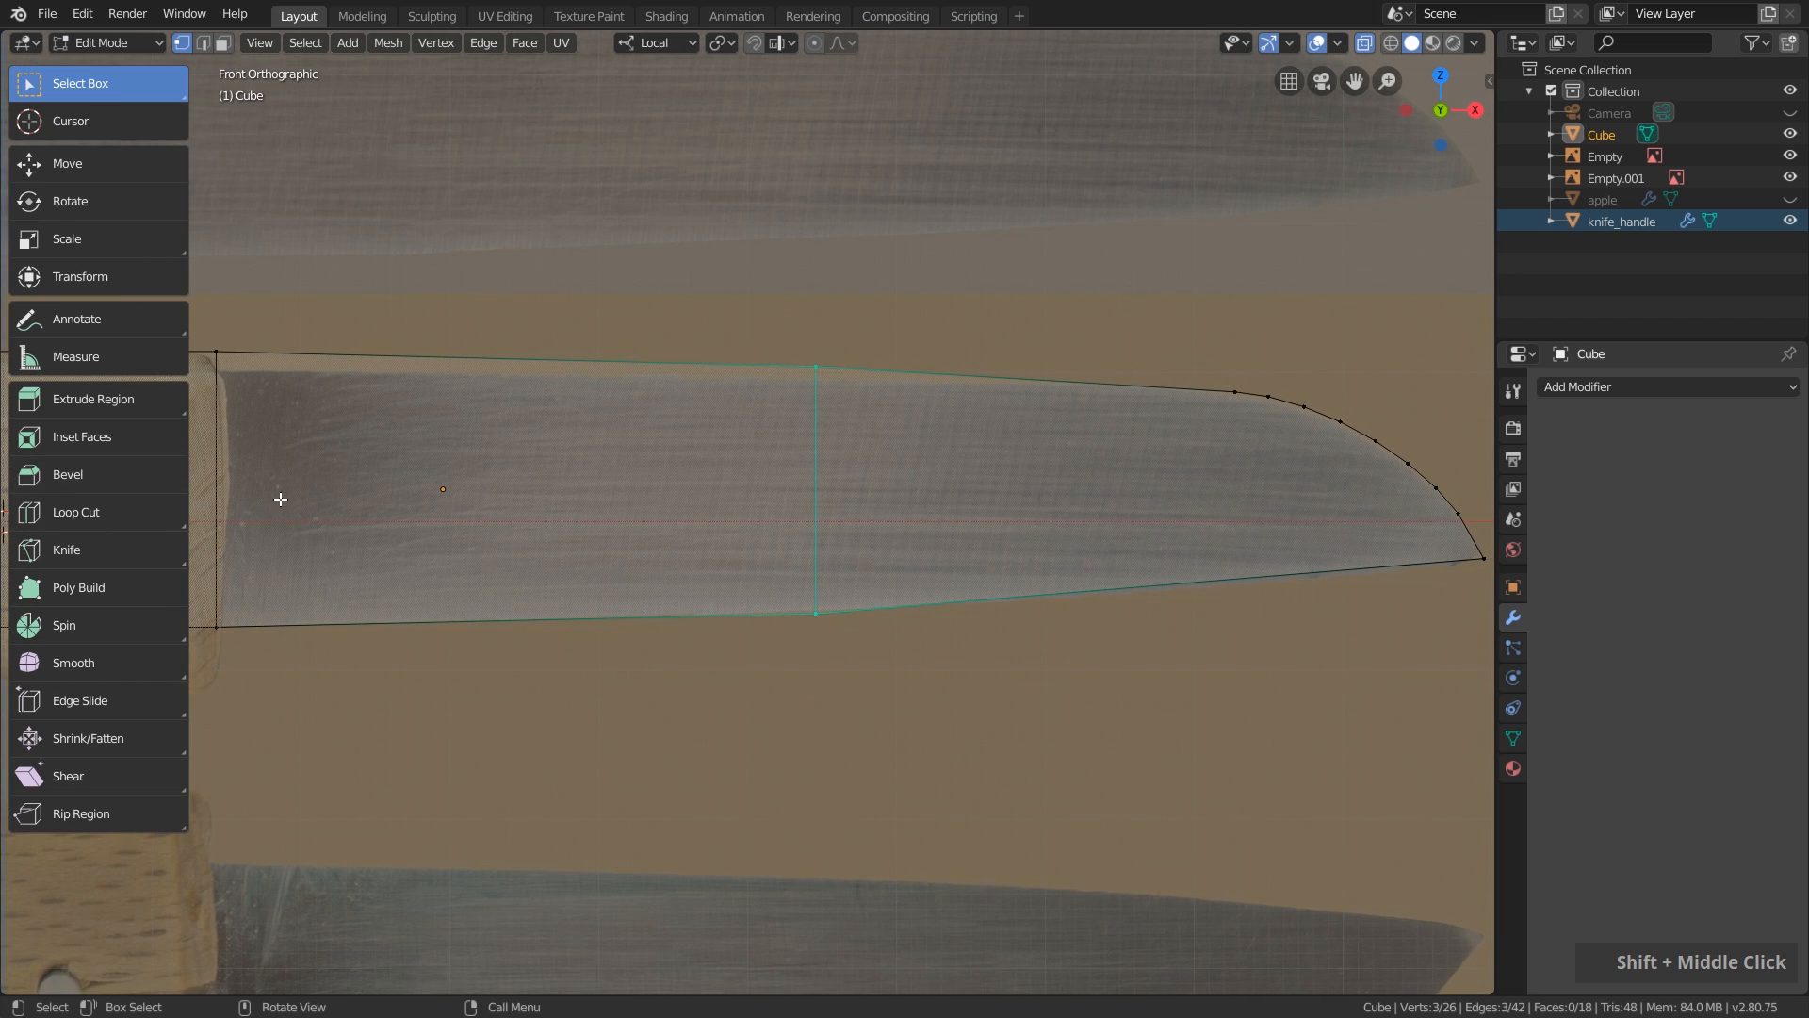
pyautogui.hotkey('ctrl', 'b')
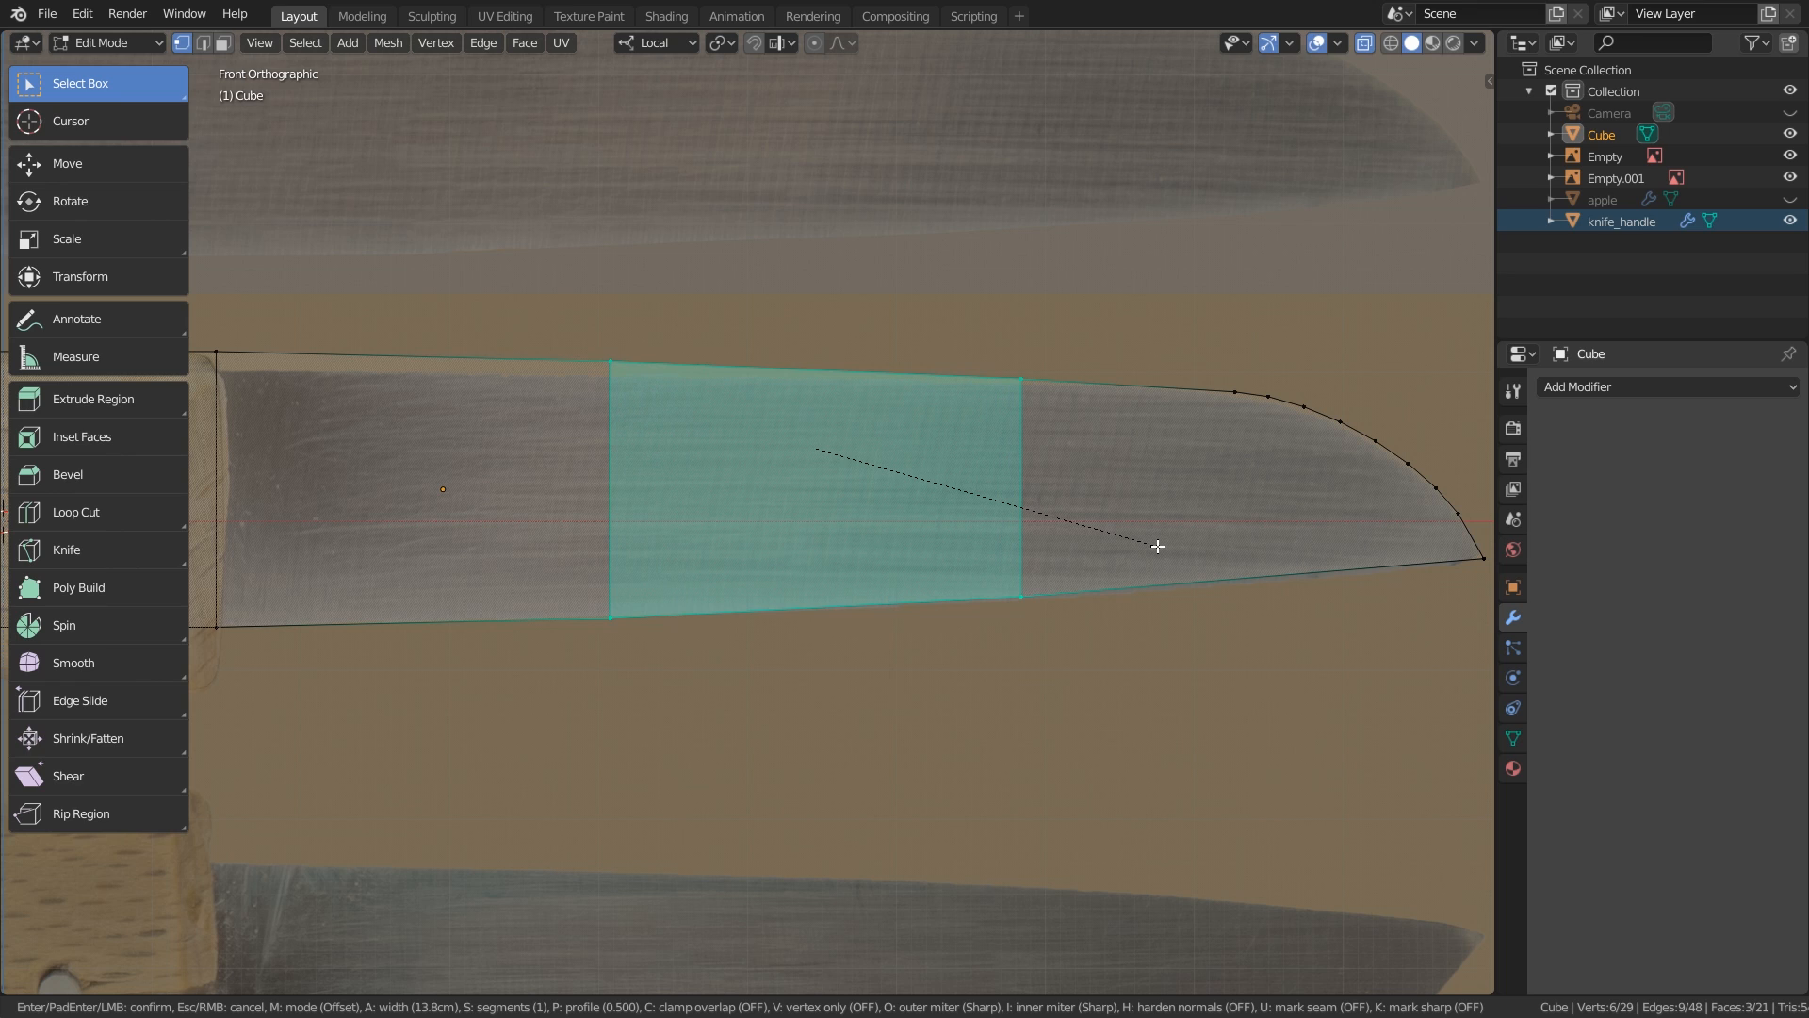
pyautogui.scroll(3, 1155, 549)
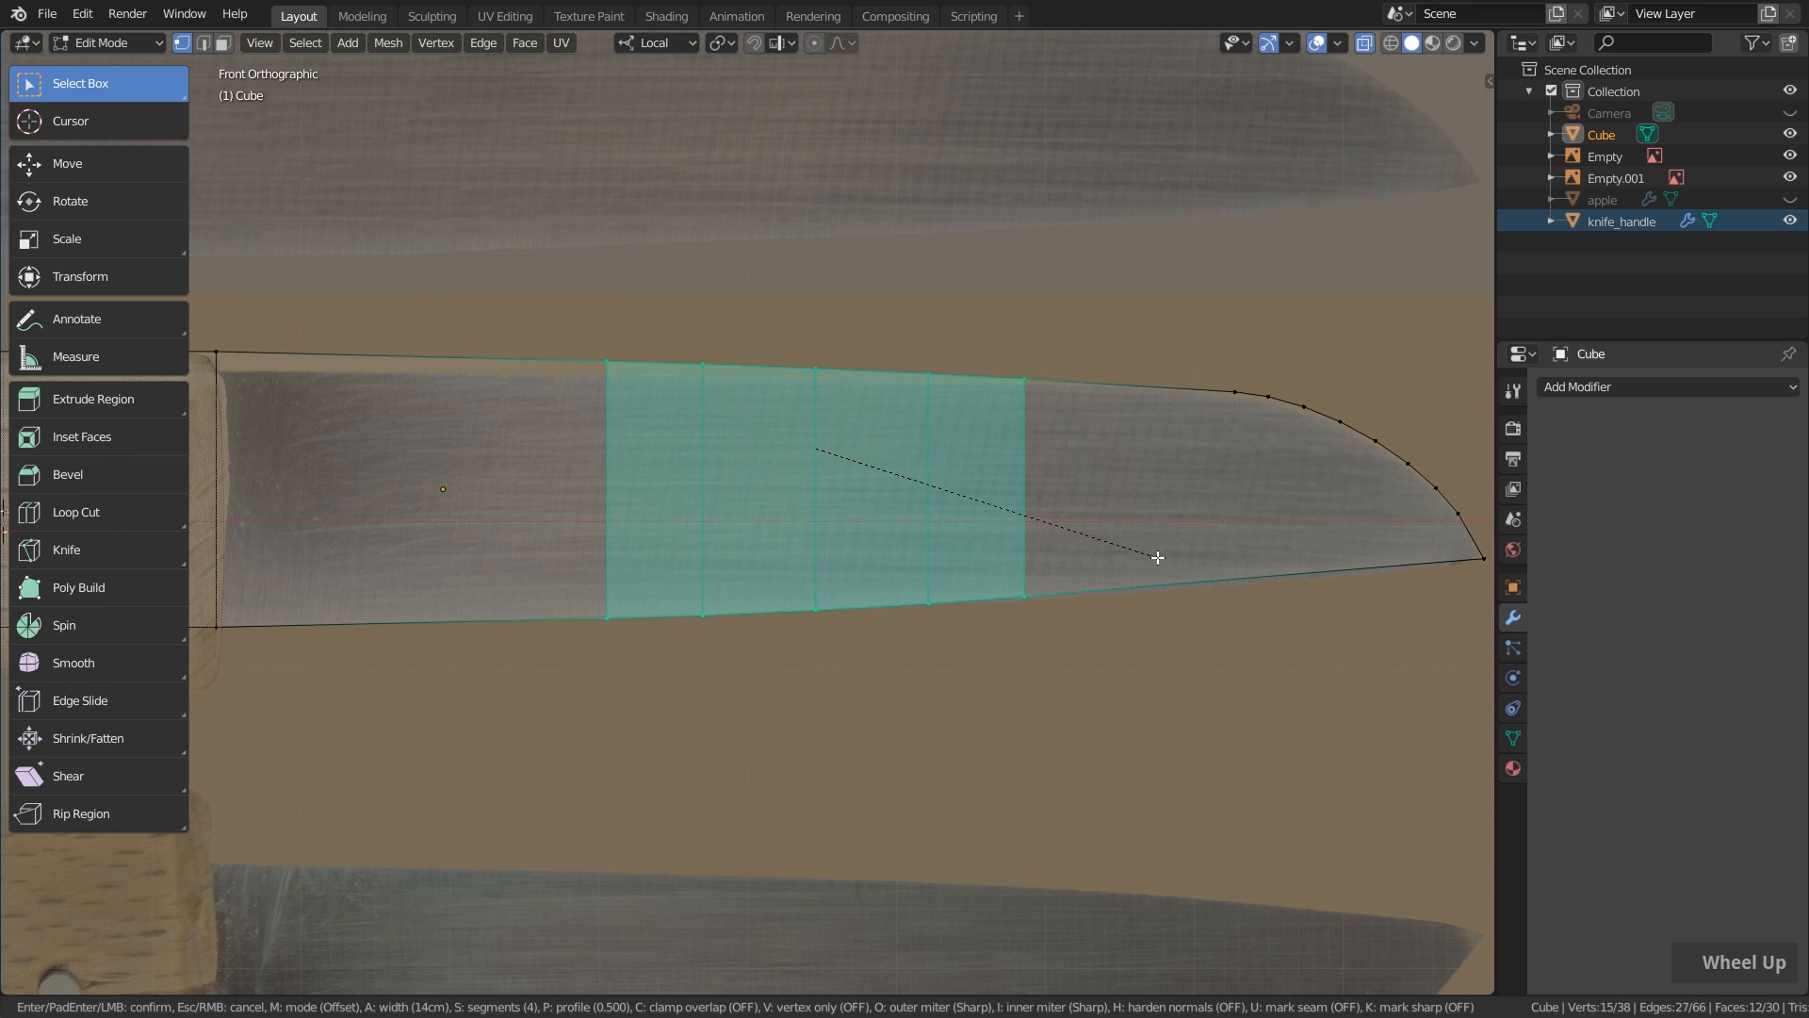
pyautogui.scroll(-1, 1200, 569)
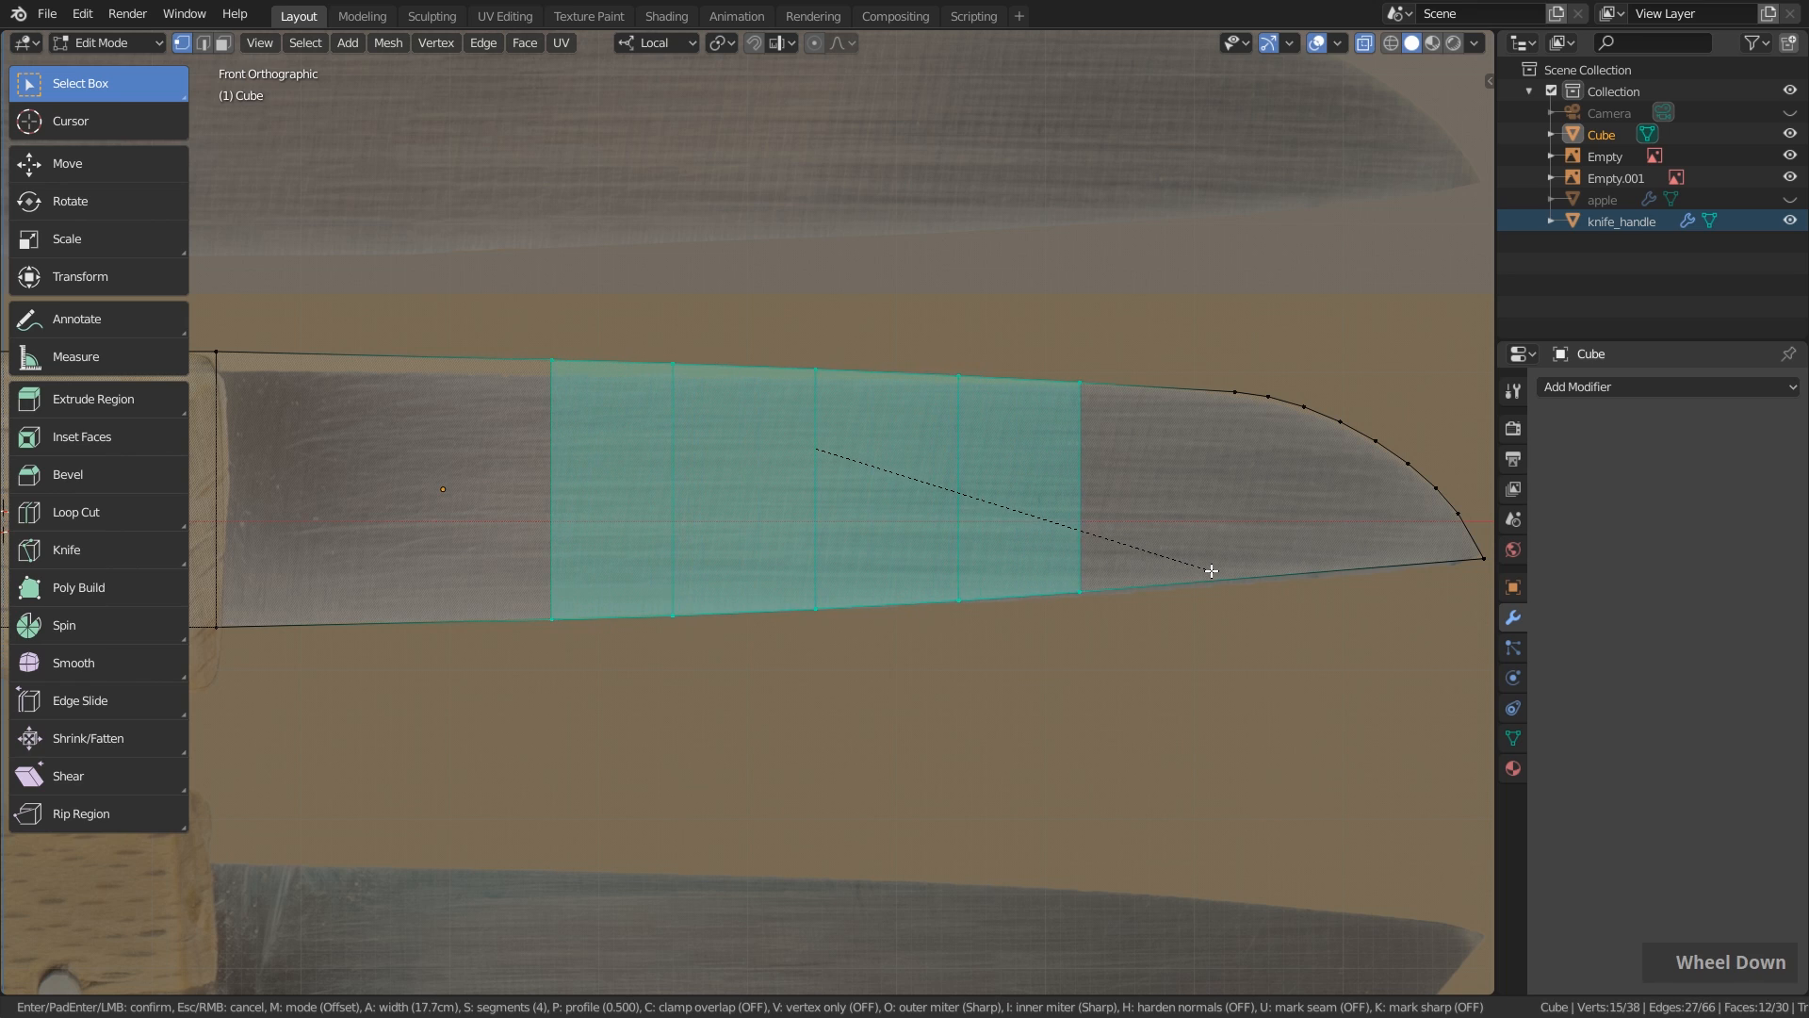
pyautogui.click(1197, 570)
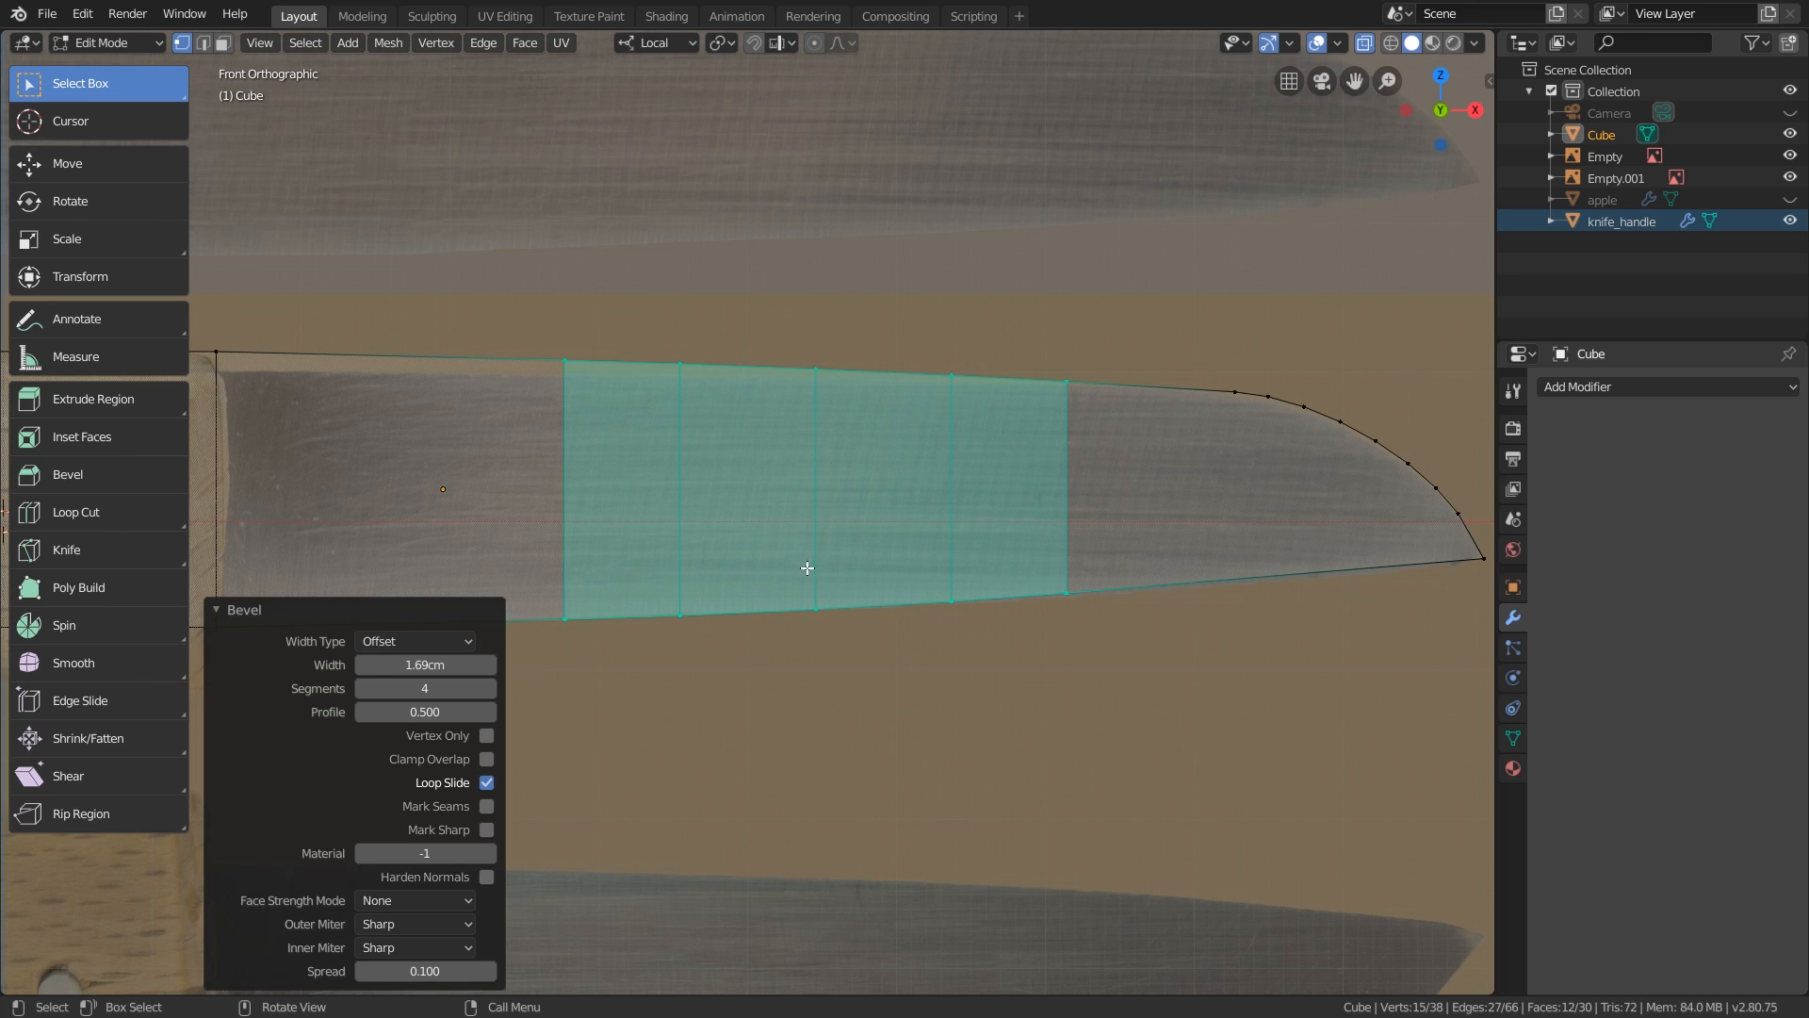
# Select the blade's edge loop at the front end of the handle and bevel it about 0.554 cm with 2 segments.
pyautogui.scroll(-1, 904, 390)
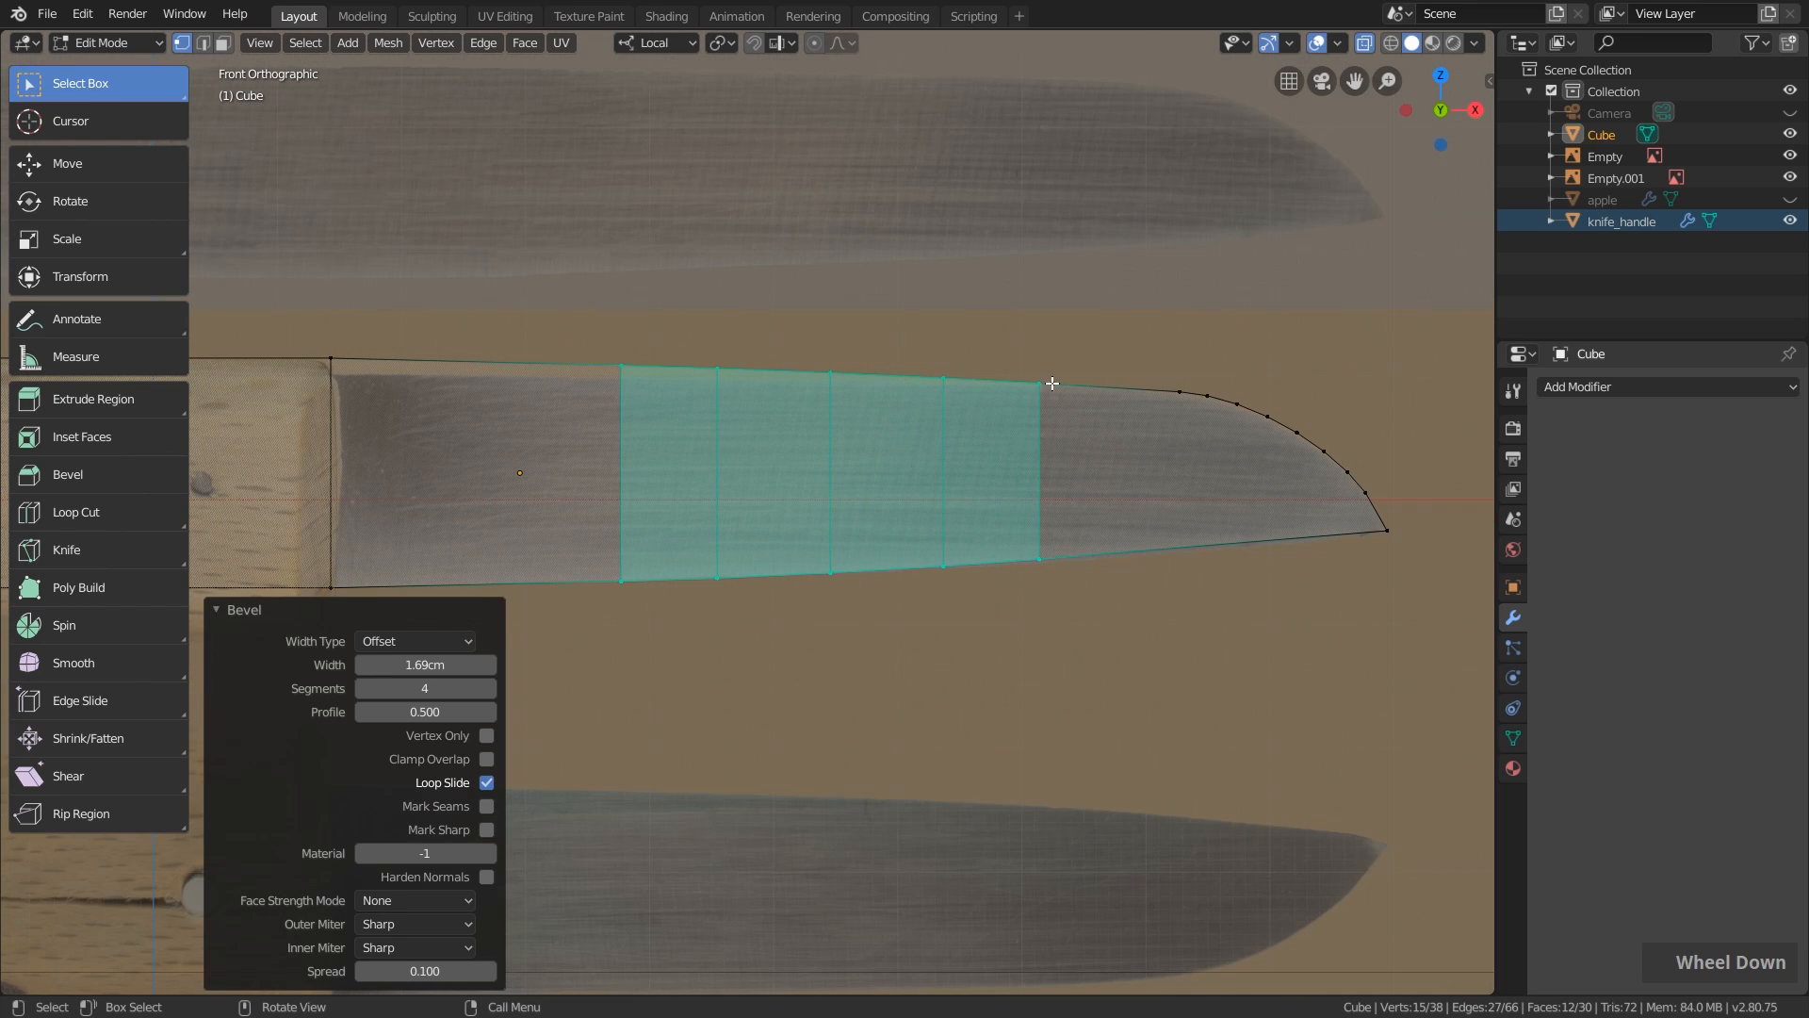
pyautogui.keyDown('shift'); pyautogui.moveTo(693, 421); pyautogui.dragTo(1273, 439, button='middle'); pyautogui.keyUp('shift')
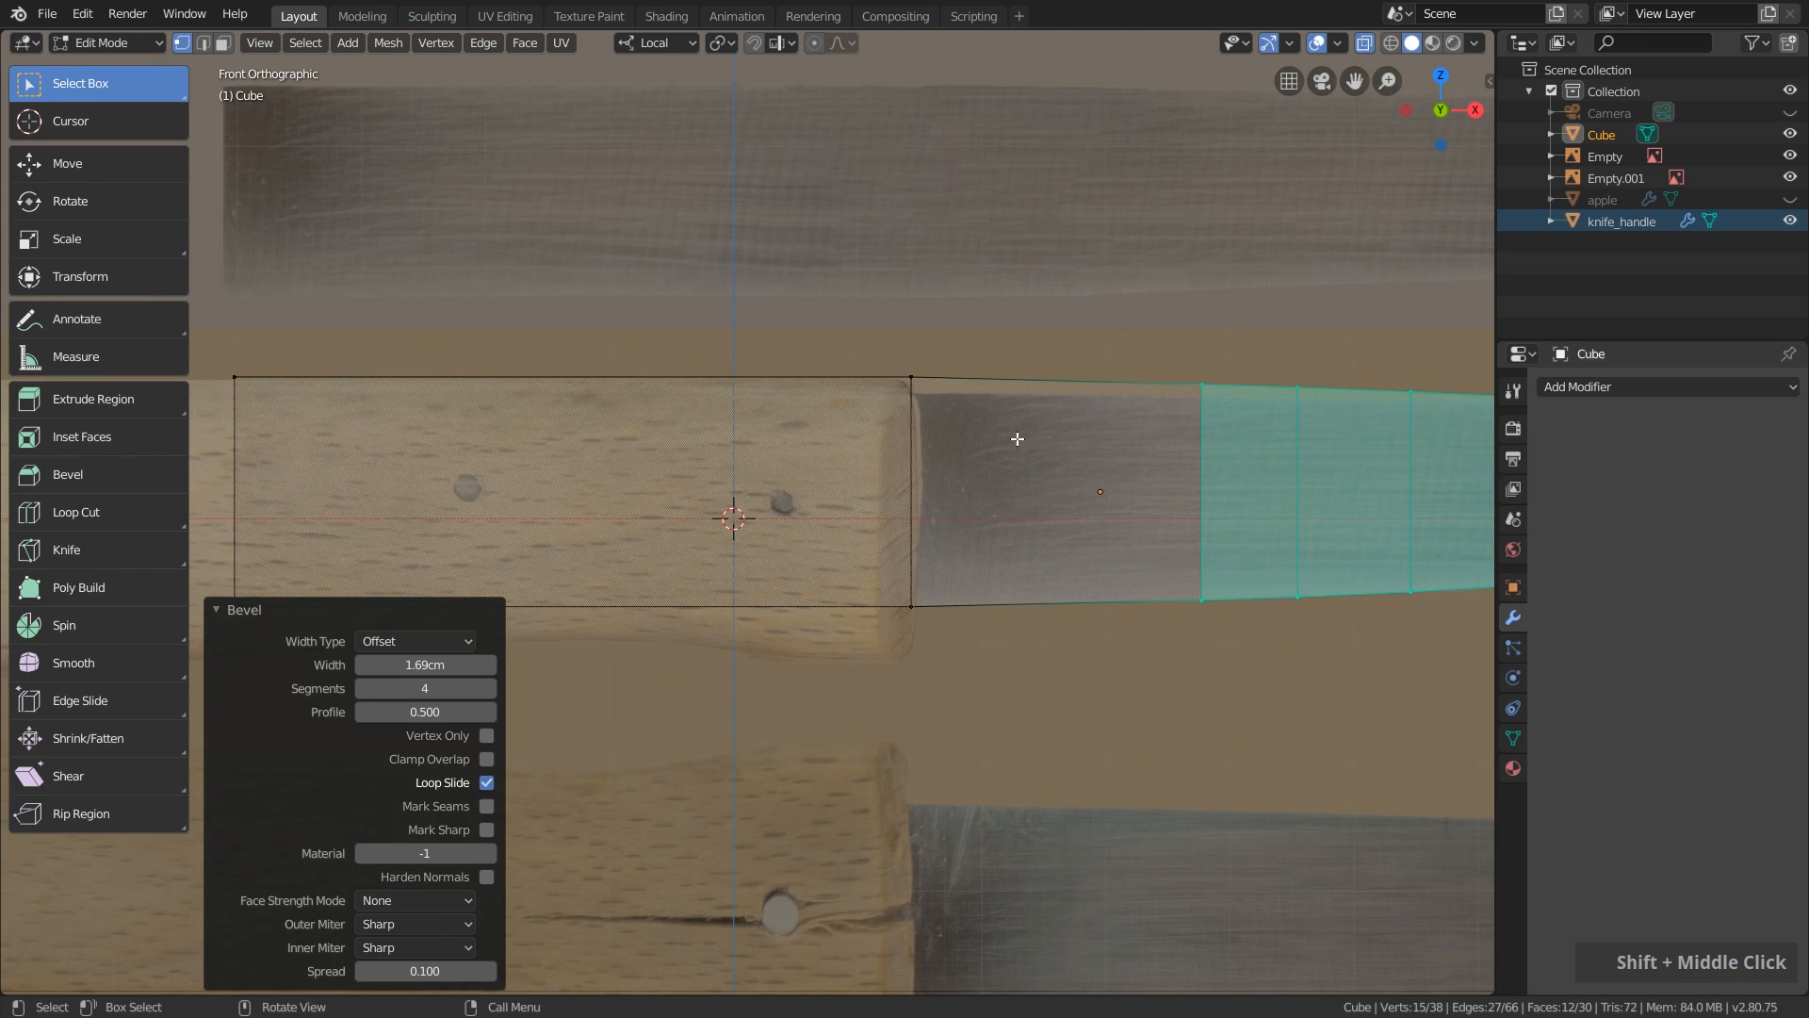
pyautogui.keyDown('alt'); pyautogui.click(912, 433); pyautogui.keyUp('alt')
pyautogui.scroll(1, 924, 439)
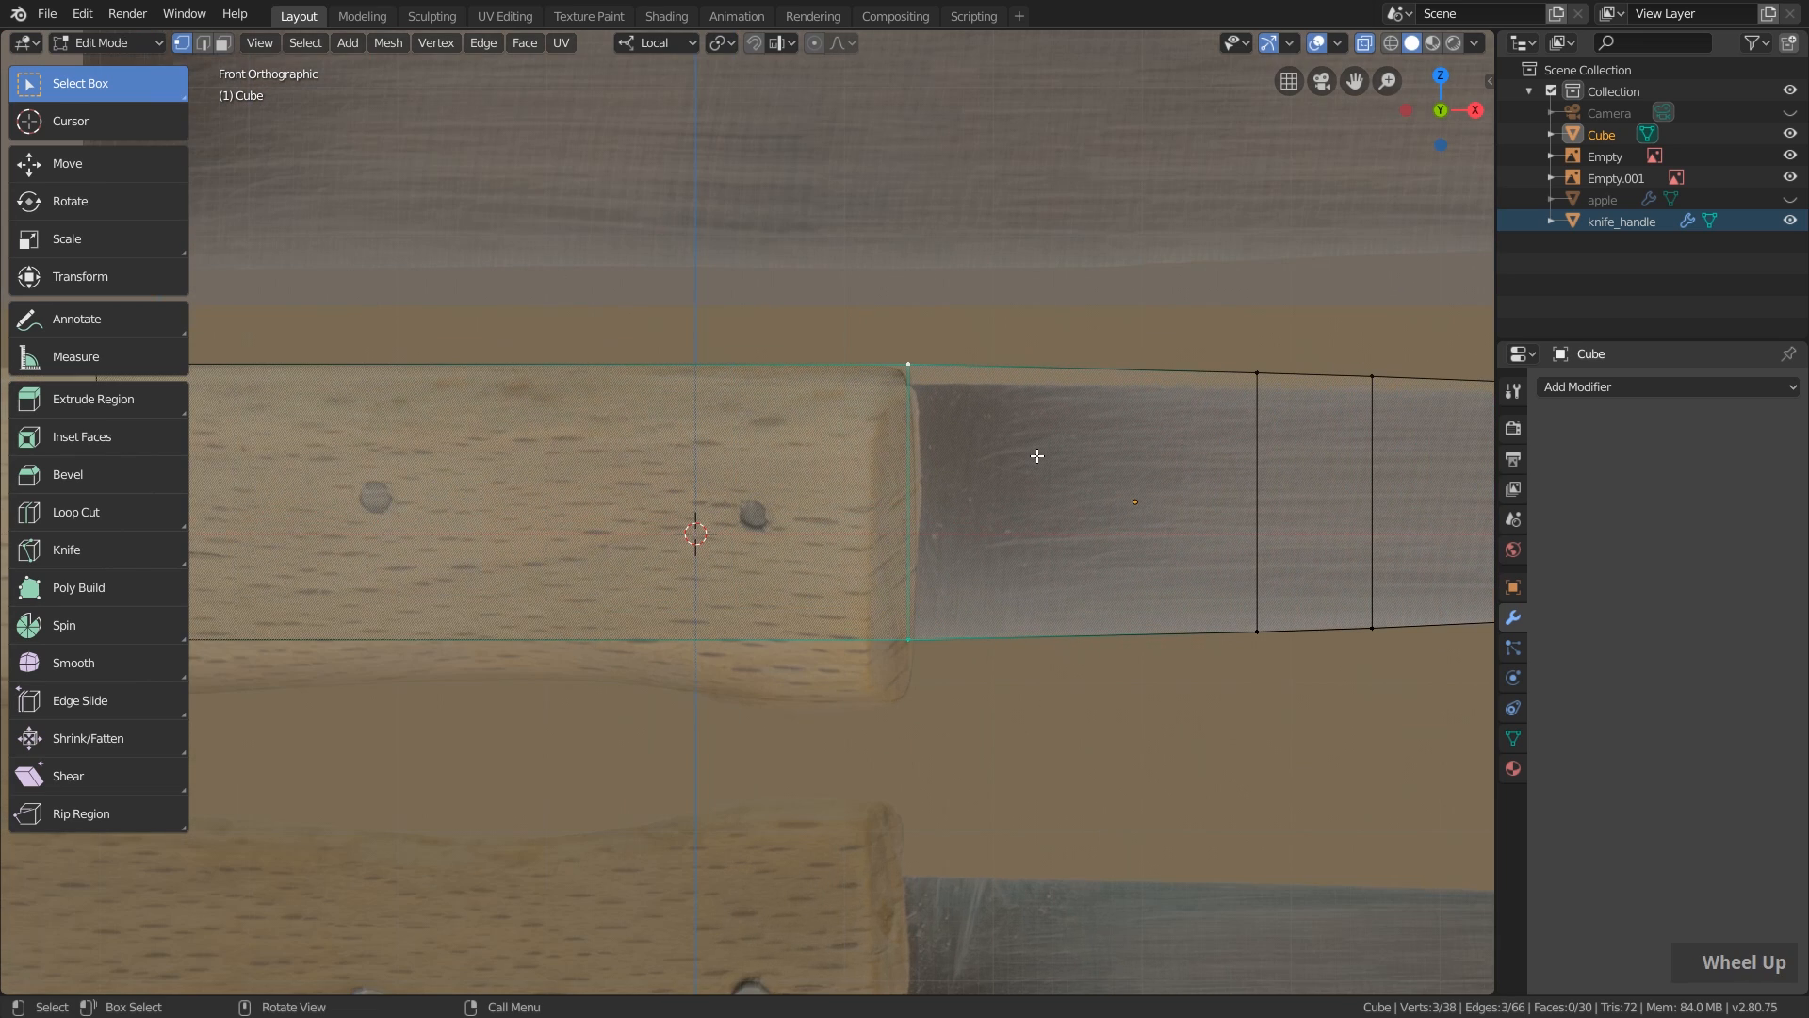
pyautogui.hotkey('ctrl', 'b')
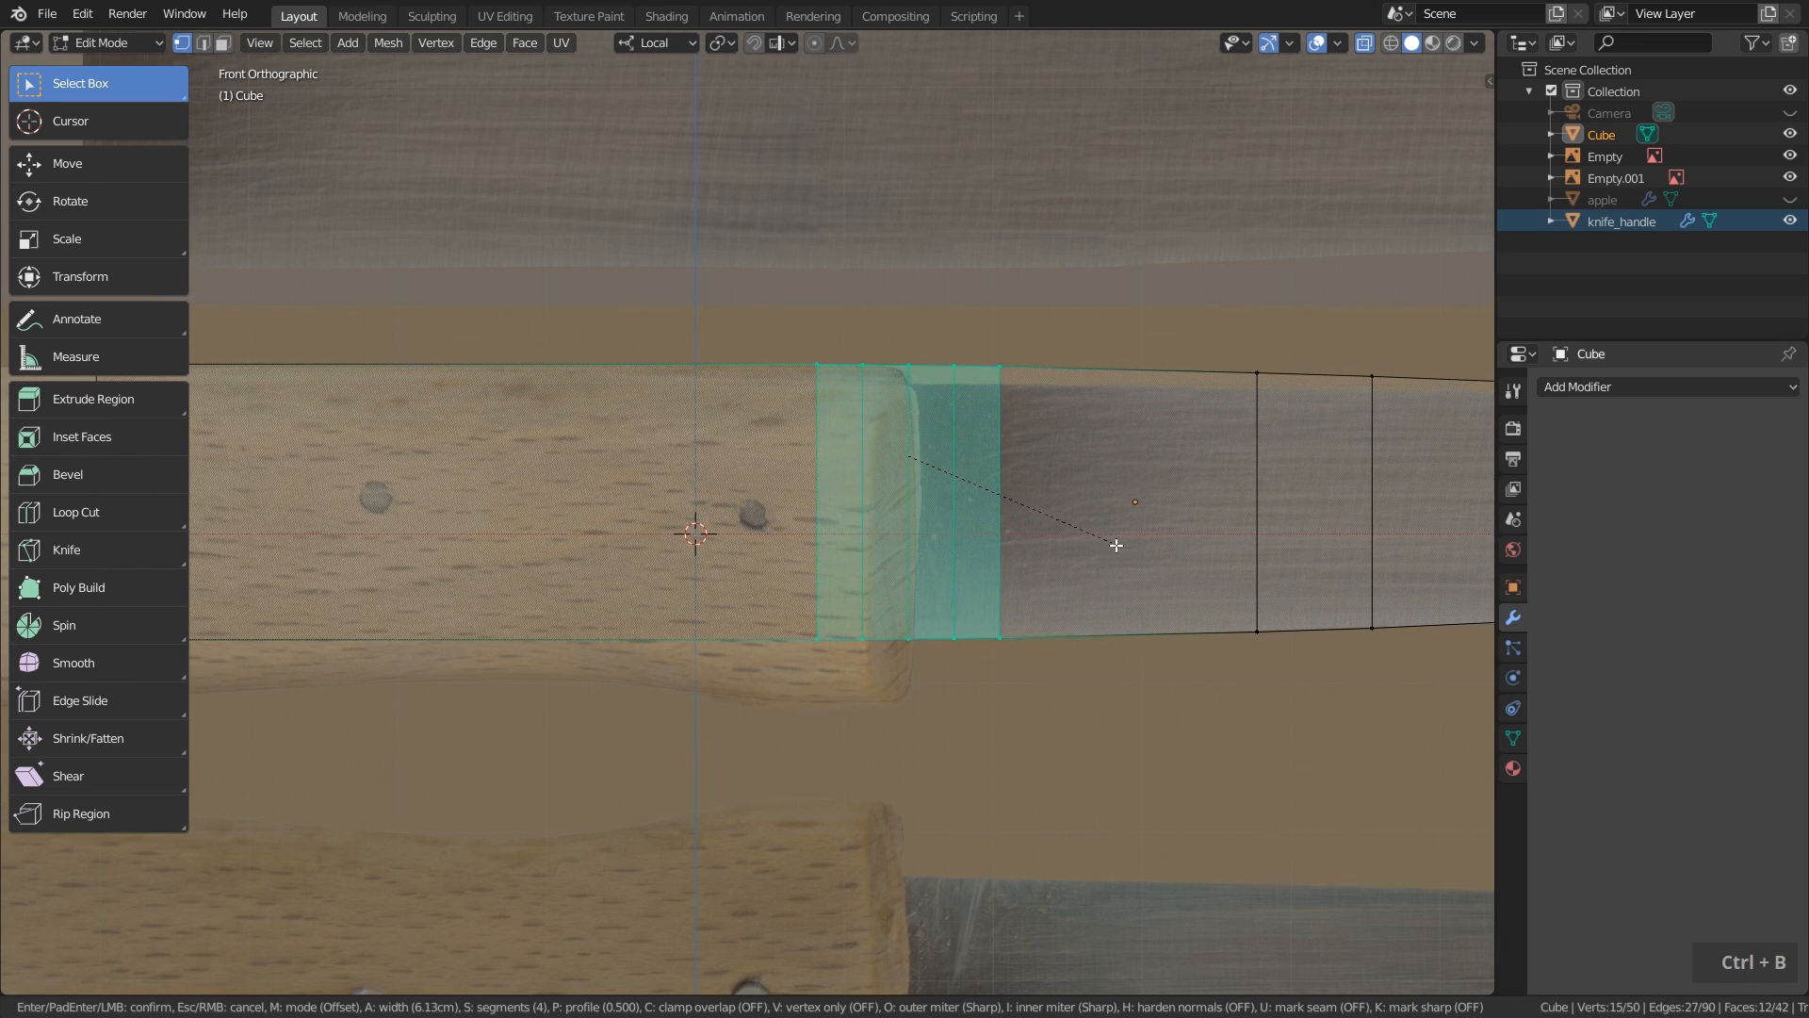
pyautogui.scroll(1, 1088, 551)
pyautogui.scroll(-3, 1093, 551)
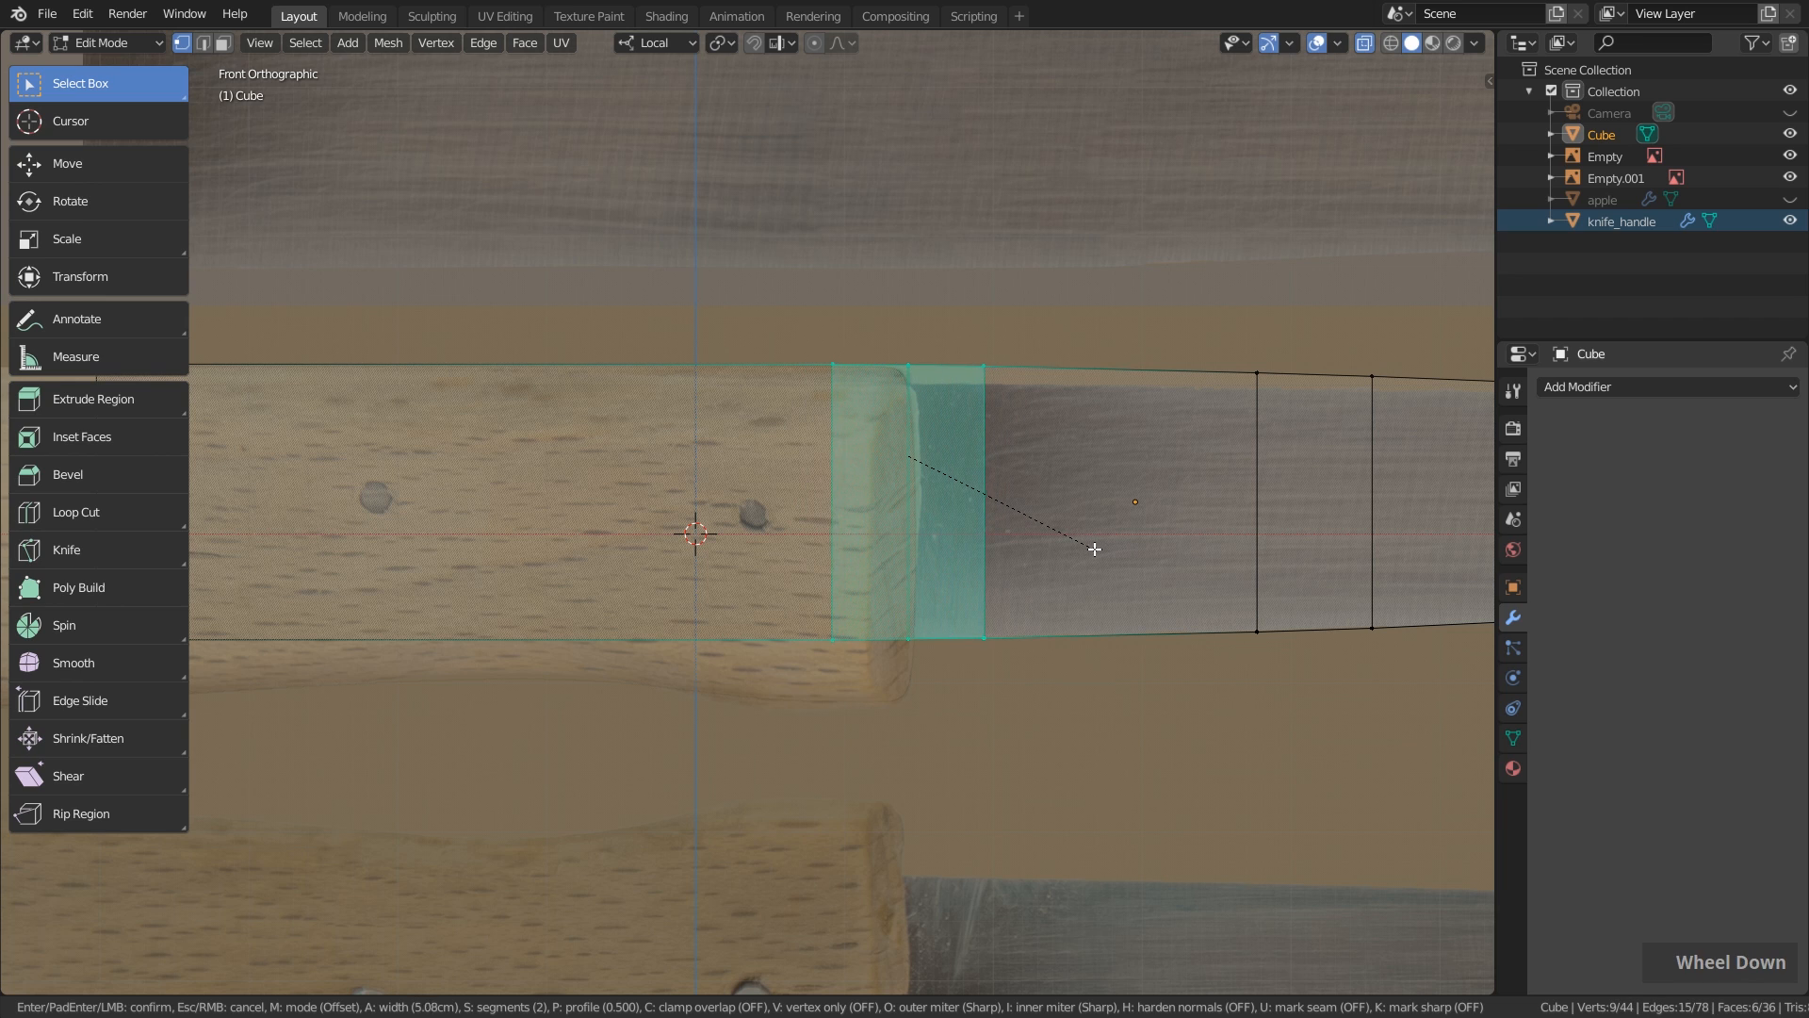
pyautogui.click(1098, 547)
# Hide both reference images, return to Object Mode, turn off X-ray and deselect everything.
pyautogui.moveTo(1098, 547); pyautogui.dragTo(989, 505, button='middle')
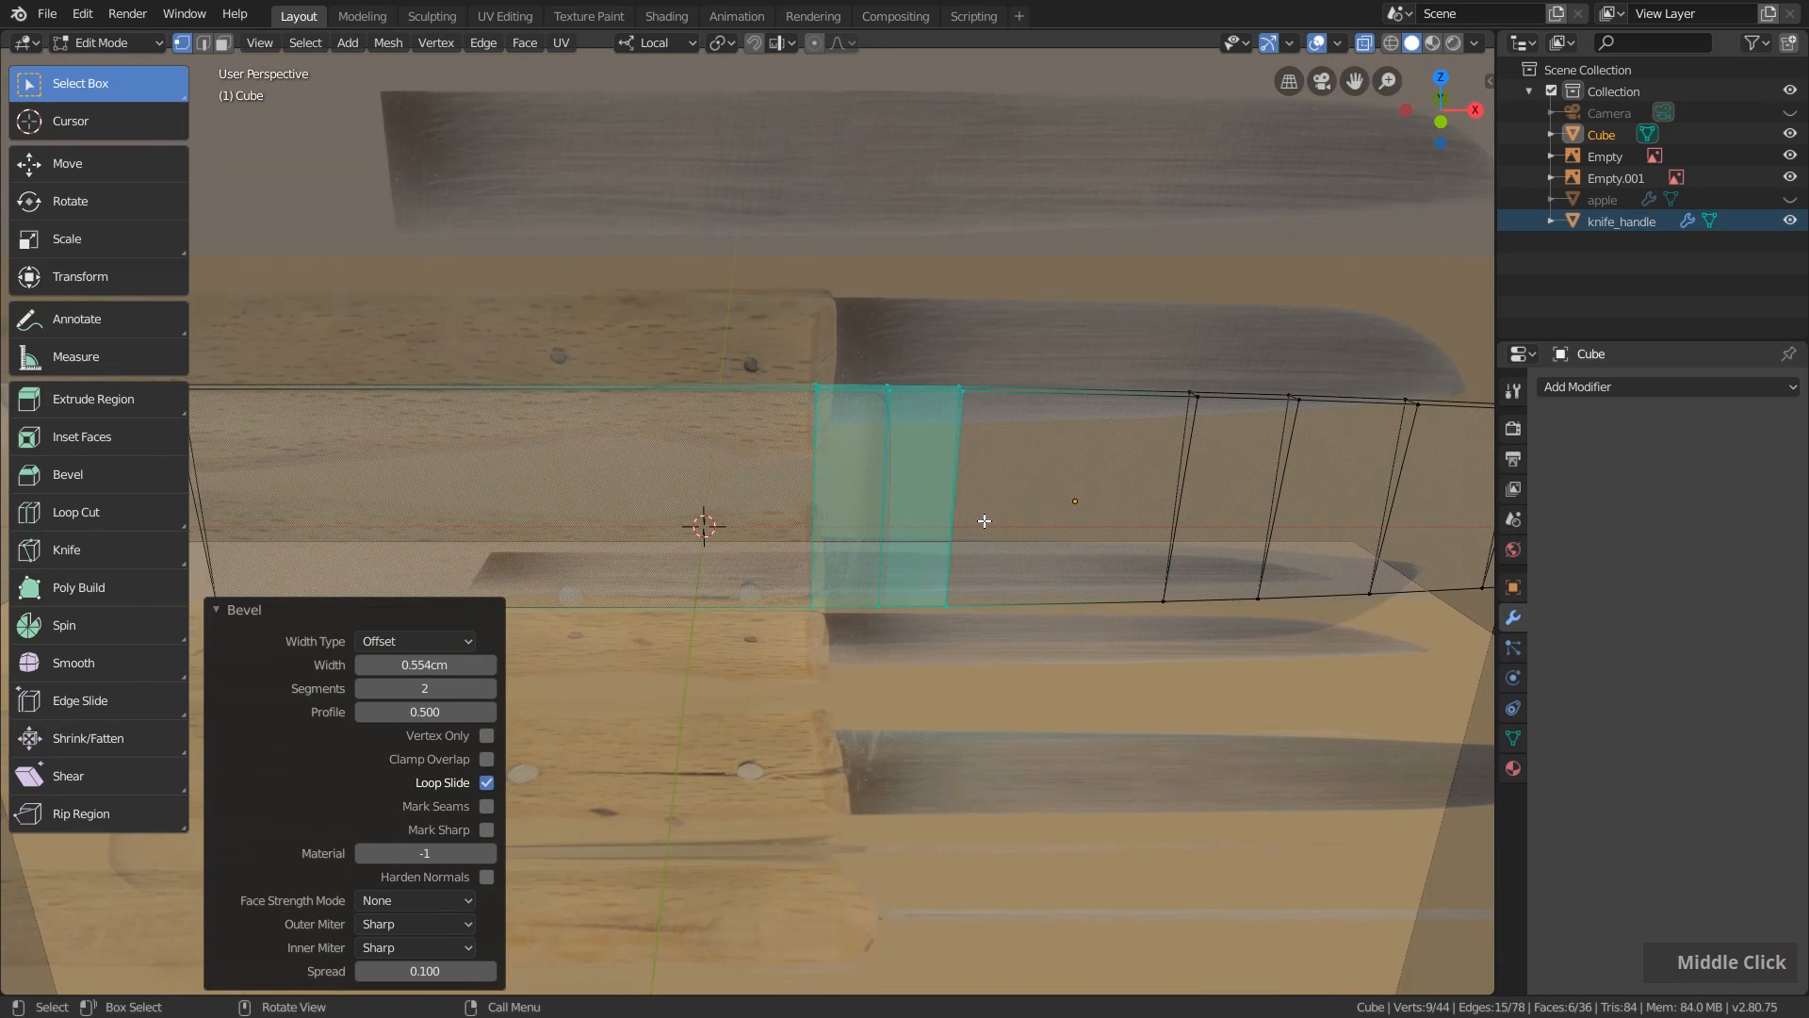
pyautogui.click(1790, 177)
pyautogui.click(1791, 155)
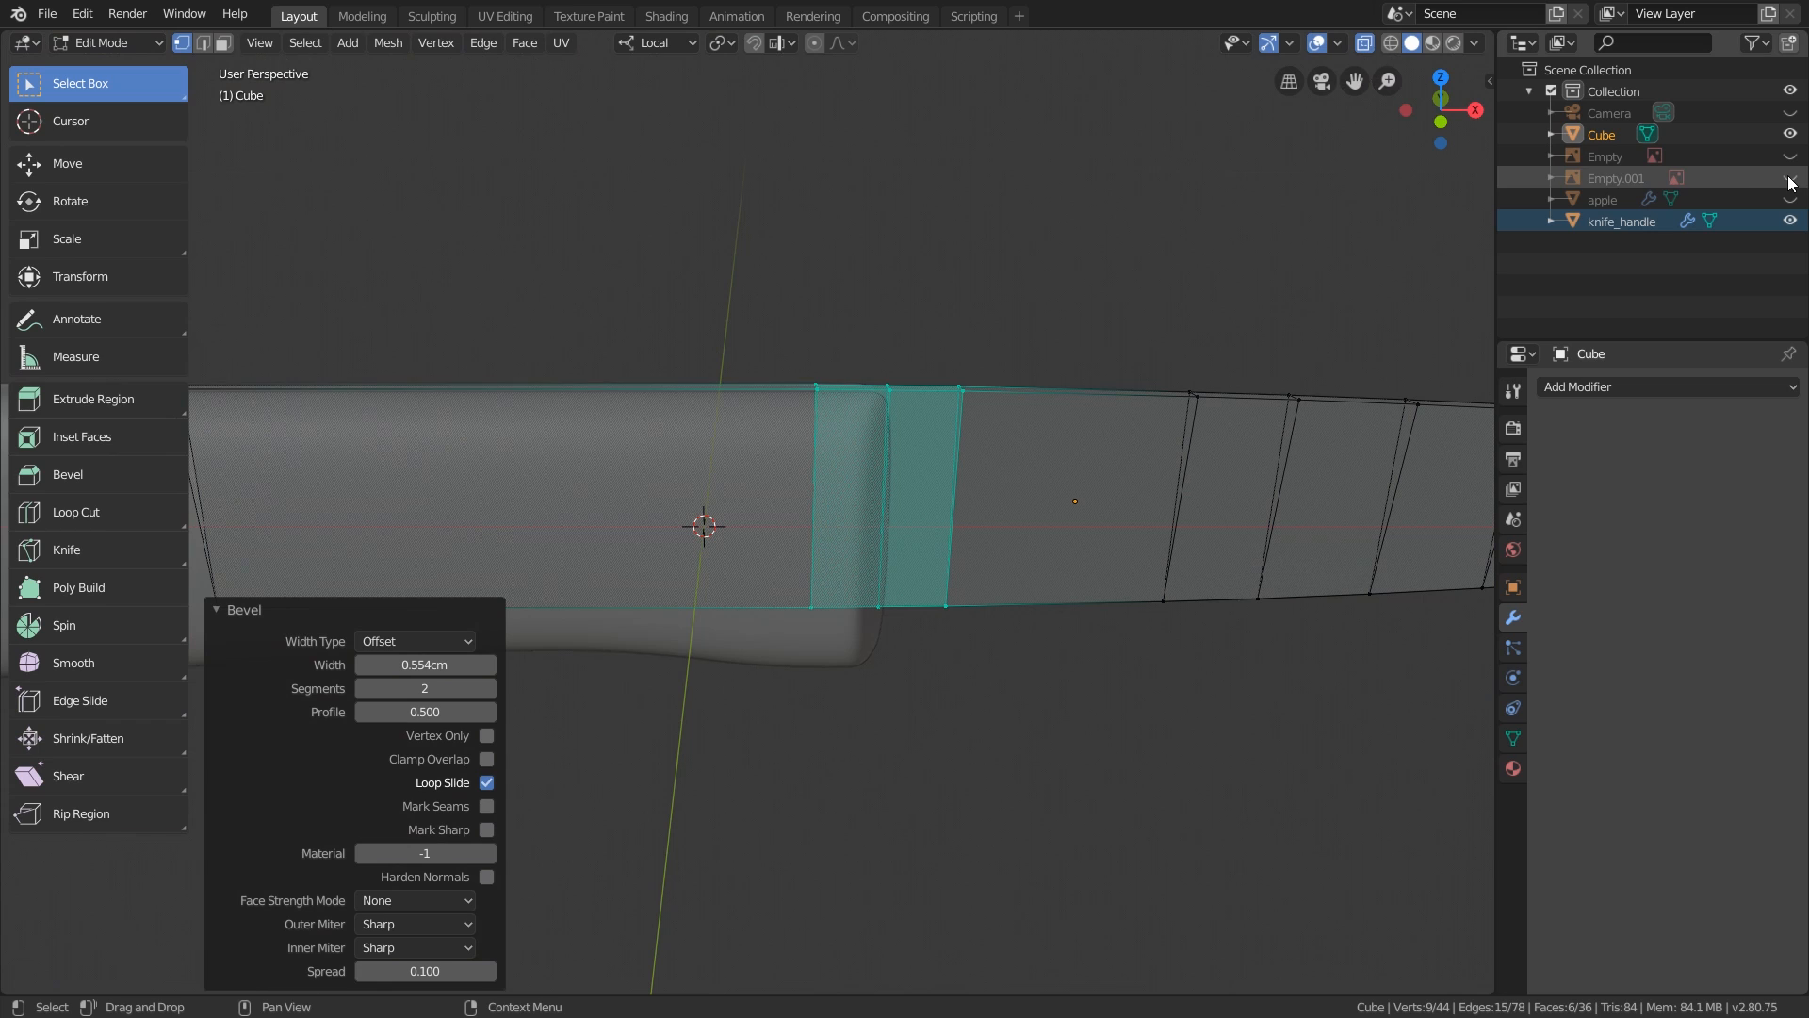
pyautogui.press('Tab')
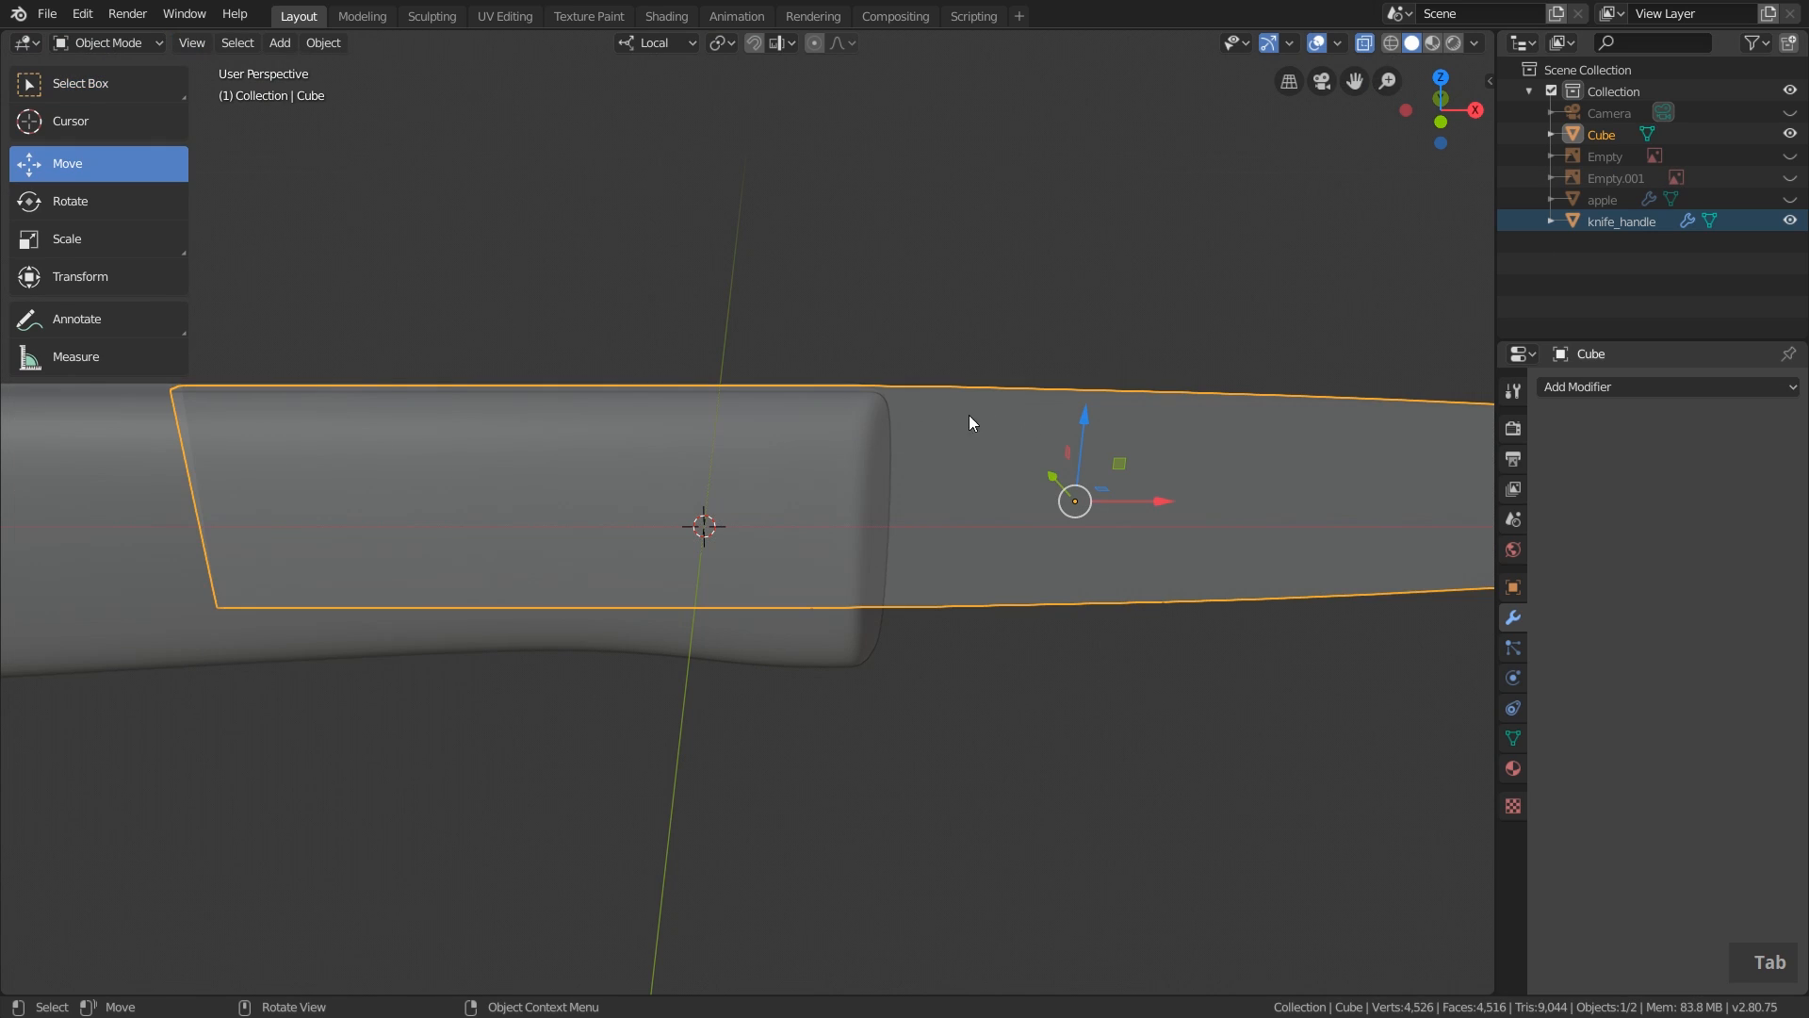
pyautogui.click(1364, 44)
pyautogui.scroll(-3, 1117, 375)
pyautogui.press('a')
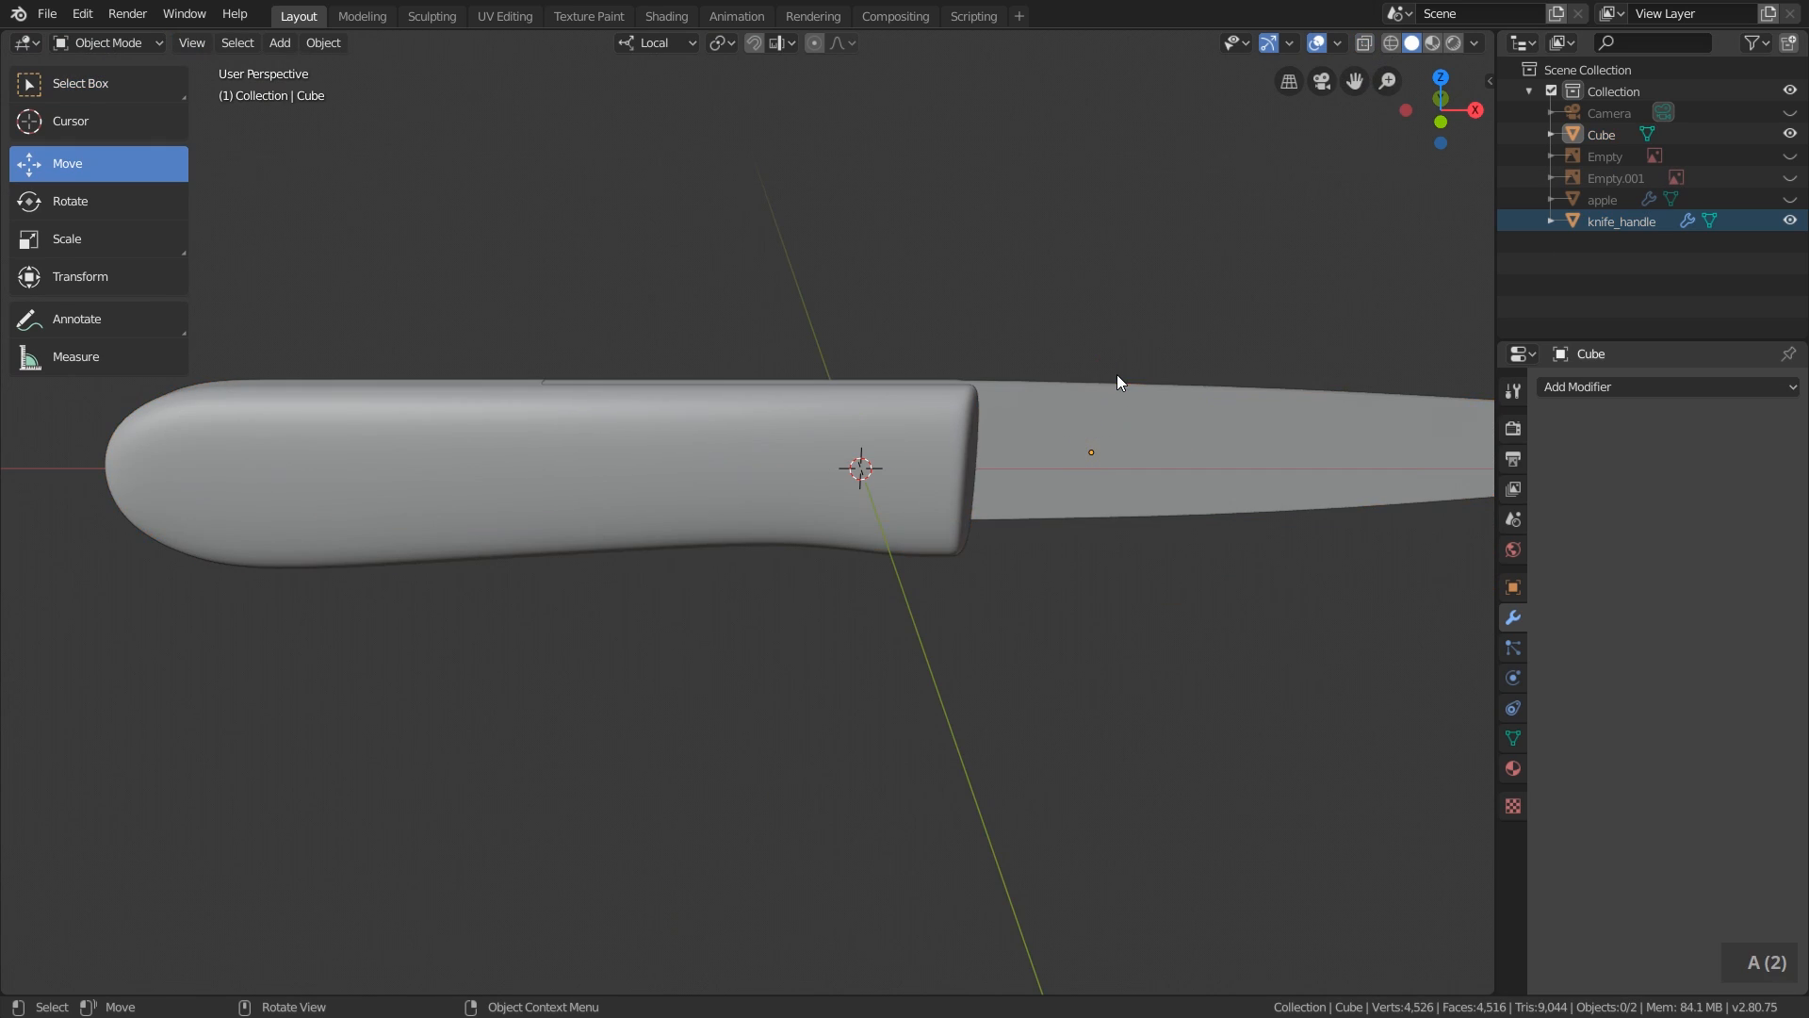
# Select the blade and apply Shade Smooth to it.
pyautogui.moveTo(1117, 375); pyautogui.dragTo(926, 403, button='middle')
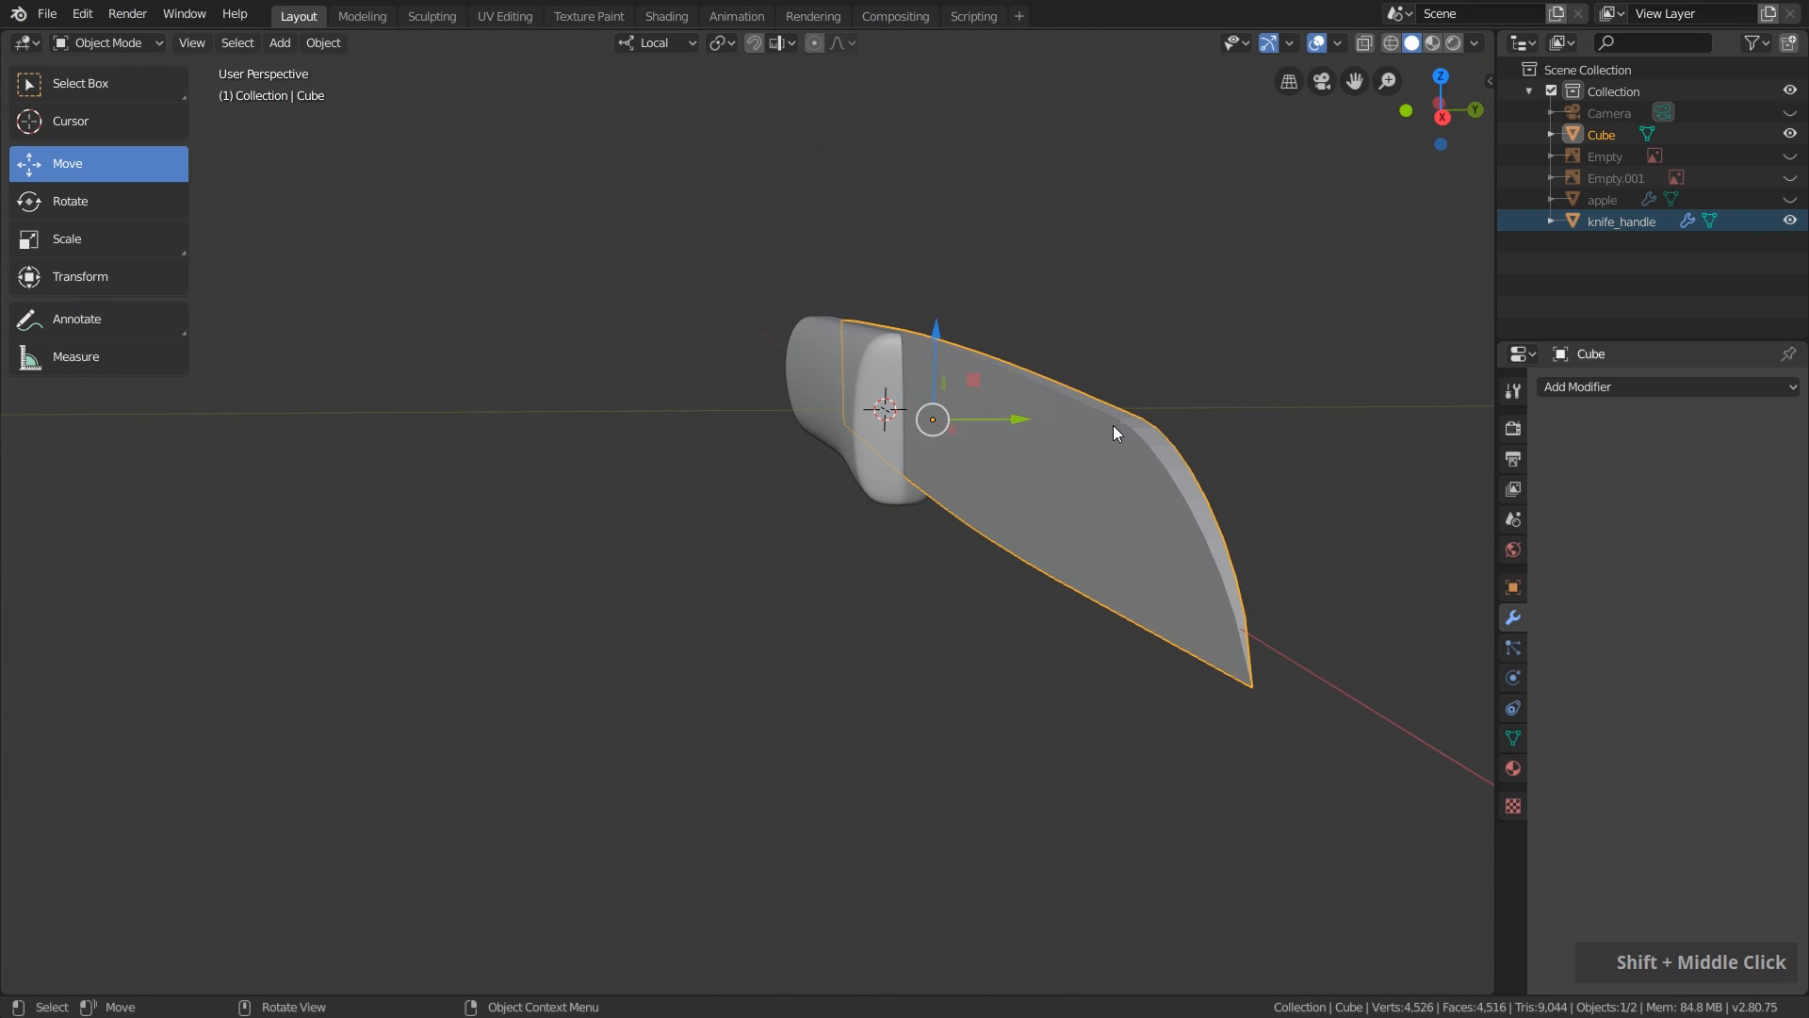
pyautogui.rightClick(1114, 424)
pyautogui.click(1093, 421)
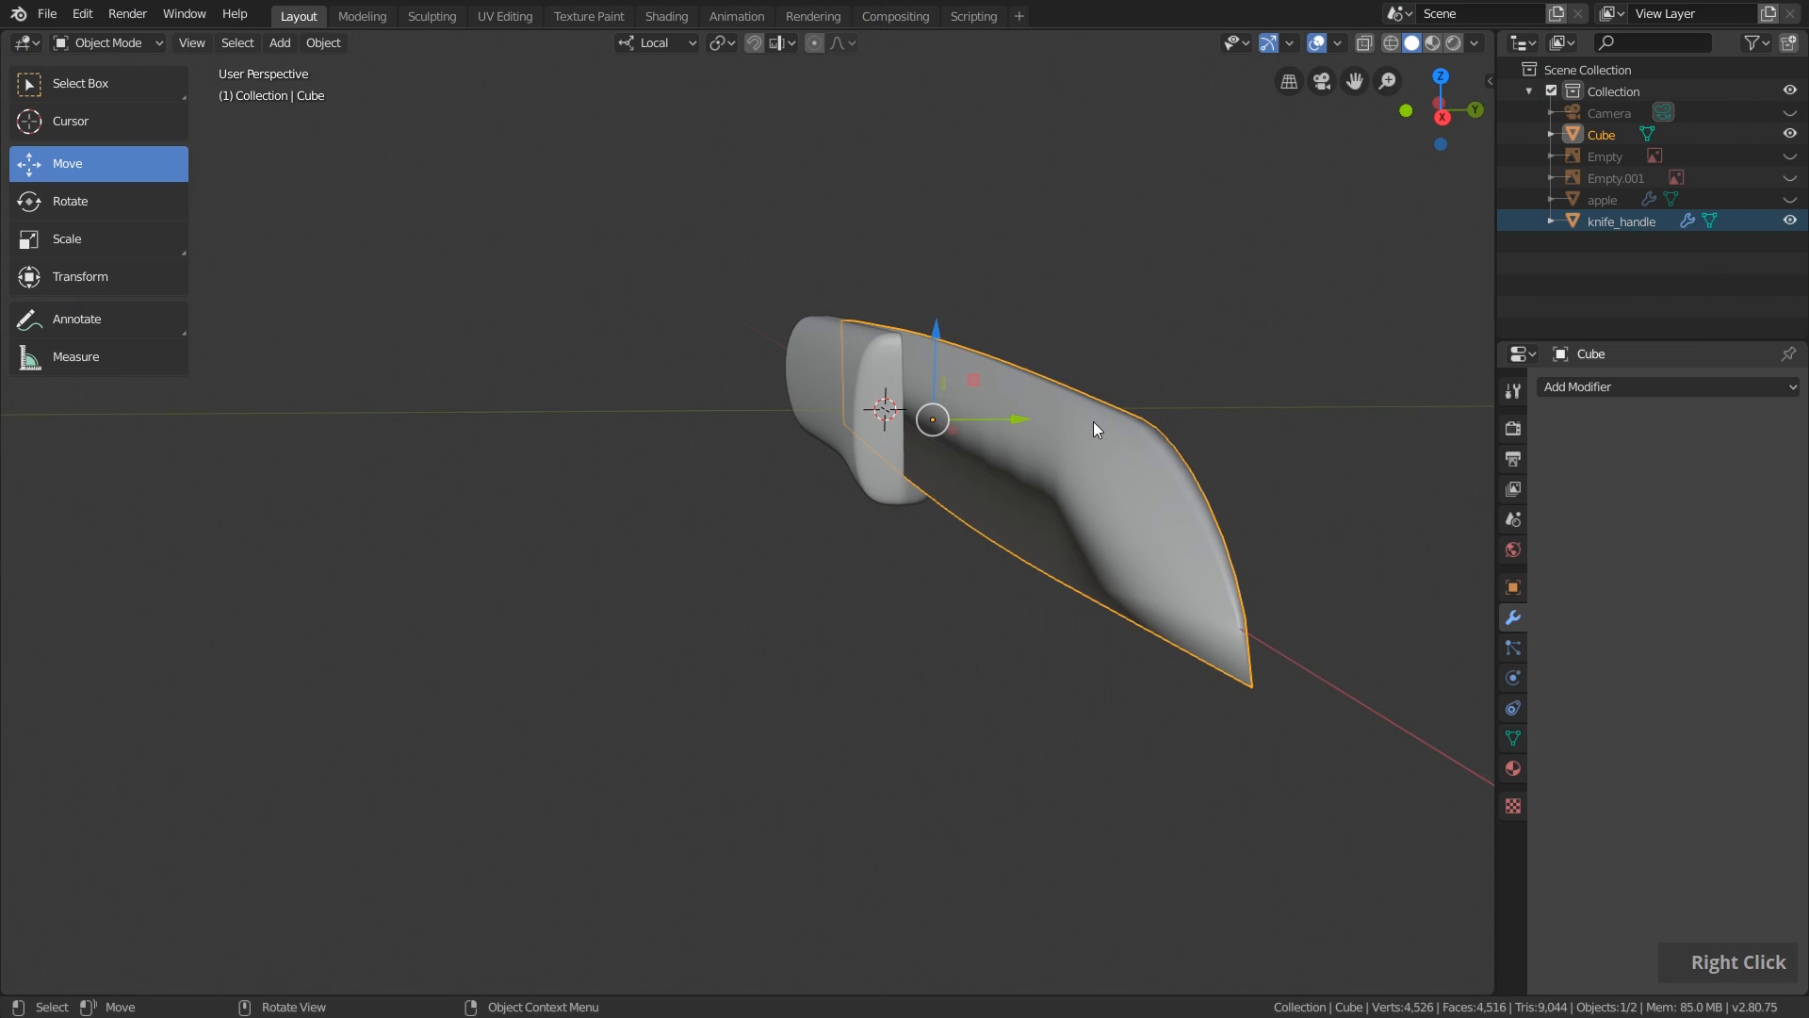
pyautogui.moveTo(1093, 421); pyautogui.dragTo(1144, 385, button='middle')
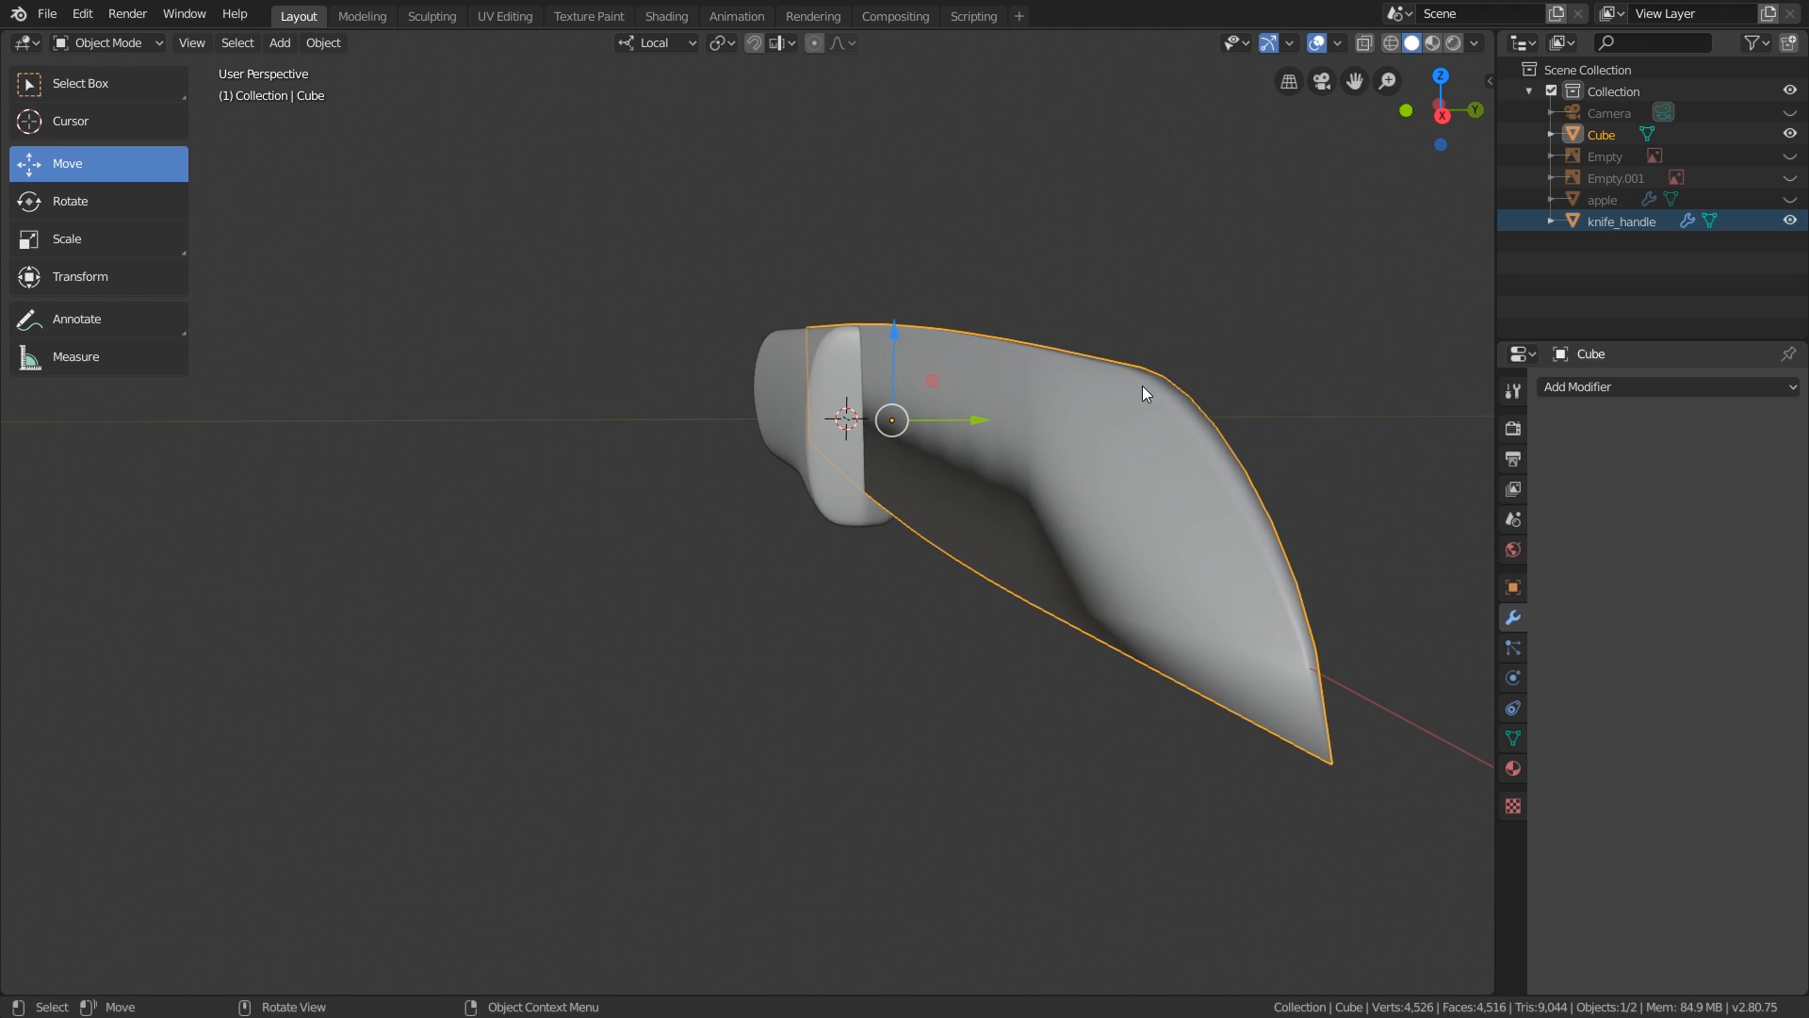
# Enable Auto Smooth at 30° for the blade's normals and check the shading around the tip.
pyautogui.click(1513, 739)
pyautogui.click(1594, 420)
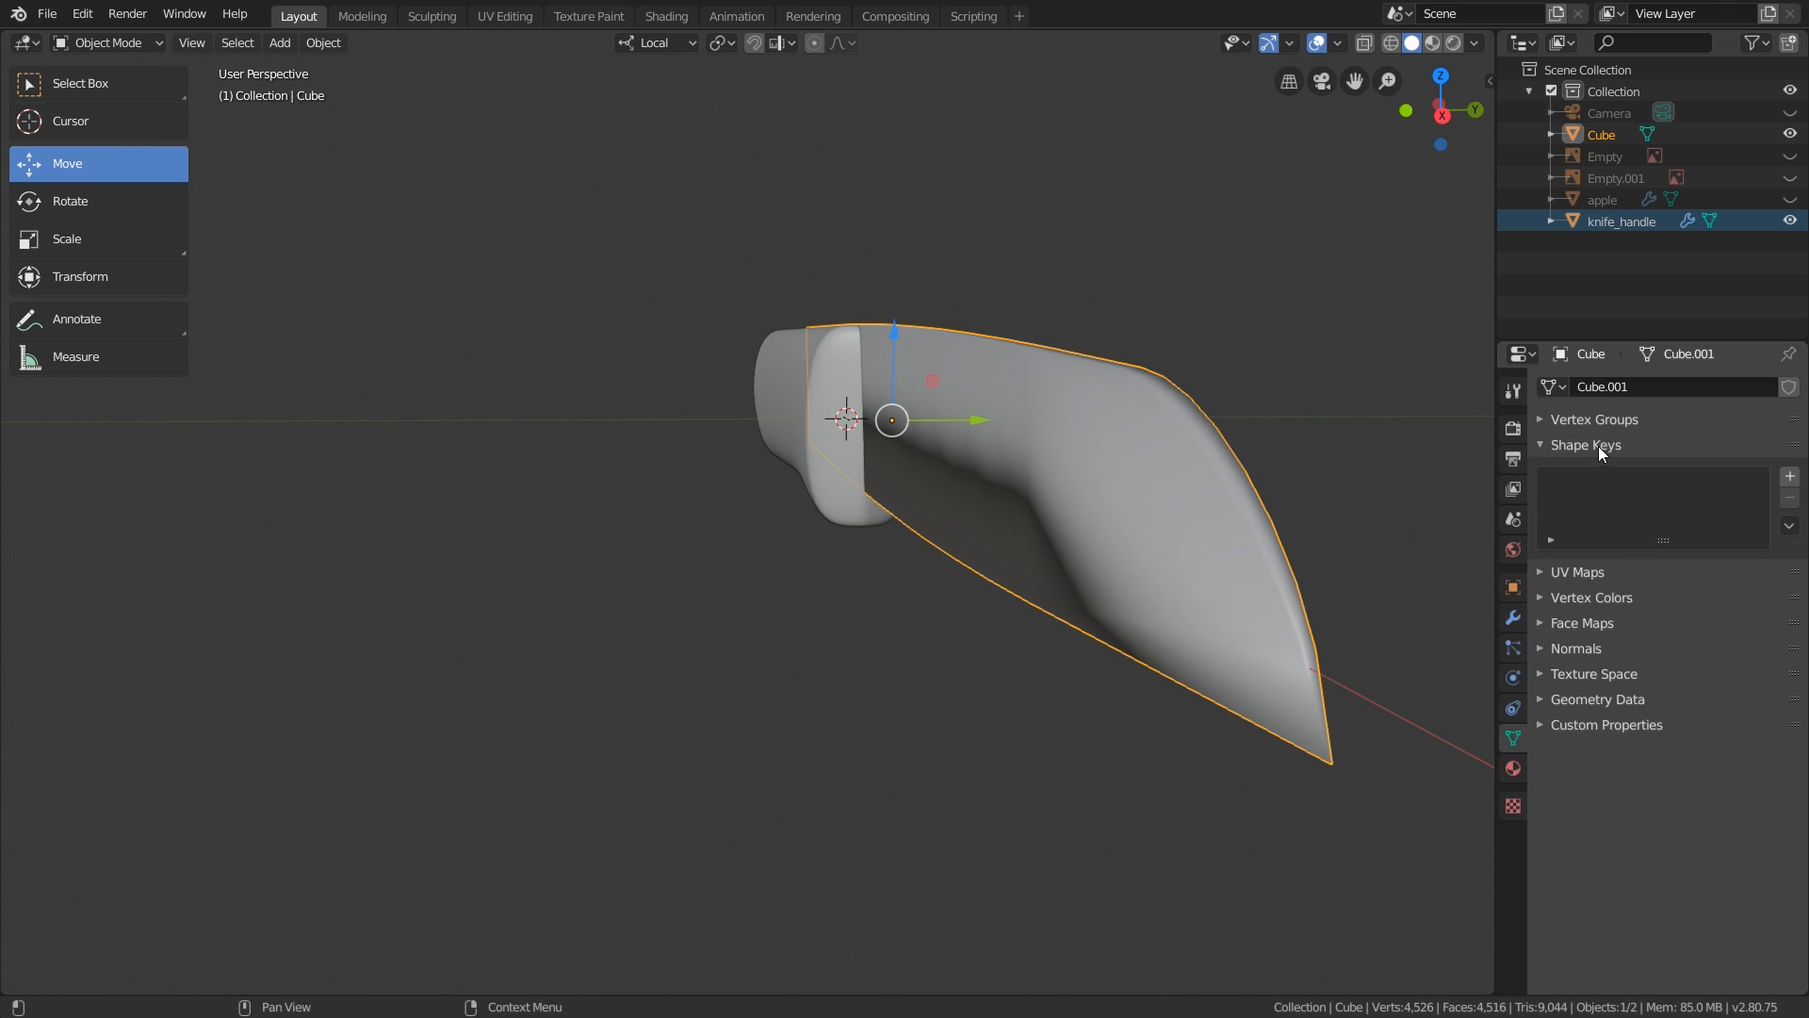
pyautogui.click(1591, 445)
pyautogui.click(1589, 549)
pyautogui.click(1578, 574)
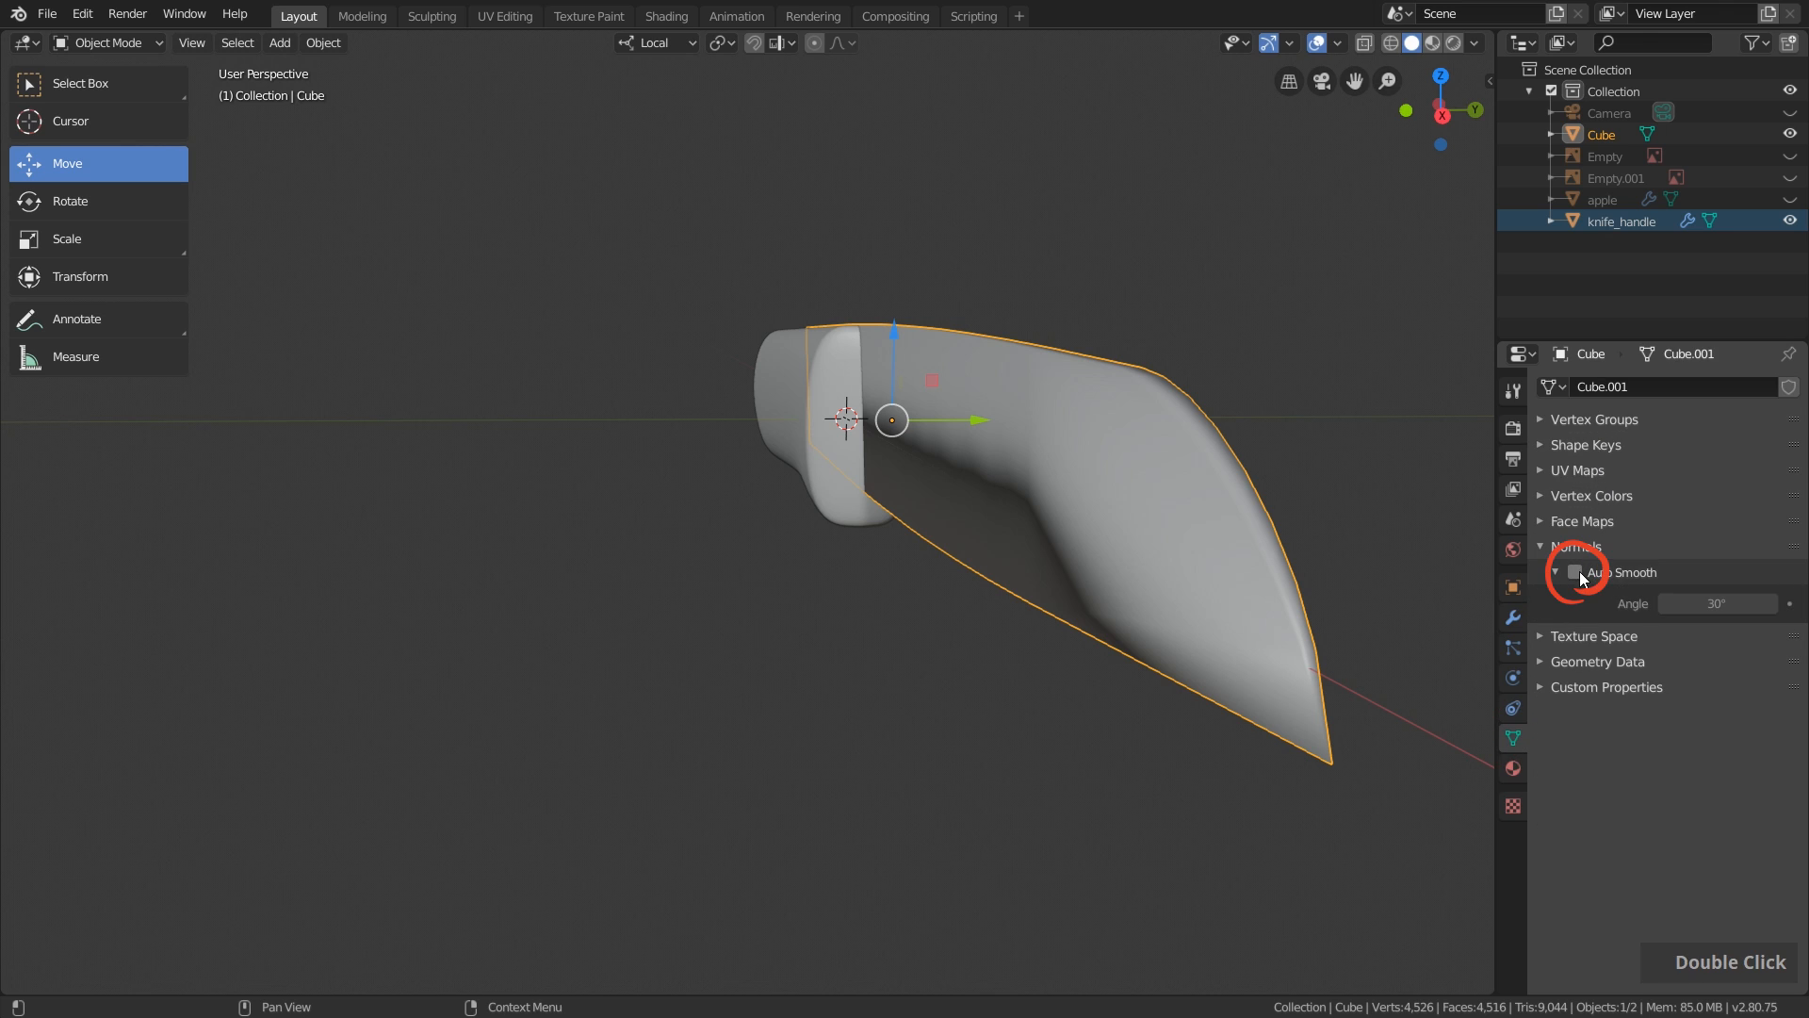
pyautogui.moveTo(1223, 528); pyautogui.dragTo(1252, 509, button='middle')
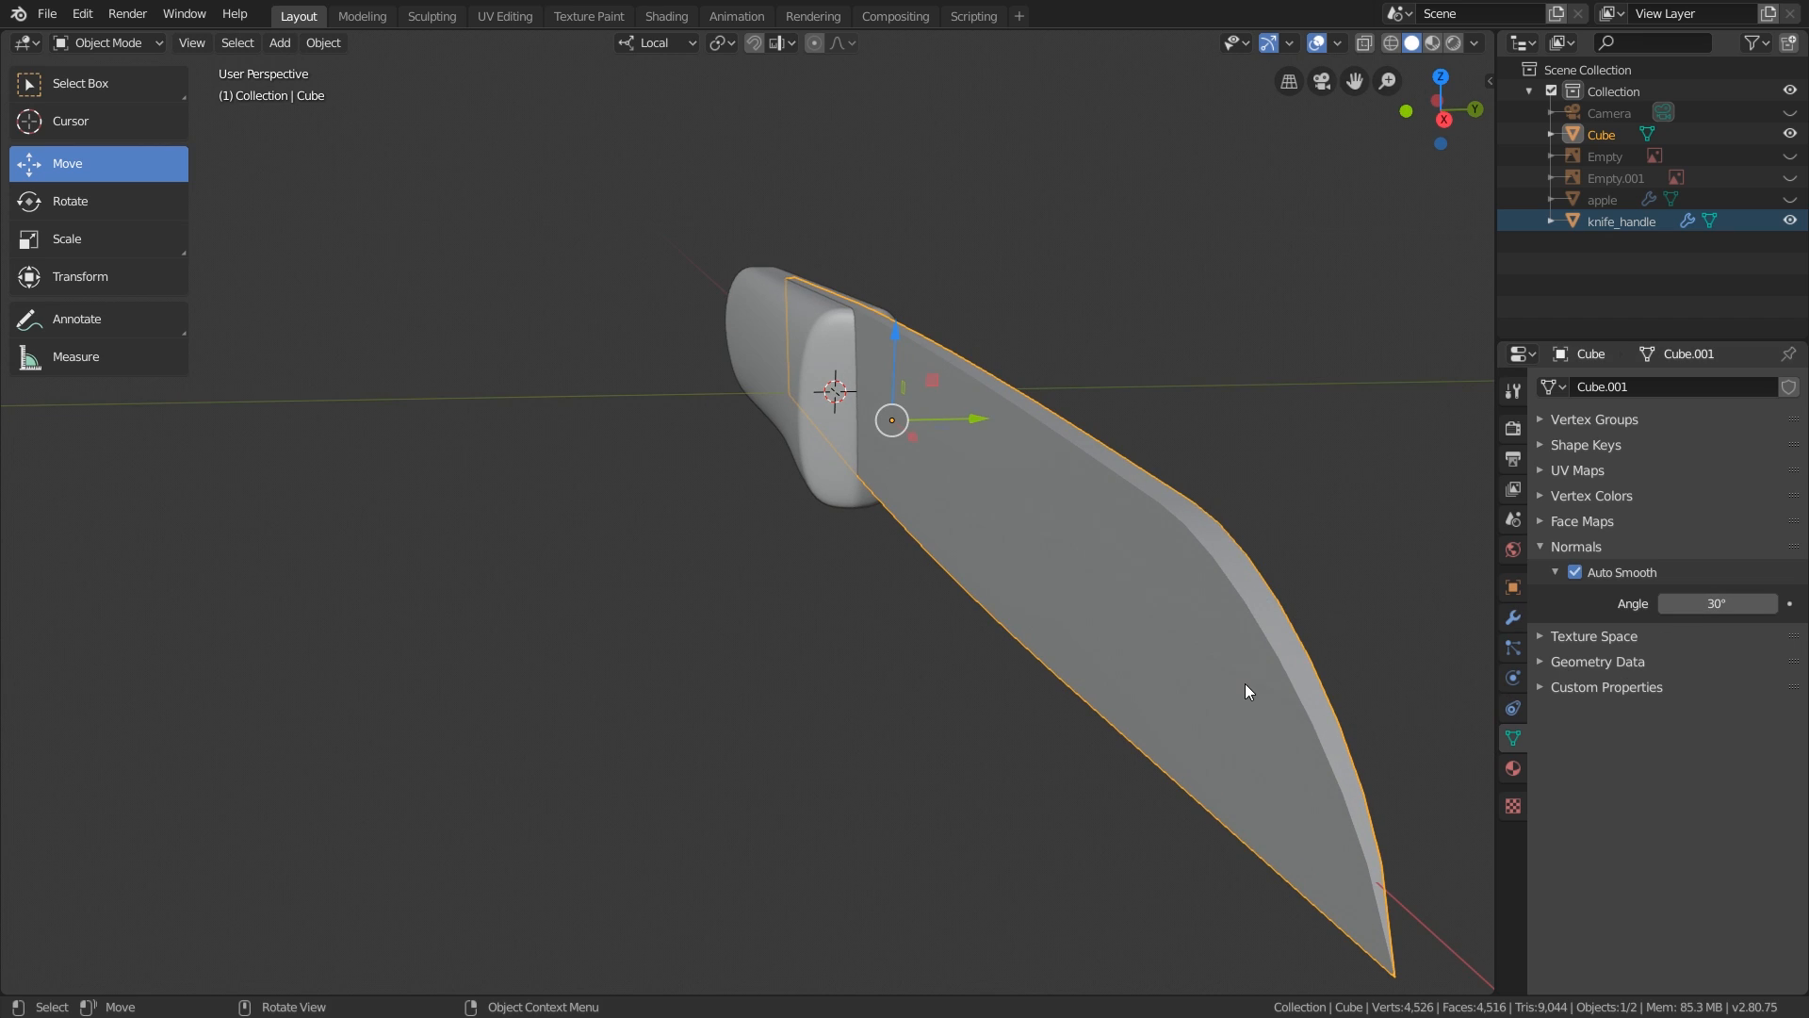
pyautogui.moveTo(1246, 682); pyautogui.dragTo(1240, 671, button='middle')
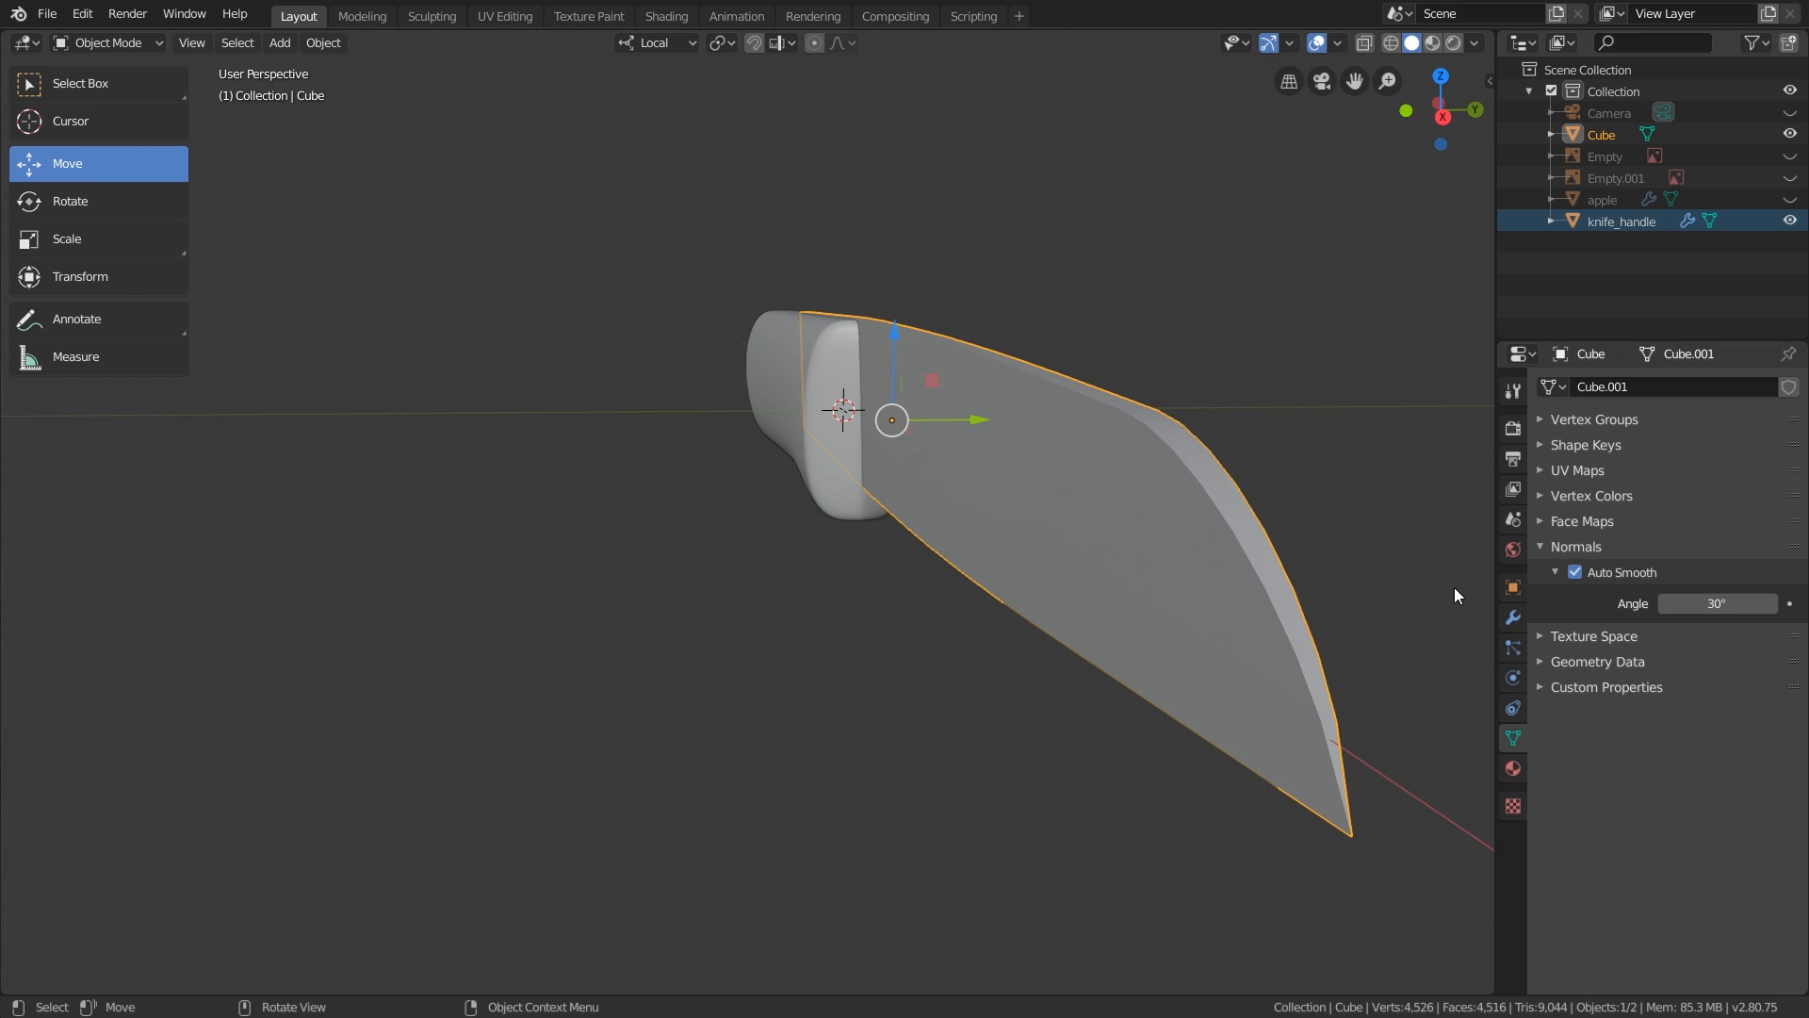
pyautogui.moveTo(1454, 598); pyautogui.dragTo(1032, 433, button='middle')
pyautogui.moveTo(1117, 605); pyautogui.dragTo(1129, 606, button='middle')
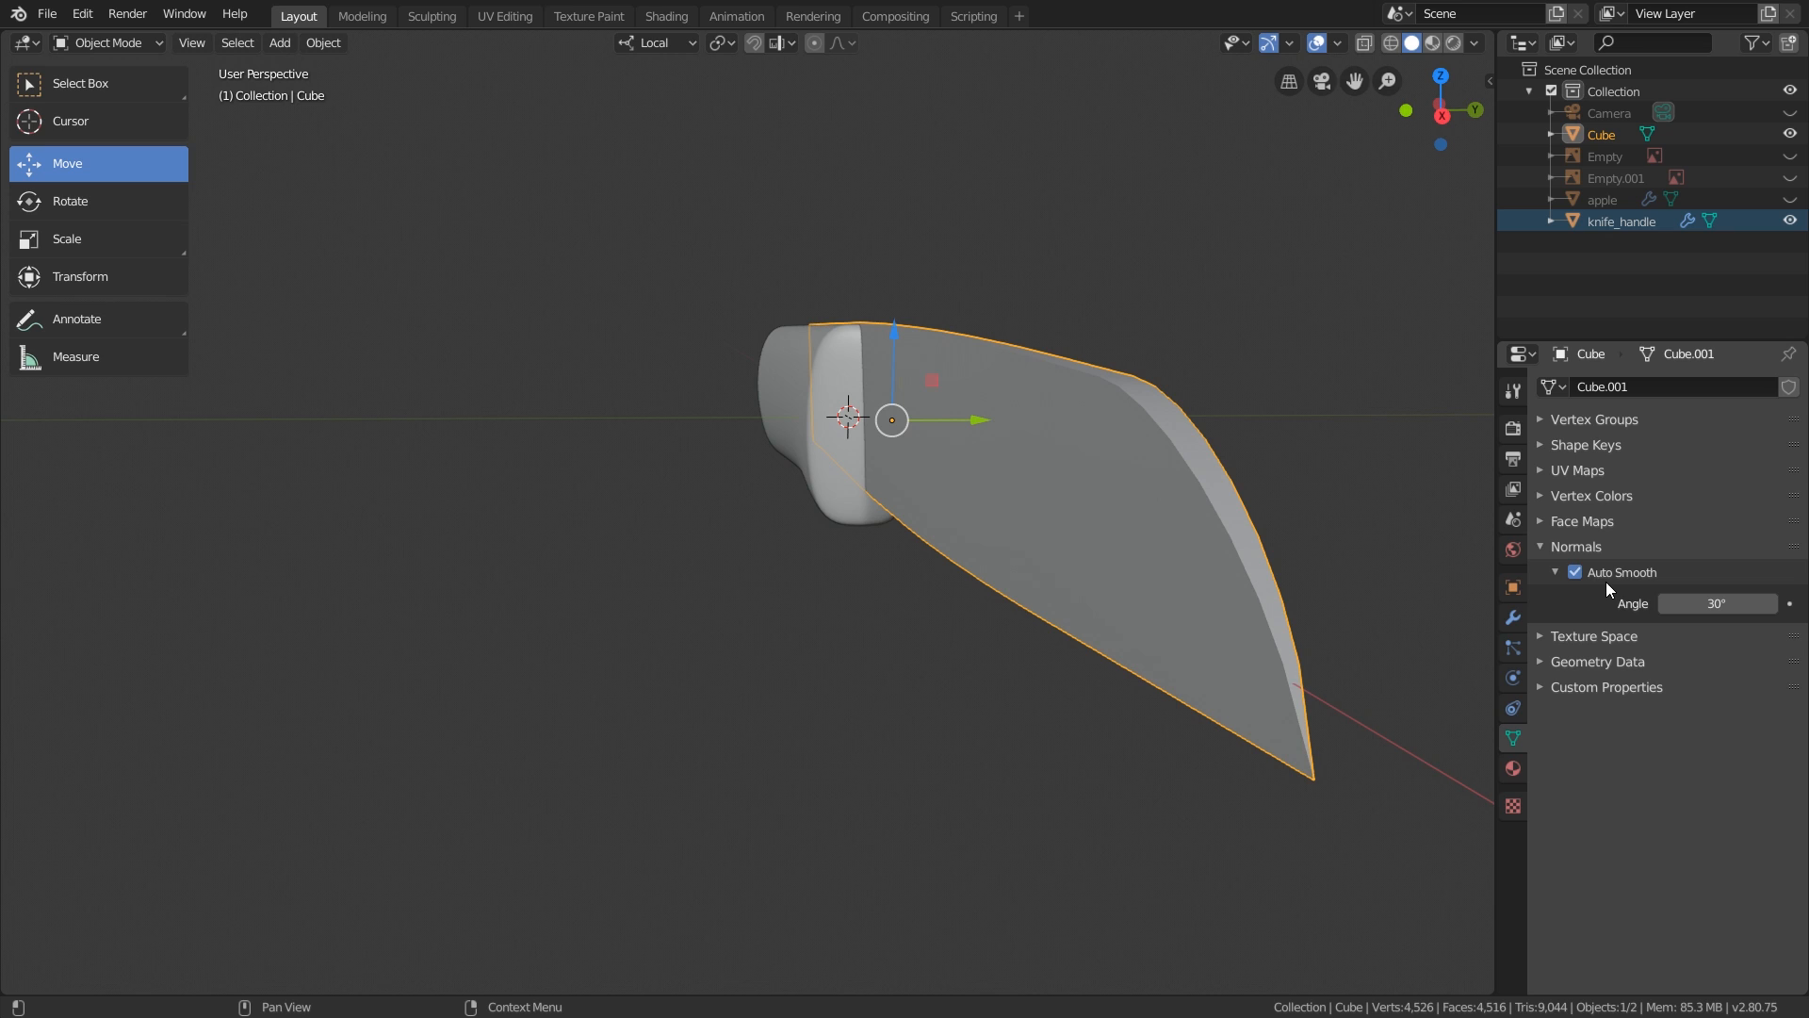
# Add a Bevel modifier to the blade and set its width to 0.02 cm.
pyautogui.click(1513, 618)
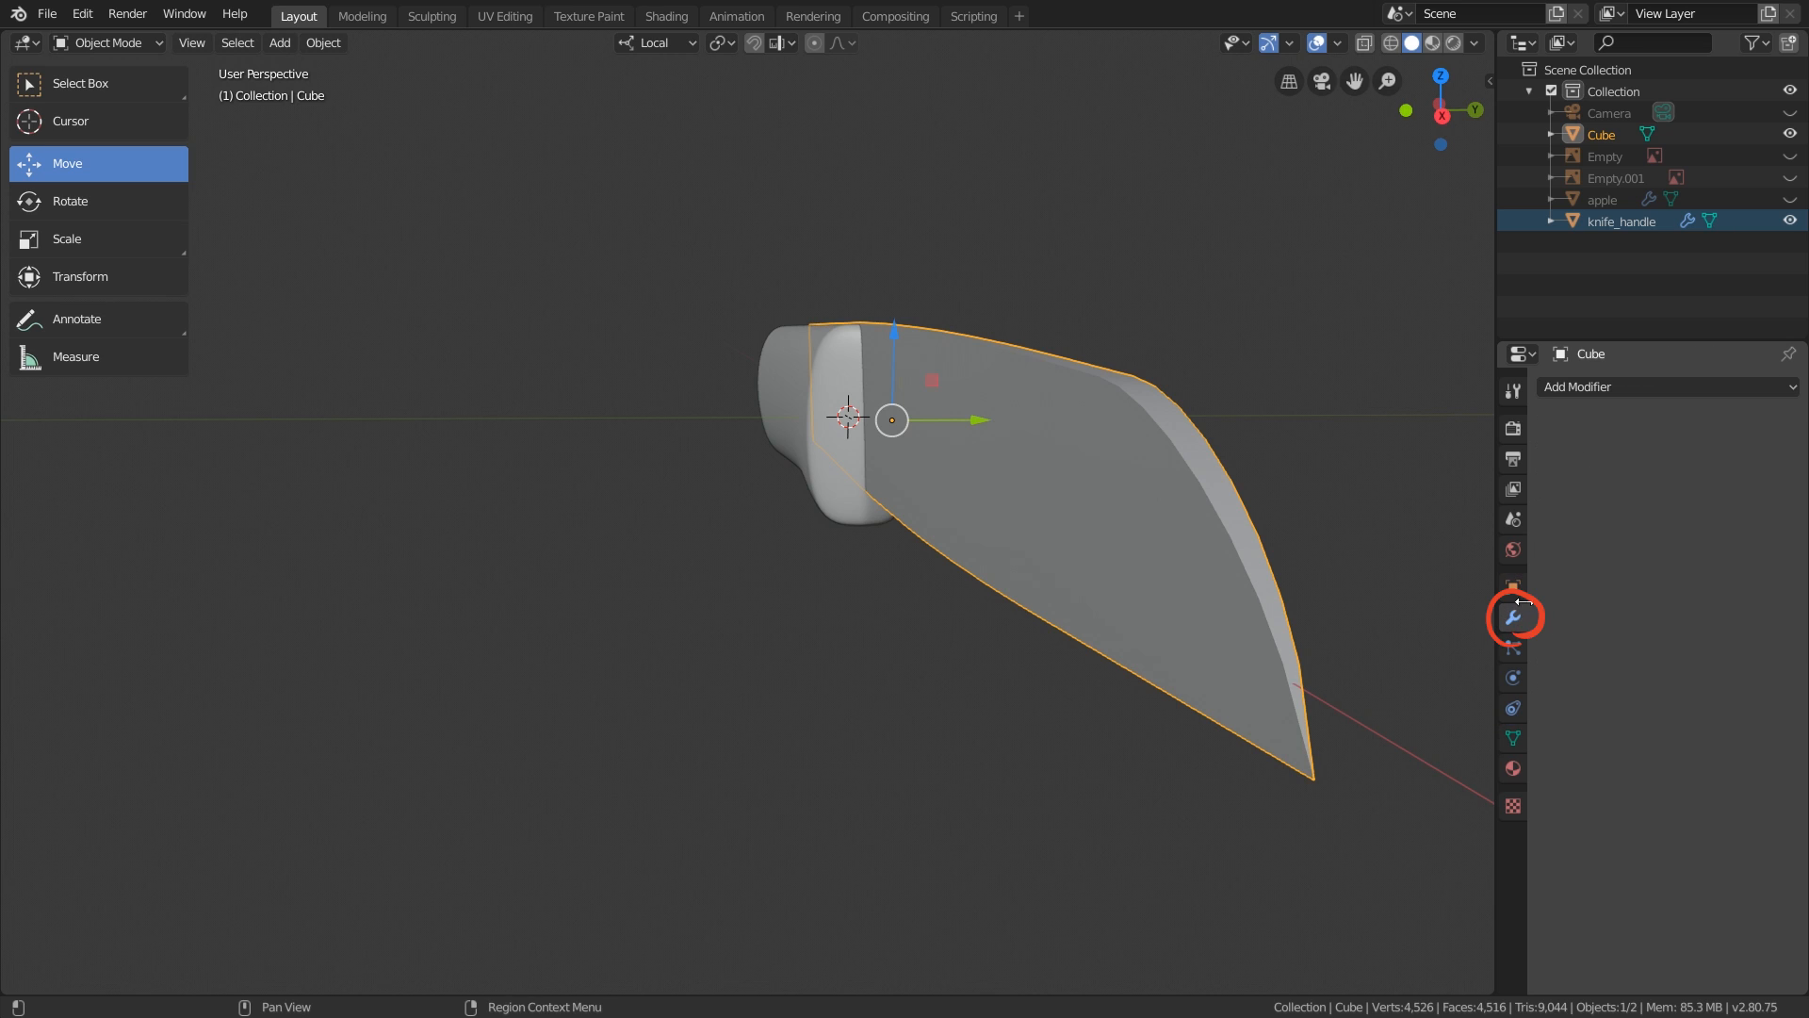
pyautogui.click(1634, 386)
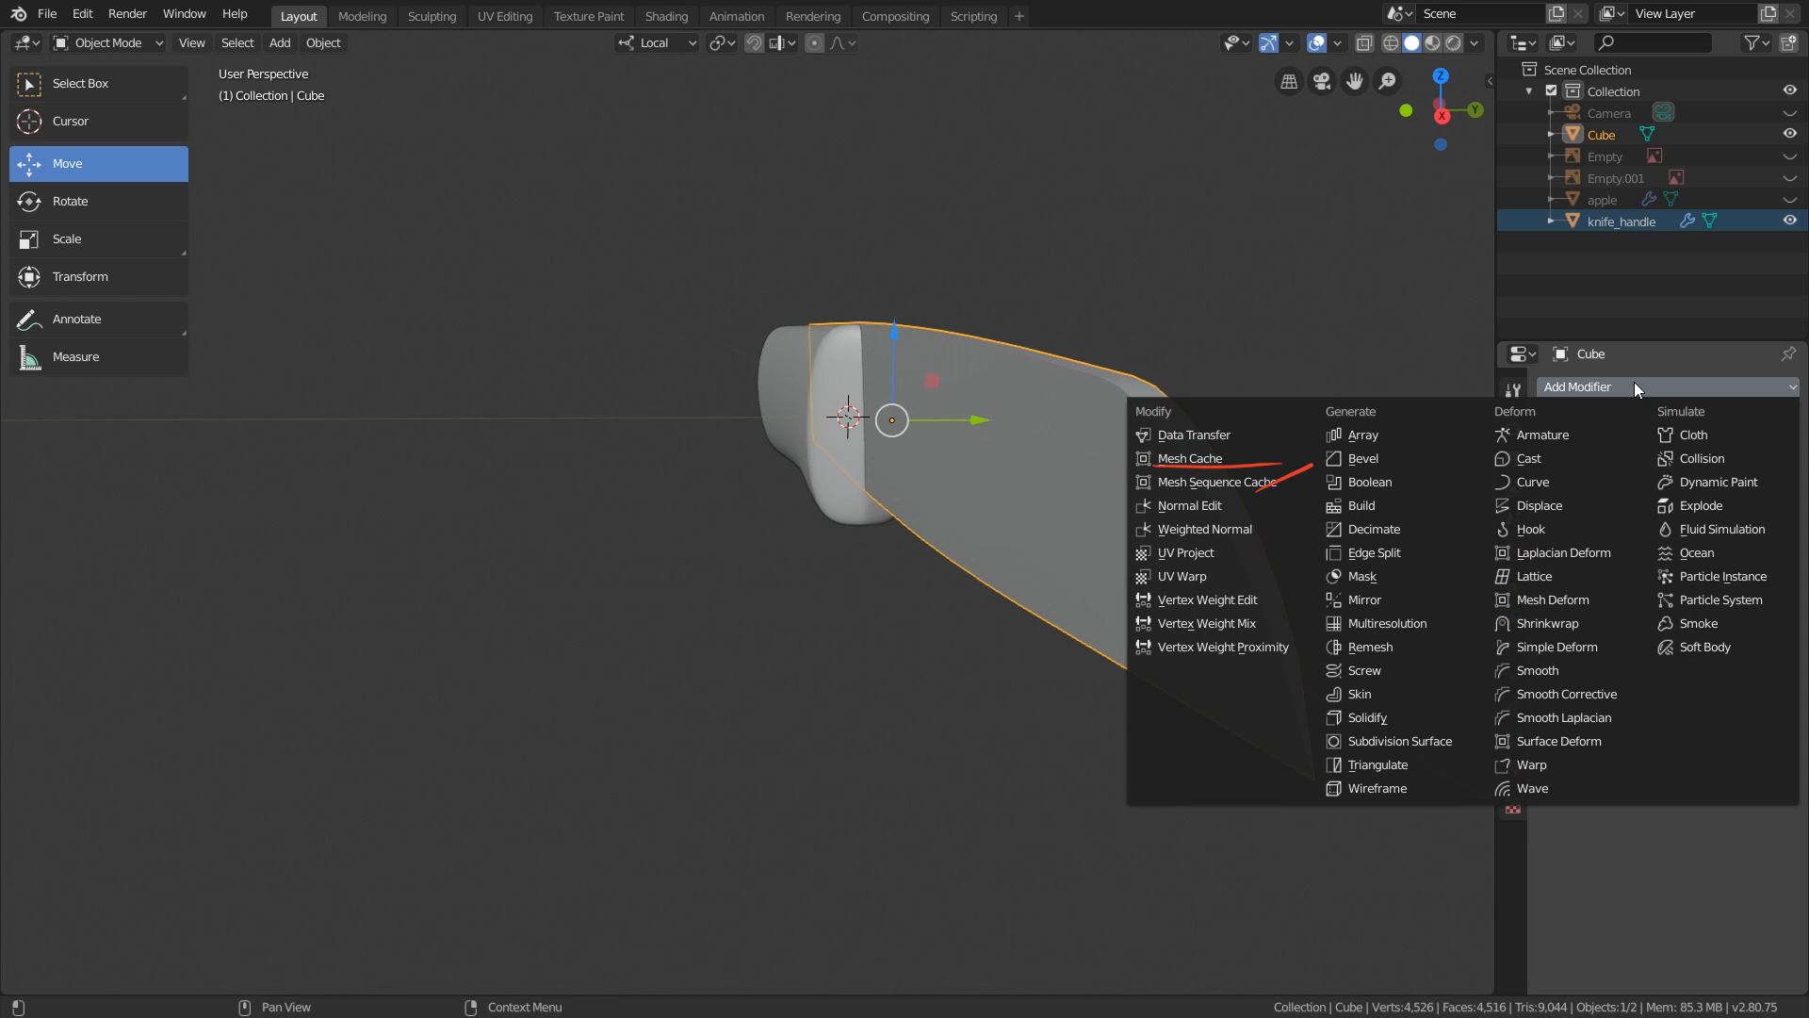
pyautogui.click(1433, 456)
pyautogui.keyDown('ctrl'); pyautogui.moveTo(1139, 381); pyautogui.dragTo(1140, 326, button='middle'); pyautogui.keyUp('ctrl')
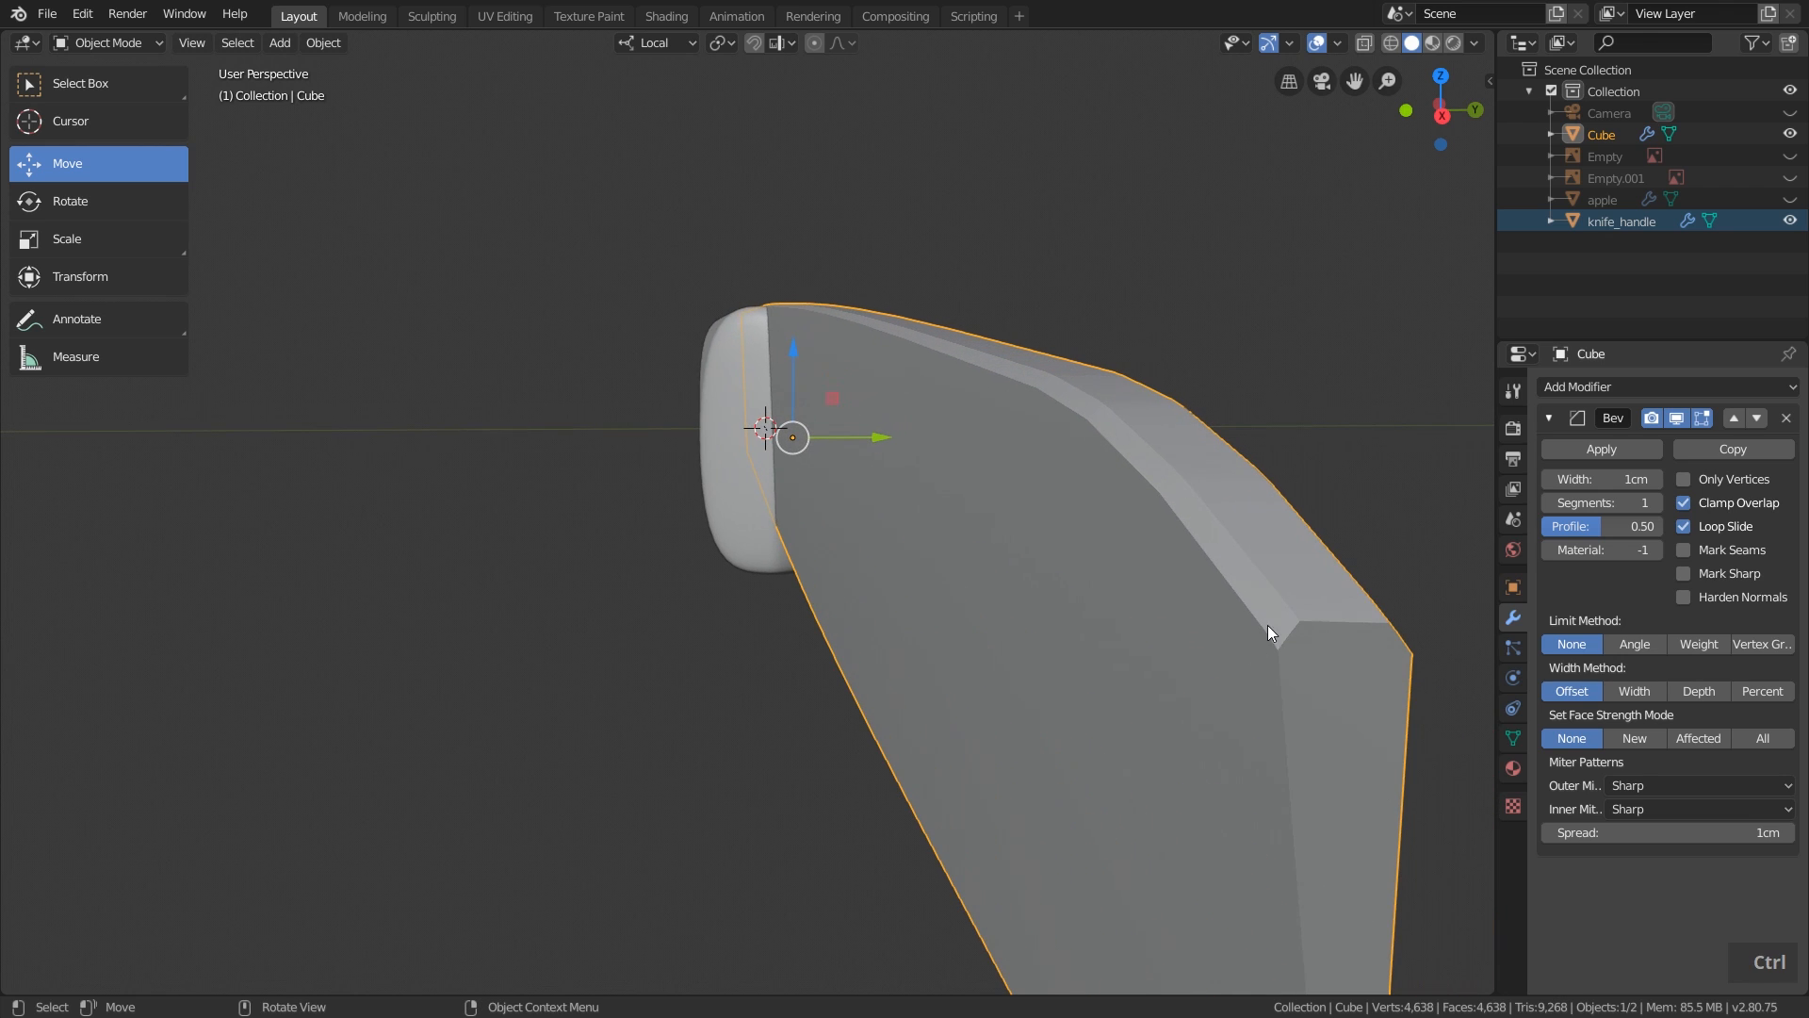
pyautogui.click(1618, 479)
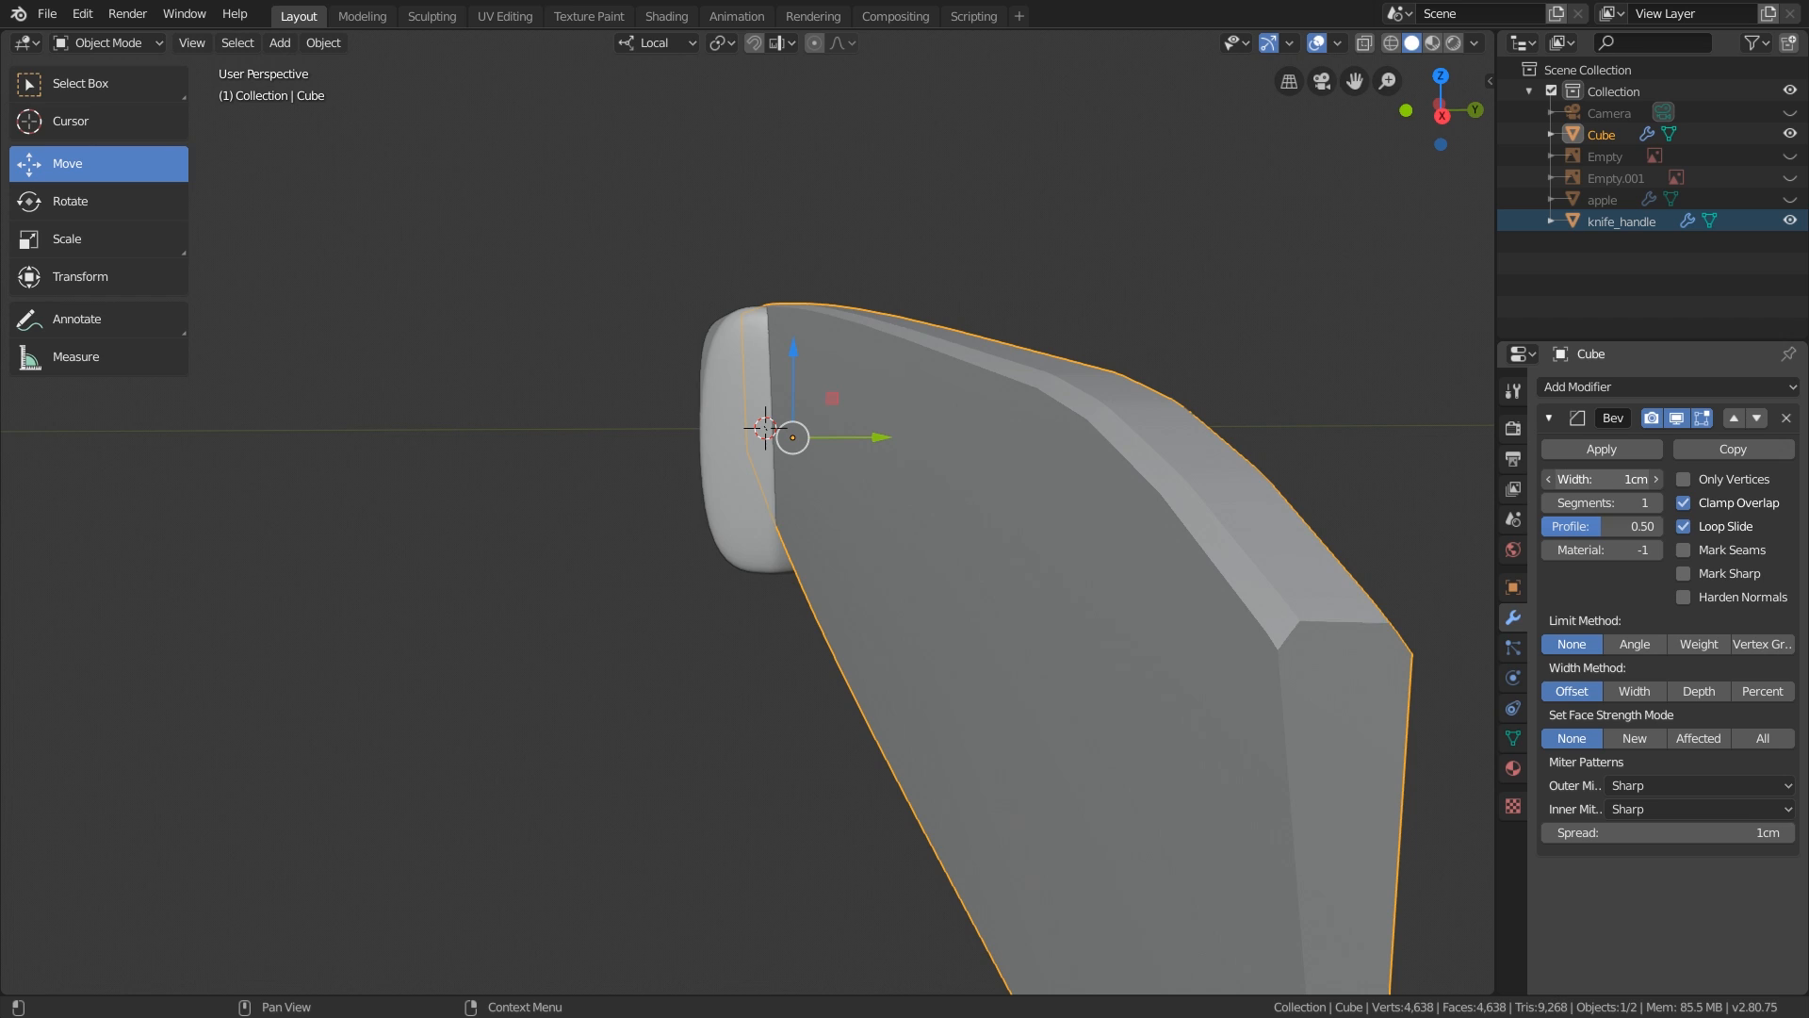
pyautogui.write('.2')
pyautogui.press('Return')
pyautogui.moveTo(1618, 479)
pyautogui.mouseDown()
pyautogui.moveTo(1601, 479)
pyautogui.moveTo(1624, 479)
pyautogui.mouseUp()
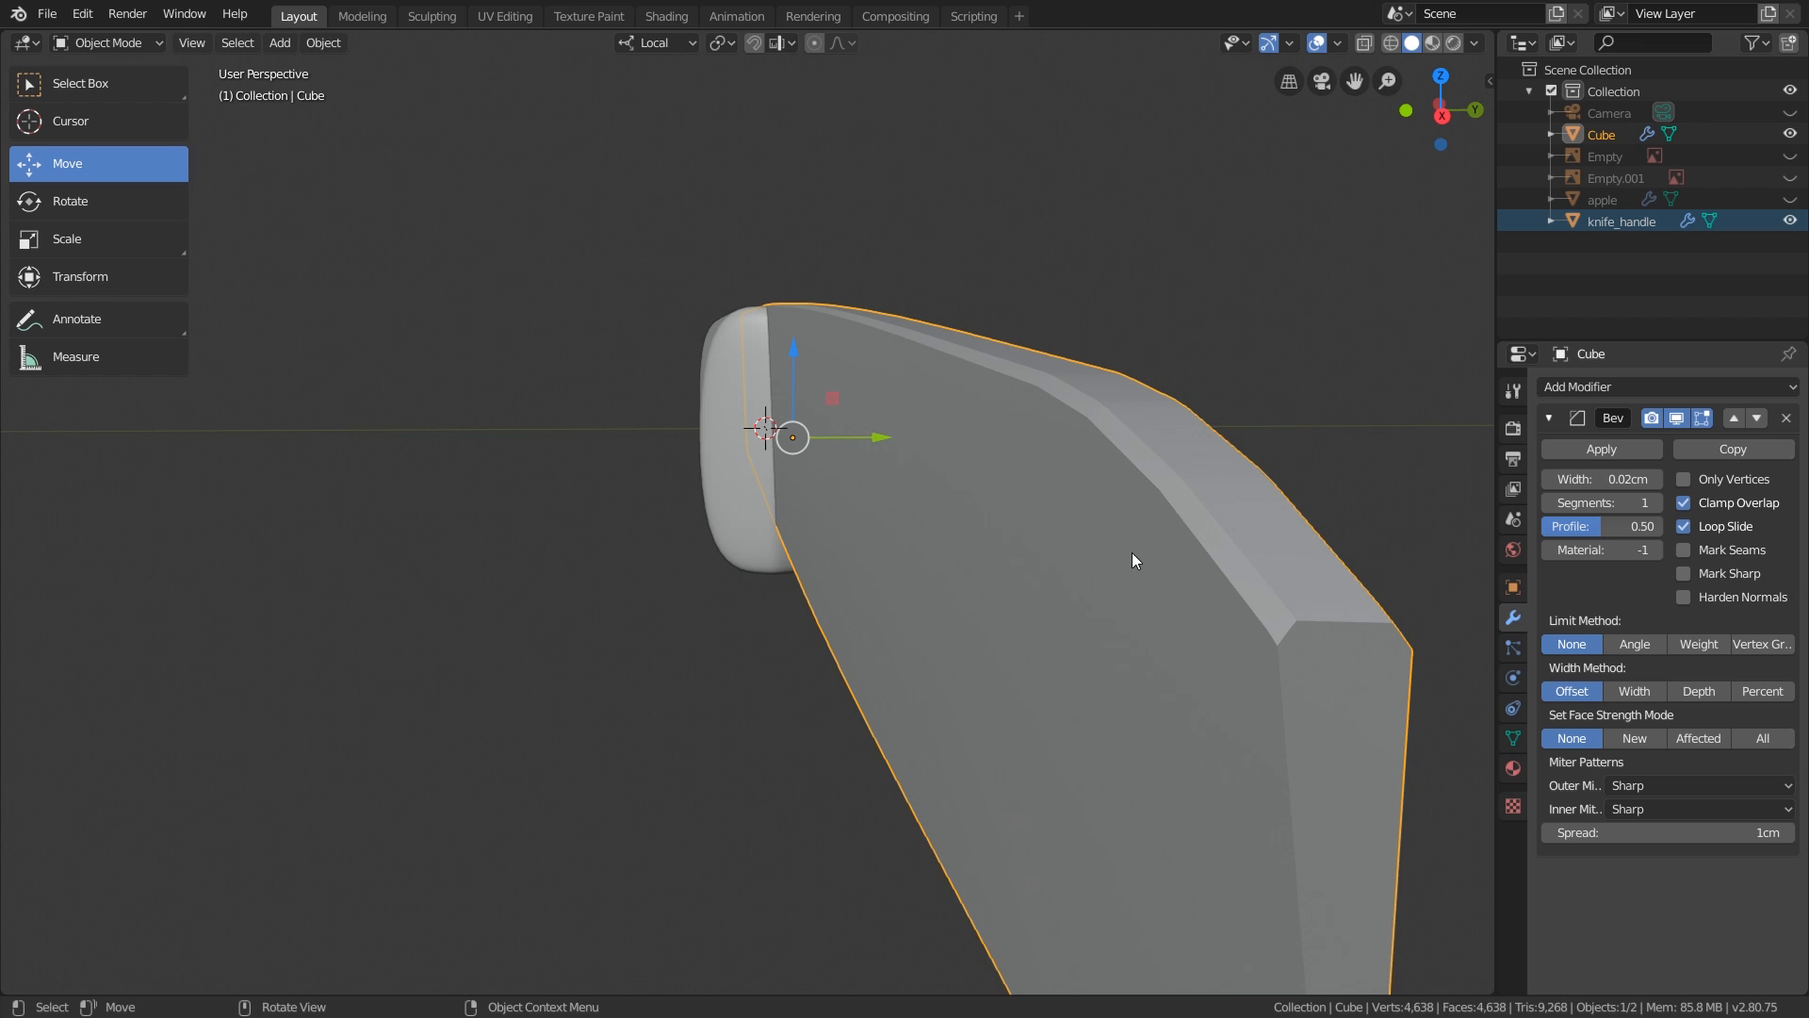
# Enable Harden Normals on the blade's Bevel modifier and toggle it to compare the shading.
pyautogui.click(1684, 598)
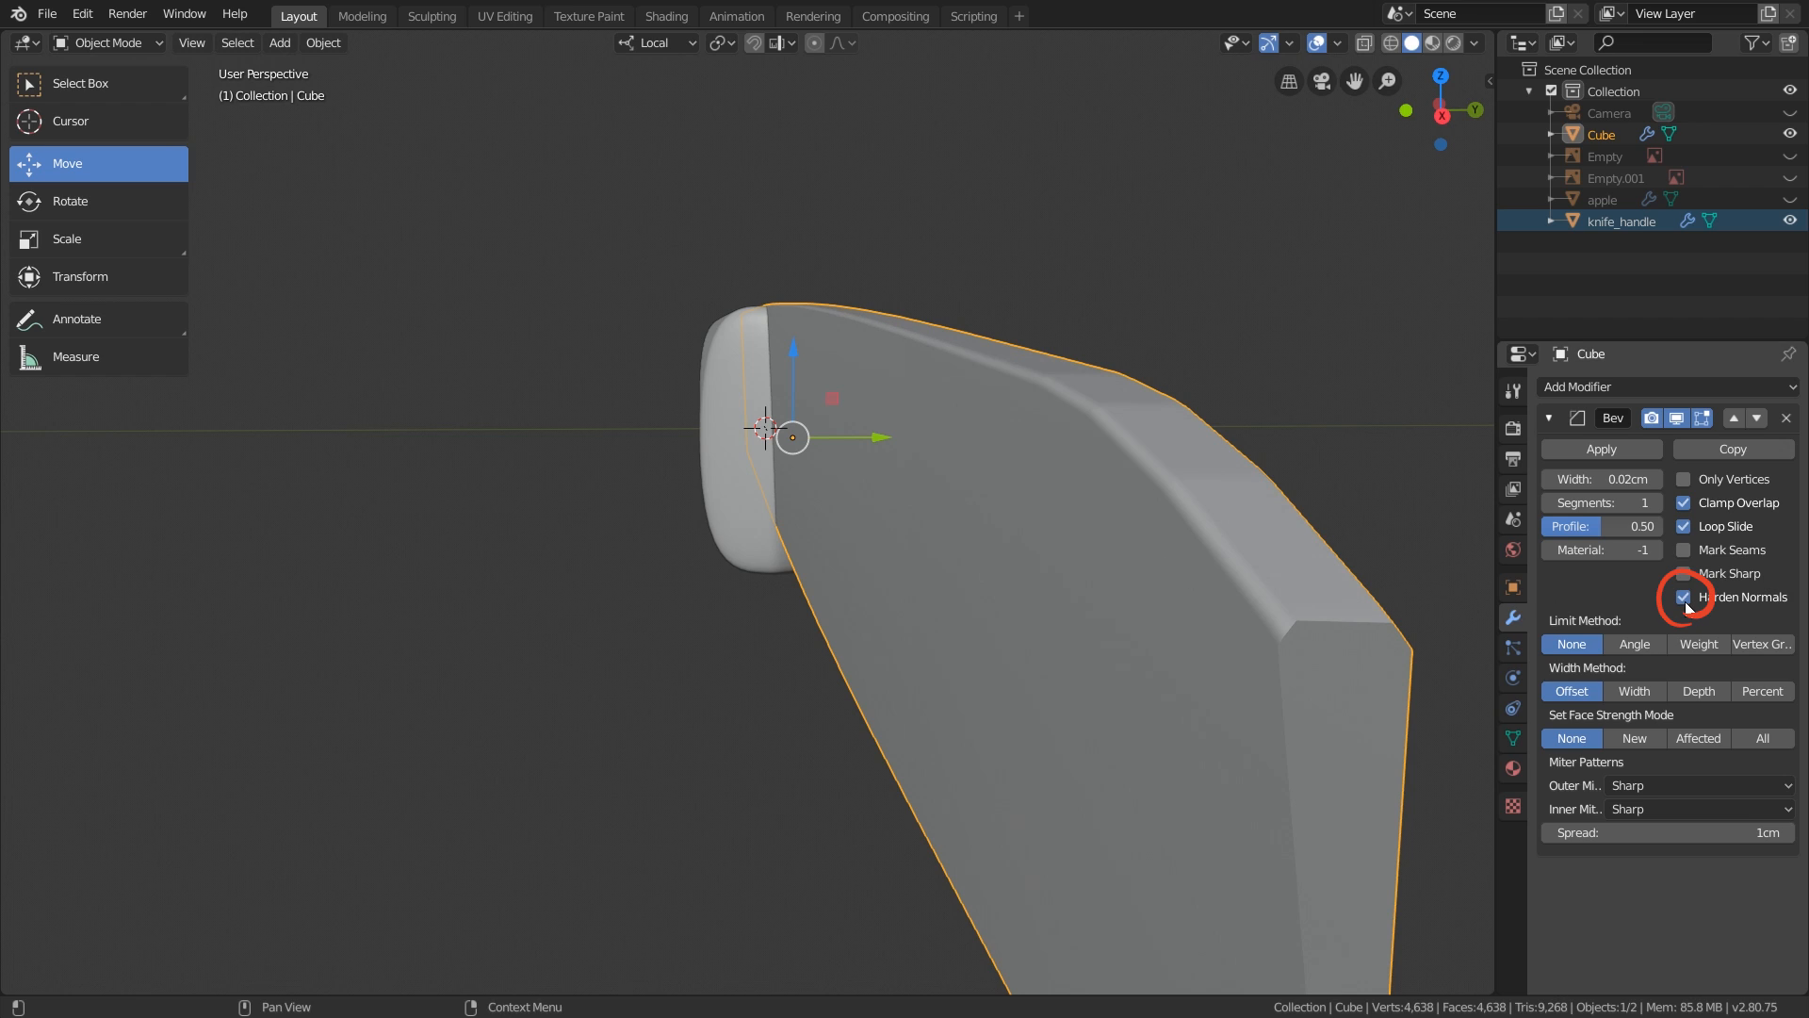
pyautogui.click(1685, 603)
pyautogui.click(1685, 603)
pyautogui.click(1685, 602)
pyautogui.click(1685, 602)
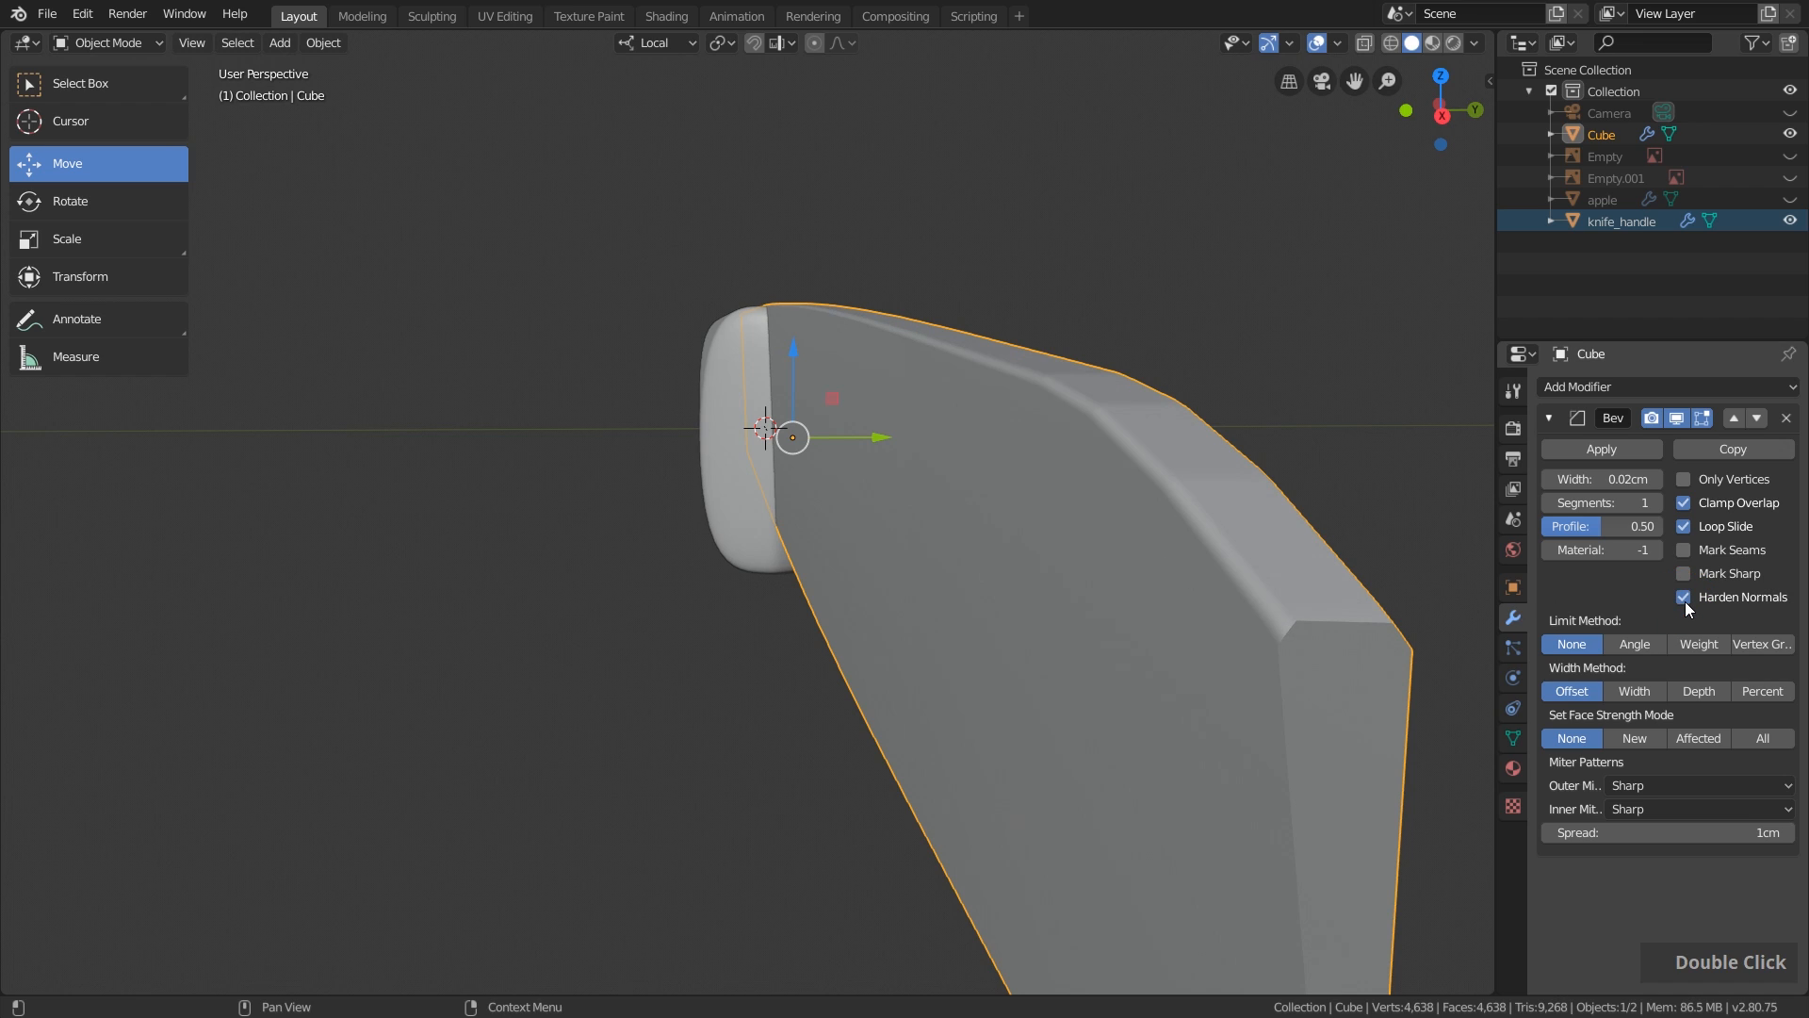
pyautogui.click(1684, 602)
pyautogui.click(1685, 602)
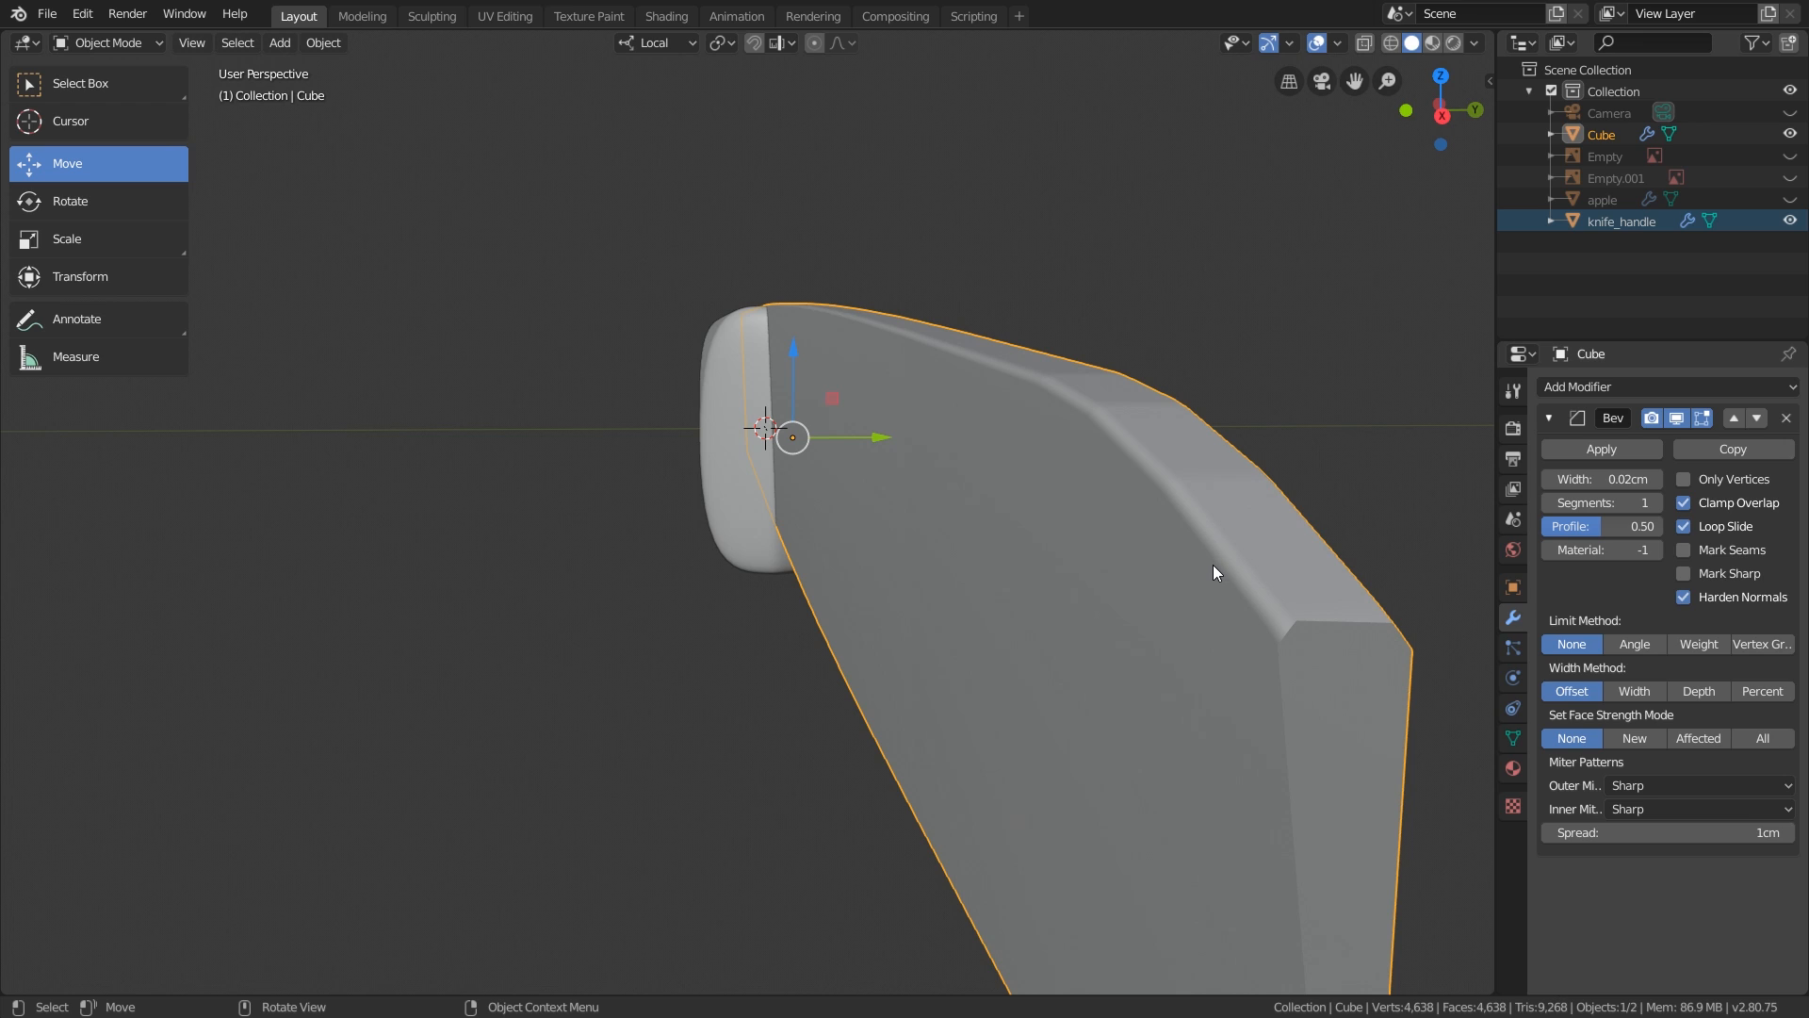
# Turn the blade's Auto Smooth off and back on to compare the shading with hardened normals.
pyautogui.click(1513, 738)
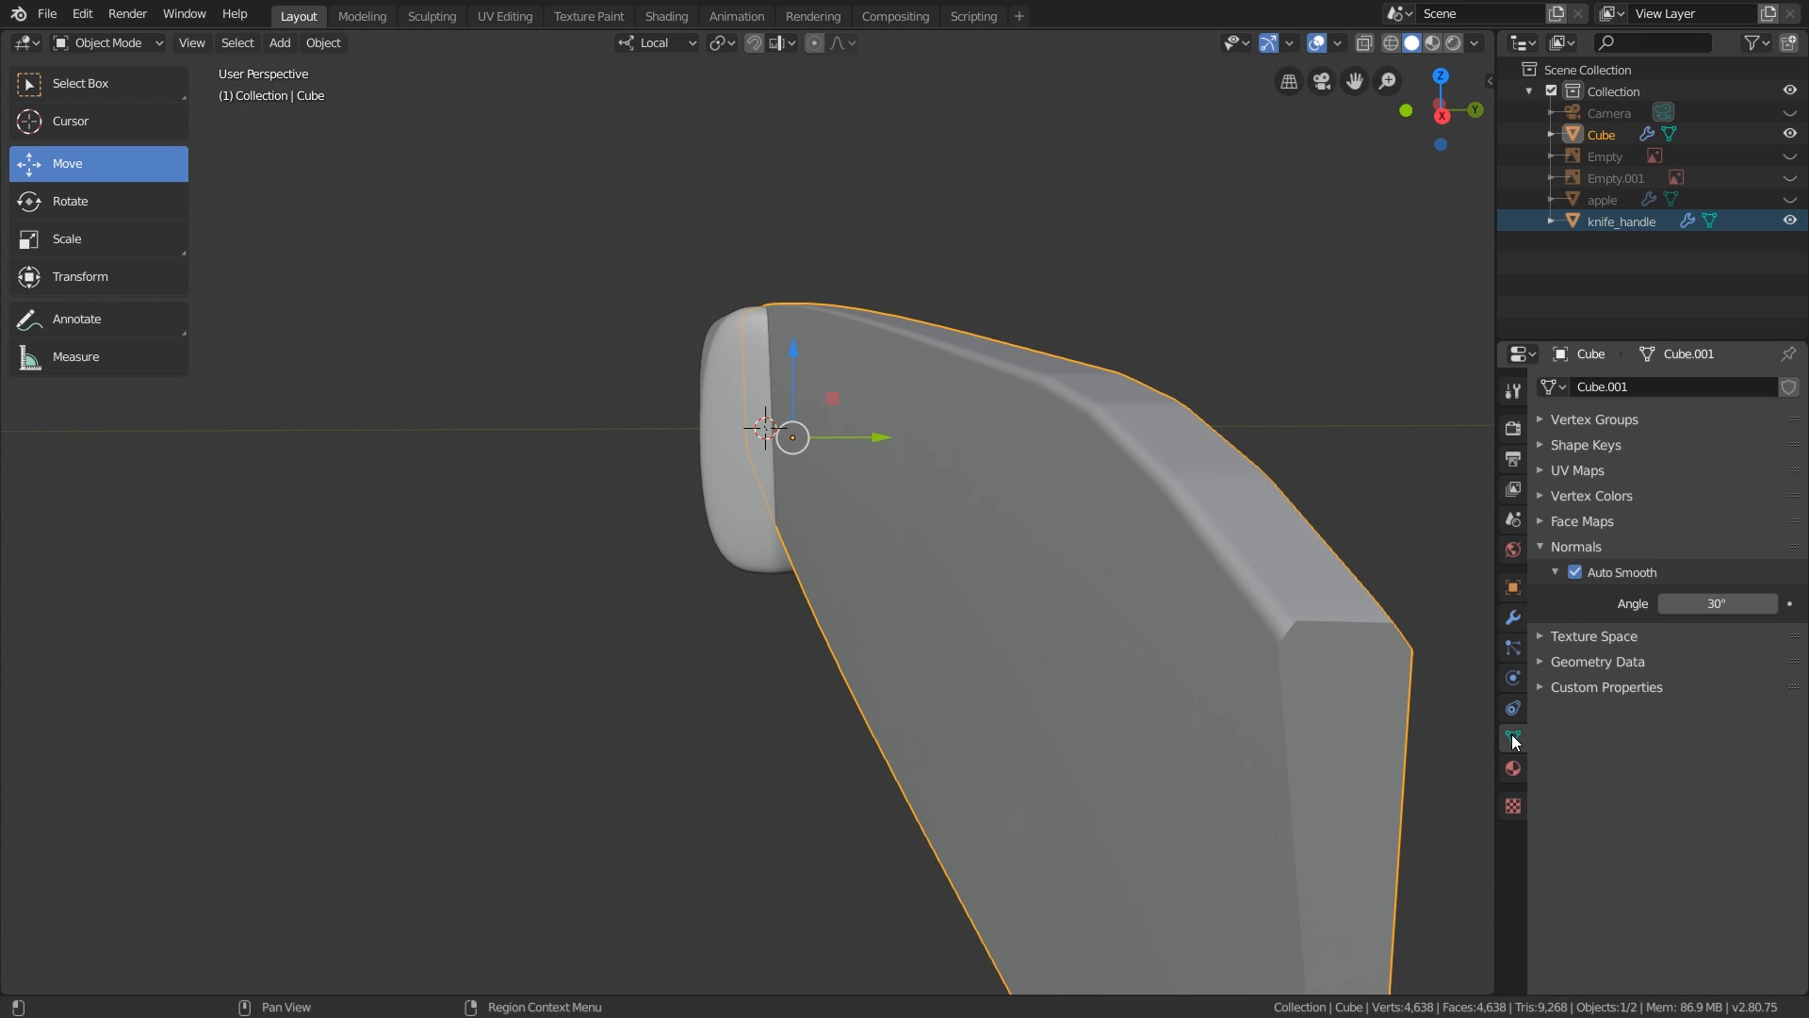
pyautogui.click(1575, 573)
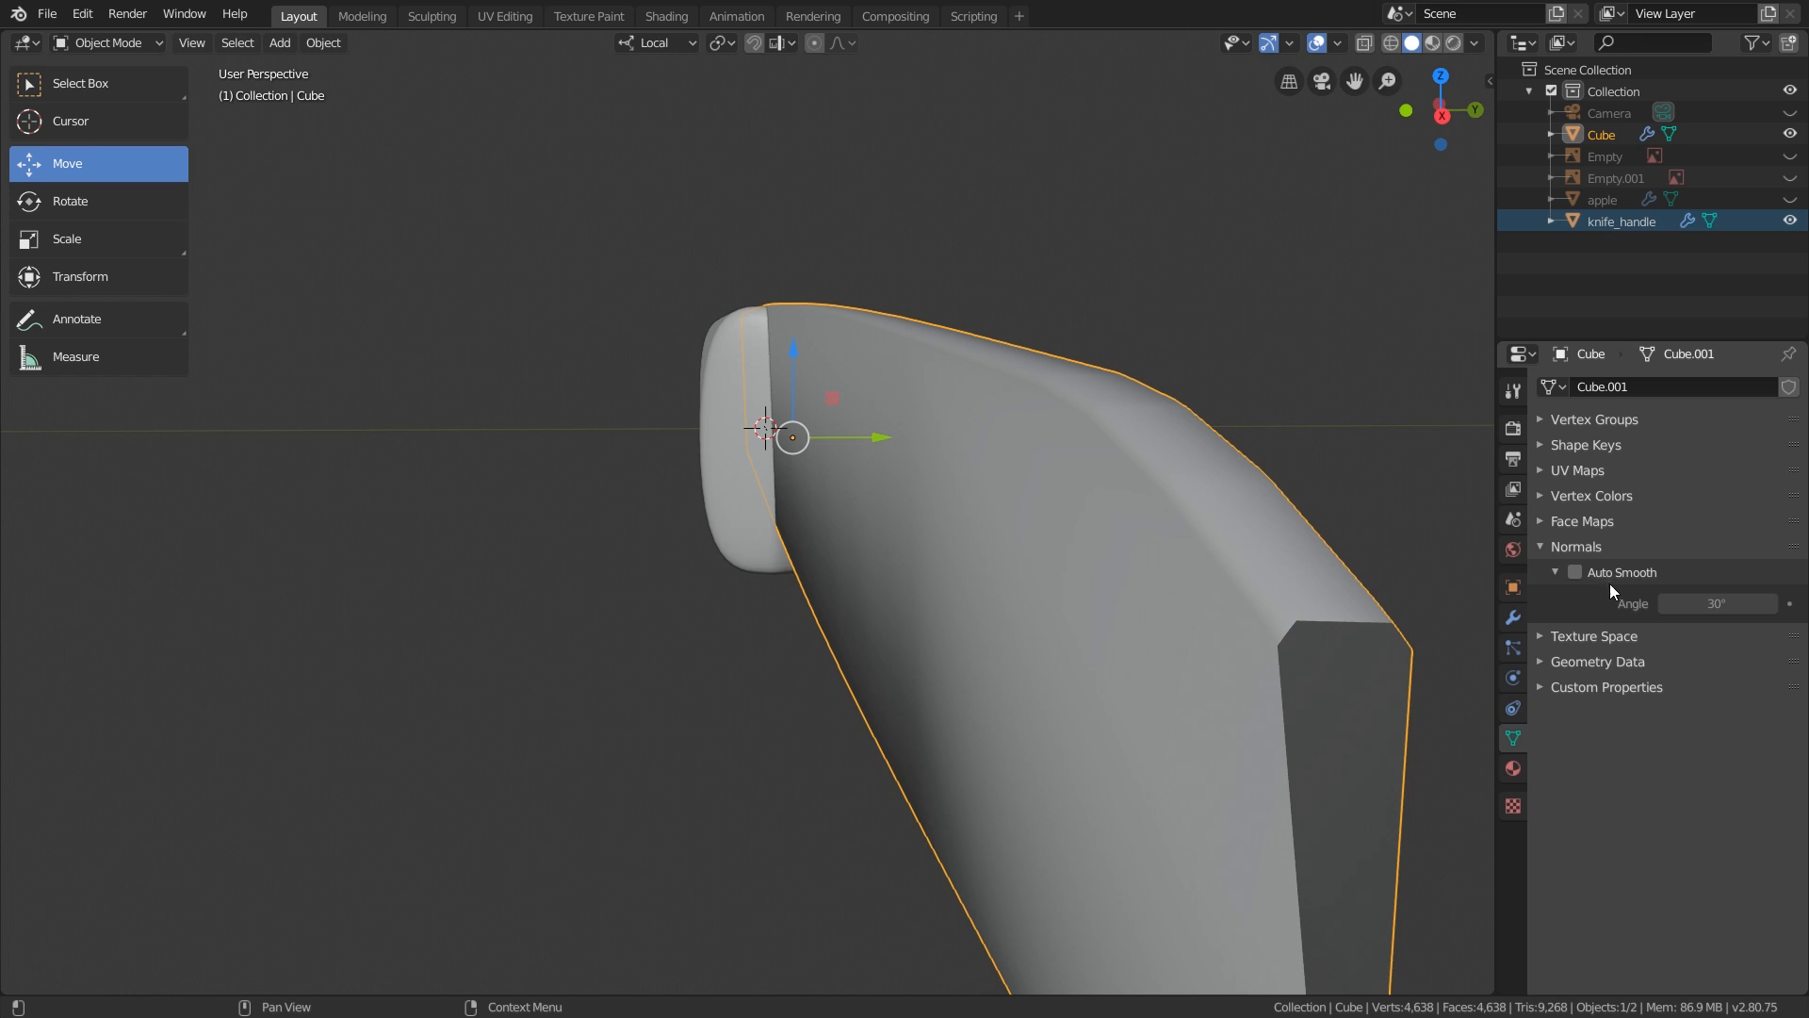
pyautogui.click(1575, 573)
pyautogui.doubleClick(1575, 573)
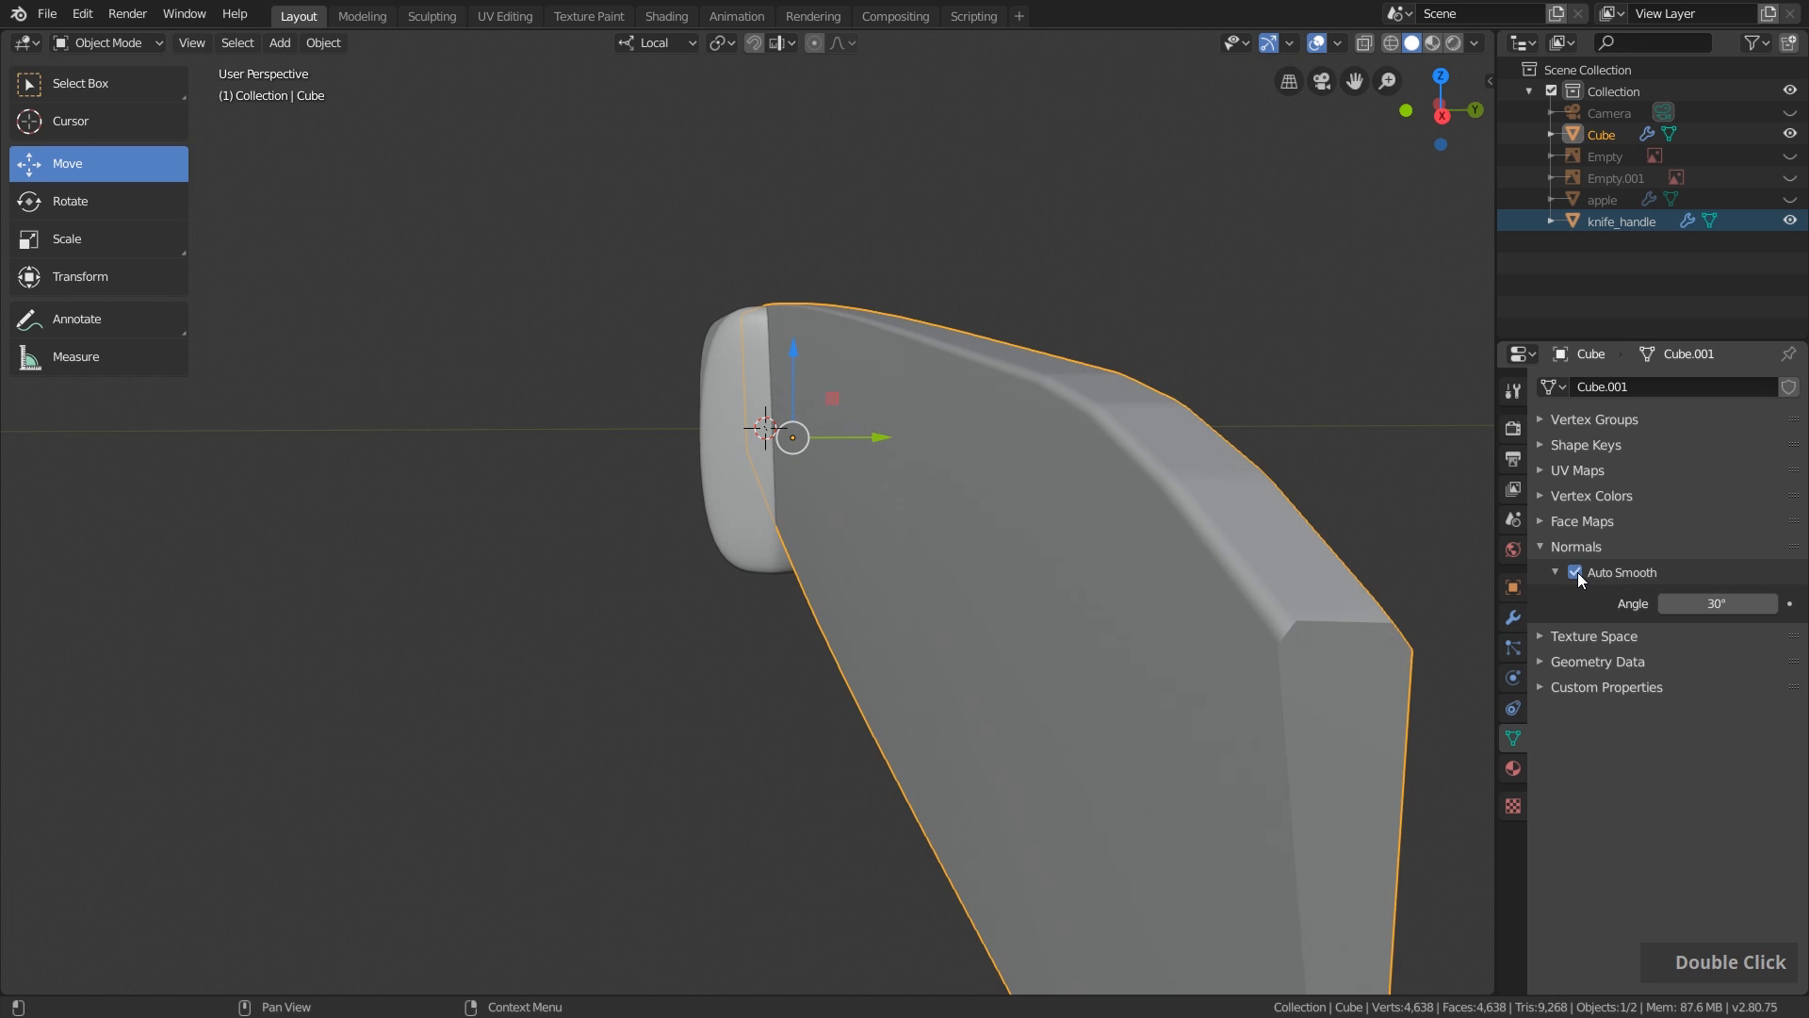
# Set the blade's bevel limit method to Angle, inspect the edges from several views and deselect everything.
pyautogui.click(1512, 618)
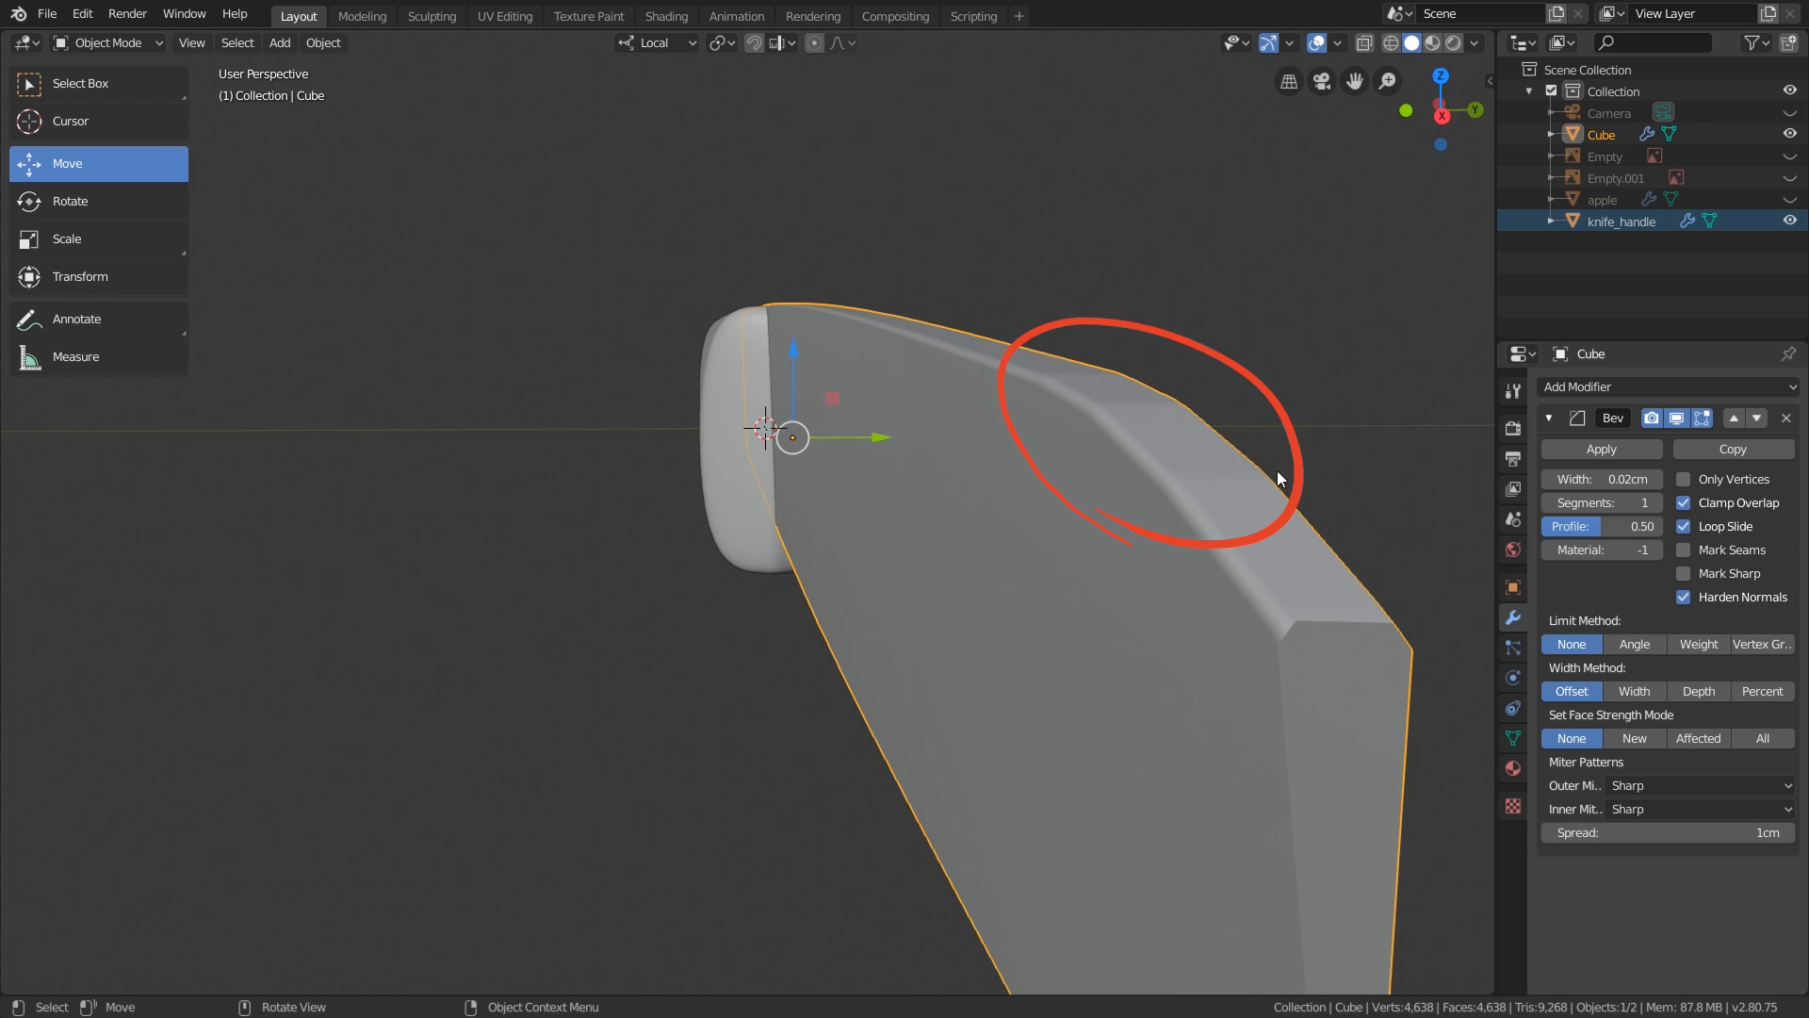
pyautogui.scroll(-1, 1179, 477)
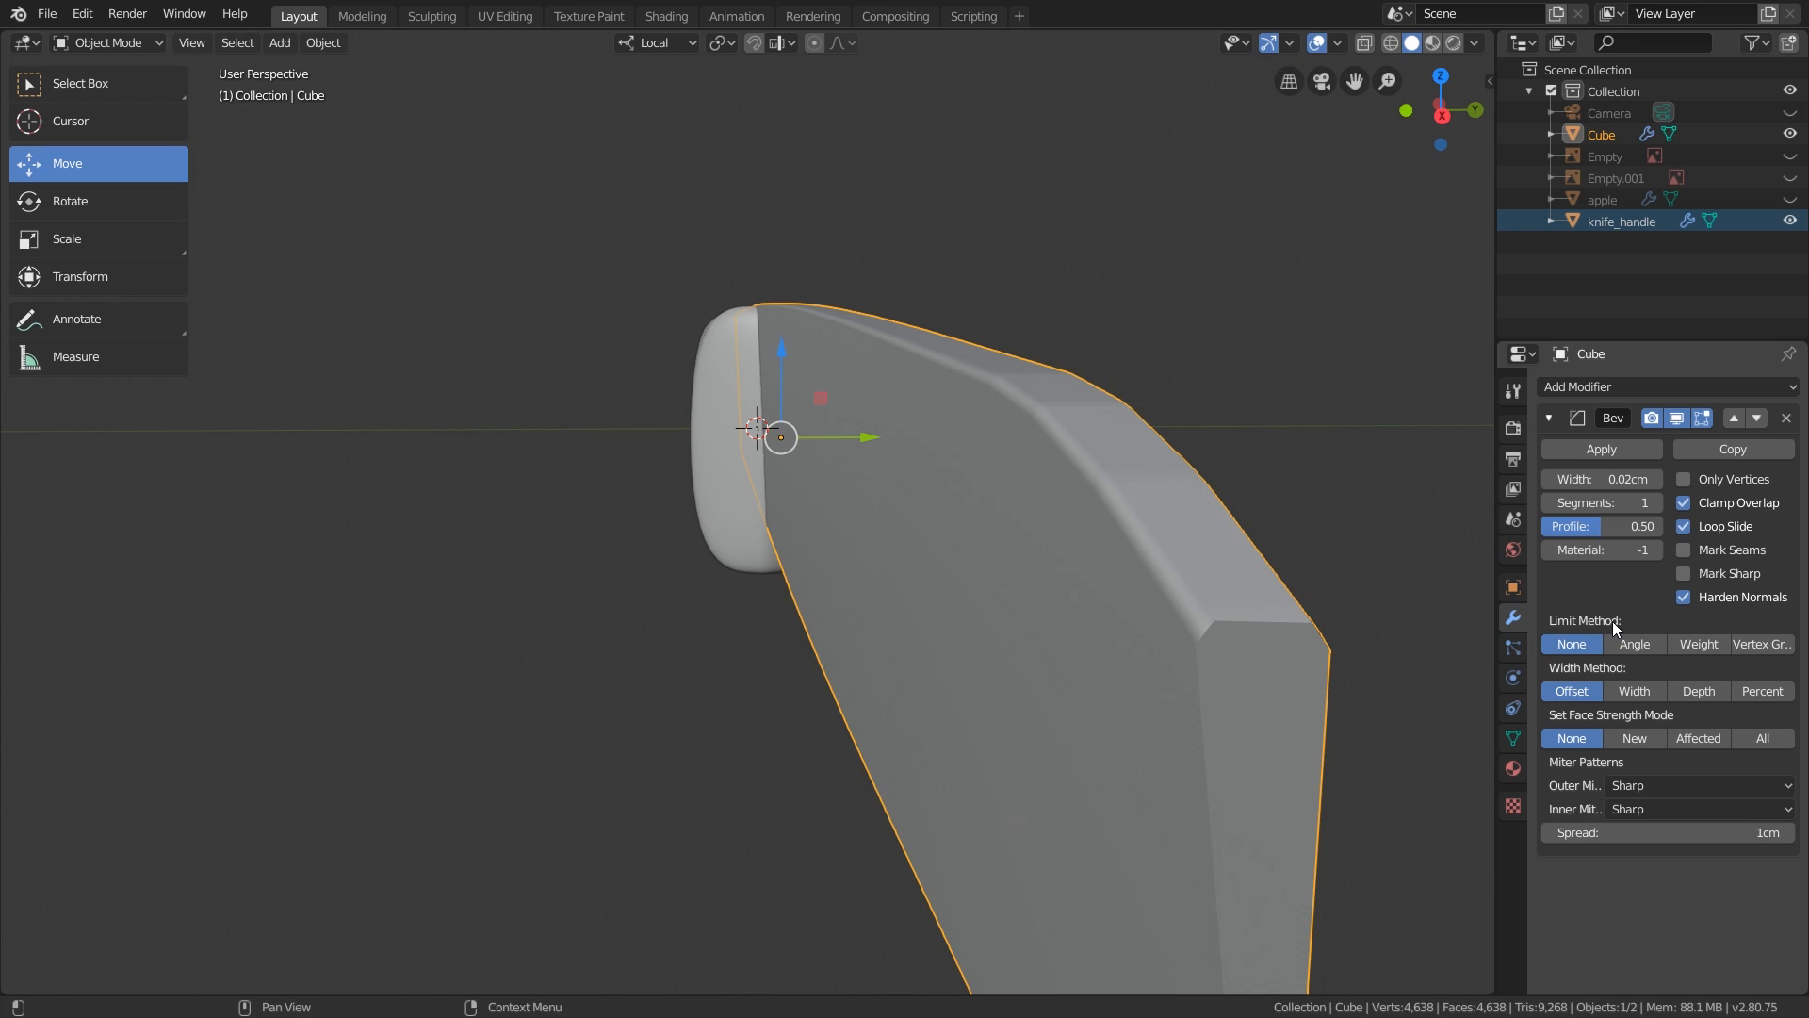
pyautogui.click(1625, 643)
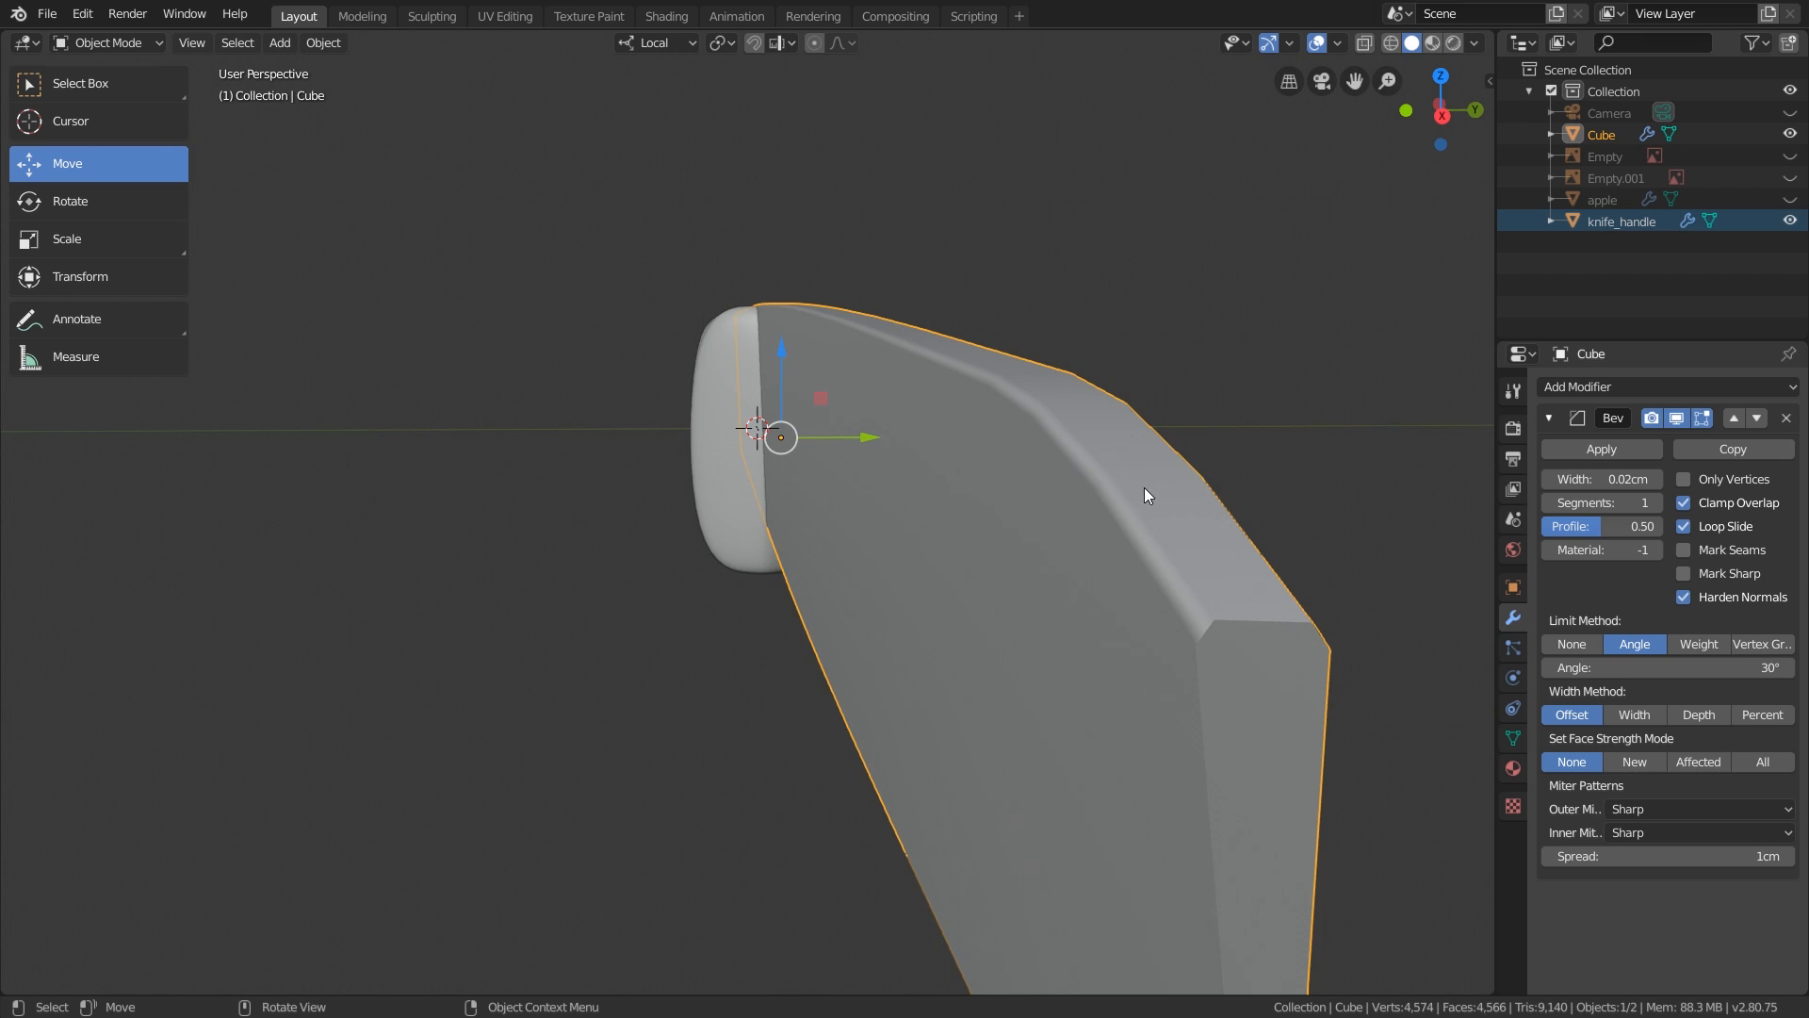
pyautogui.scroll(-1, 1146, 494)
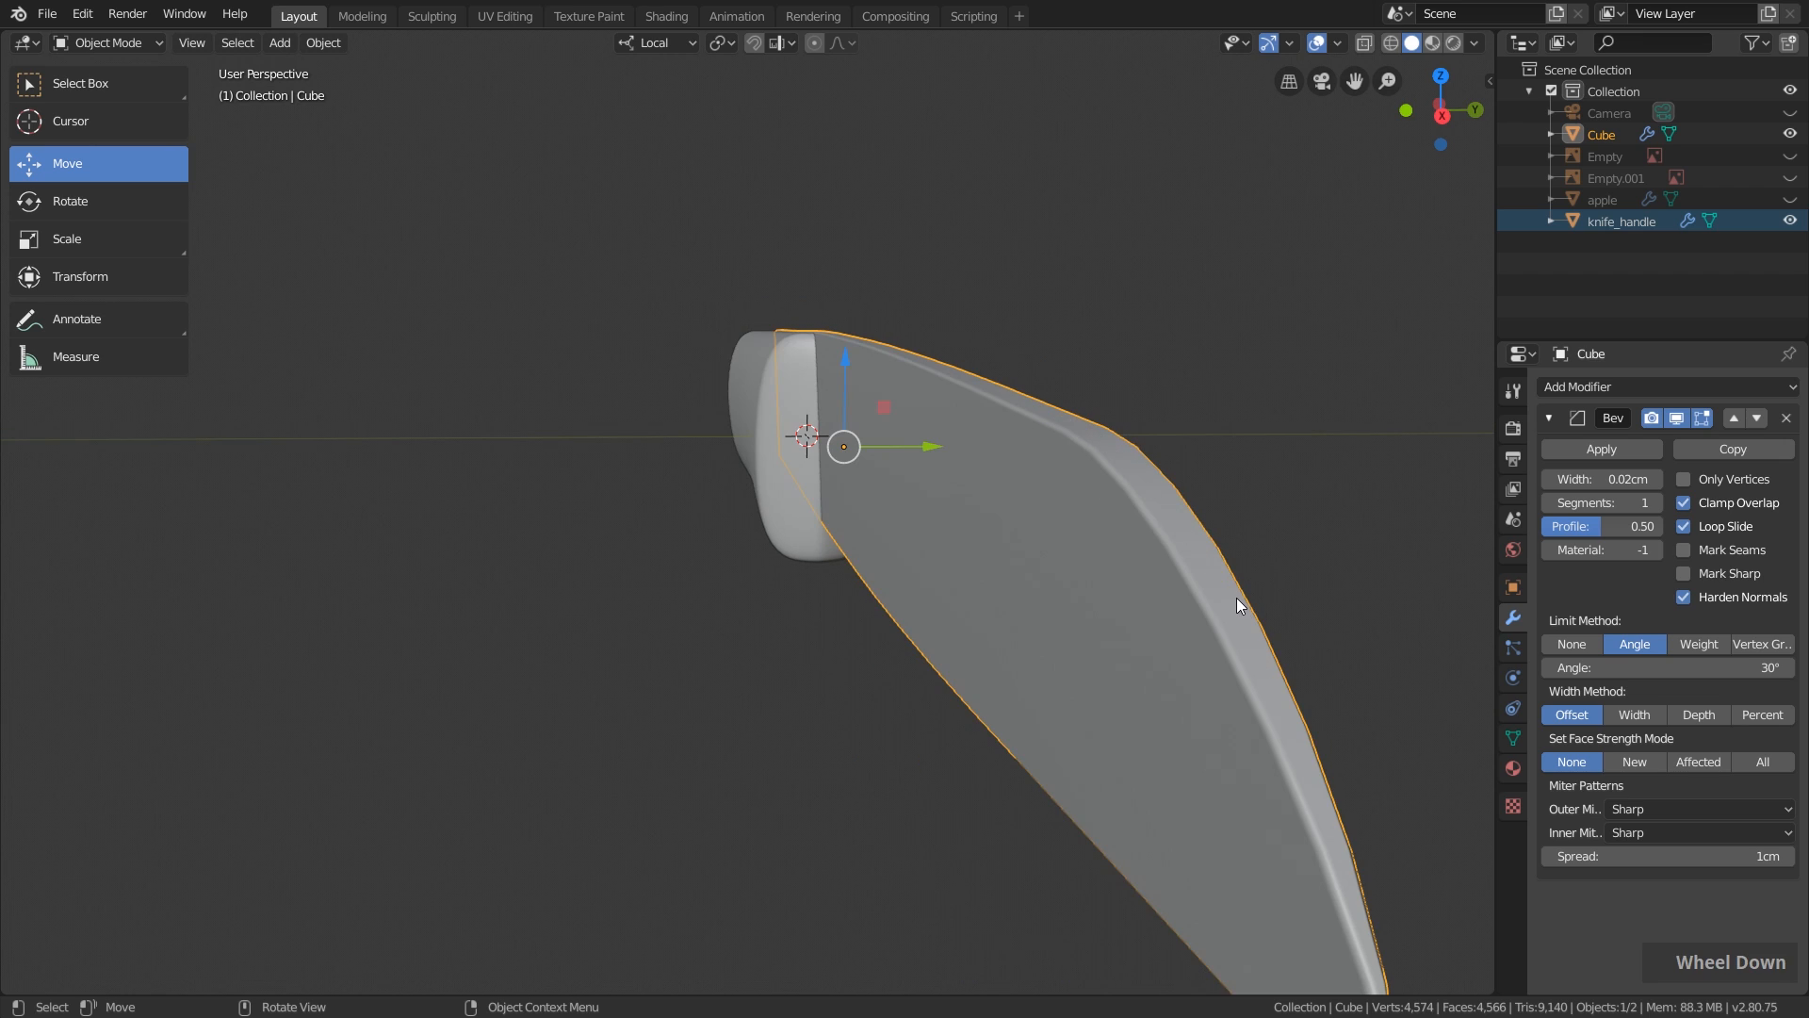
pyautogui.scroll(-1, 1237, 601)
pyautogui.keyDown('shift'); pyautogui.moveTo(1231, 636); pyautogui.dragTo(1207, 573, button='middle'); pyautogui.keyUp('shift')
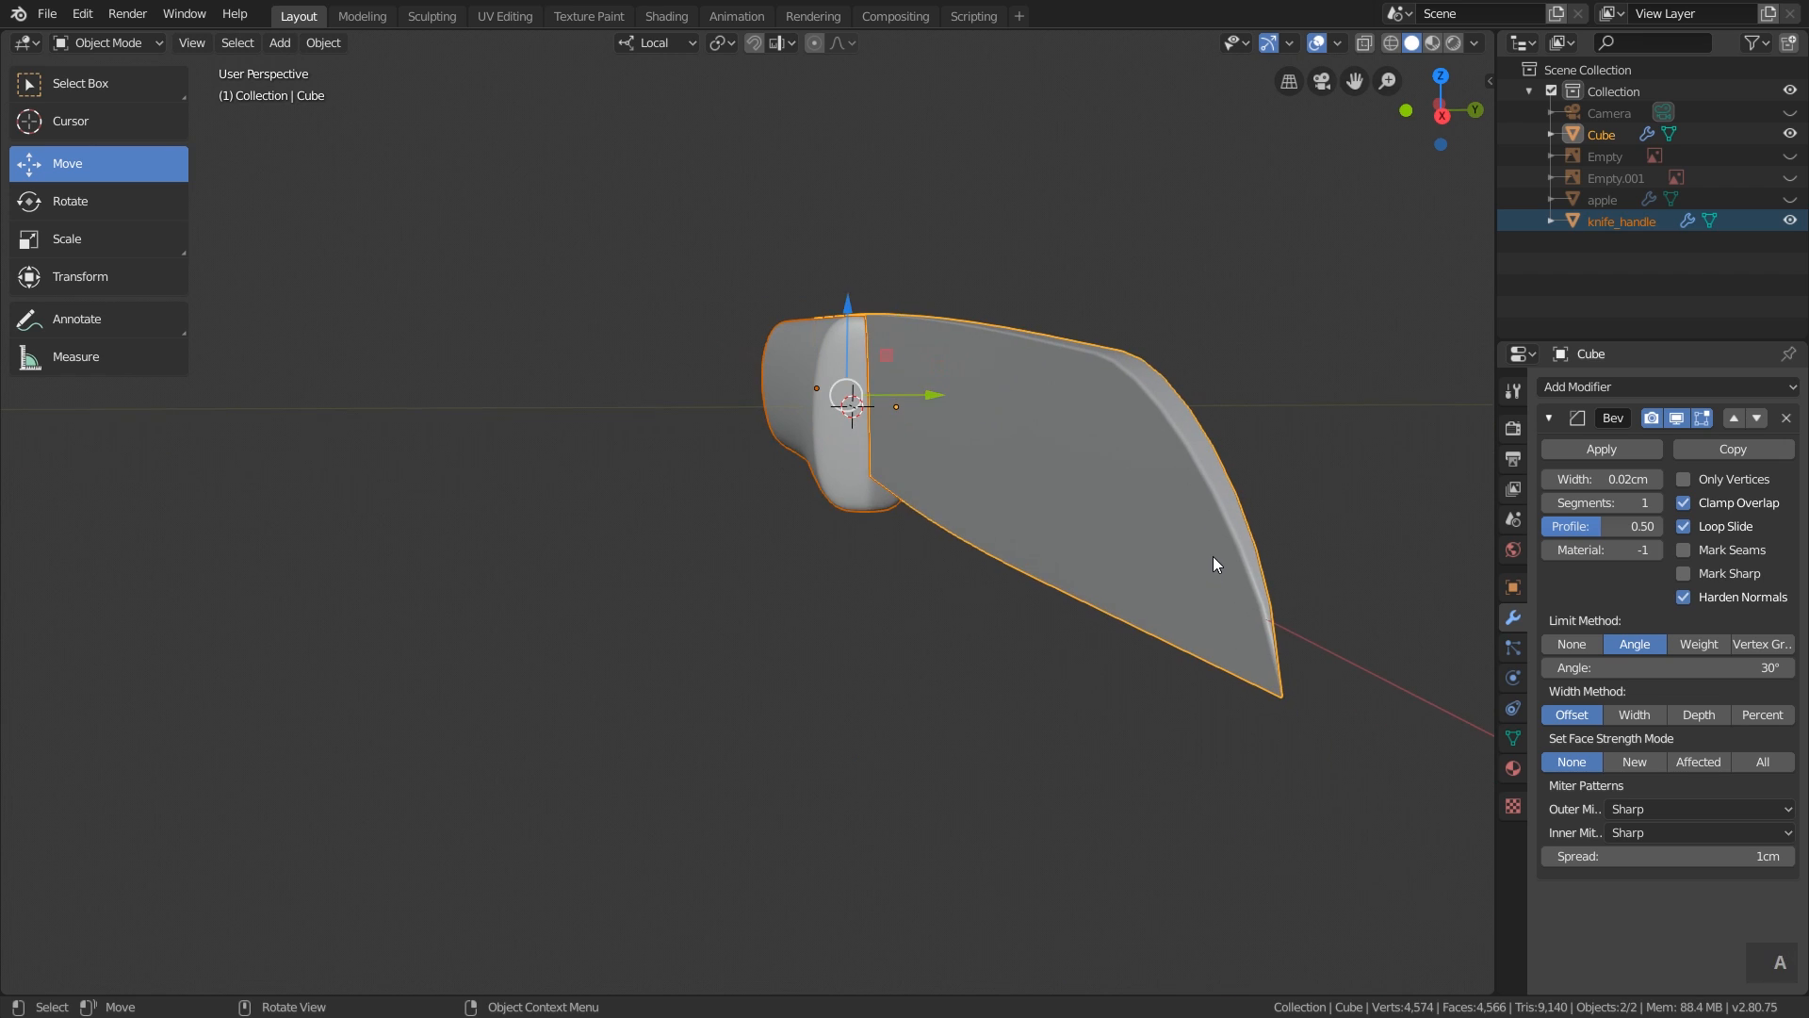
pyautogui.hotkey('alt', 'a')
pyautogui.scroll(-1, 1035, 466)
pyautogui.moveTo(1035, 465); pyautogui.dragTo(1082, 482, button='middle')
pyautogui.scroll(-4, 1070, 437)
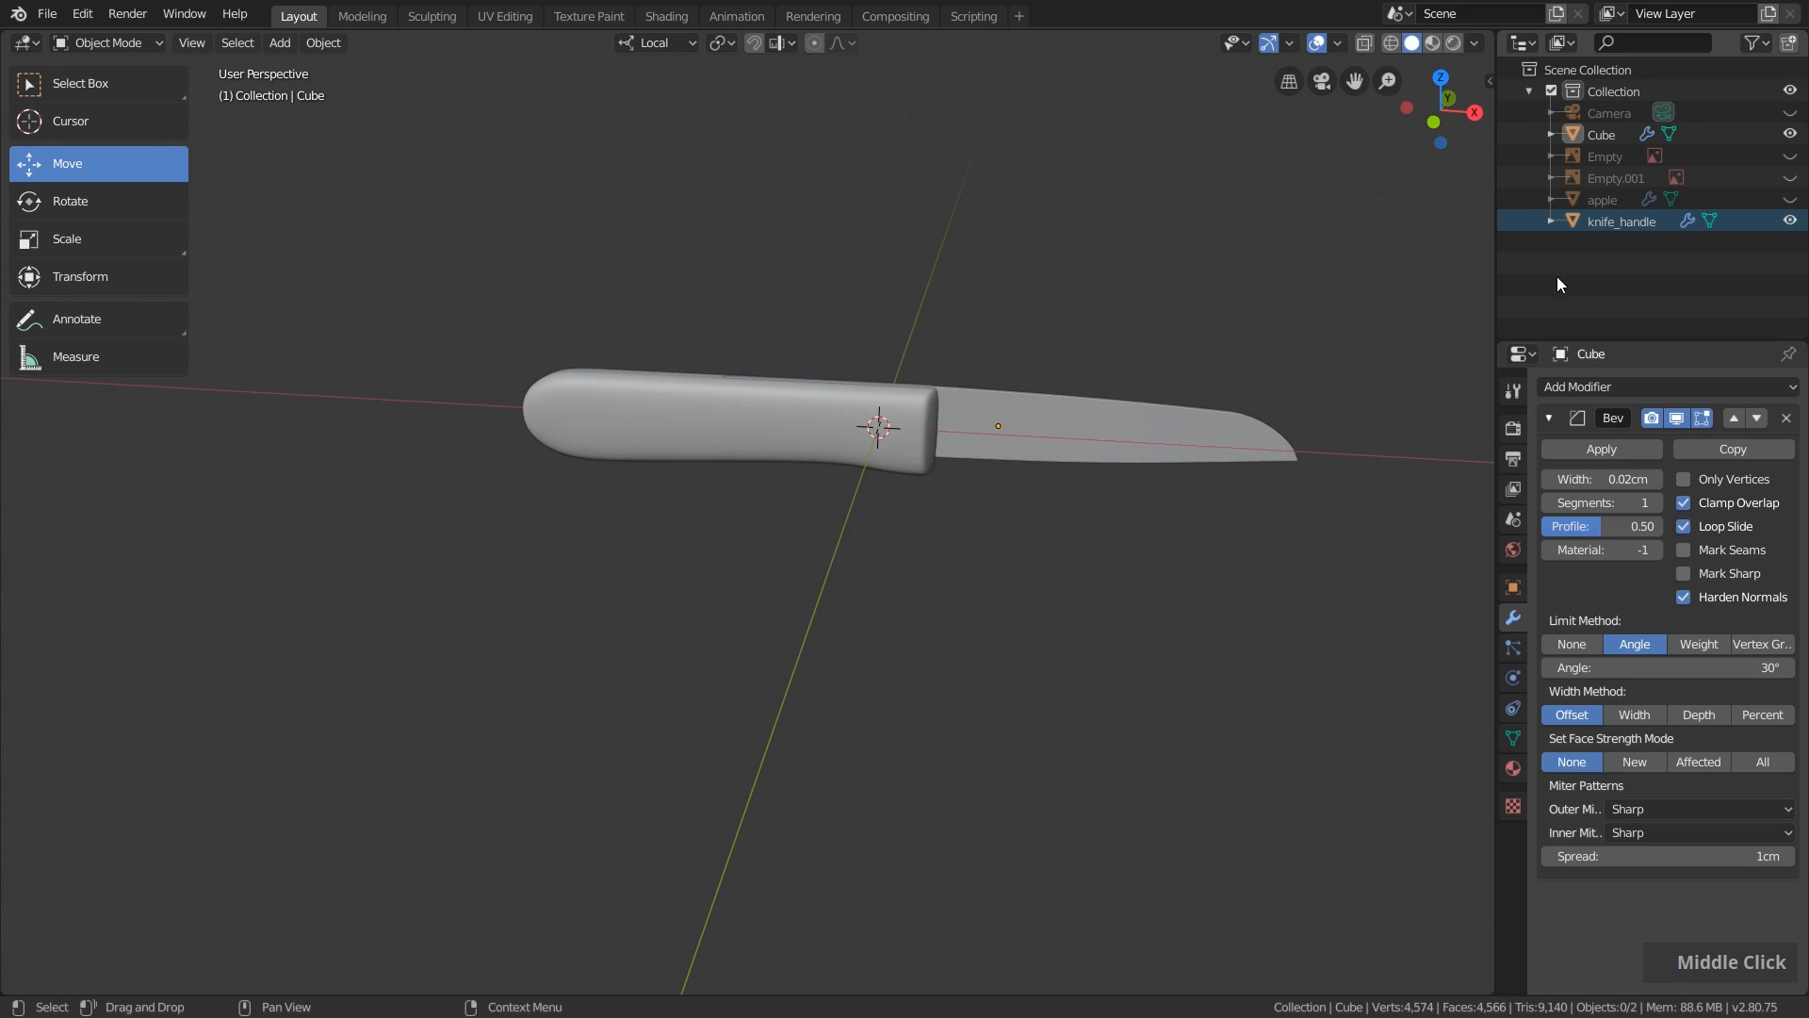
# Rename the Cube object to knife_blade and select it.
pyautogui.doubleClick(1606, 132)
pyautogui.write('knife_blade')
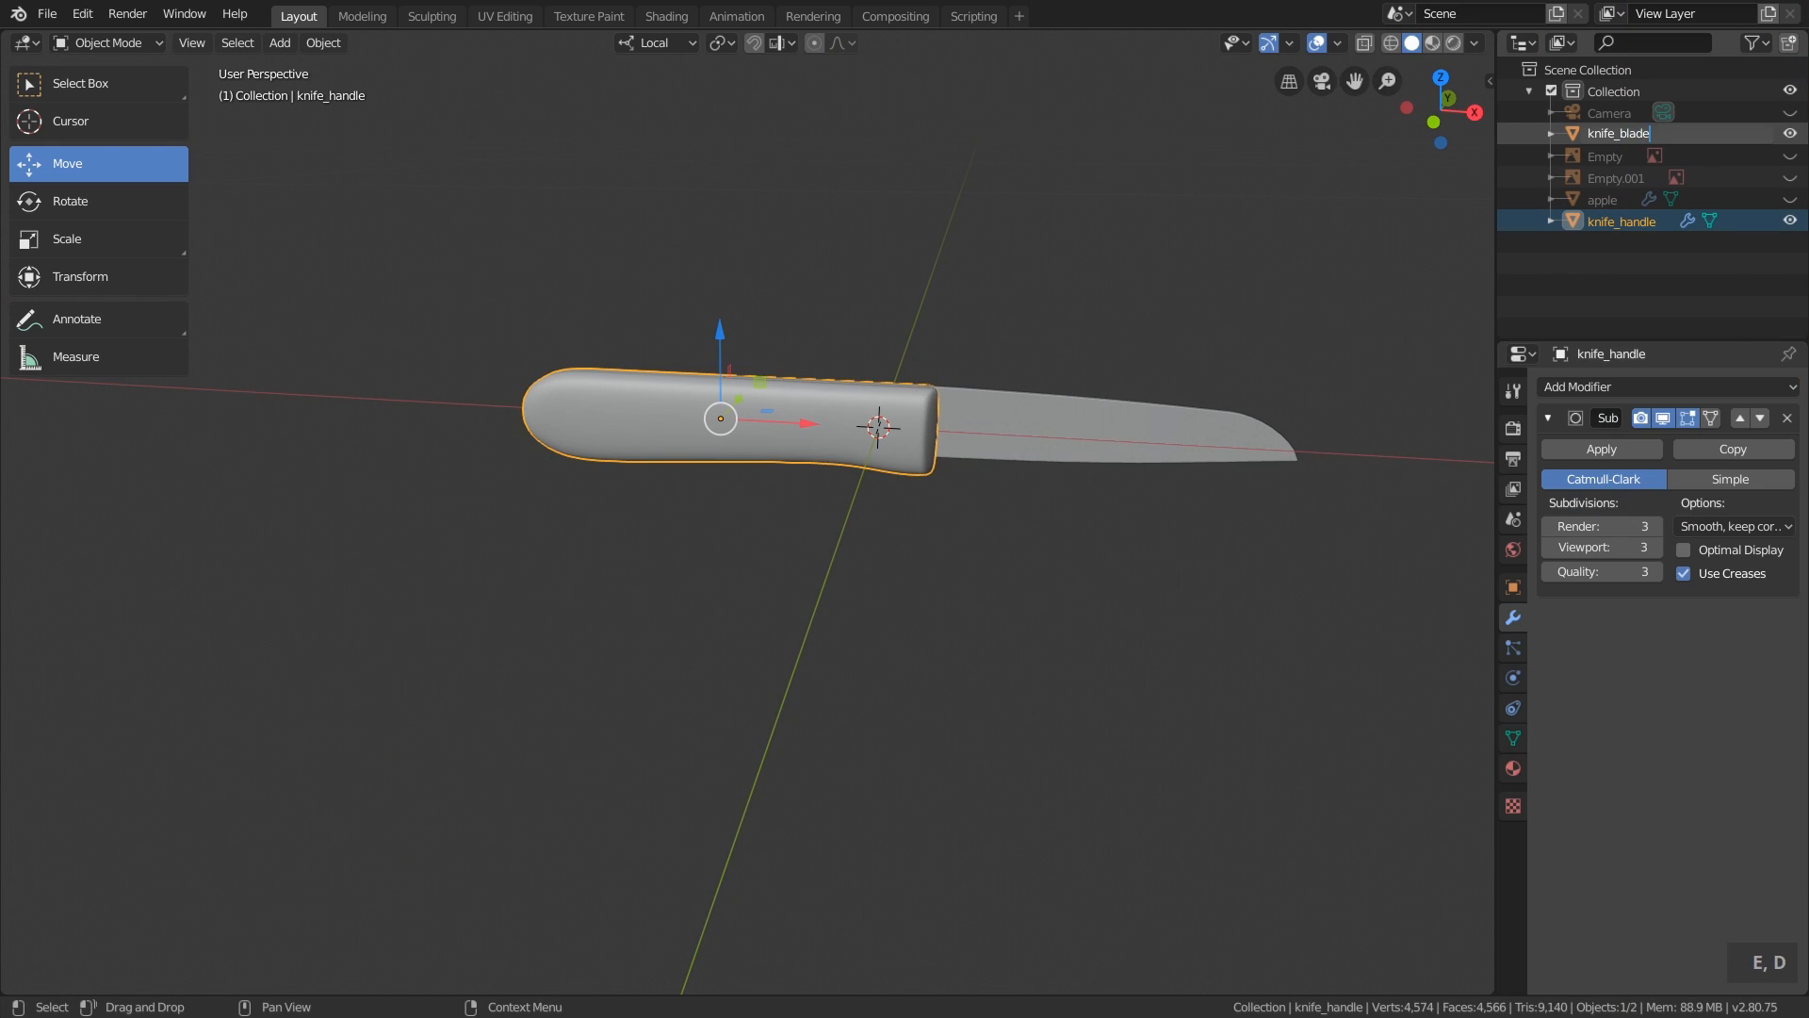
pyautogui.press('Return')
pyautogui.click(1627, 198)
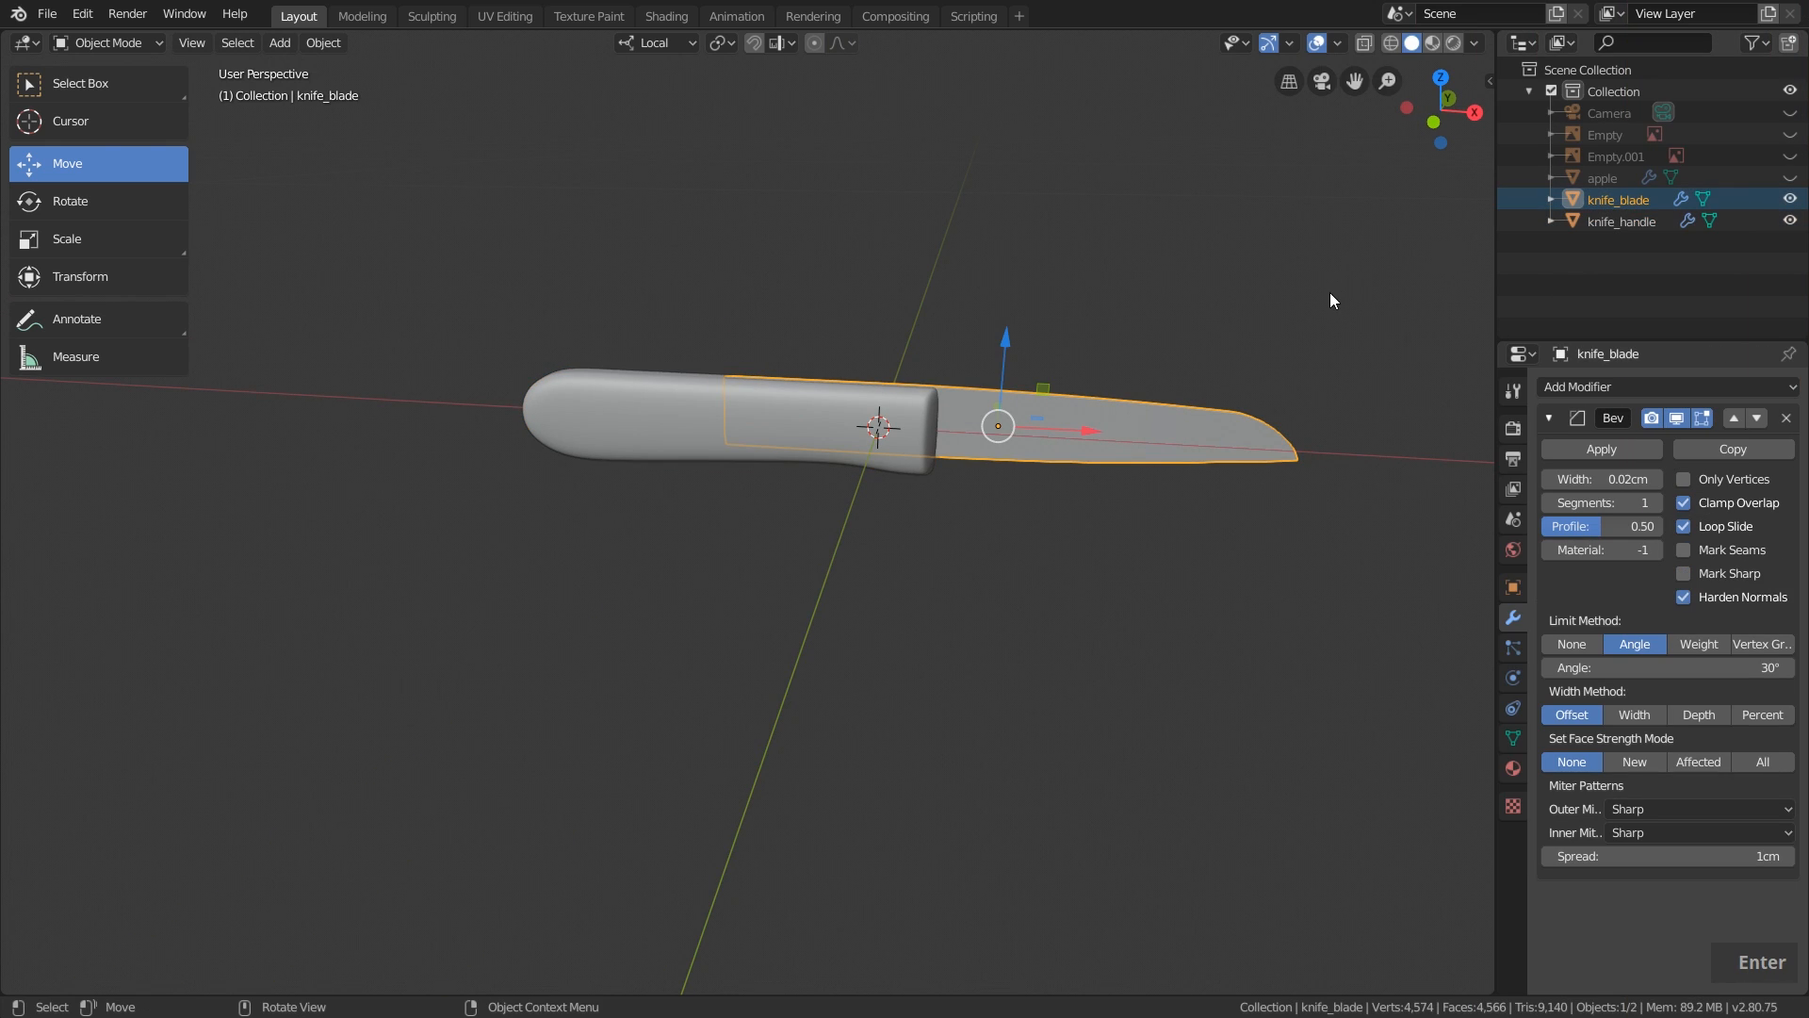
pyautogui.keyDown('shift'); pyautogui.moveTo(1180, 333); pyautogui.dragTo(1162, 355, button='middle'); pyautogui.keyUp('shift')
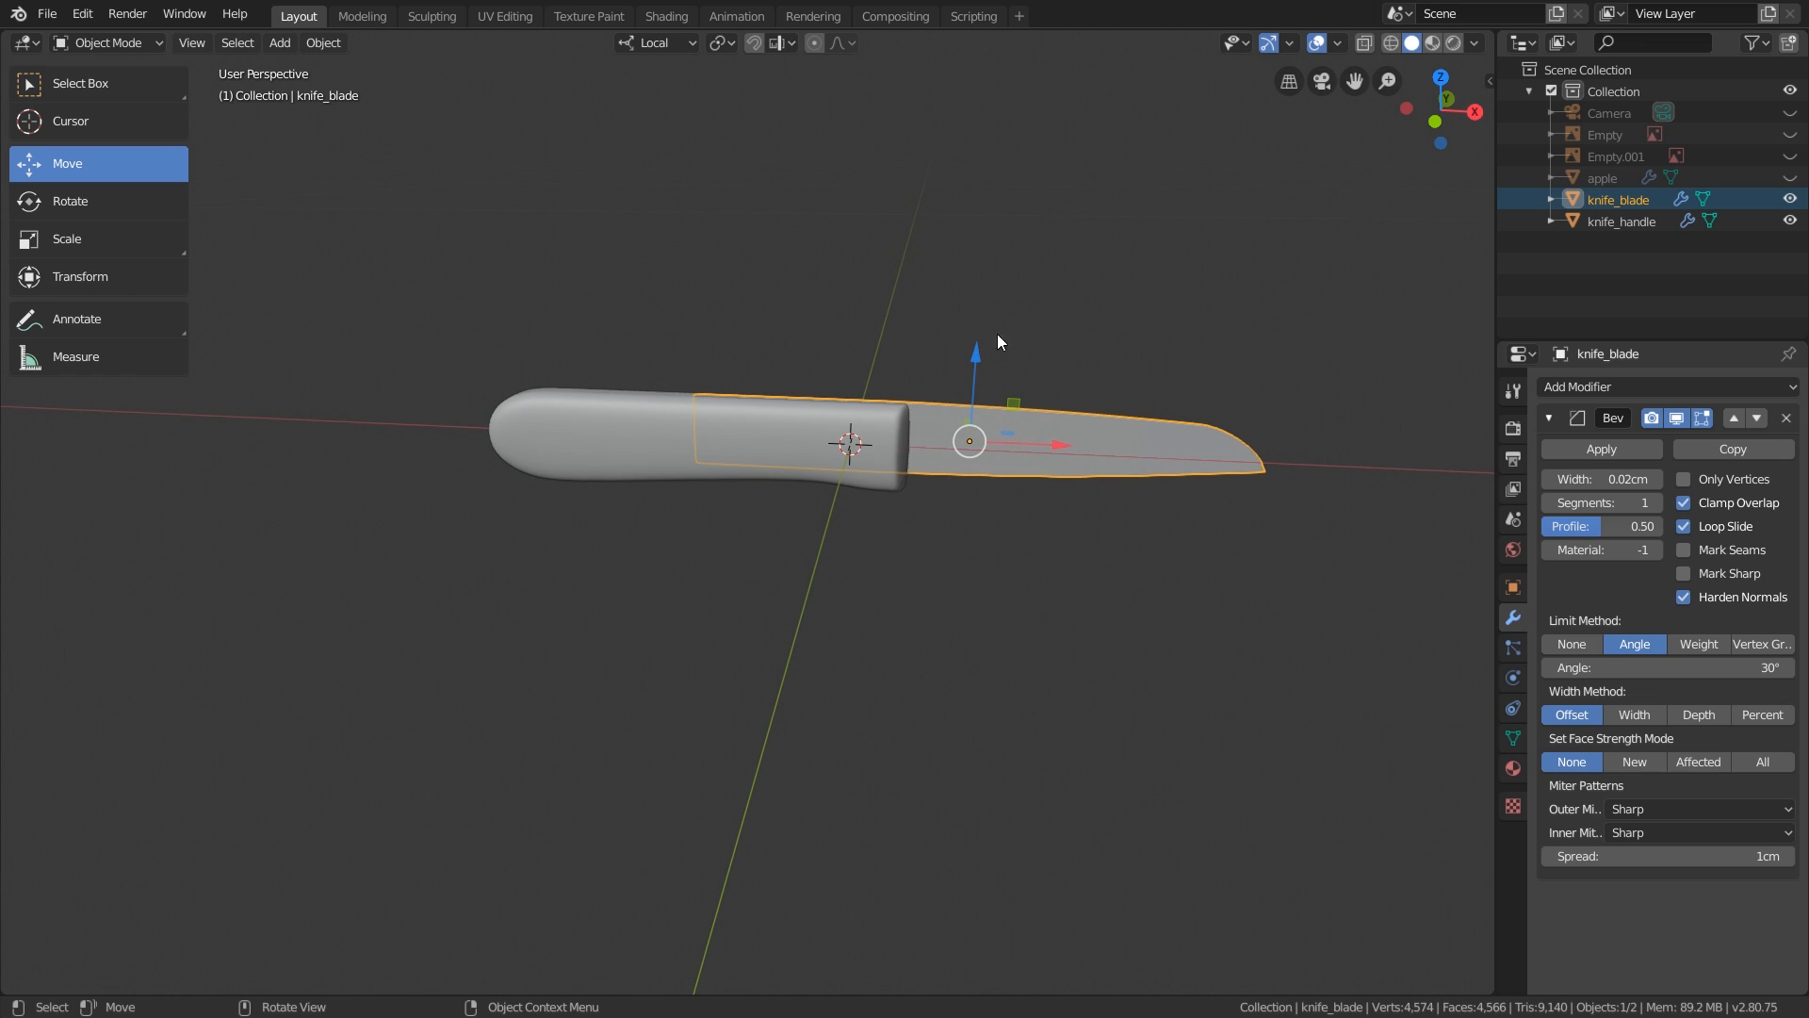
# Try moving the knife handle on its own, away from the blade.
pyautogui.click(620, 414)
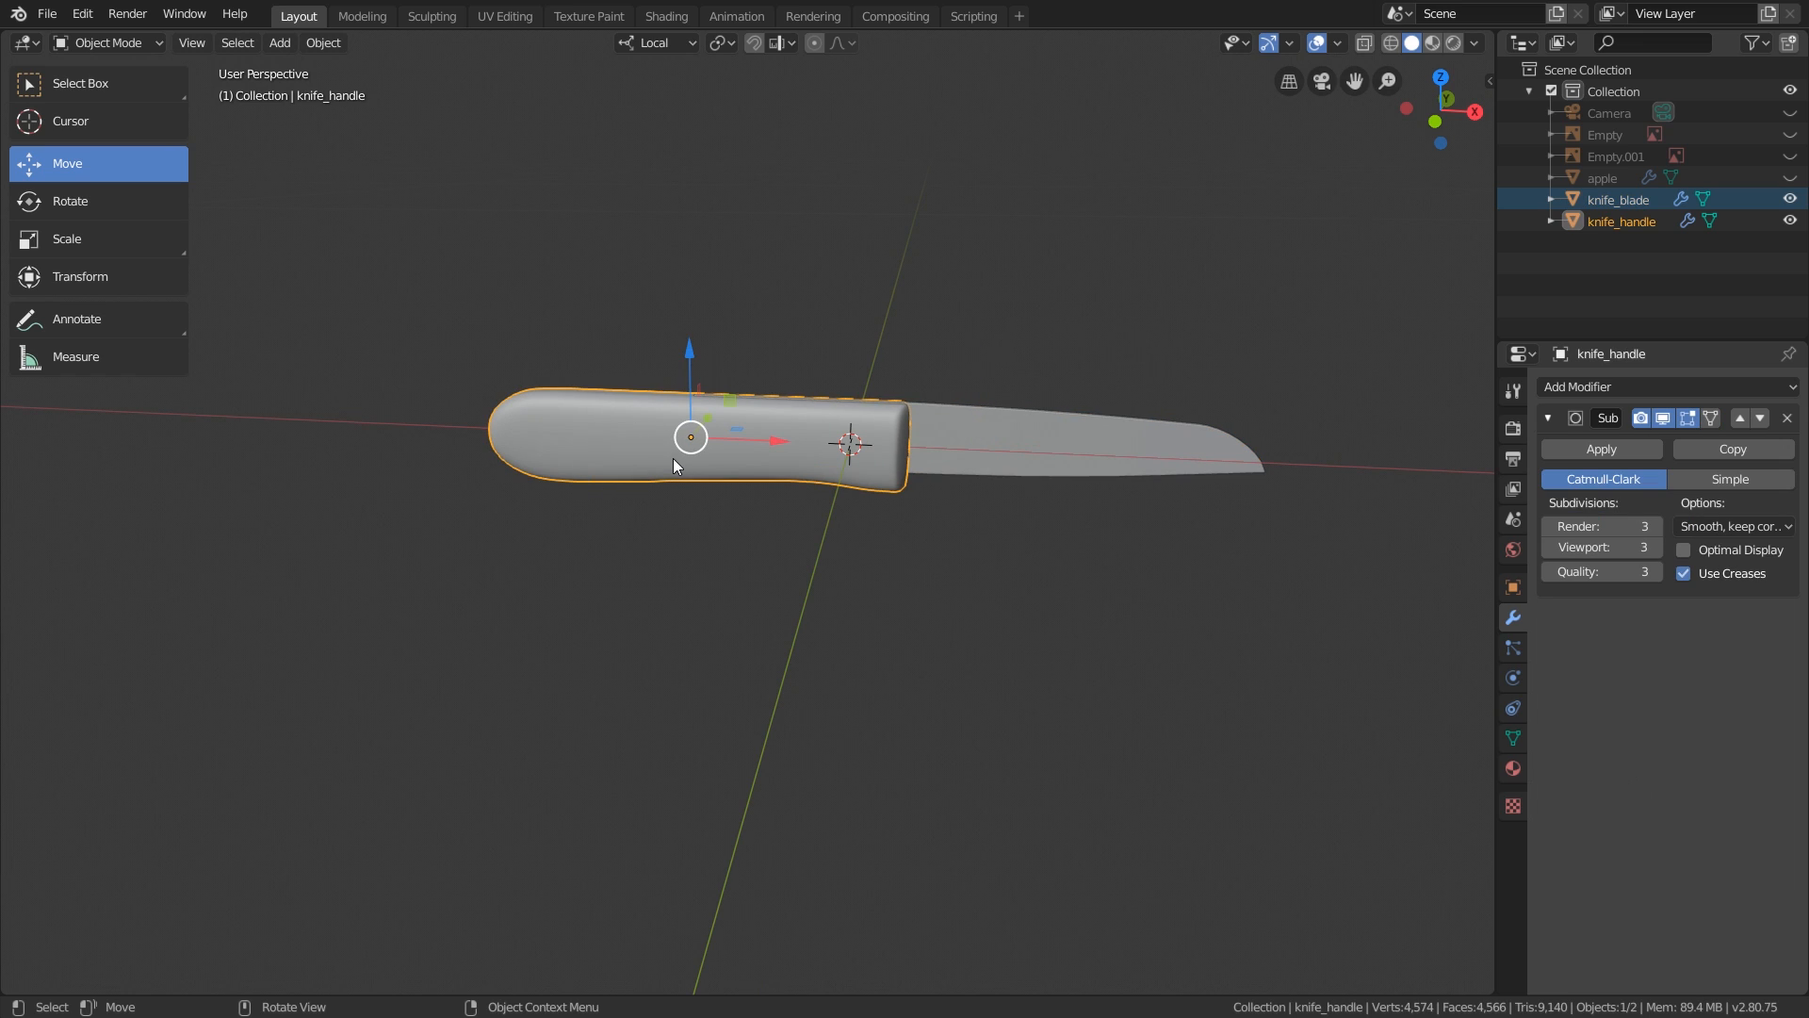
pyautogui.press('g')
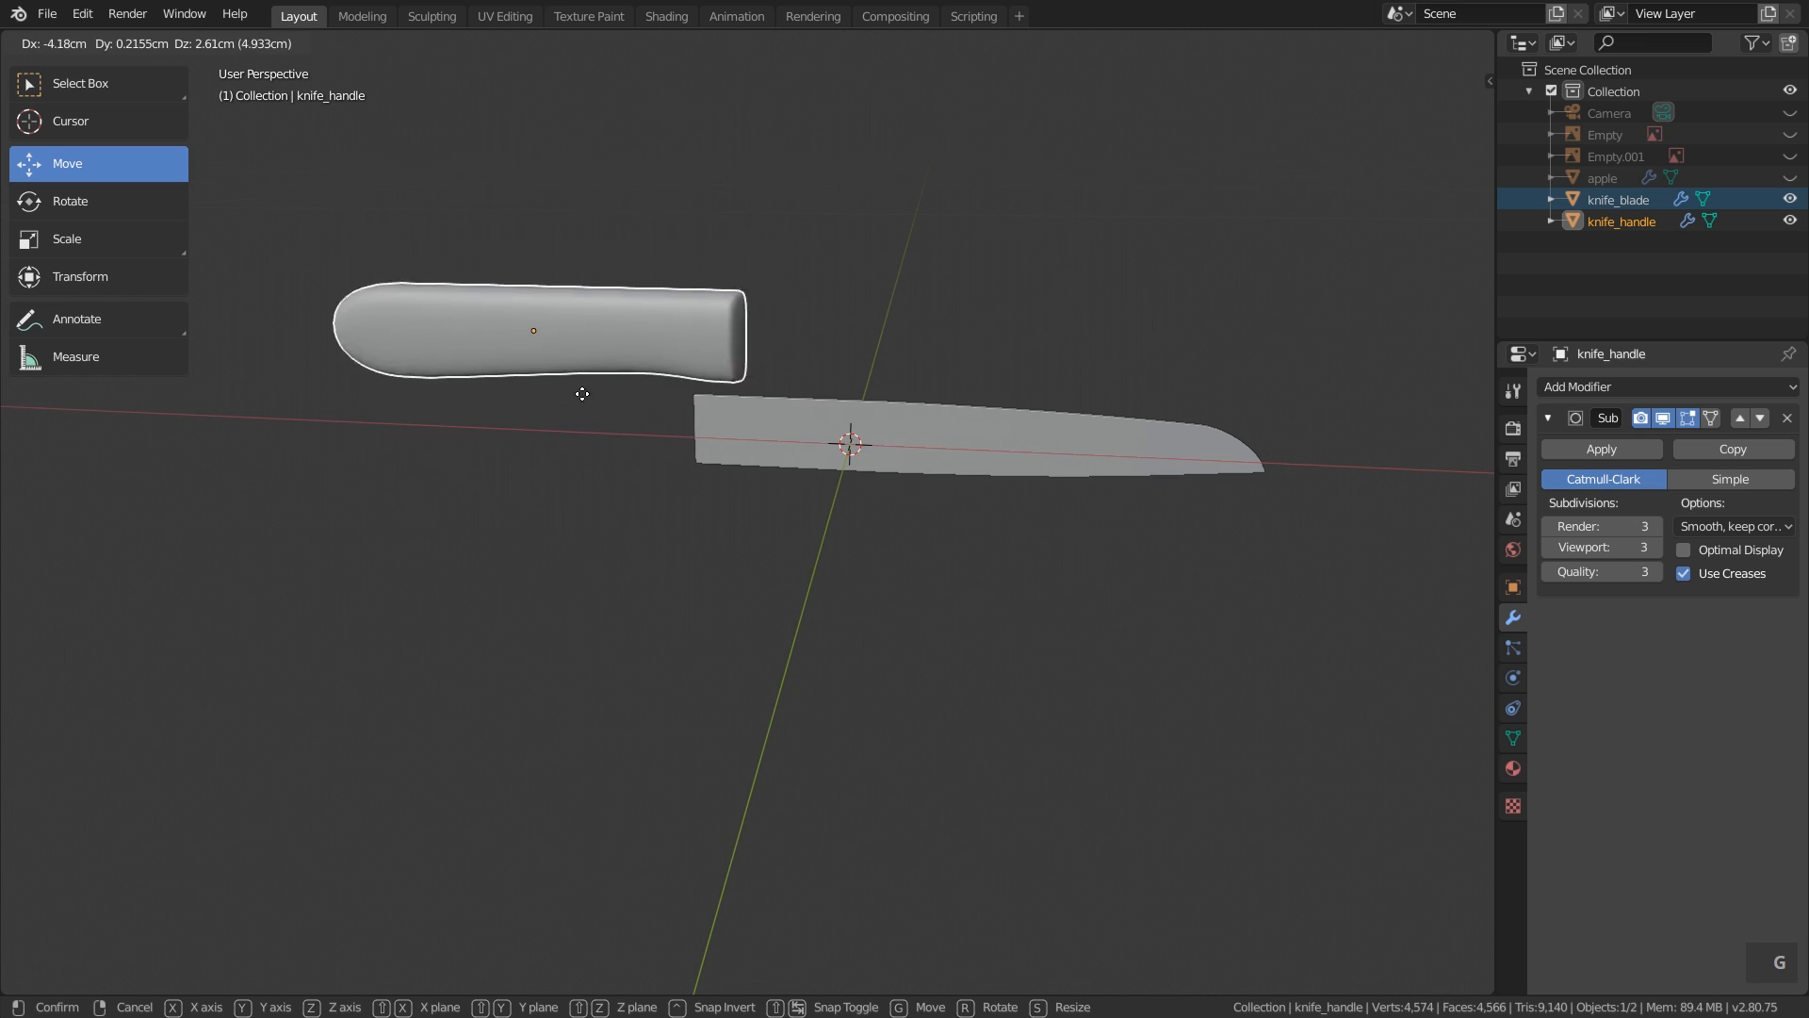
pyautogui.rightClick(729, 435)
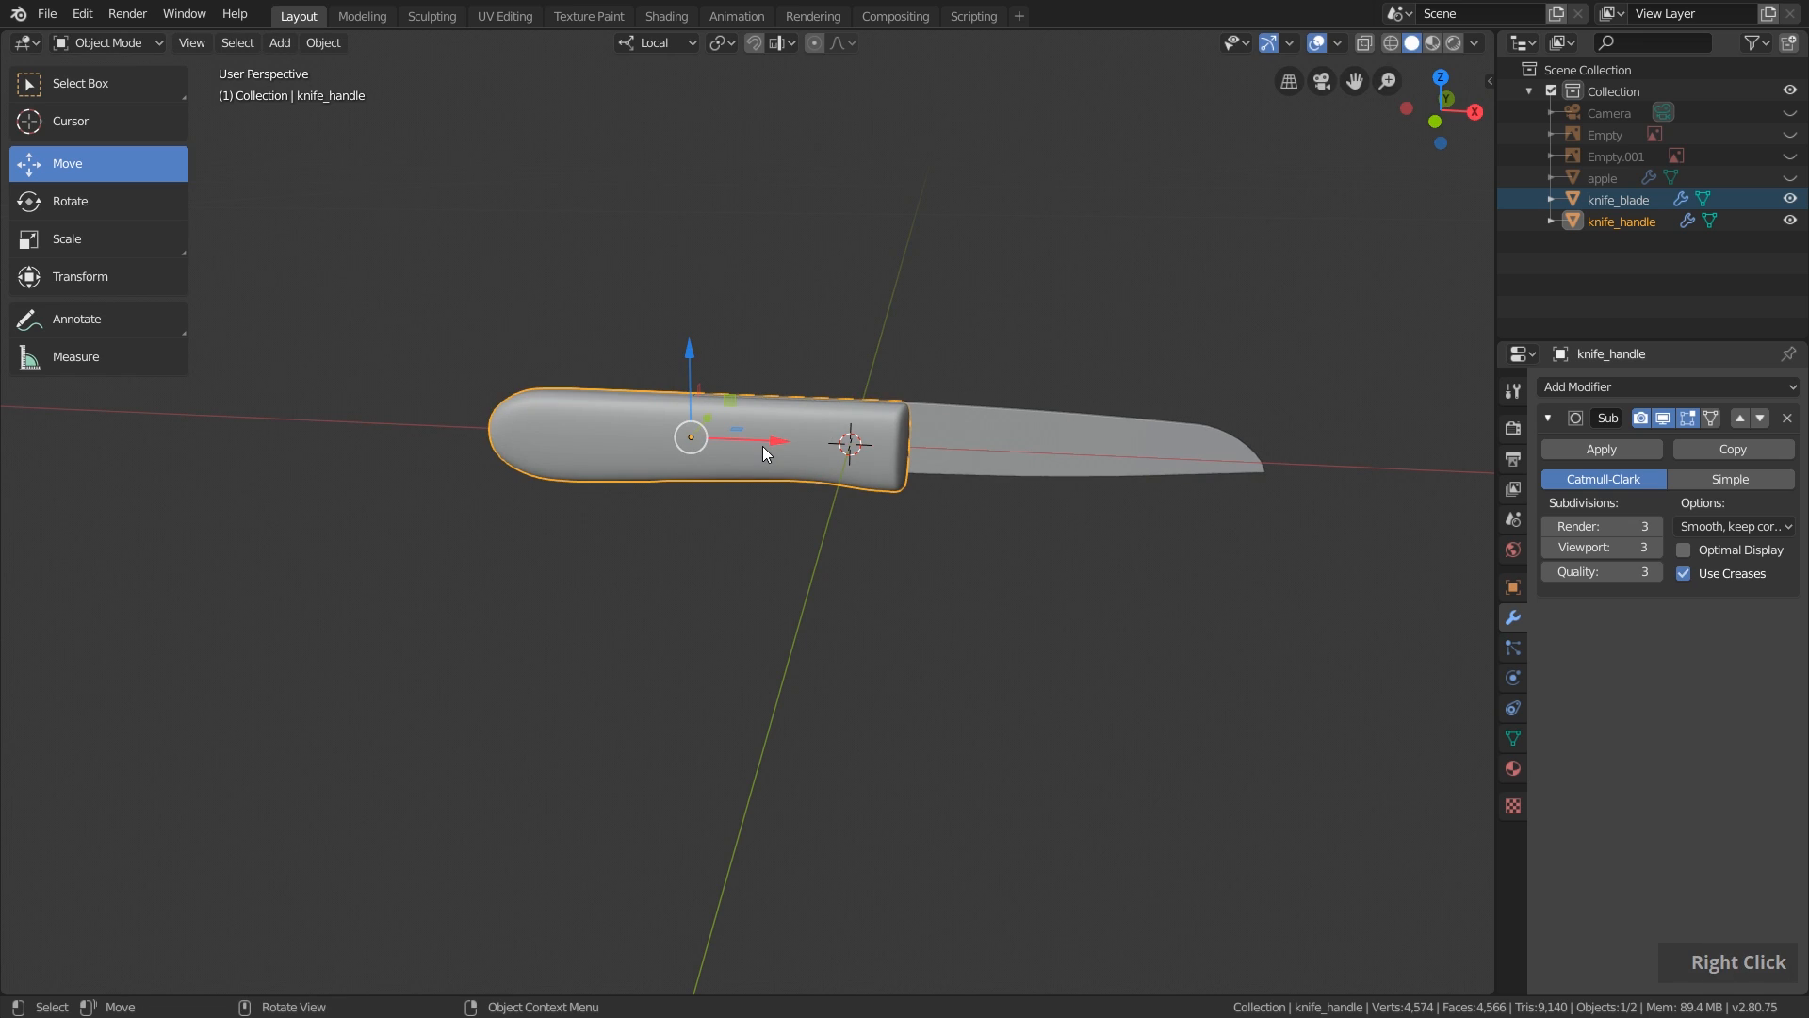
pyautogui.scroll(3, 773, 448)
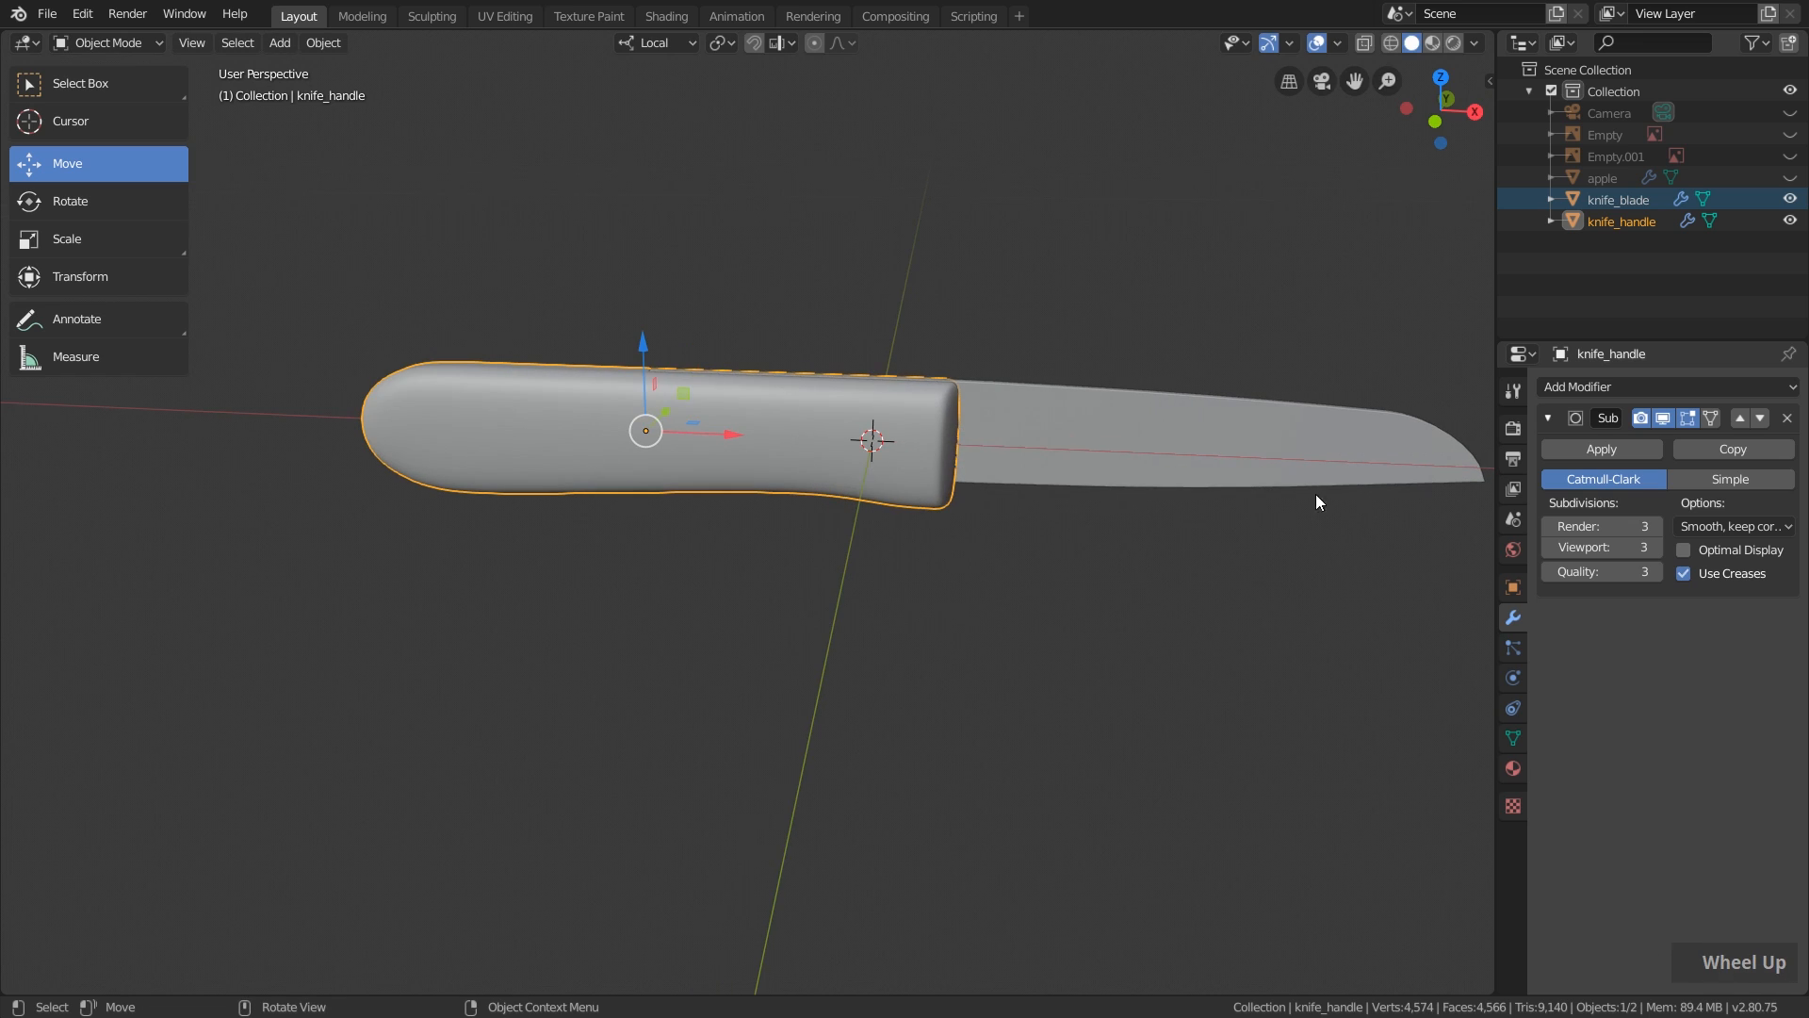
# Select the blade first and the handle last, and parent the blade to the handle using the Object type.
pyautogui.click(1211, 427)
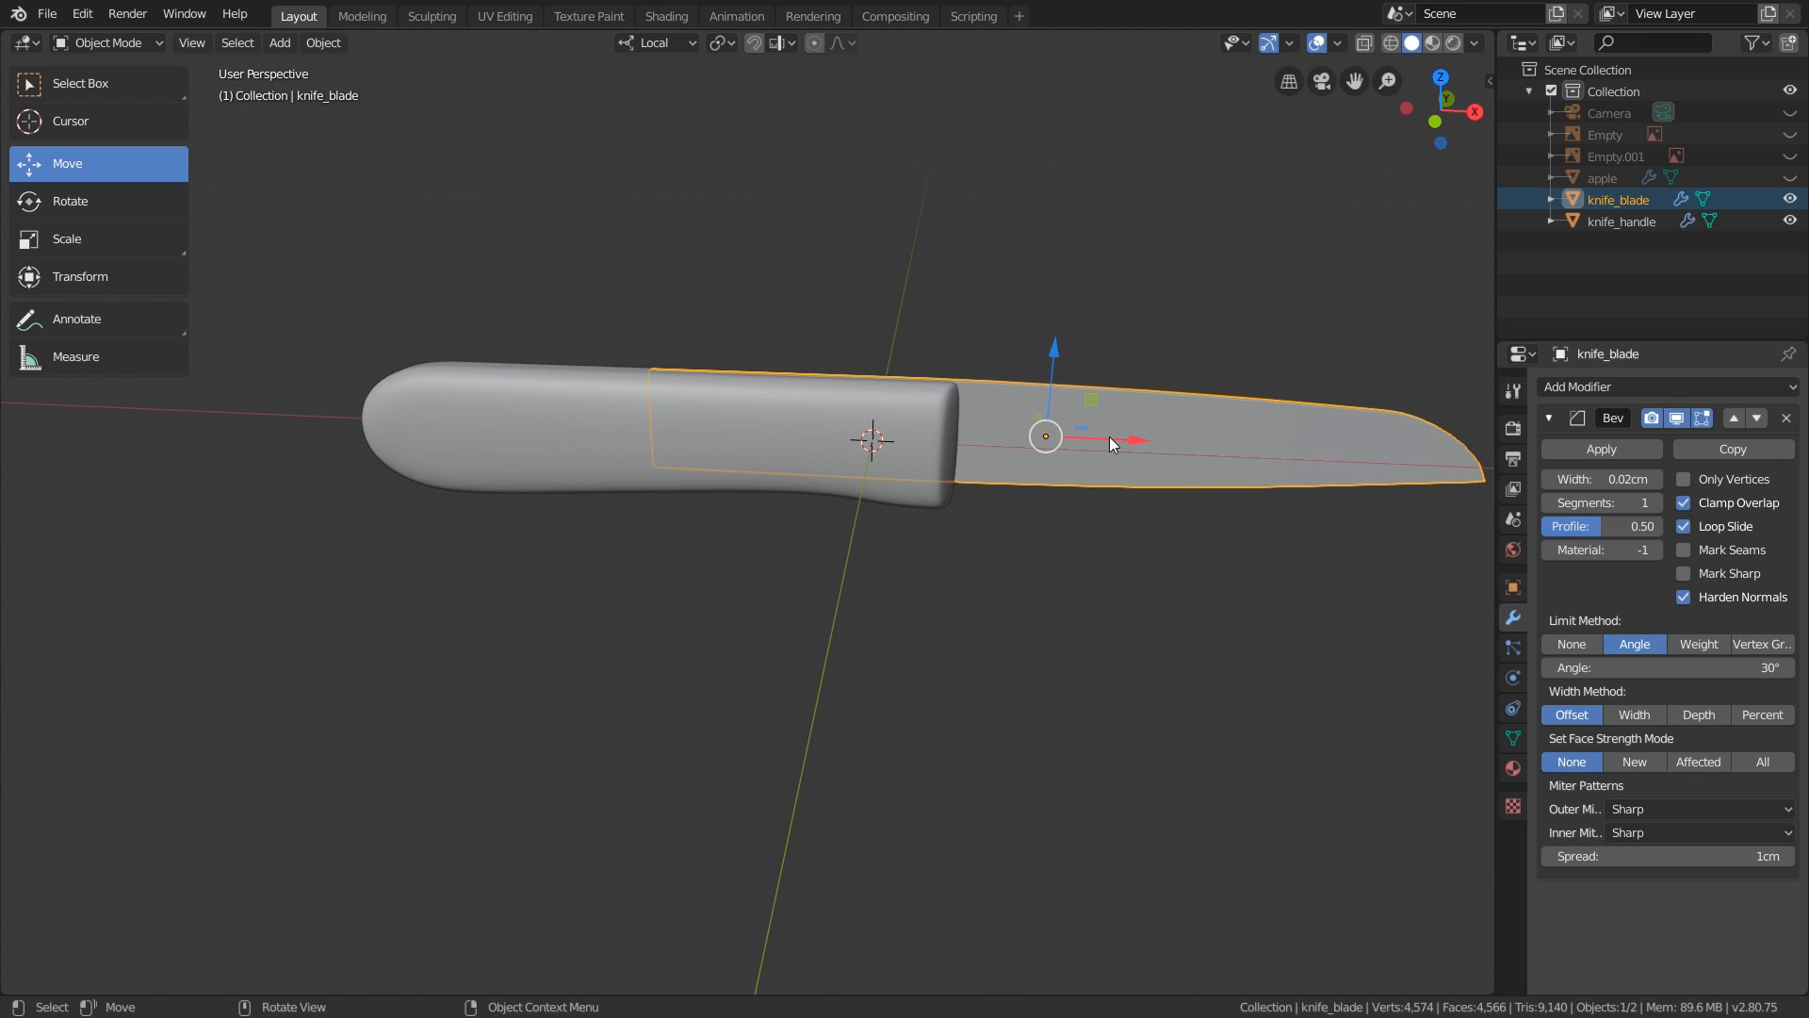
pyautogui.keyDown('shift'); pyautogui.click(794, 428); pyautogui.keyUp('shift')
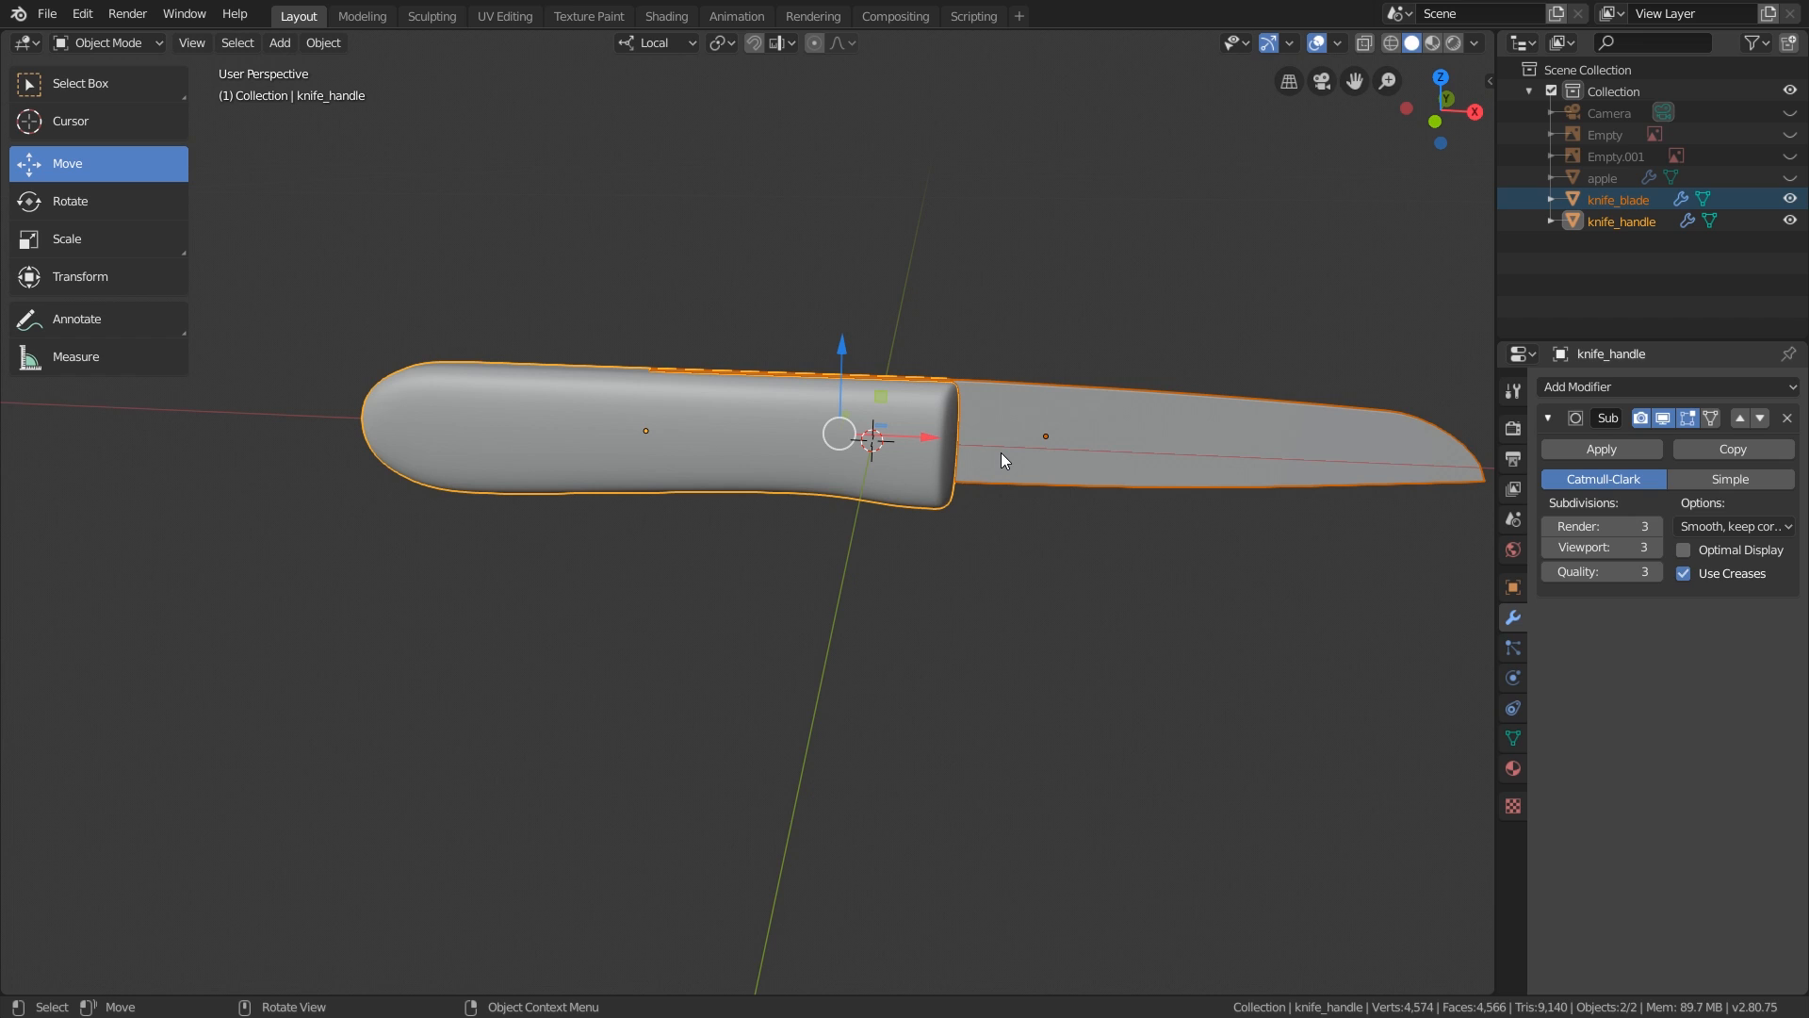
pyautogui.click(1145, 462)
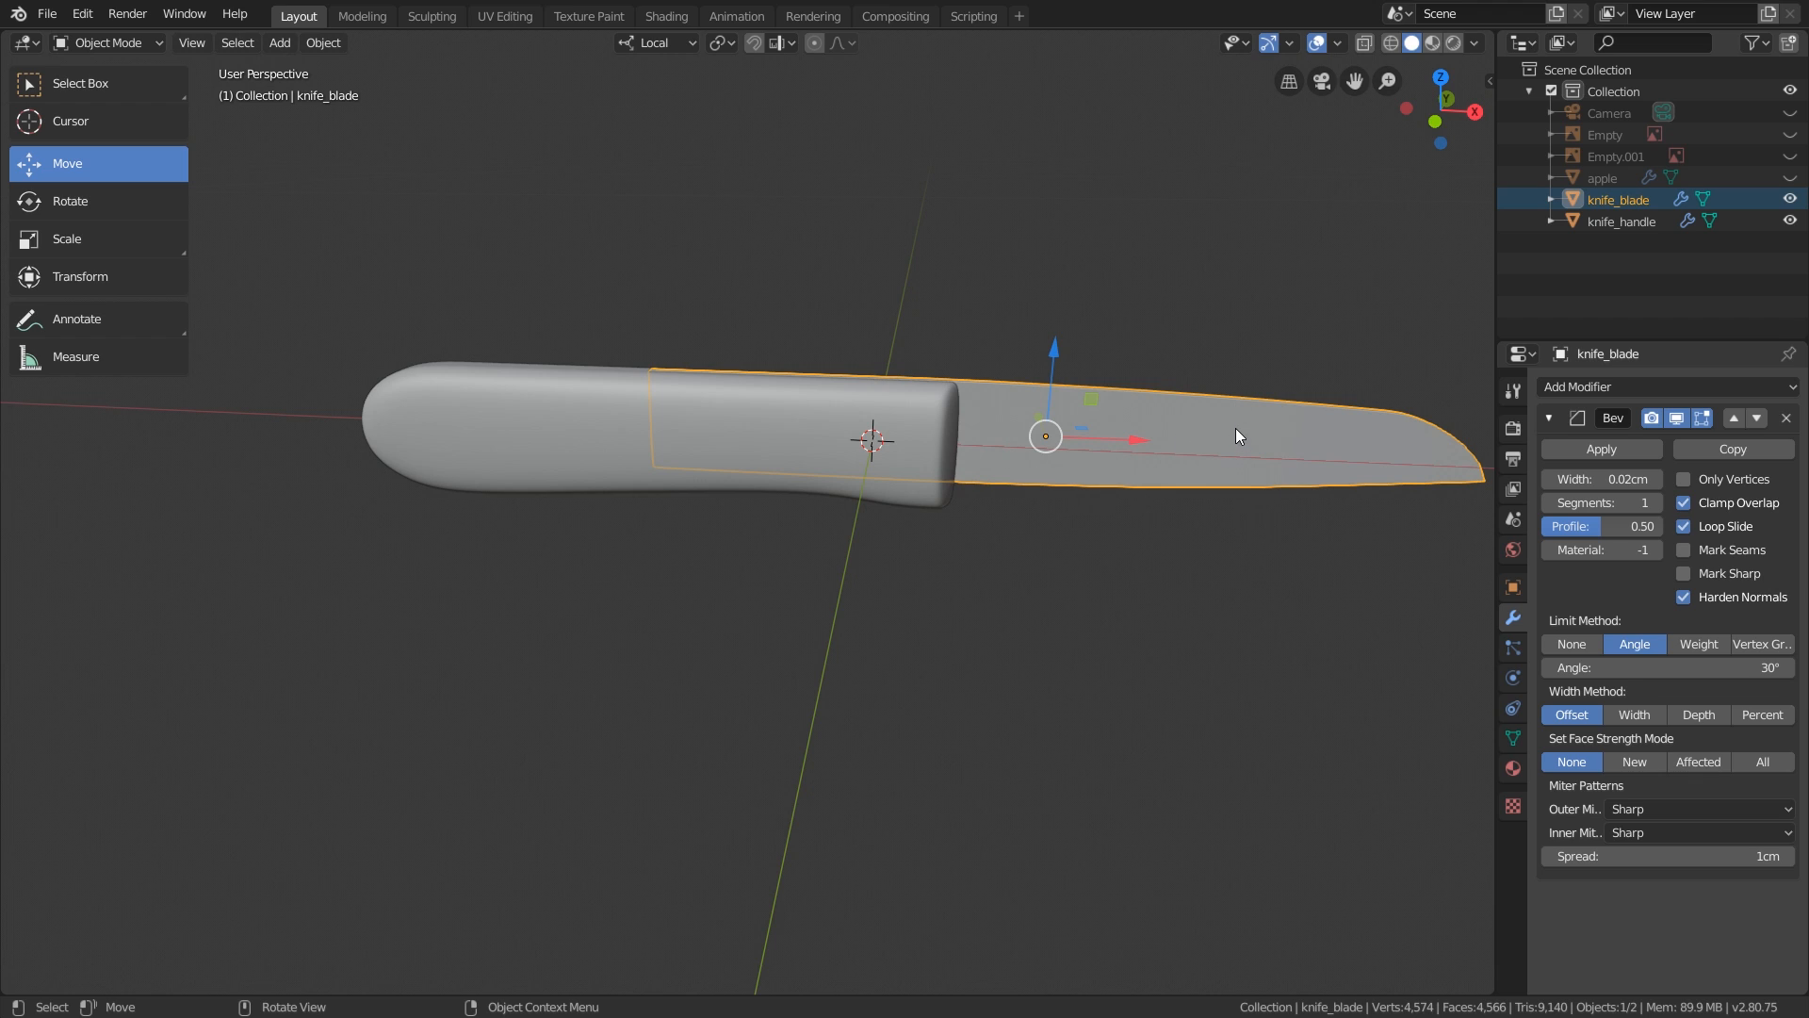
pyautogui.press('shift')
pyautogui.keyDown('shift'); pyautogui.click(511, 417); pyautogui.keyUp('shift')
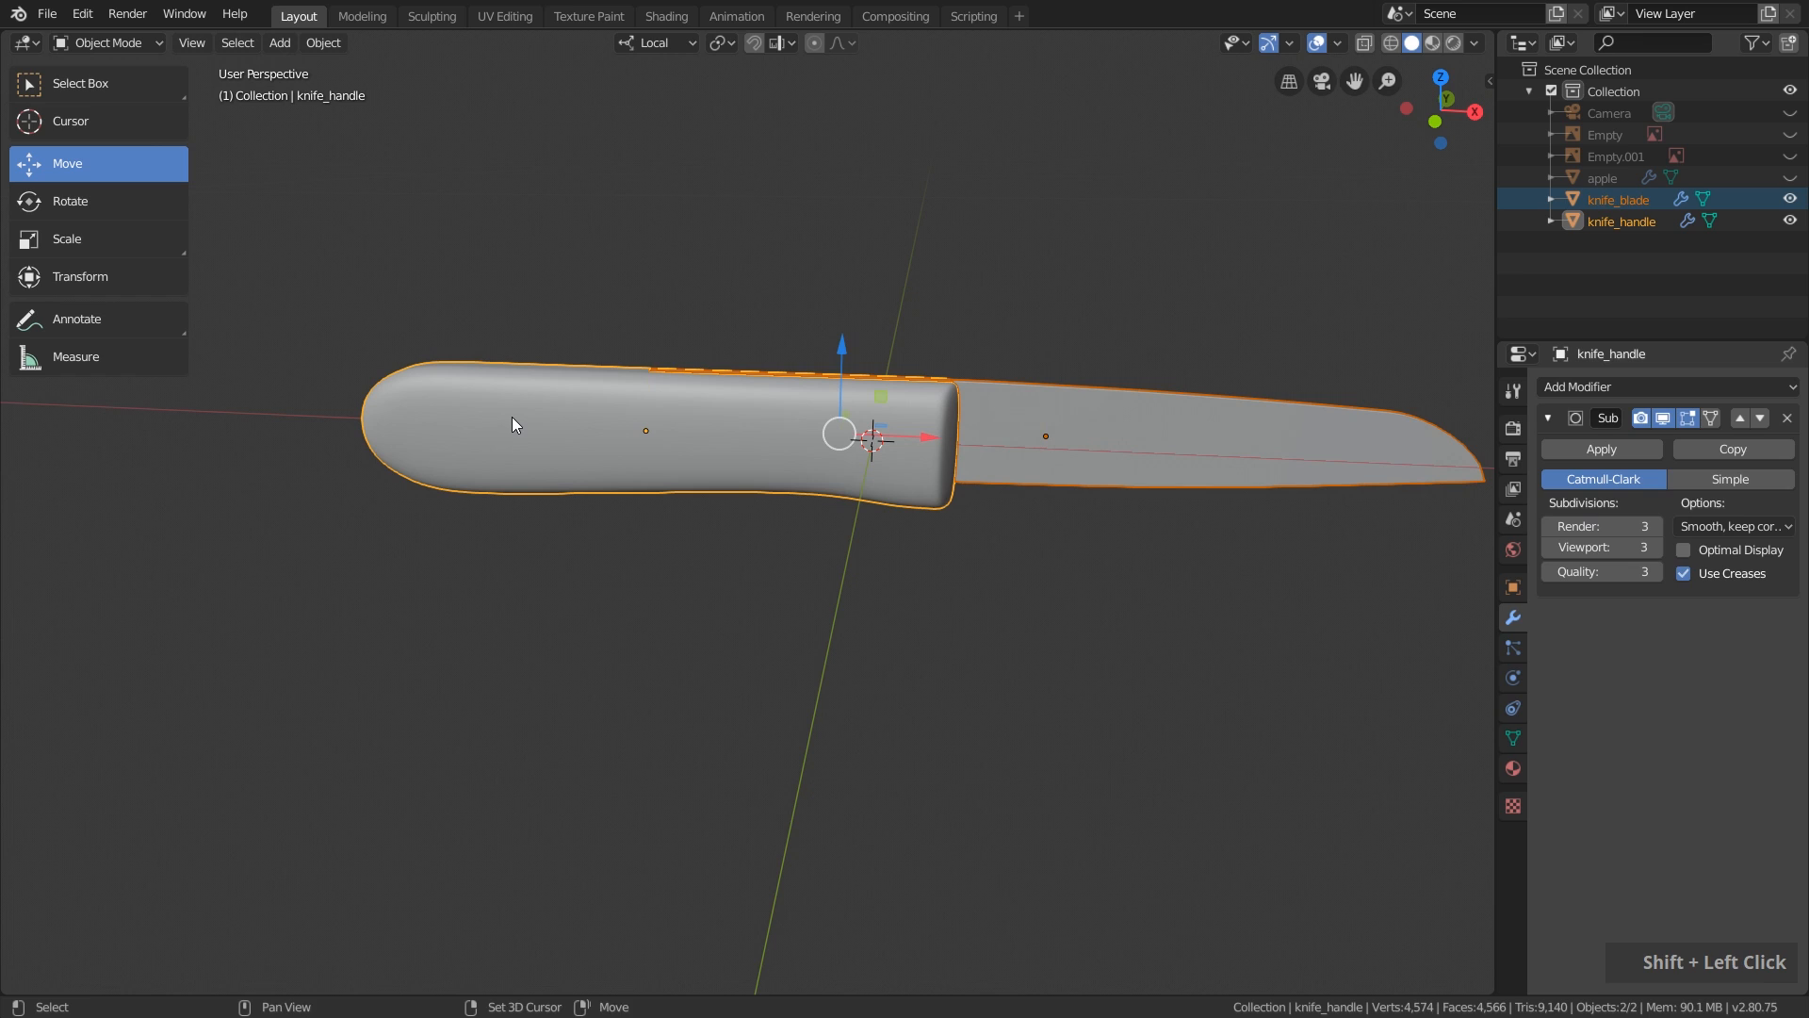
pyautogui.rightClick(580, 308)
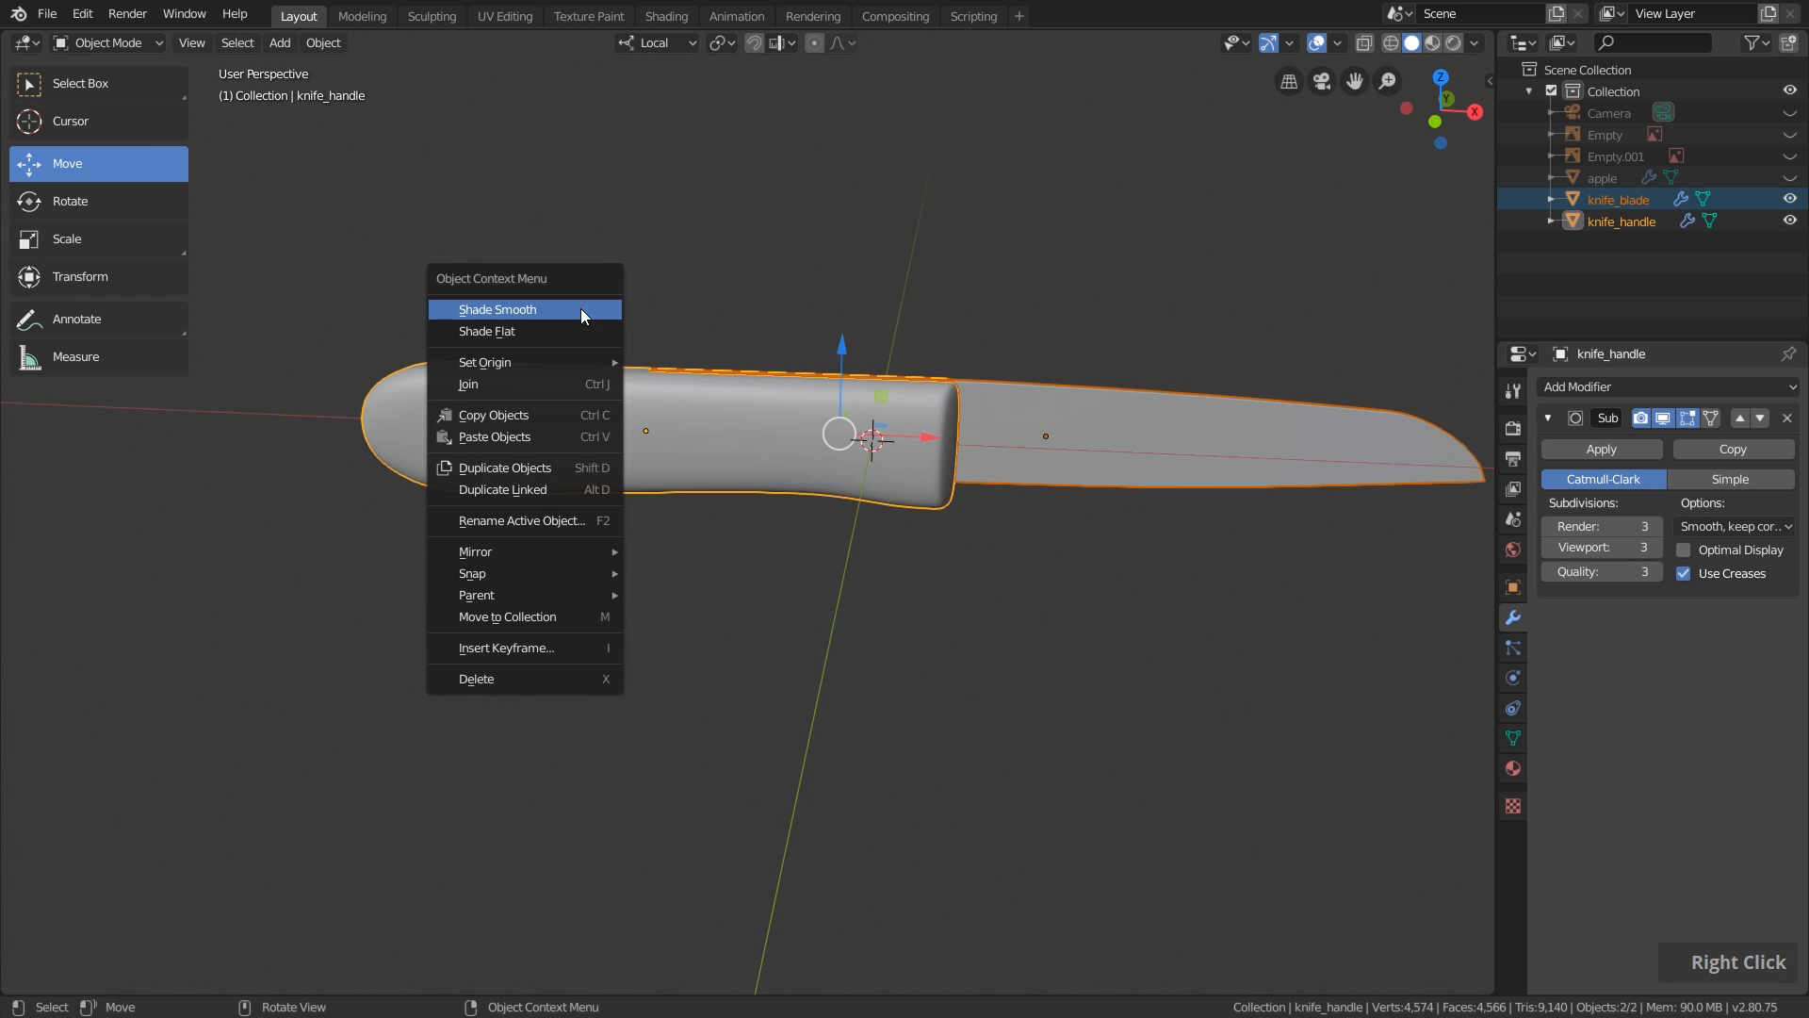
pyautogui.moveTo(541, 597)
pyautogui.click(681, 595)
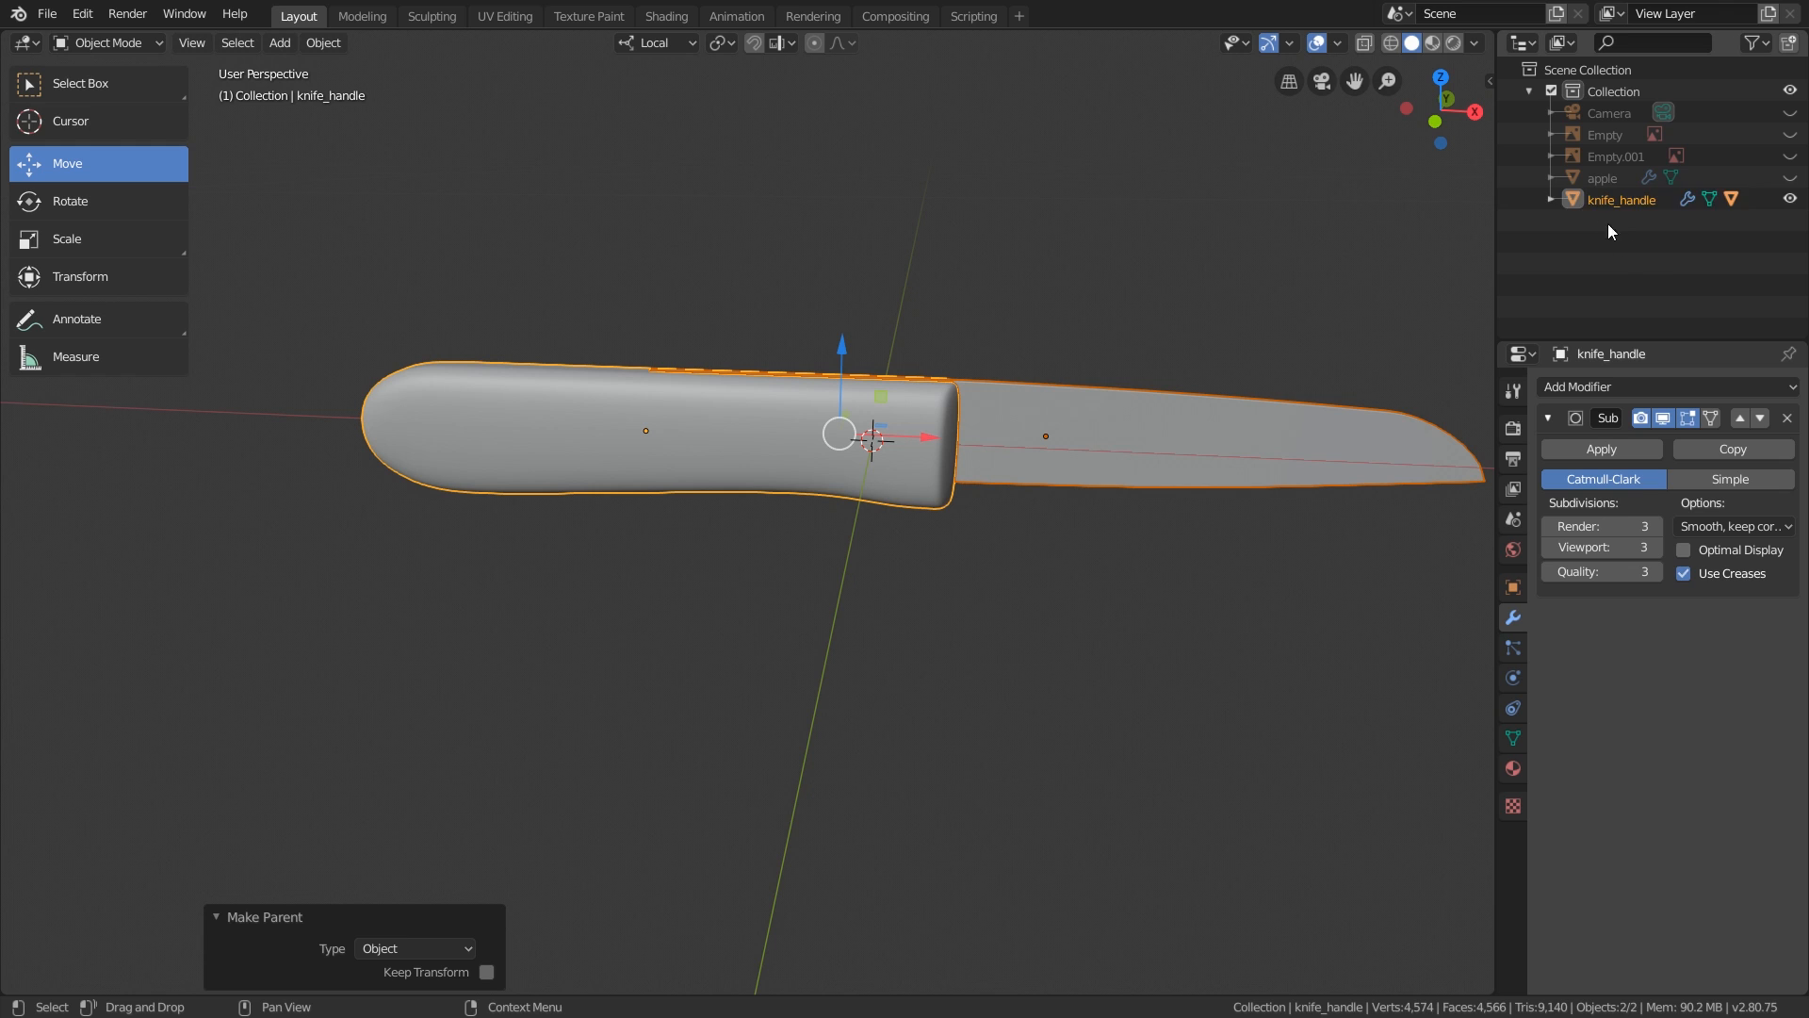
# Expand knife_handle in the scene hierarchy to check its nested knife_blade, and select the handle.
pyautogui.click(1551, 199)
pyautogui.click(1634, 266)
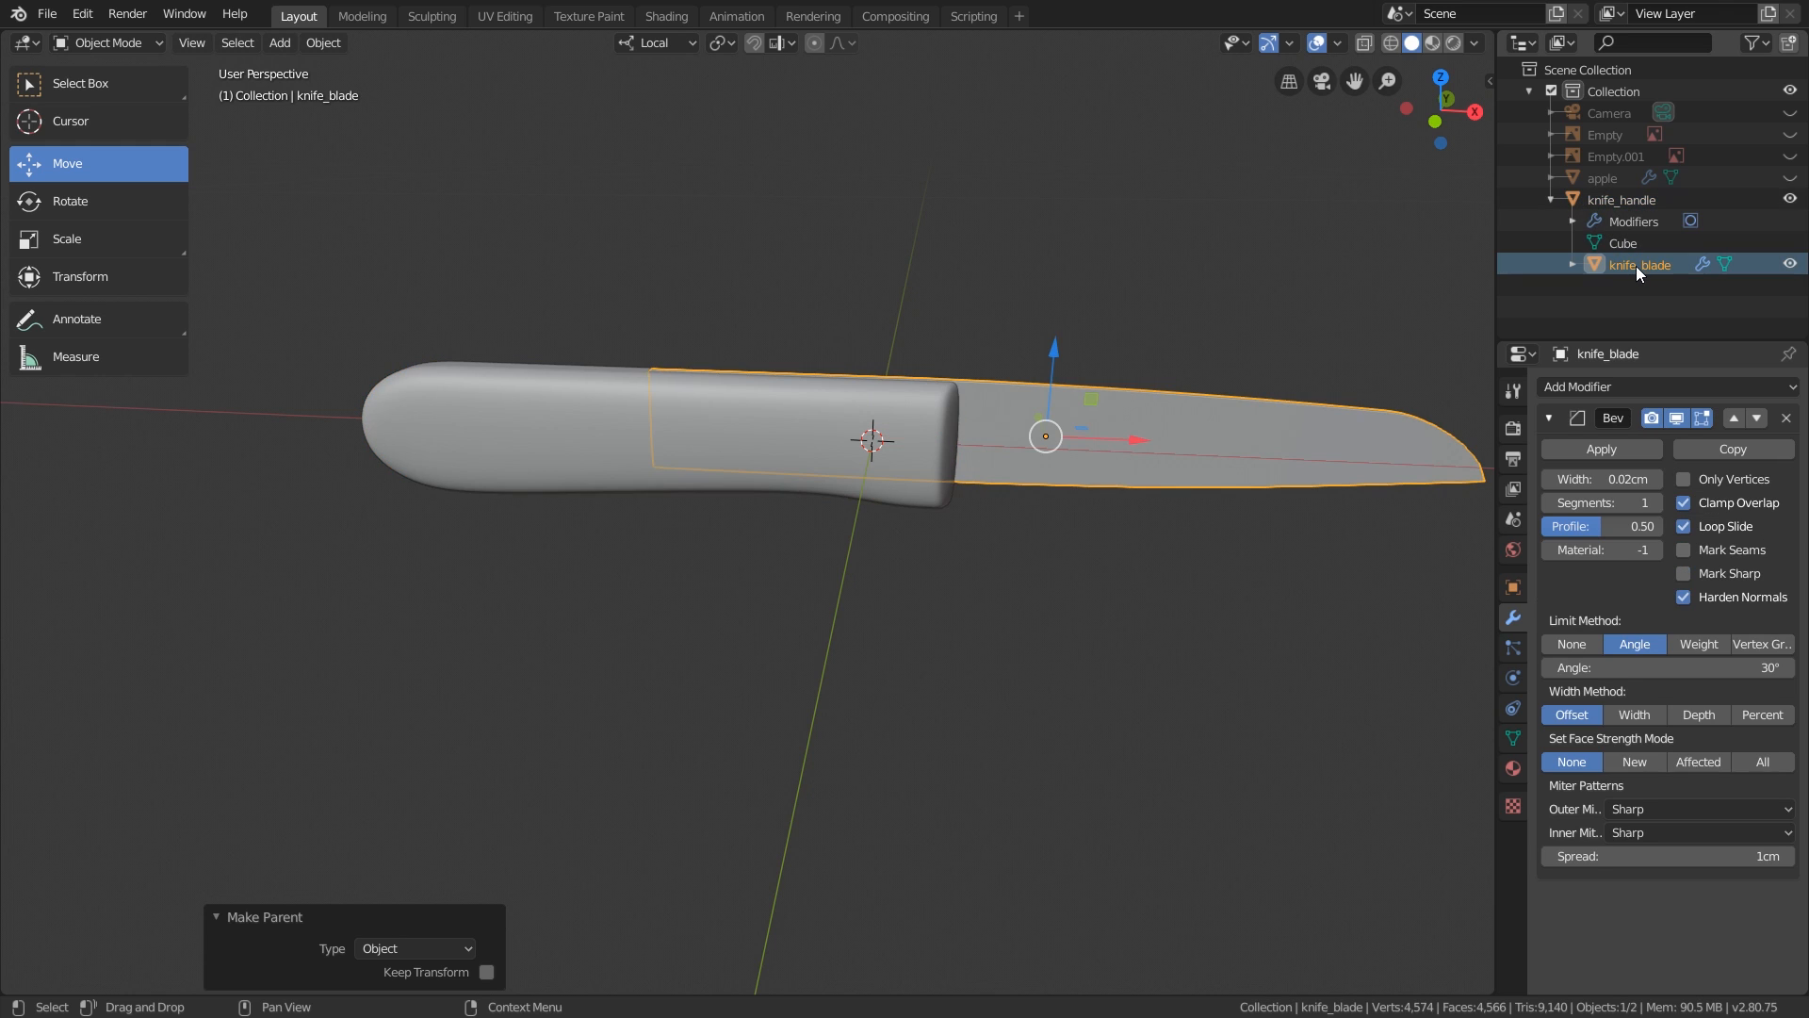
pyautogui.click(1621, 200)
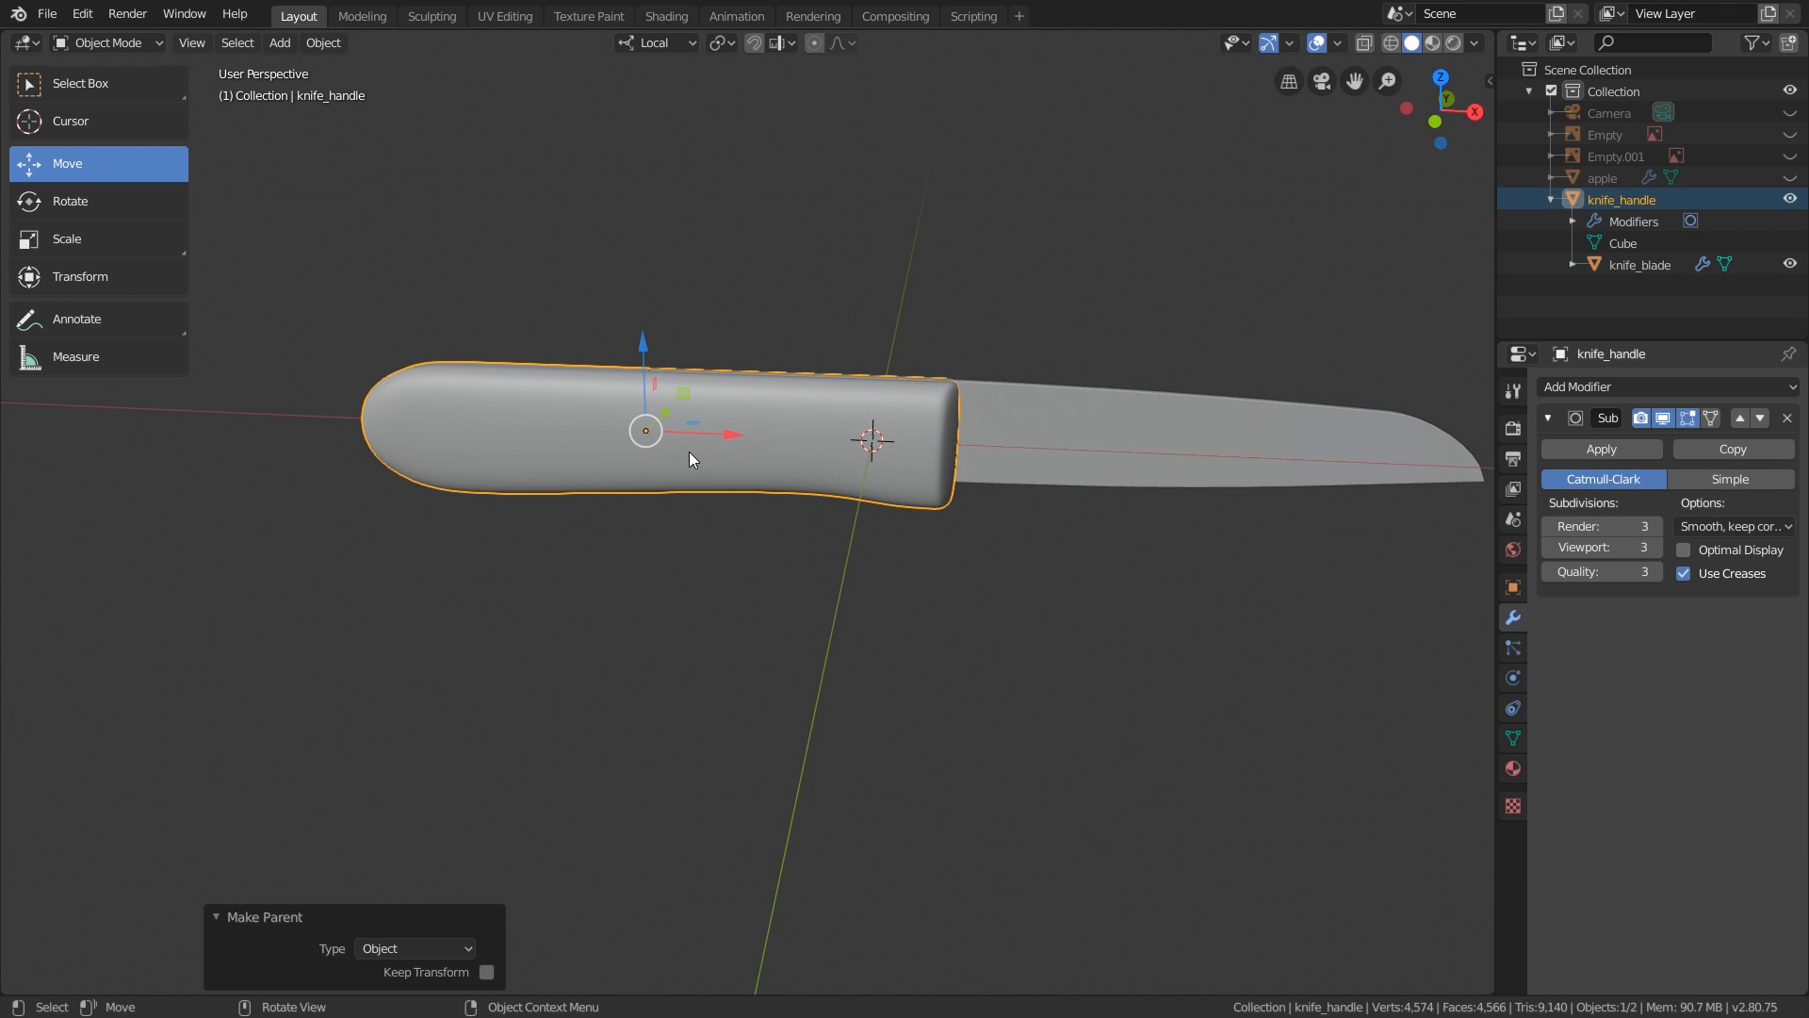
# Try moving the handle and rotating it freely in trackball mode to test that the blade follows.
pyautogui.press('g')
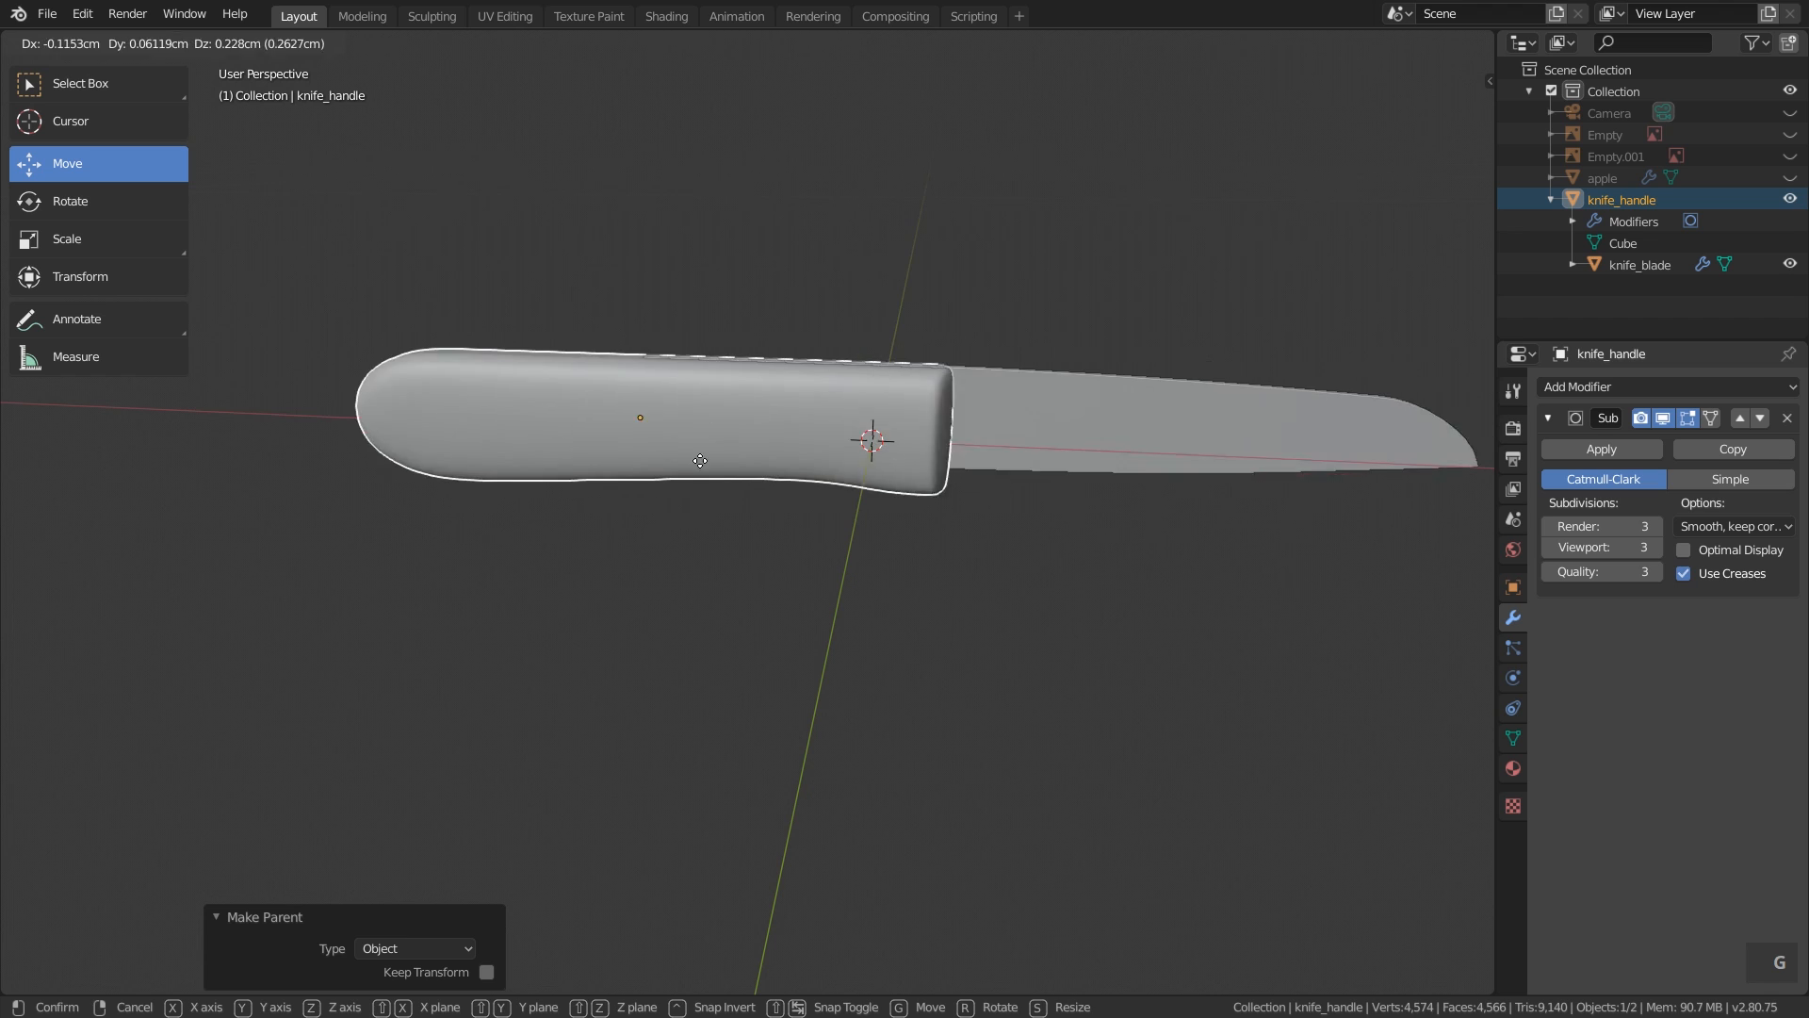
pyautogui.rightClick(782, 453)
pyautogui.press('r')
pyautogui.press('r')
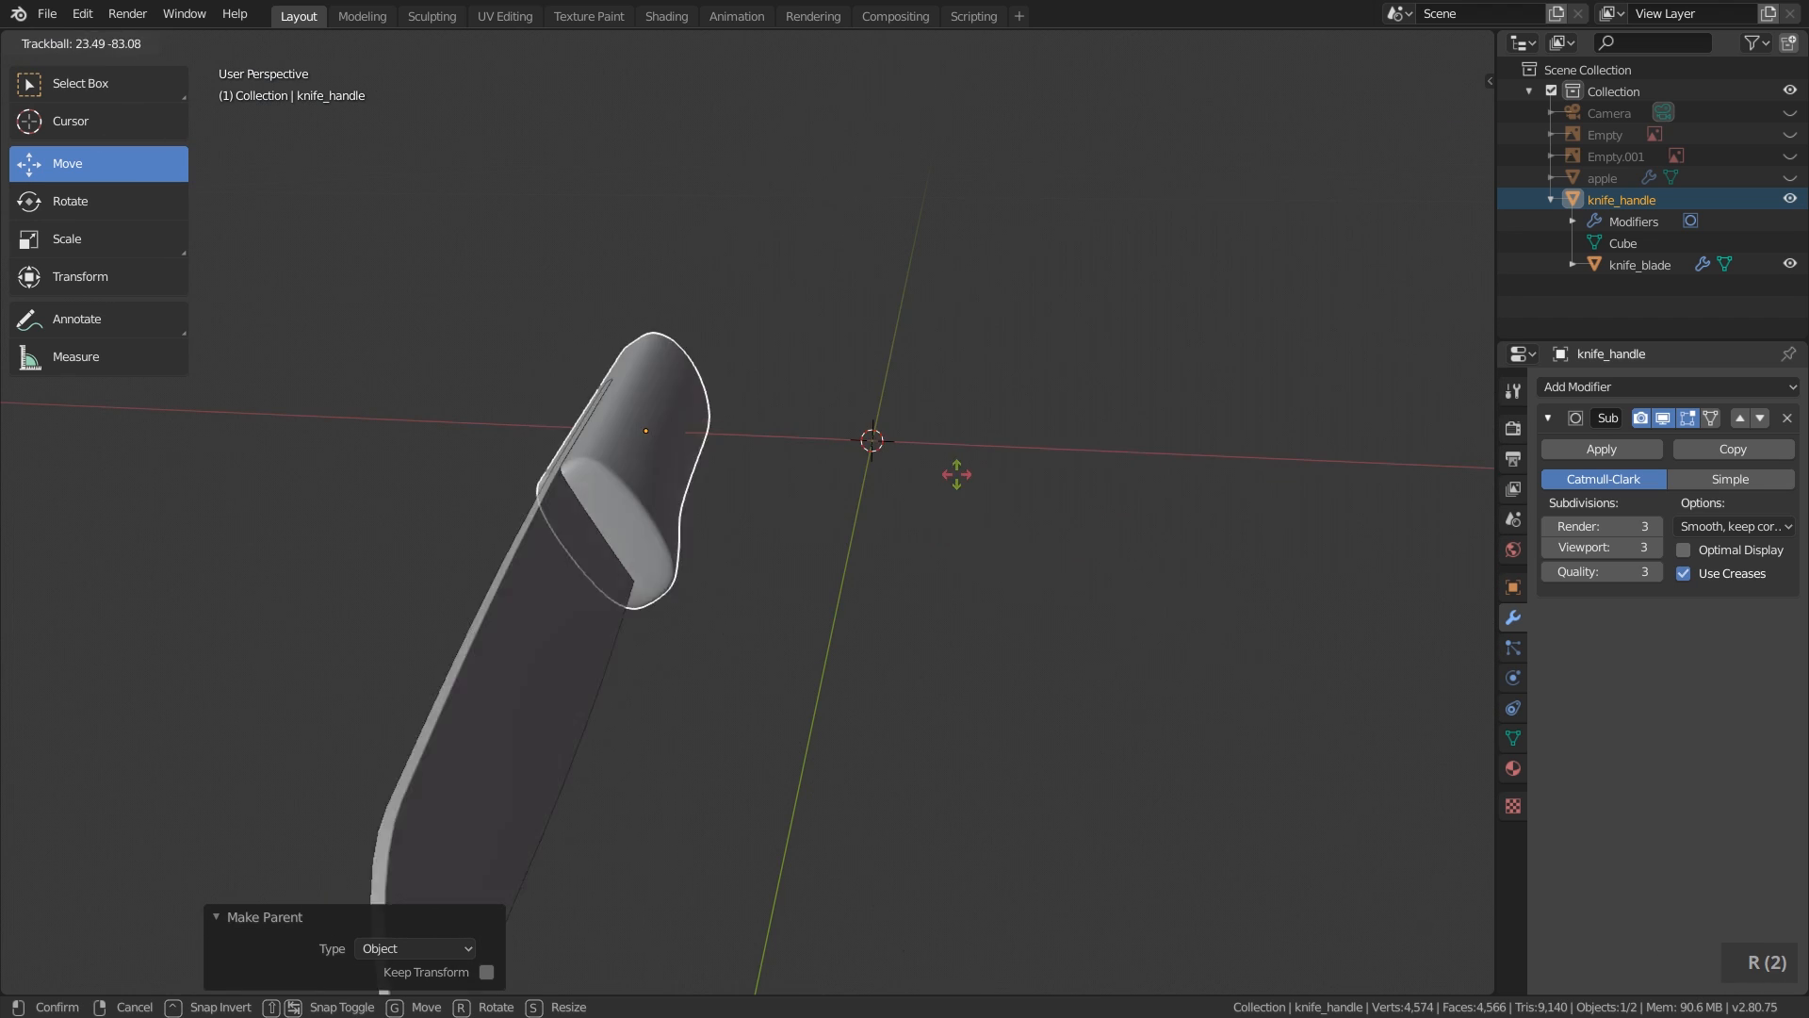
pyautogui.rightClick(1023, 439)
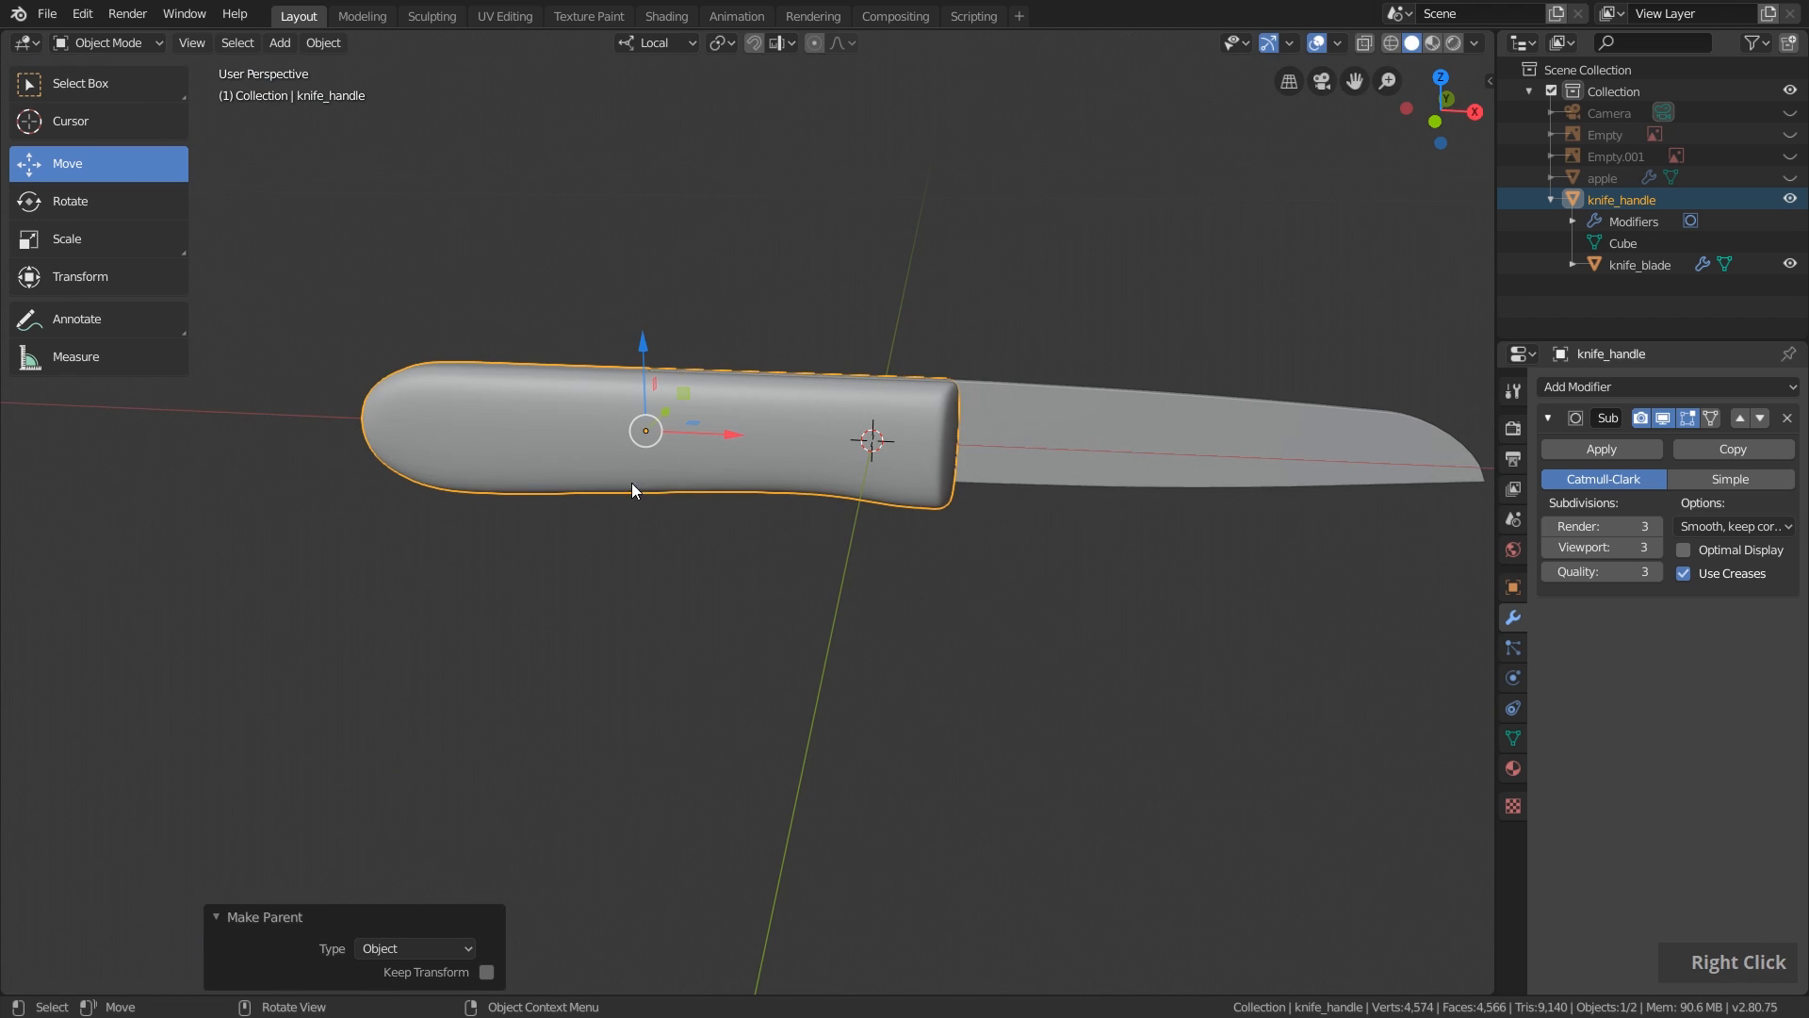
# Move the blade away from its parent handle by about 2.38 cm in X, 1.91 cm in Y and 4.24 cm in Z.
pyautogui.click(1083, 442)
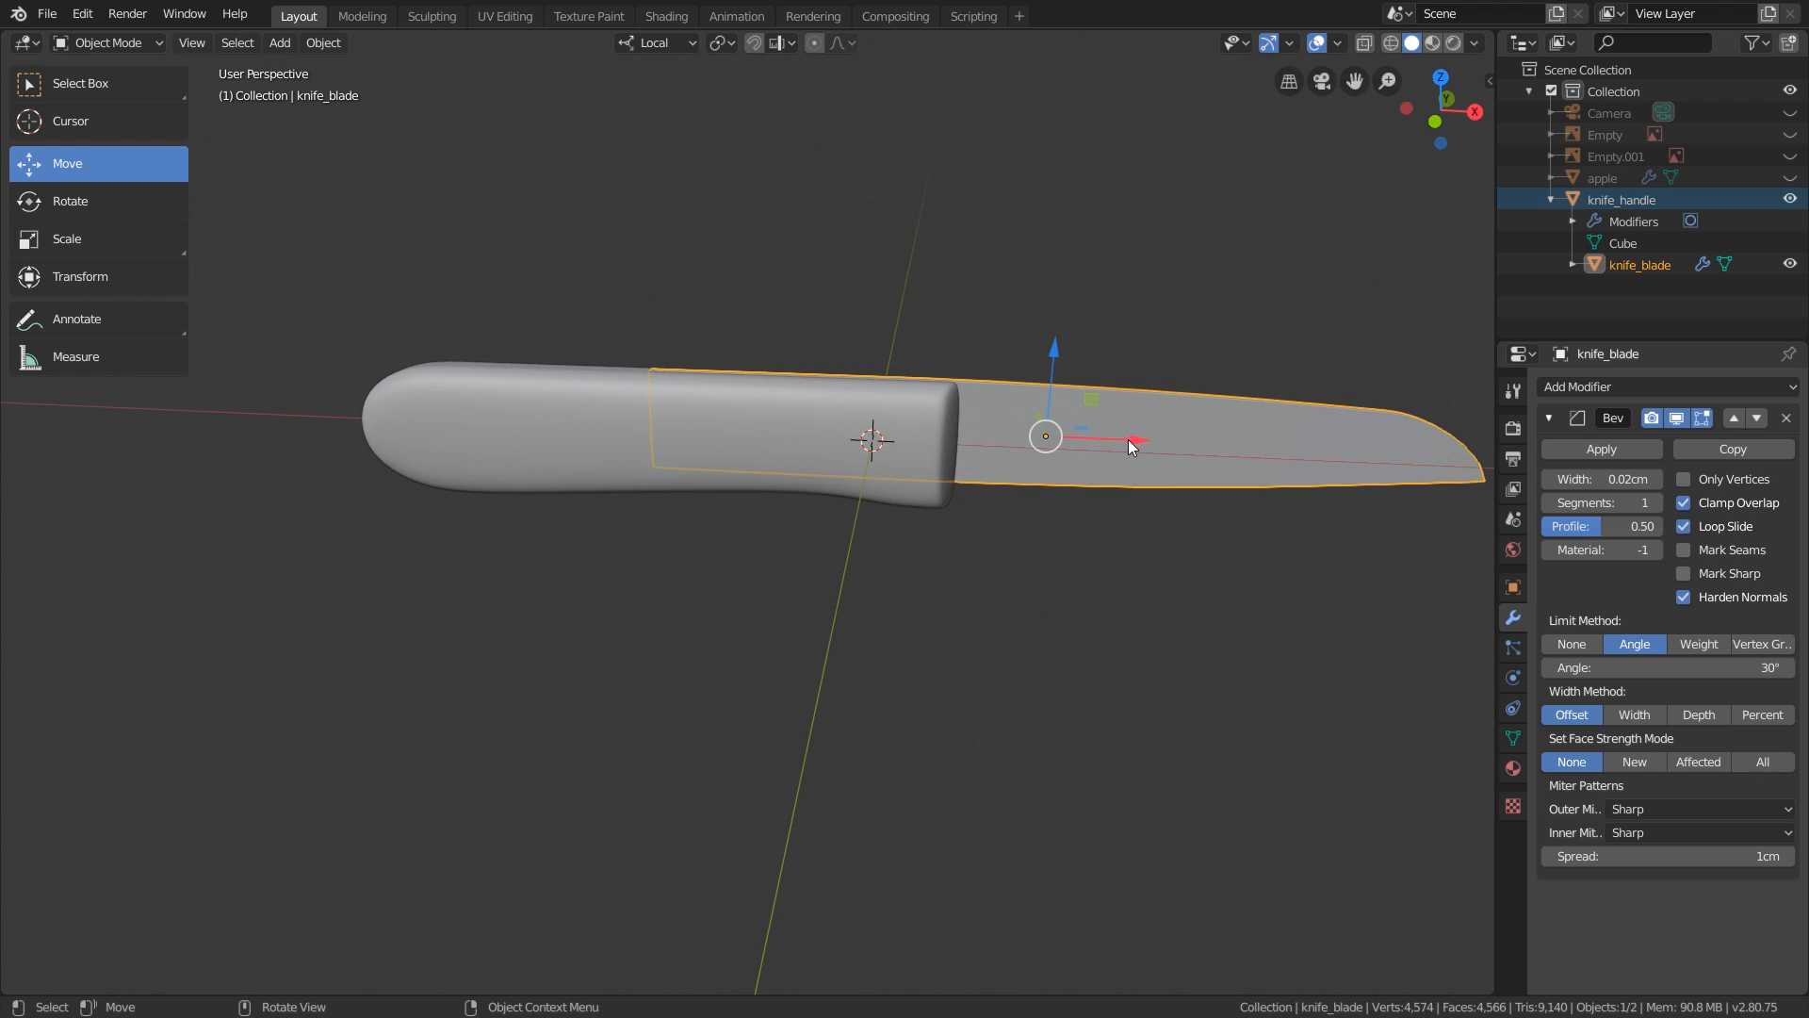
pyautogui.press('g')
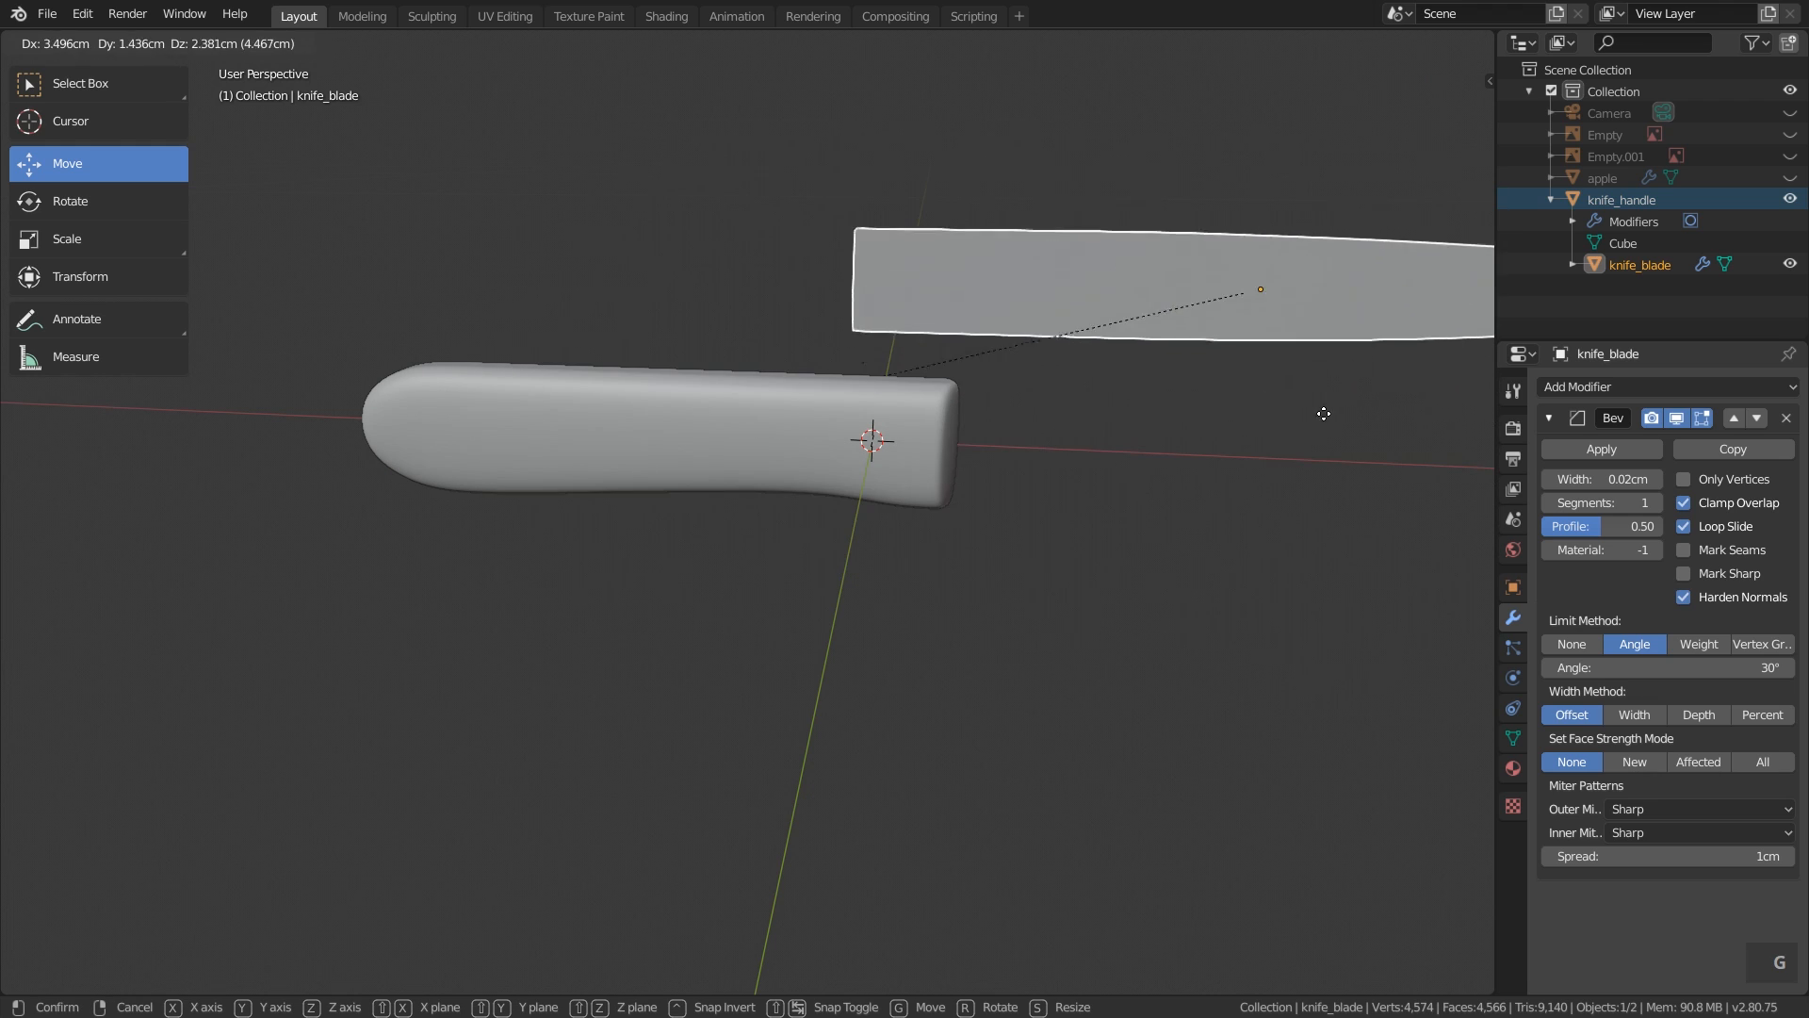
pyautogui.click(1198, 181)
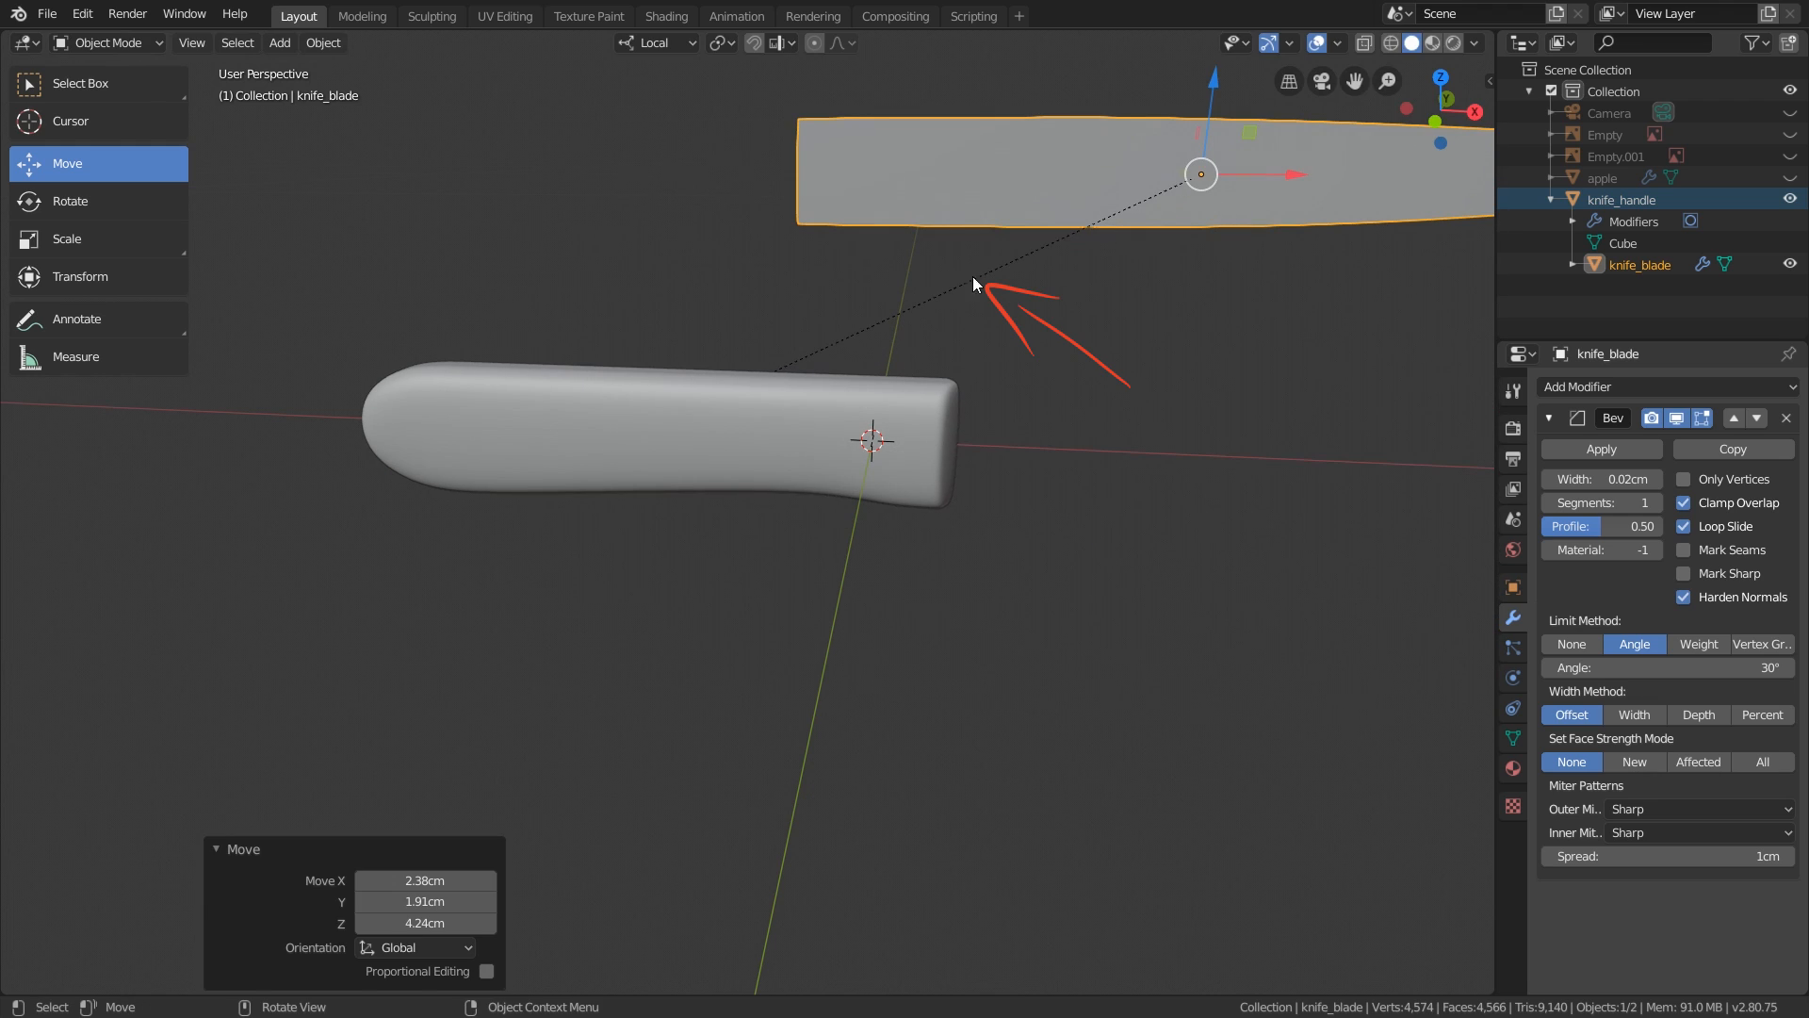
# Try a trackball rotation of the handle with the blade offset, cancel it and undo the blade's move.
pyautogui.click(701, 394)
pyautogui.press('r')
pyautogui.press('r')
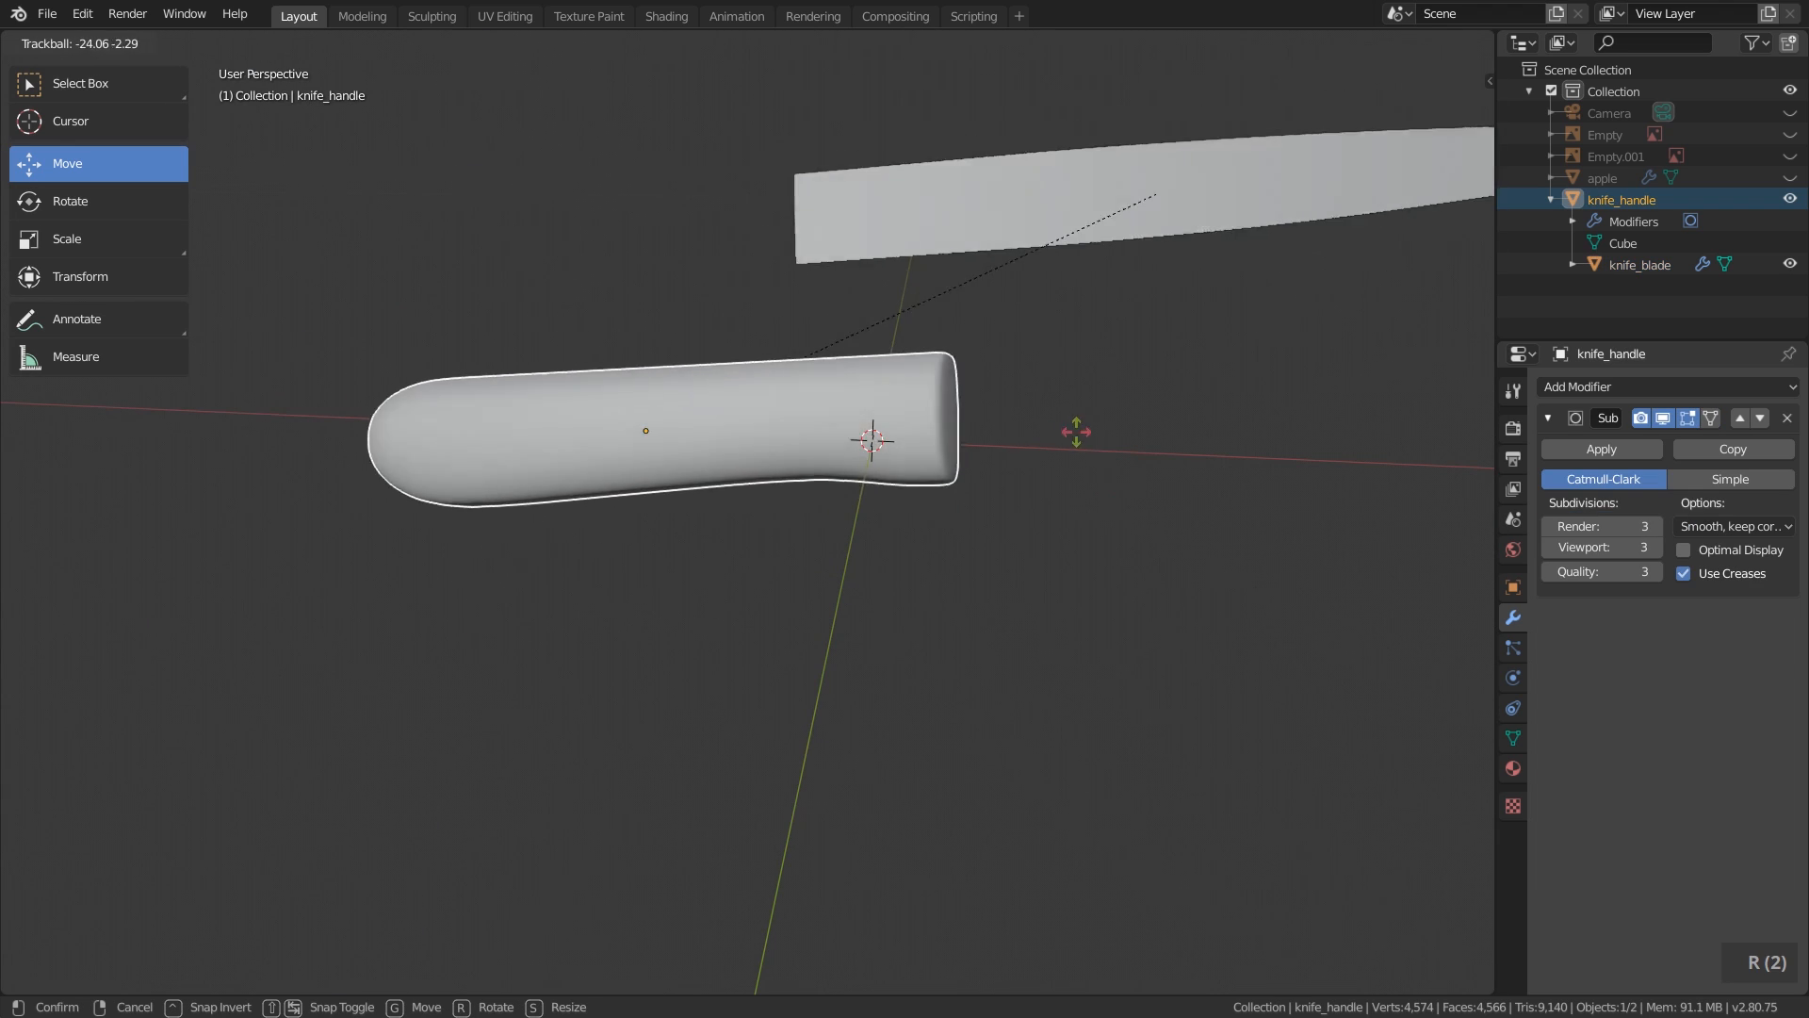
pyautogui.rightClick(1090, 507)
pyautogui.hotkey('ctrl', 'z')
pyautogui.hotkey('ctrl', 'z')
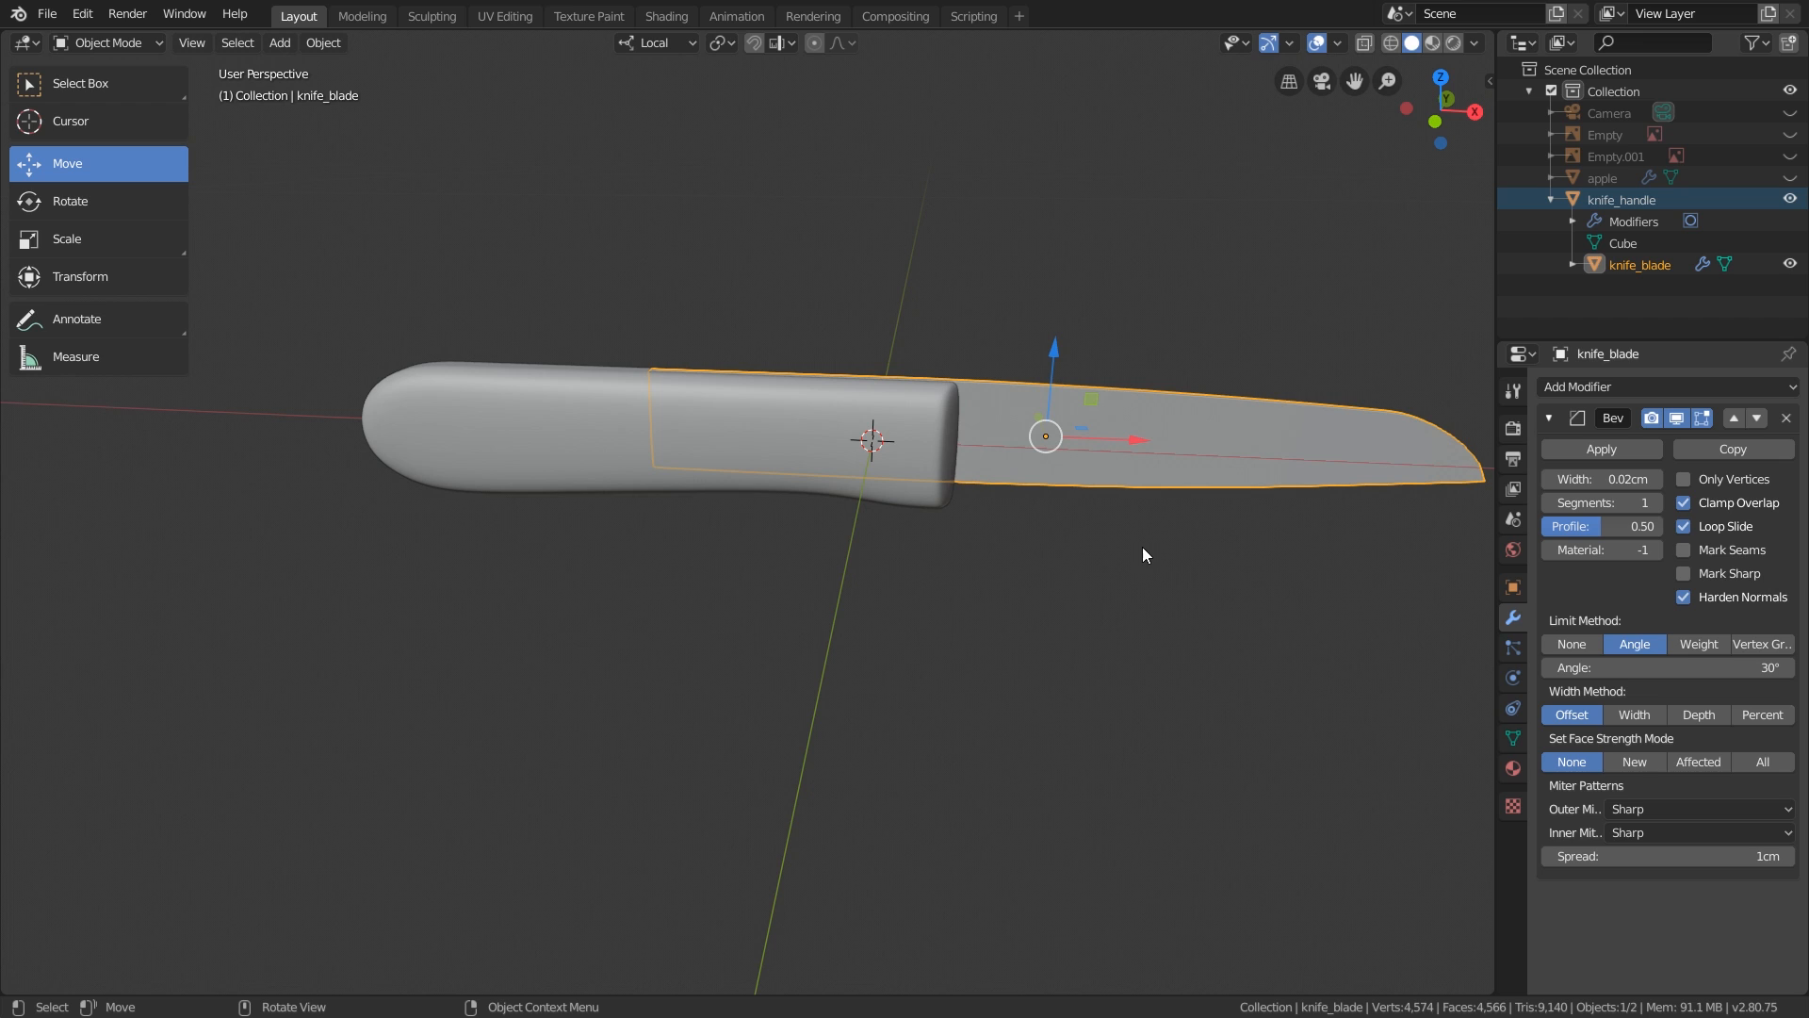
# Look through the blade's parenting options, including those for clearing its parent, and select the knife handle.
pyautogui.rightClick(1019, 436)
pyautogui.moveTo(1009, 337)
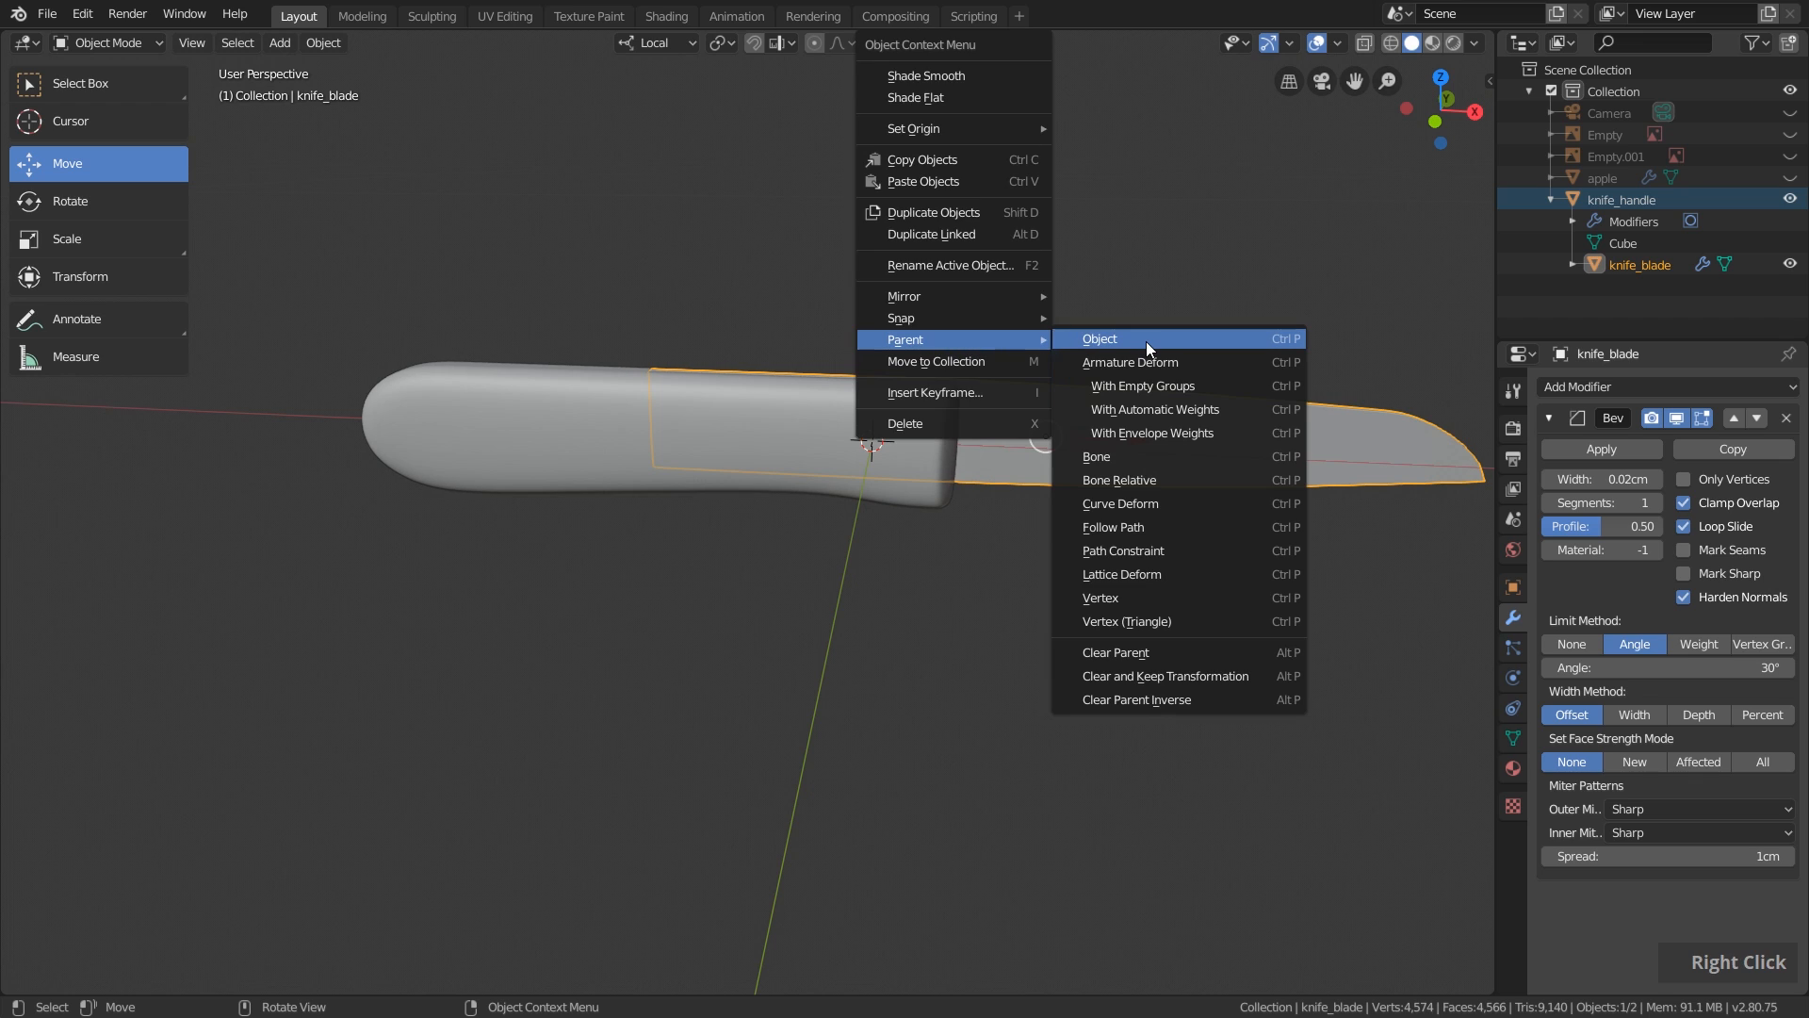
pyautogui.click(1135, 652)
pyautogui.scroll(-2, 1073, 479)
pyautogui.keyDown('shift'); pyautogui.moveTo(1073, 479); pyautogui.dragTo(1008, 490, button='middle'); pyautogui.keyUp('shift')
pyautogui.click(728, 452)
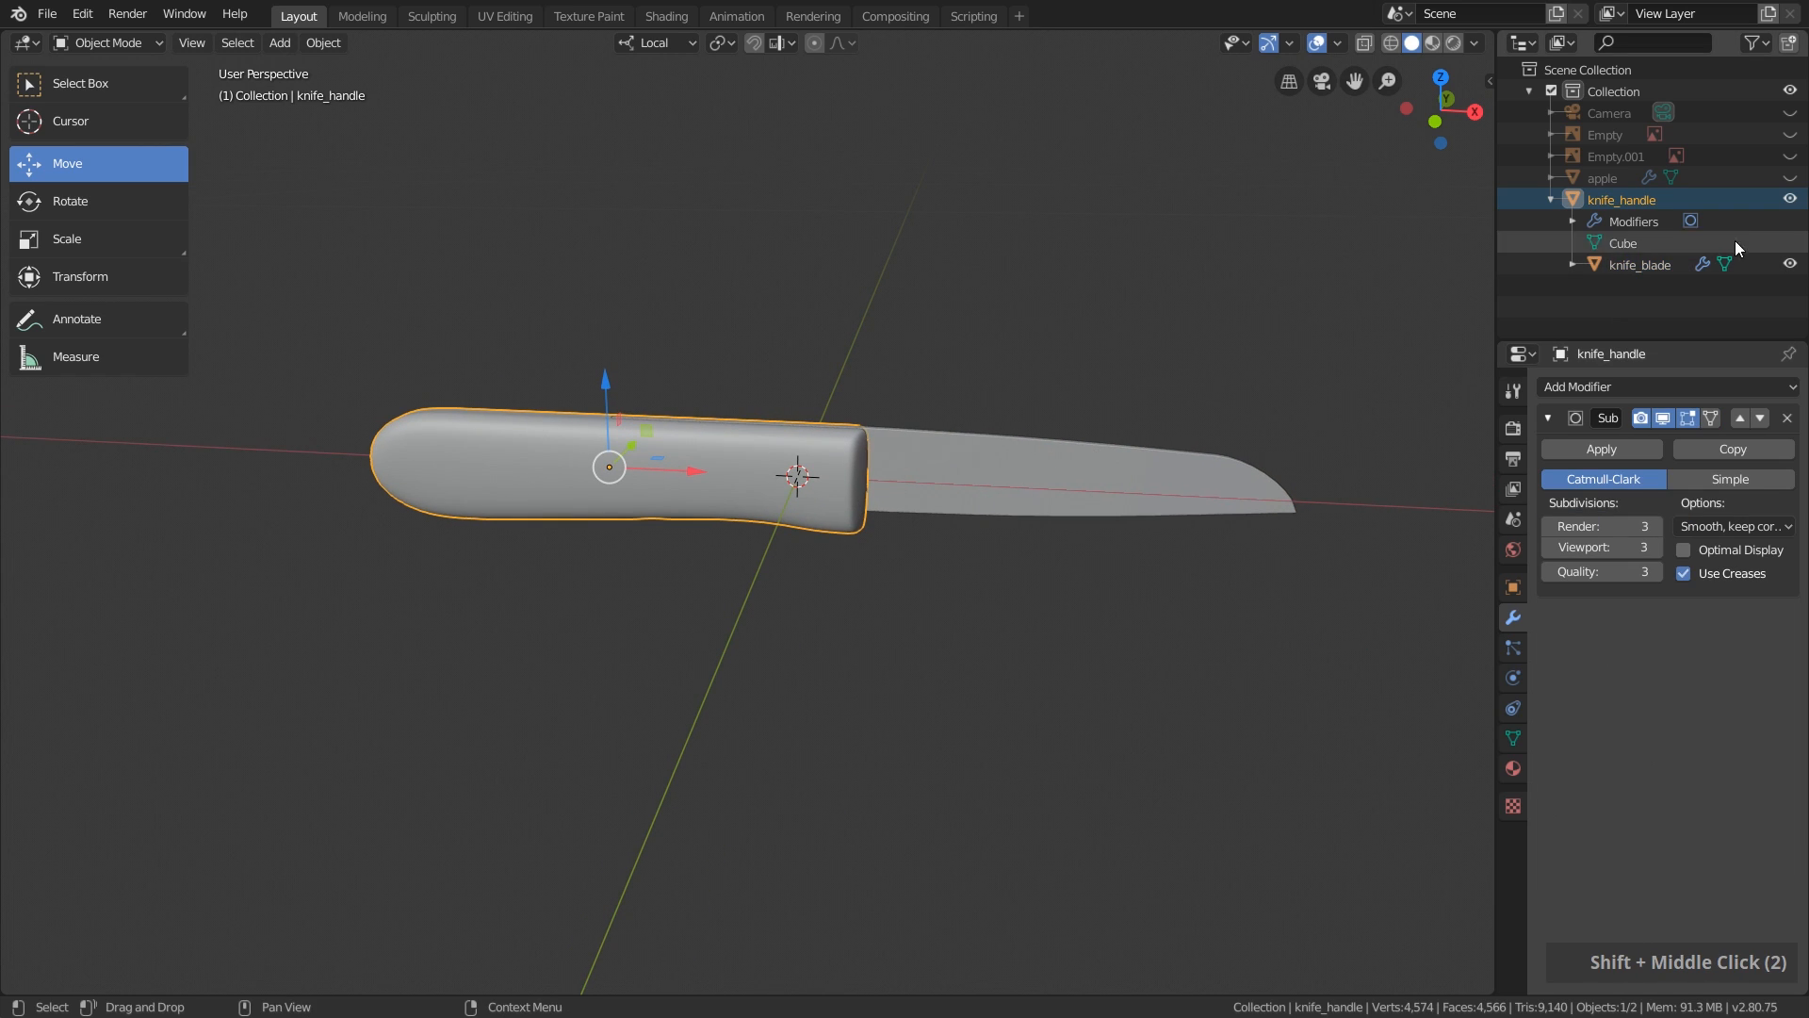
# Unhide the apple and move it about 8.35 cm along its local Y axis, clear of the knife.
pyautogui.click(1790, 178)
pyautogui.scroll(-2, 864, 472)
pyautogui.moveTo(1001, 482); pyautogui.dragTo(905, 471, button='middle')
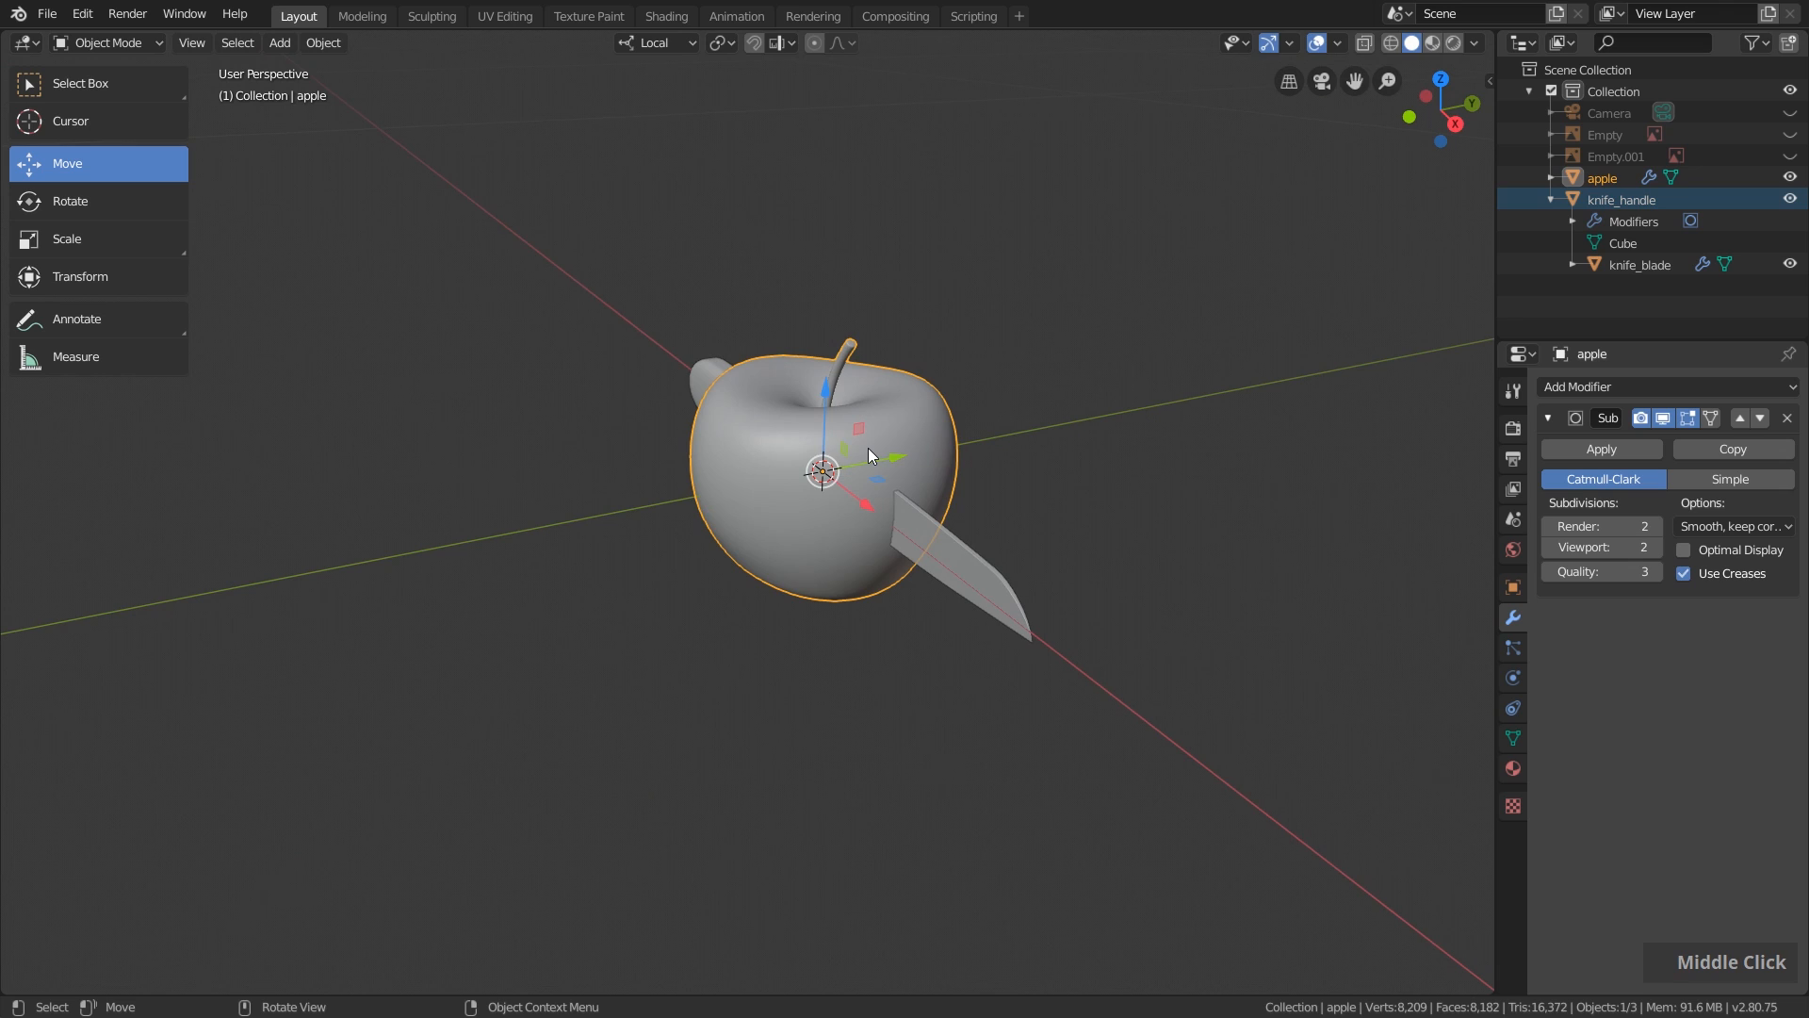
pyautogui.moveTo(881, 460); pyautogui.dragTo(1134, 444)
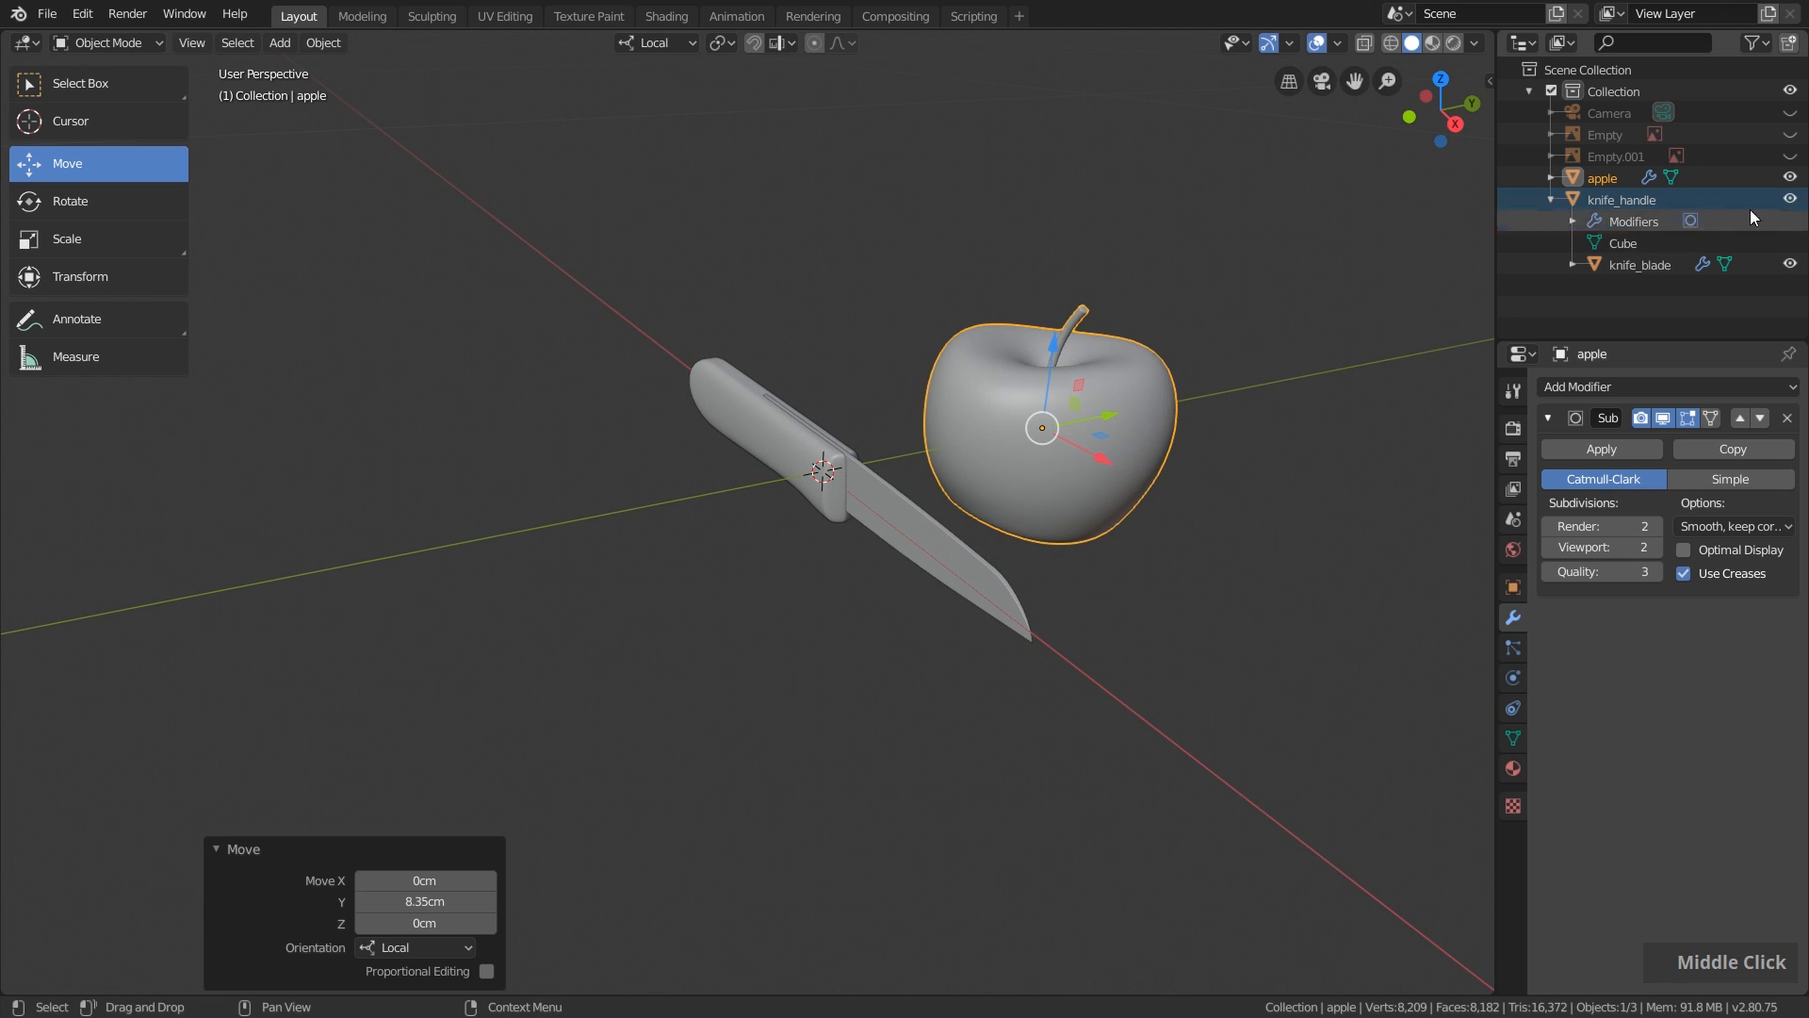
# Unhide the two reference image empties, Empty and Empty.001, and delete both from the scene.
pyautogui.click(1790, 156)
pyautogui.click(1790, 135)
pyautogui.click(1603, 135)
pyautogui.keyDown('shift'); pyautogui.click(1615, 156); pyautogui.keyUp('shift')
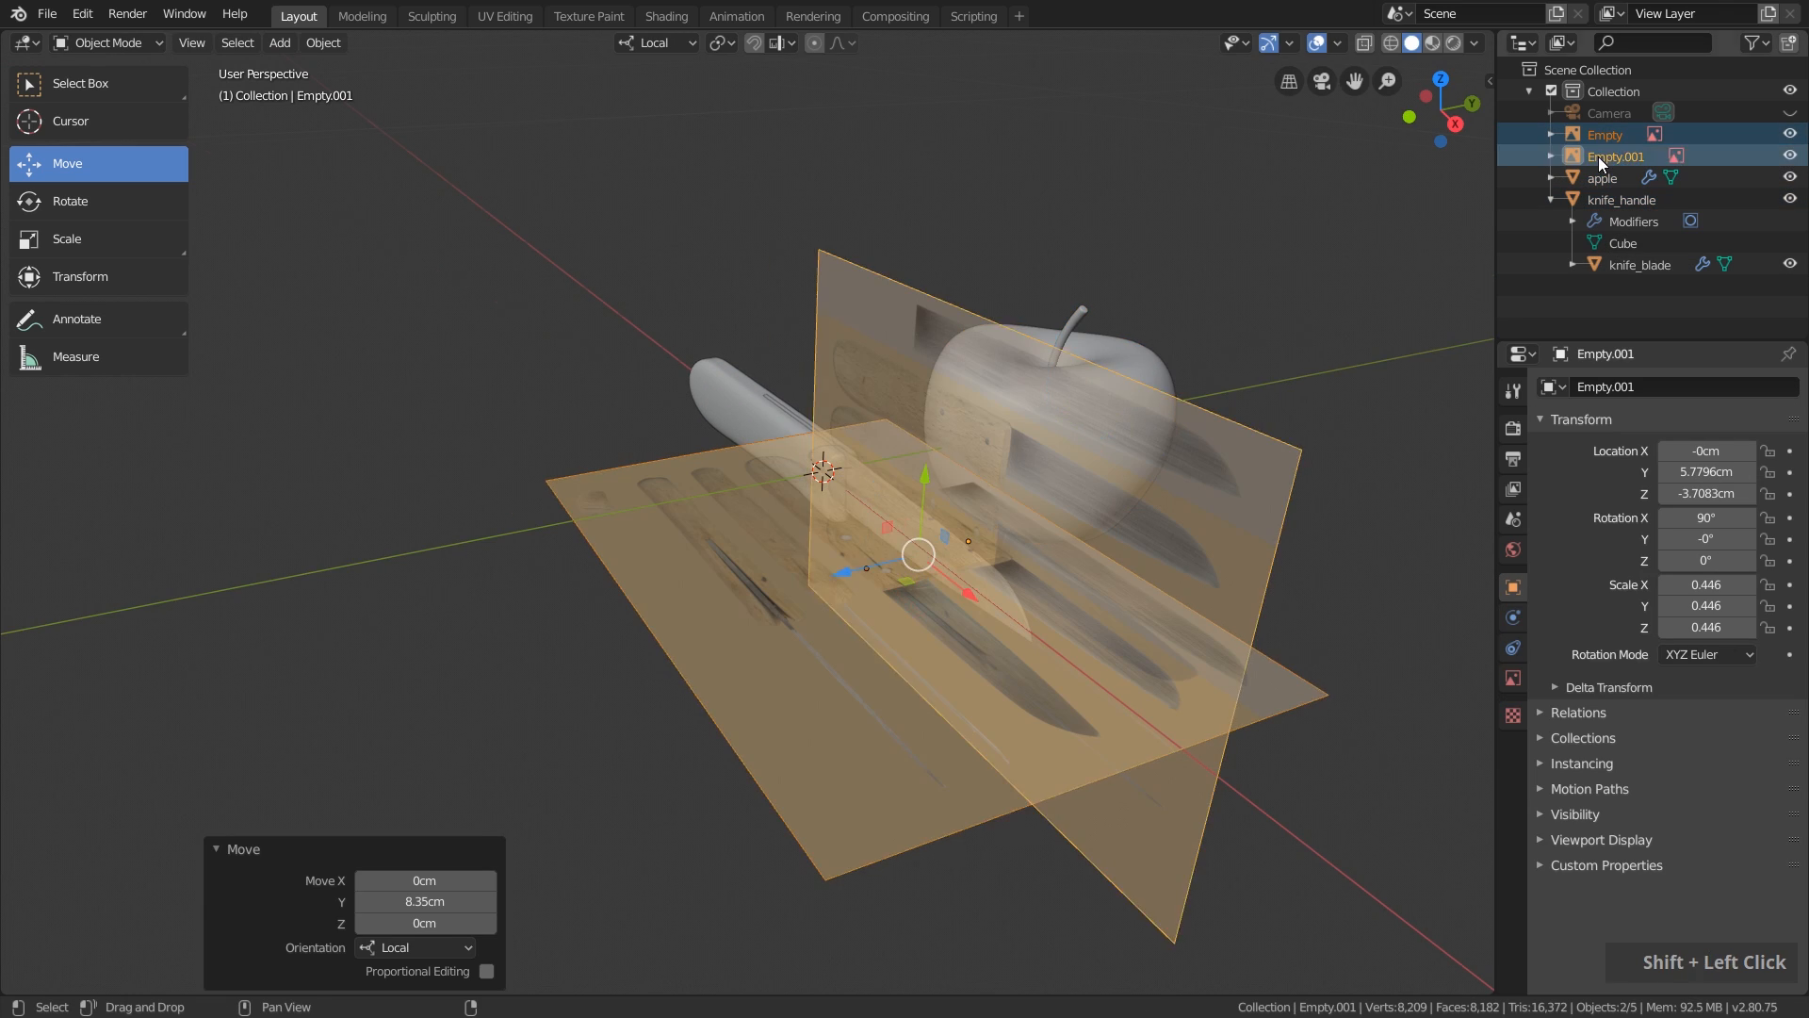
pyautogui.moveTo(933, 424); pyautogui.dragTo(959, 420, button='middle')
pyautogui.press('x')
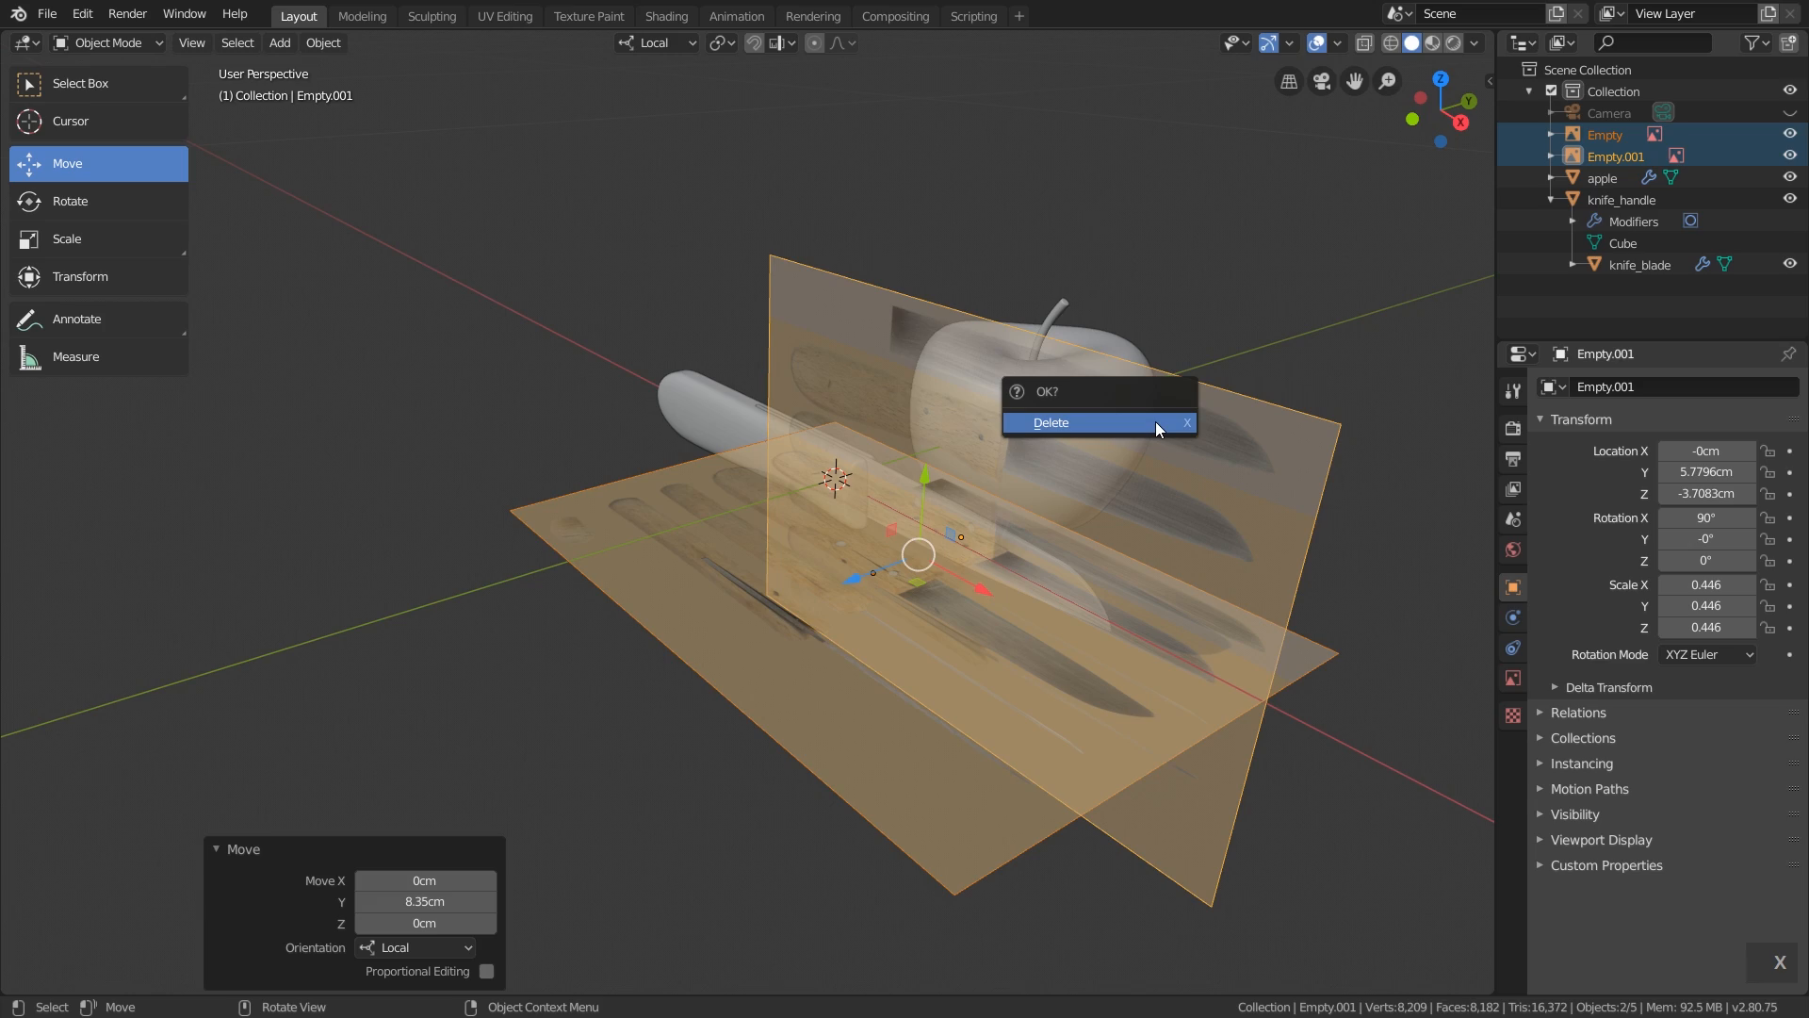
pyautogui.click(1155, 422)
pyautogui.keyDown('shift'); pyautogui.moveTo(1155, 421); pyautogui.dragTo(1099, 447, button='middle'); pyautogui.keyUp('shift')
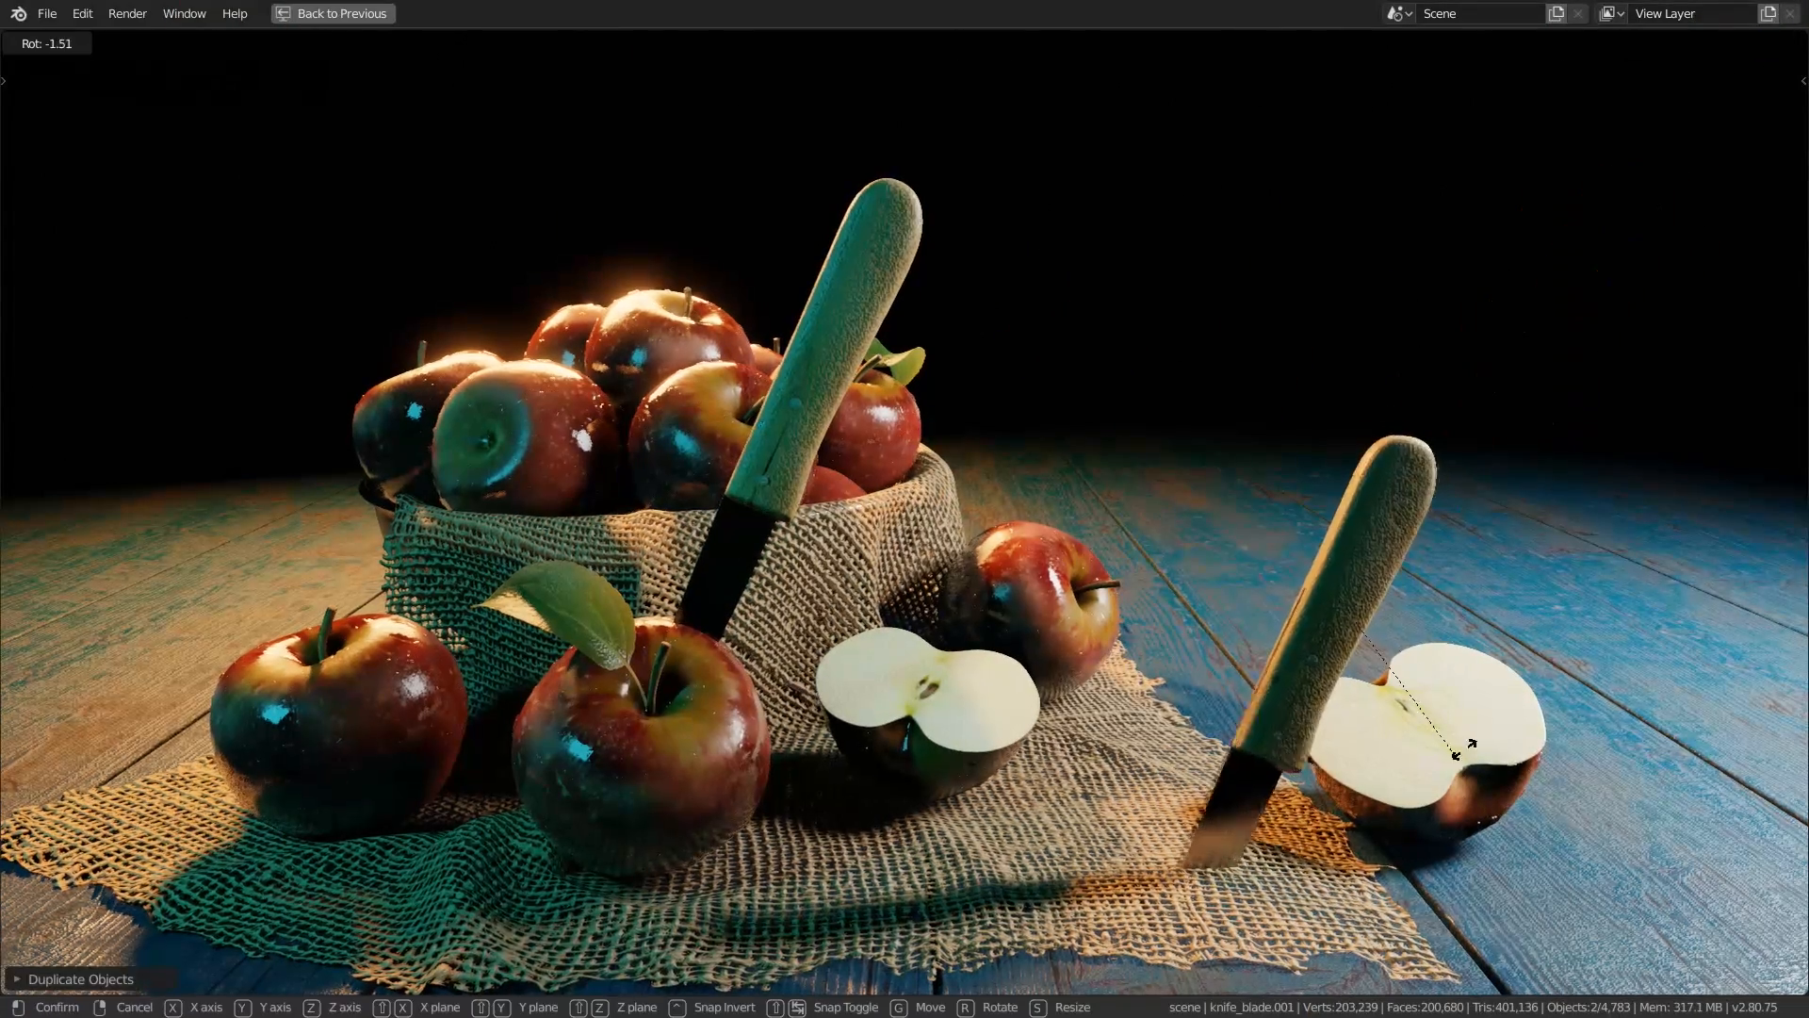
# Rotate and move the duplicated knife so it stands nearly upright in the cloth beside the right-hand apple half.
pyautogui.click(1489, 717)
pyautogui.press('g')
pyautogui.press('r')
pyautogui.press('r')
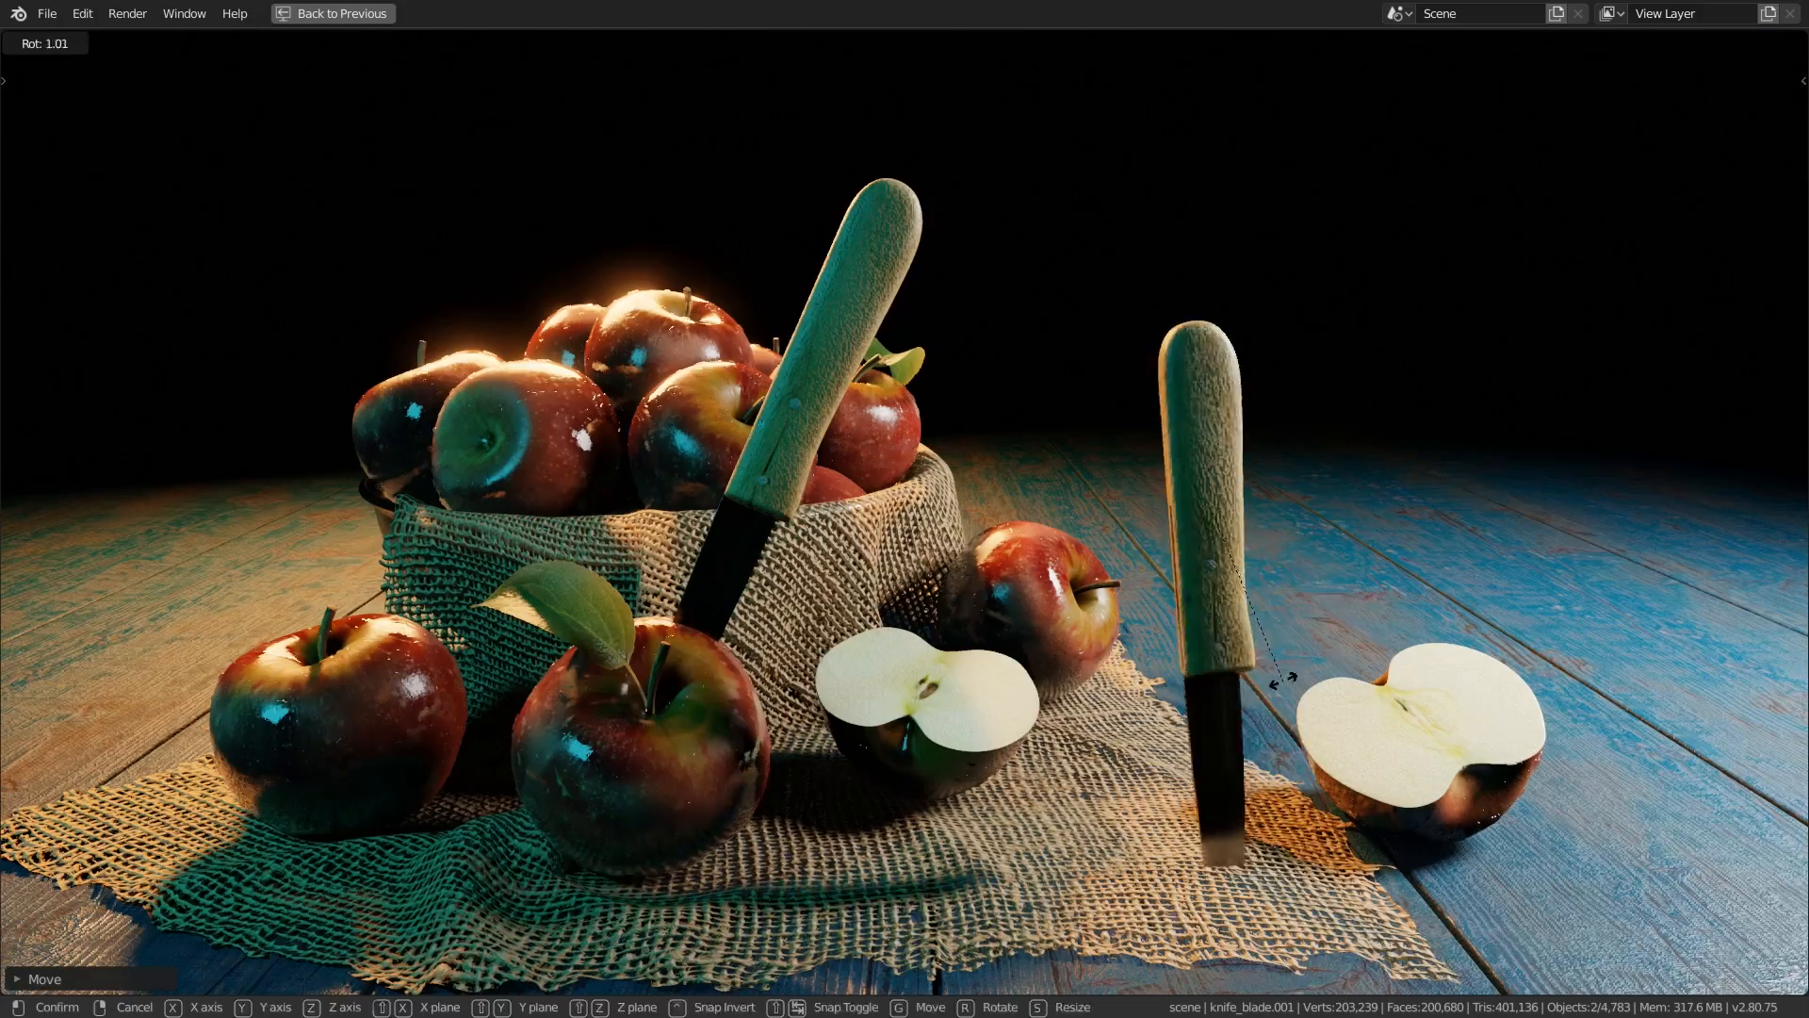
pyautogui.click(1338, 716)
pyautogui.press('g')
# Duplicate the knife, rotate the copy to lean outward and stick it into the front-left apple.
pyautogui.hotkey('shift', 'd')
pyautogui.click(178, 384)
pyautogui.press('r')
pyautogui.press('r')
pyautogui.click(496, 800)
pyautogui.press('g')
pyautogui.press('r')
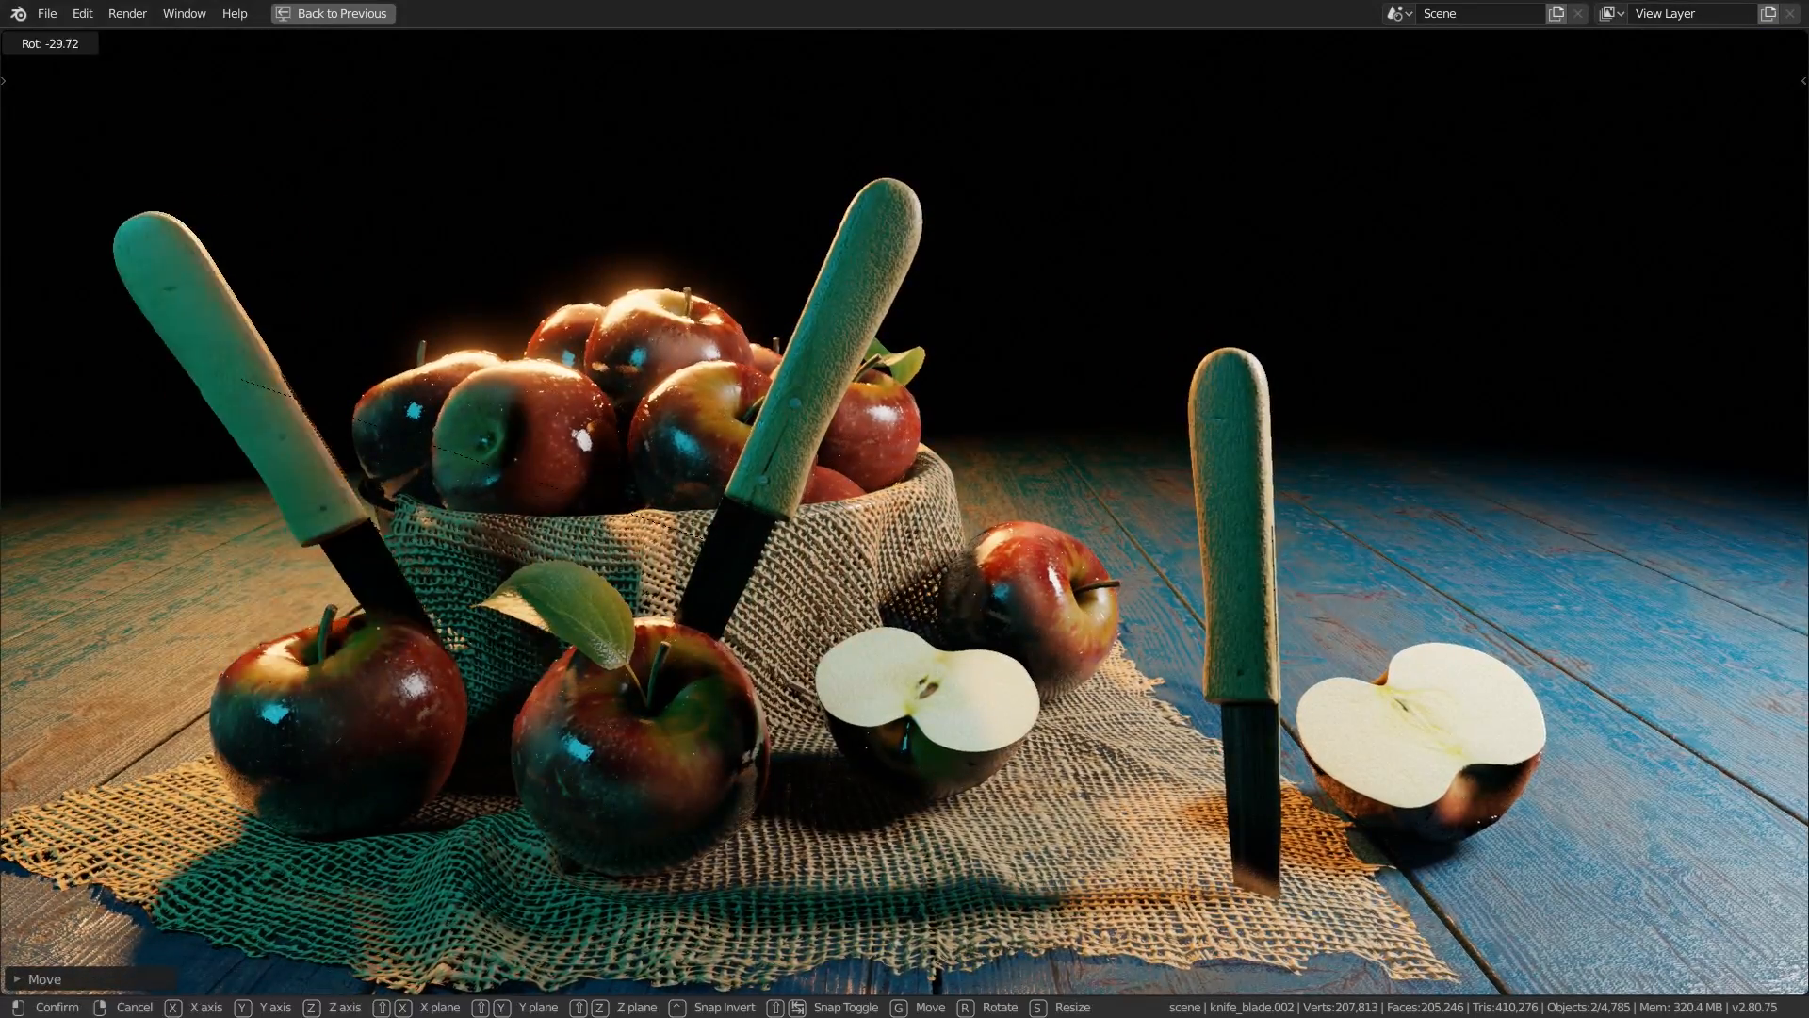
pyautogui.press('g')
# Duplicate the knife again, rotate the copy freely and stick it into the cut face of the right-hand apple half.
pyautogui.hotkey('shift', 'd')
pyautogui.click(1489, 665)
pyautogui.press('r')
pyautogui.press('r')
pyautogui.press('r')
pyautogui.click(1404, 697)
pyautogui.press('g')
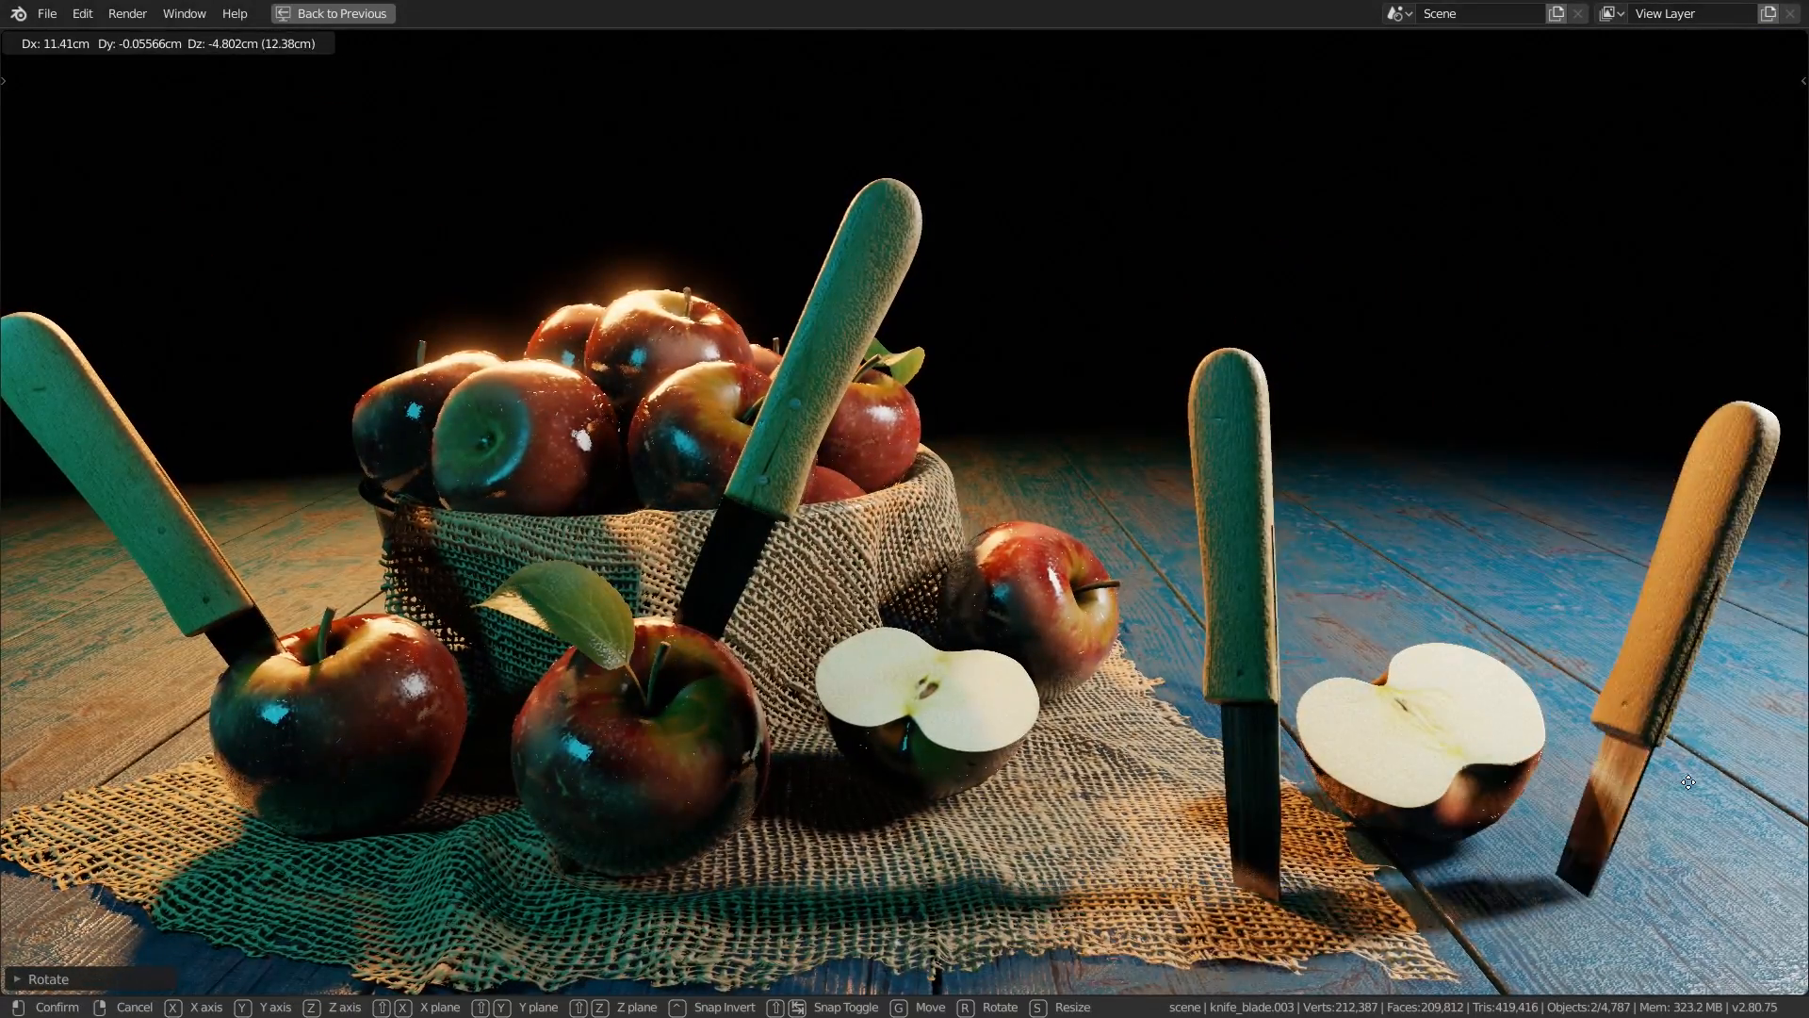
pyautogui.click(1659, 768)
pyautogui.press('g')
pyautogui.click(1606, 671)
# Duplicate the knife, turn the copy with a trackball rotation and stick it into the centre apple half.
pyautogui.hotkey('shift', 'd')
pyautogui.click(1085, 599)
pyautogui.press('r')
pyautogui.press('r')
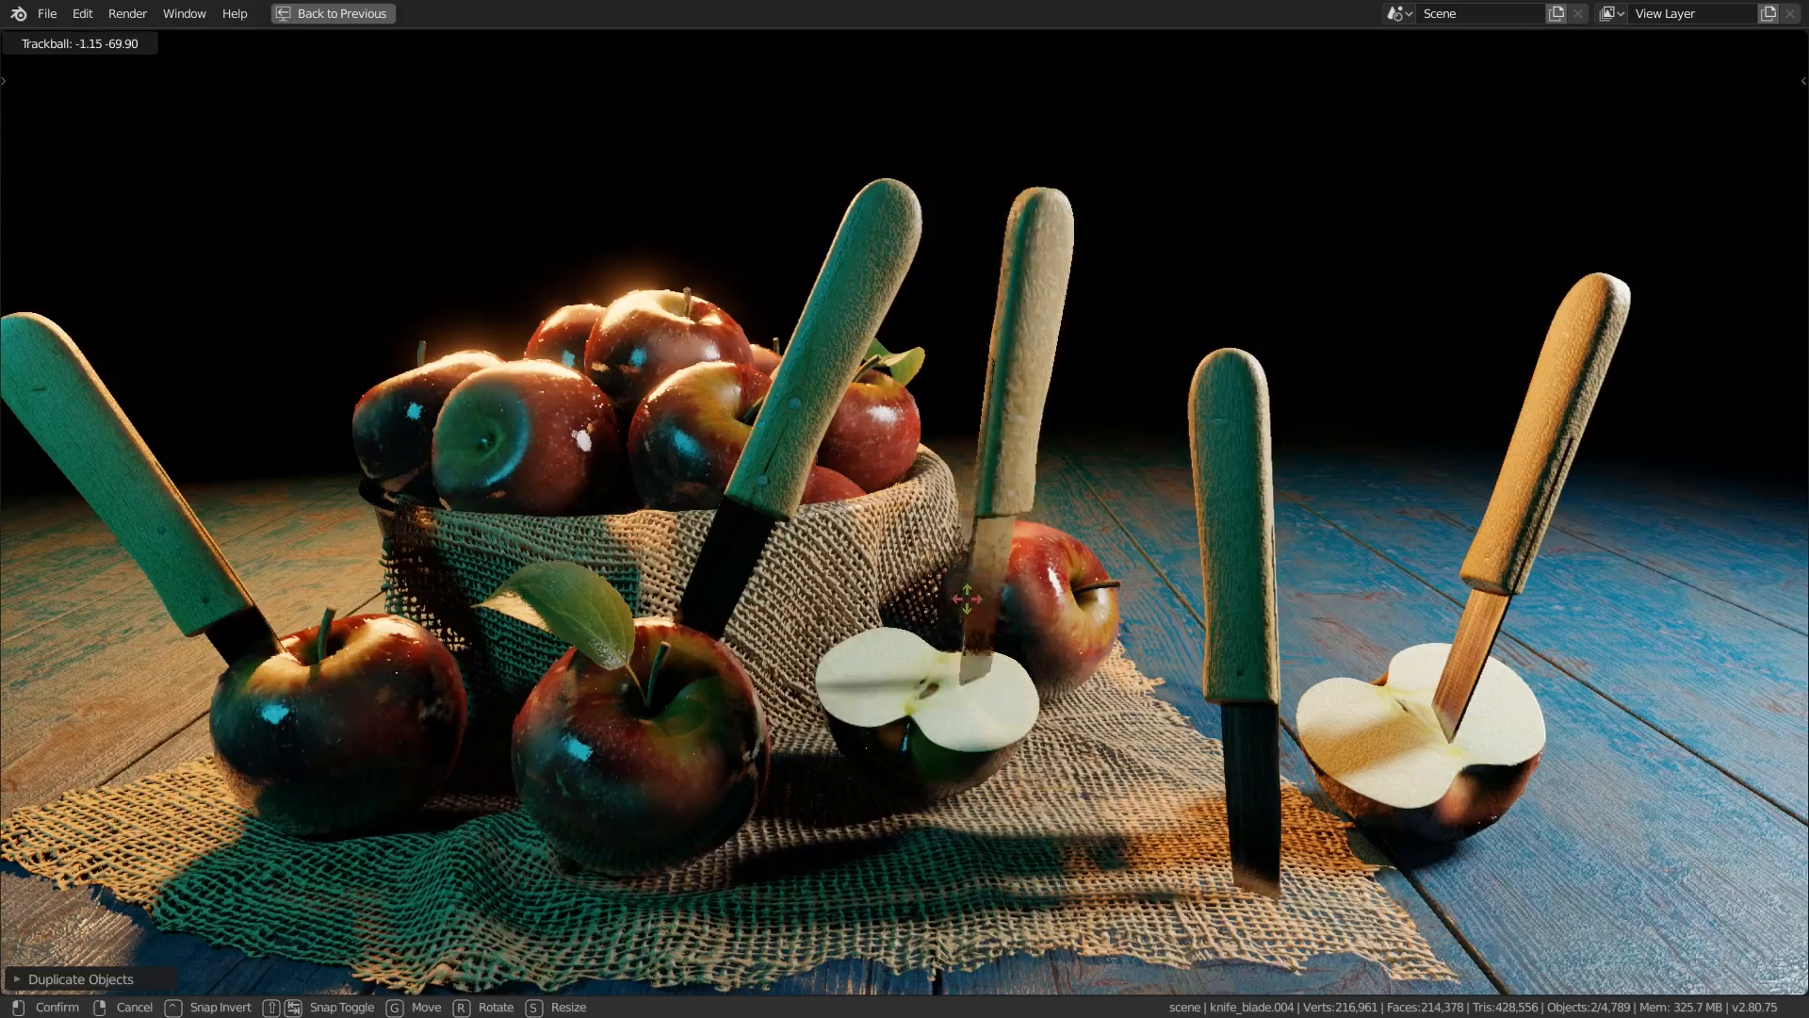
pyautogui.click(990, 606)
pyautogui.press('g')
pyautogui.click(984, 698)
# Duplicate the knife into the front-left apple as a nearly upright copy, and bring another copy to the centre apple half.
pyautogui.hotkey('shift', 'd')
pyautogui.click(325, 689)
pyautogui.press('r')
pyautogui.press('r')
pyautogui.click(986, 595)
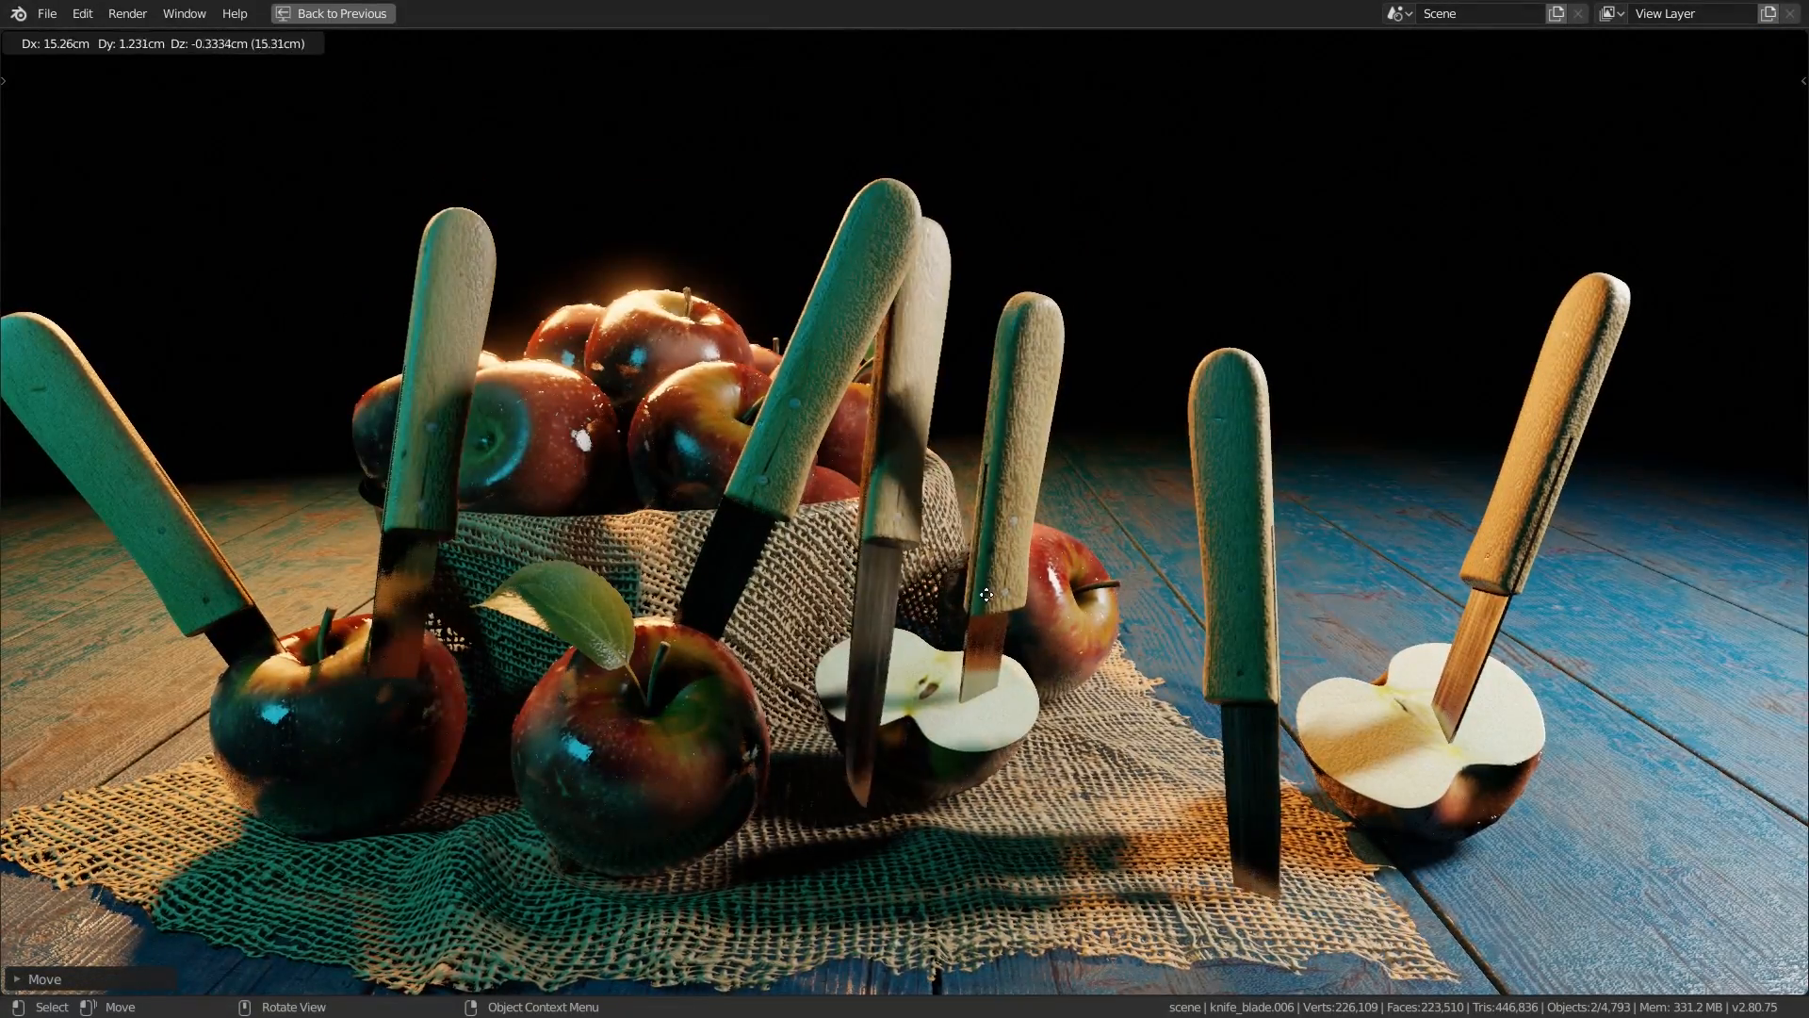
# Duplicate the knife, rotate the copy to a steep slant and place its blade in the cloth between the two apple halves.
pyautogui.hotkey('shift', 'd')
pyautogui.click(1178, 671)
pyautogui.press('r')
pyautogui.click(1065, 754)
pyautogui.press('g')
pyautogui.click(1225, 914)
# Duplicate the knife beside the right-hand apple half and again near the apple basket, rotating the copies.
pyautogui.hotkey('shift', 'd')
pyautogui.click(1484, 848)
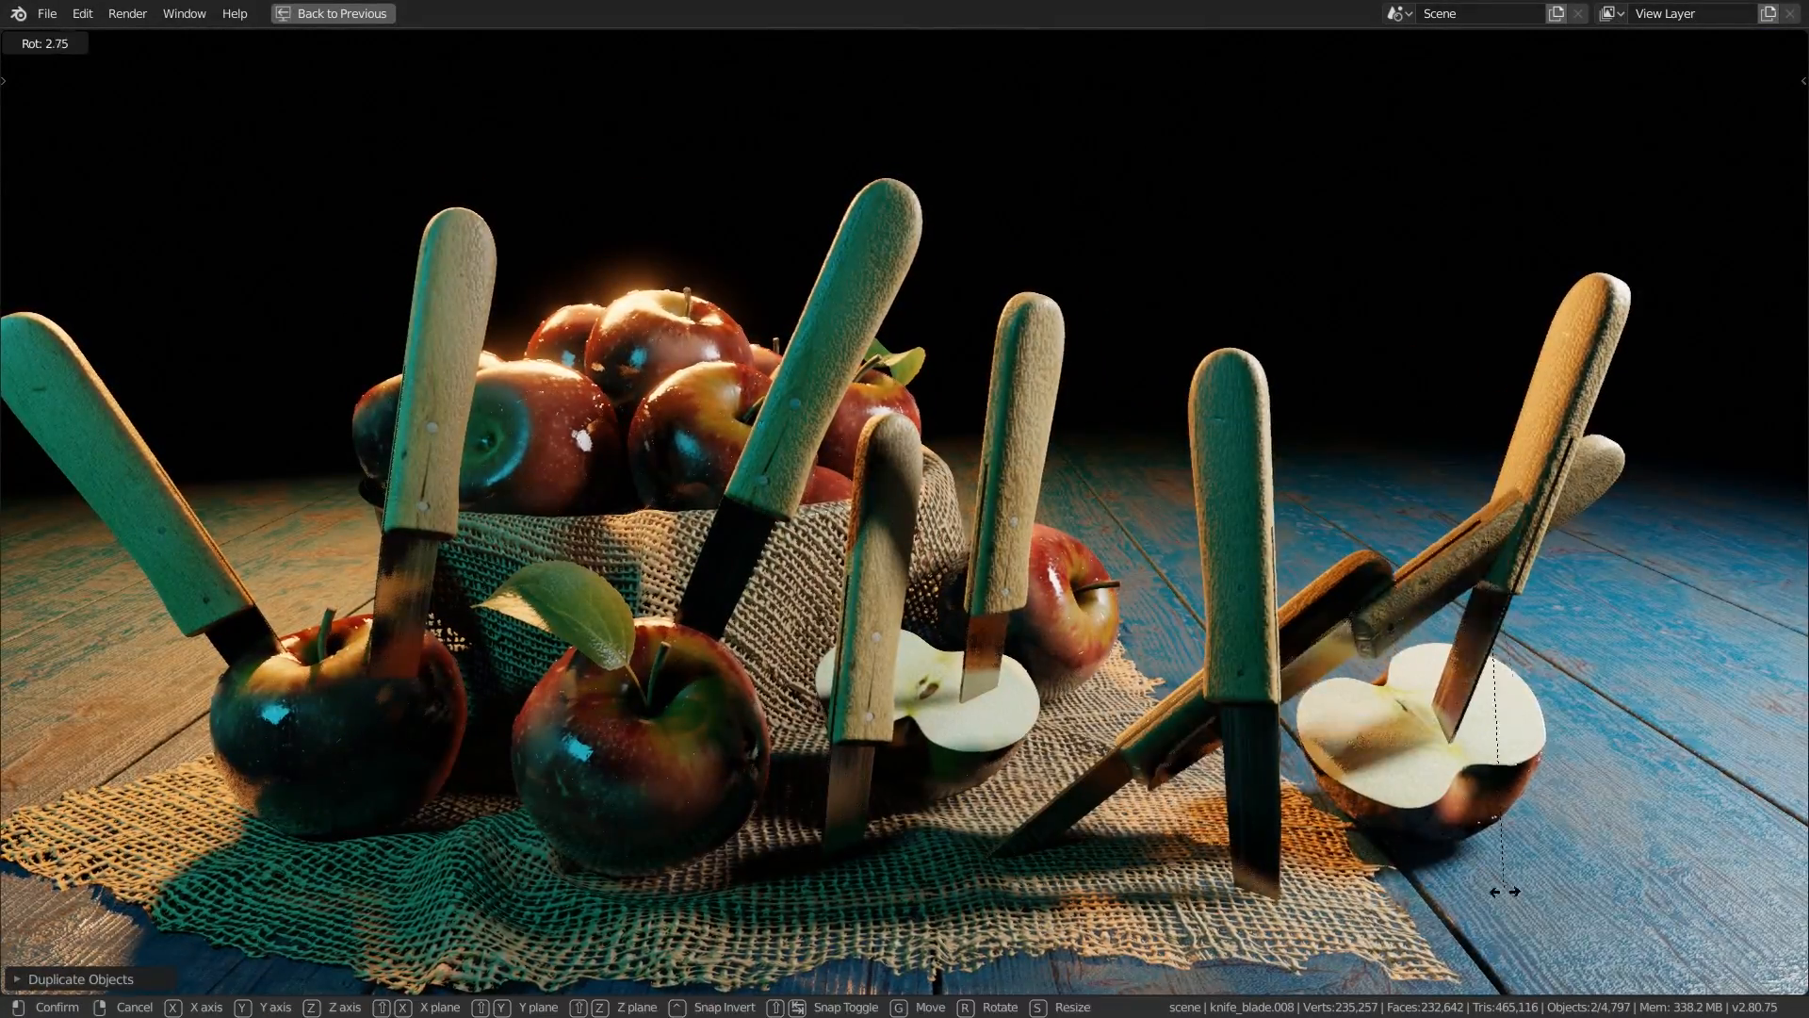
pyautogui.click(1748, 780)
pyautogui.hotkey('shift', 'd')
pyautogui.click(518, 575)
pyautogui.press('r')
pyautogui.press('r')
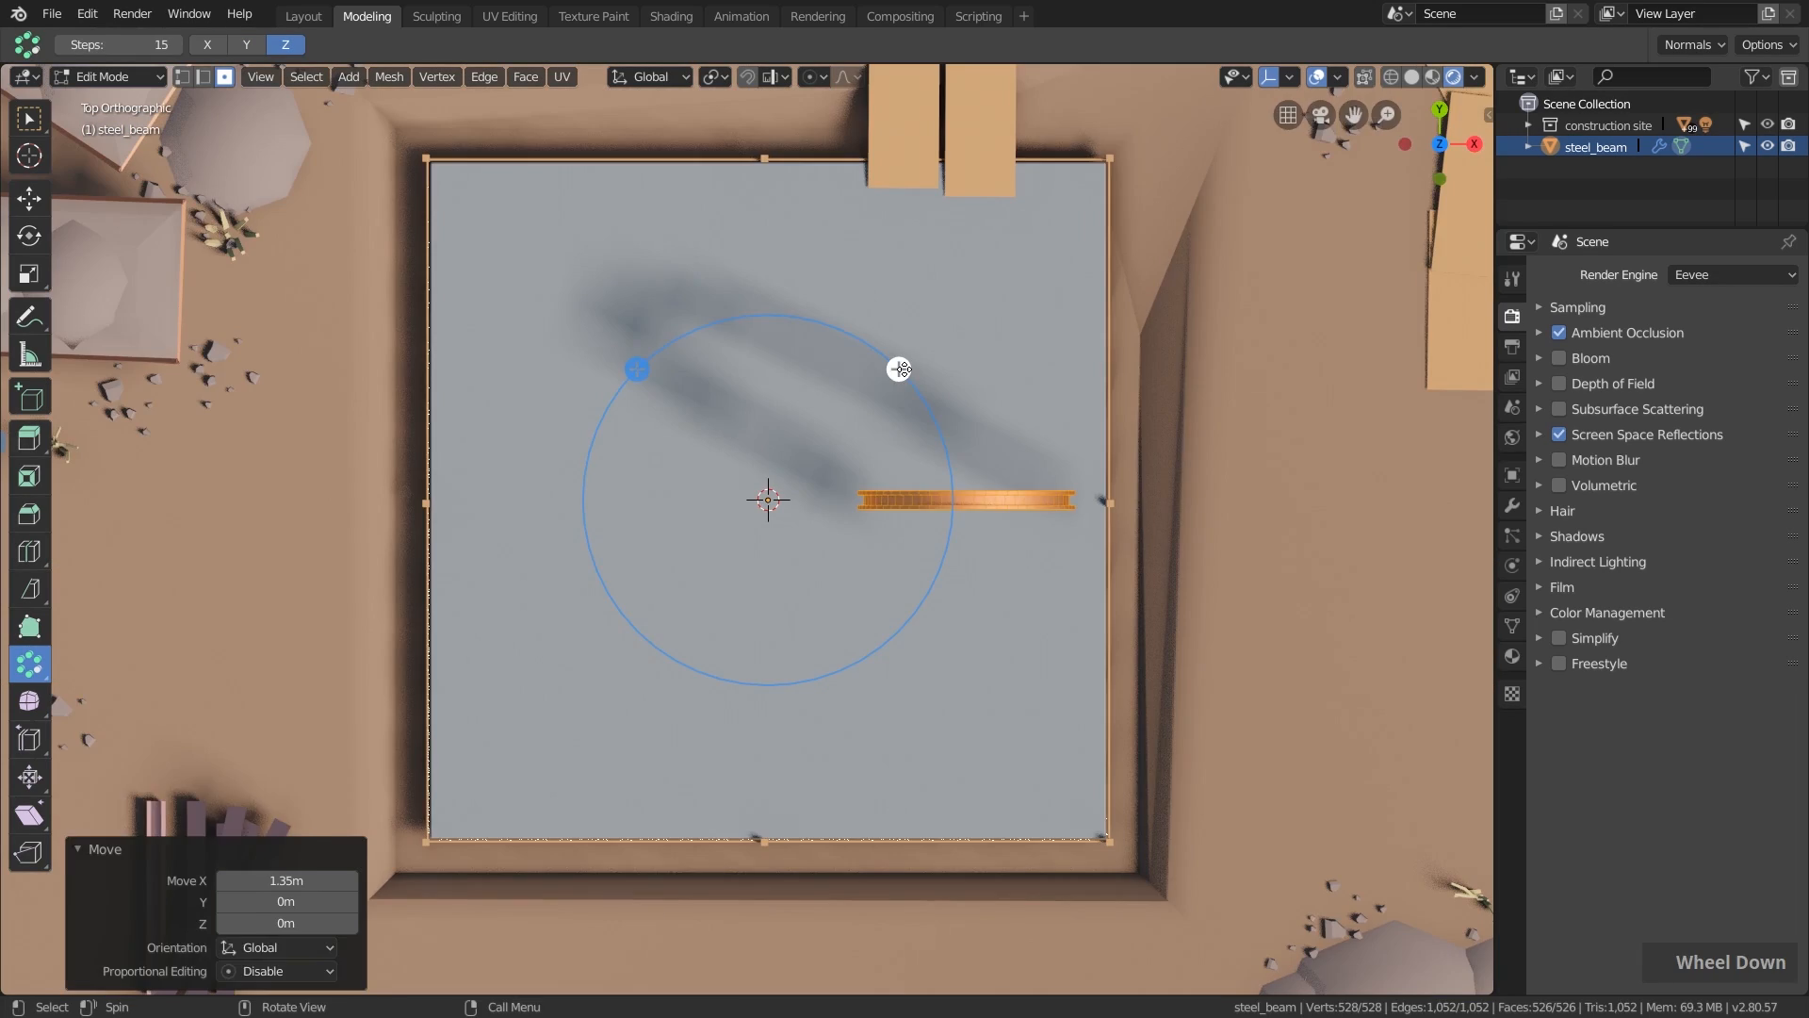
# Spin the selected steel_beam geometry about the Z axis around the 3D cursor in 15 steps.
pyautogui.scroll(-1, 954, 449)
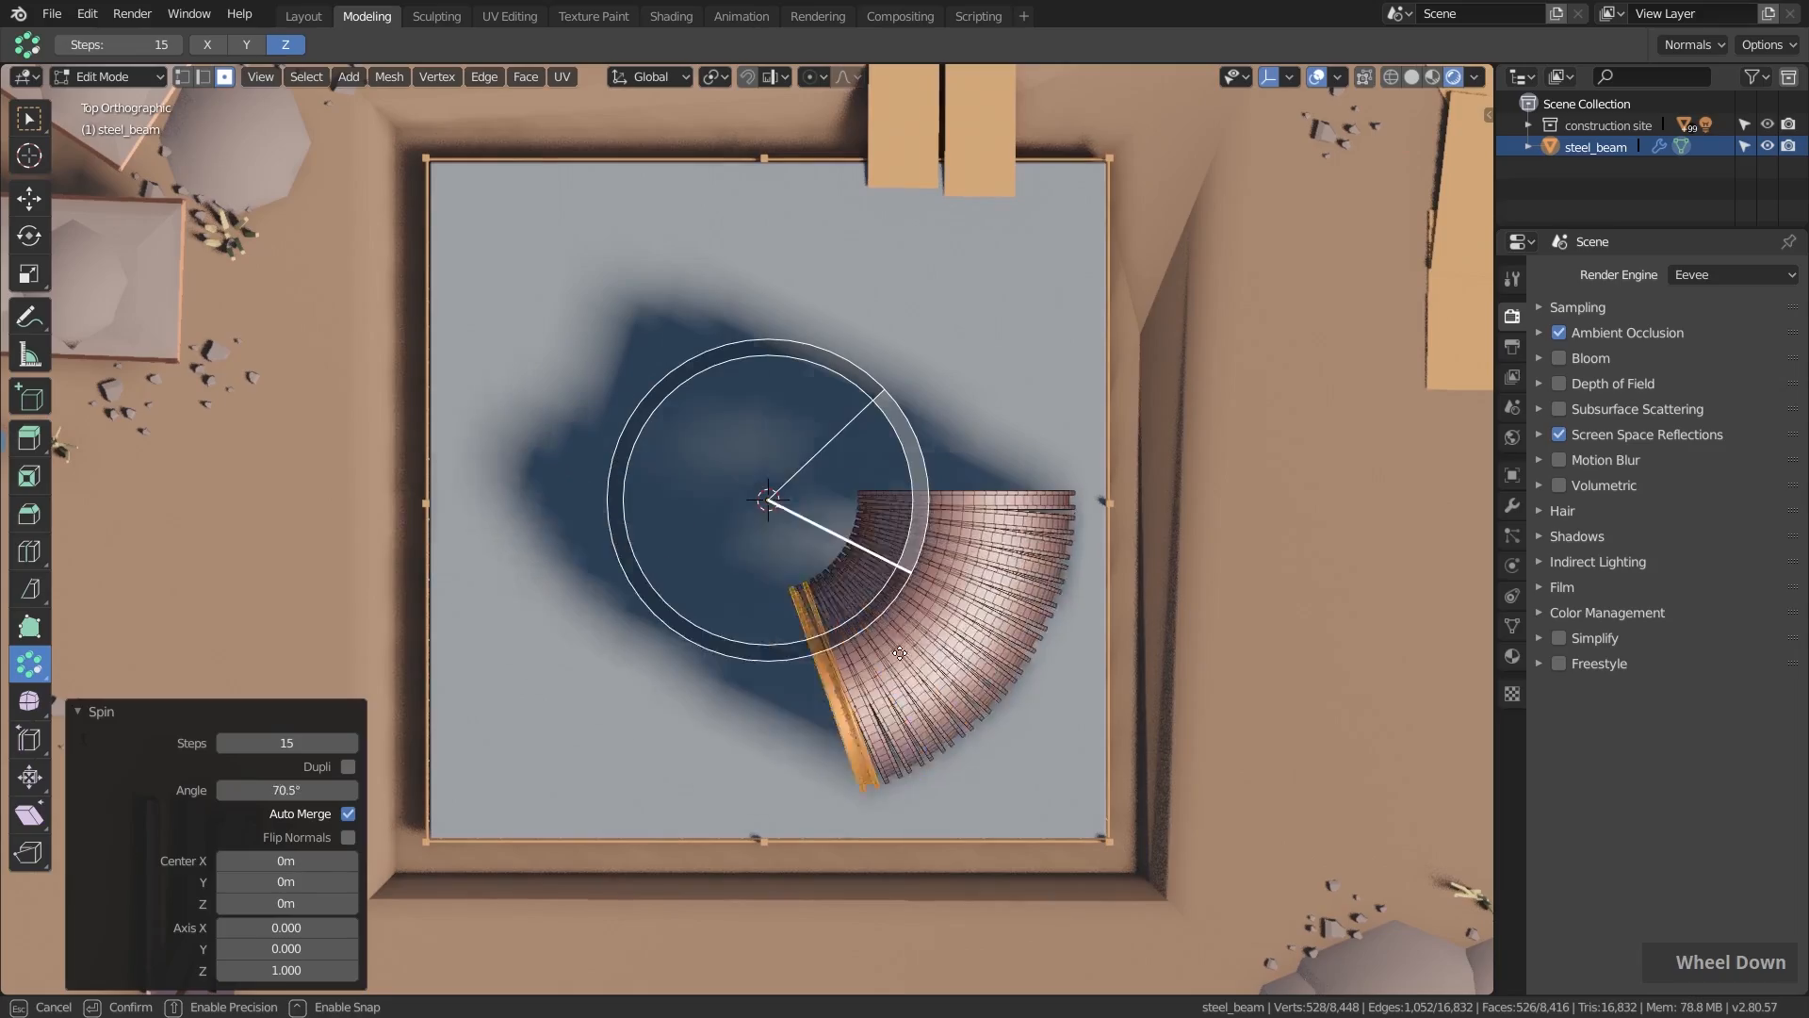
pyautogui.moveTo(900, 652); pyautogui.dragTo(862, 353)
pyautogui.moveTo(863, 353); pyautogui.dragTo(537, 542, button='middle')
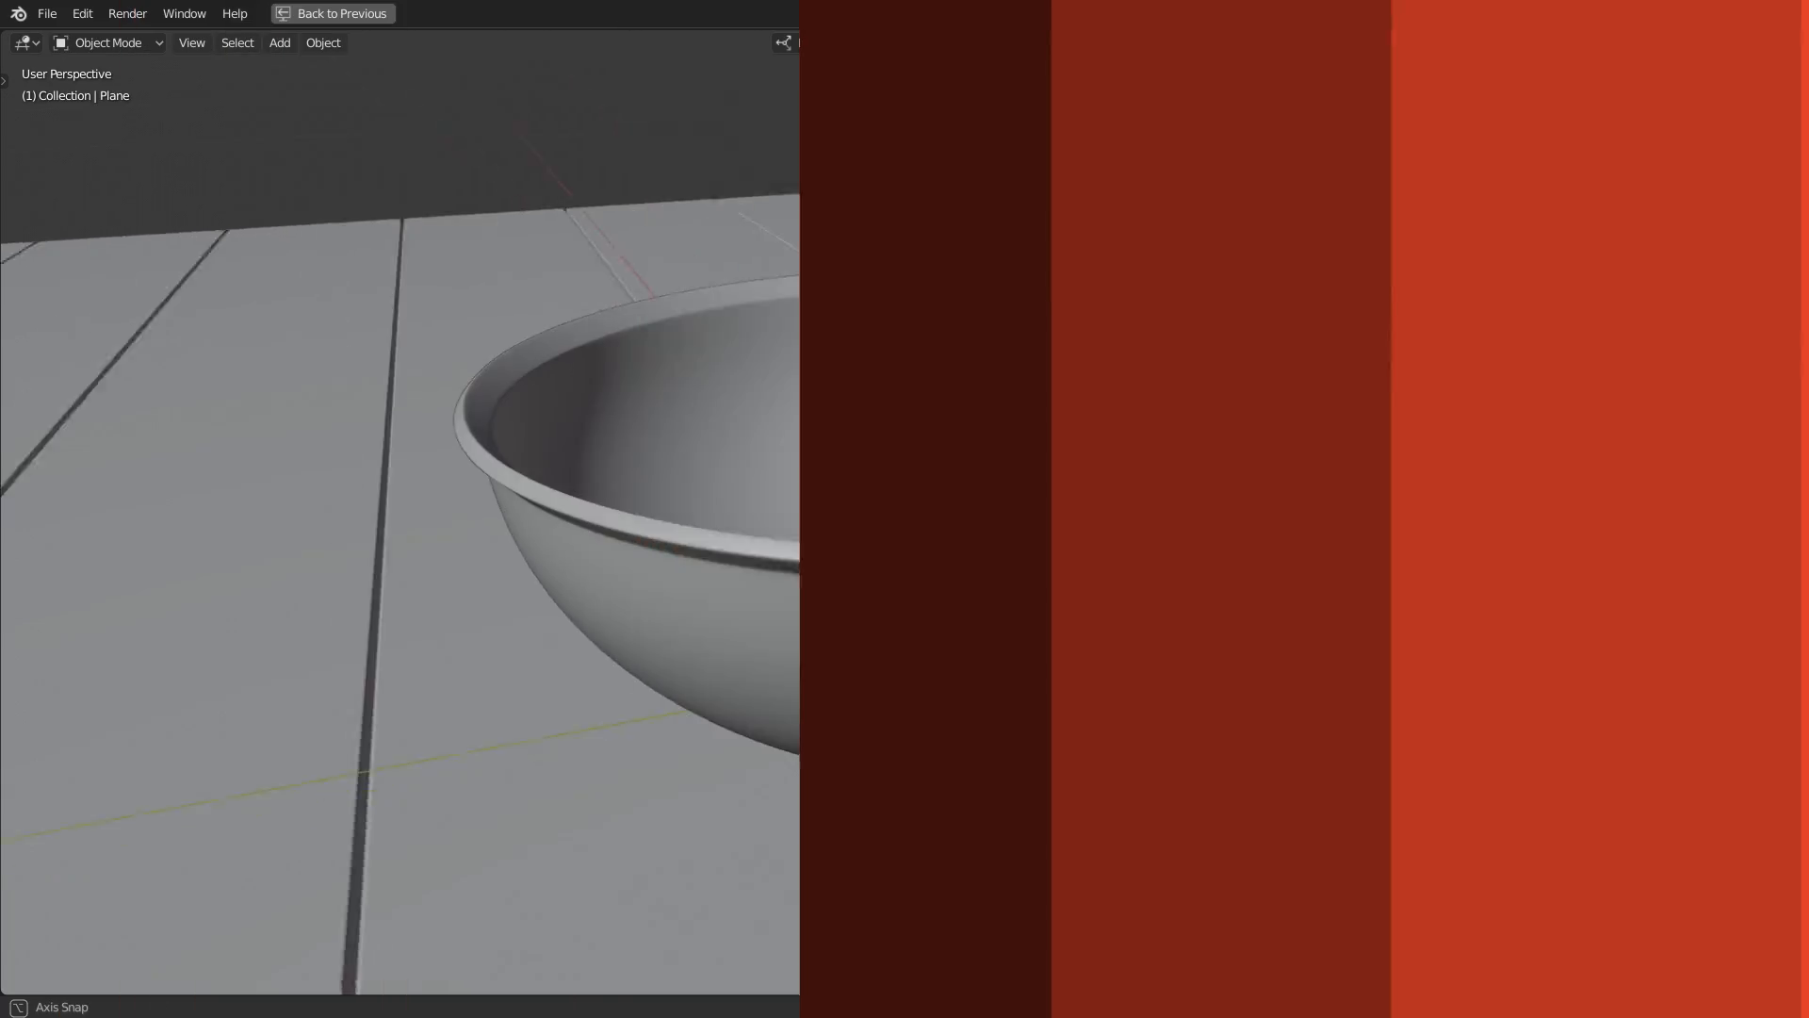
# Play the cloth simulation to drape the plane over the bowl up to frame 83, and smooth the cloth with subdivision.
pyautogui.moveTo(952, 547)
pyautogui.mouseDown(button='middle')
pyautogui.moveTo(1095, 518)
pyautogui.moveTo(1140, 565)
pyautogui.moveTo(878, 558)
pyautogui.moveTo(958, 541)
pyautogui.mouseUp(button='middle')
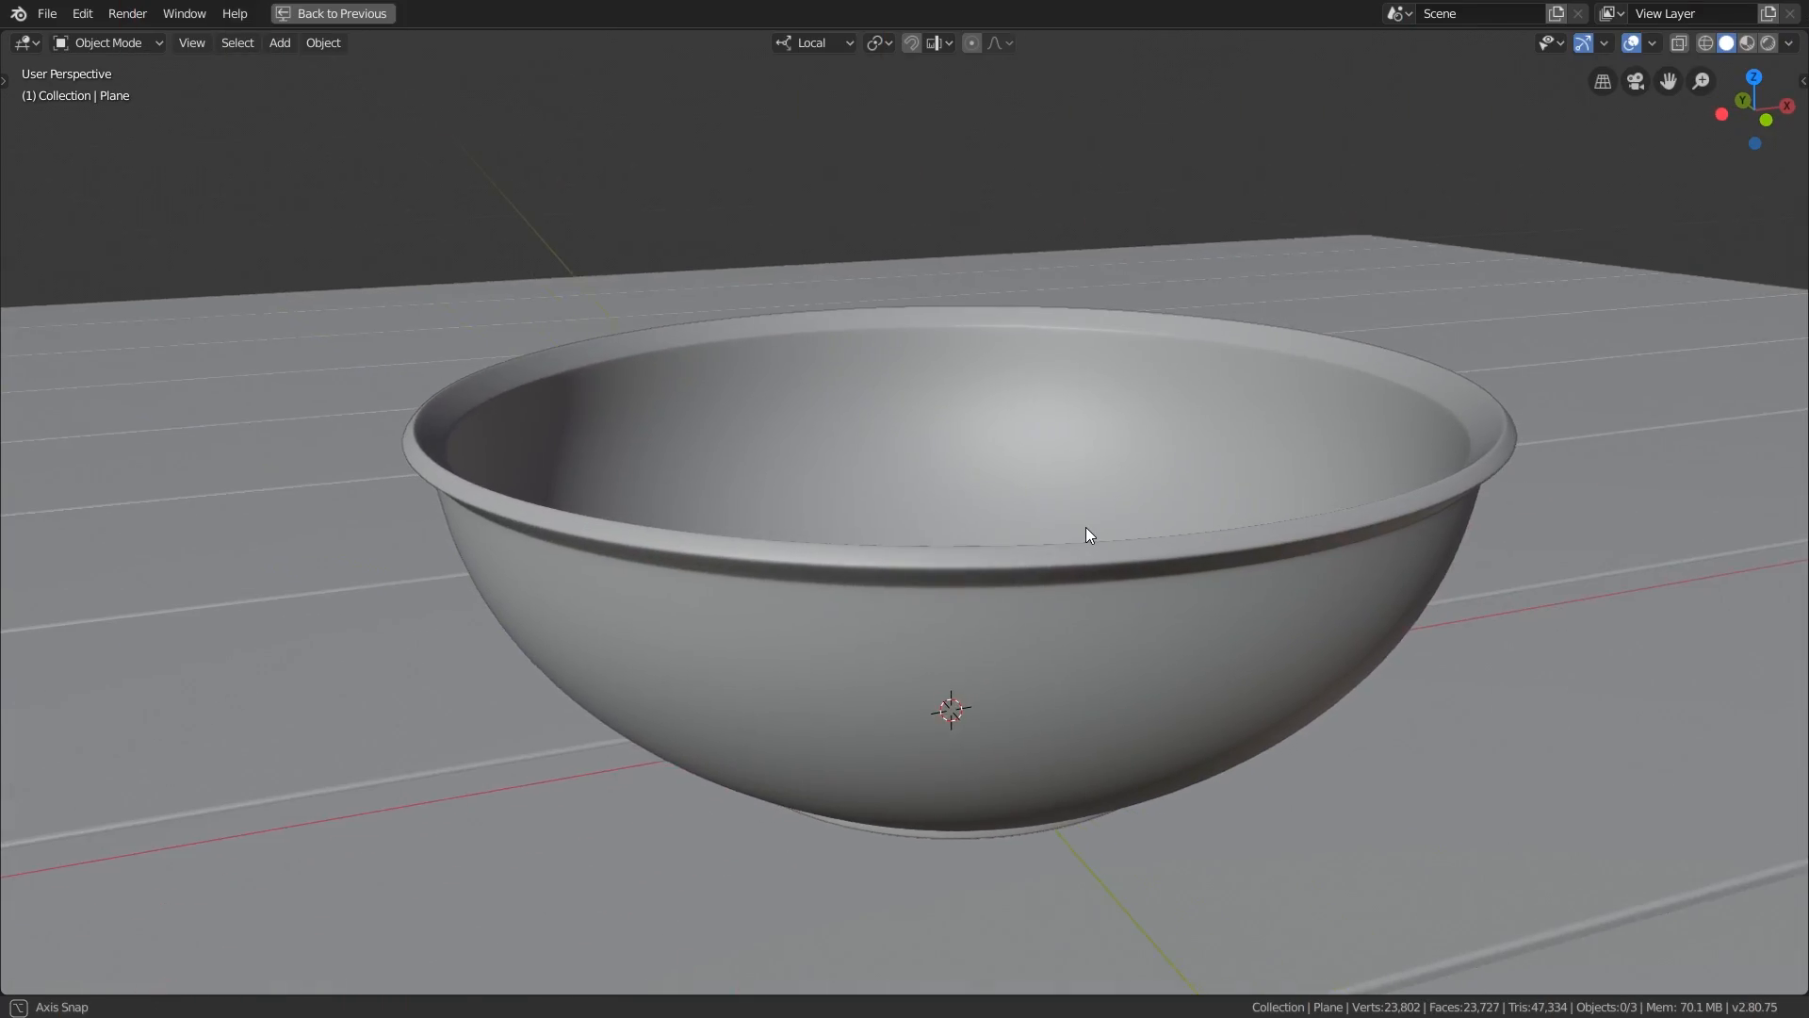
pyautogui.scroll(-8, 1085, 527)
pyautogui.press('space')
pyautogui.scroll(3, 1122, 522)
pyautogui.scroll(-3, 878, 558)
pyautogui.scroll(2, 959, 541)
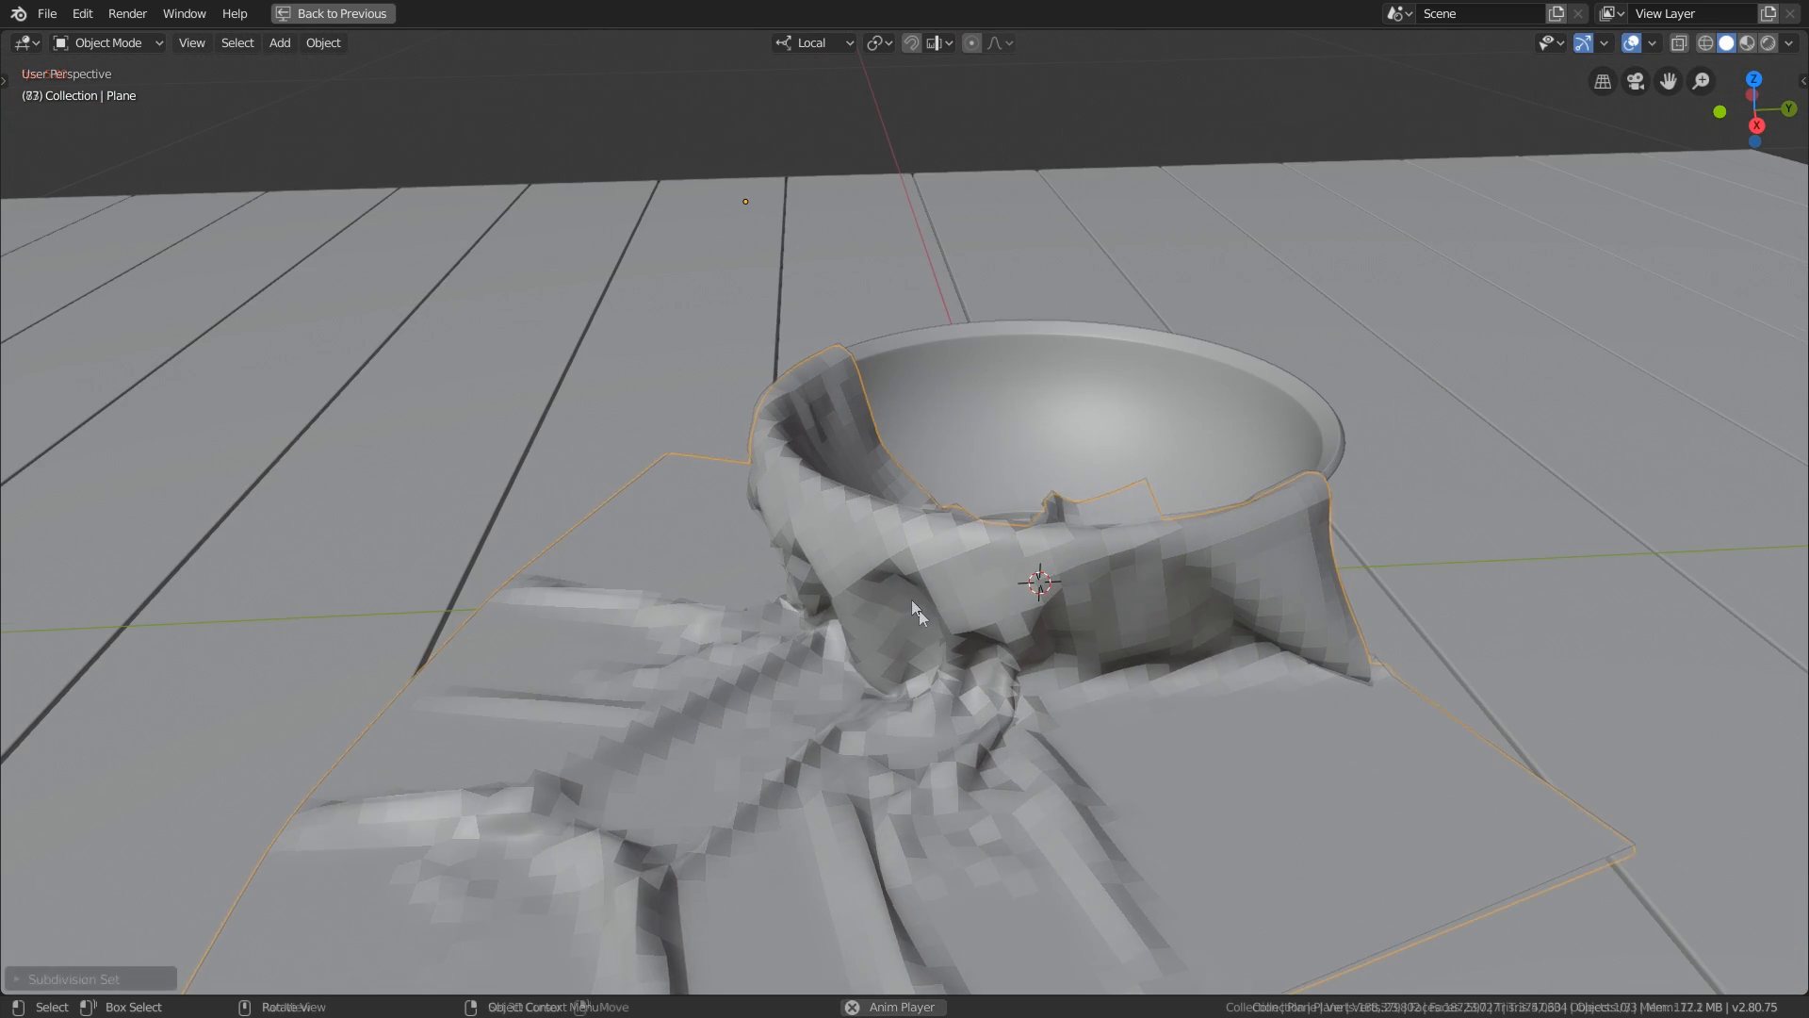
pyautogui.keyDown('shift'); pyautogui.moveTo(917, 611); pyautogui.dragTo(931, 463, button='middle'); pyautogui.keyUp('shift')
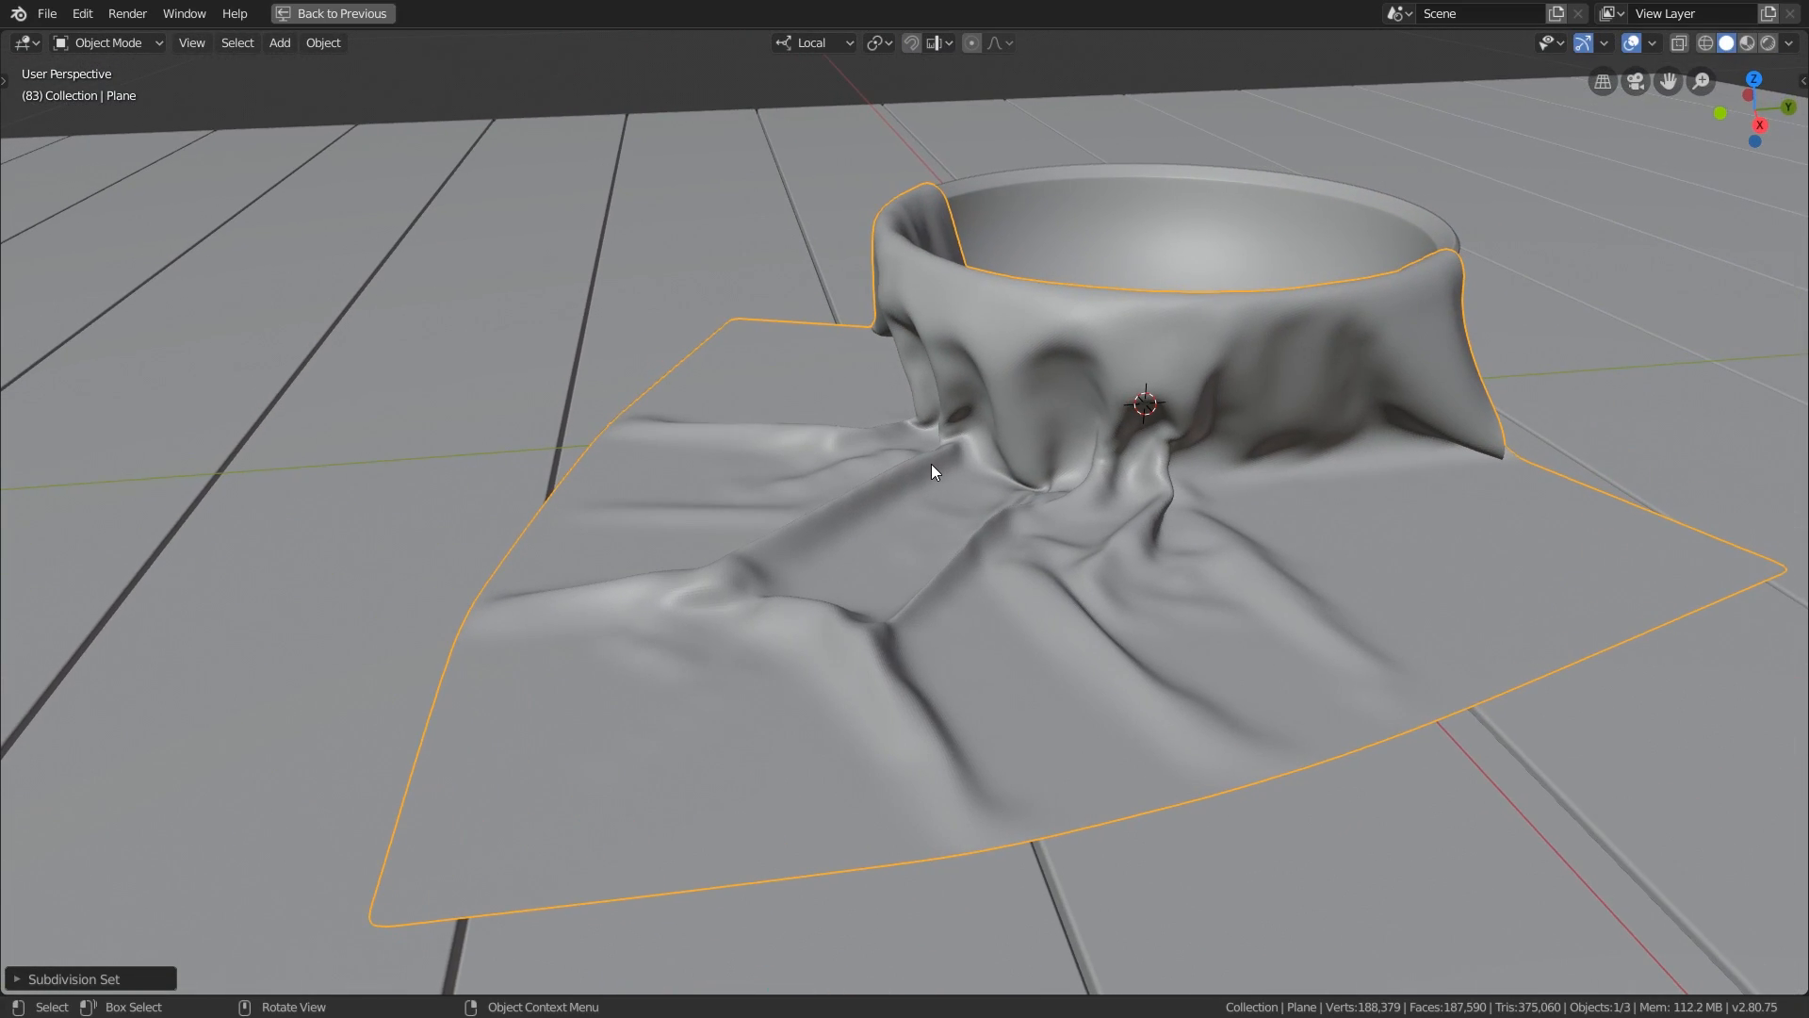